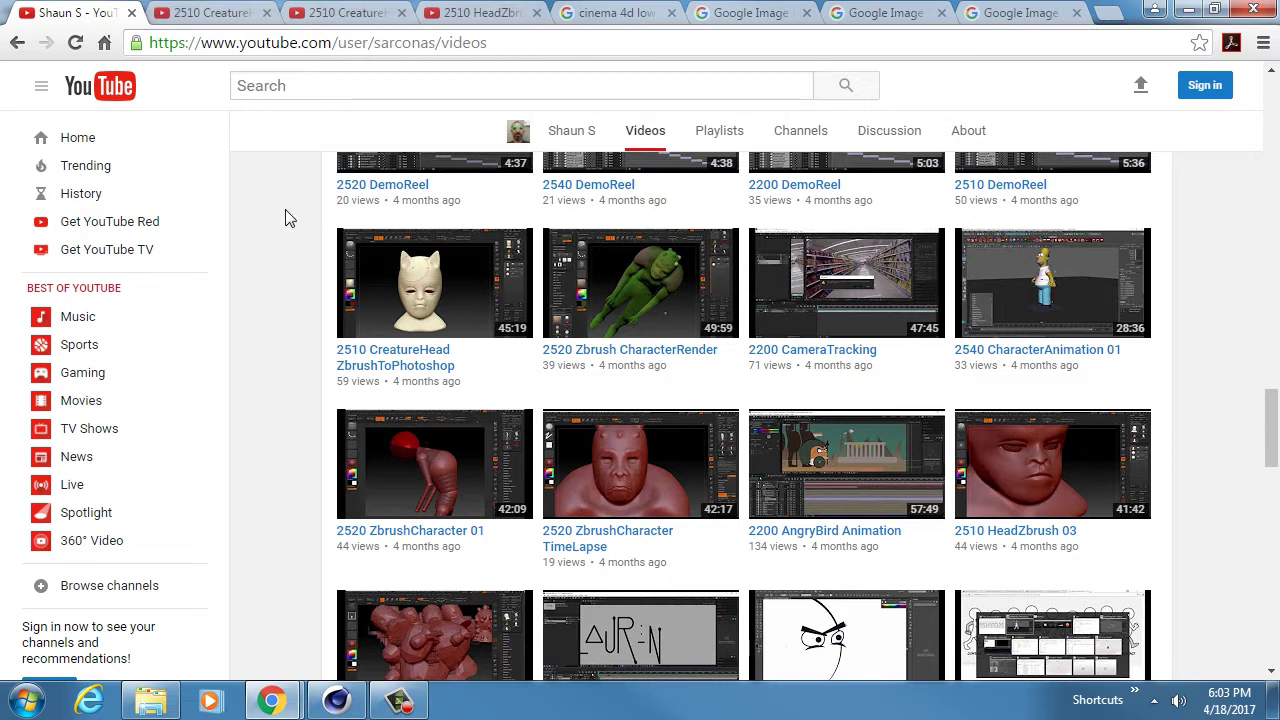
# - Scroll down through the channel's older lesson videos in the Videos grid
pyautogui.scroll(-1, 285, 211)
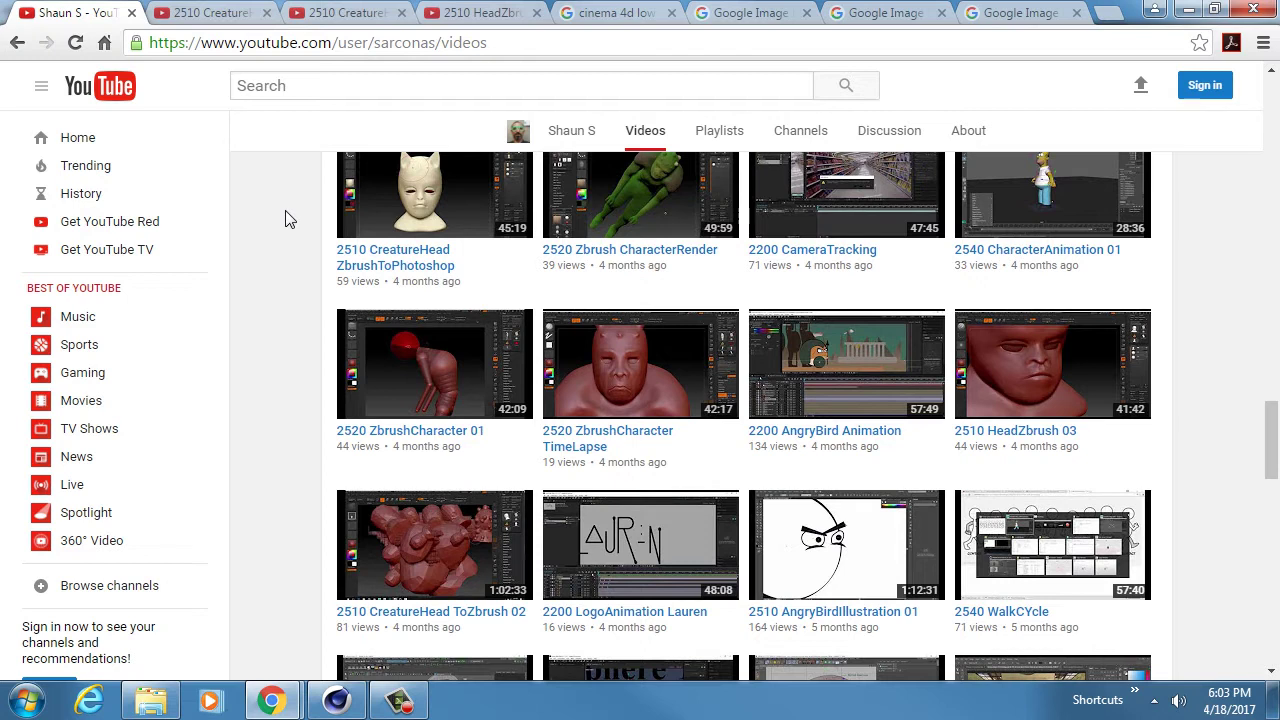
pyautogui.moveTo(1272, 440); pyautogui.dragTo(1273, 100)
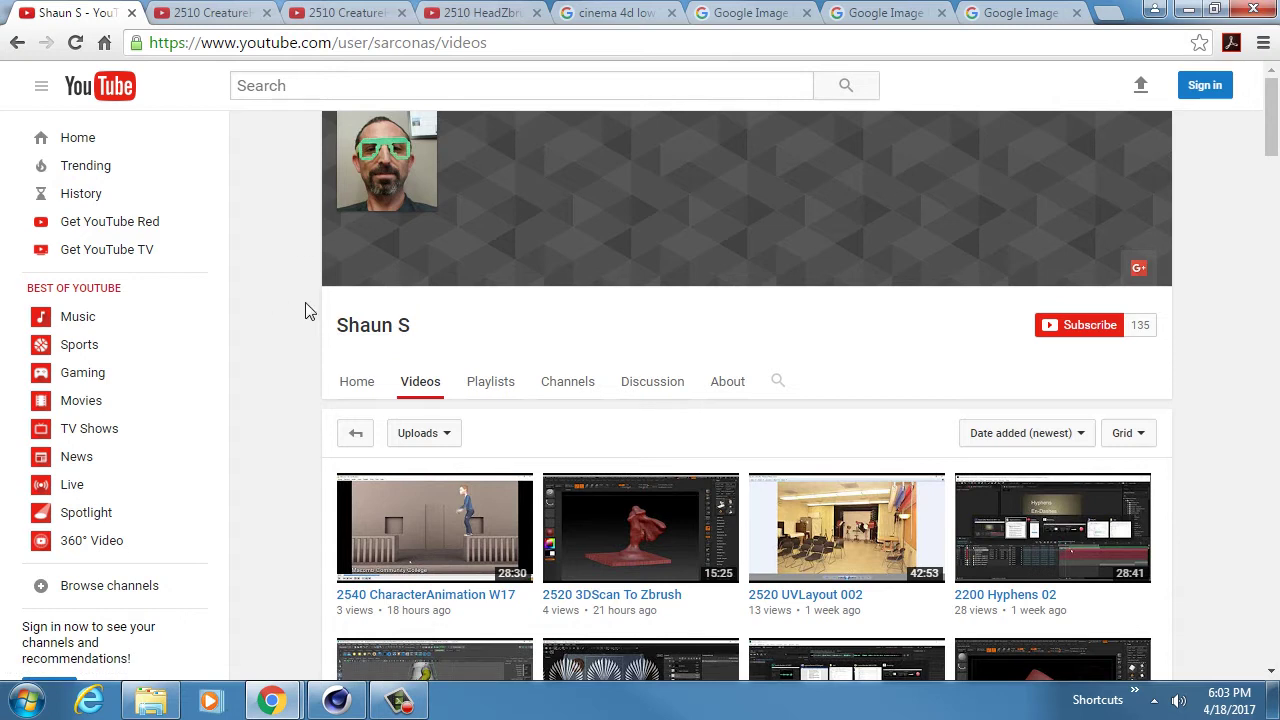
pyautogui.scroll(-13, 307, 312)
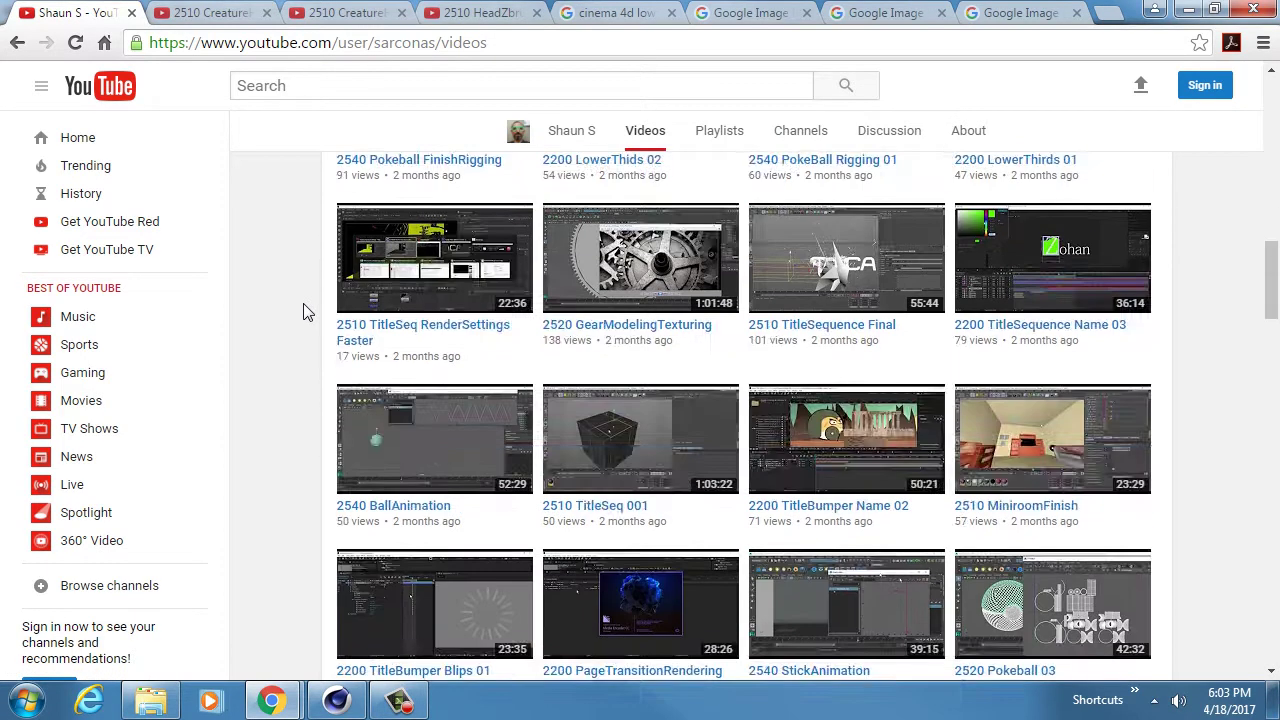
pyautogui.scroll(-14, 307, 312)
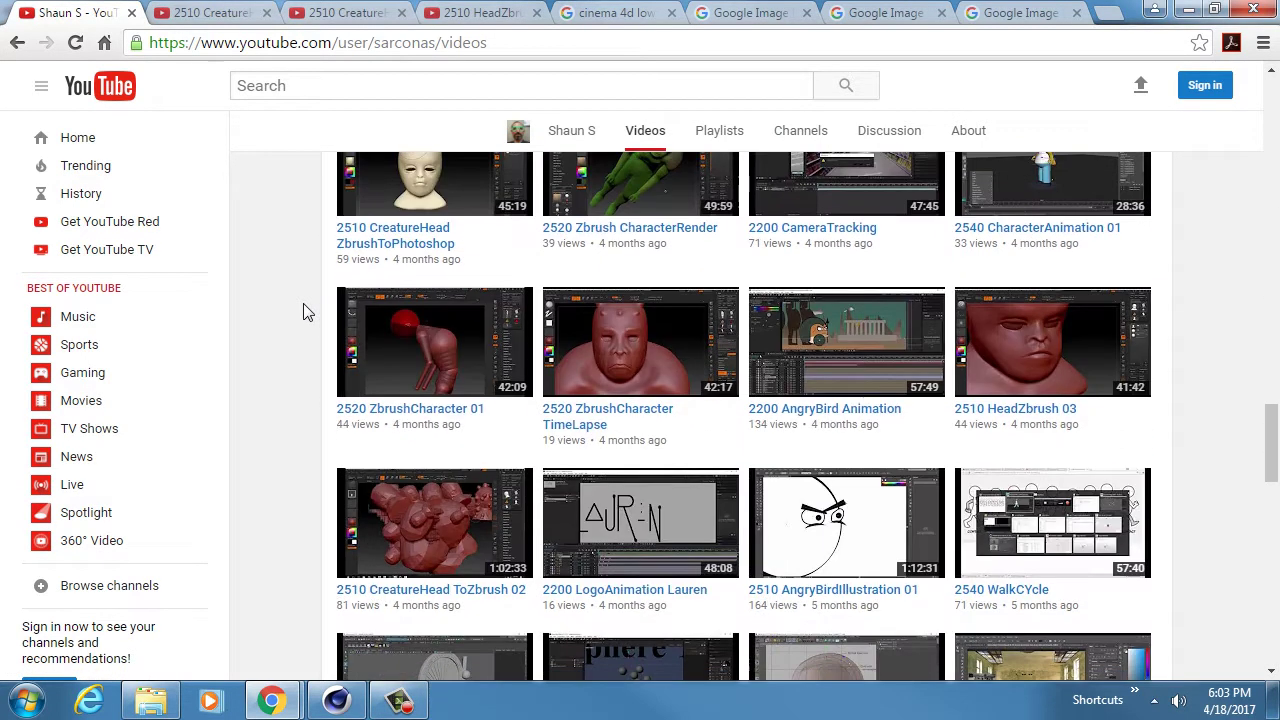
pyautogui.scroll(-2, 310, 340)
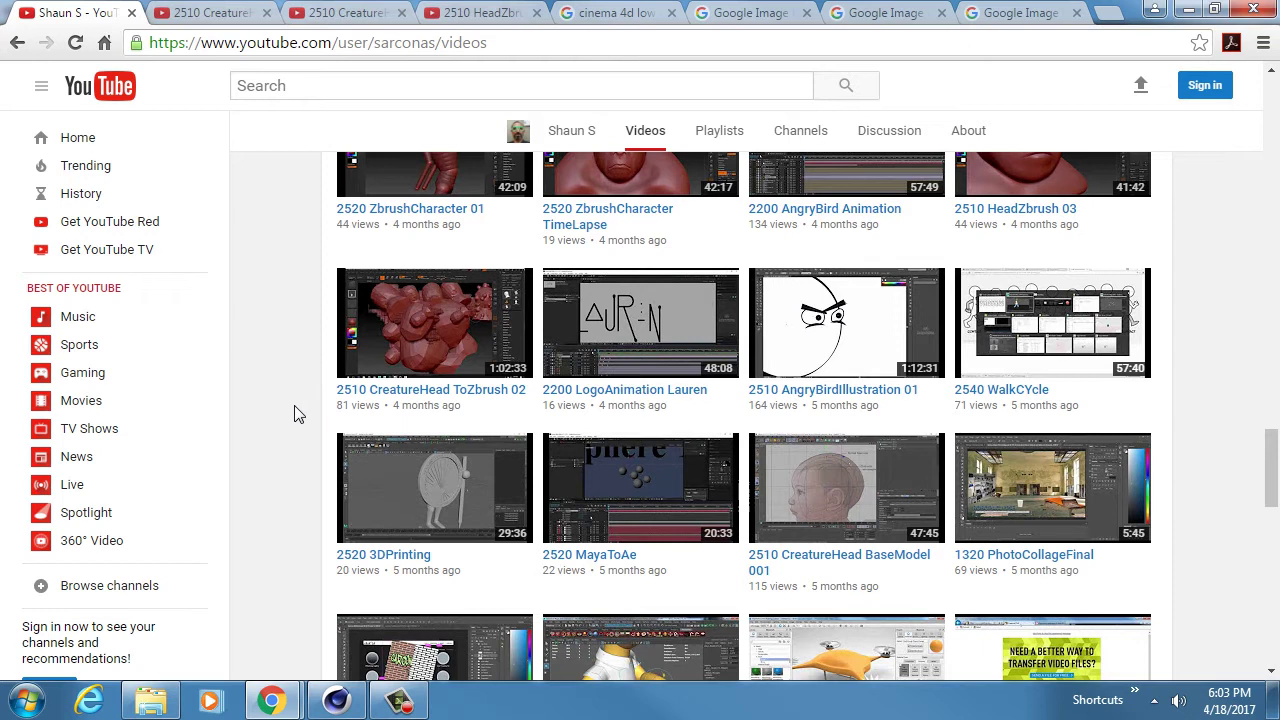
pyautogui.scroll(-1, 294, 413)
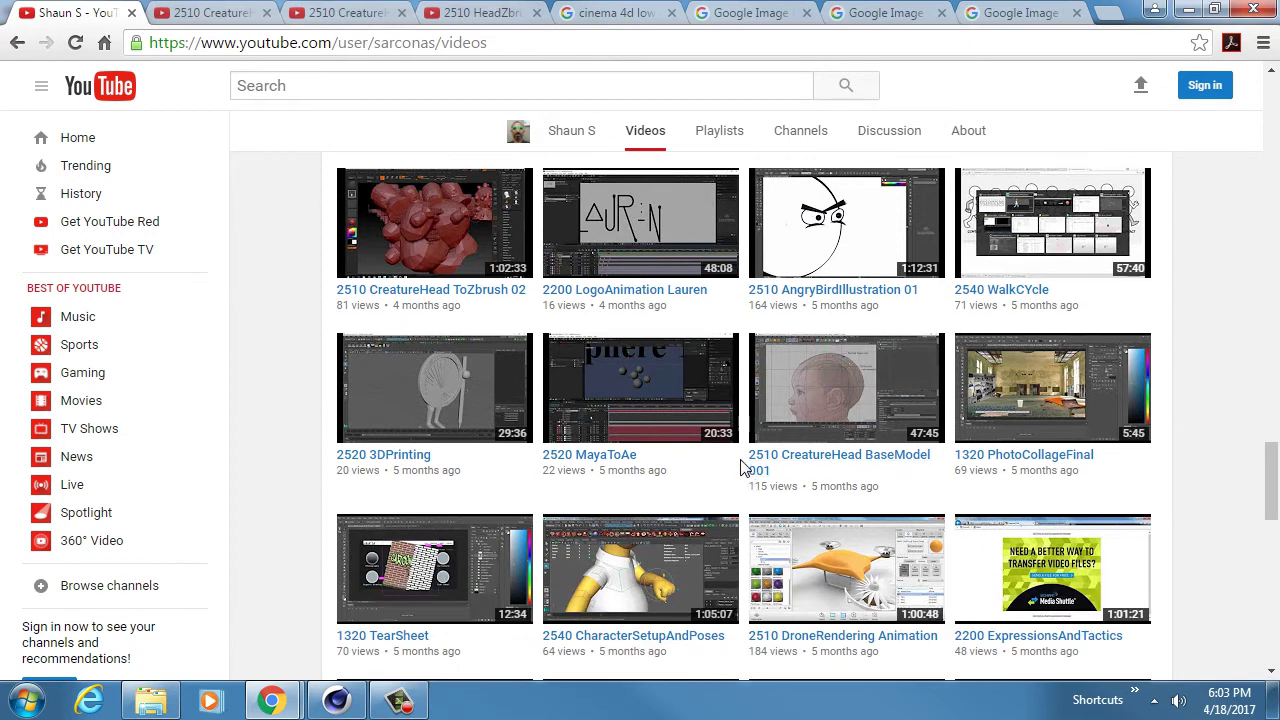
pyautogui.moveTo(742, 466)
pyautogui.mouseDown()
pyautogui.moveTo(776, 470)
pyautogui.moveTo(760, 460)
pyautogui.mouseUp()
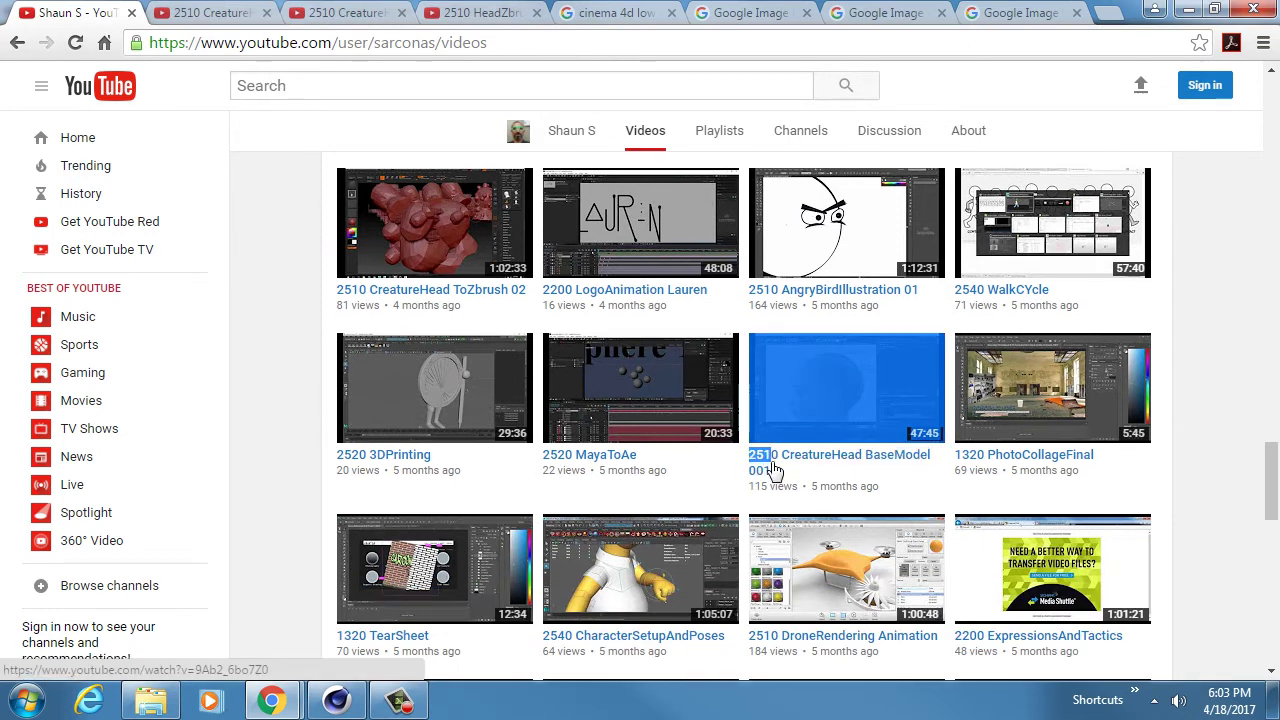
# - Clear the stray text selection, scroll back up, and go to the 'cinema 4d low' image results
pyautogui.click(314, 444)
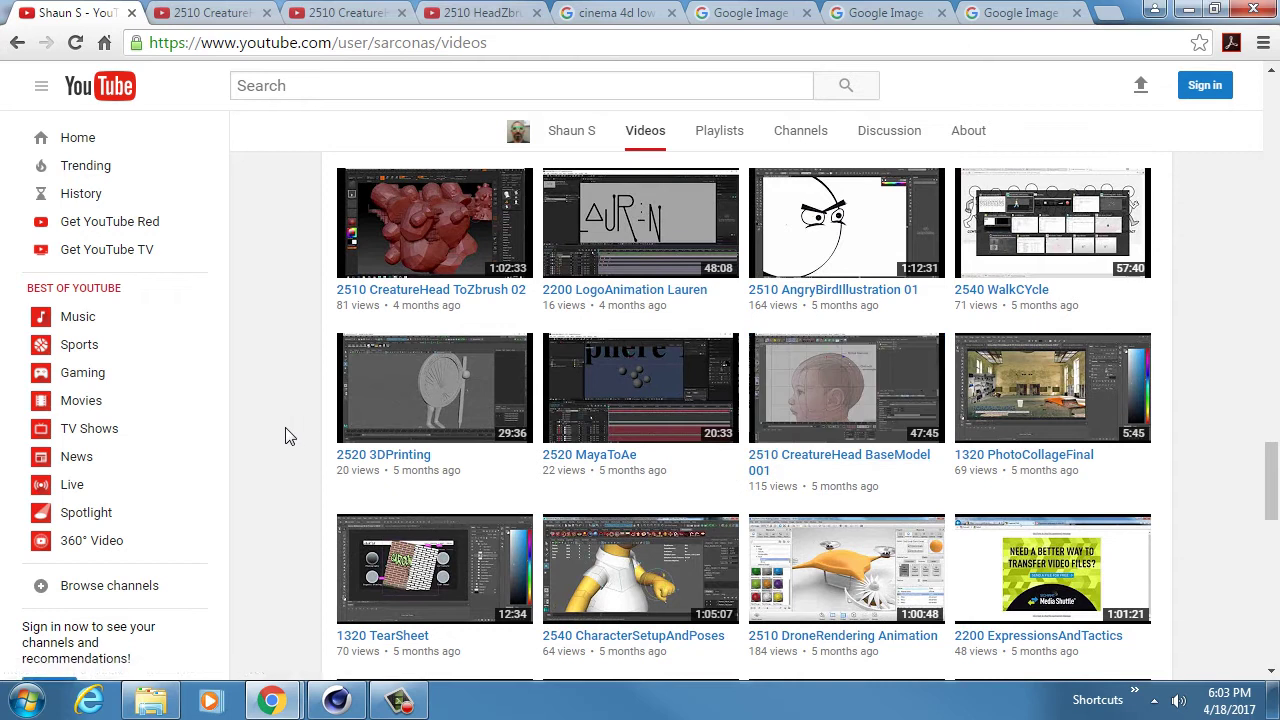
pyautogui.scroll(1, 289, 436)
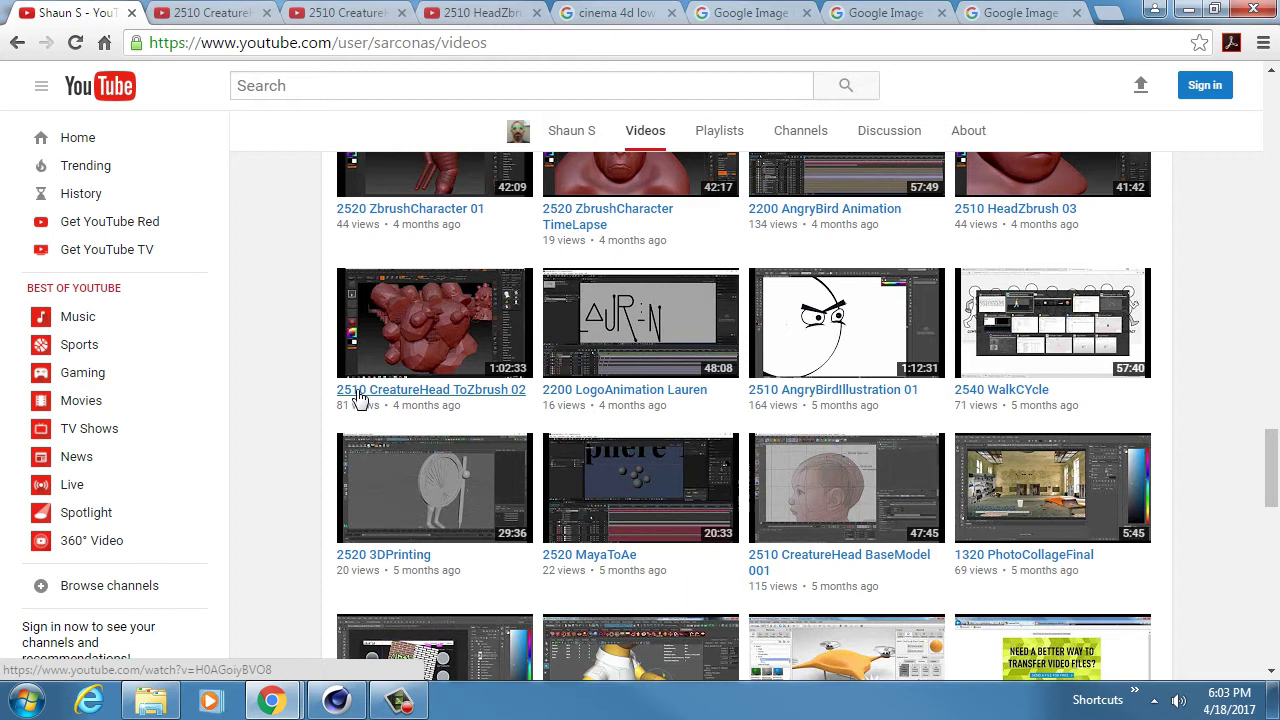
pyautogui.scroll(1, 1023, 255)
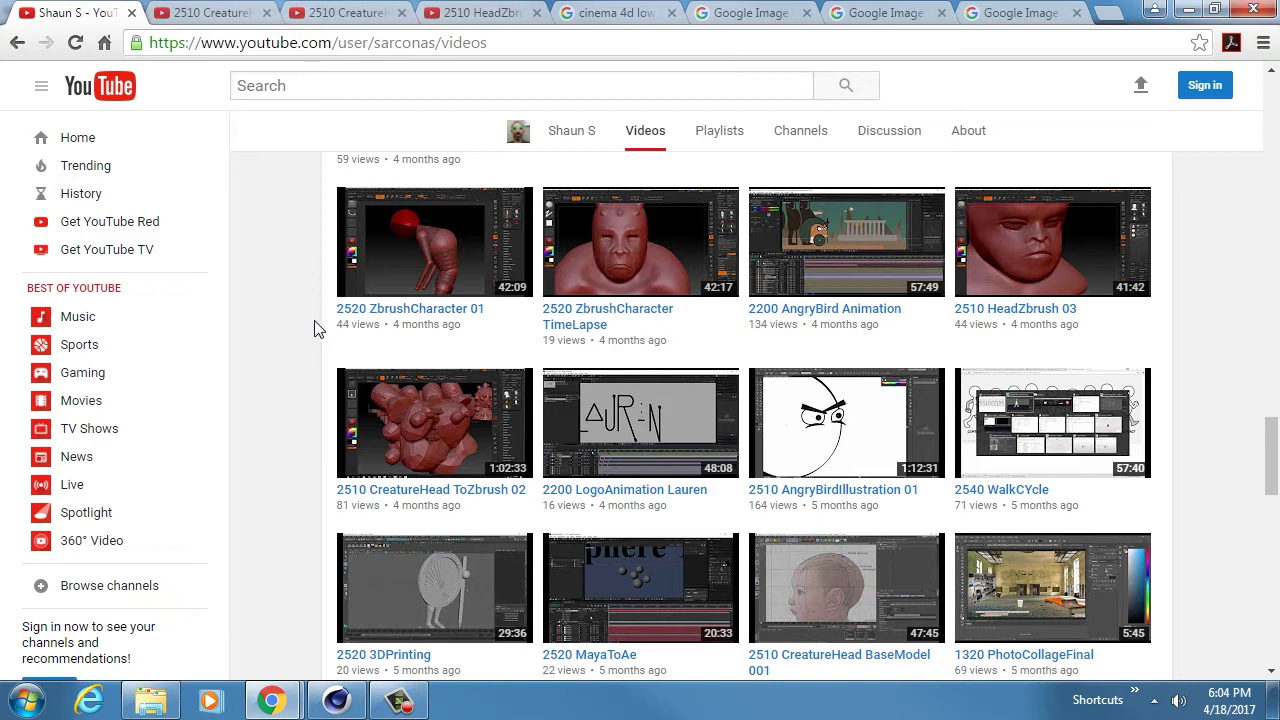
pyautogui.click(618, 12)
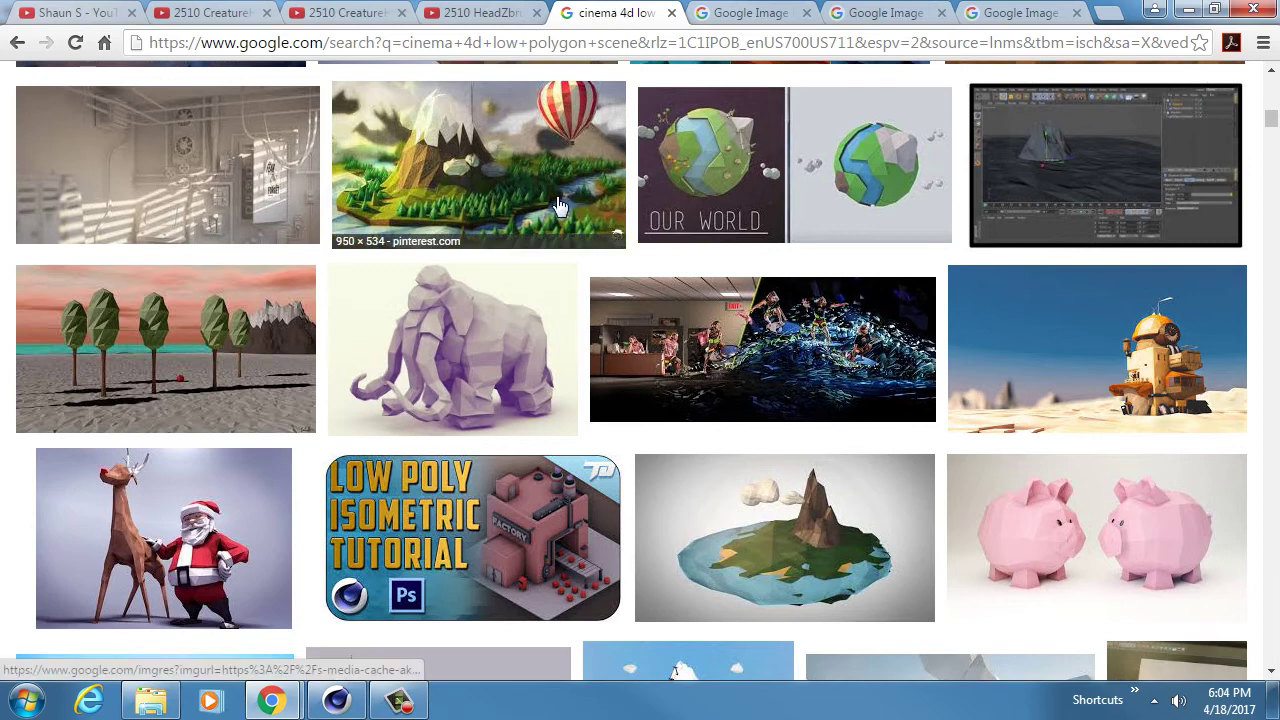
# - Return to the top of the image results and preview the ArtStation low-poly island scene
pyautogui.scroll(15, 558, 205)
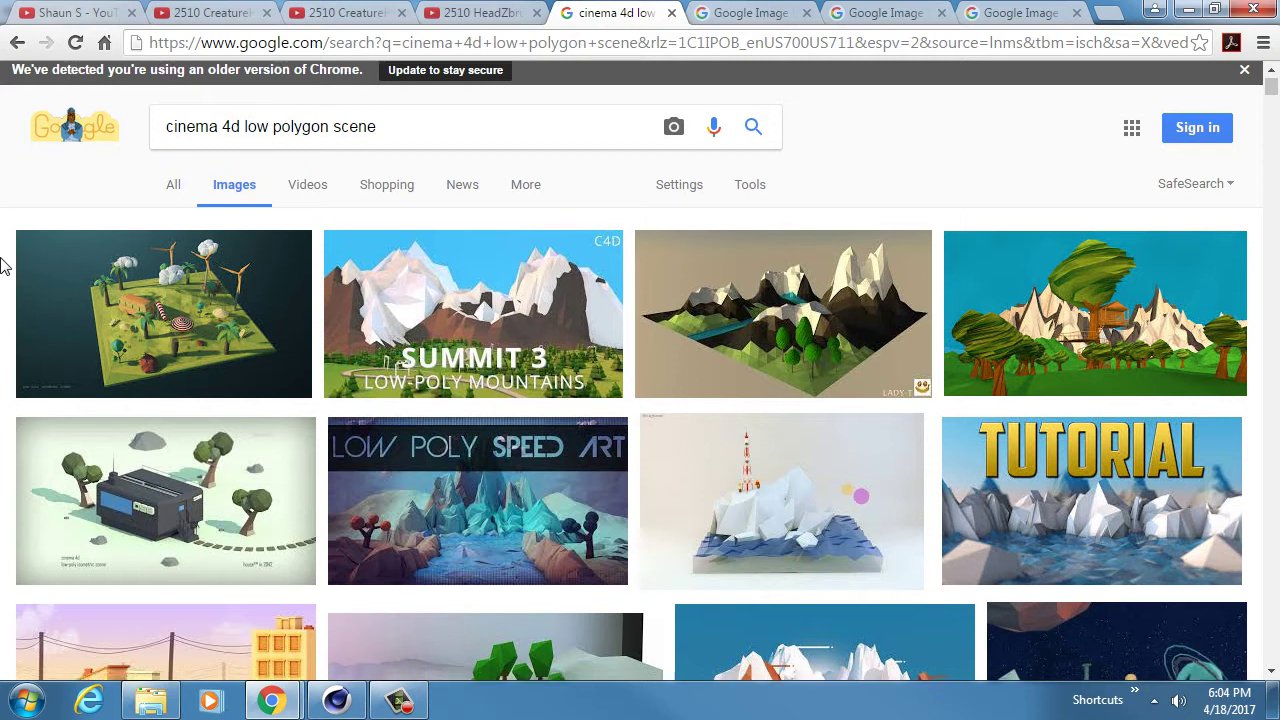
pyautogui.scroll(-2, 3, 265)
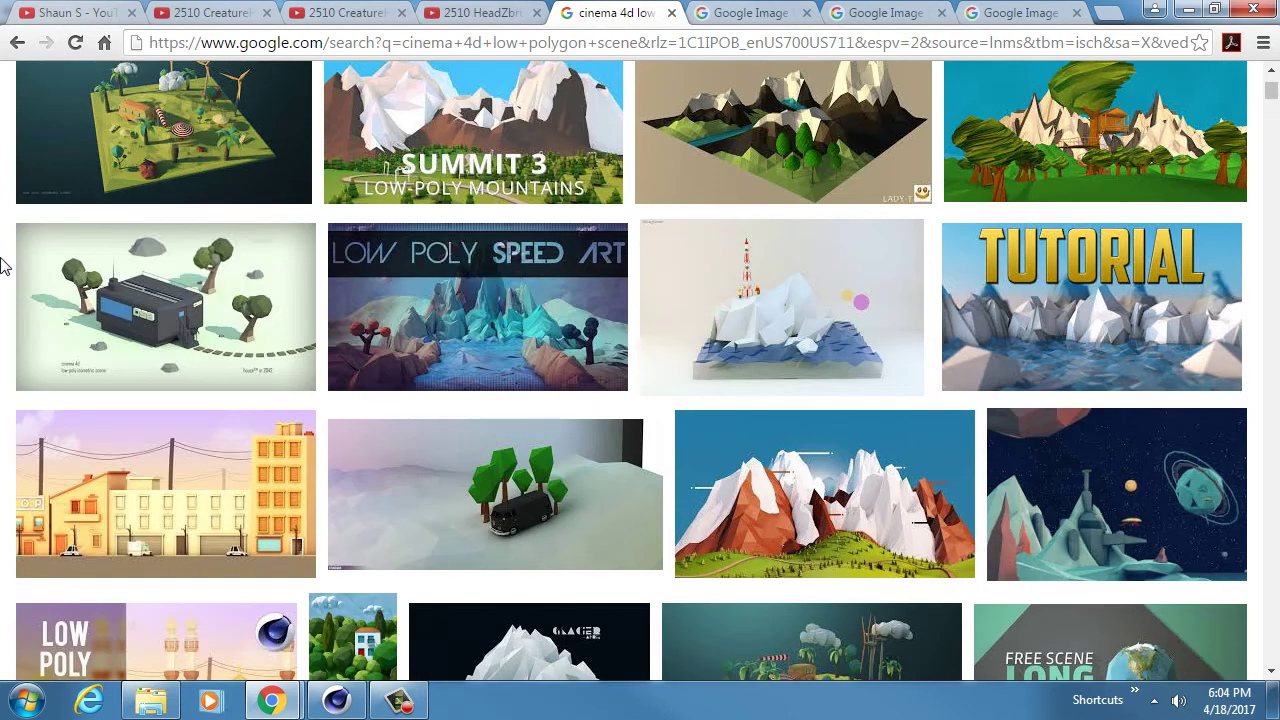
pyautogui.scroll(-1, 5, 265)
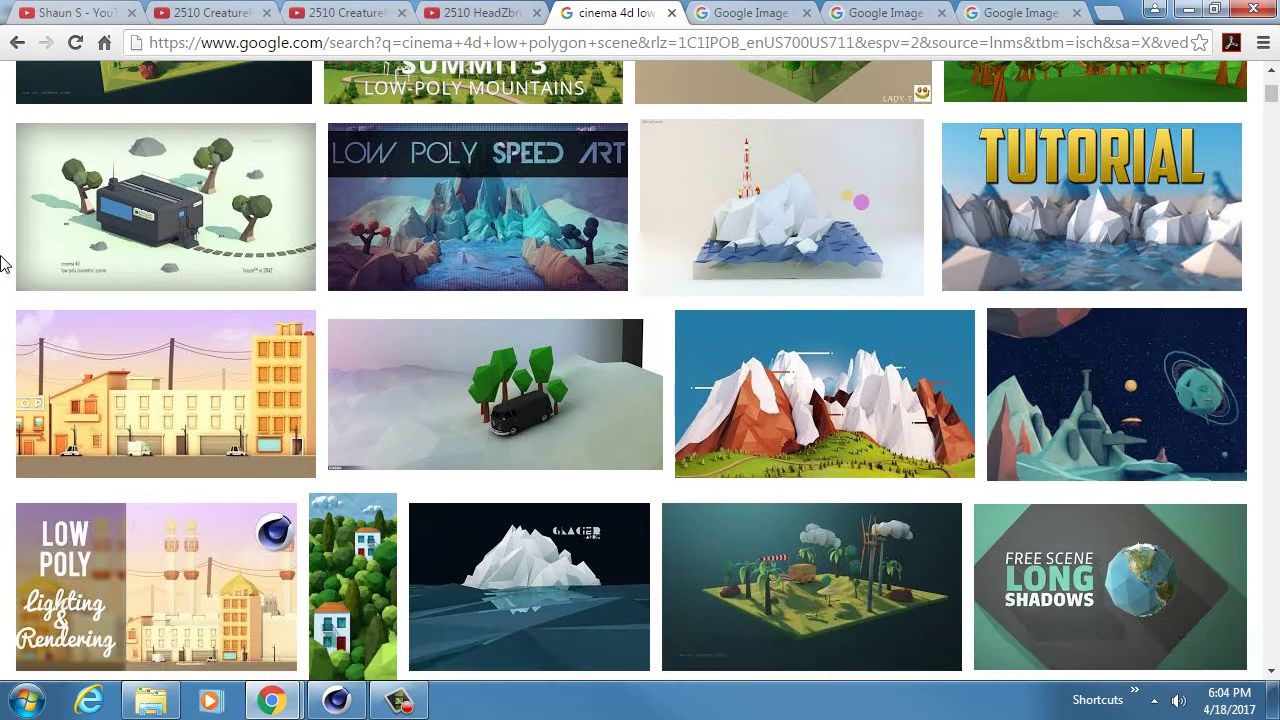
pyautogui.scroll(1, 3, 265)
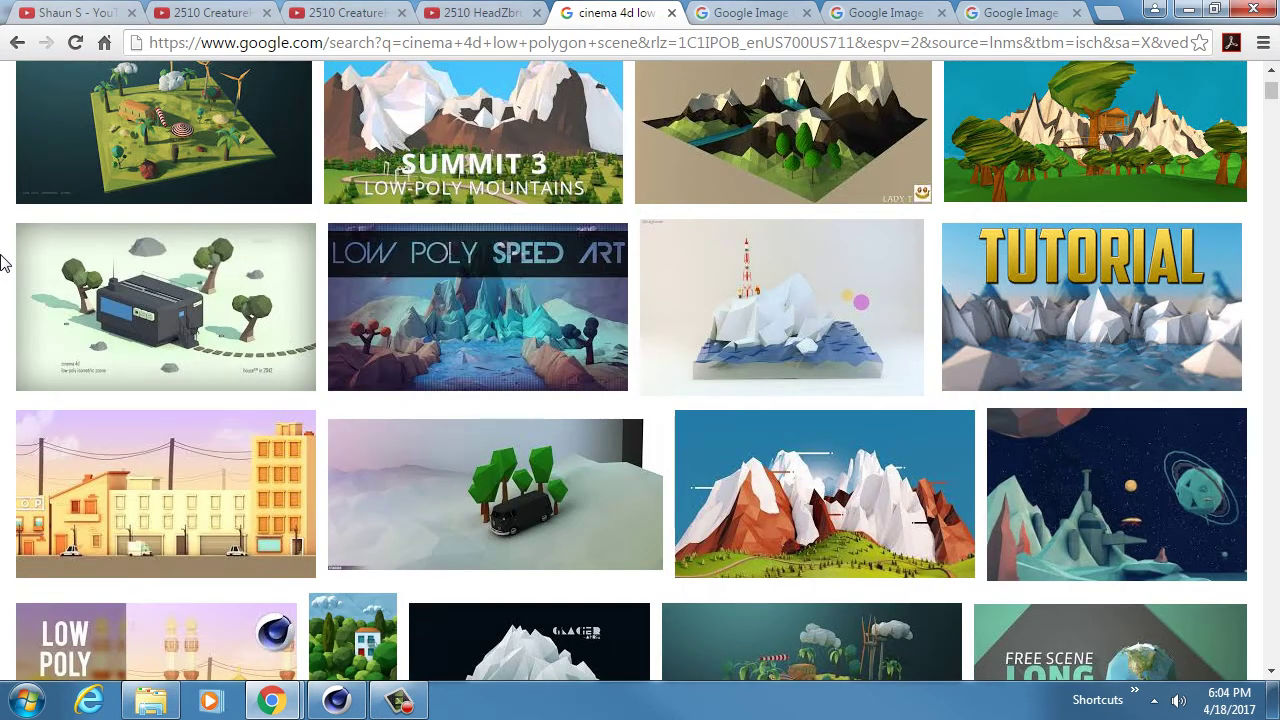
pyautogui.scroll(1, 3, 262)
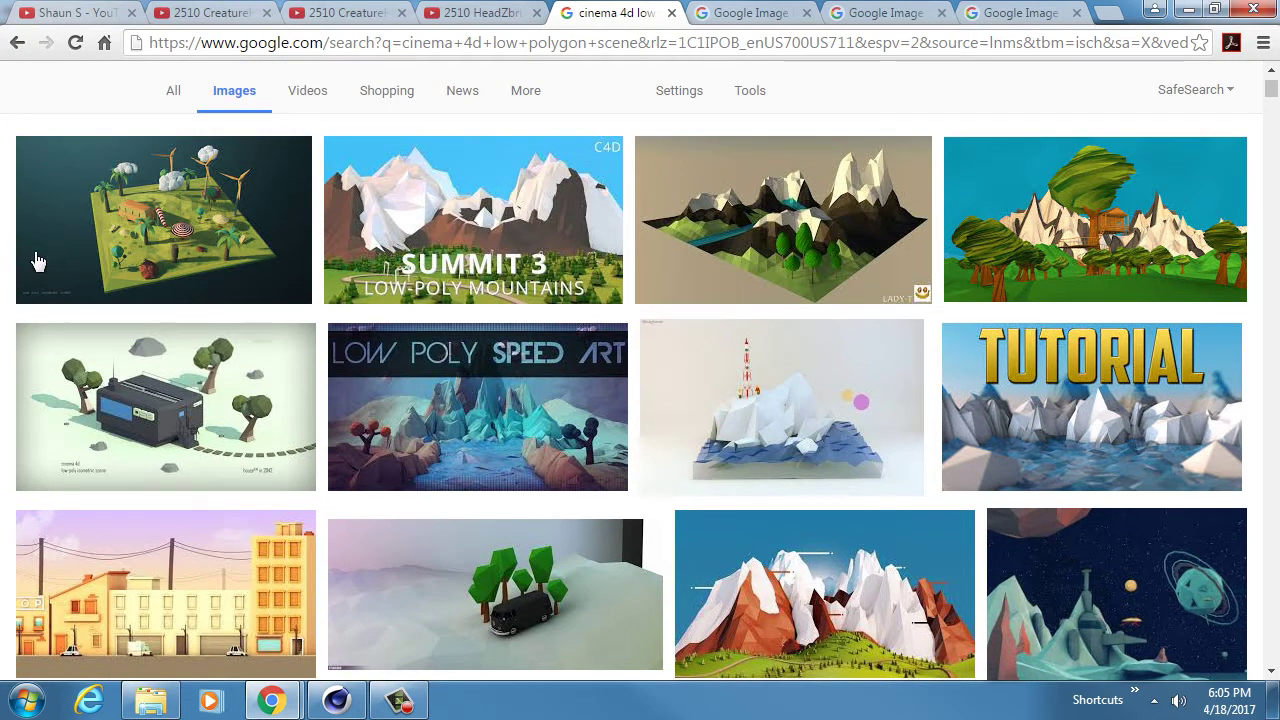
pyautogui.click(148, 230)
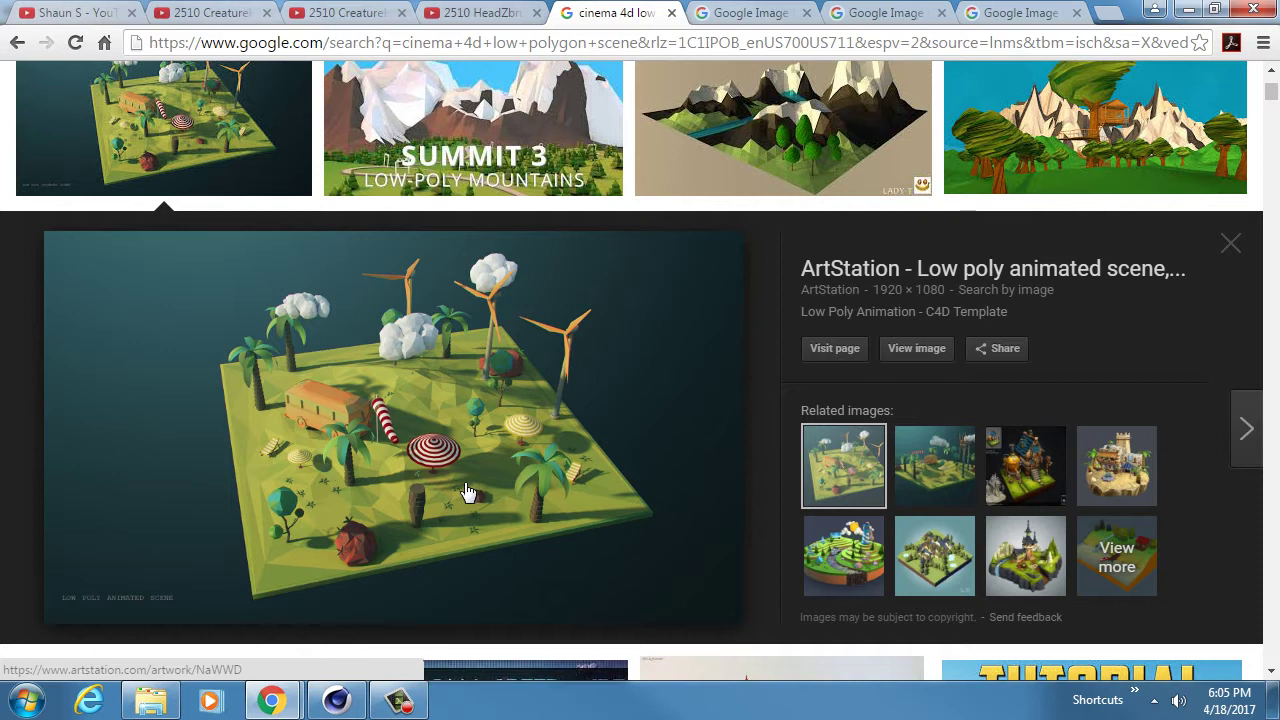
# - Close the island preview, then briefly preview the low-poly iceberg and space scenes
pyautogui.scroll(2, 467, 491)
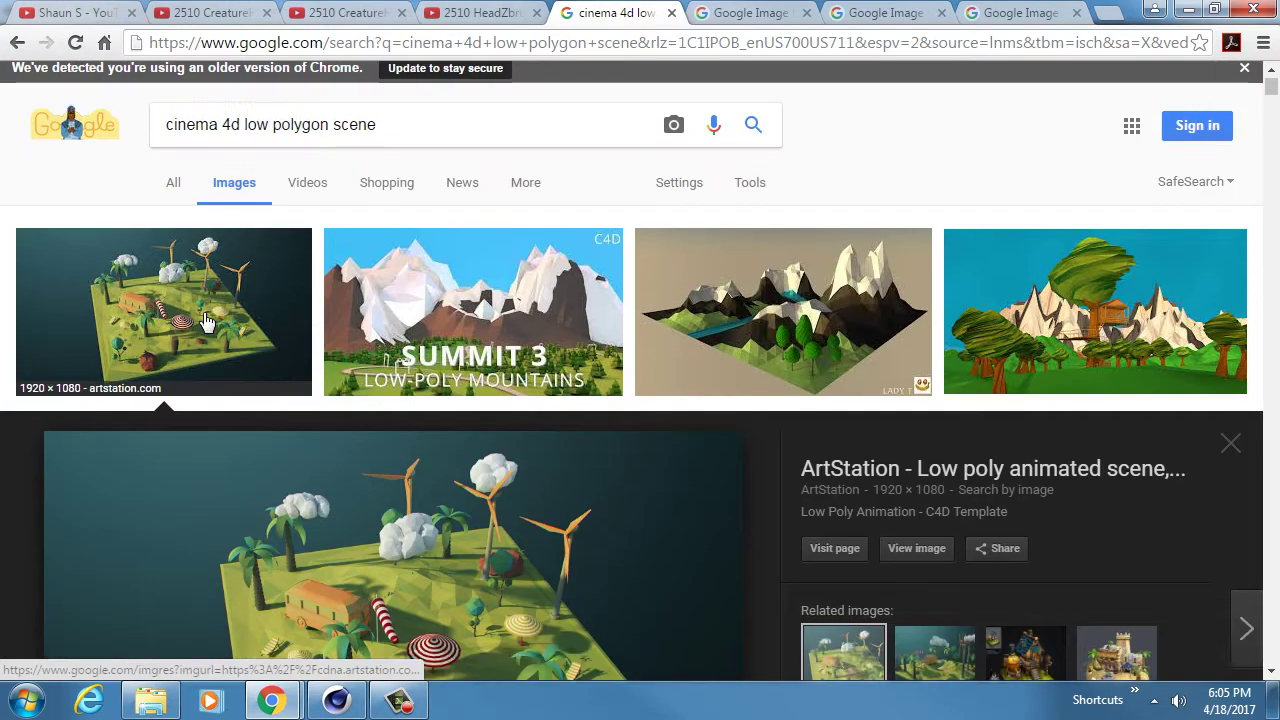
pyautogui.click(206, 322)
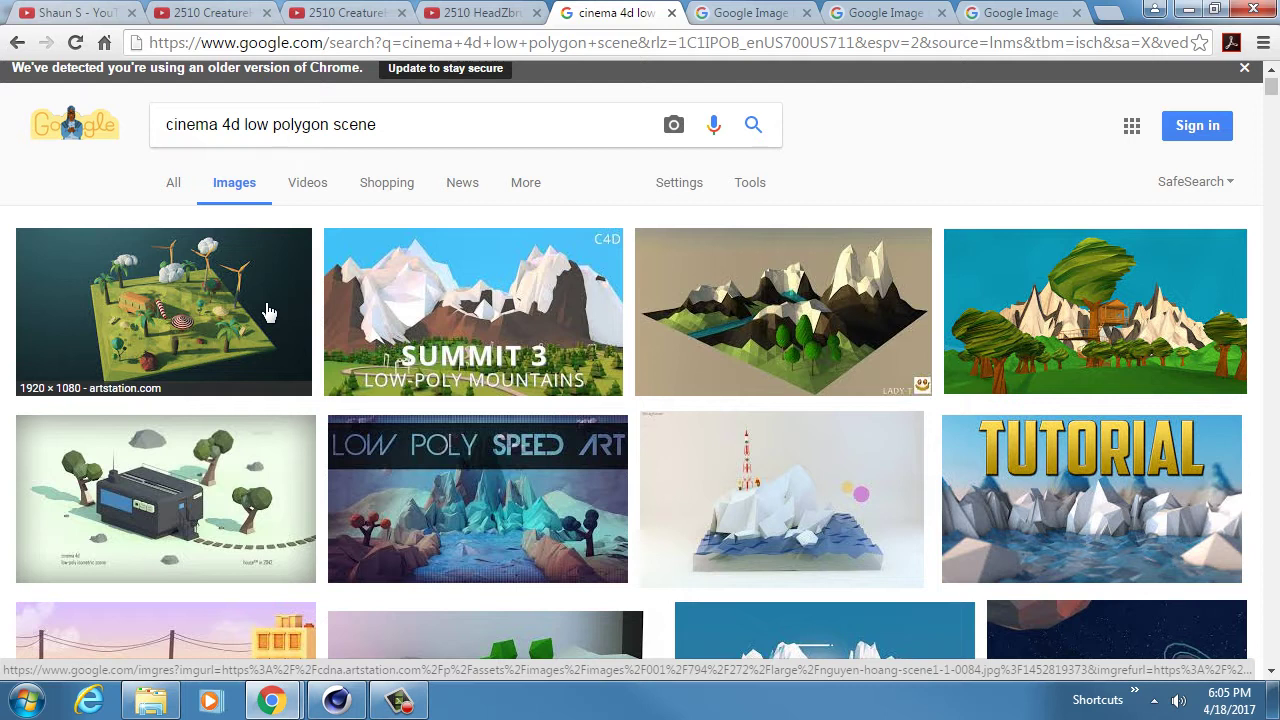
pyautogui.scroll(-3, 325, 305)
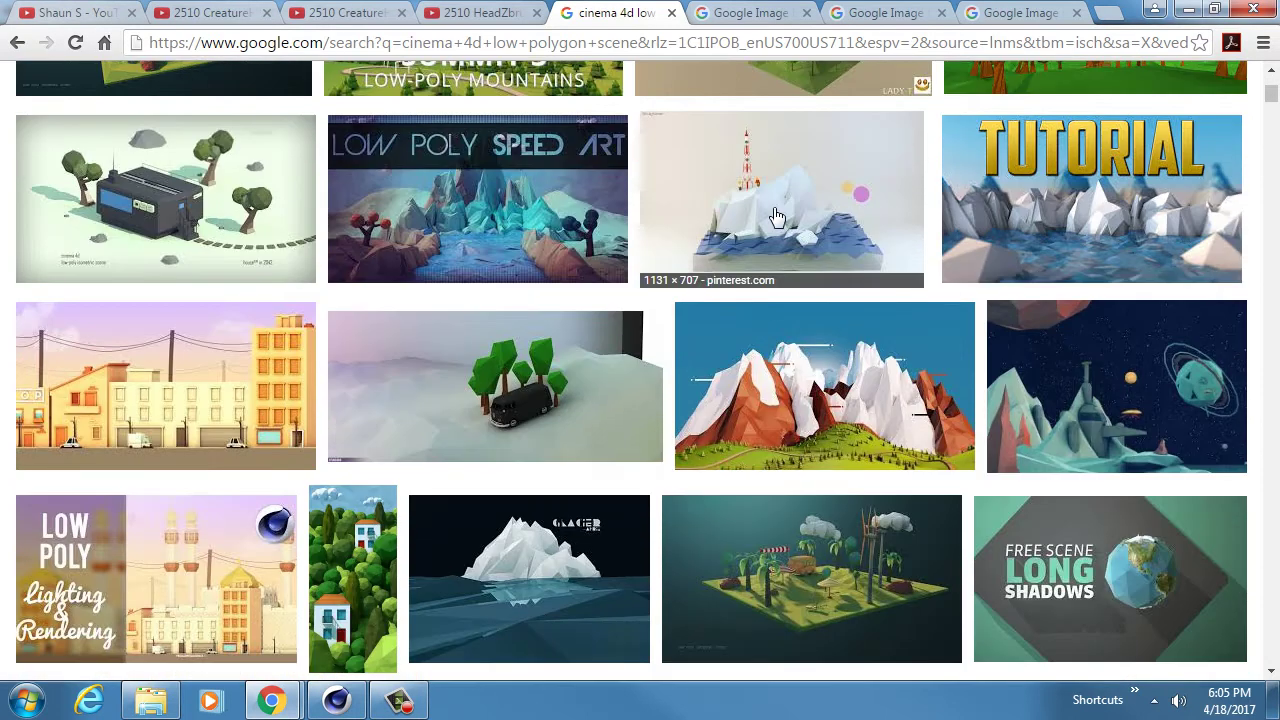
pyautogui.click(777, 217)
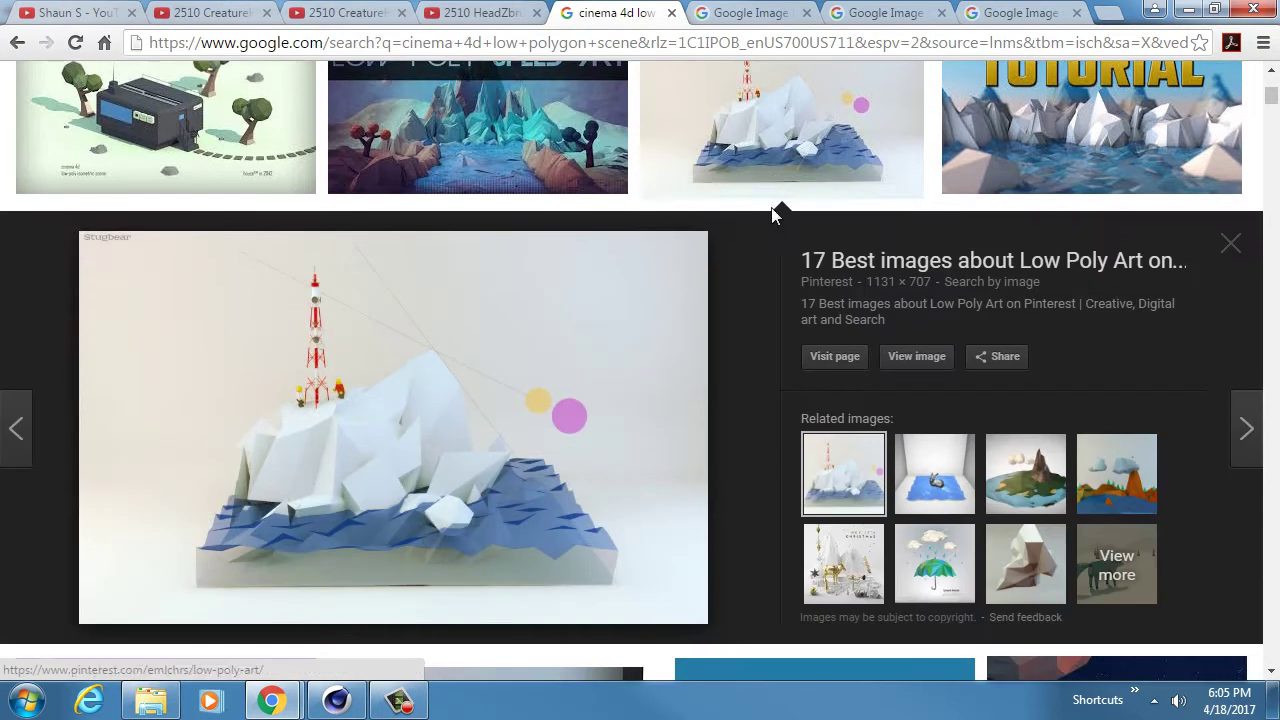
pyautogui.click(771, 208)
pyautogui.scroll(-1, 755, 150)
pyautogui.click(1174, 229)
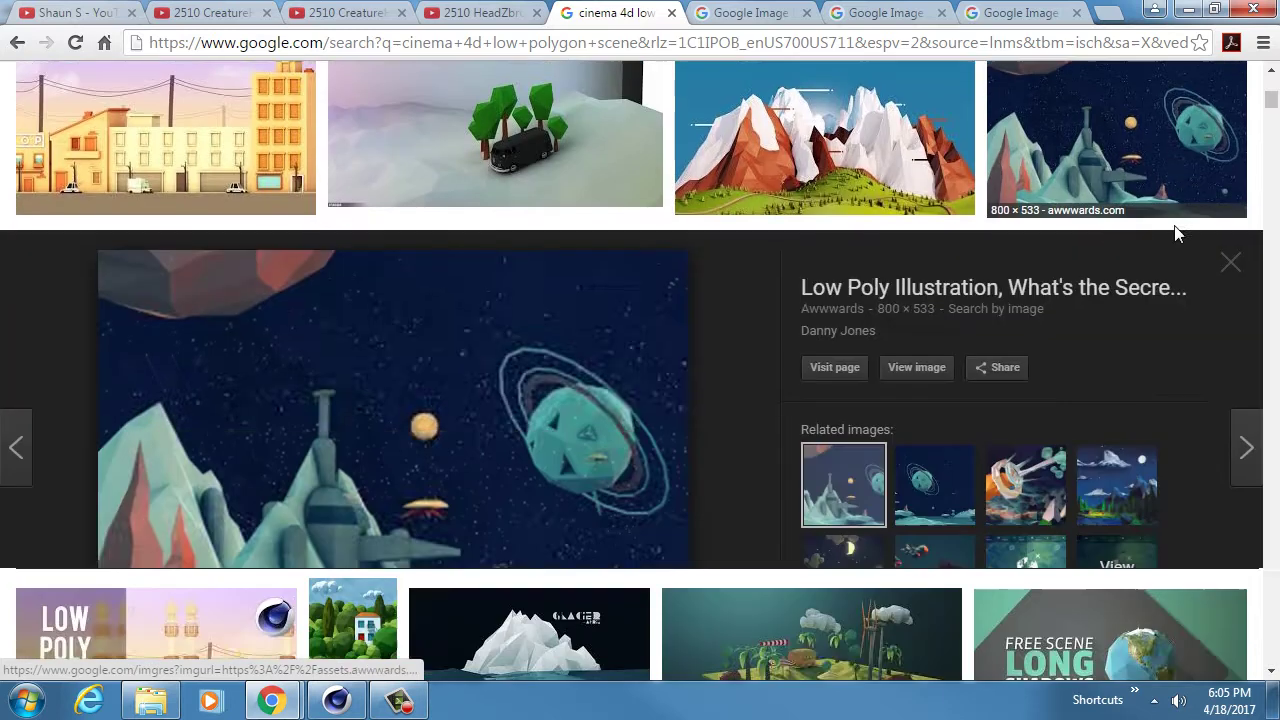
pyautogui.click(1129, 122)
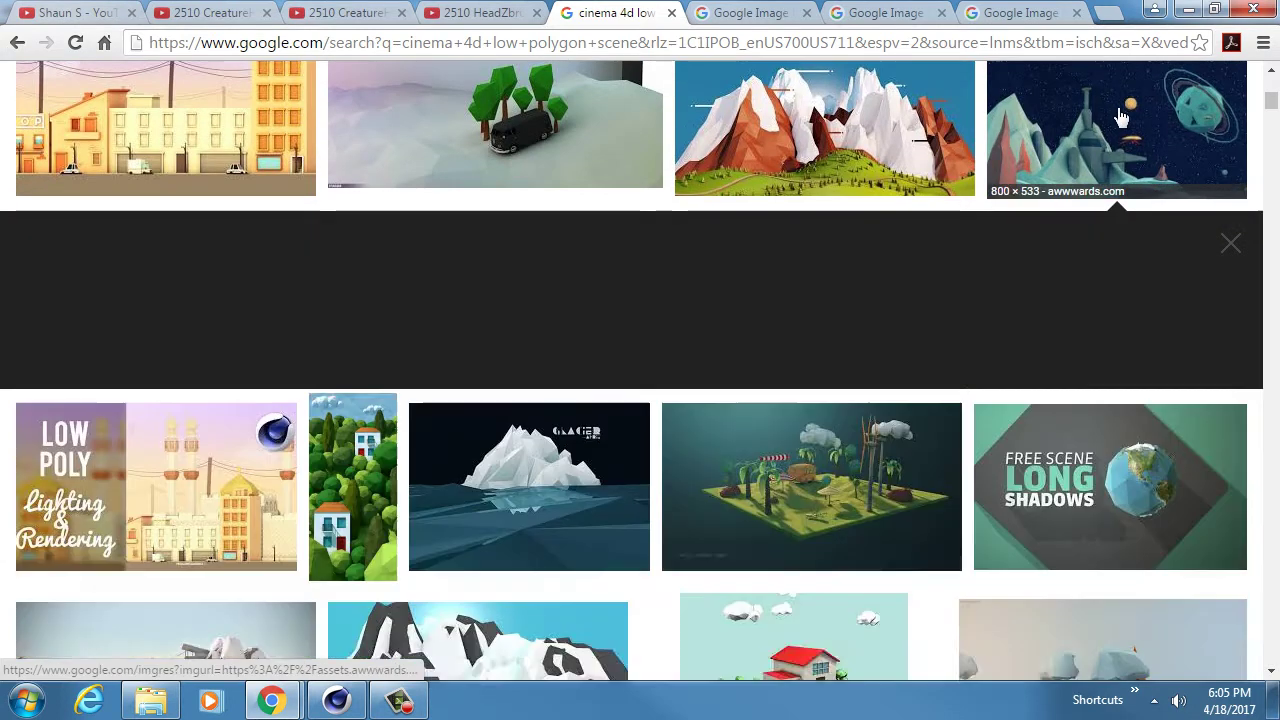
# - Preview the hot-air balloon mountain scene, then the house and sheep scene
pyautogui.scroll(-3, 680, 291)
pyautogui.scroll(-5, 680, 291)
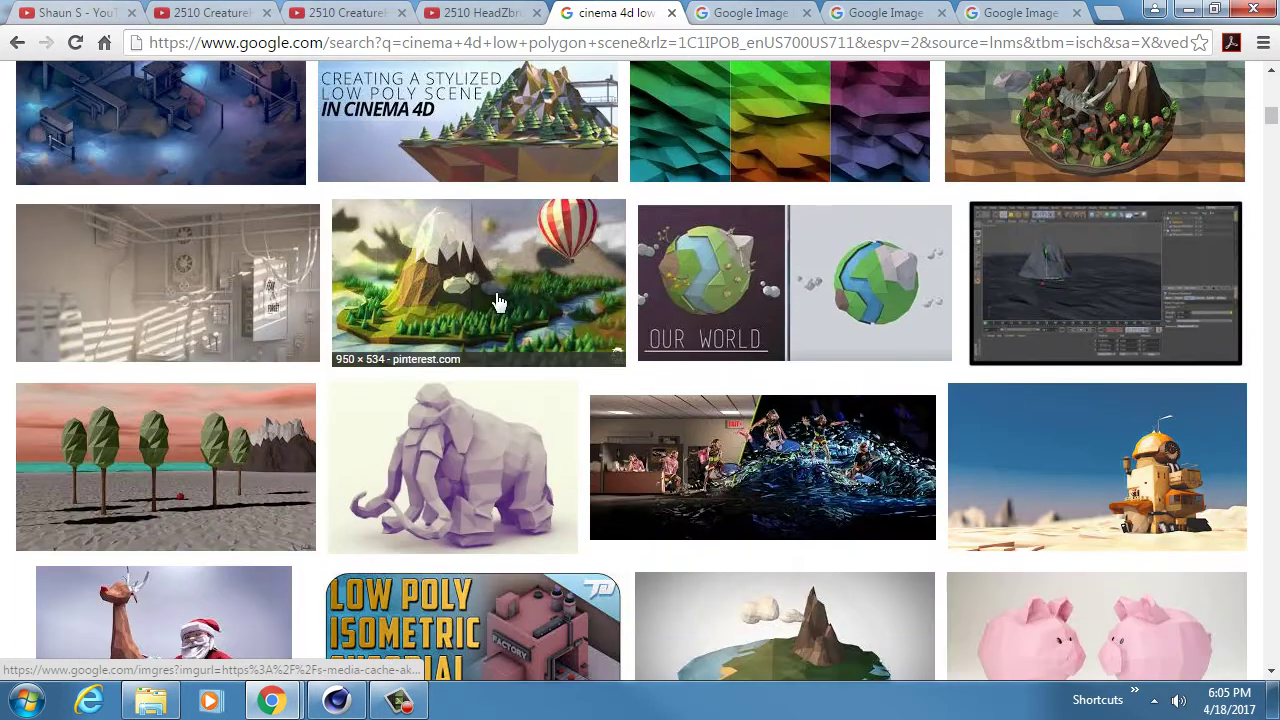
pyautogui.click(498, 302)
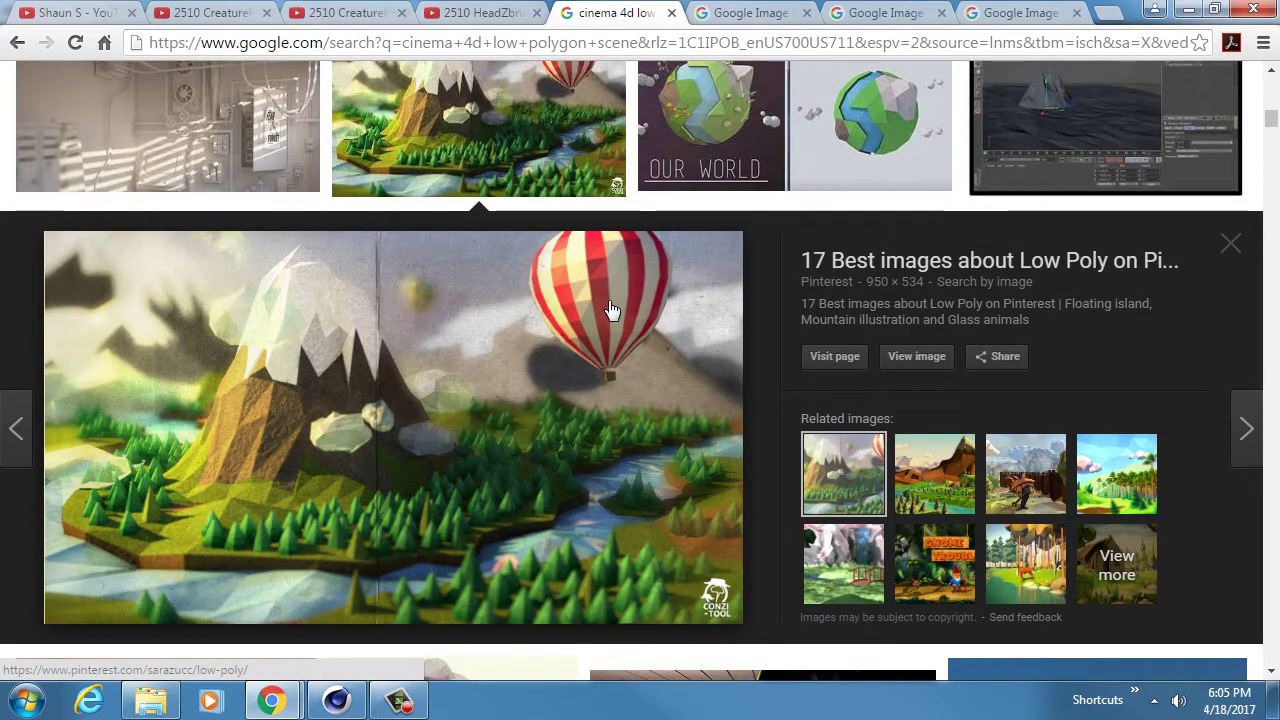
pyautogui.click(520, 133)
pyautogui.scroll(-2, 520, 133)
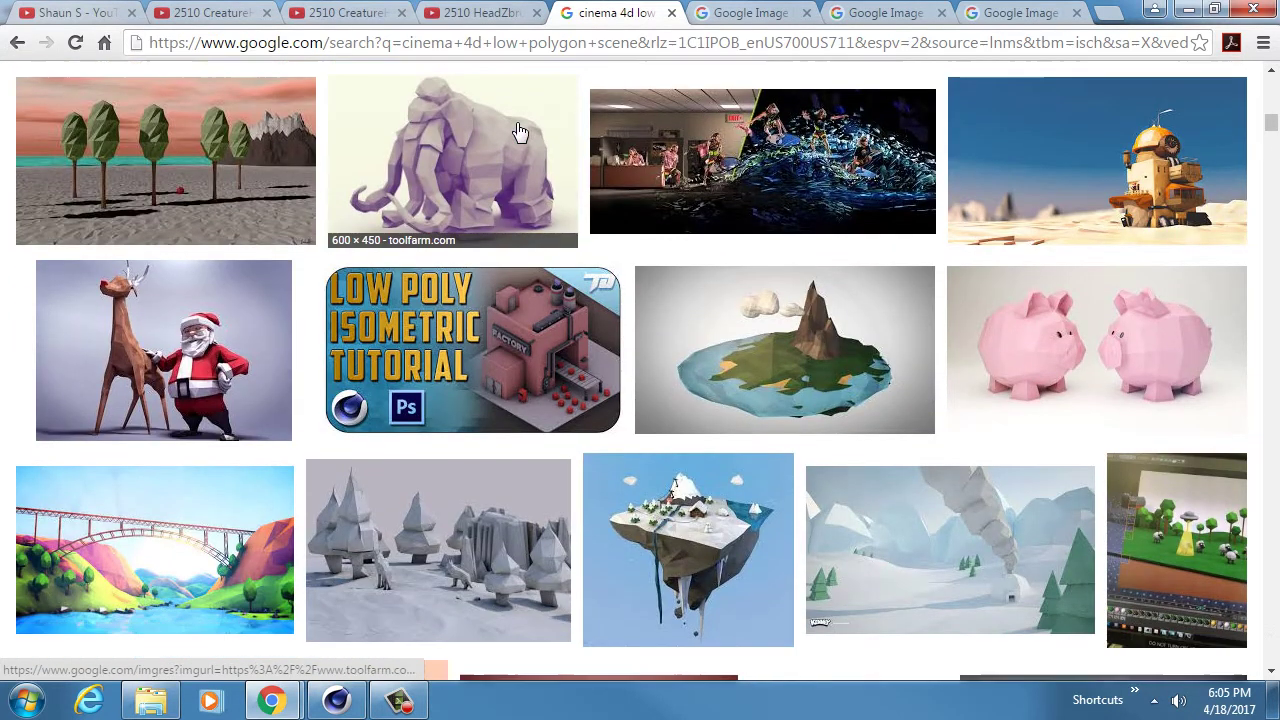
pyautogui.scroll(-8, 520, 133)
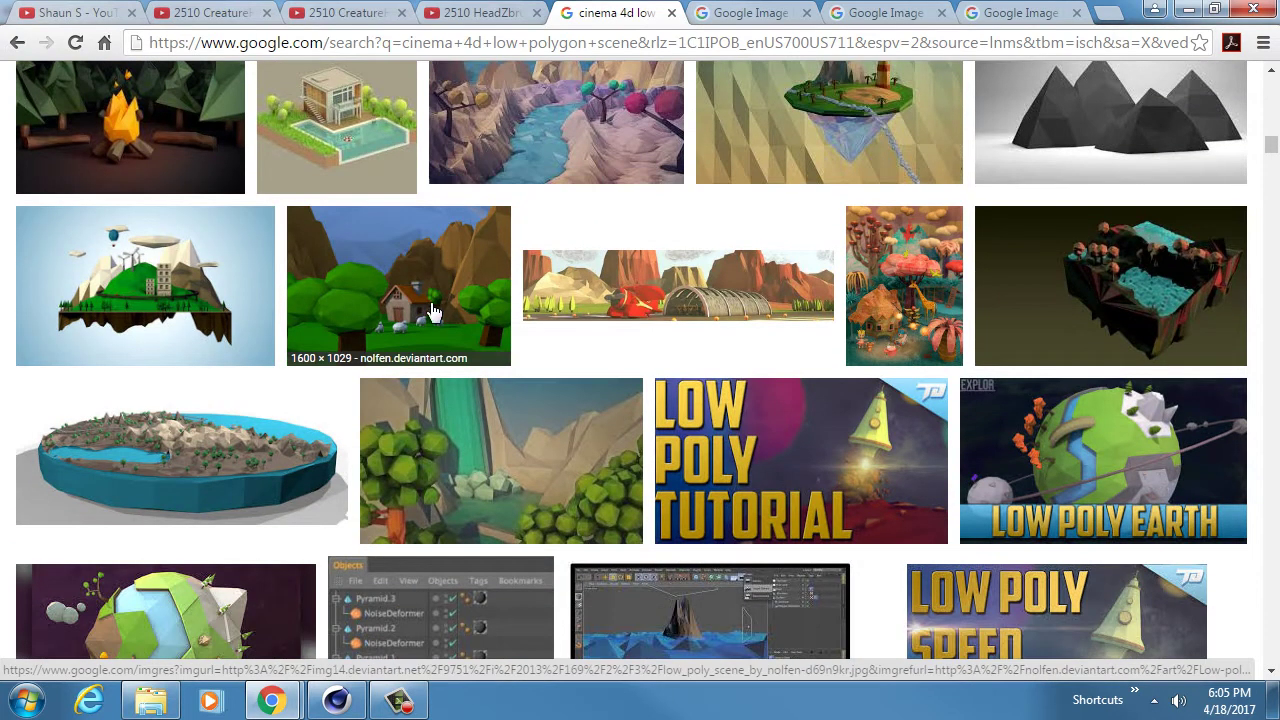
pyautogui.click(428, 282)
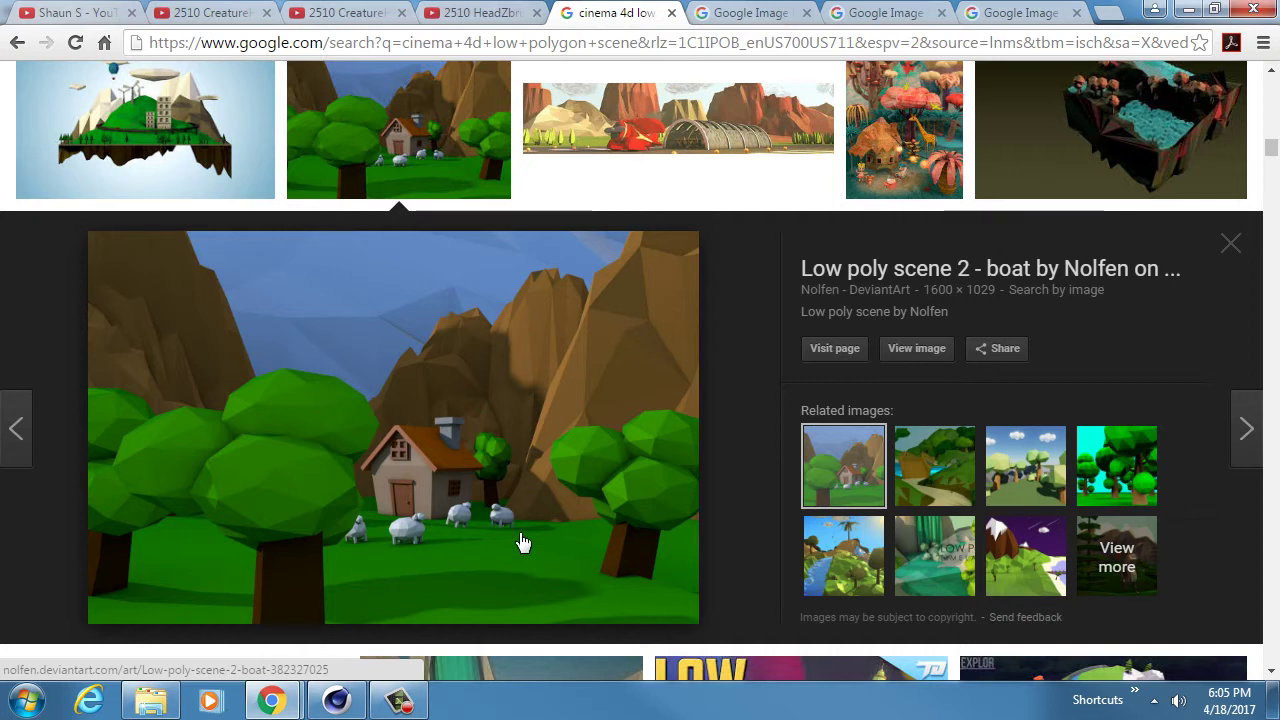
# - Load the '3D Low poly scene animation' river image from related images and look it over
pyautogui.scroll(1, 522, 540)
pyautogui.scroll(-2, 522, 540)
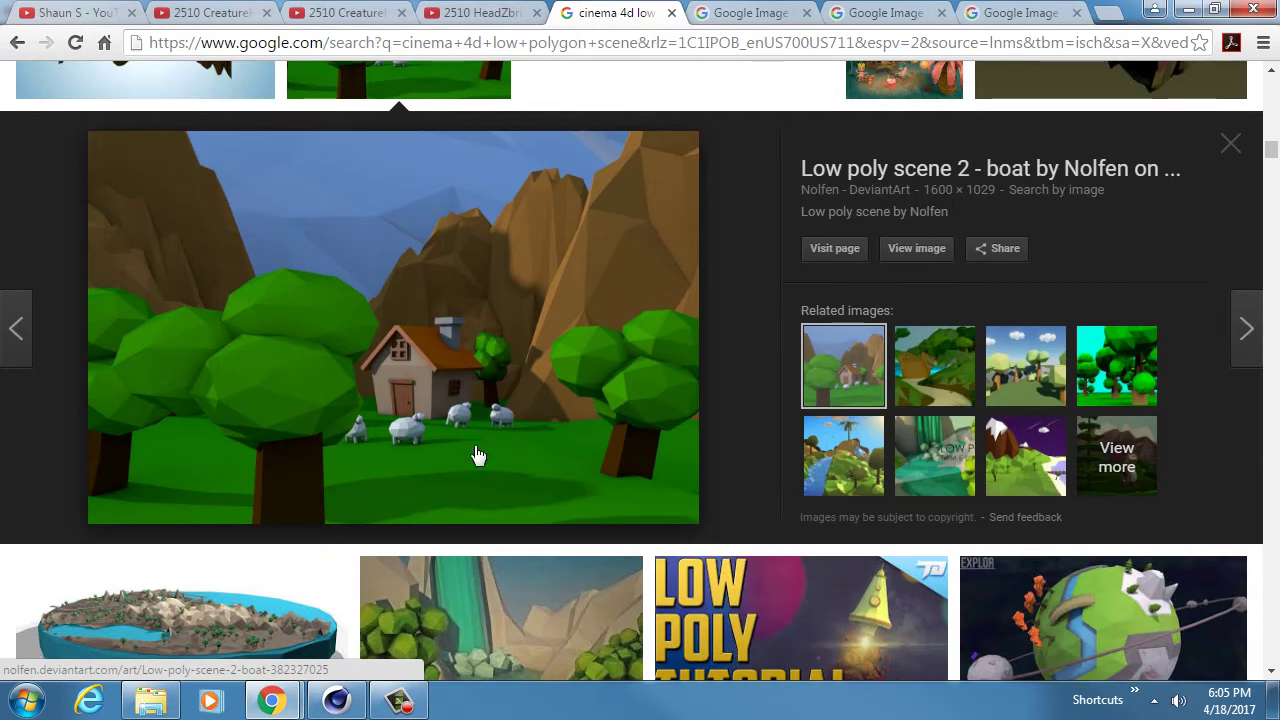
pyautogui.scroll(-1, 480, 287)
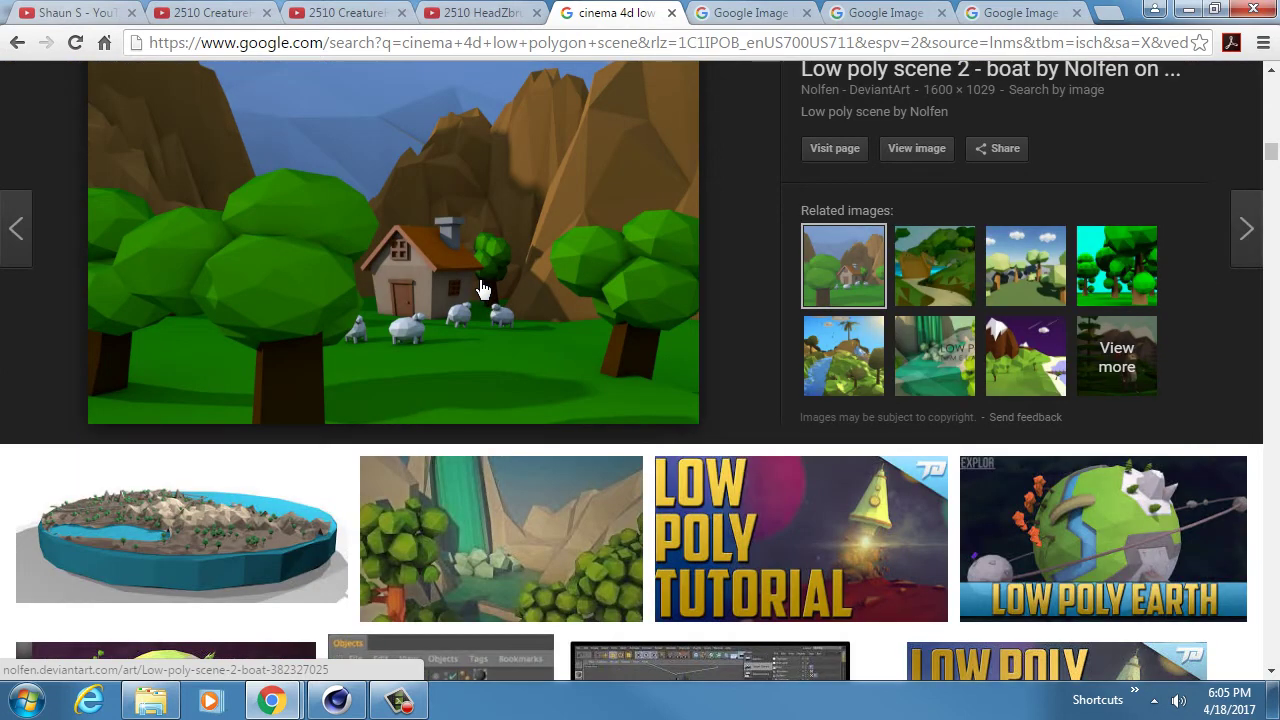
pyautogui.click(830, 365)
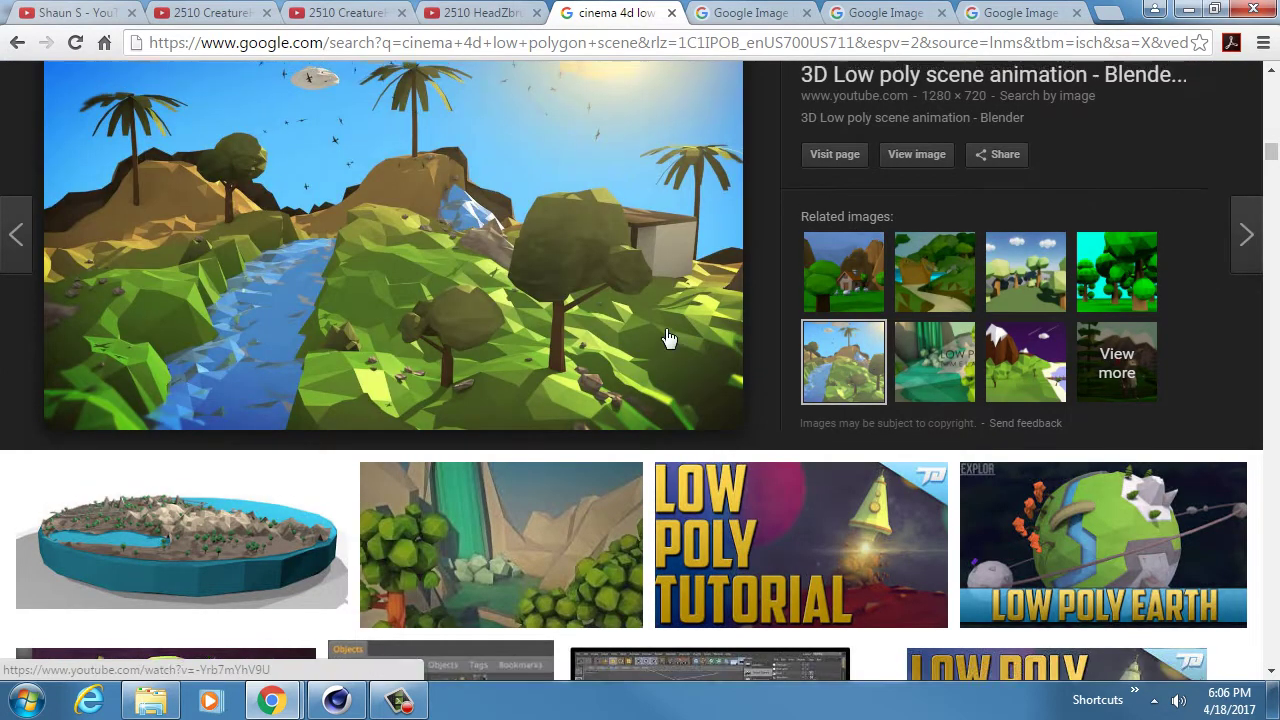
pyautogui.scroll(1, 669, 340)
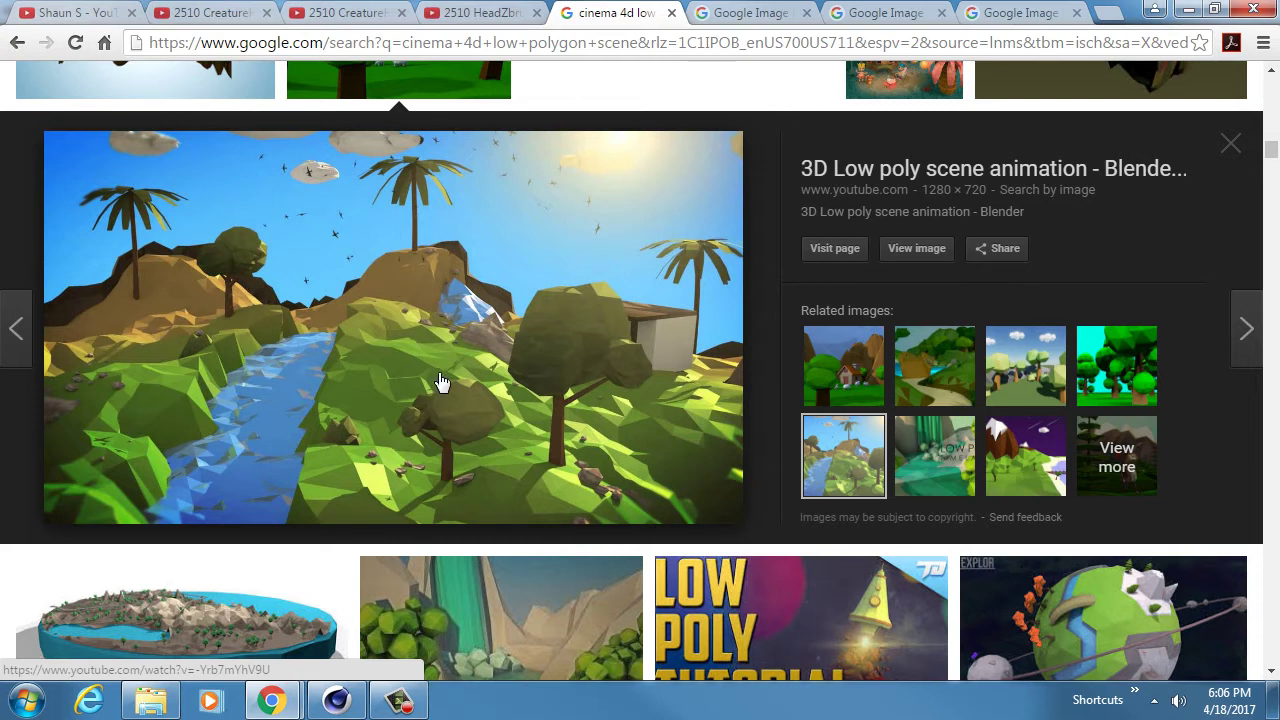
pyautogui.scroll(-1, 441, 382)
pyautogui.scroll(2, 441, 382)
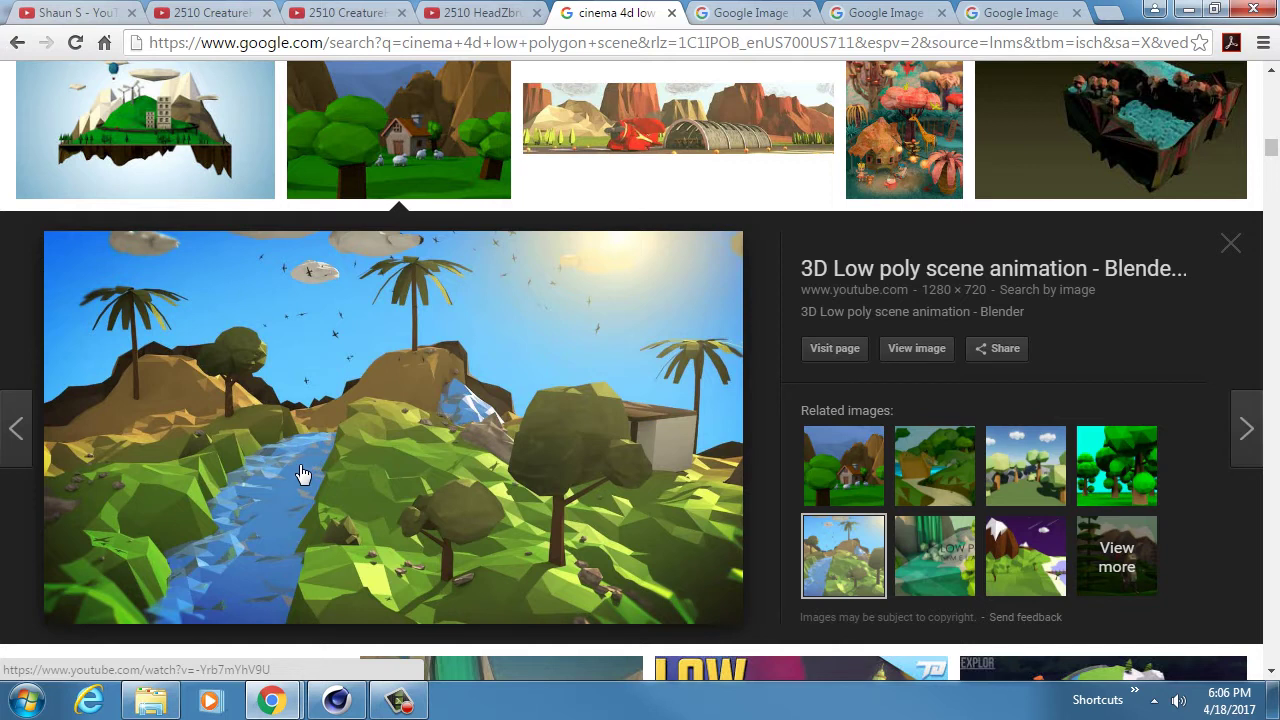
pyautogui.scroll(-2, 402, 450)
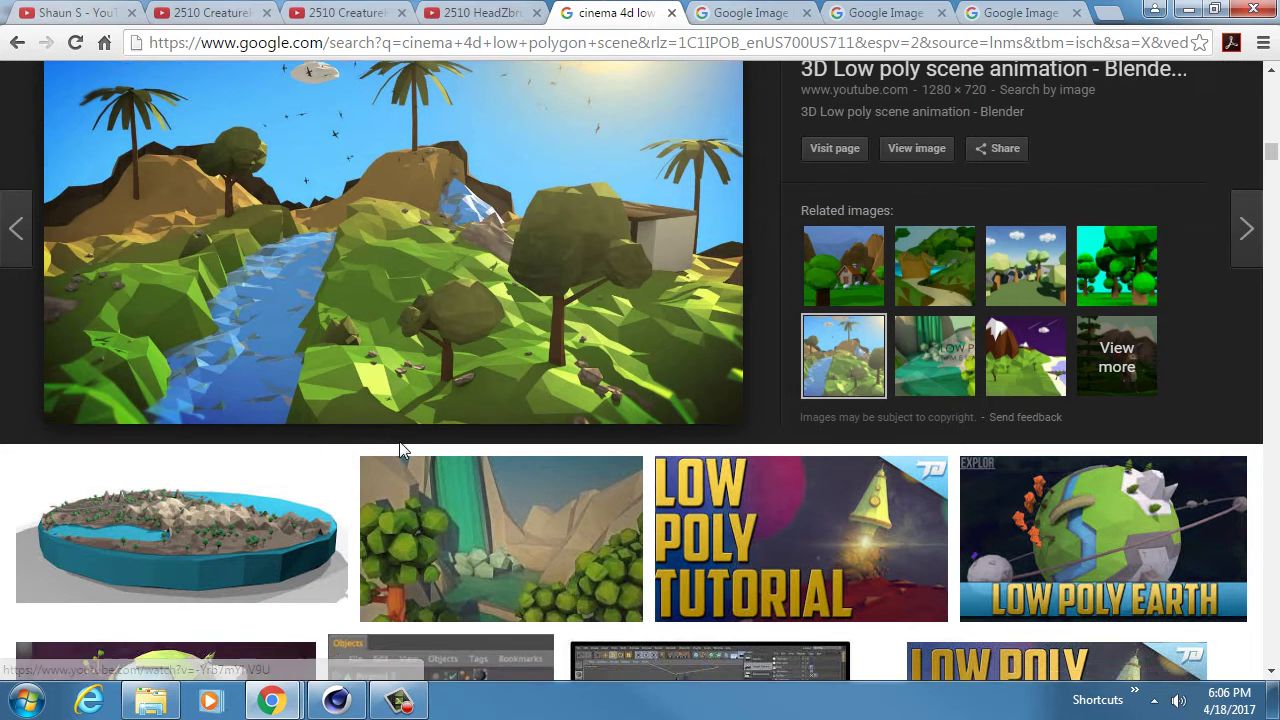
pyautogui.scroll(2, 402, 450)
# - Close the river preview and open full-size bridge, campfire and Low Poly Forest images
pyautogui.click(388, 143)
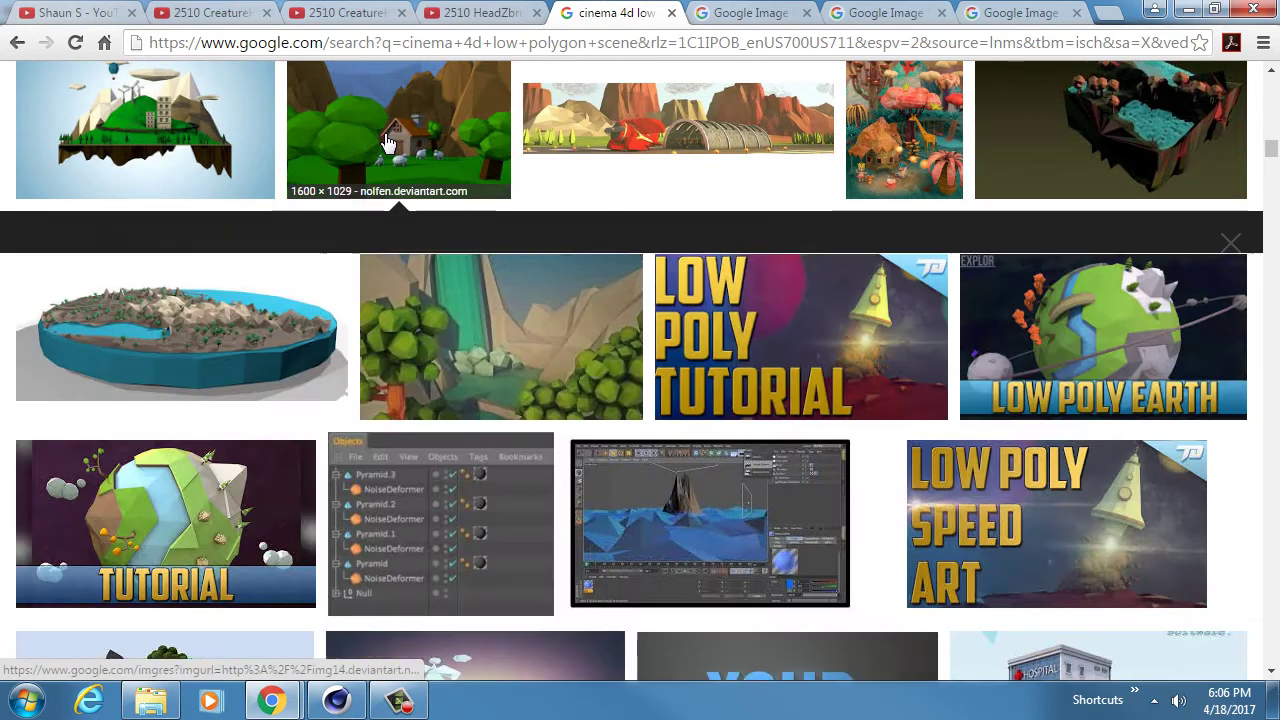
pyautogui.click(755, 12)
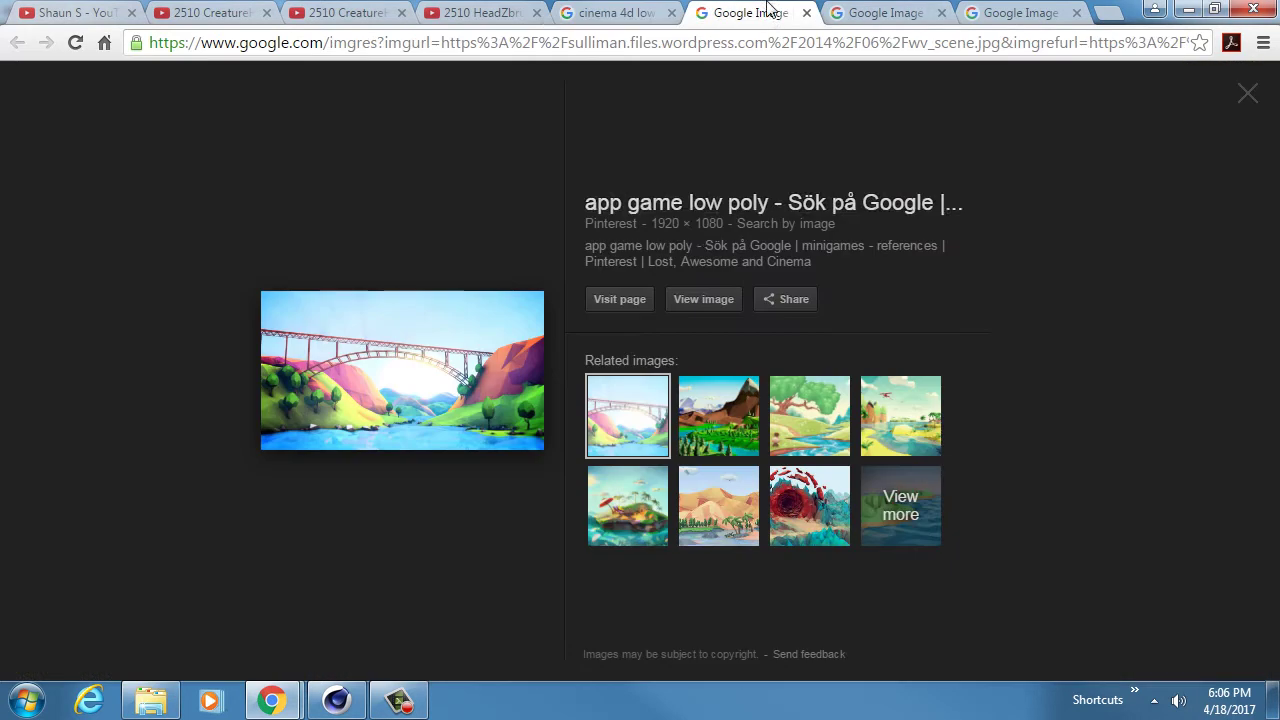
pyautogui.click(700, 301)
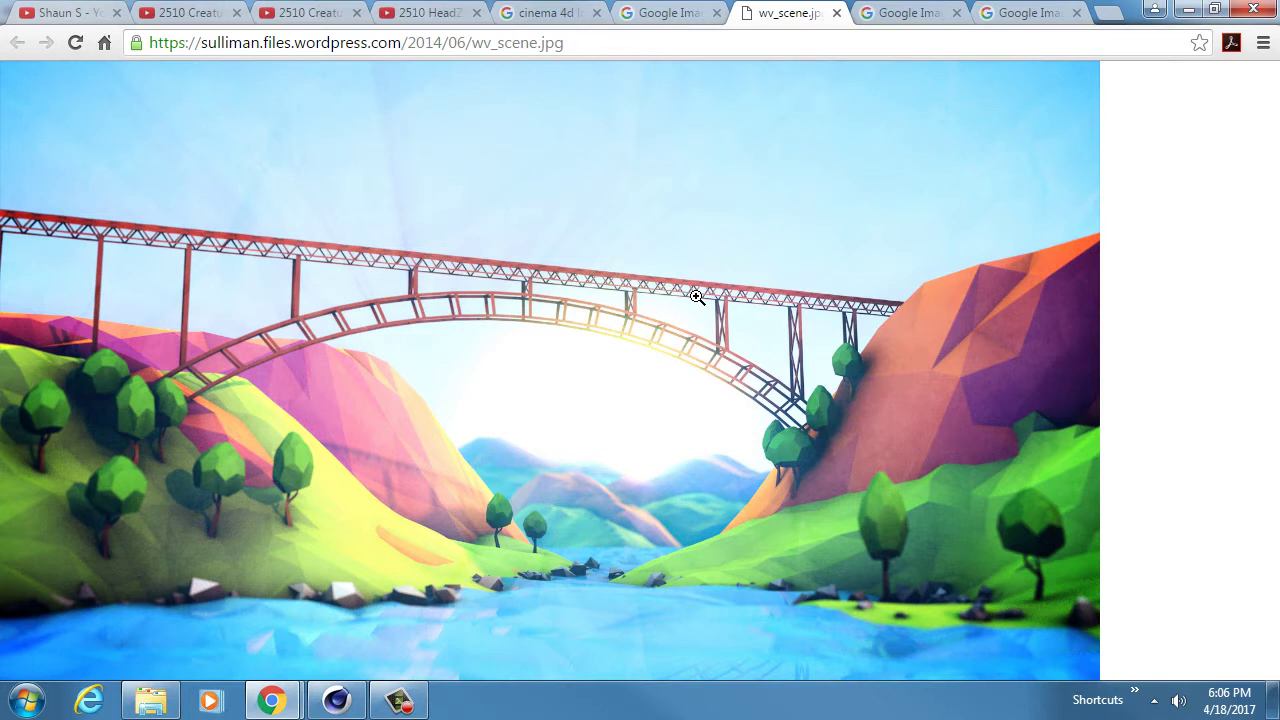
pyautogui.click(887, 14)
pyautogui.click(723, 308)
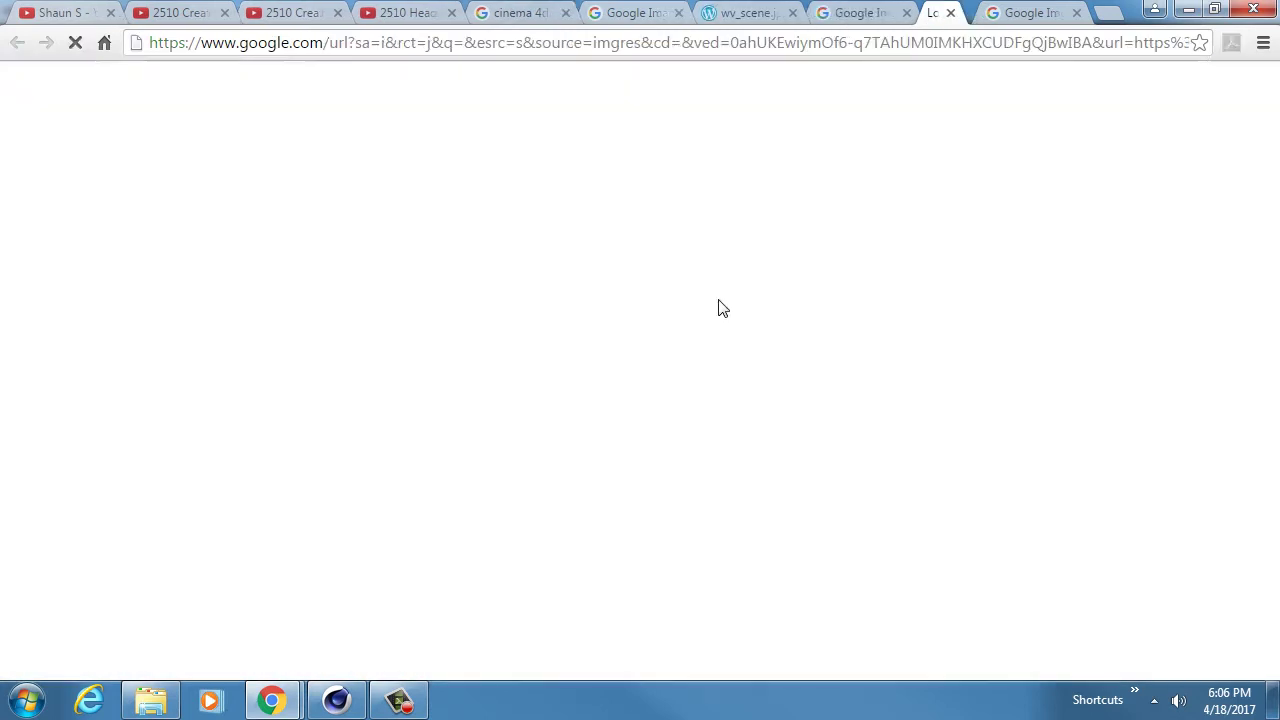
pyautogui.click(1025, 12)
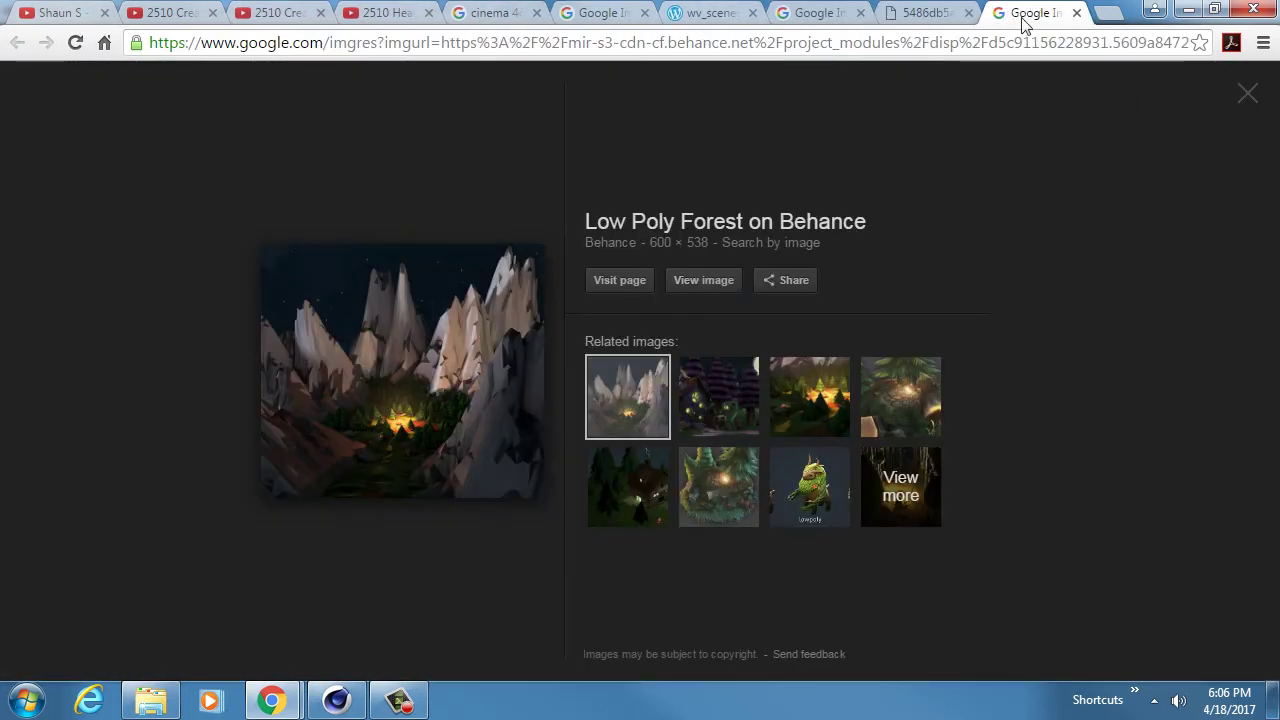
pyautogui.click(708, 281)
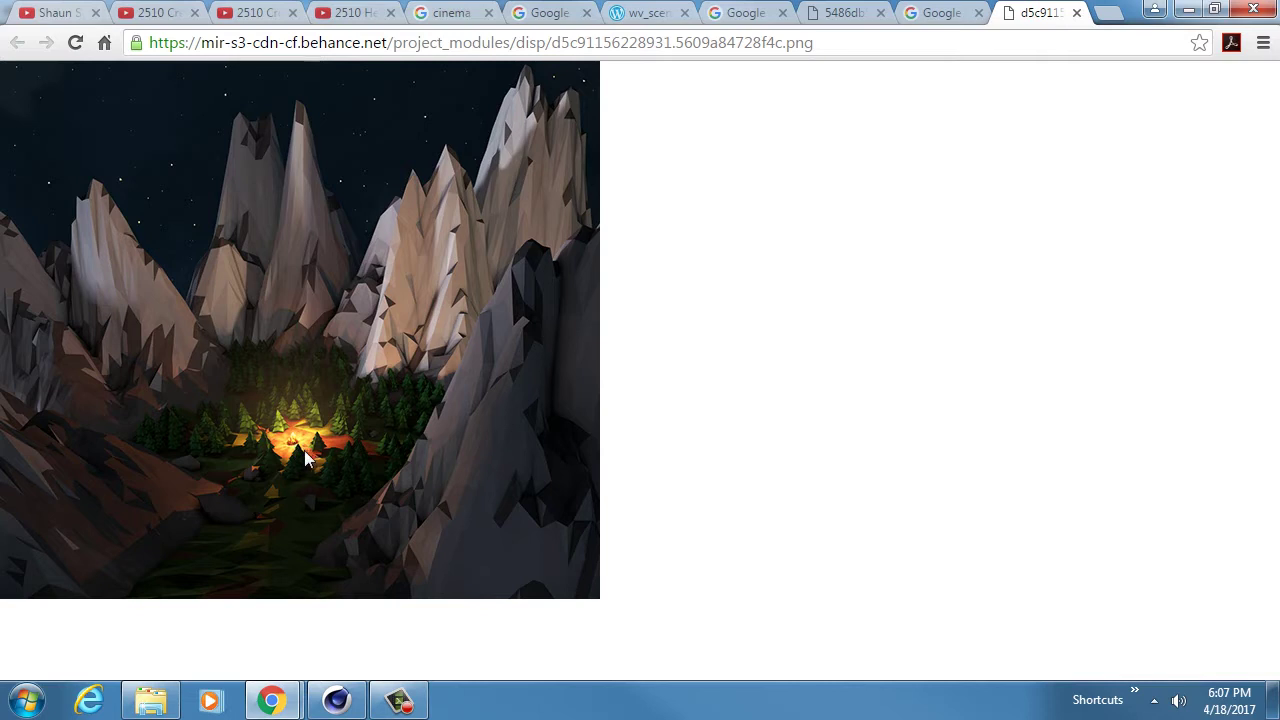
pyautogui.keyDown('ctrl'); pyautogui.scroll(6, 291, 442); pyautogui.keyUp('ctrl')
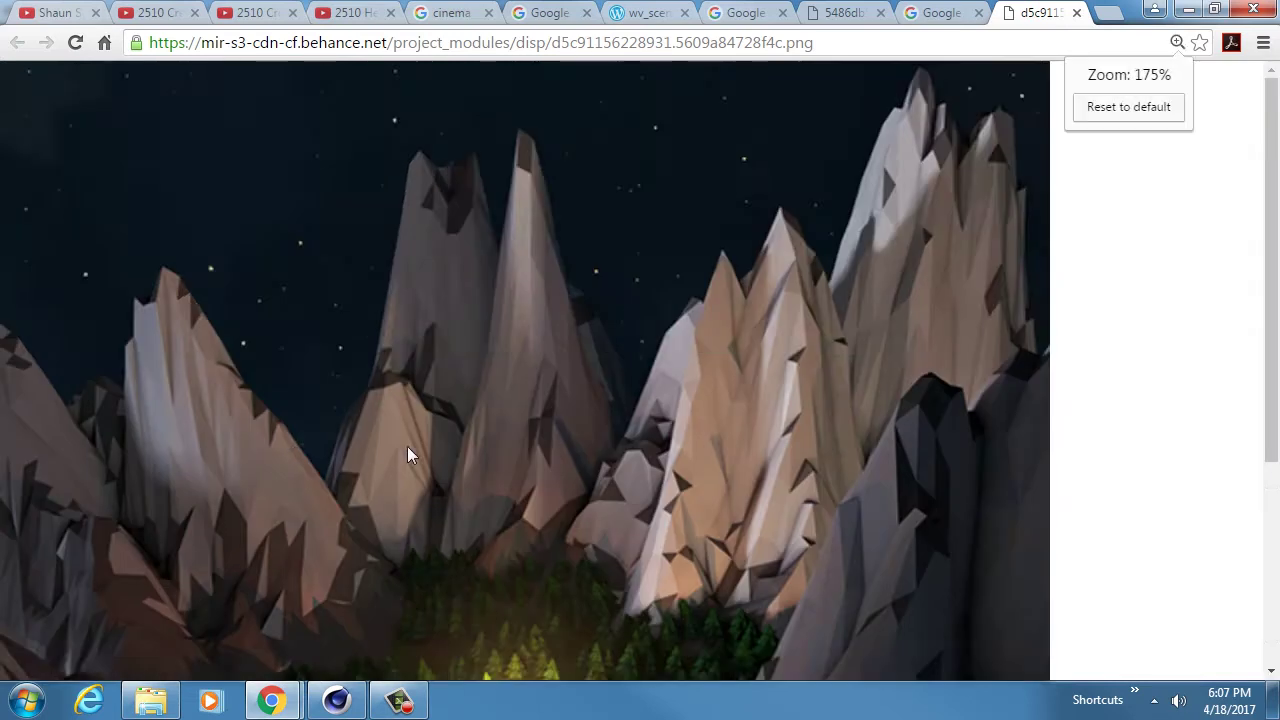
pyautogui.scroll(-2, 560, 462)
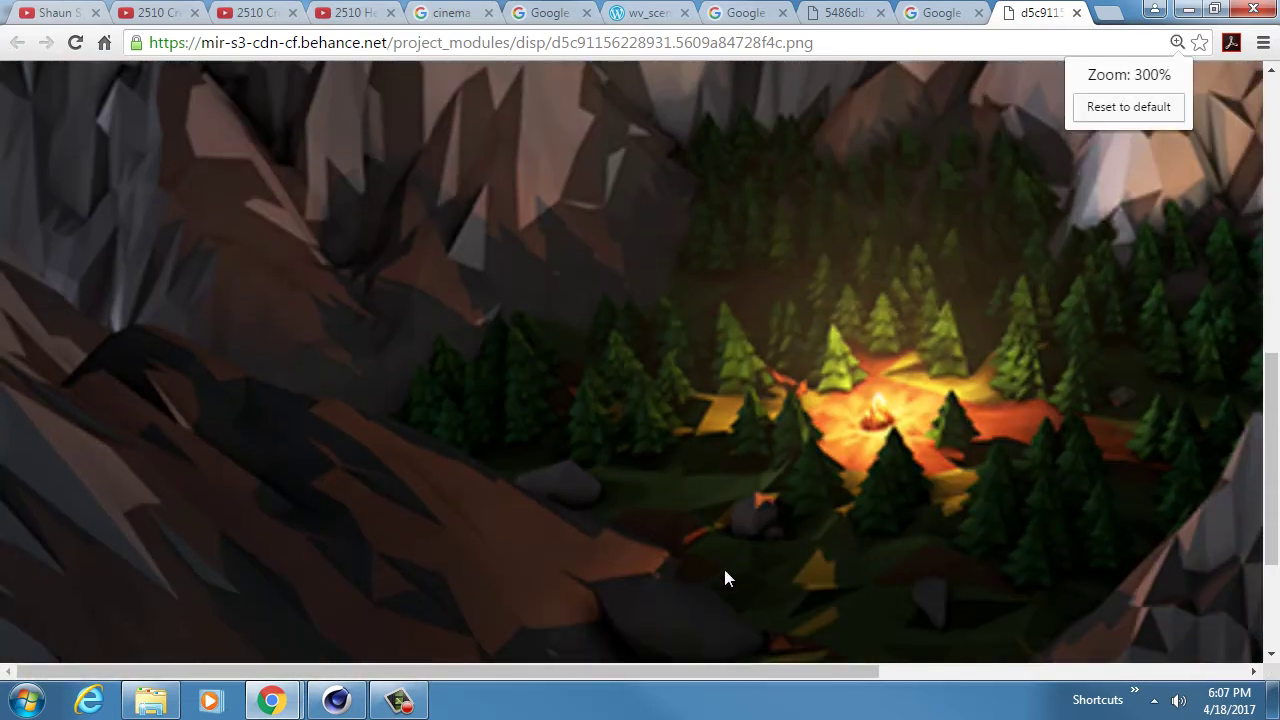
pyautogui.moveTo(709, 670); pyautogui.dragTo(876, 670)
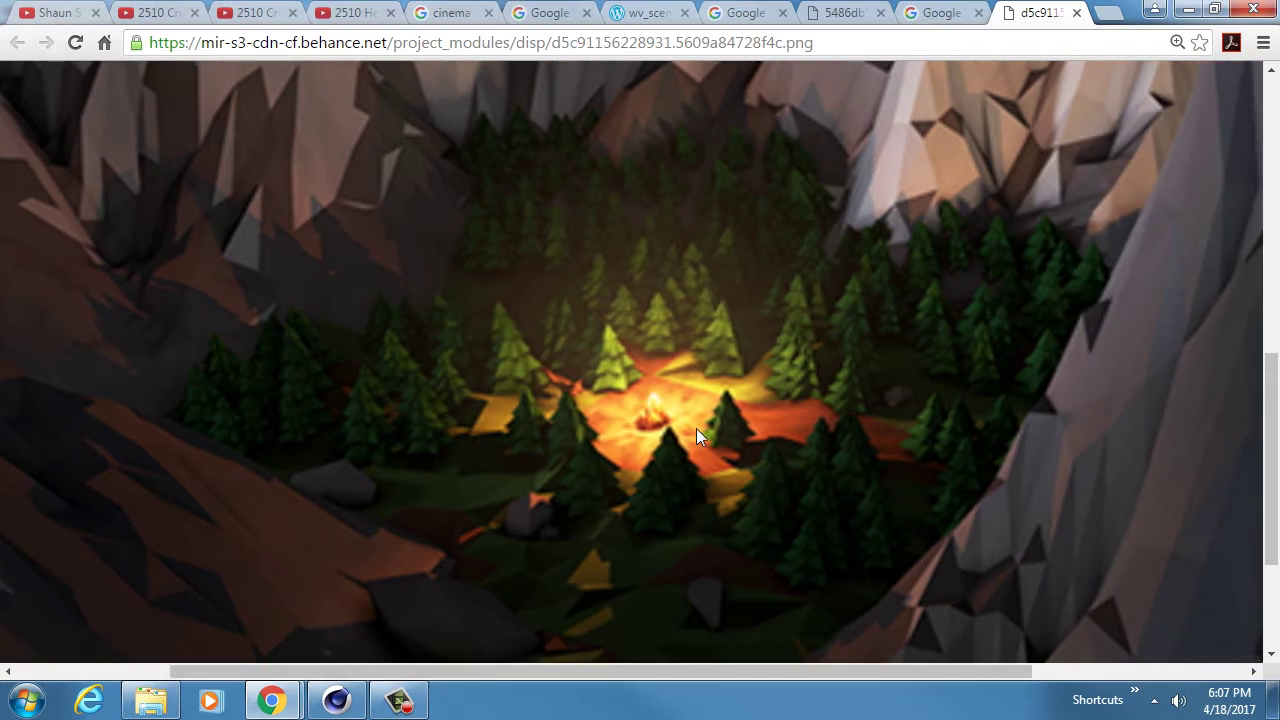
pyautogui.keyDown('ctrl'); pyautogui.scroll(-2, 698, 436); pyautogui.keyUp('ctrl')
pyautogui.keyDown('ctrl'); pyautogui.scroll(-1, 697, 436); pyautogui.keyUp('ctrl')
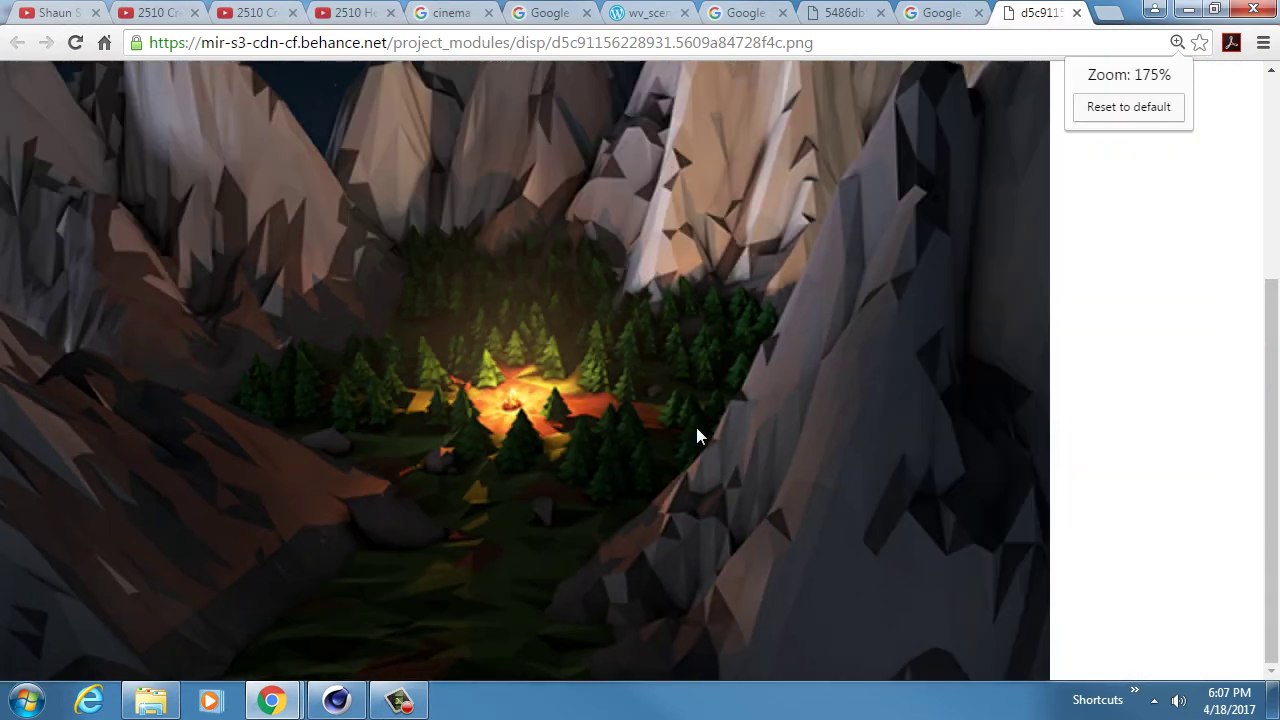
pyautogui.scroll(1, 655, 431)
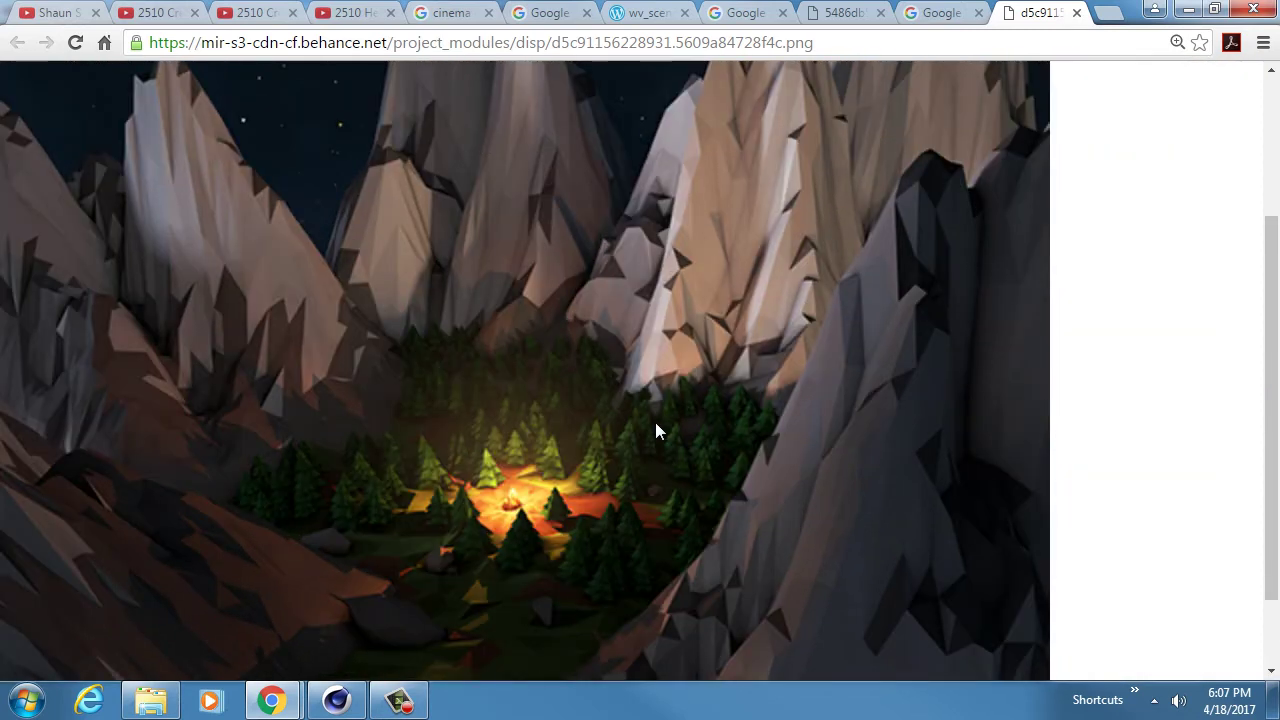
pyautogui.scroll(-1, 655, 431)
pyautogui.scroll(1, 655, 431)
pyautogui.keyDown('ctrl'); pyautogui.scroll(-1, 655, 422); pyautogui.keyUp('ctrl')
pyautogui.keyDown('ctrl'); pyautogui.scroll(-1, 536, 403); pyautogui.keyUp('ctrl')
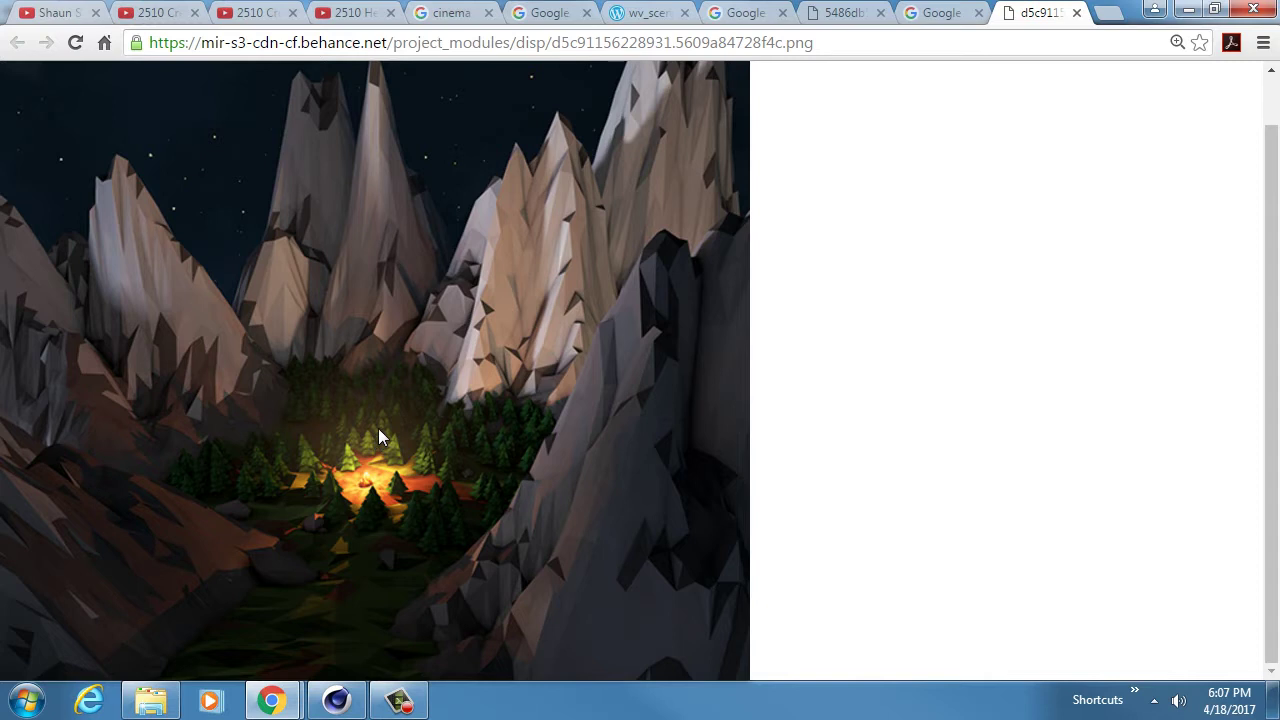
# - Close both Google Images viewer tabs, leaving the full-size bridge image wv_scene.jpg showing
pyautogui.click(941, 10)
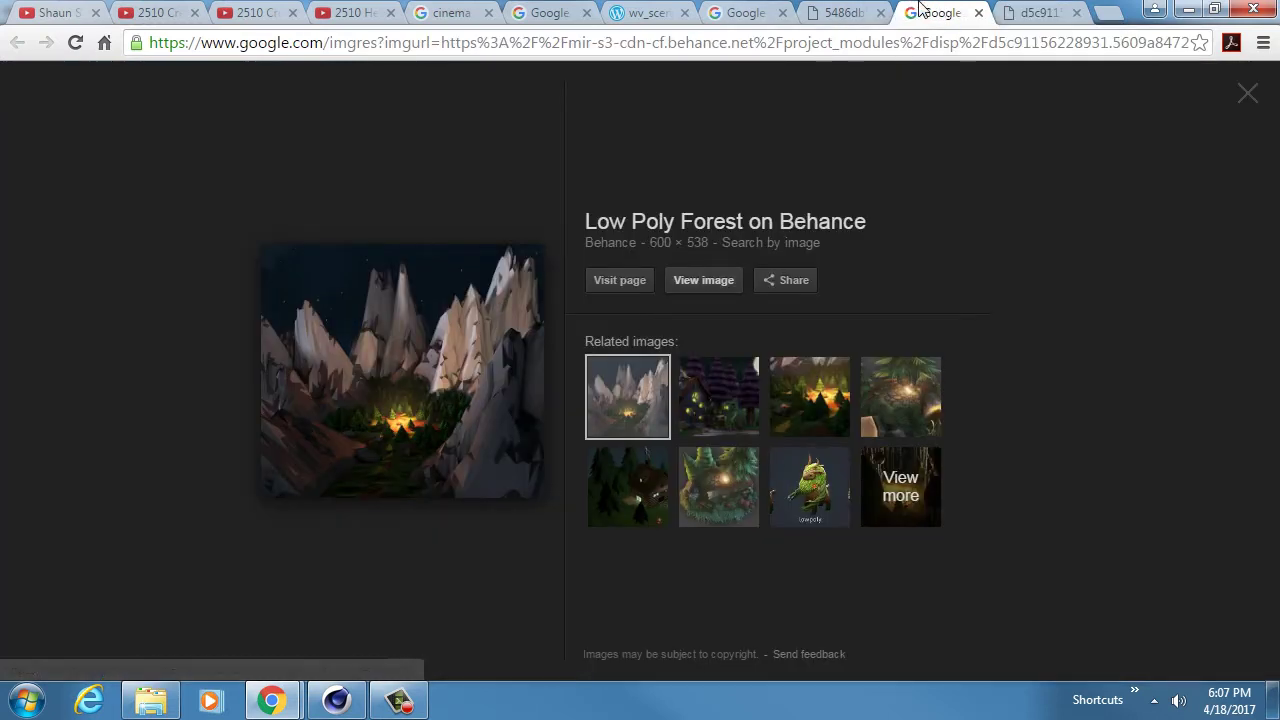
pyautogui.middleClick(920, 11)
pyautogui.click(758, 17)
pyautogui.middleClick(733, 12)
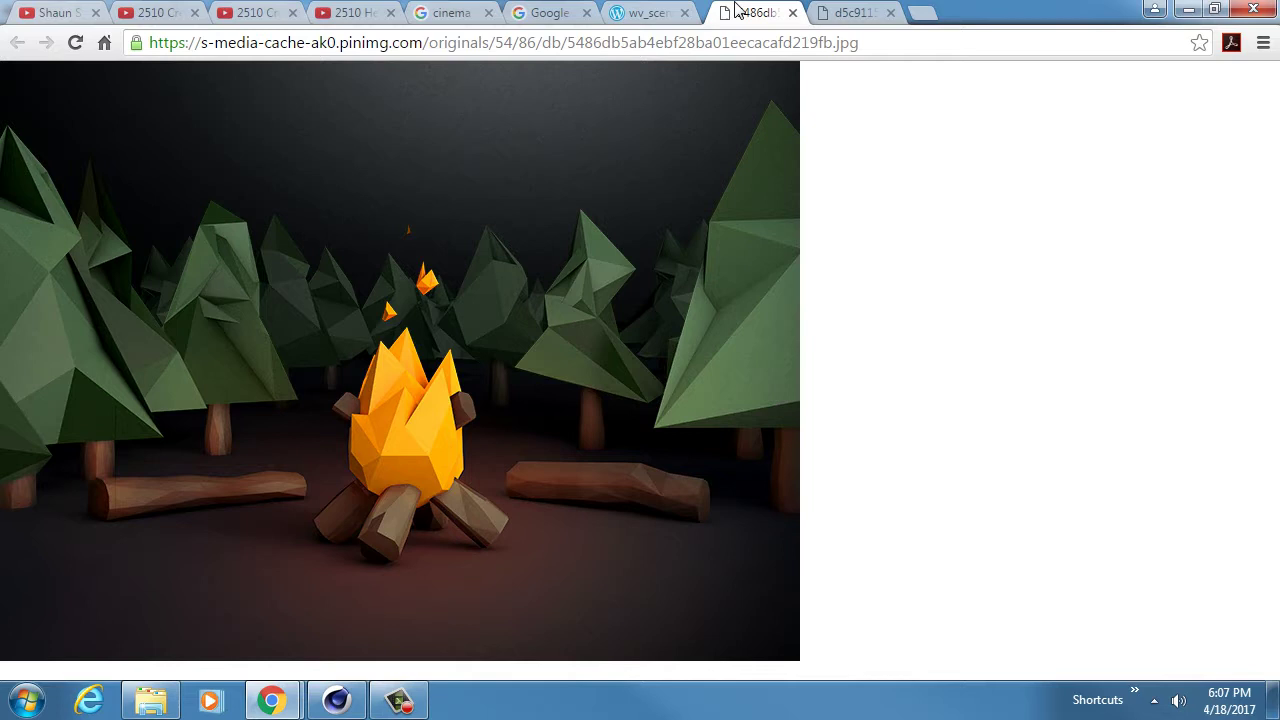
pyautogui.click(650, 15)
pyautogui.rightClick(557, 378)
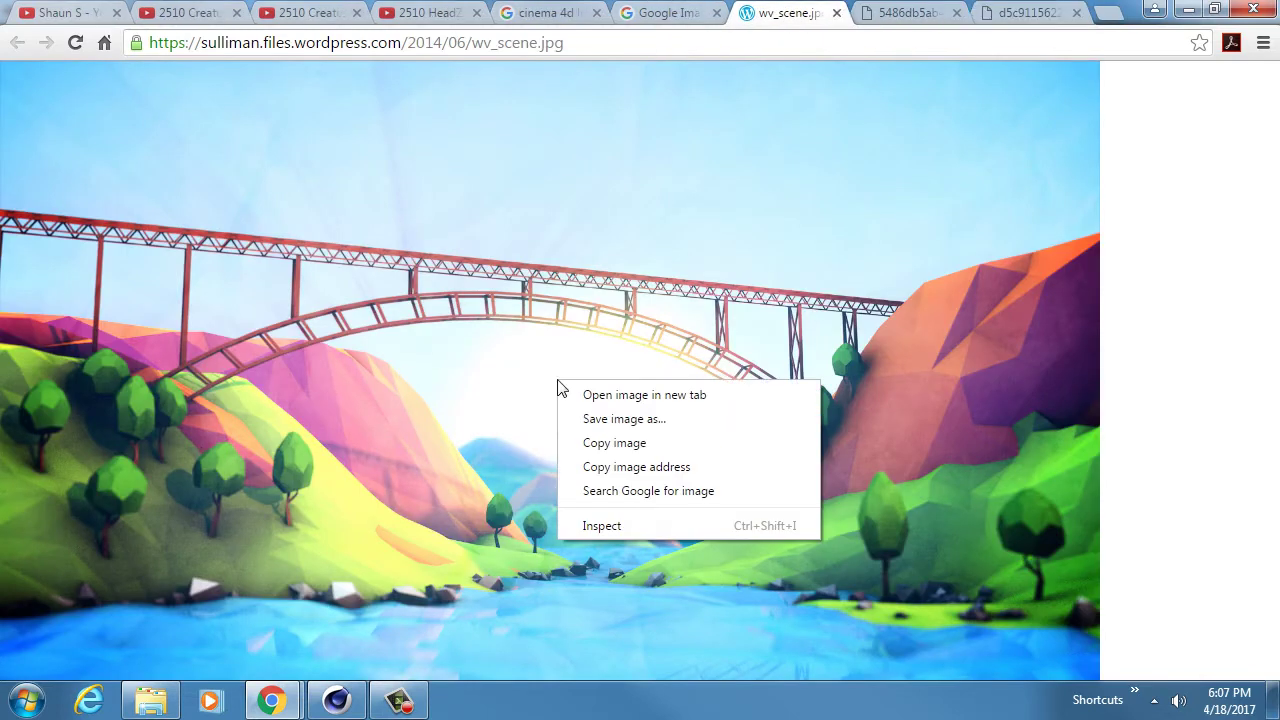
pyautogui.click(622, 418)
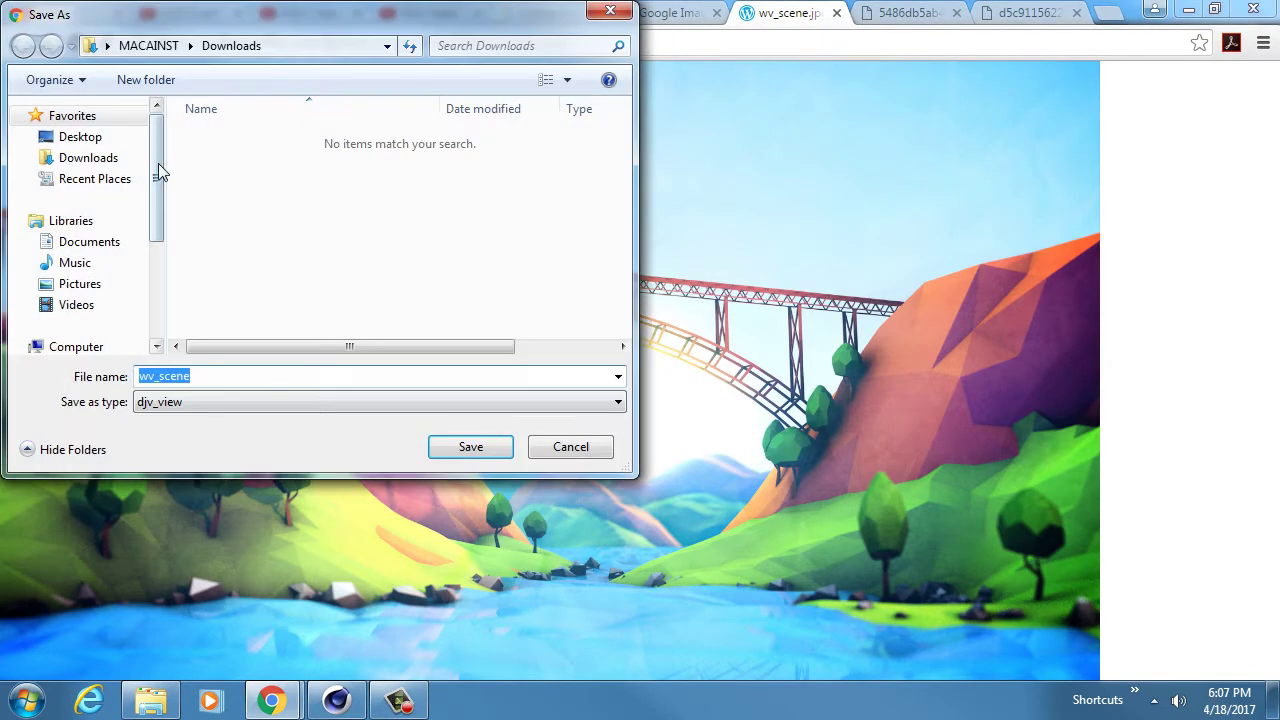
pyautogui.moveTo(158, 163); pyautogui.dragTo(158, 242)
pyautogui.click(120, 253)
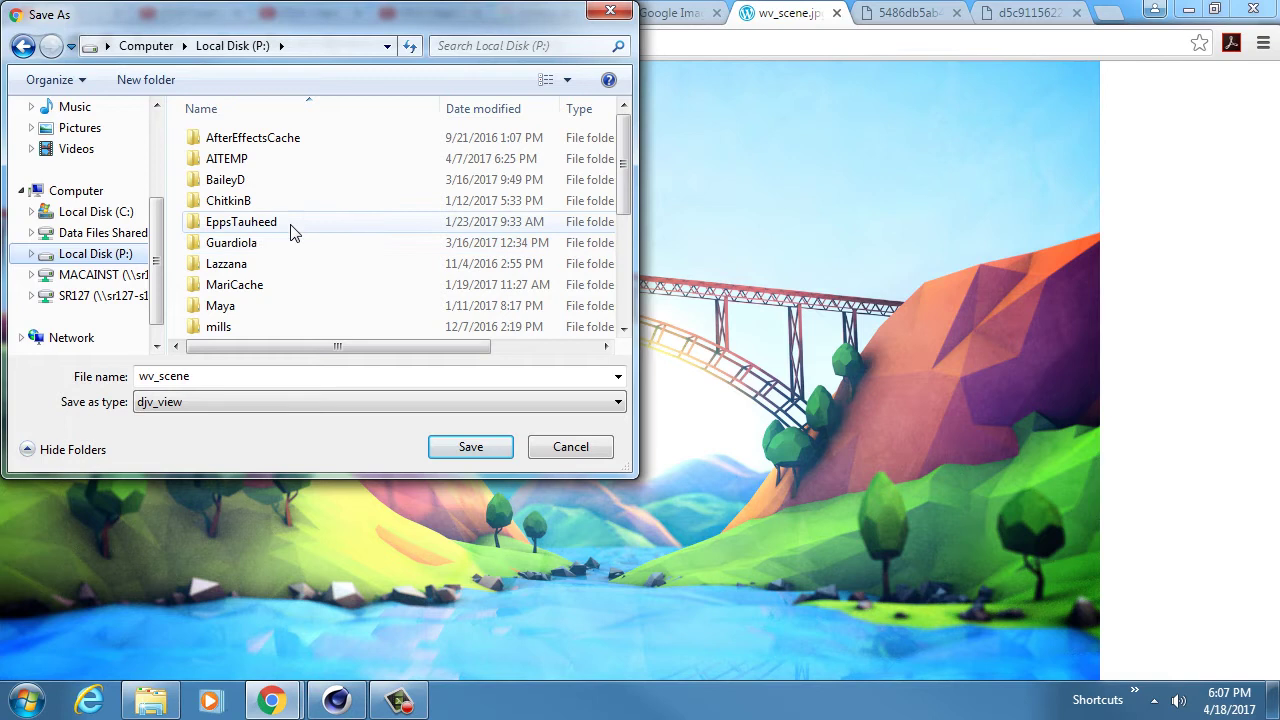
pyautogui.click(279, 200)
pyautogui.doubleClick(279, 200)
pyautogui.doubleClick(277, 160)
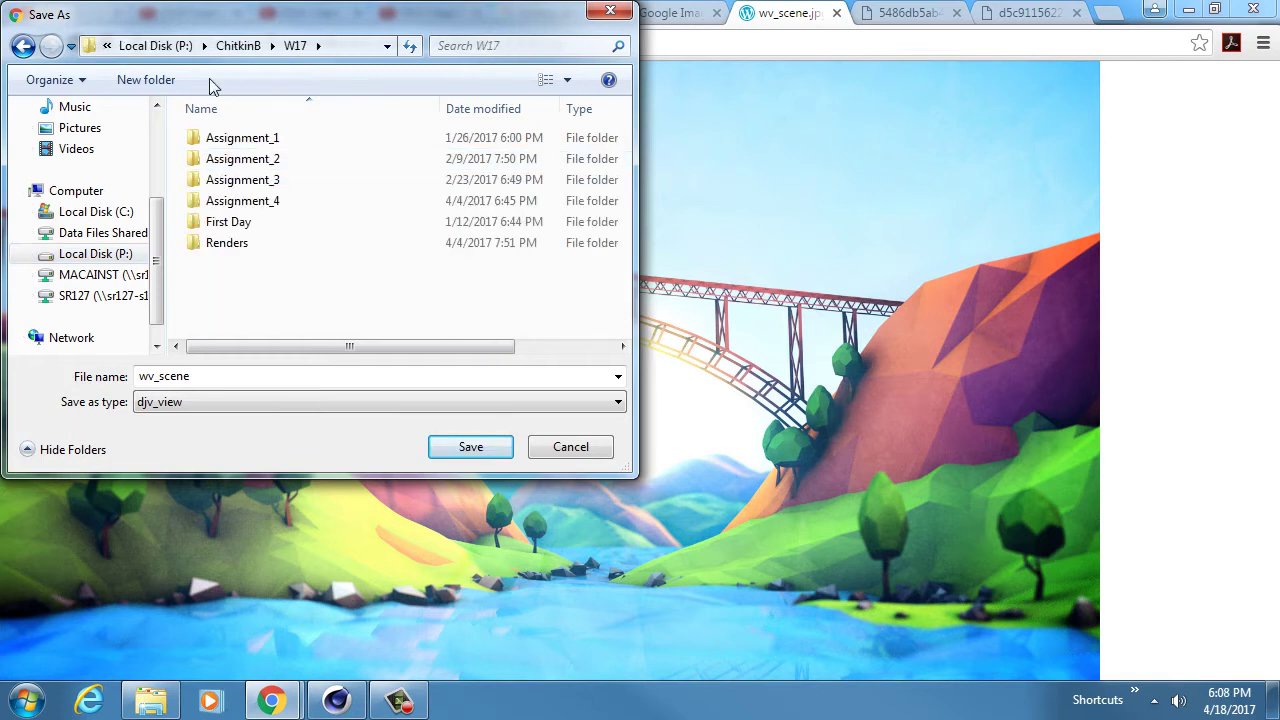
# - Create an Assignment_5 folder in W17 and a ref folder inside it
pyautogui.click(160, 80)
pyautogui.write('Assi')
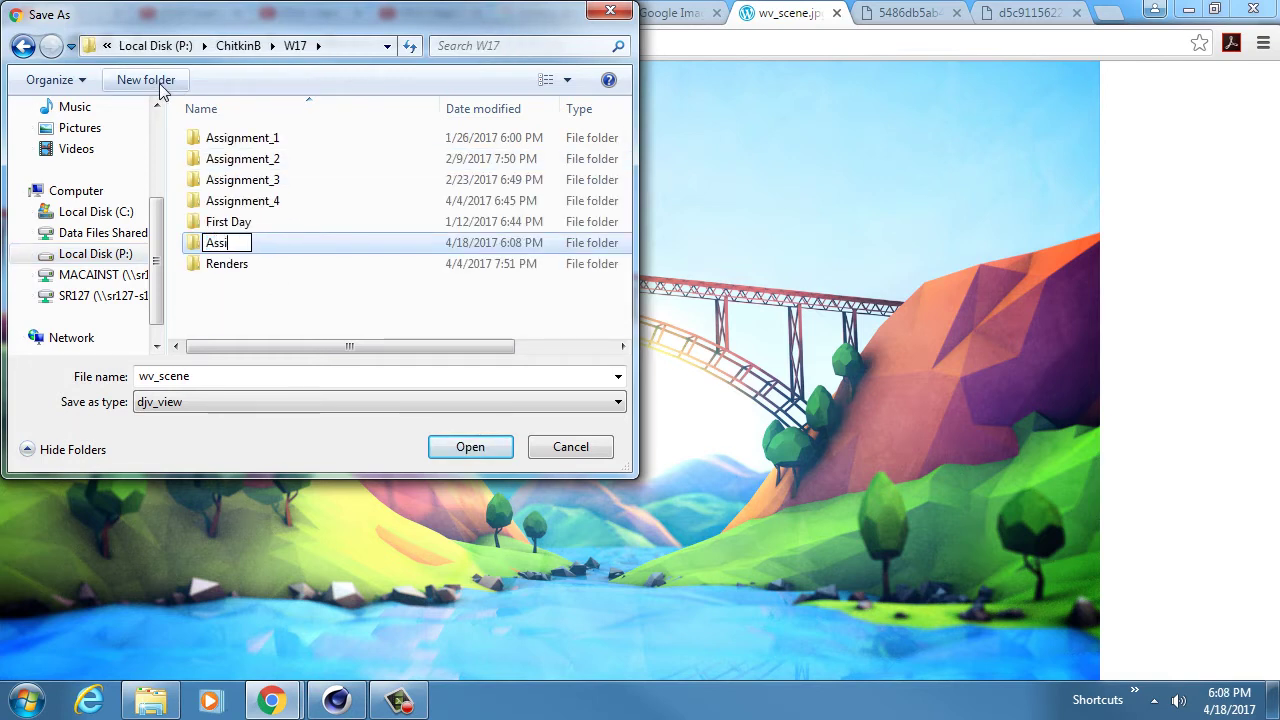
pyautogui.write('gnment_5')
pyautogui.press('Return')
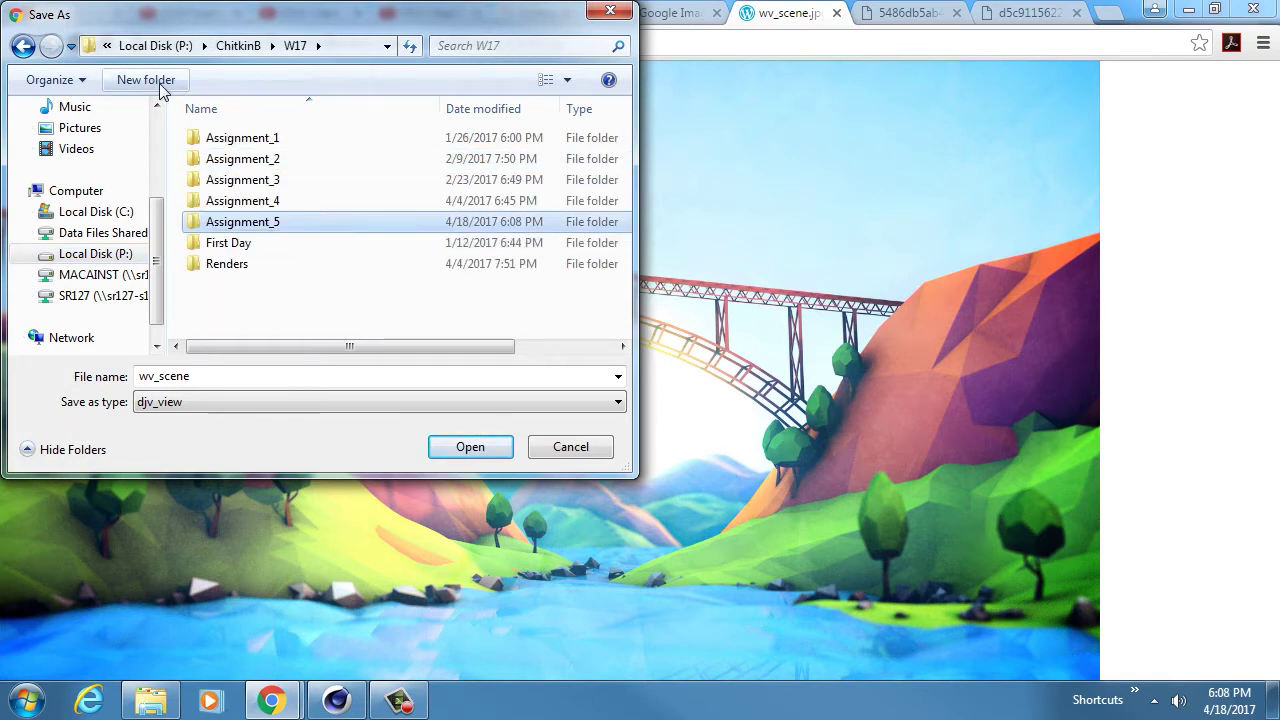
pyautogui.doubleClick(255, 221)
pyautogui.click(155, 80)
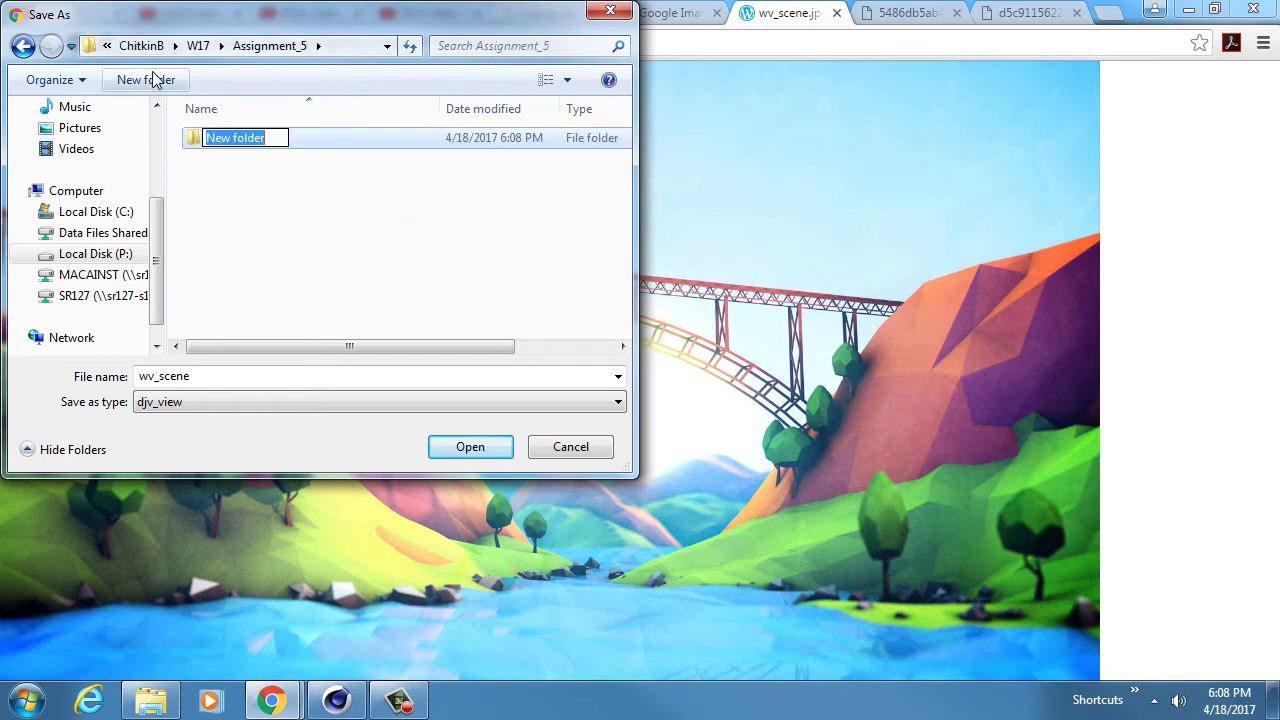
pyautogui.write('ref')
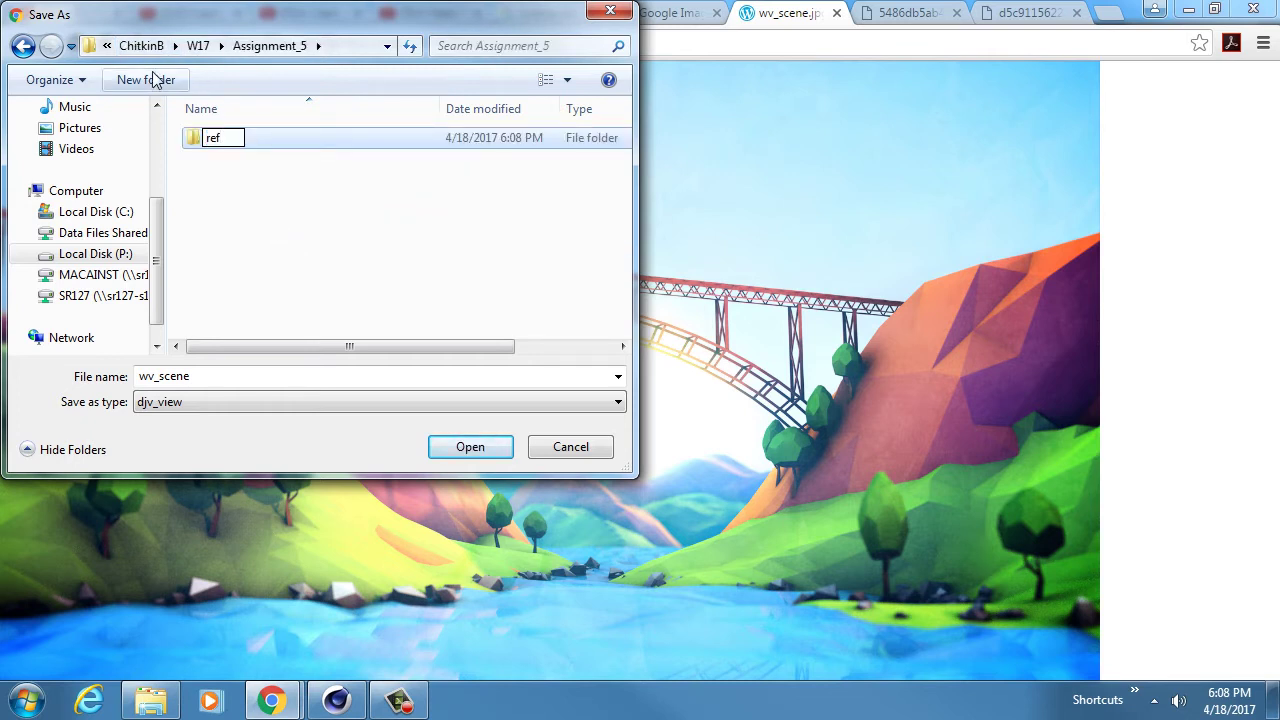
pyautogui.moveTo(345, 18); pyautogui.dragTo(539, 150)
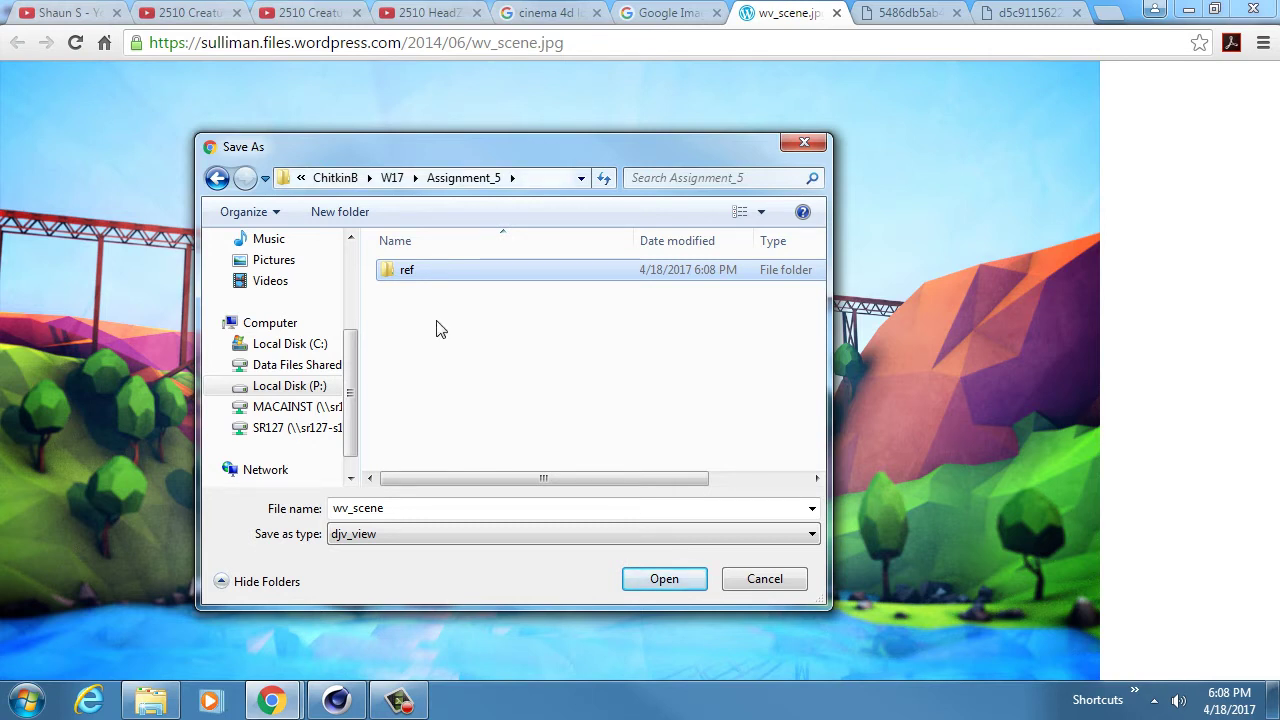
# - Save the bridge image as ref_1 in the ref folder
pyautogui.click(397, 508)
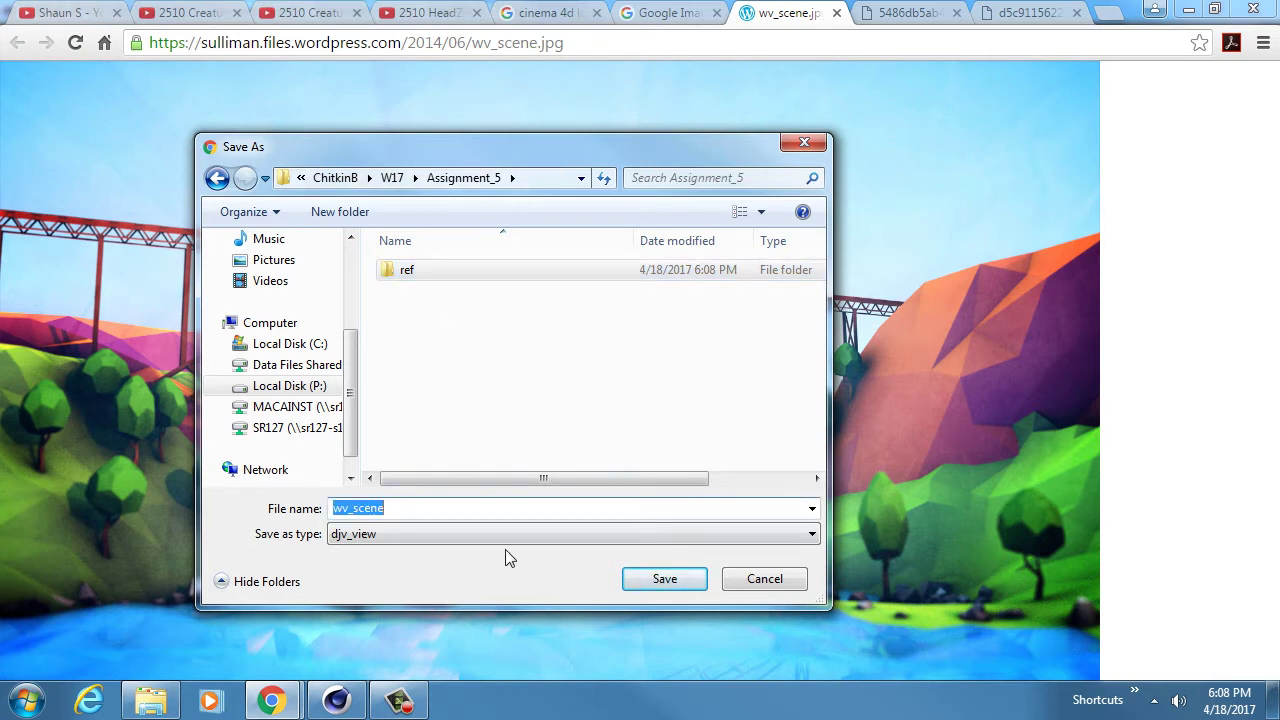
pyautogui.write('ref_1')
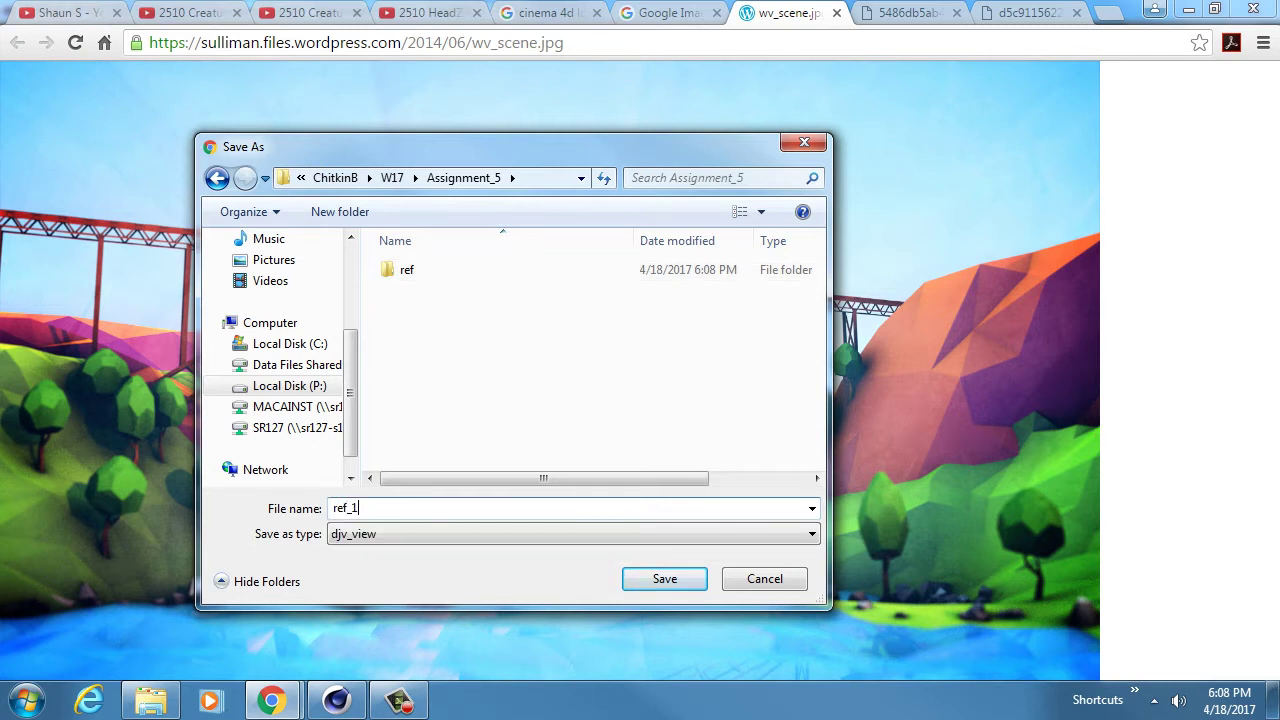
pyautogui.press('Return')
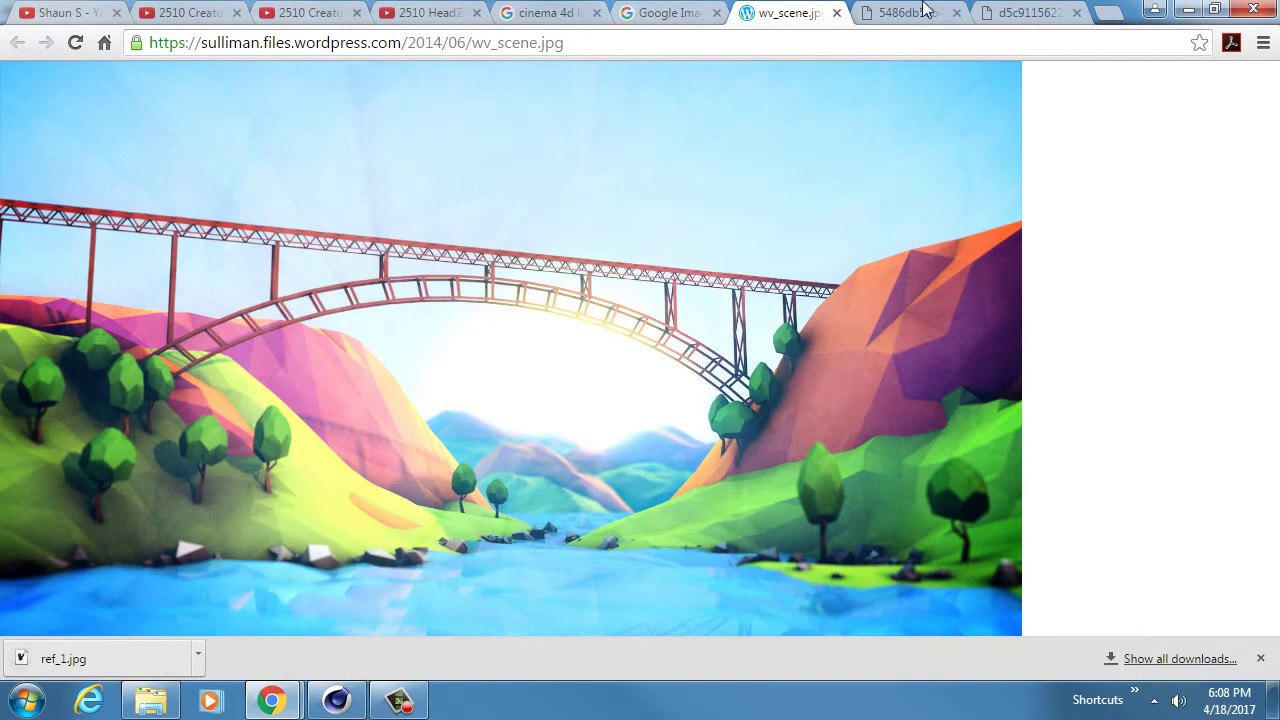
pyautogui.click(905, 12)
# - Save the campfire image as ref_2 in the ref folder, then show the mountain valley image
pyautogui.rightClick(355, 378)
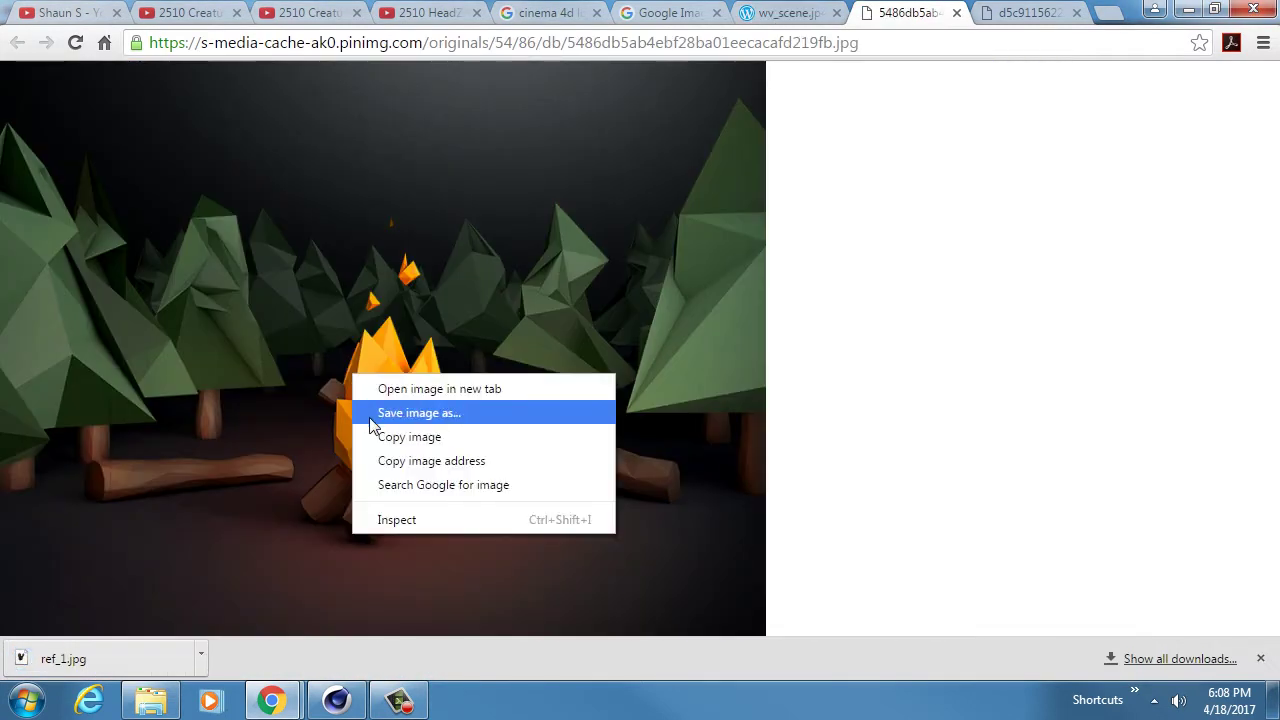
pyautogui.click(372, 413)
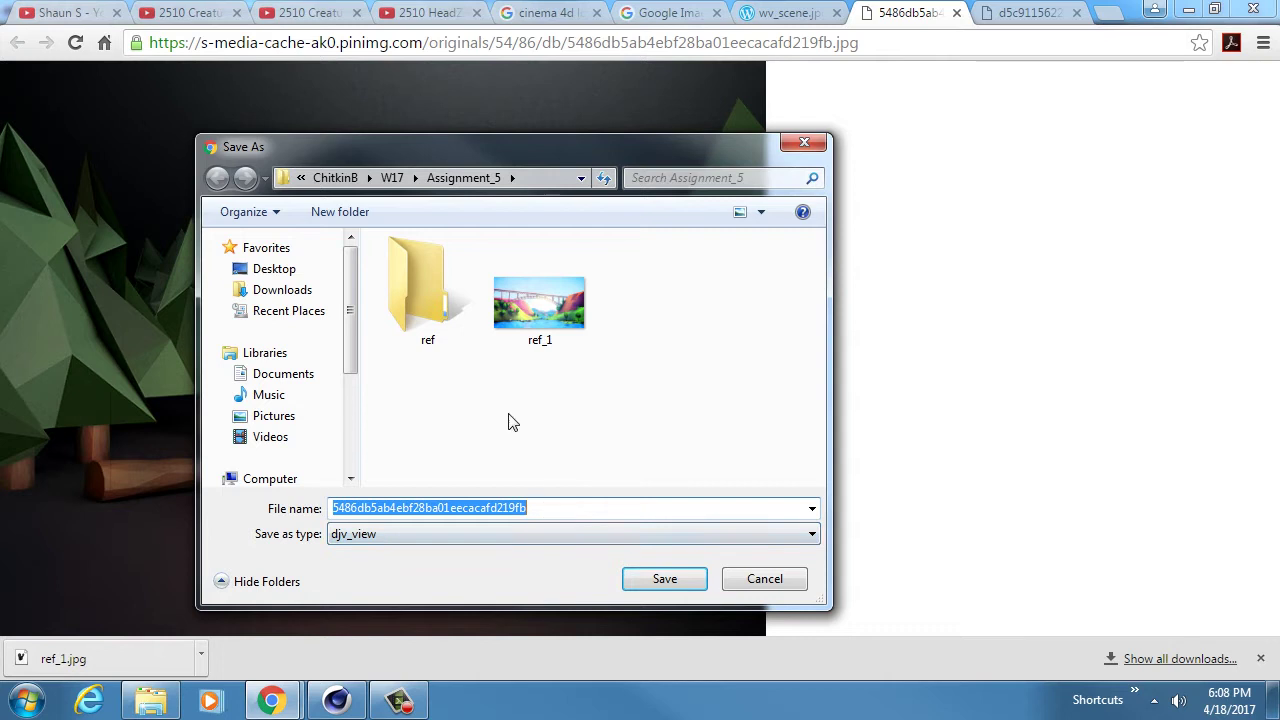
pyautogui.click(539, 305)
pyautogui.click(420, 307)
pyautogui.doubleClick(420, 307)
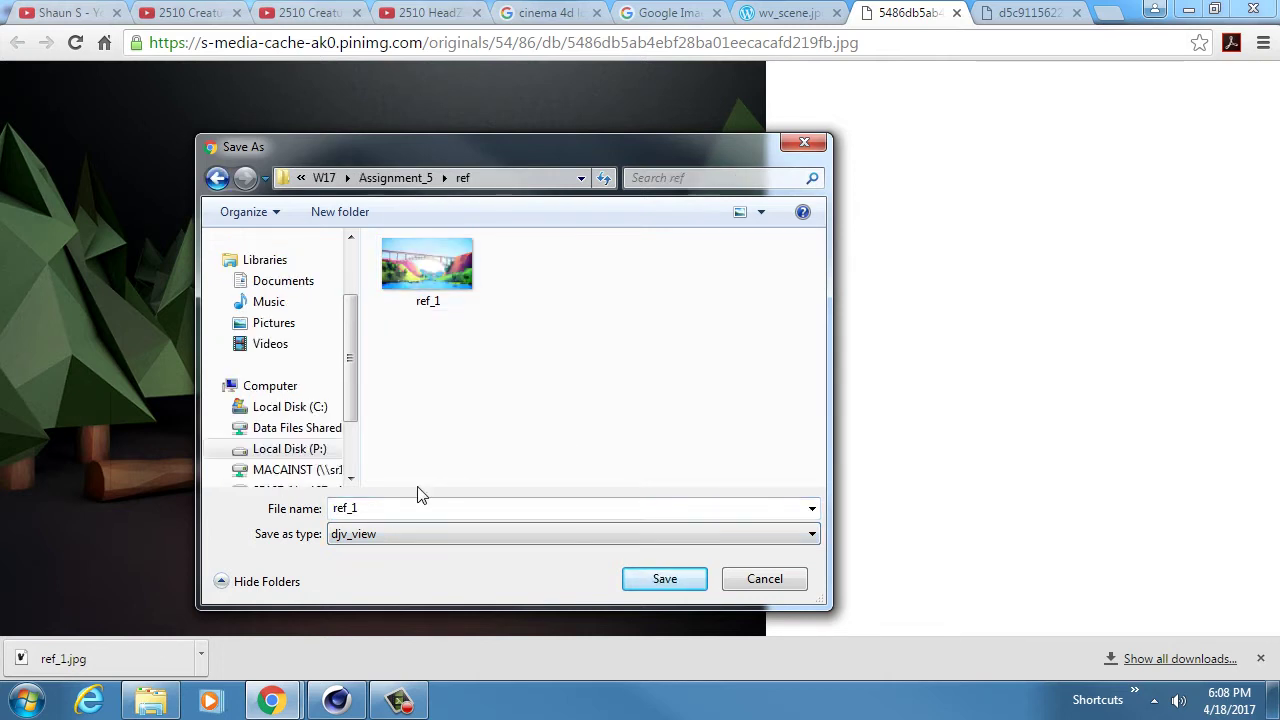
pyautogui.click(383, 507)
pyautogui.press('BackSpace')
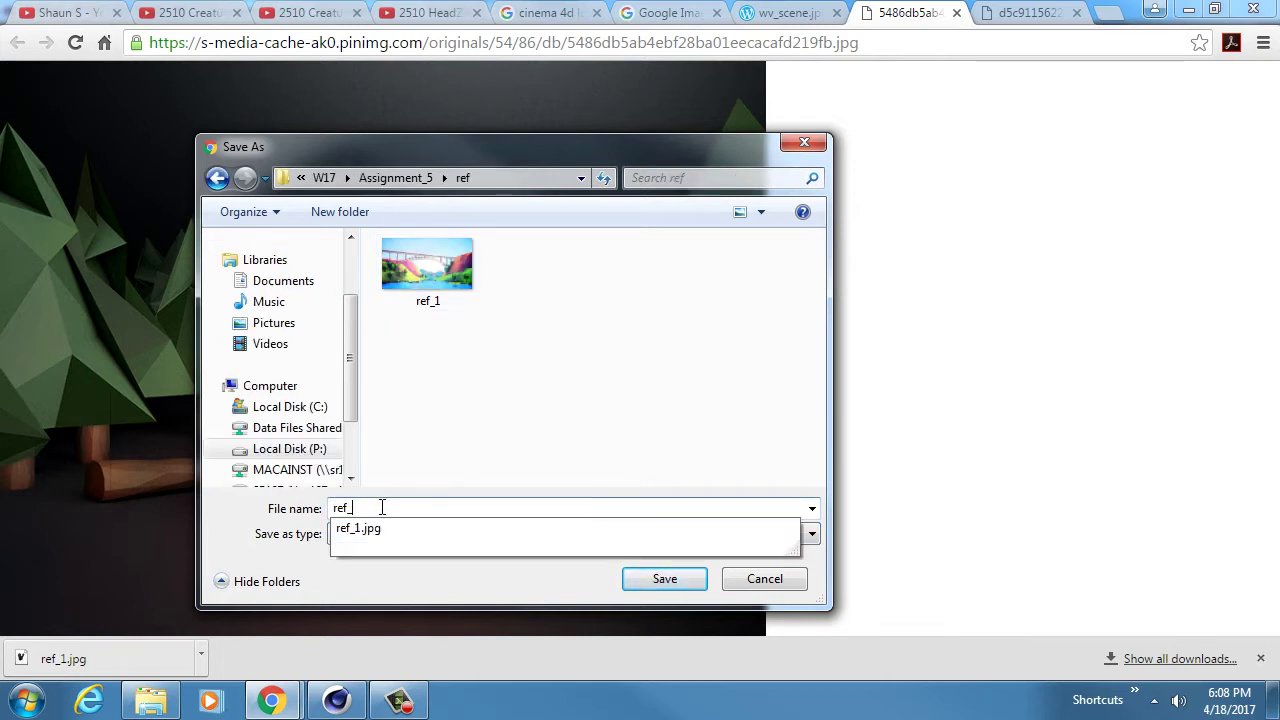
pyautogui.write('2')
pyautogui.press('Return')
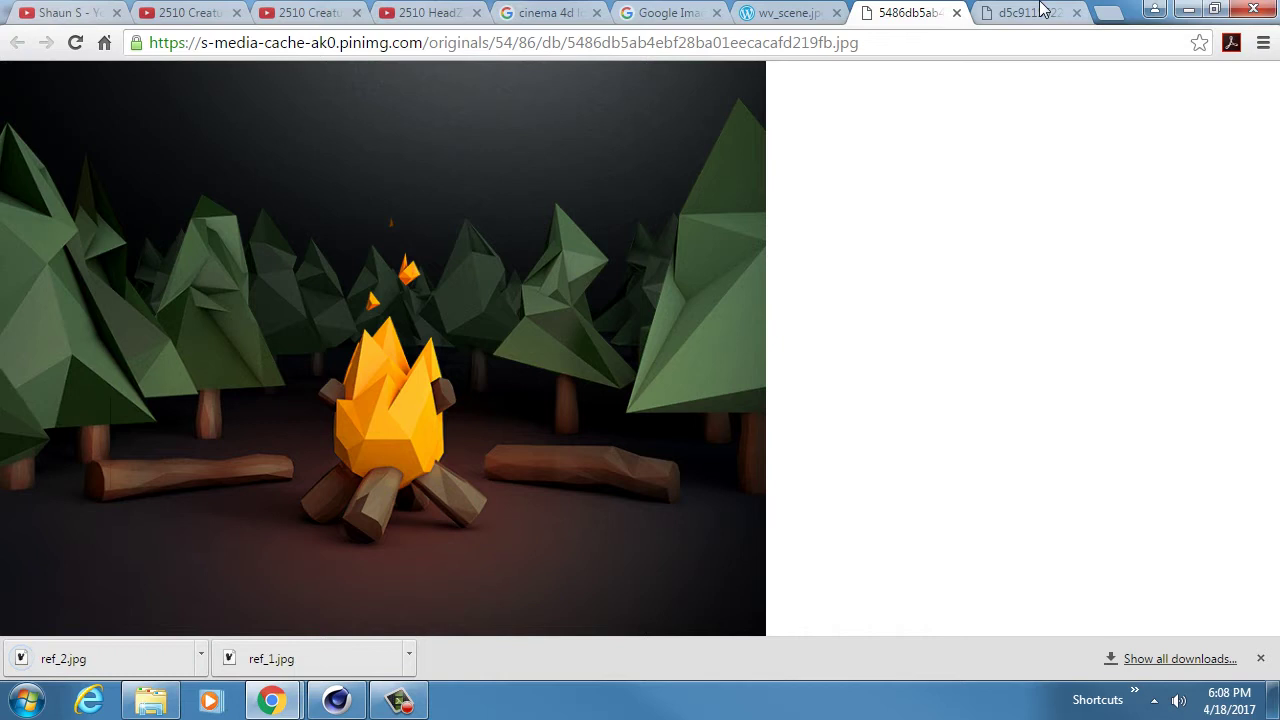
pyautogui.click(1040, 10)
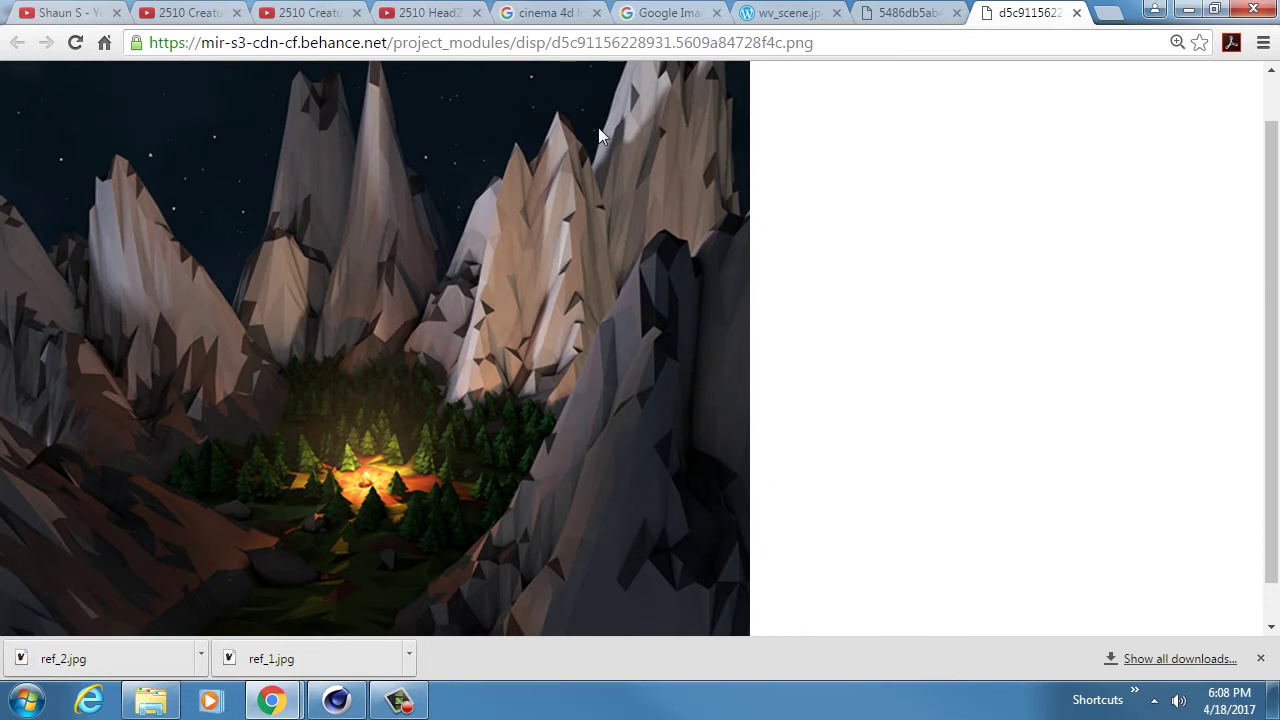
# - Save the mountain valley image under the file name ref_3
pyautogui.rightClick(394, 331)
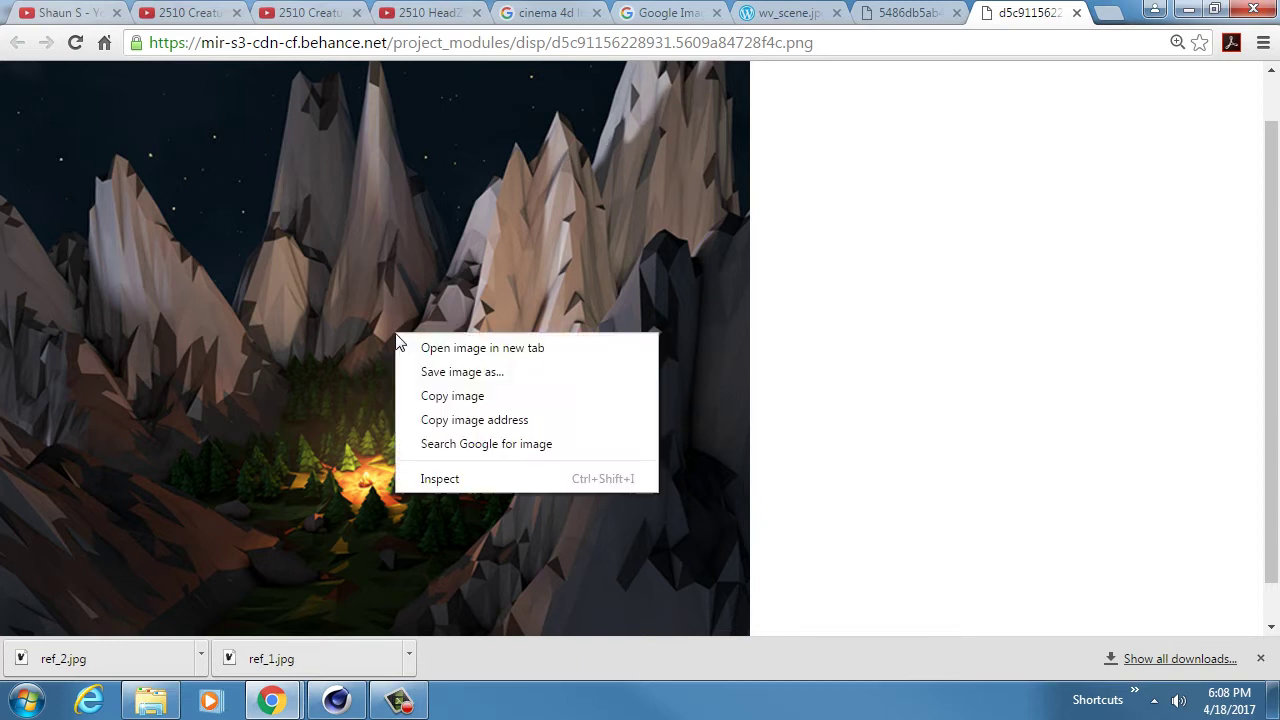
pyautogui.click(483, 372)
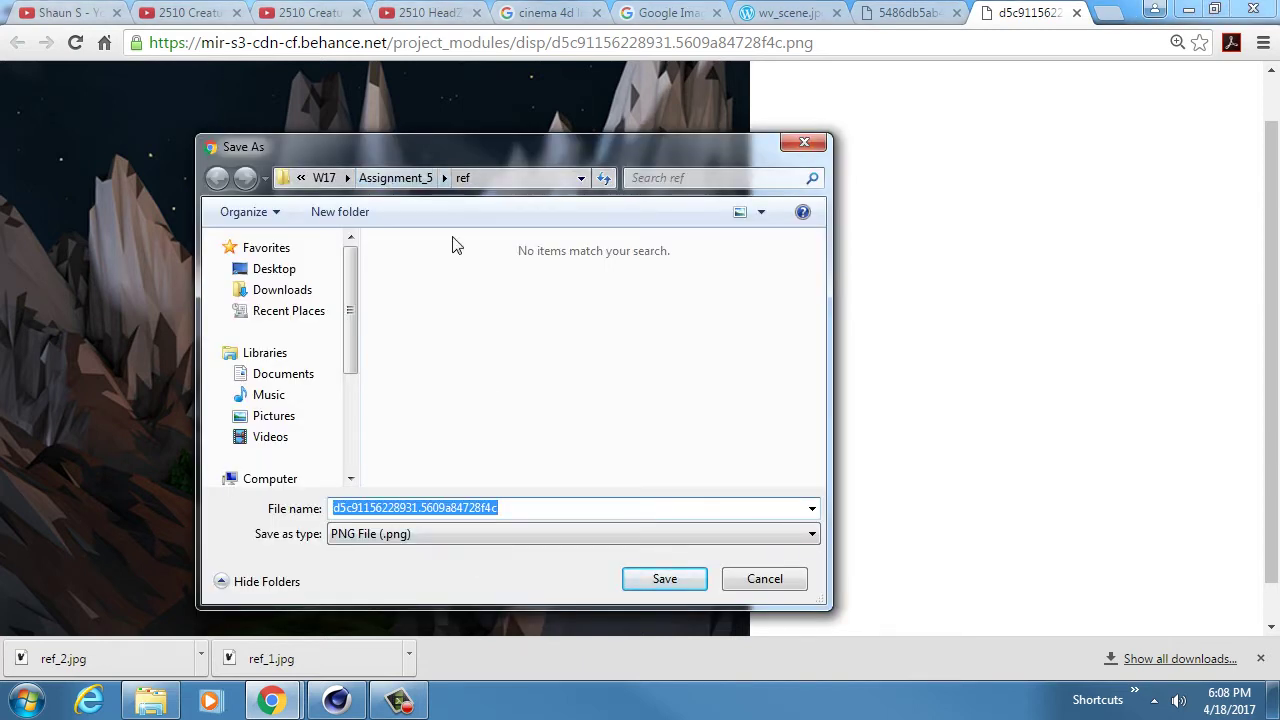
pyautogui.write('ref_3')
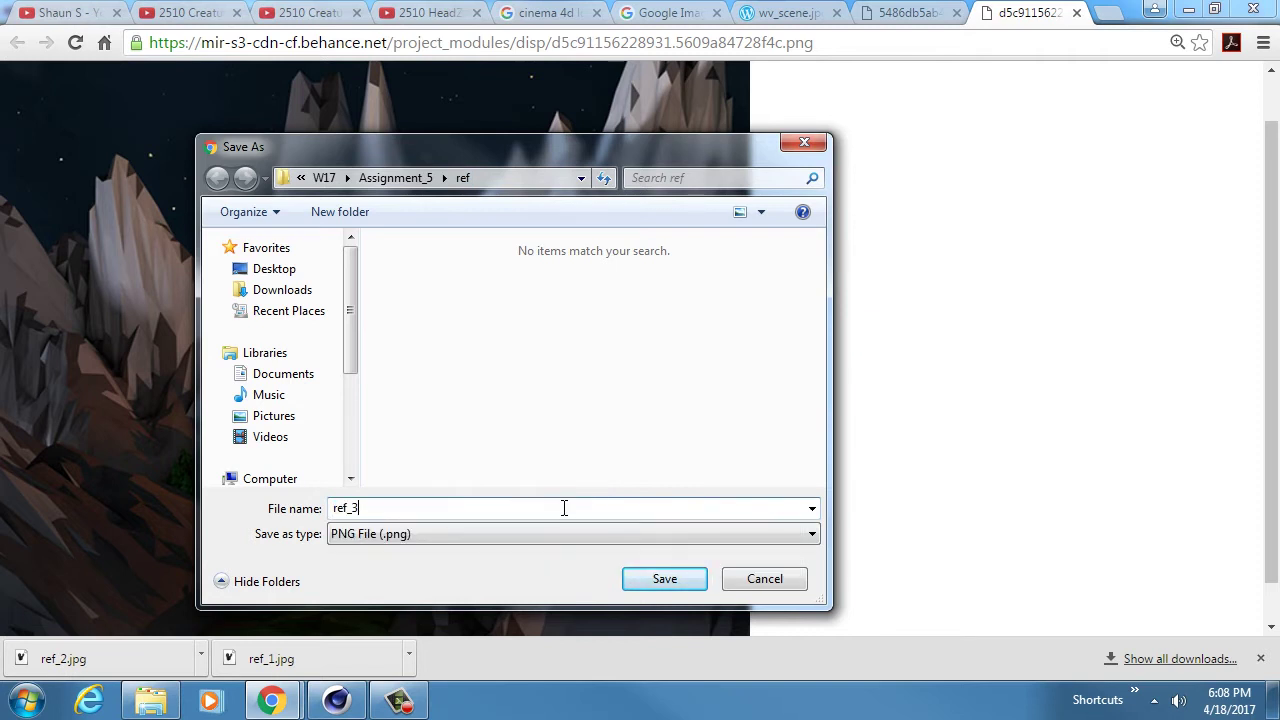
pyautogui.press('Return')
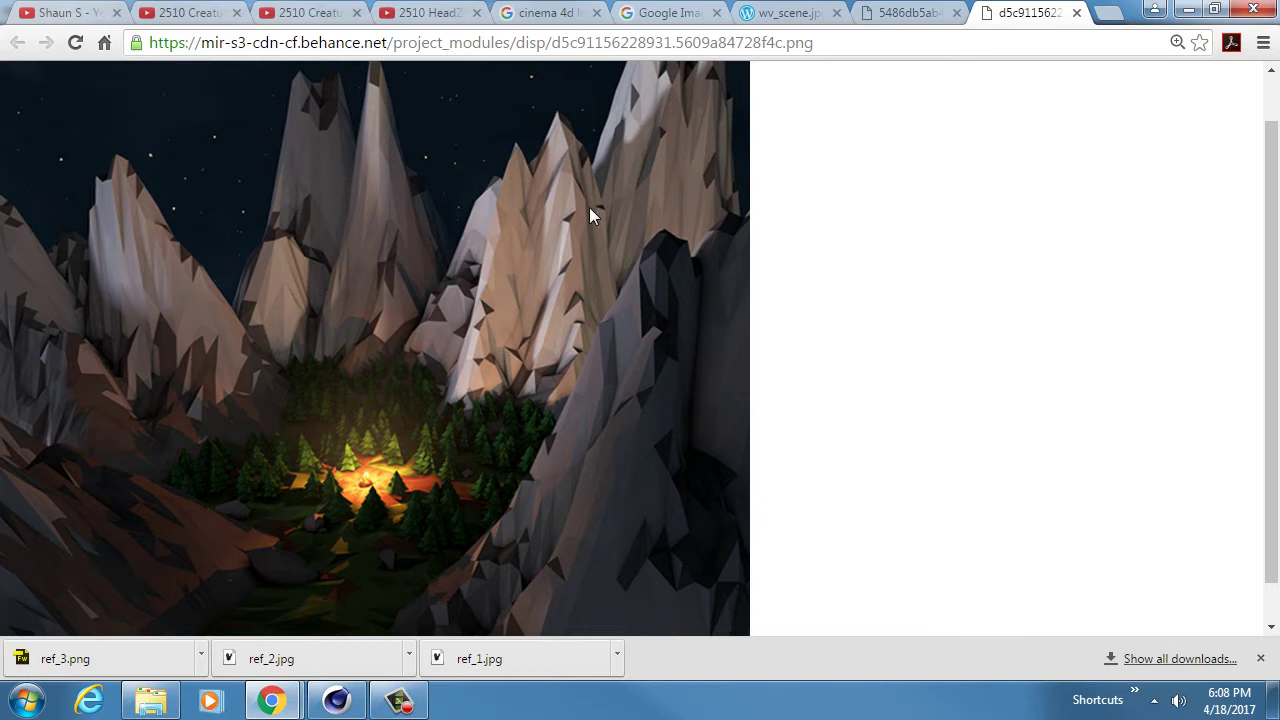
# - Zoom into the mountain image's campfire valley, view the bridge reference, then bring up Cinema 4D
pyautogui.scroll(-1, 569, 256)
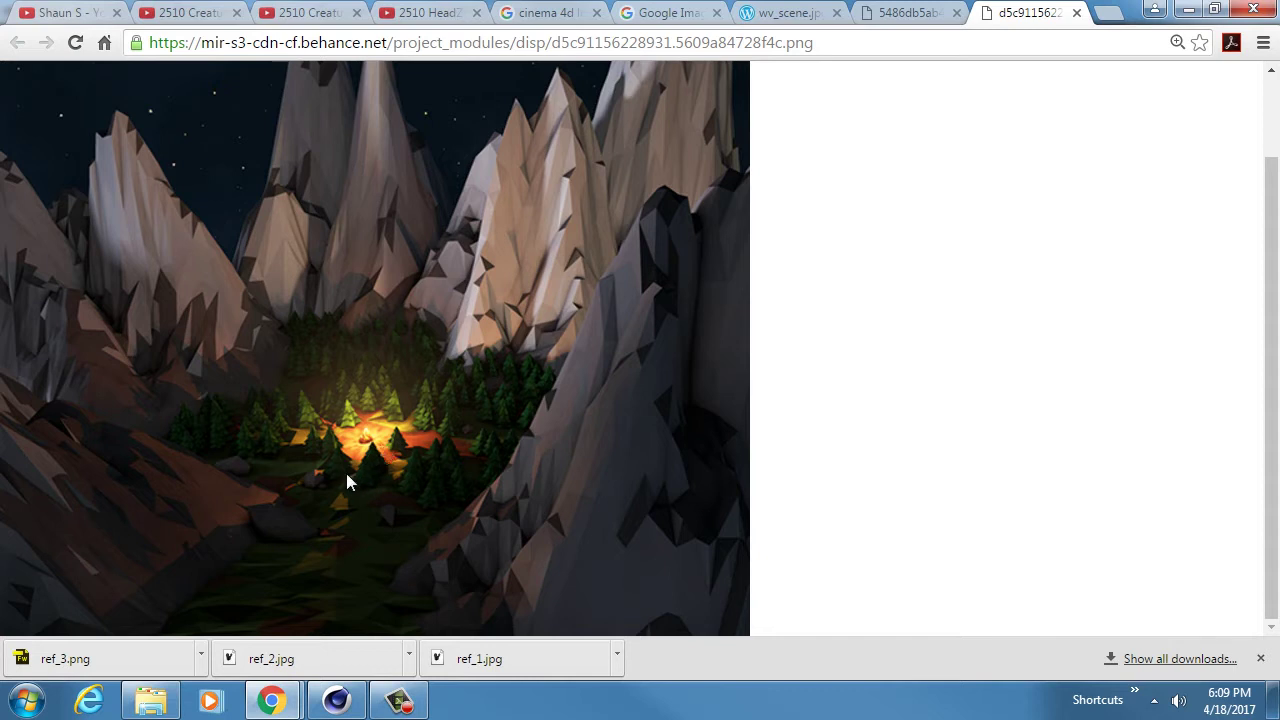
pyautogui.keyDown('ctrl'); pyautogui.scroll(5, 342, 473); pyautogui.keyUp('ctrl')
pyautogui.scroll(-3, 541, 431)
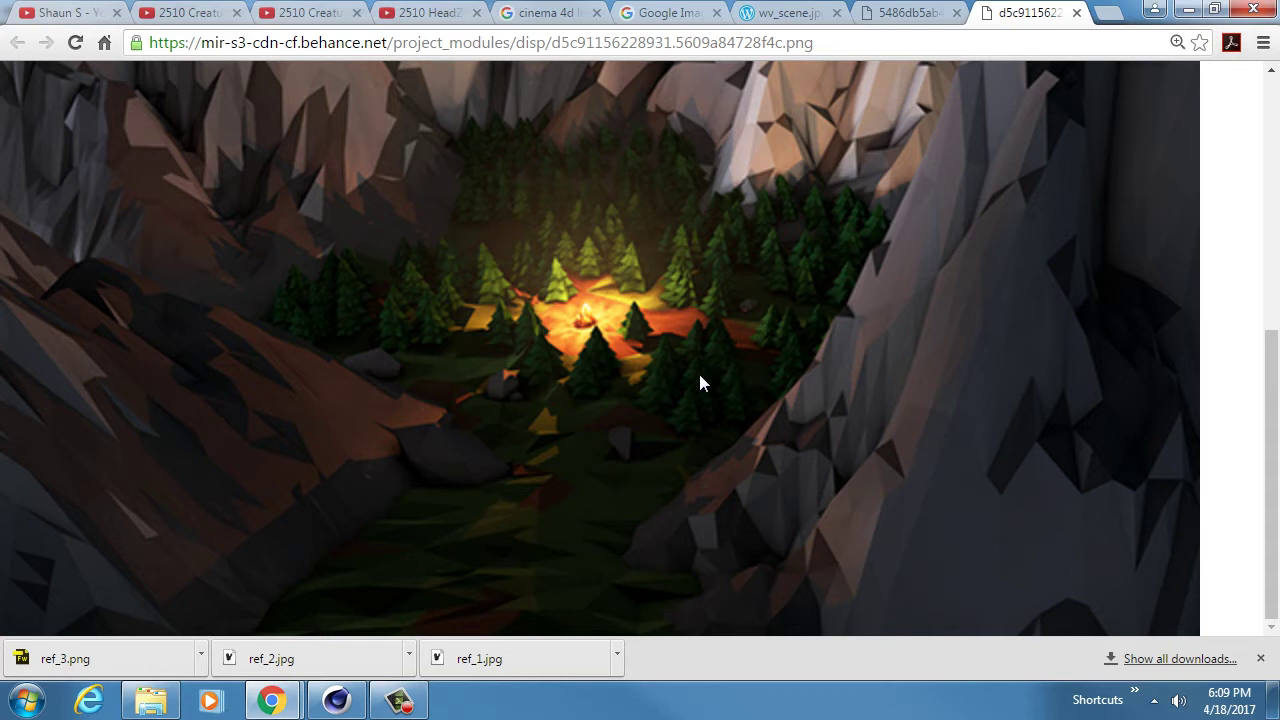
pyautogui.scroll(1, 559, 414)
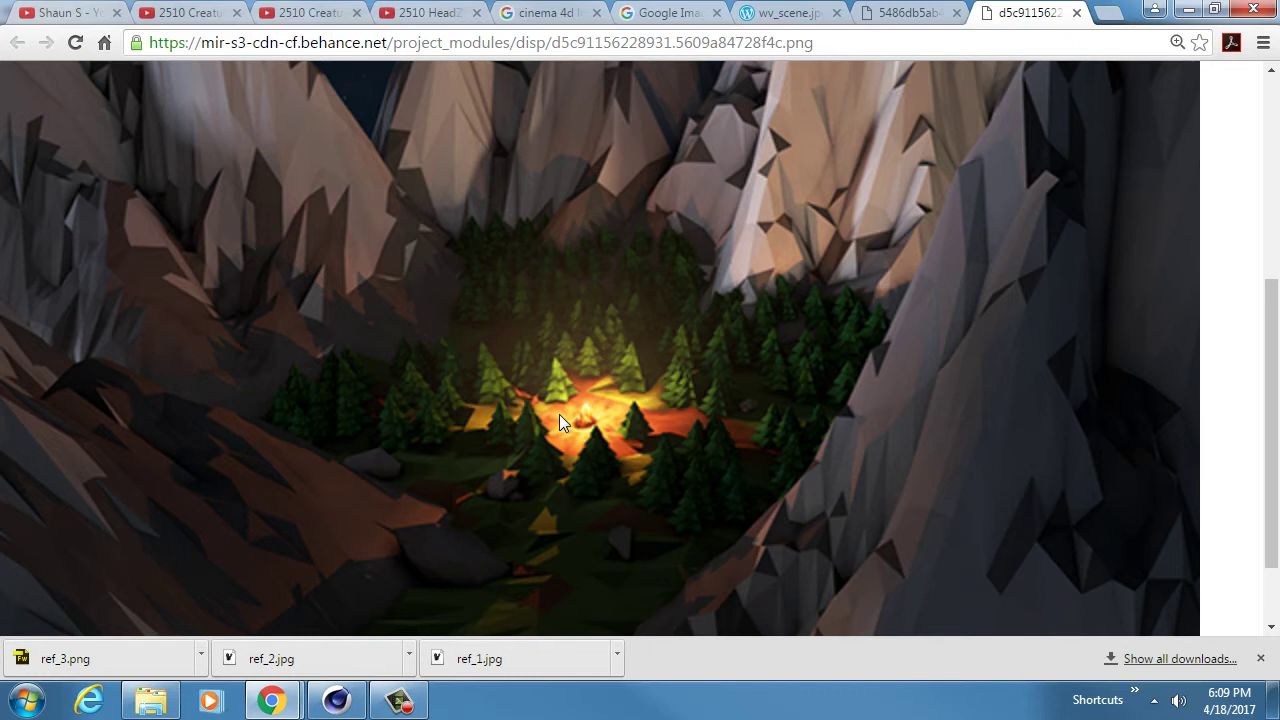
pyautogui.keyDown('ctrl'); pyautogui.scroll(-2, 559, 414); pyautogui.keyUp('ctrl')
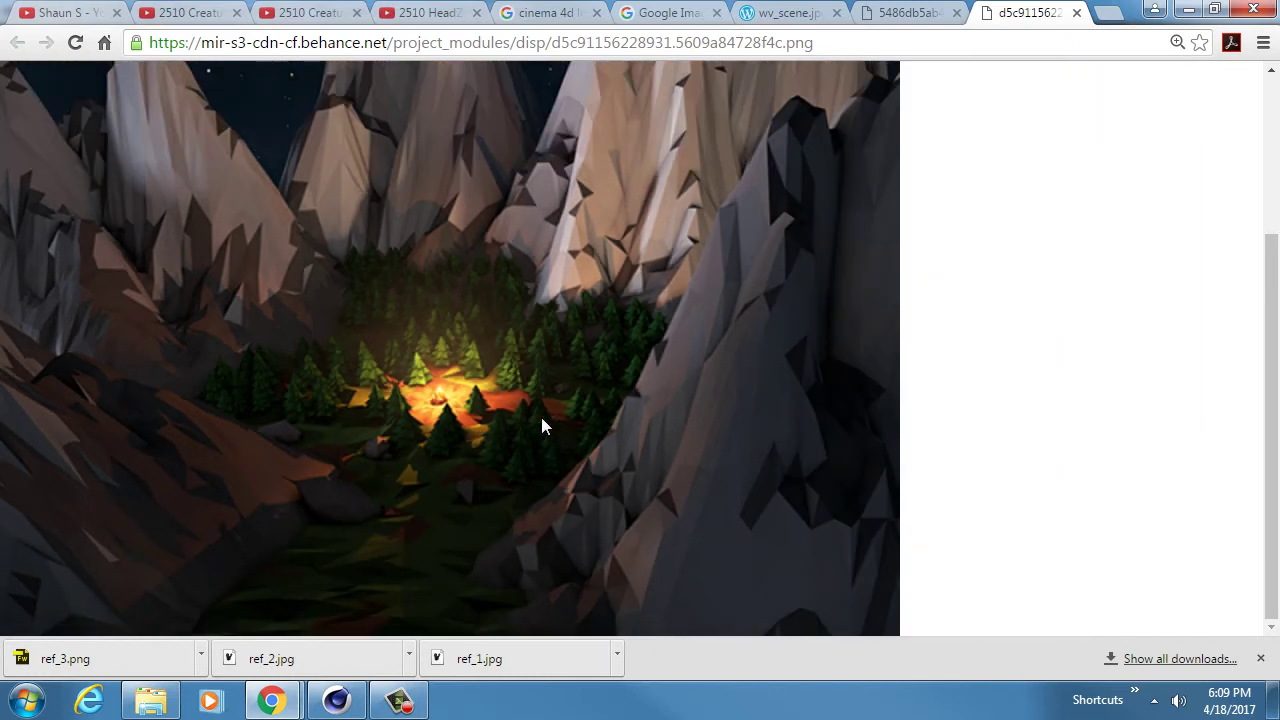
pyautogui.click(782, 12)
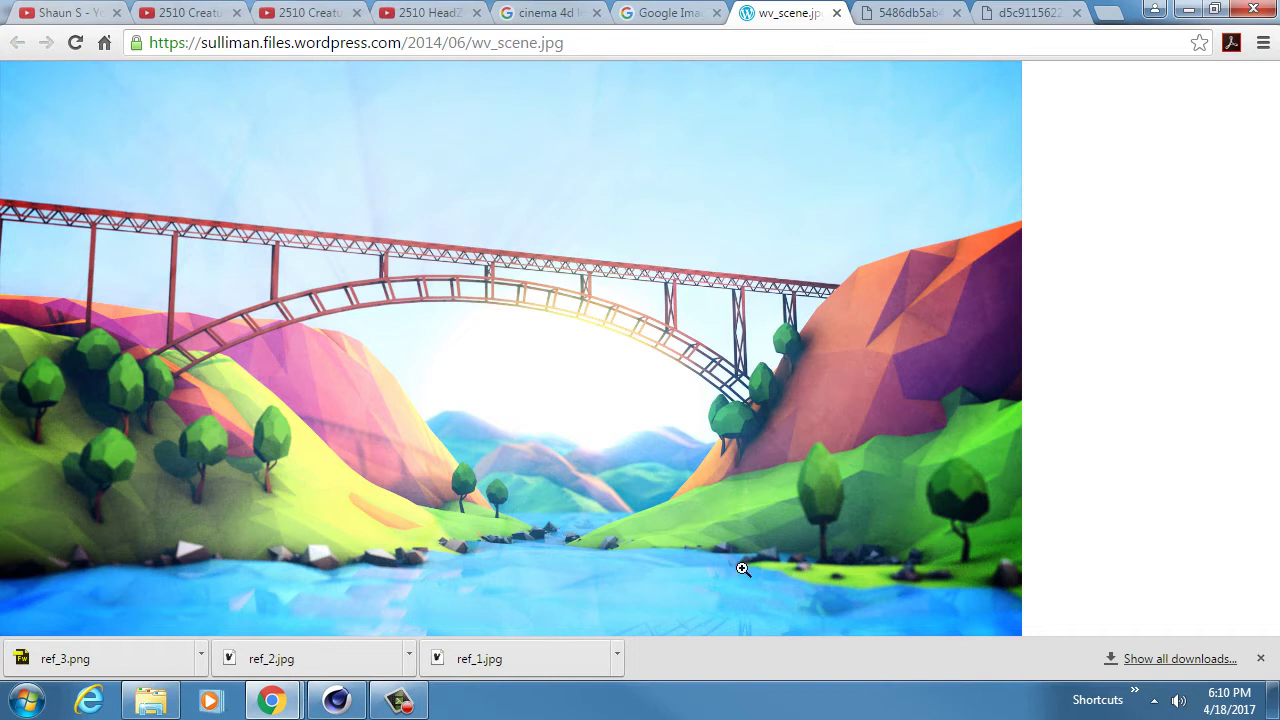
pyautogui.click(336, 700)
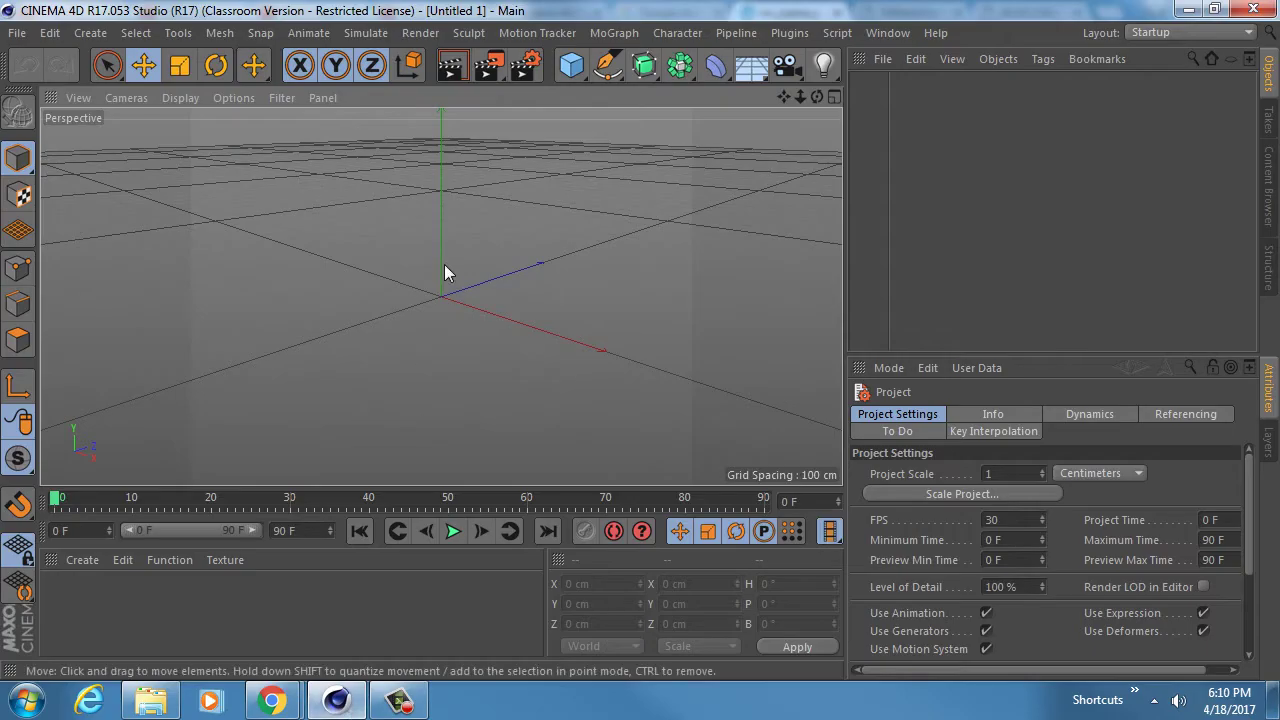
# - Add a 600 × 100 × 600 cm Landscape terrain object to the empty scene
pyautogui.keyDown('alt'); pyautogui.moveTo(444, 264); pyautogui.dragTo(470, 295); pyautogui.keyUp('alt')
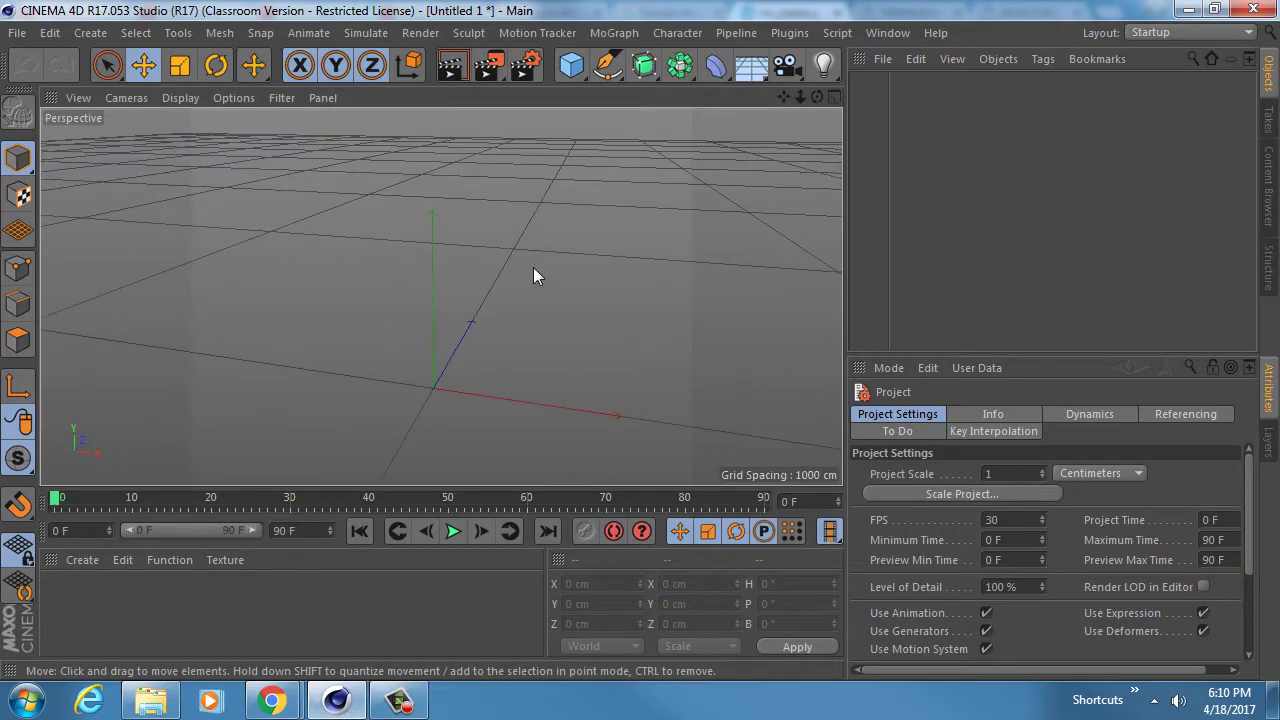
pyautogui.click(573, 64)
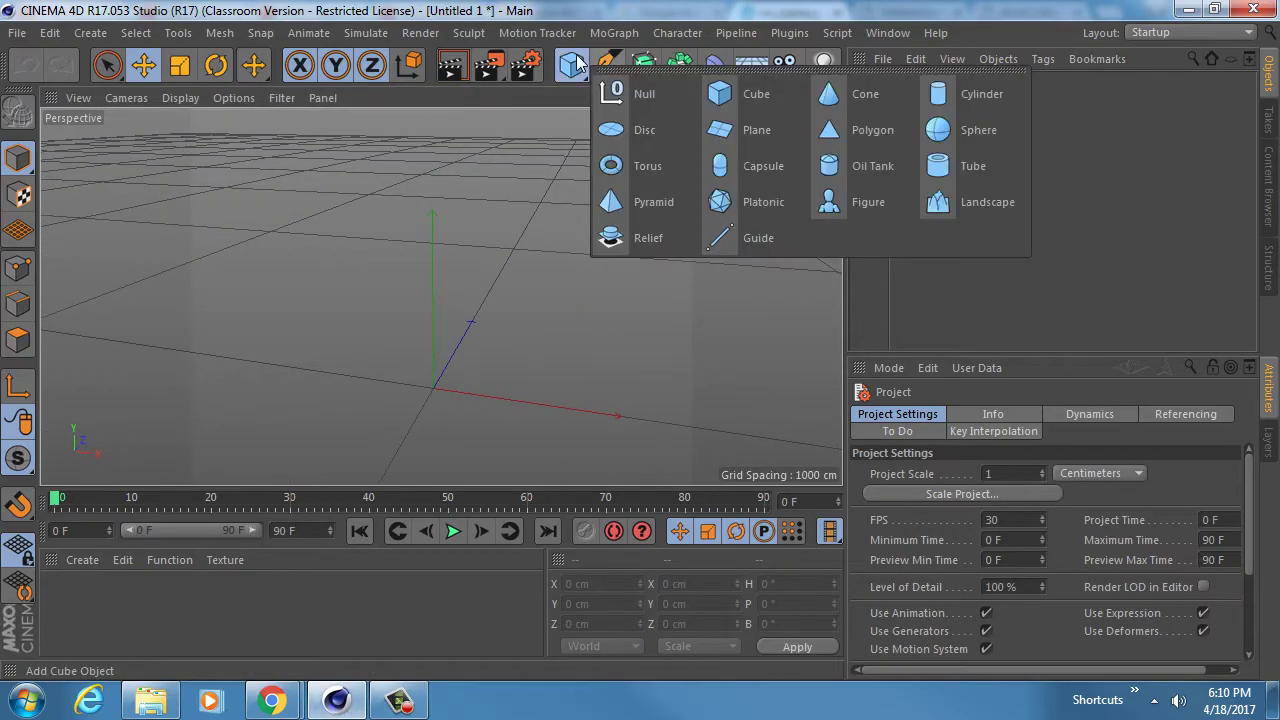
pyautogui.click(979, 204)
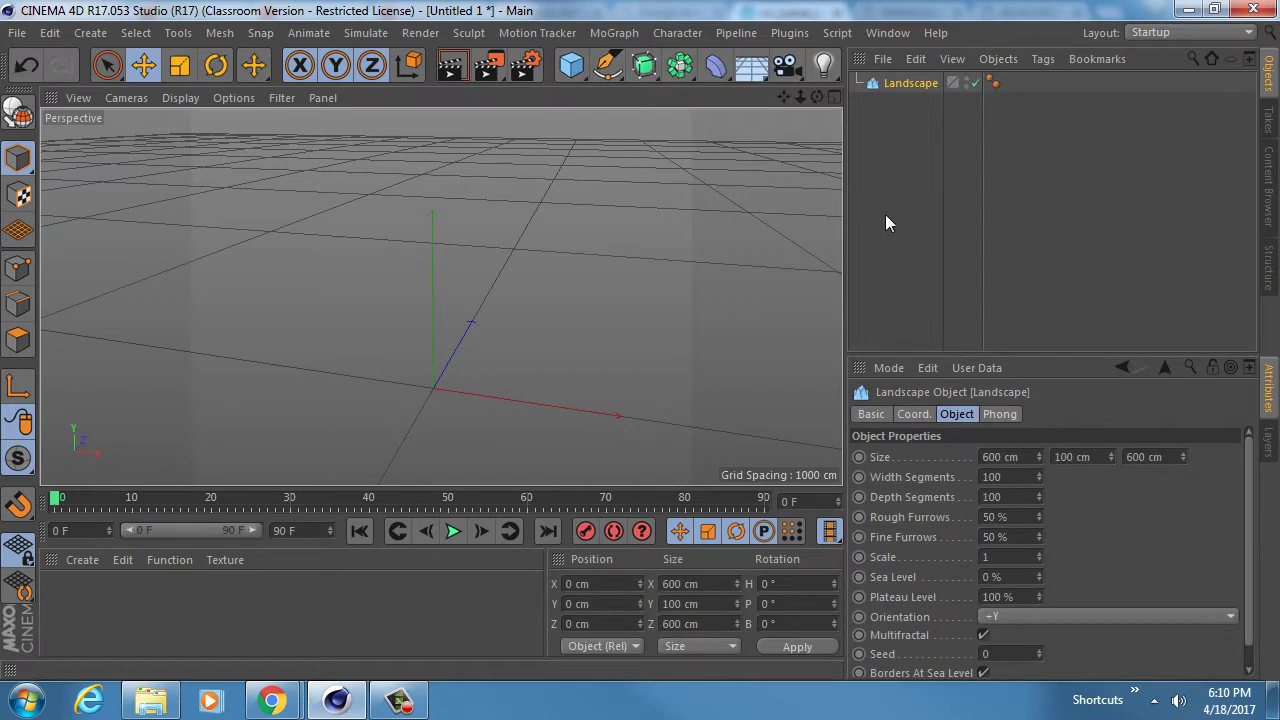
pyautogui.scroll(5, 470, 352)
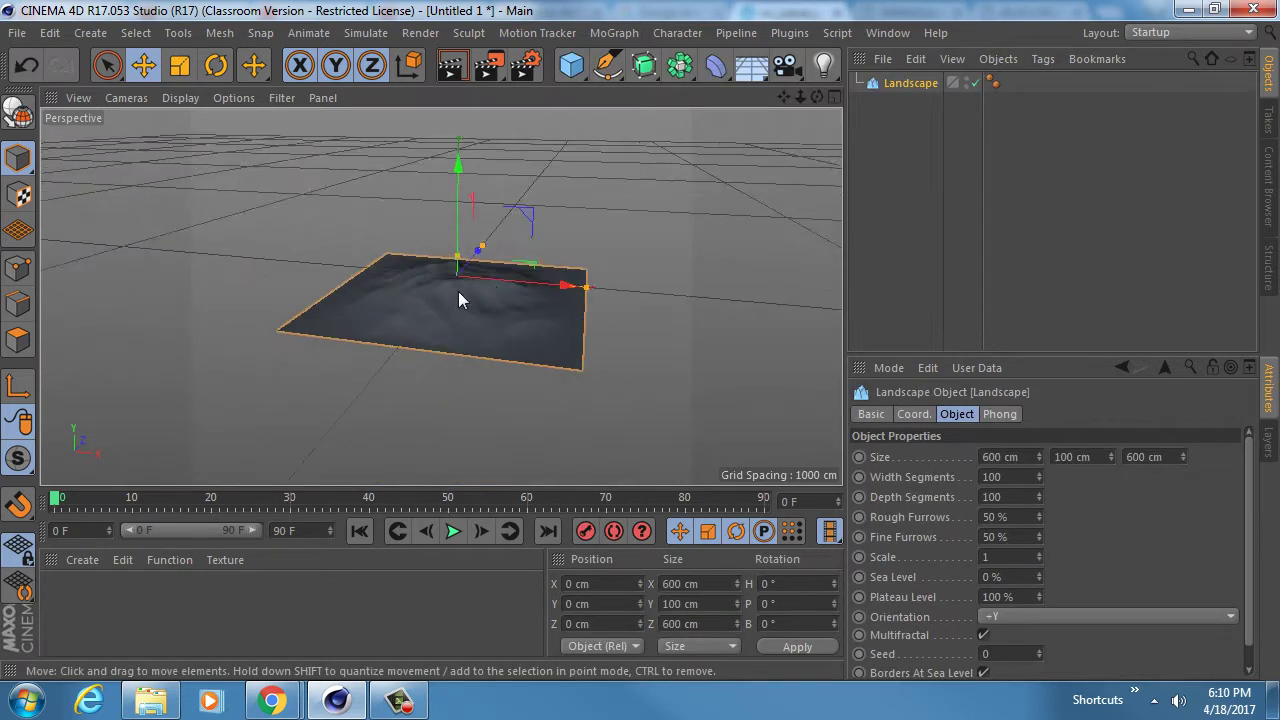
pyautogui.scroll(5, 479, 277)
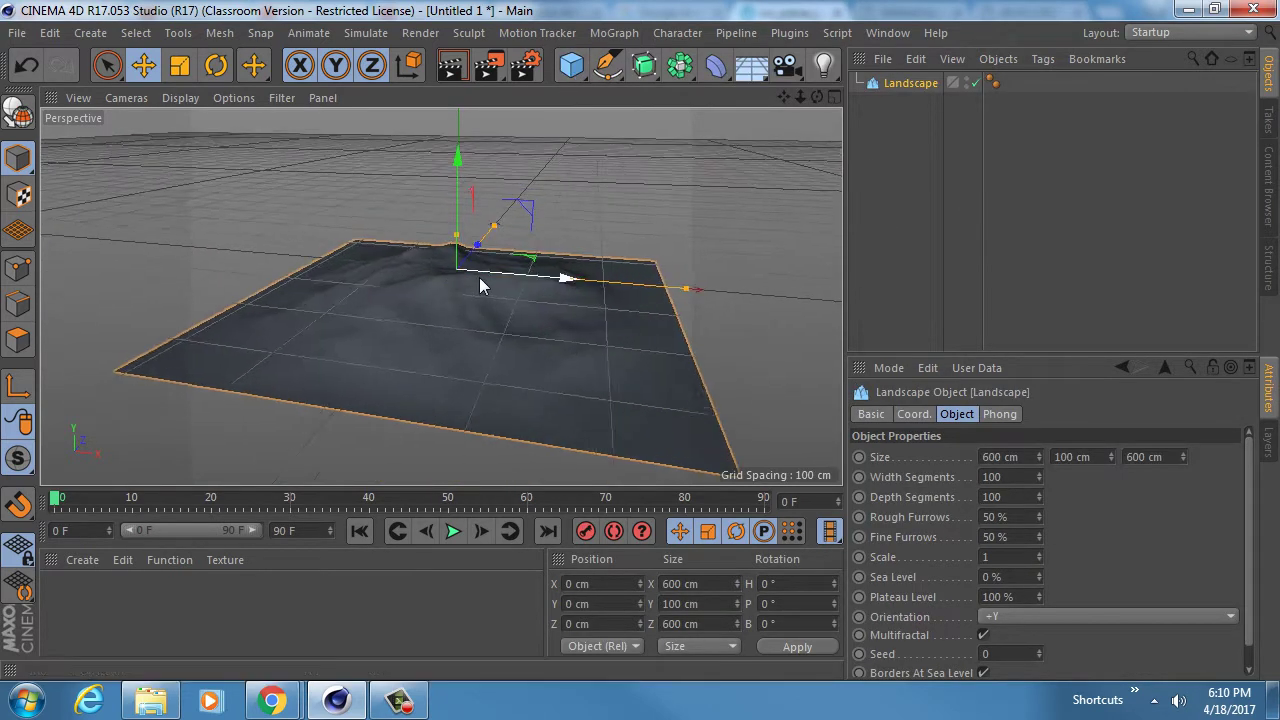
# - Hide the viewport grid, inspect the landscape from several angles, and return to the Chrome references
pyautogui.click(281, 98)
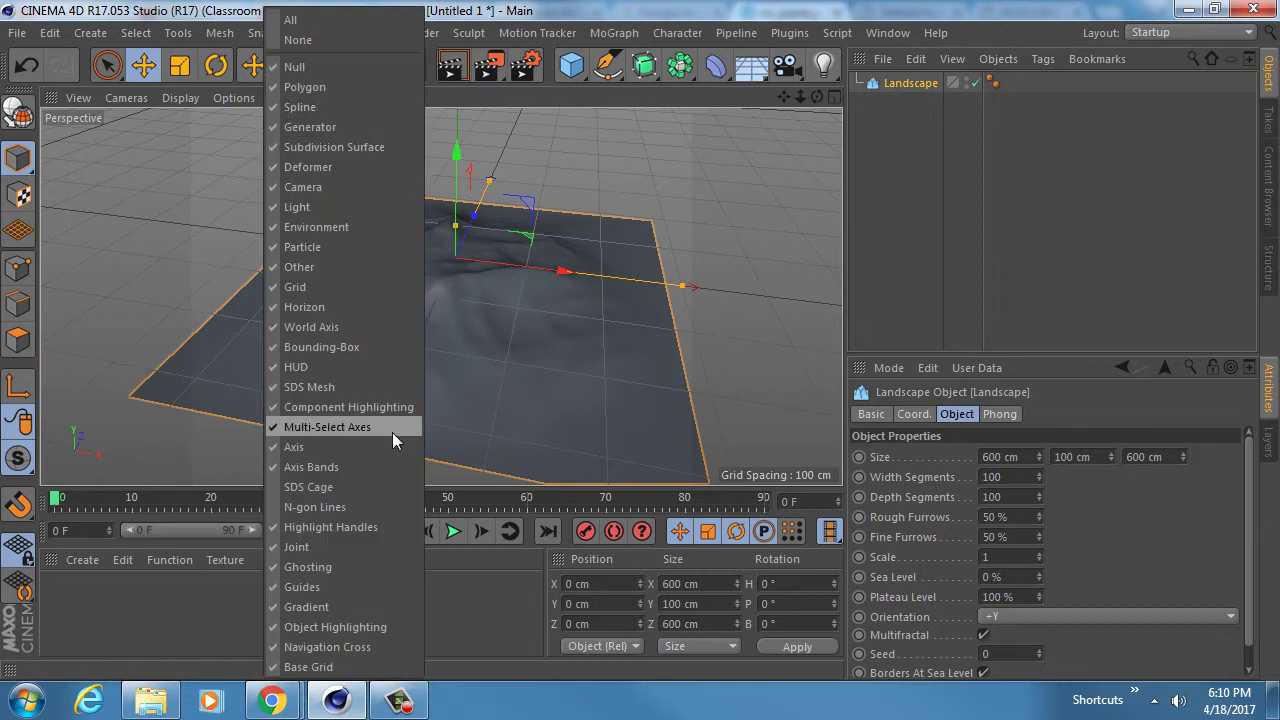
pyautogui.click(351, 286)
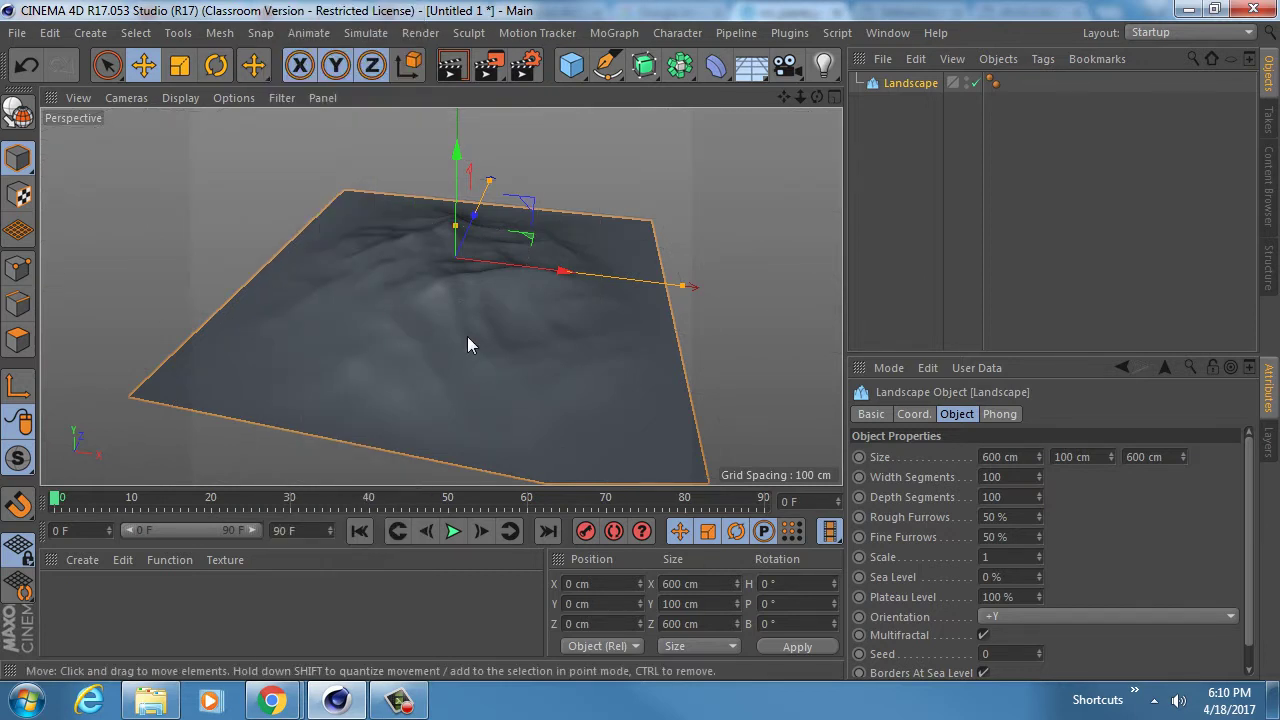
pyautogui.keyDown('alt'); pyautogui.moveTo(467, 336); pyautogui.dragTo(499, 265); pyautogui.keyUp('alt')
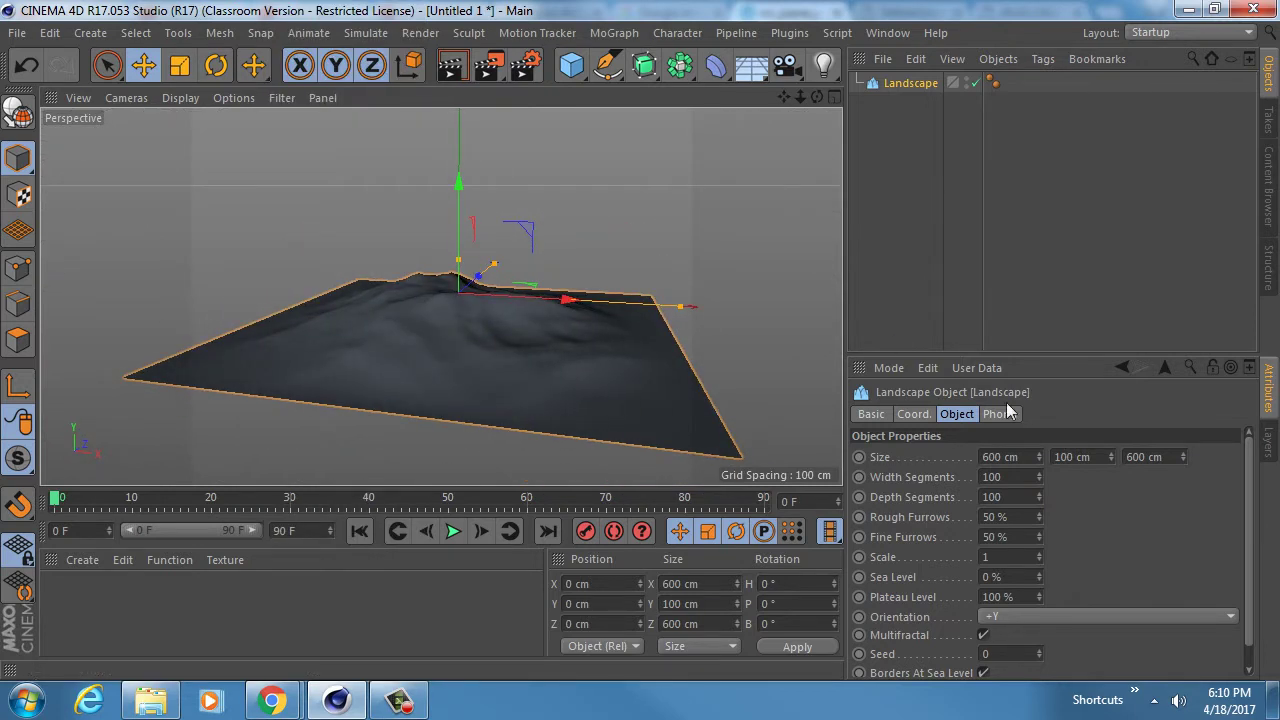
pyautogui.moveTo(1075, 357); pyautogui.dragTo(1075, 212)
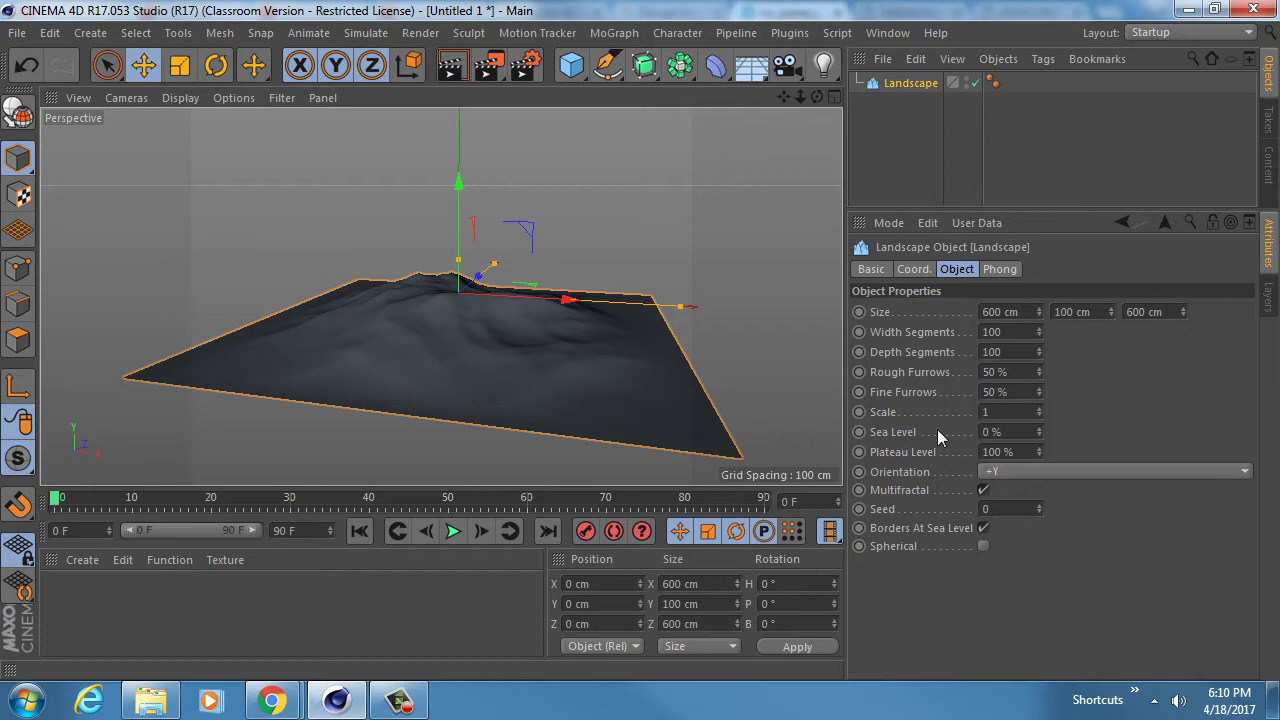
pyautogui.keyDown('alt'); pyautogui.moveTo(457, 319); pyautogui.dragTo(459, 370); pyautogui.keyUp('alt')
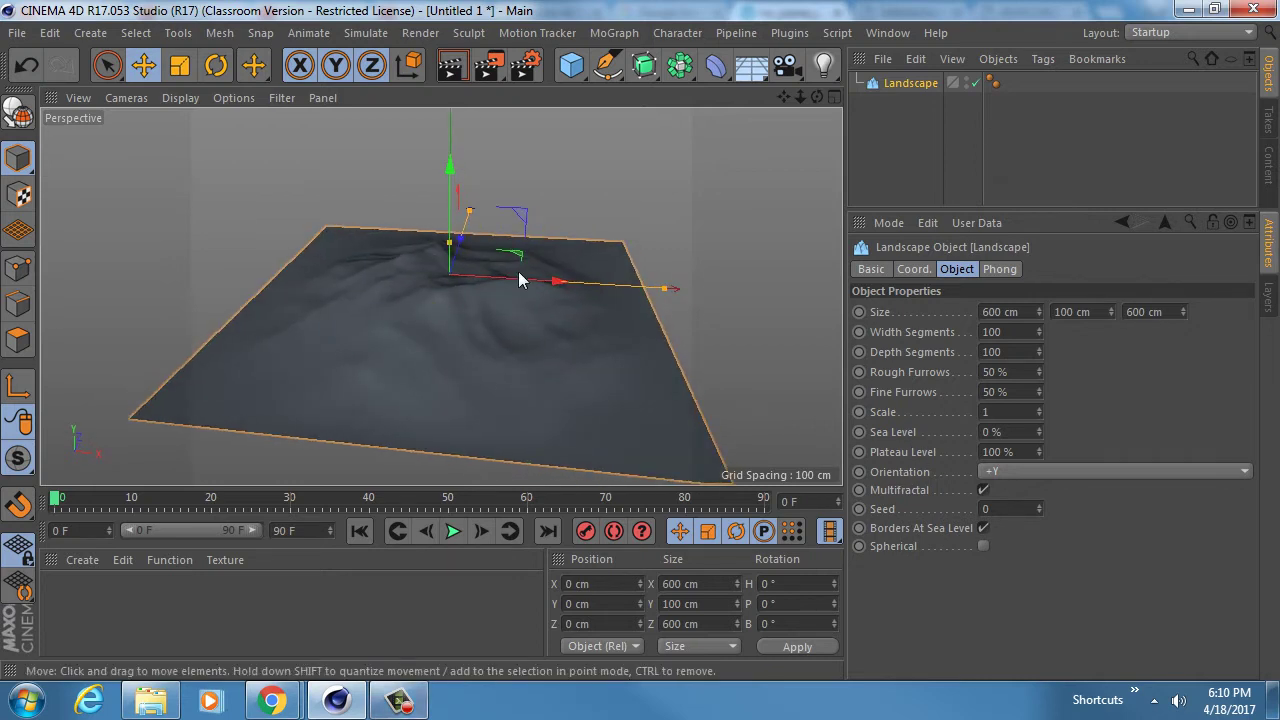
pyautogui.moveTo(271, 700)
pyautogui.click(157, 600)
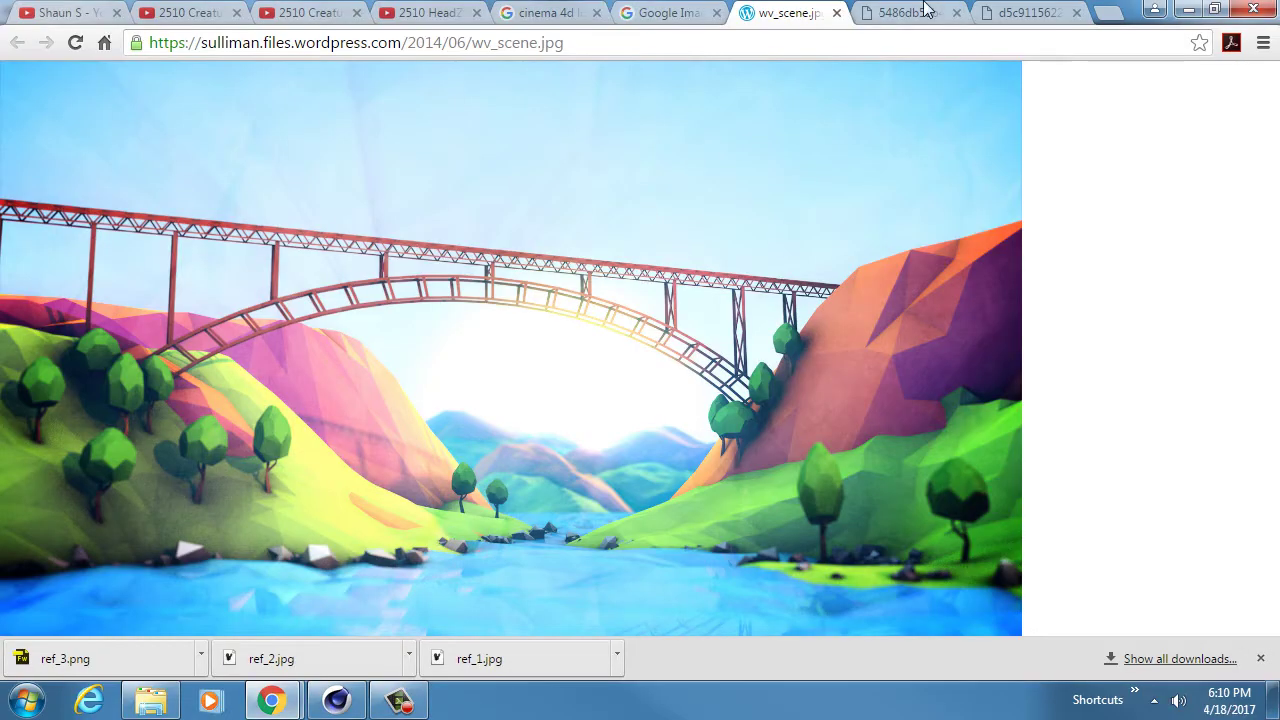
# - Flip through the reference tabs and preview the low-poly volcano island image
pyautogui.click(915, 12)
pyautogui.click(668, 12)
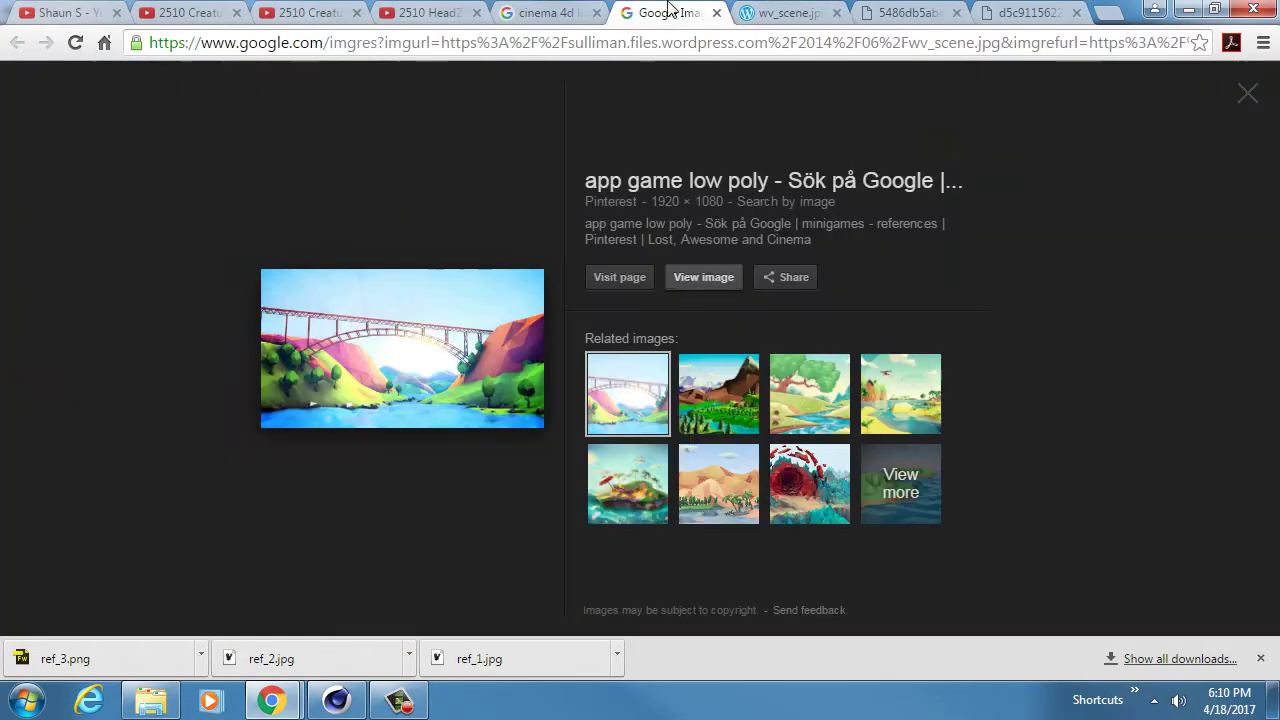
pyautogui.click(548, 12)
pyautogui.scroll(2, 570, 325)
pyautogui.scroll(-8, 570, 325)
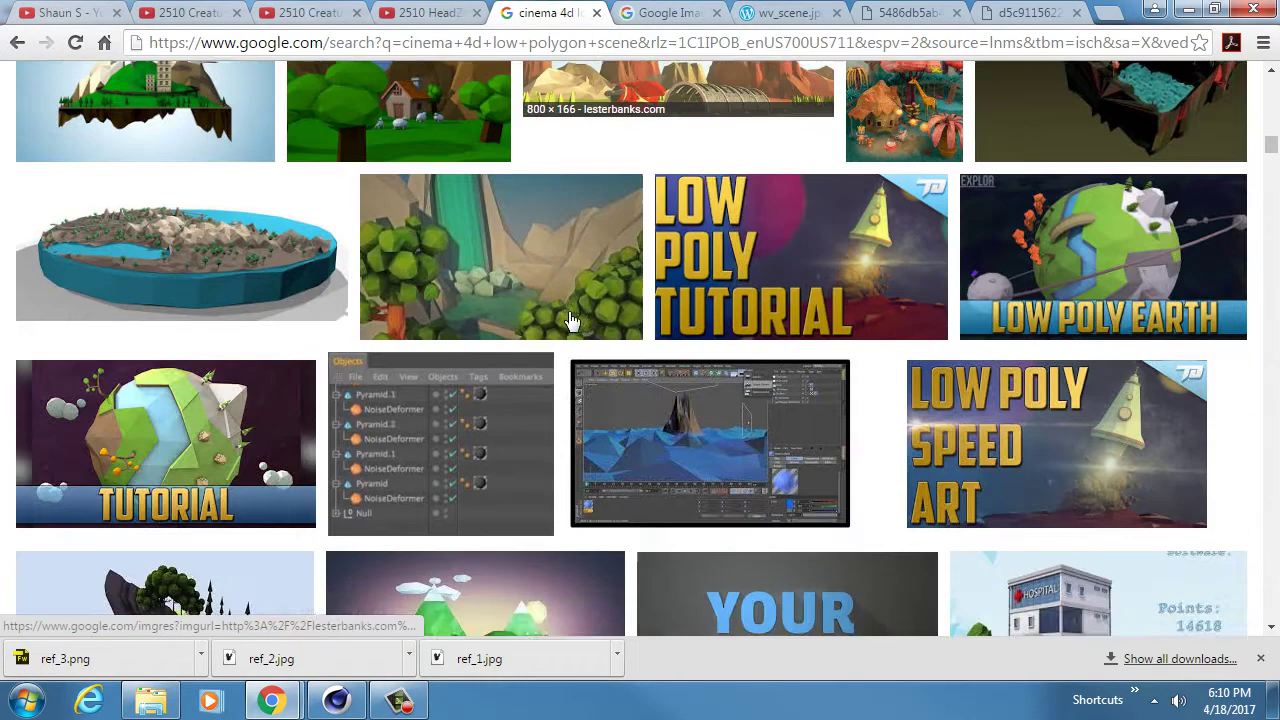
pyautogui.scroll(-3, 570, 320)
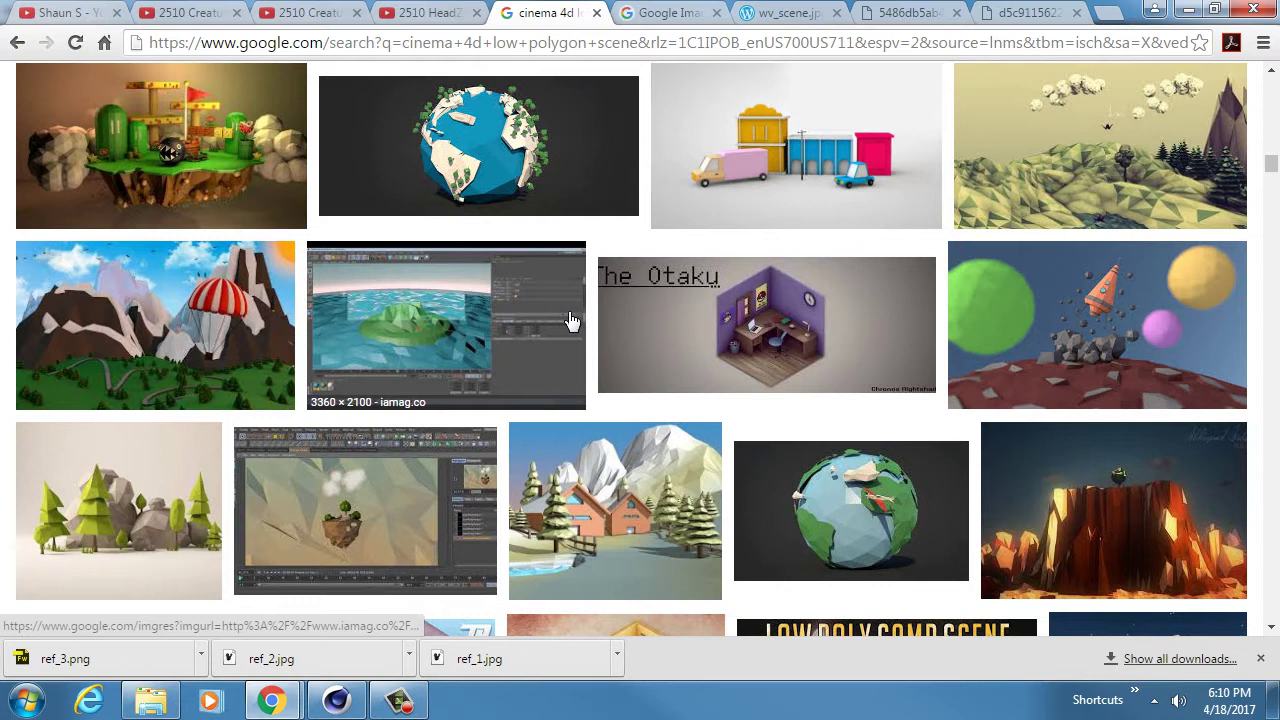
pyautogui.scroll(-4, 570, 320)
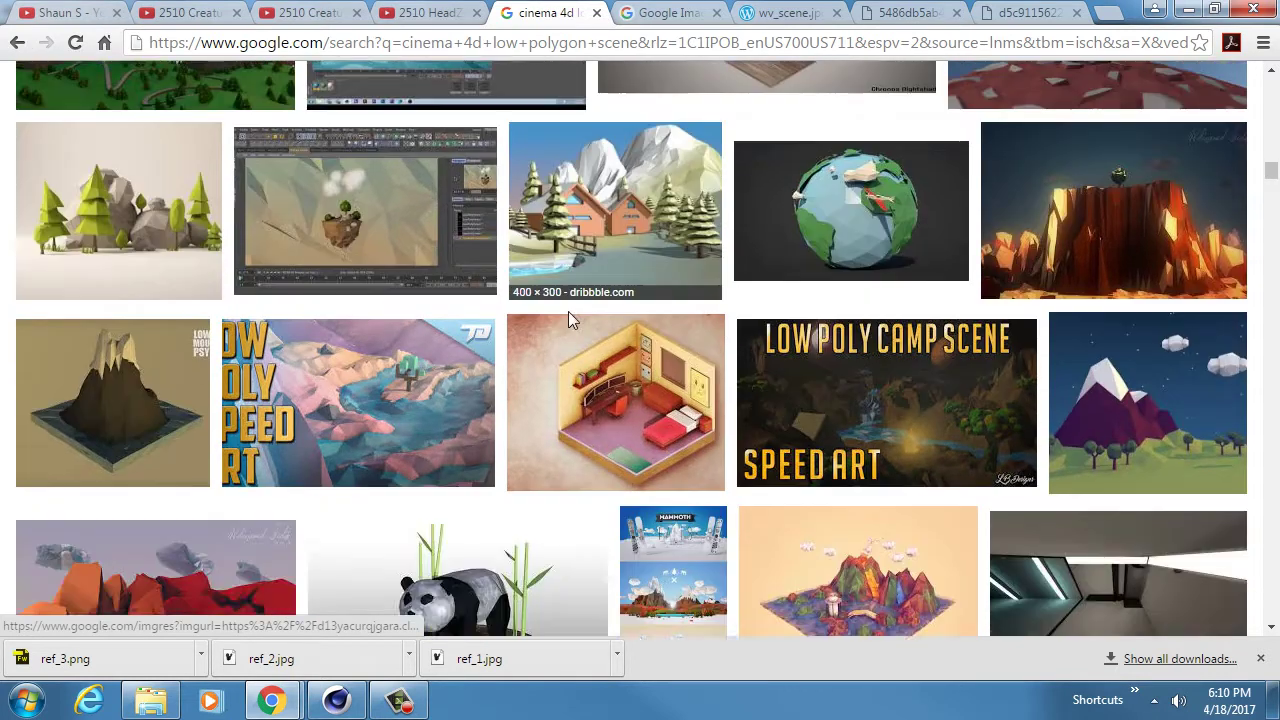
pyautogui.scroll(-5, 570, 320)
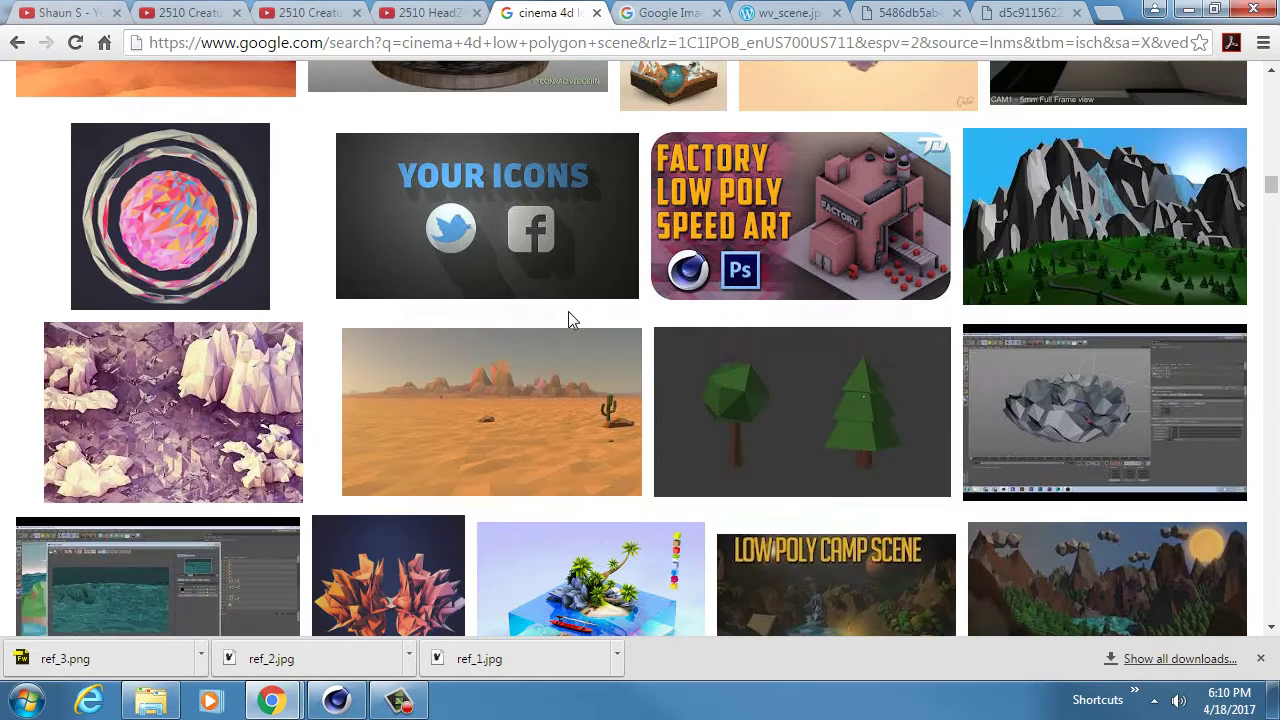
pyautogui.scroll(2, 568, 315)
pyautogui.click(845, 210)
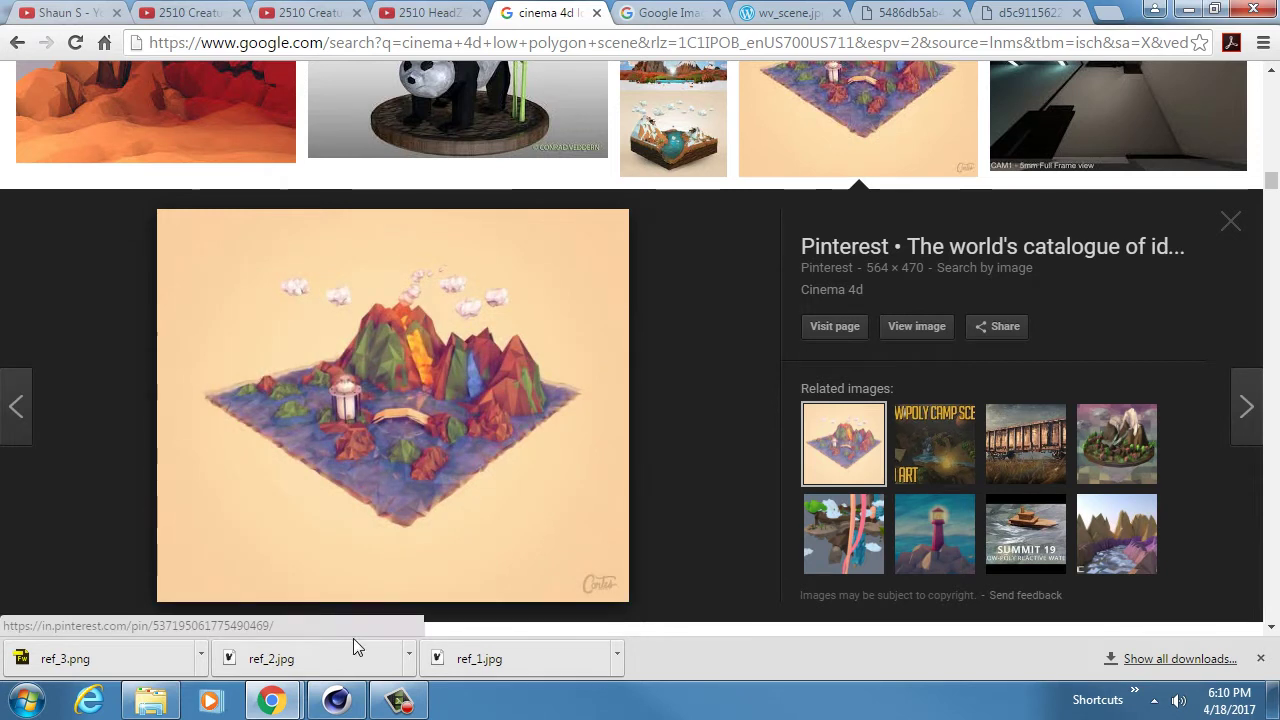
# - Back in Cinema 4D, stretch the Landscape to 252.665 cm tall
pyautogui.click(337, 703)
pyautogui.keyDown('alt'); pyautogui.moveTo(497, 320); pyautogui.dragTo(497, 280); pyautogui.keyUp('alt')
pyautogui.moveTo(398, 208); pyautogui.dragTo(400, 157)
# - Lower the Landscape height slightly and orbit to inspect its profile
pyautogui.keyDown('alt'); pyautogui.moveTo(388, 262); pyautogui.dragTo(469, 293, button='middle'); pyautogui.keyUp('alt')
pyautogui.scroll(-4, 480, 290)
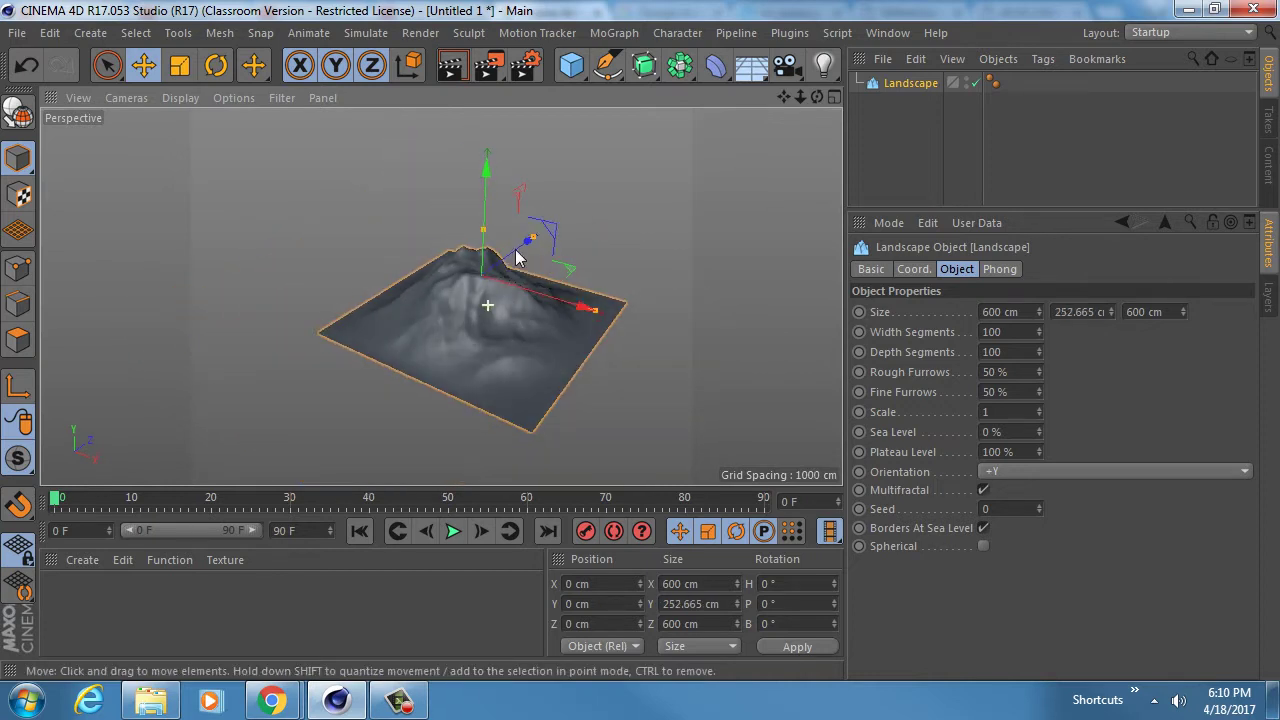
pyautogui.keyDown('alt'); pyautogui.moveTo(517, 258); pyautogui.dragTo(455, 274); pyautogui.keyUp('alt')
pyautogui.scroll(4, 455, 274)
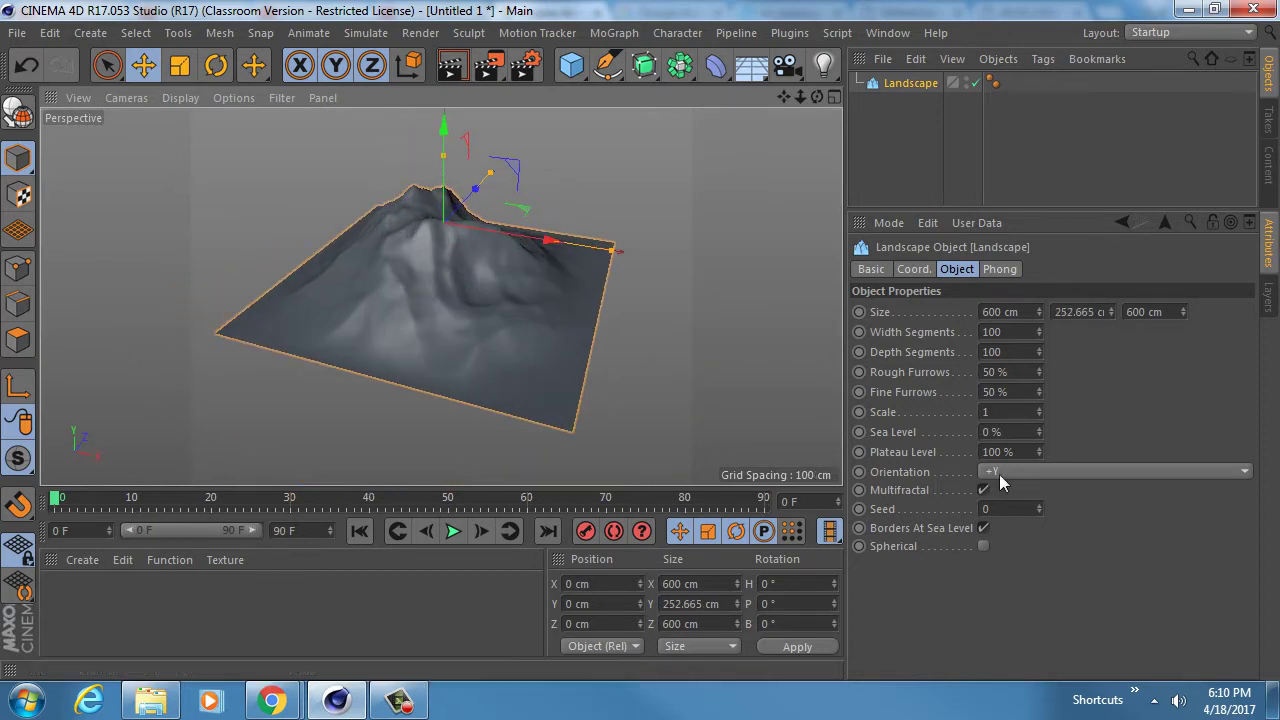
pyautogui.click(904, 531)
pyautogui.keyDown('alt'); pyautogui.moveTo(650, 390); pyautogui.dragTo(179, 268); pyautogui.keyUp('alt')
pyautogui.keyDown('alt'); pyautogui.moveTo(454, 326); pyautogui.dragTo(449, 272); pyautogui.keyUp('alt')
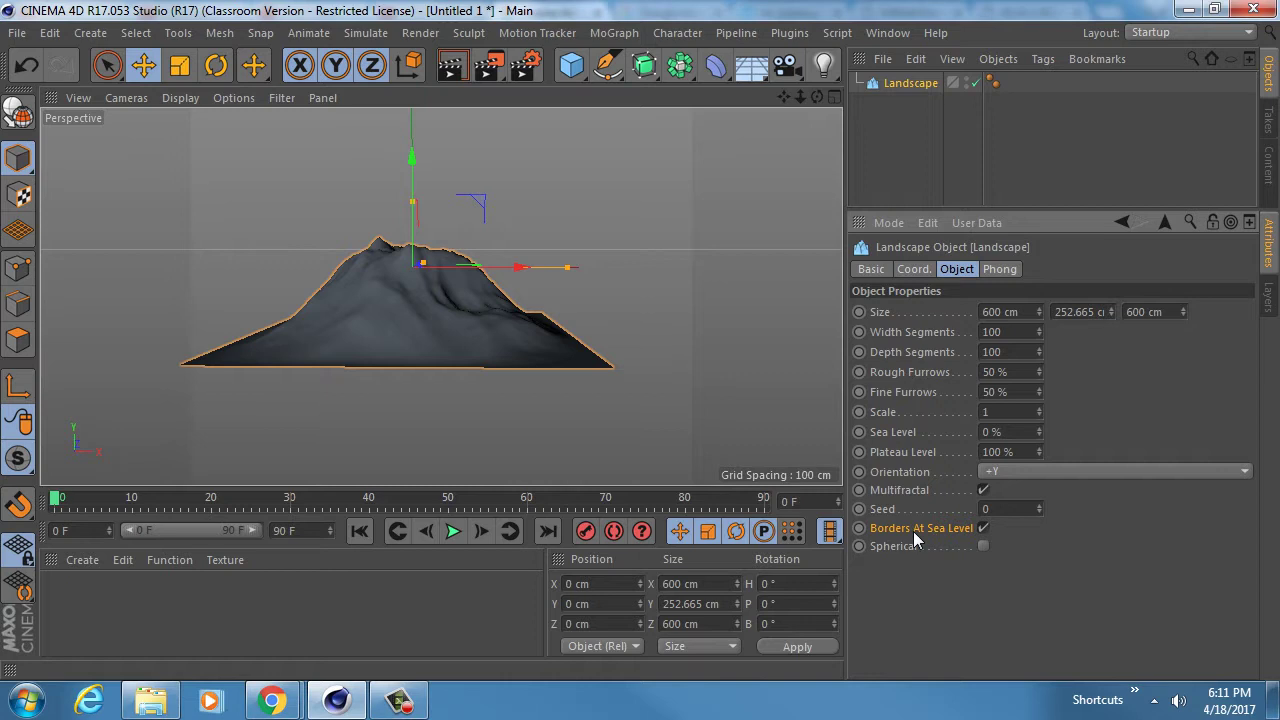
# - Turn off Borders At Sea Level and readjust the height to 193.857 cm
pyautogui.click(983, 528)
pyautogui.keyDown('alt'); pyautogui.moveTo(486, 348); pyautogui.dragTo(486, 257); pyautogui.keyUp('alt')
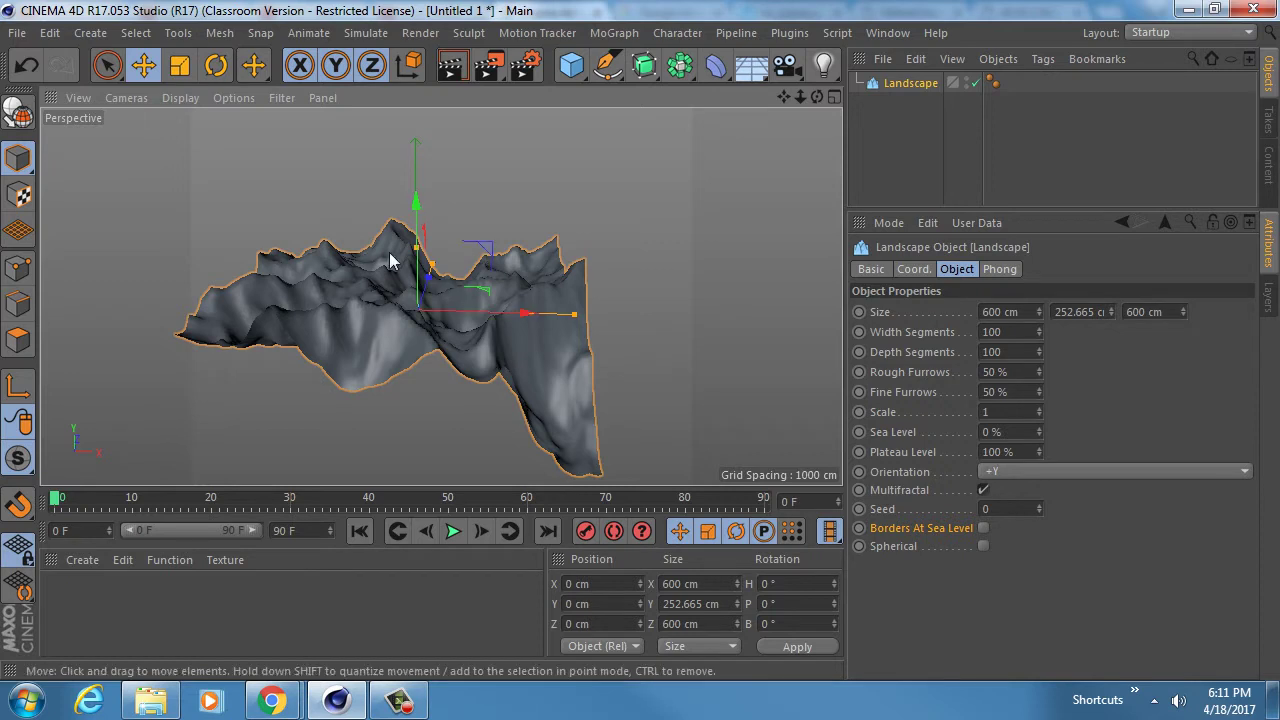
pyautogui.moveTo(416, 248); pyautogui.dragTo(371, 345)
pyautogui.moveTo(426, 283); pyautogui.dragTo(414, 311)
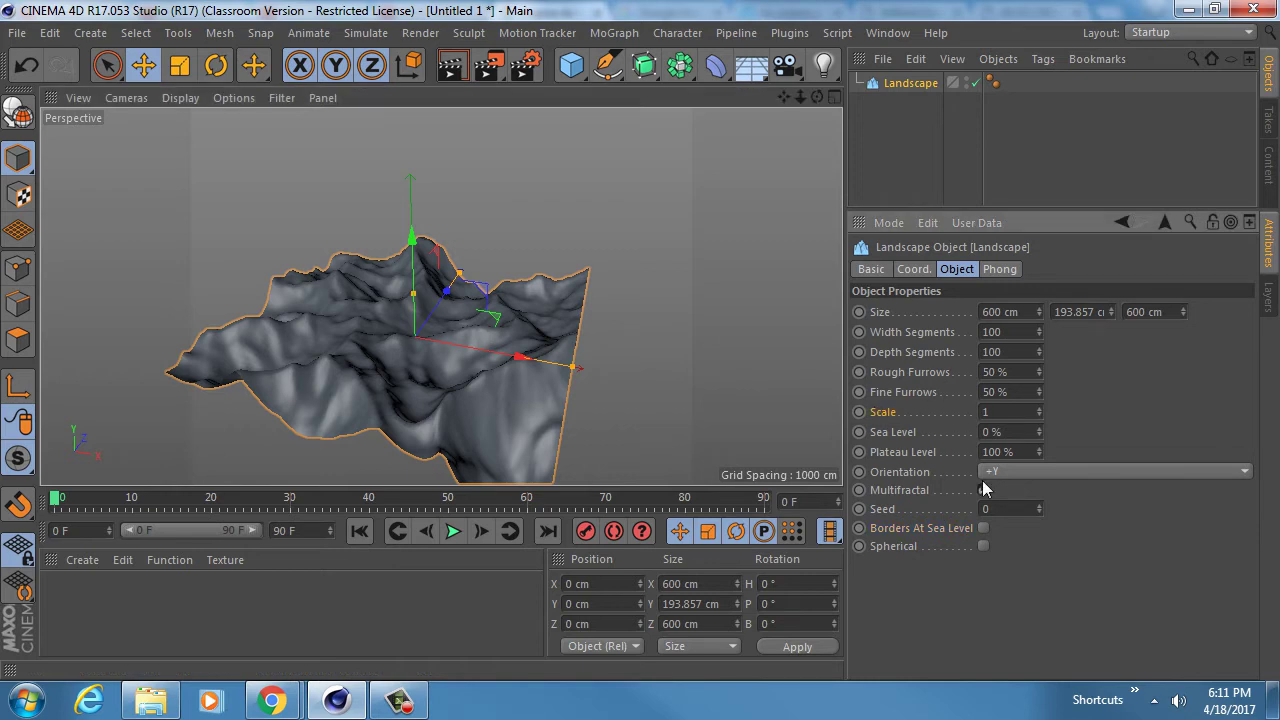
# - Raise the Seed several times, orbiting to inspect each new terrain
pyautogui.scroll(3, 423, 352)
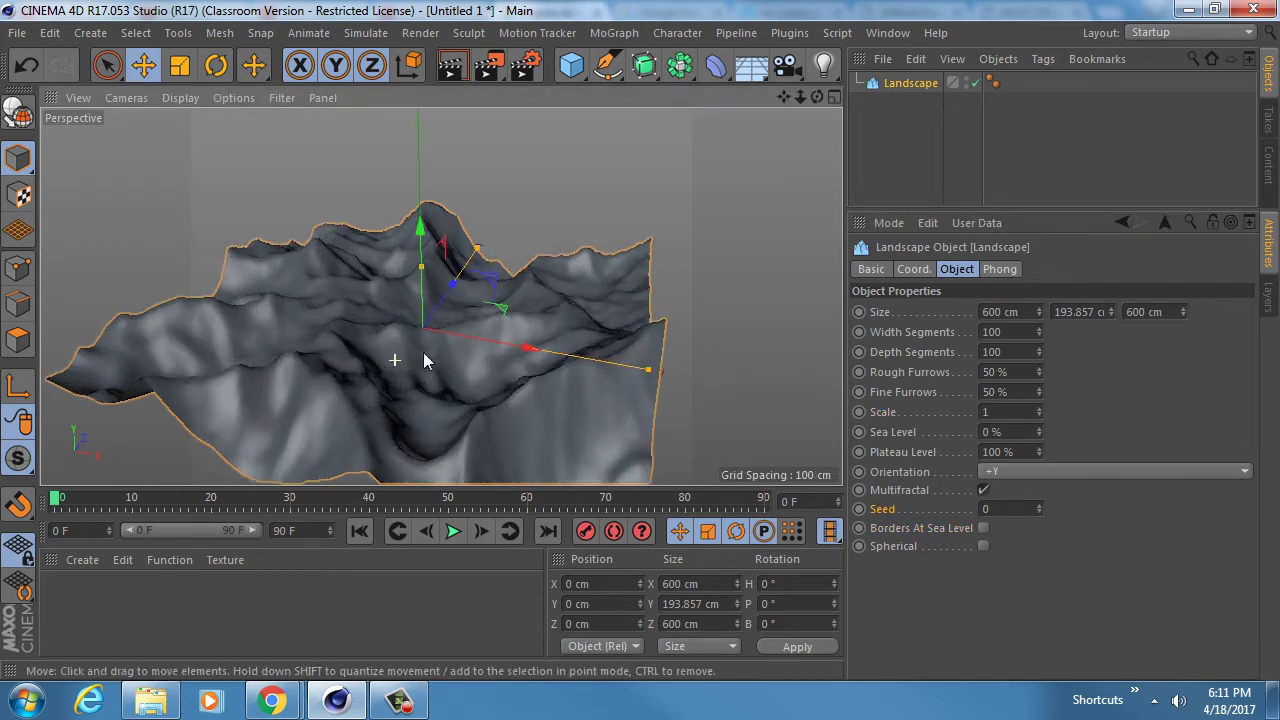
pyautogui.click(1039, 506)
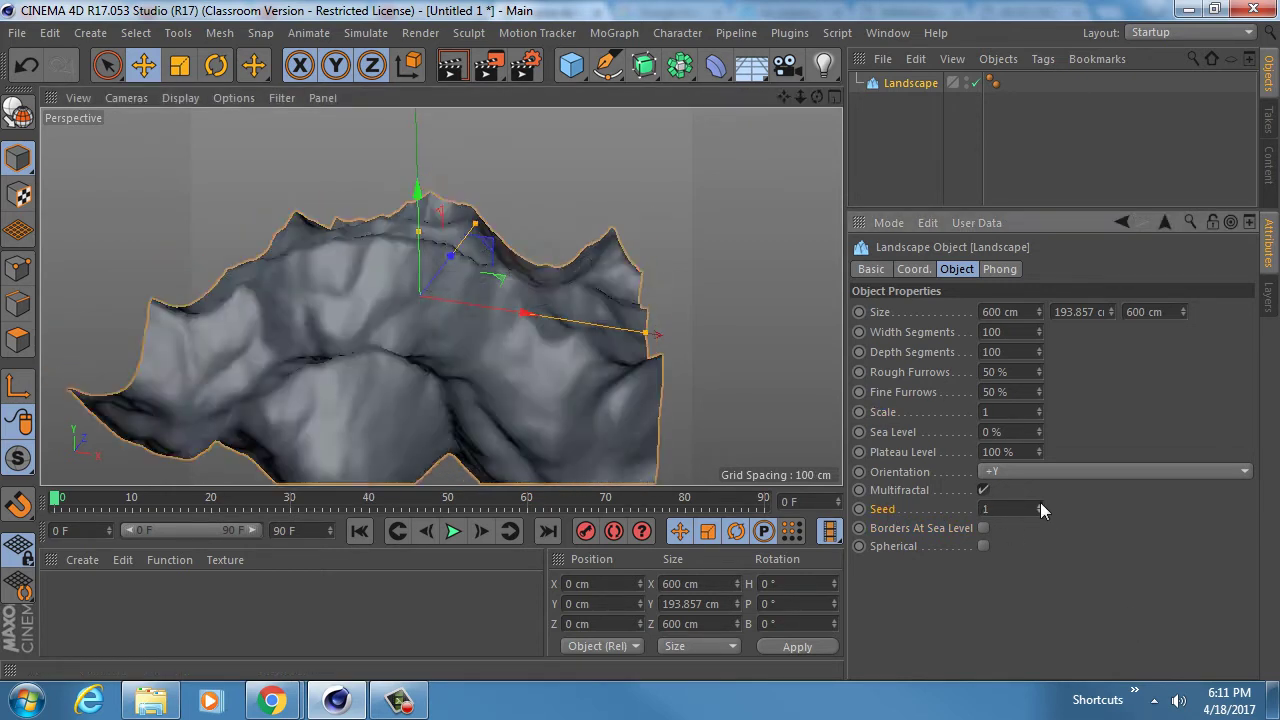
pyautogui.click(1039, 506)
pyautogui.click(1039, 506)
pyautogui.keyDown('alt'); pyautogui.moveTo(405, 287); pyautogui.dragTo(1113, 545); pyautogui.keyUp('alt')
pyautogui.click(1040, 505)
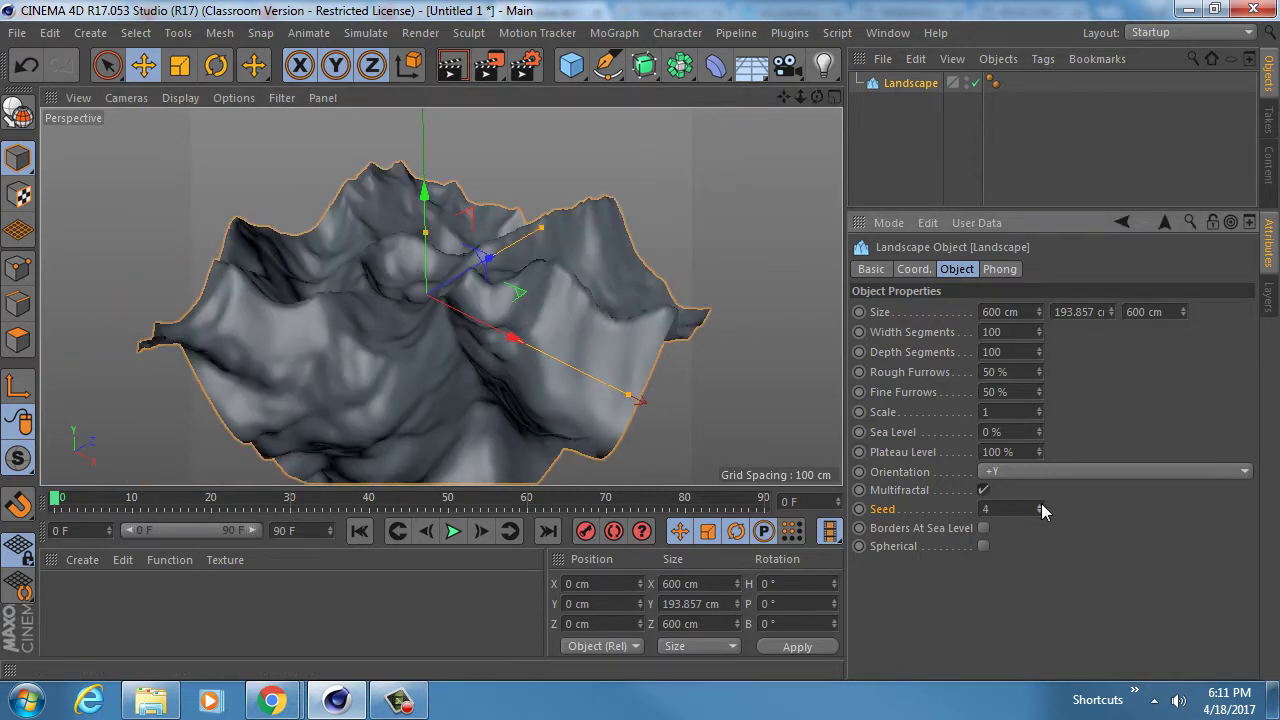
pyautogui.click(1040, 505)
pyautogui.keyDown('alt'); pyautogui.moveTo(409, 324); pyautogui.dragTo(446, 289); pyautogui.keyUp('alt')
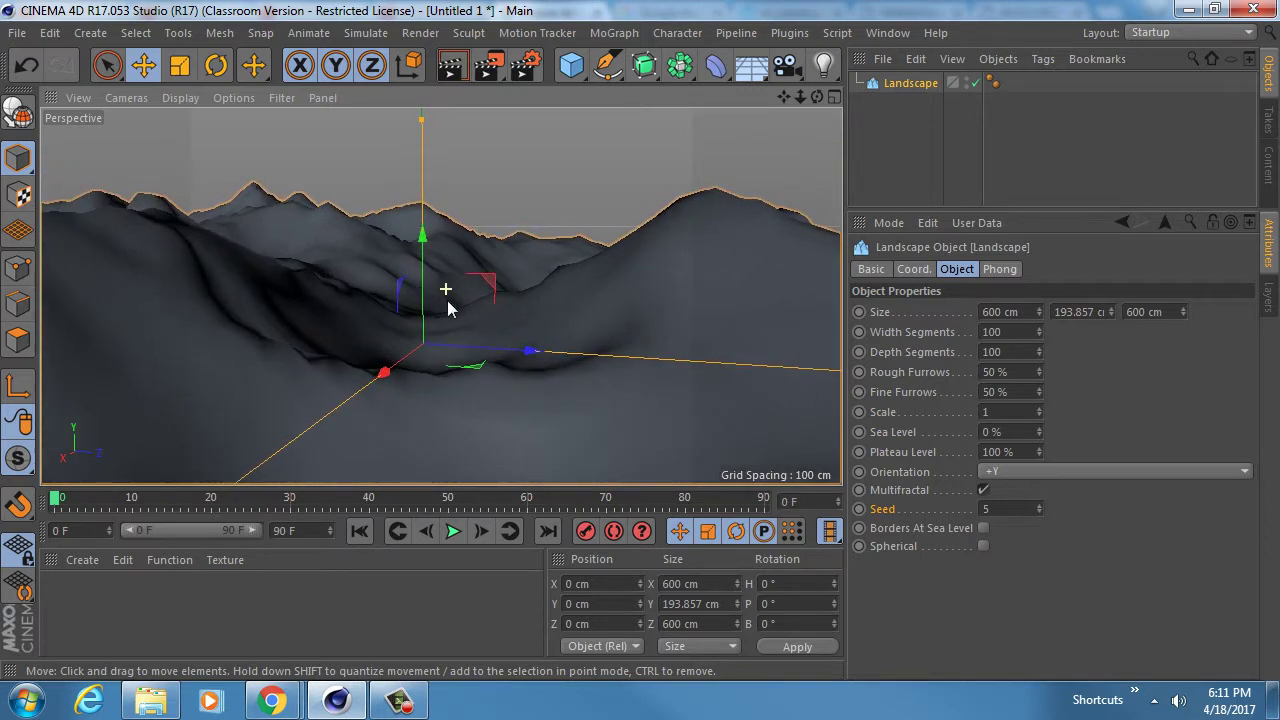
pyautogui.click(987, 509)
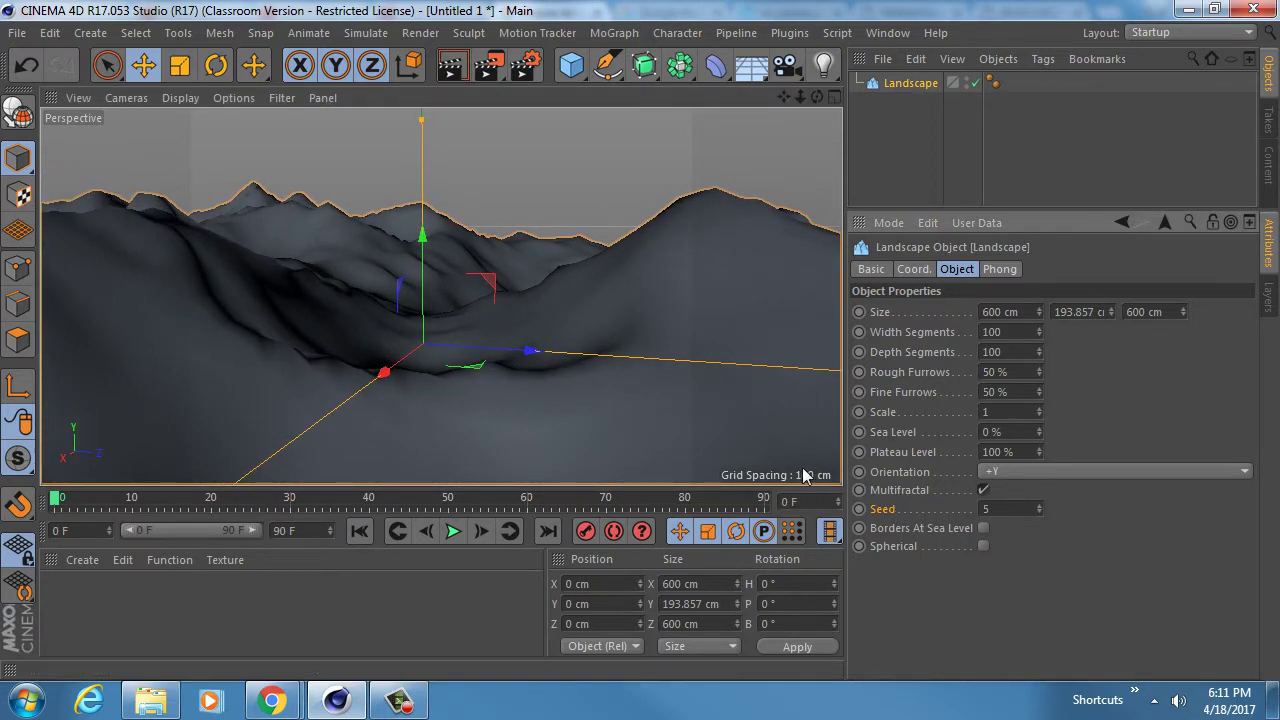
pyautogui.keyDown('alt'); pyautogui.moveTo(457, 248); pyautogui.dragTo(578, 337); pyautogui.keyUp('alt')
# - Keep stepping the Seed up, checking each terrain from low side views
pyautogui.click(1039, 505)
pyautogui.click(1039, 505)
pyautogui.click(1039, 505)
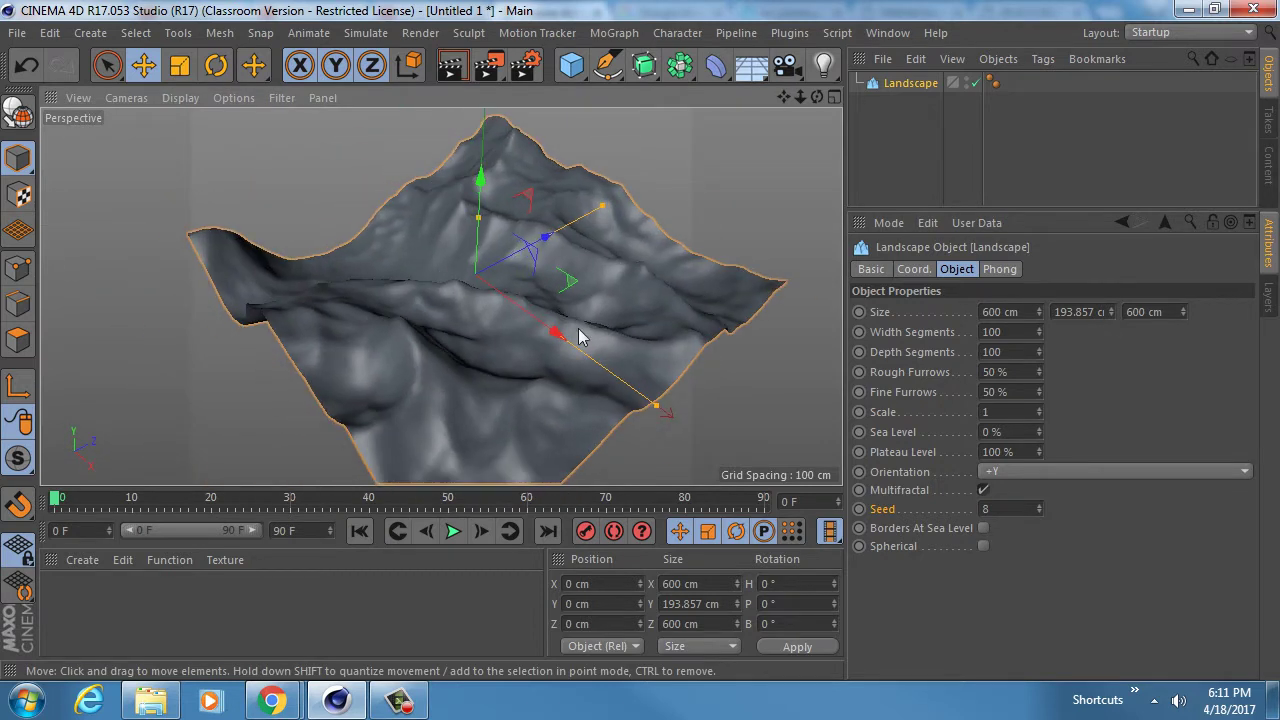
pyautogui.click(1041, 505)
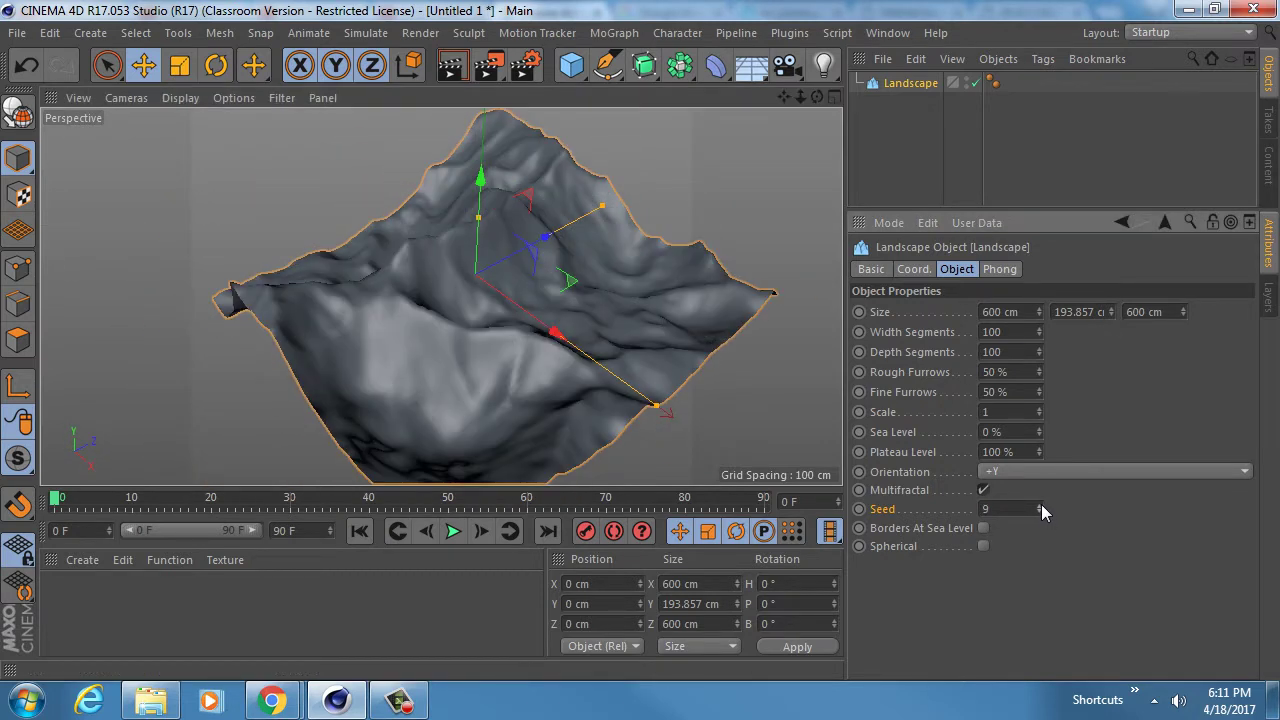
pyautogui.click(1041, 505)
pyautogui.keyDown('alt'); pyautogui.moveTo(480, 282); pyautogui.dragTo(428, 263); pyautogui.keyUp('alt')
pyautogui.click(1041, 505)
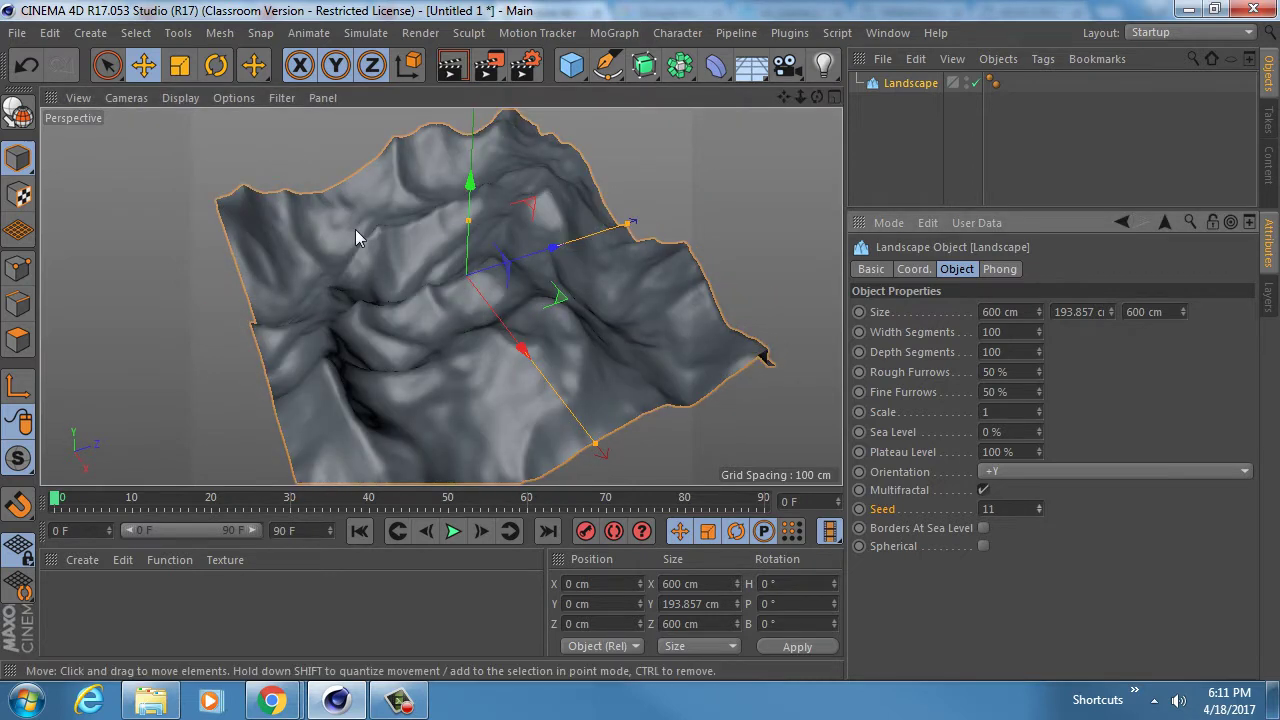
pyautogui.keyDown('alt'); pyautogui.moveTo(355, 229); pyautogui.dragTo(560, 240); pyautogui.keyUp('alt')
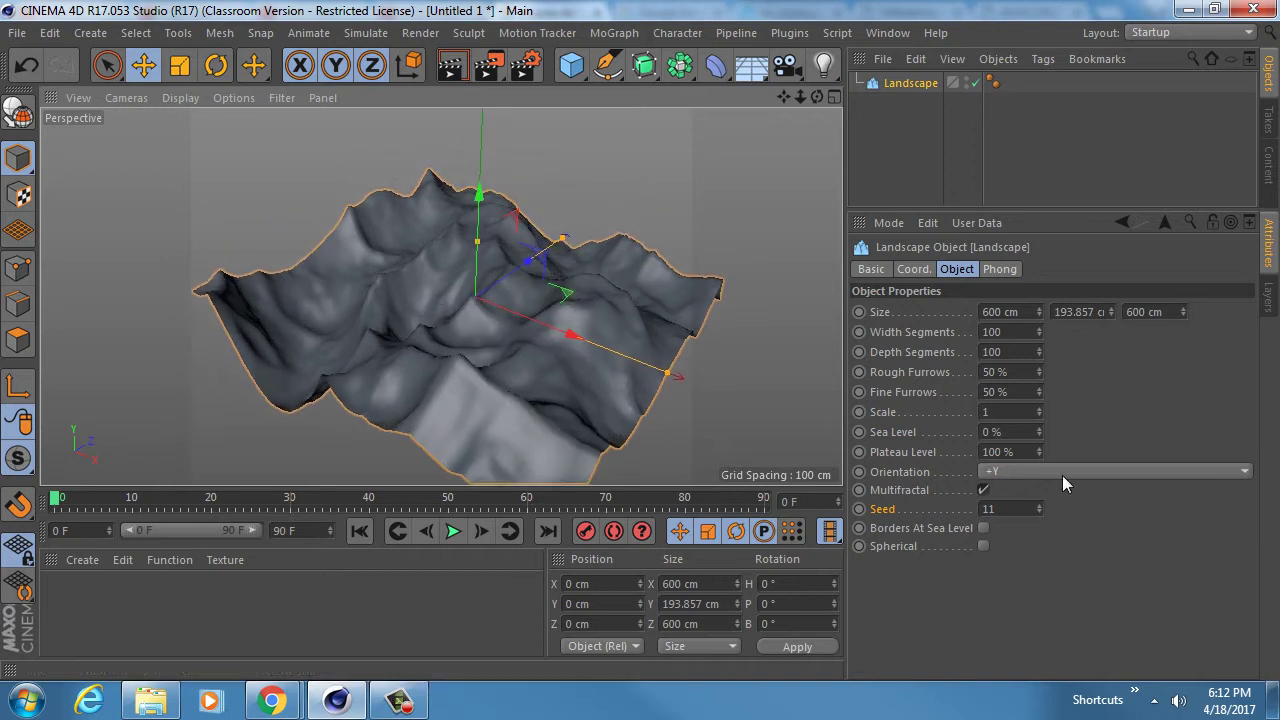
pyautogui.click(1041, 505)
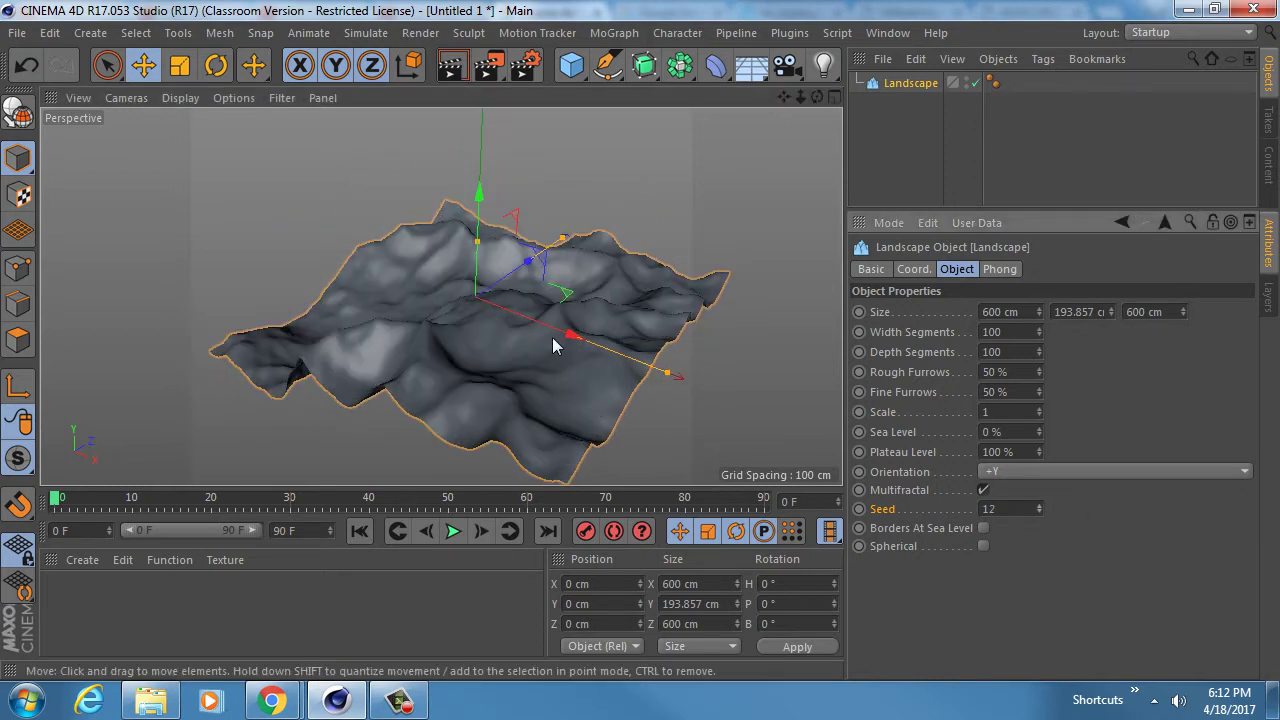
pyautogui.keyDown('alt'); pyautogui.moveTo(552, 337); pyautogui.dragTo(414, 364); pyautogui.keyUp('alt')
# - Step the Seed up to 16 and move in close to inspect the terrain
pyautogui.click(1040, 506)
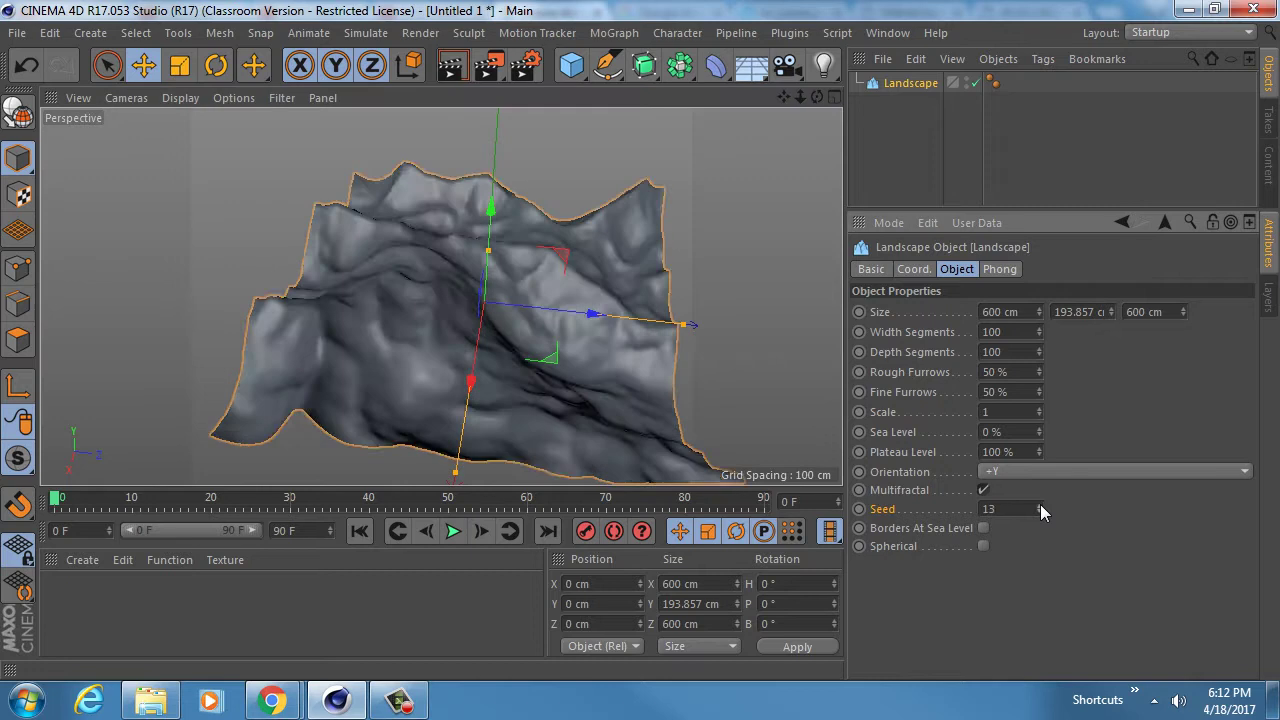
pyautogui.click(1040, 506)
pyautogui.keyDown('alt'); pyautogui.moveTo(451, 344); pyautogui.dragTo(661, 279); pyautogui.keyUp('alt')
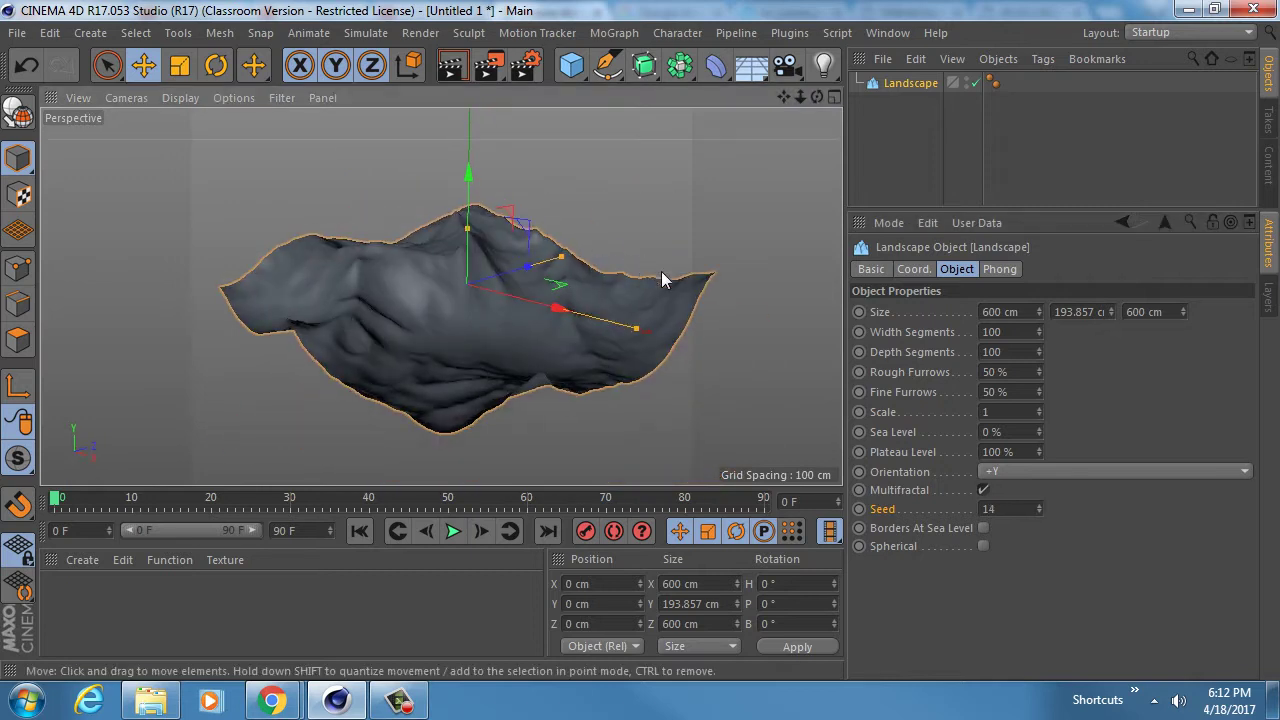
pyautogui.click(1040, 506)
pyautogui.click(1040, 506)
pyautogui.keyDown('alt'); pyautogui.moveTo(440, 330); pyautogui.dragTo(602, 308); pyautogui.keyUp('alt')
pyautogui.keyDown('alt'); pyautogui.moveTo(409, 331); pyautogui.dragTo(499, 323, button='right'); pyautogui.keyUp('alt')
pyautogui.keyDown('alt'); pyautogui.moveTo(440, 294); pyautogui.dragTo(486, 352); pyautogui.keyUp('alt')
pyautogui.keyDown('alt'); pyautogui.moveTo(481, 343); pyautogui.dragTo(508, 338, button='right'); pyautogui.keyUp('alt')
pyautogui.moveTo(508, 340)
pyautogui.keyDown('alt'); pyautogui.mouseDown()
pyautogui.moveTo(457, 345)
pyautogui.moveTo(474, 281)
pyautogui.moveTo(474, 329)
pyautogui.moveTo(492, 345)
pyautogui.moveTo(511, 333)
pyautogui.mouseUp(); pyautogui.keyUp('alt')
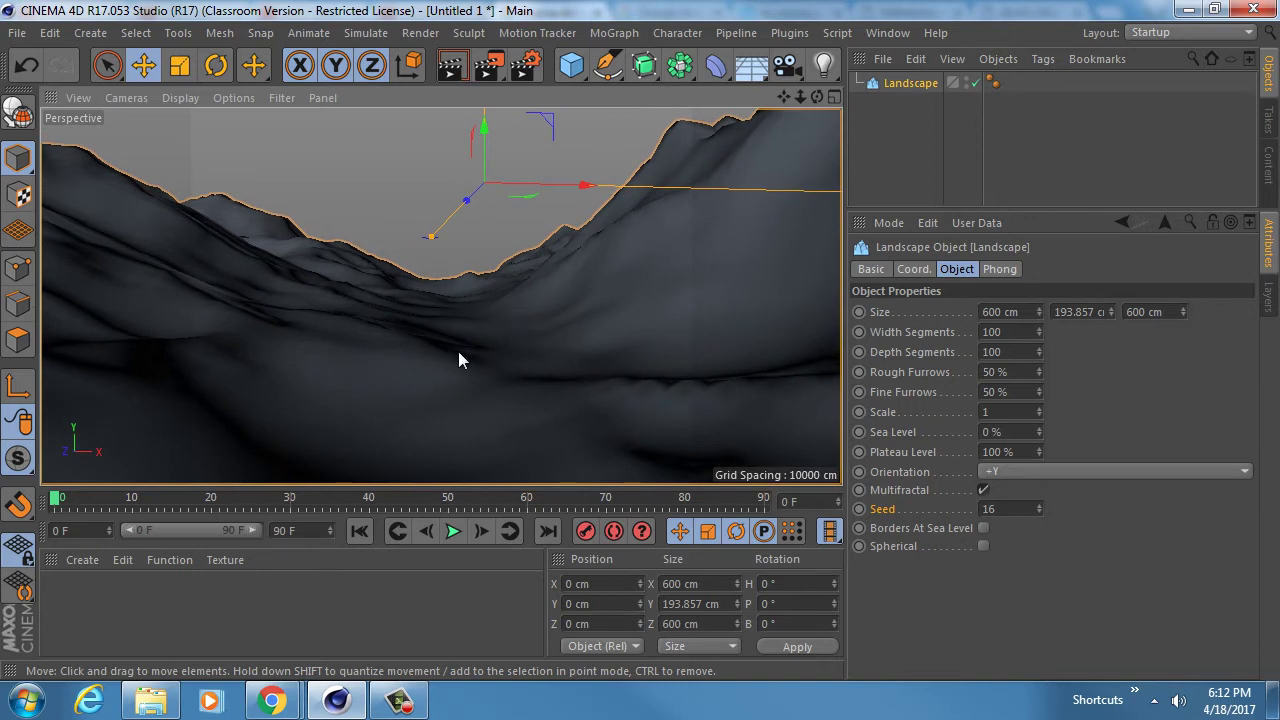
# - Orbit and zoom to look across the Seed 16 landscape from above
pyautogui.keyDown('alt'); pyautogui.moveTo(457, 357); pyautogui.dragTo(519, 326); pyautogui.keyUp('alt')
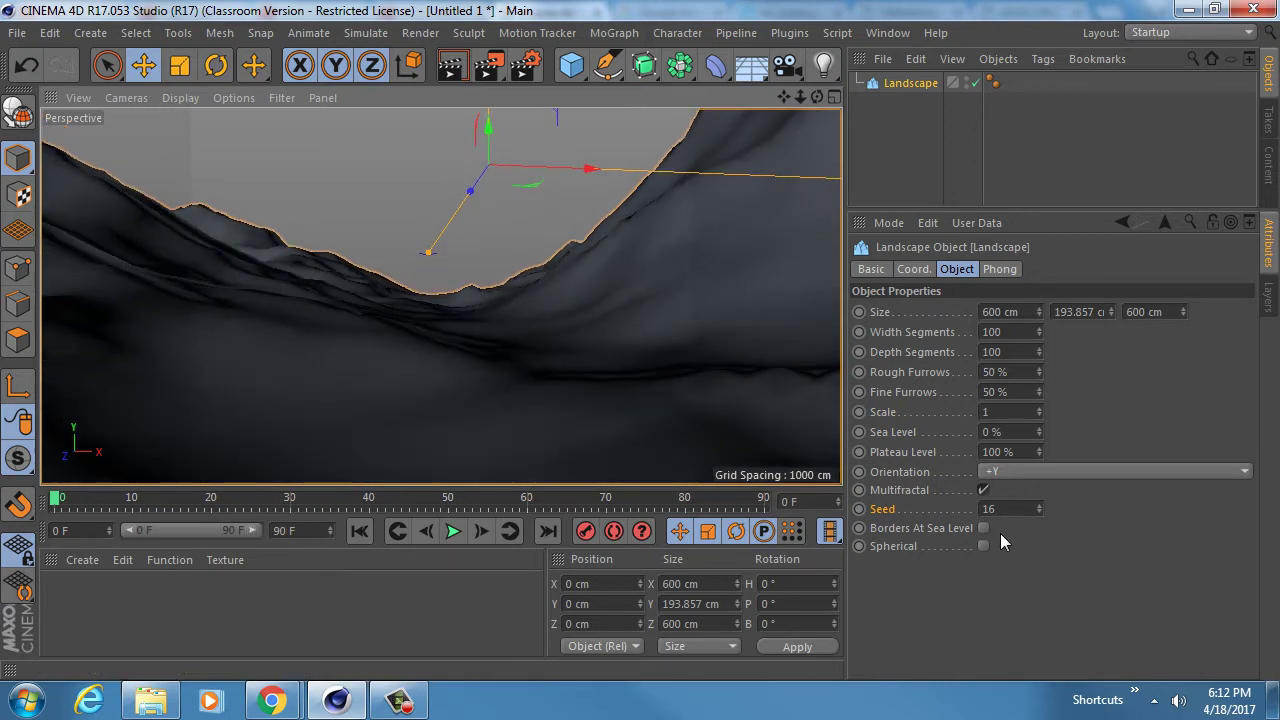
pyautogui.click(1020, 510)
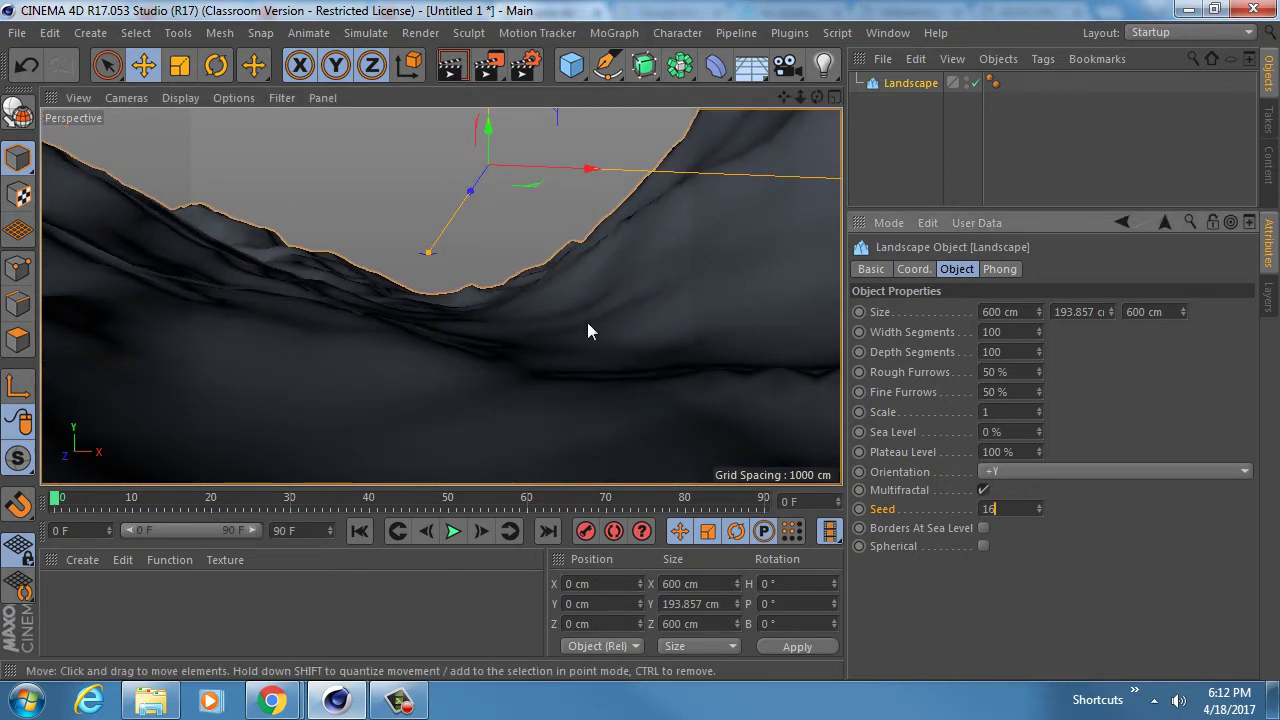
pyautogui.keyDown('alt'); pyautogui.moveTo(588, 322); pyautogui.dragTo(455, 309, button='right'); pyautogui.keyUp('alt')
pyautogui.moveTo(529, 294)
pyautogui.keyDown('alt'); pyautogui.mouseDown()
pyautogui.moveTo(529, 334)
pyautogui.moveTo(594, 252)
pyautogui.moveTo(535, 305)
pyautogui.mouseUp(); pyautogui.keyUp('alt')
pyautogui.keyDown('alt'); pyautogui.moveTo(535, 305); pyautogui.dragTo(567, 296, button='right'); pyautogui.keyUp('alt')
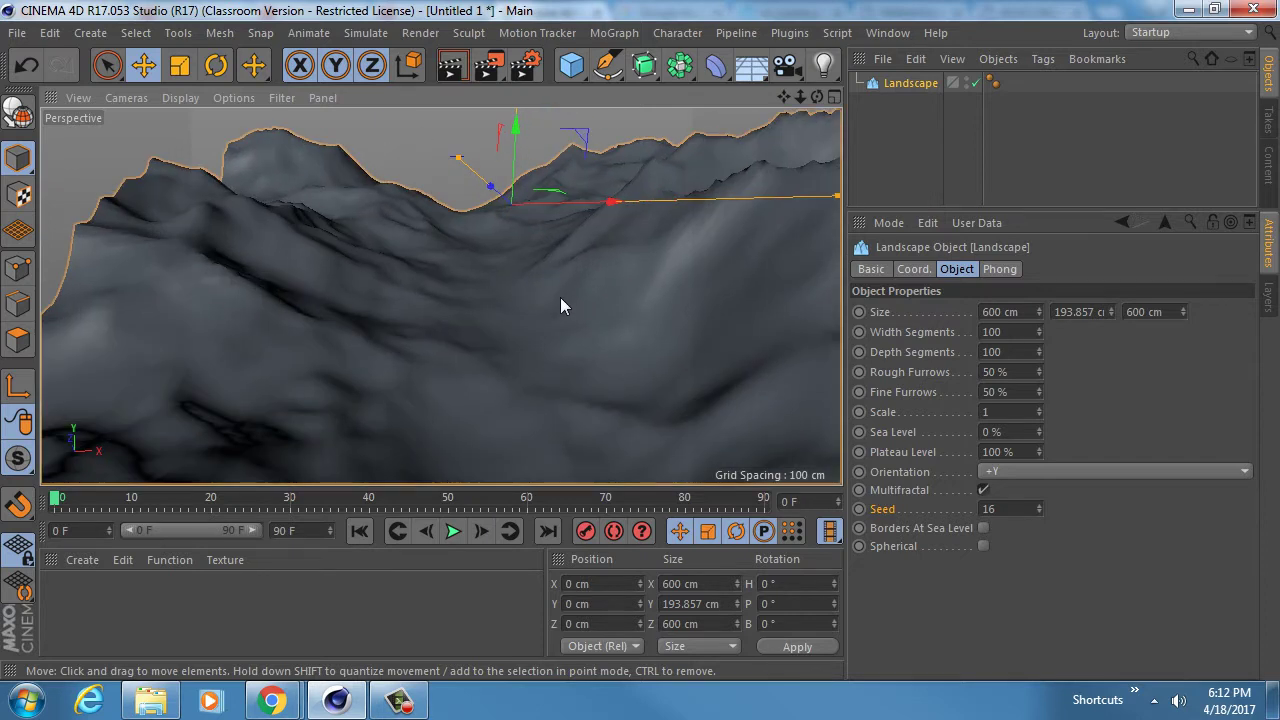
# - Switch the viewport to Gouraud Shading (Lines) and inspect the wireframe terrain
pyautogui.click(180, 97)
pyautogui.click(230, 149)
pyautogui.moveTo(609, 349)
pyautogui.keyDown('alt'); pyautogui.mouseDown()
pyautogui.moveTo(517, 336)
pyautogui.moveTo(509, 269)
pyautogui.moveTo(552, 331)
pyautogui.mouseUp(); pyautogui.keyUp('alt')
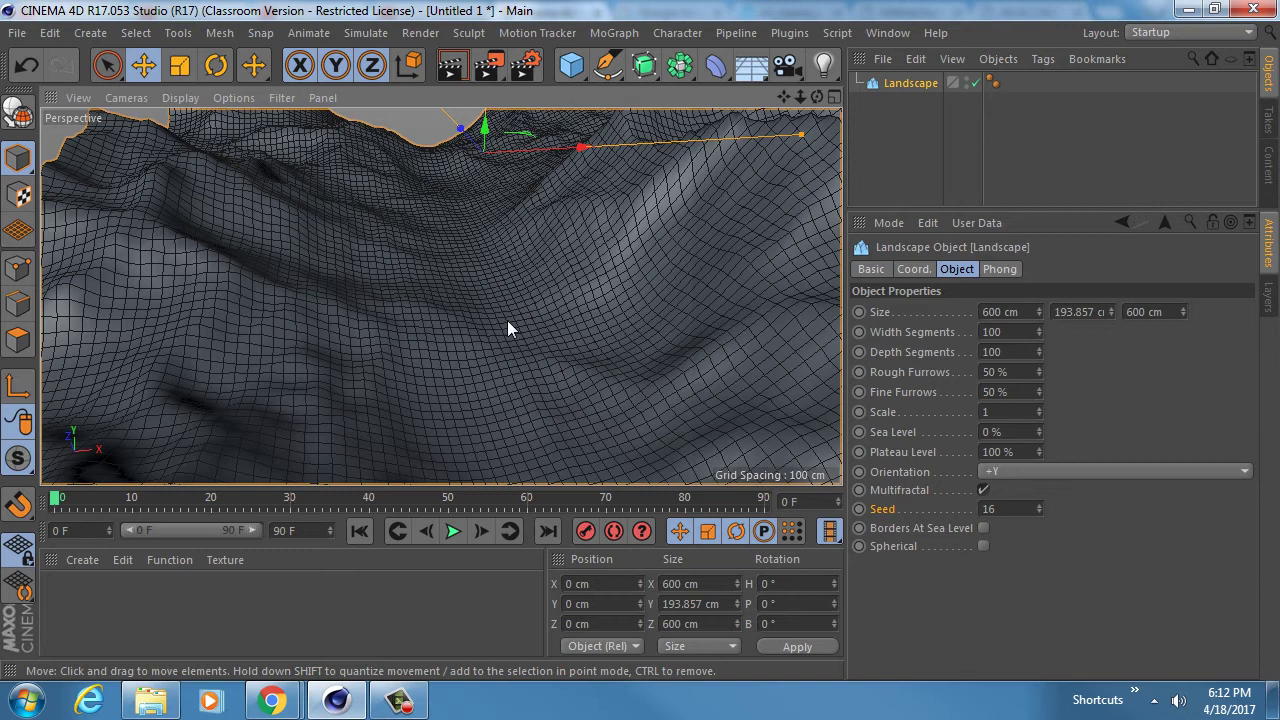
pyautogui.keyDown('alt'); pyautogui.moveTo(508, 243); pyautogui.dragTo(517, 288, button='middle'); pyautogui.keyUp('alt')
pyautogui.keyDown('alt'); pyautogui.moveTo(532, 318); pyautogui.dragTo(505, 302, button='right'); pyautogui.keyUp('alt')
pyautogui.keyDown('alt'); pyautogui.moveTo(440, 291); pyautogui.dragTo(499, 317); pyautogui.keyUp('alt')
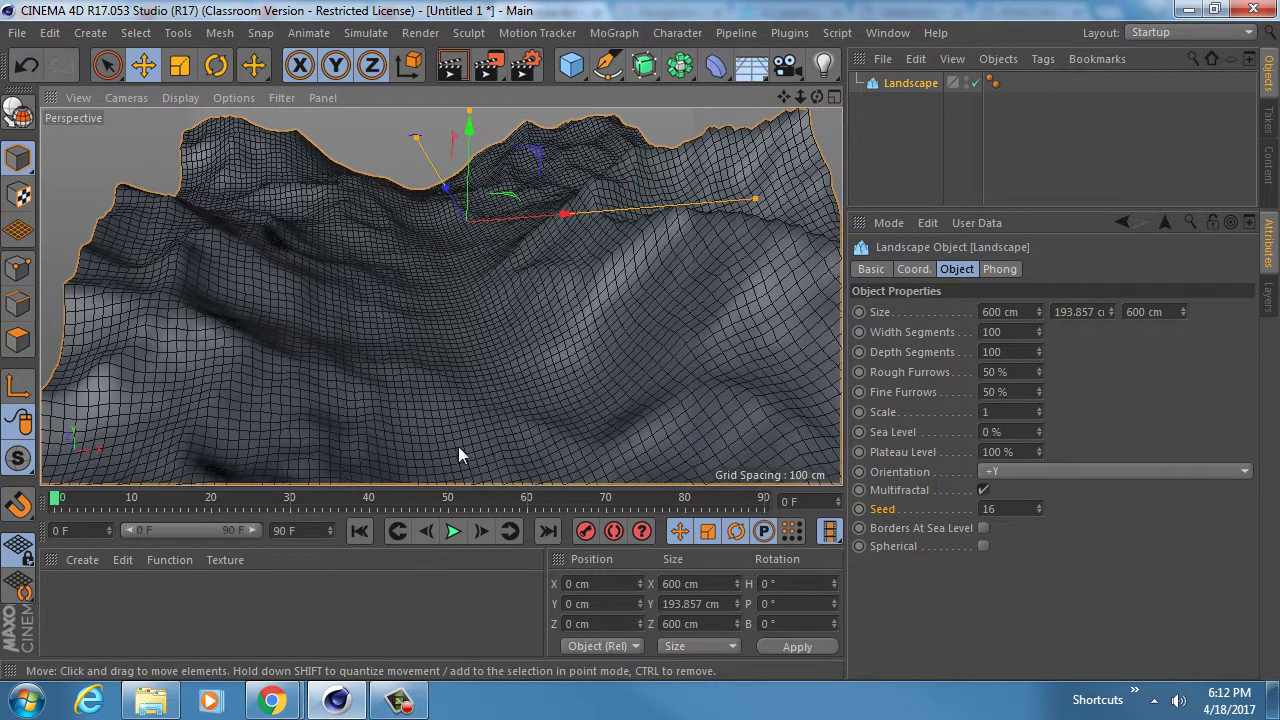
# - In Google Images, expand the purple low-poly mountain reference image
pyautogui.moveTo(272, 698)
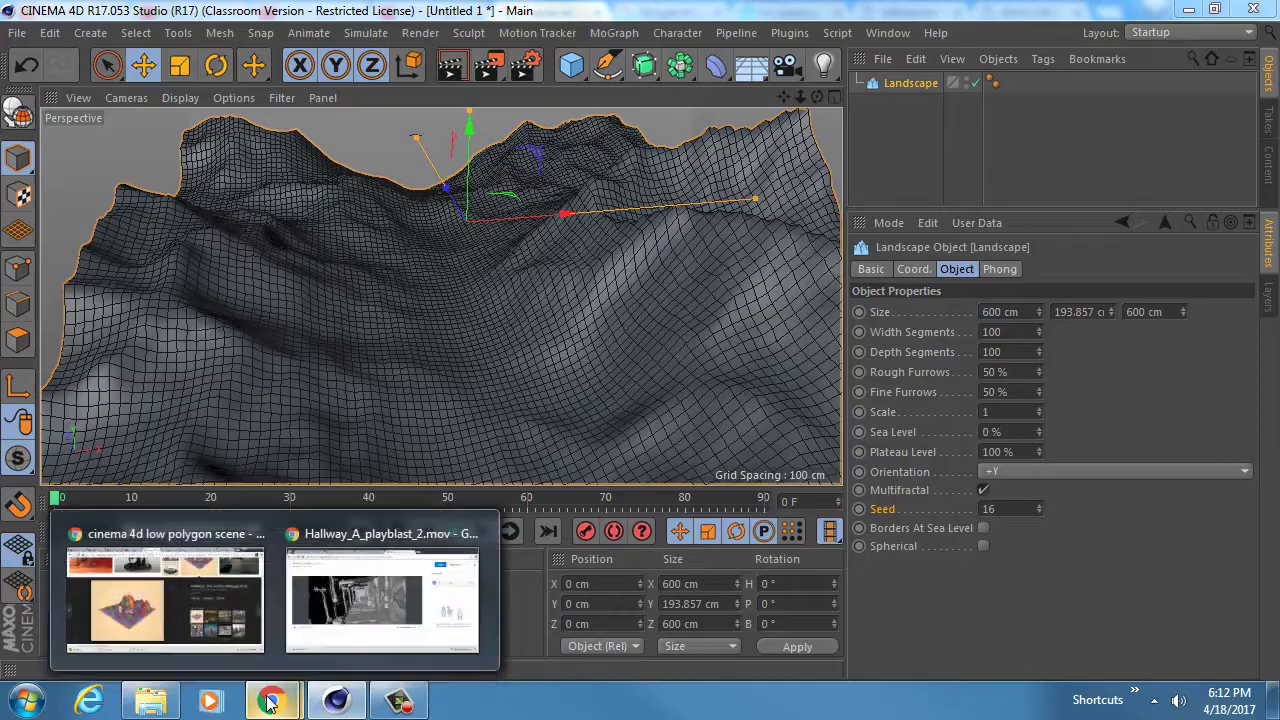
pyautogui.click(157, 580)
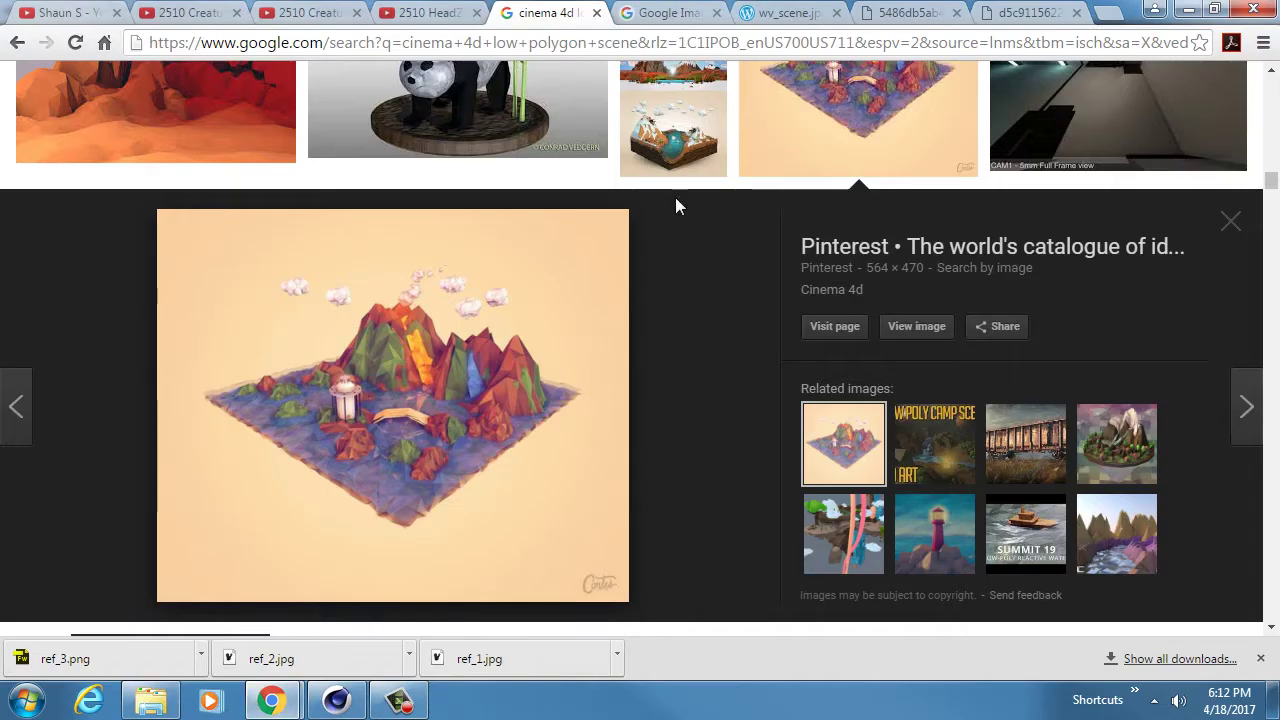
pyautogui.click(831, 120)
pyautogui.click(197, 472)
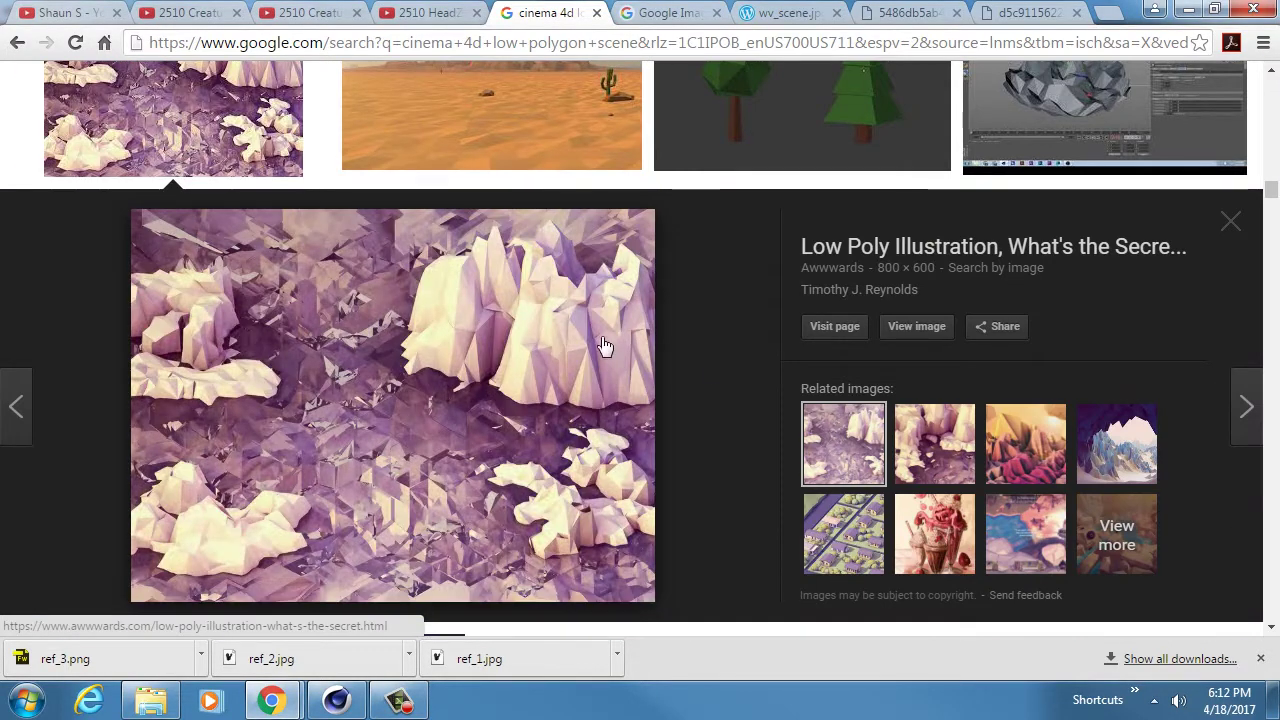
# - Compare the bridge, campfire and canyon references, then return to Cinema 4D
pyautogui.click(786, 14)
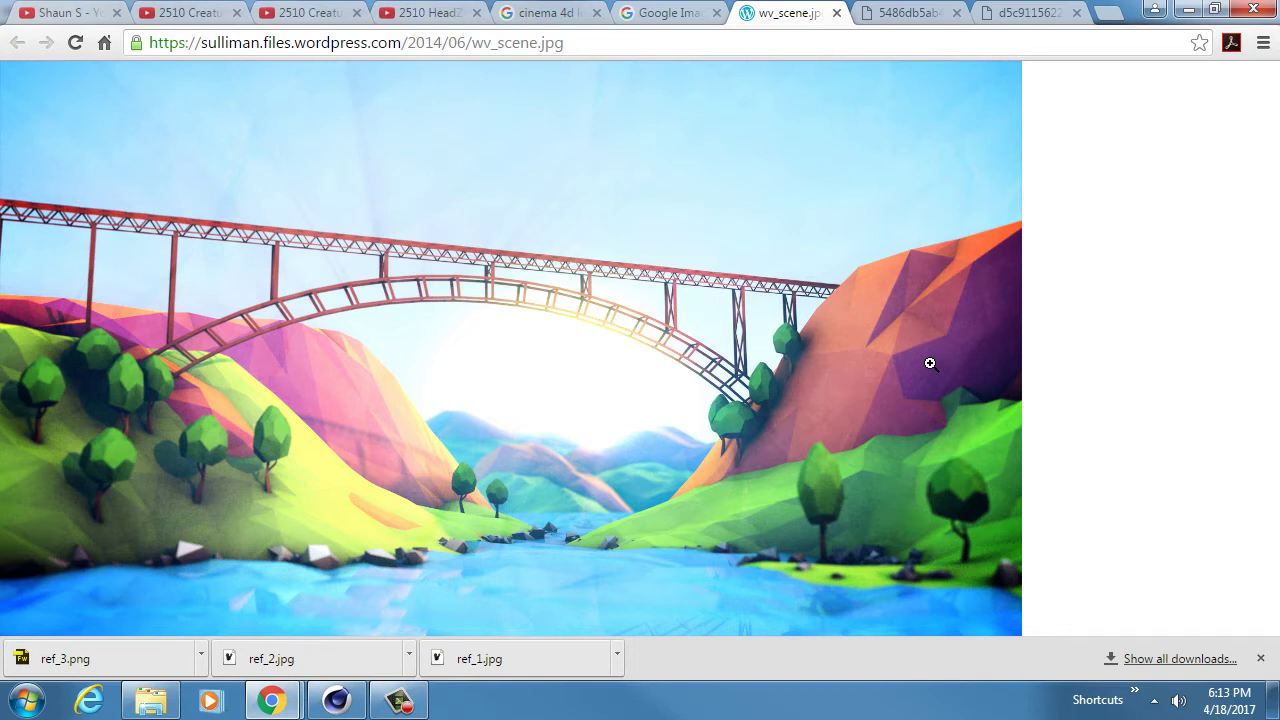
pyautogui.click(900, 12)
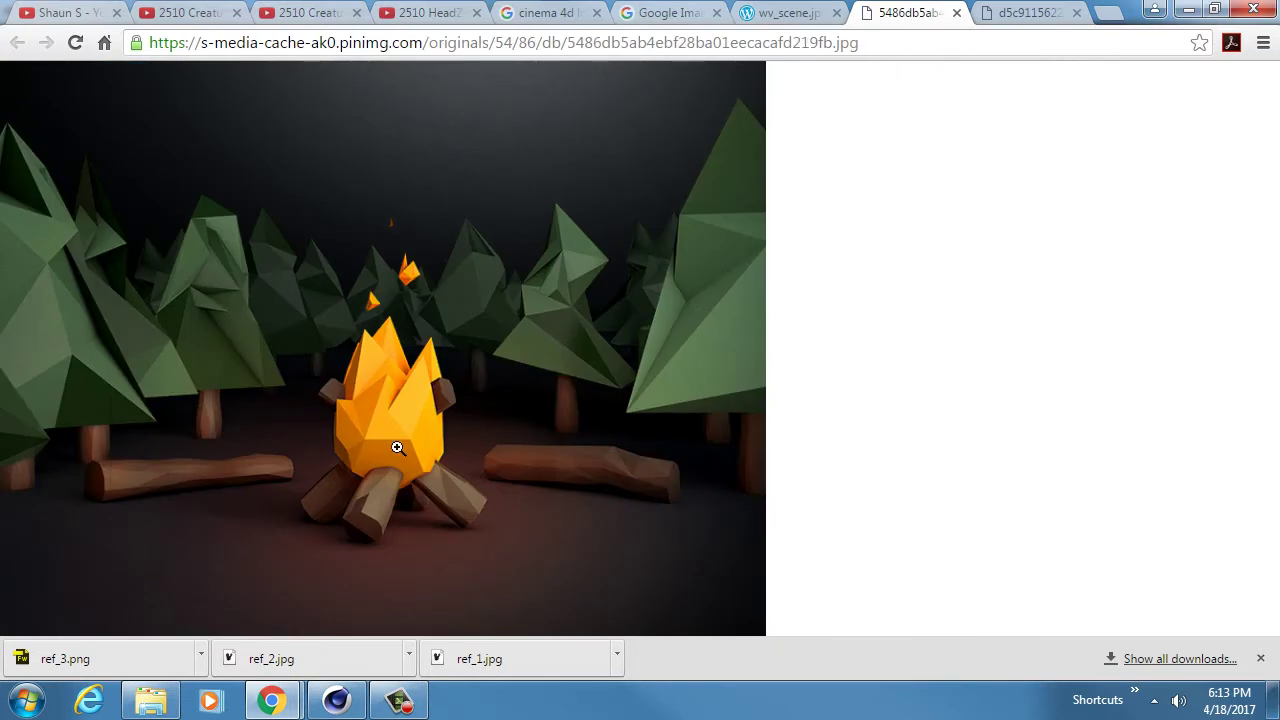
pyautogui.click(1020, 12)
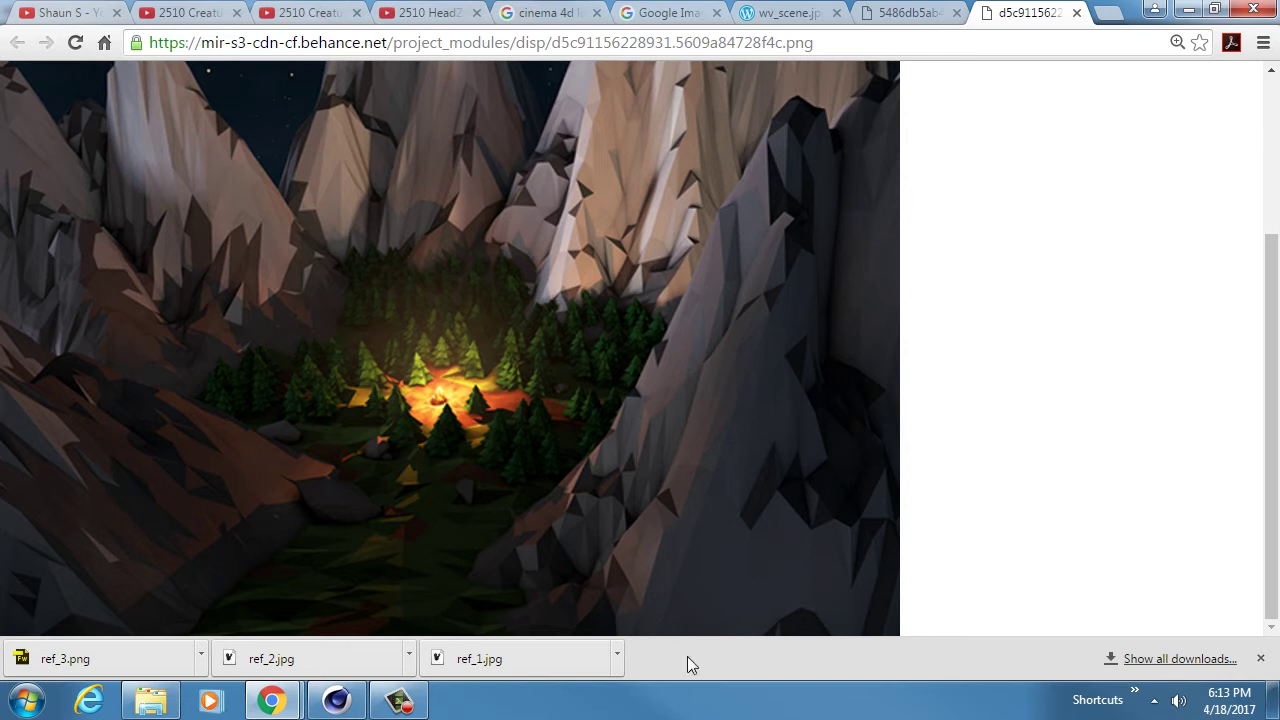
pyautogui.click(338, 700)
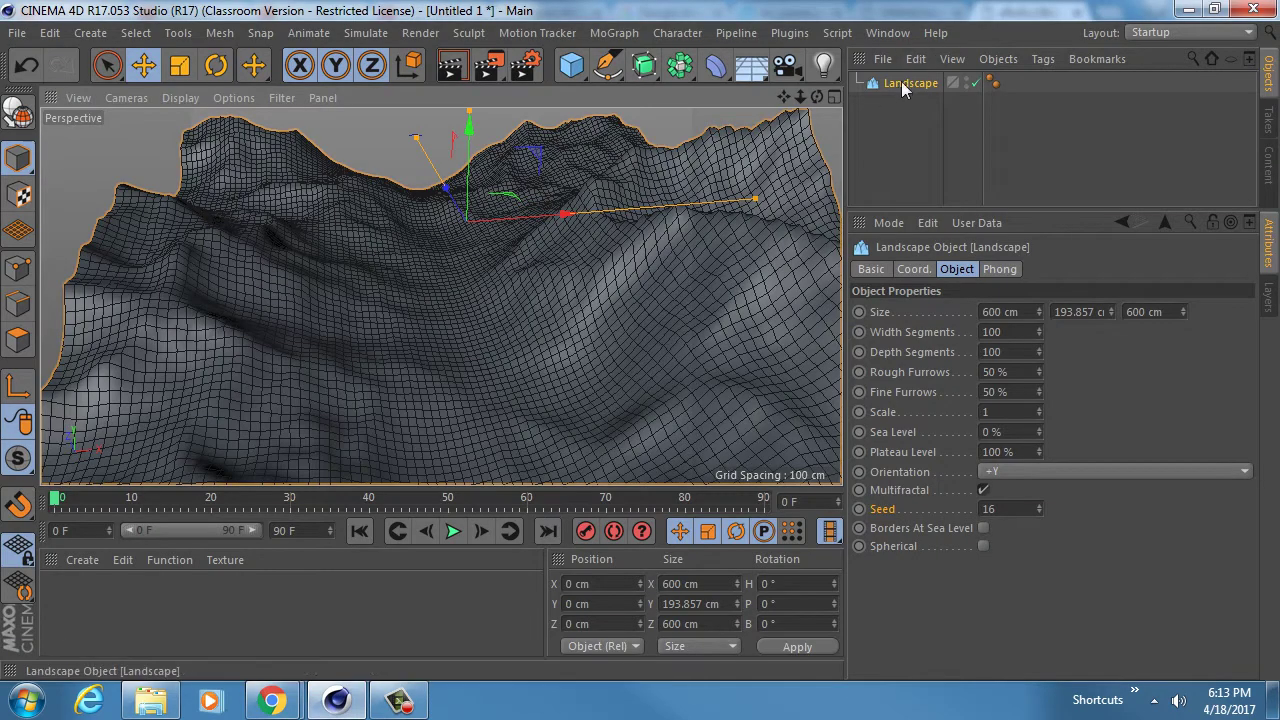
# - Duplicate the Landscape, group the copy under a null named OLD, and reselect the original
pyautogui.keyDown('ctrl'); pyautogui.moveTo(901, 81); pyautogui.dragTo(899, 115); pyautogui.keyUp('ctrl')
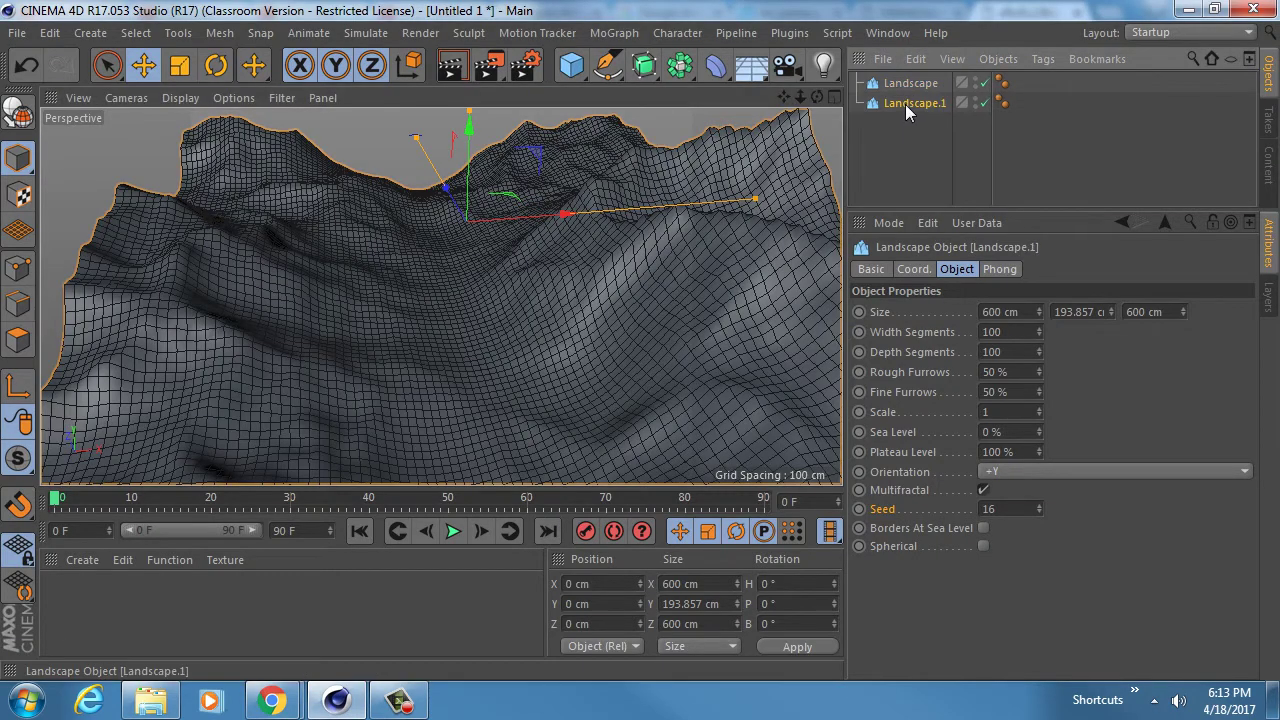
pyautogui.hotkey('alt', 'g')
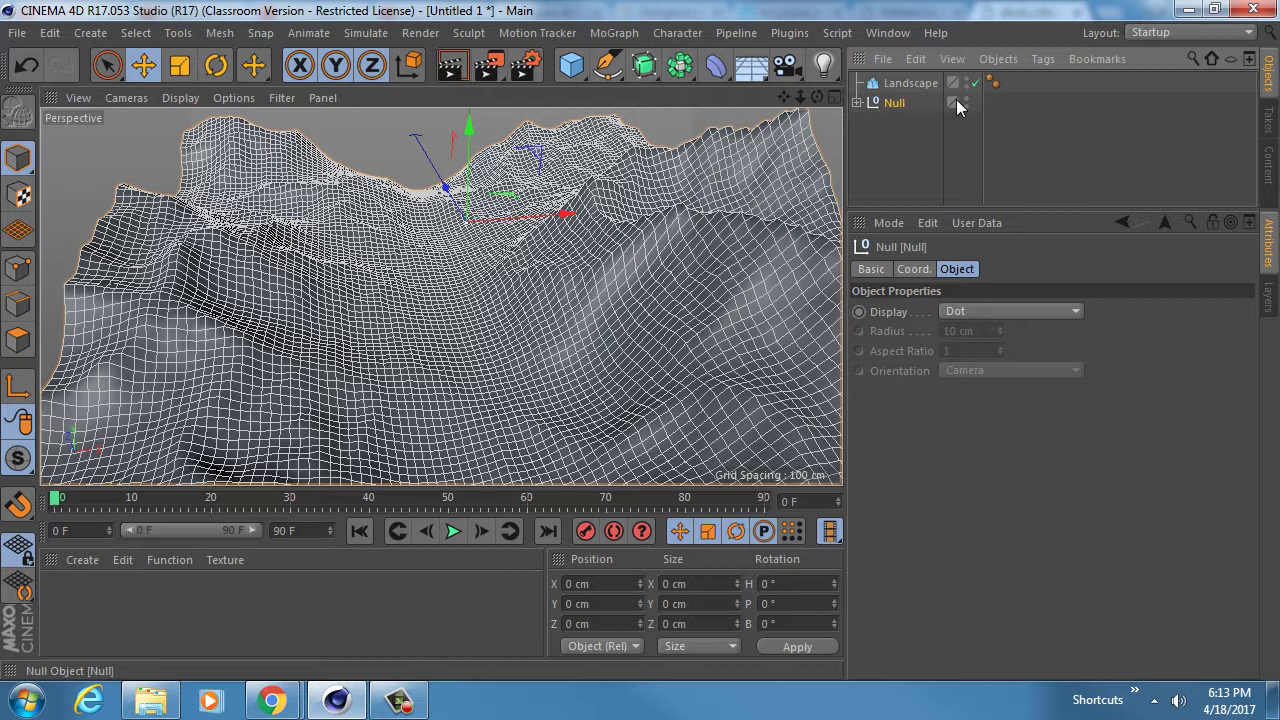
pyautogui.doubleClick(897, 102)
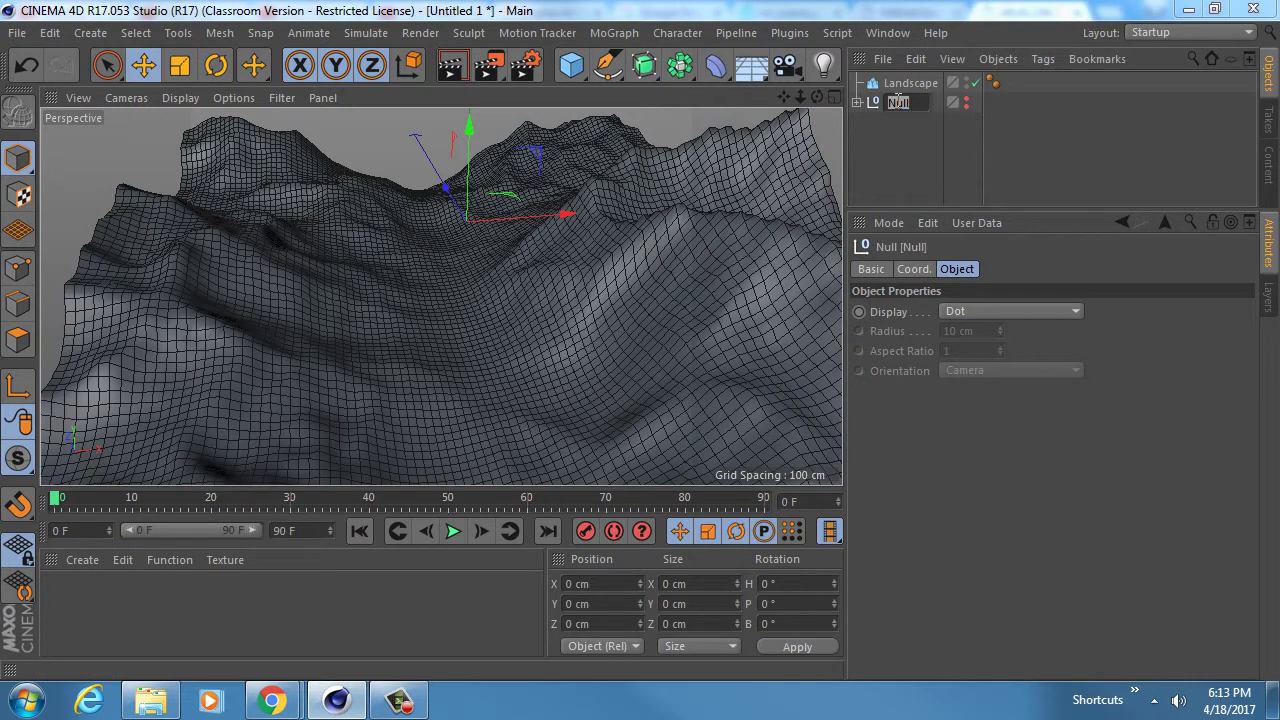
pyautogui.write('OLD')
pyautogui.press('Return')
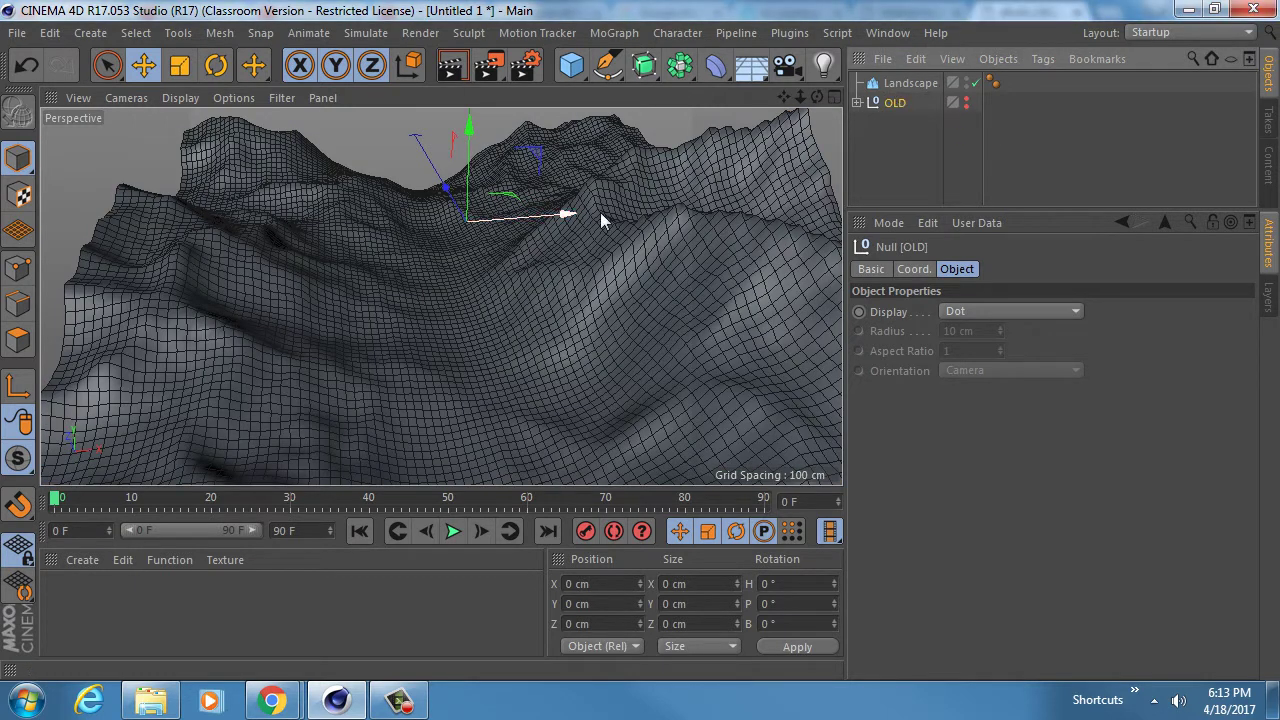
pyautogui.click(911, 80)
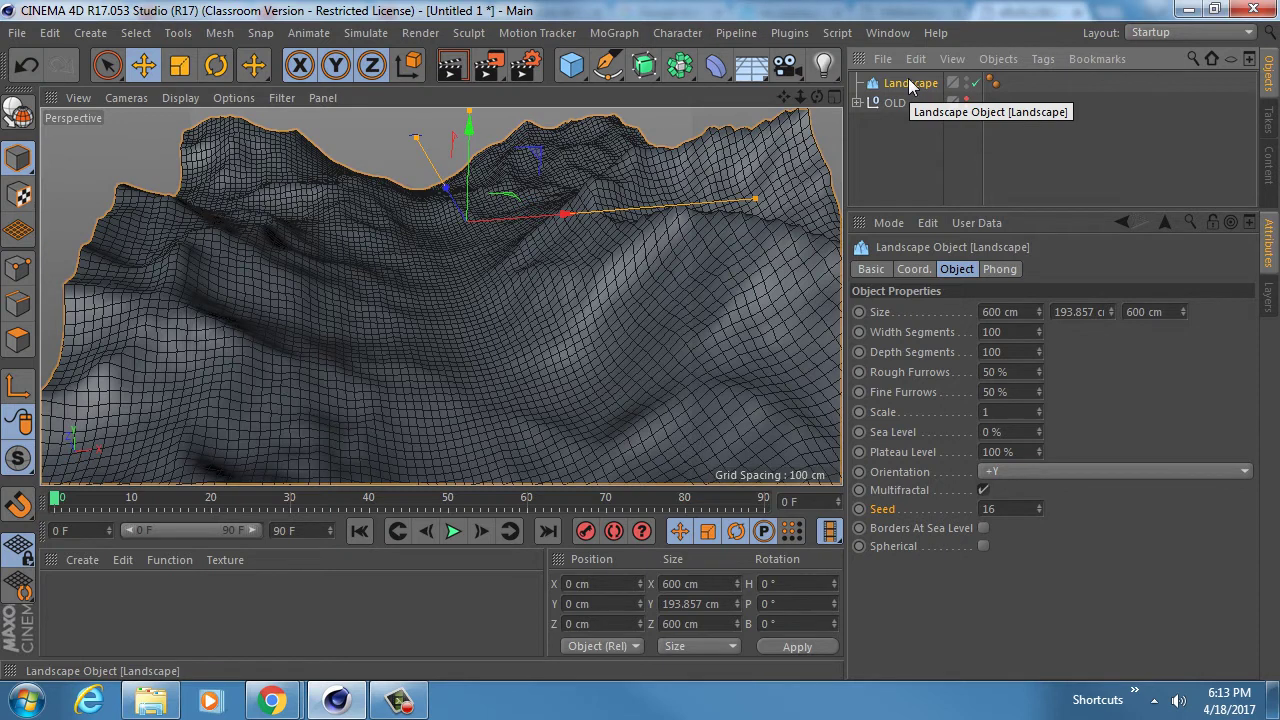
# - Make the Landscape editable and select all its polygons in Polygons mode
pyautogui.press('c')
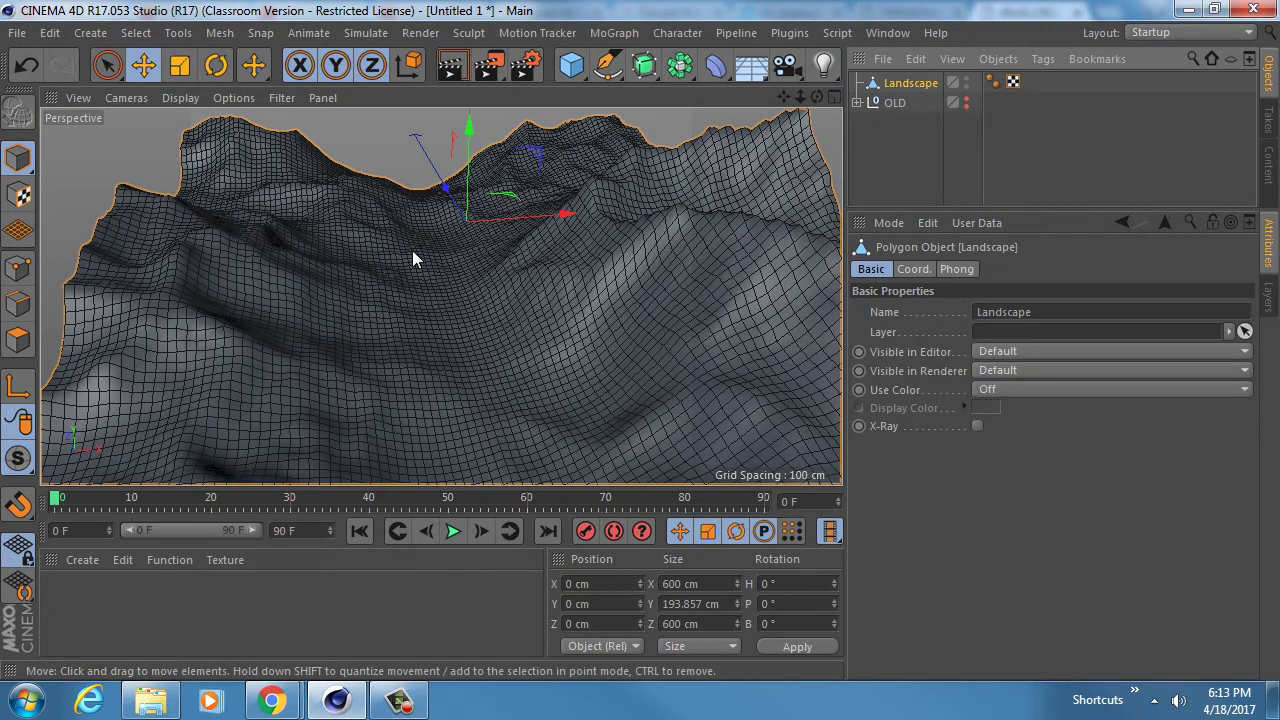
pyautogui.moveTo(412, 250)
pyautogui.keyDown('alt'); pyautogui.mouseDown()
pyautogui.moveTo(447, 254)
pyautogui.moveTo(434, 262)
pyautogui.mouseUp(); pyautogui.keyUp('alt')
pyautogui.click(18, 340)
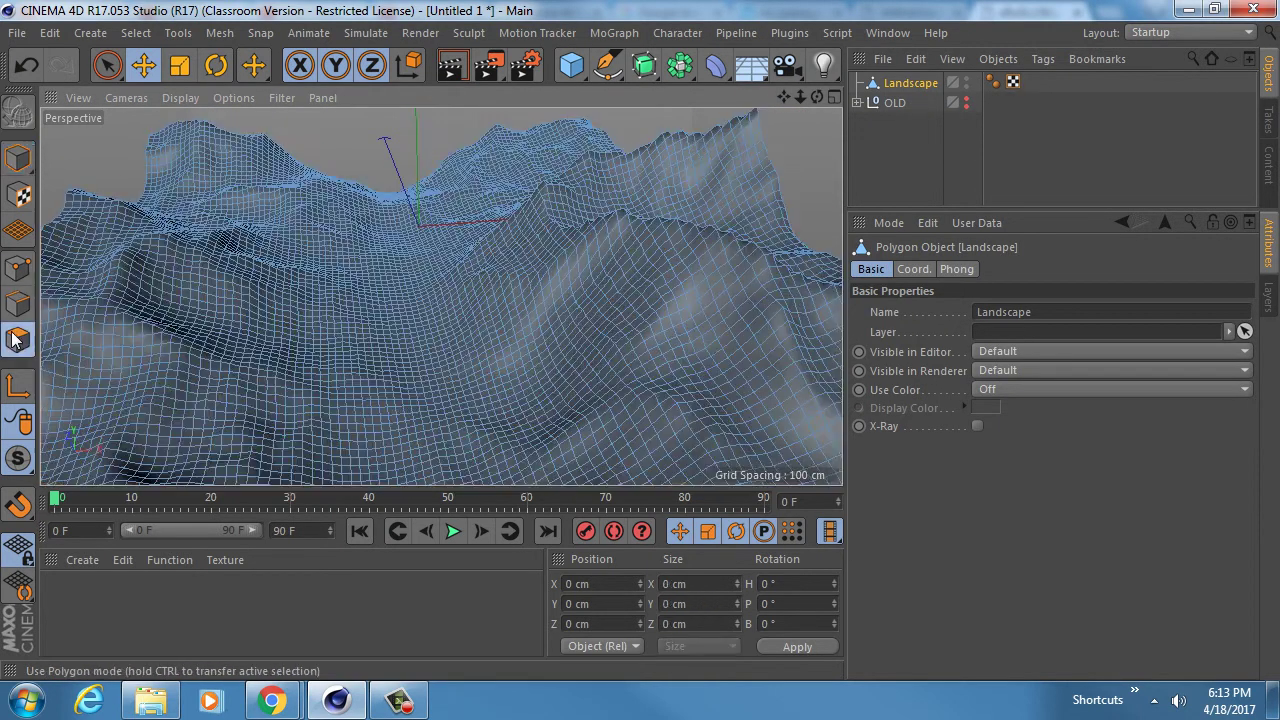
pyautogui.hotkey('ctrl', 'a')
pyautogui.keyDown('alt'); pyautogui.moveTo(349, 309); pyautogui.dragTo(450, 290); pyautogui.keyUp('alt')
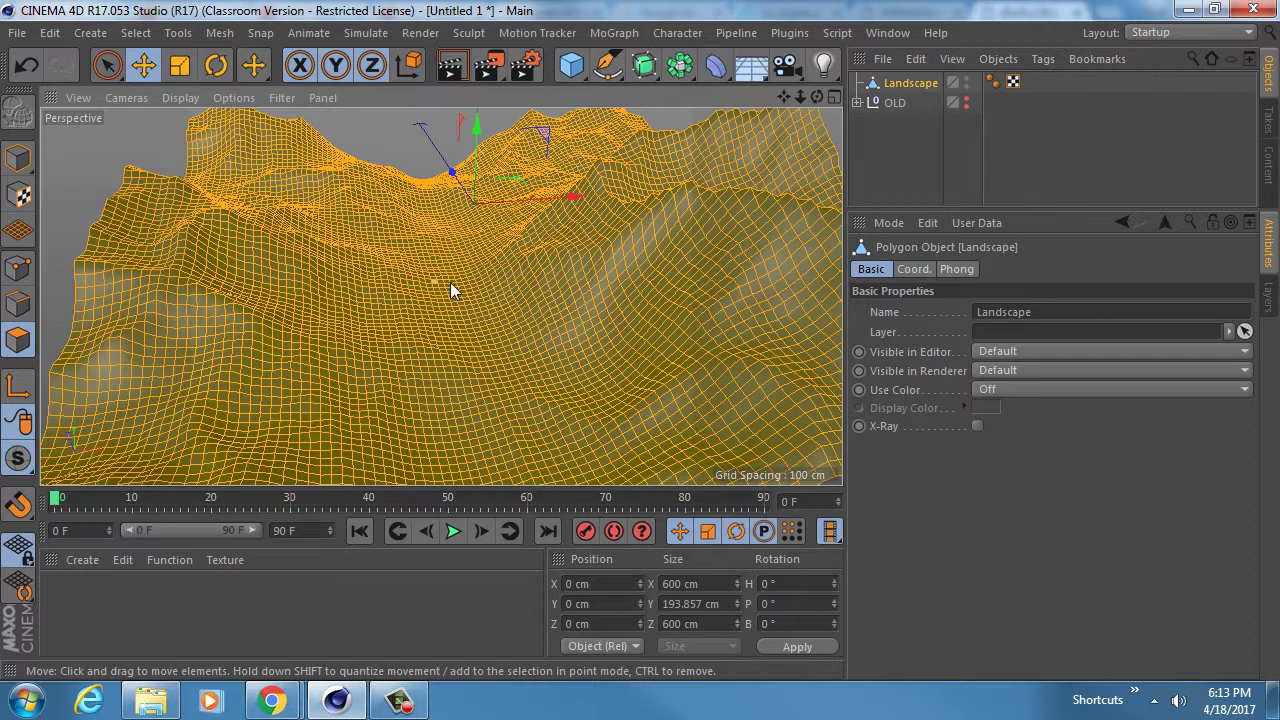
# - Triangulate the selected polygons and orbit to inspect the triangles
pyautogui.press('u')
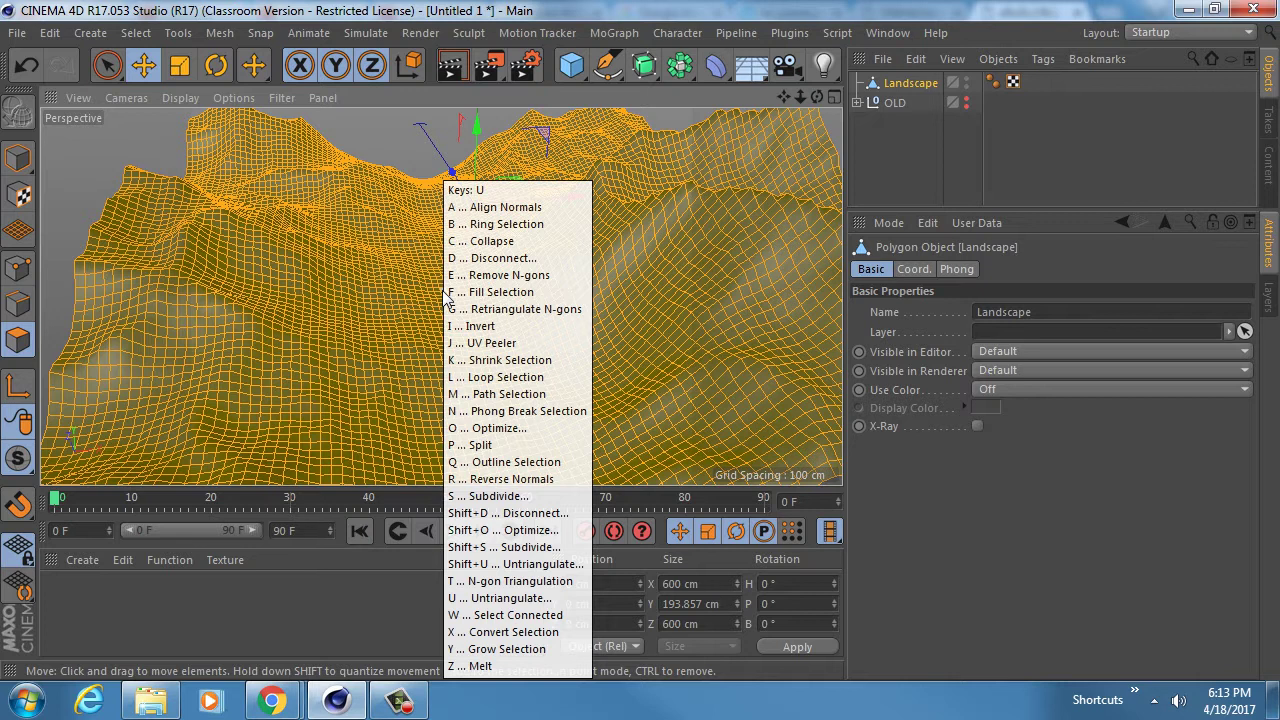
pyautogui.rightClick(414, 291)
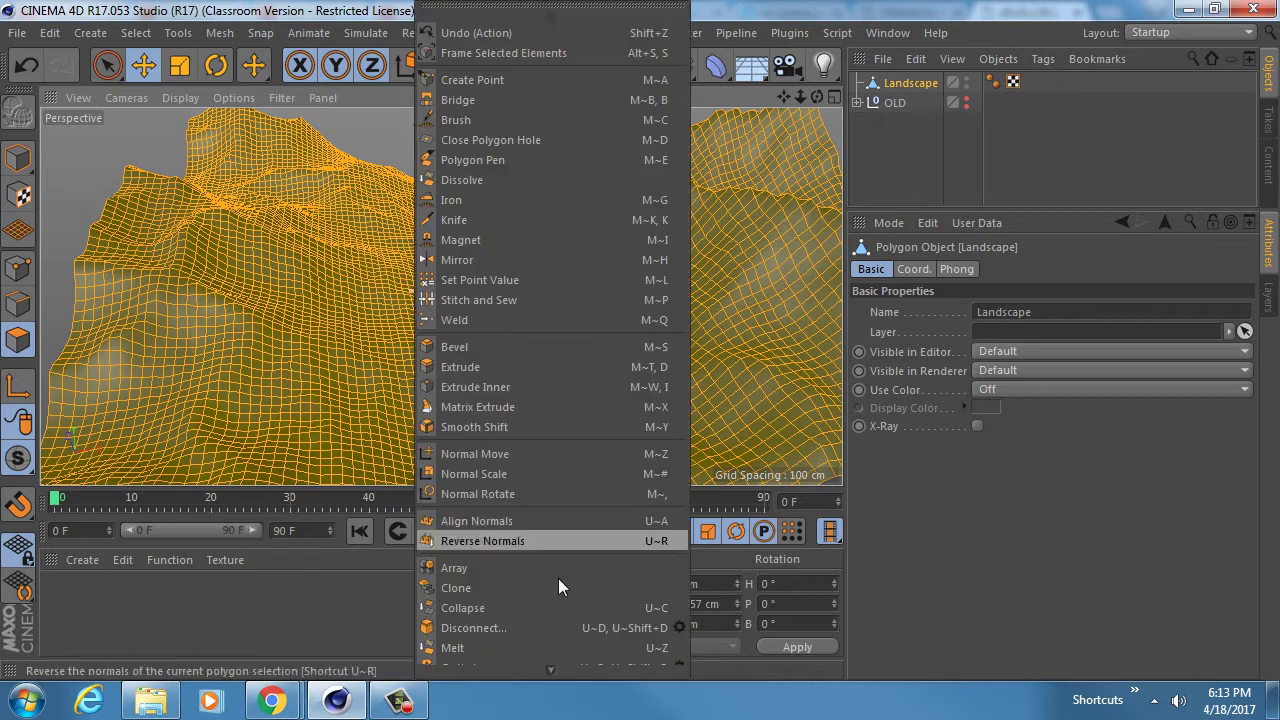
pyautogui.moveTo(553, 662)
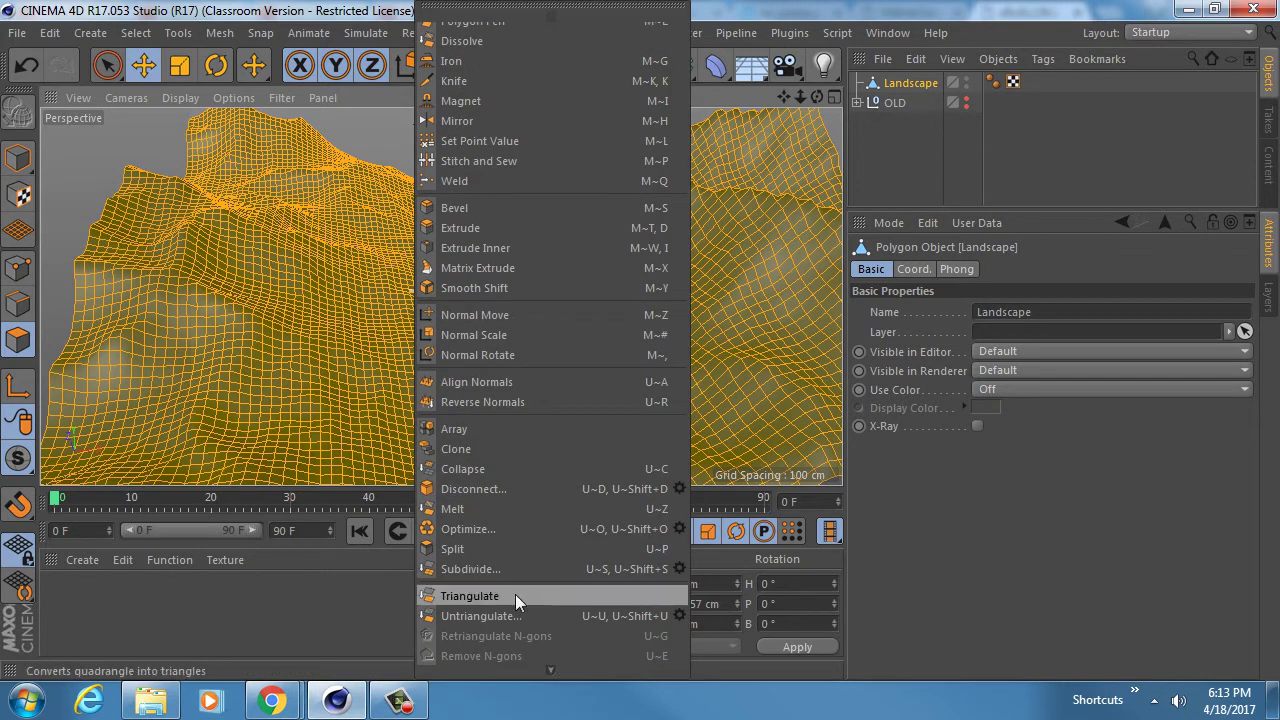
pyautogui.click(460, 594)
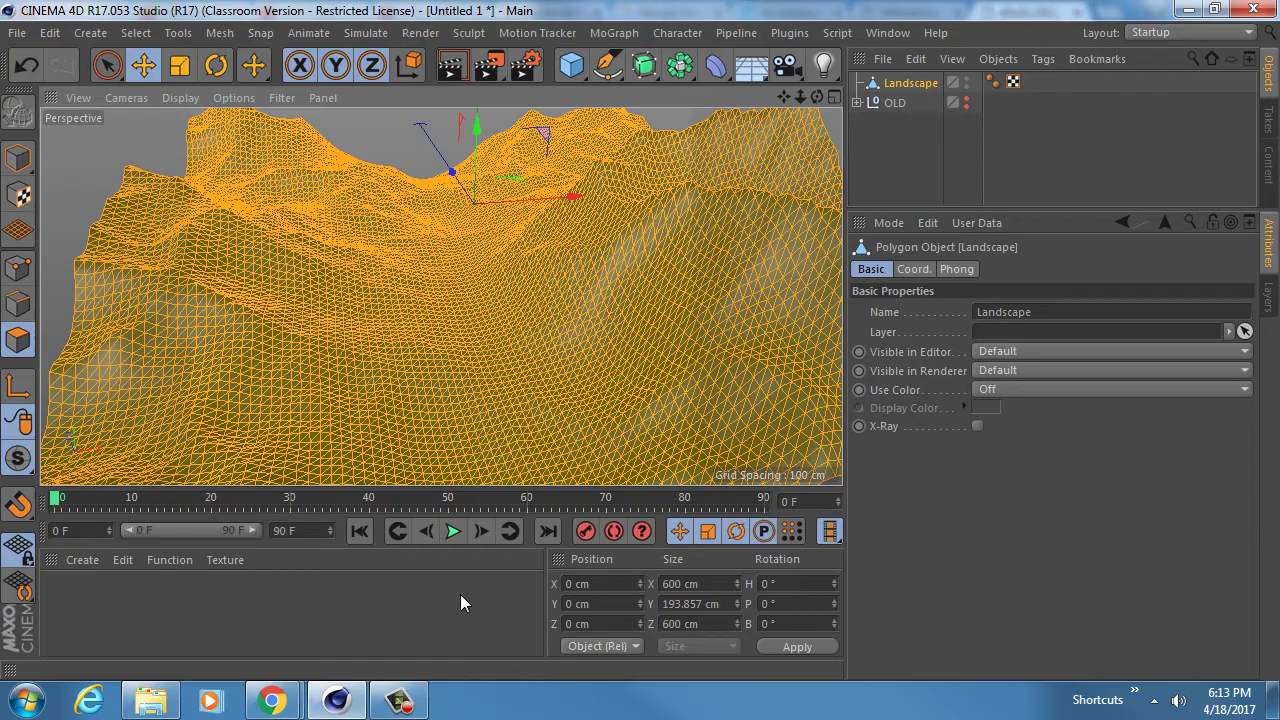
pyautogui.keyDown('alt'); pyautogui.moveTo(440, 352); pyautogui.dragTo(537, 332, button='right'); pyautogui.keyUp('alt')
pyautogui.keyDown('alt'); pyautogui.moveTo(426, 353); pyautogui.dragTo(399, 251); pyautogui.keyUp('alt')
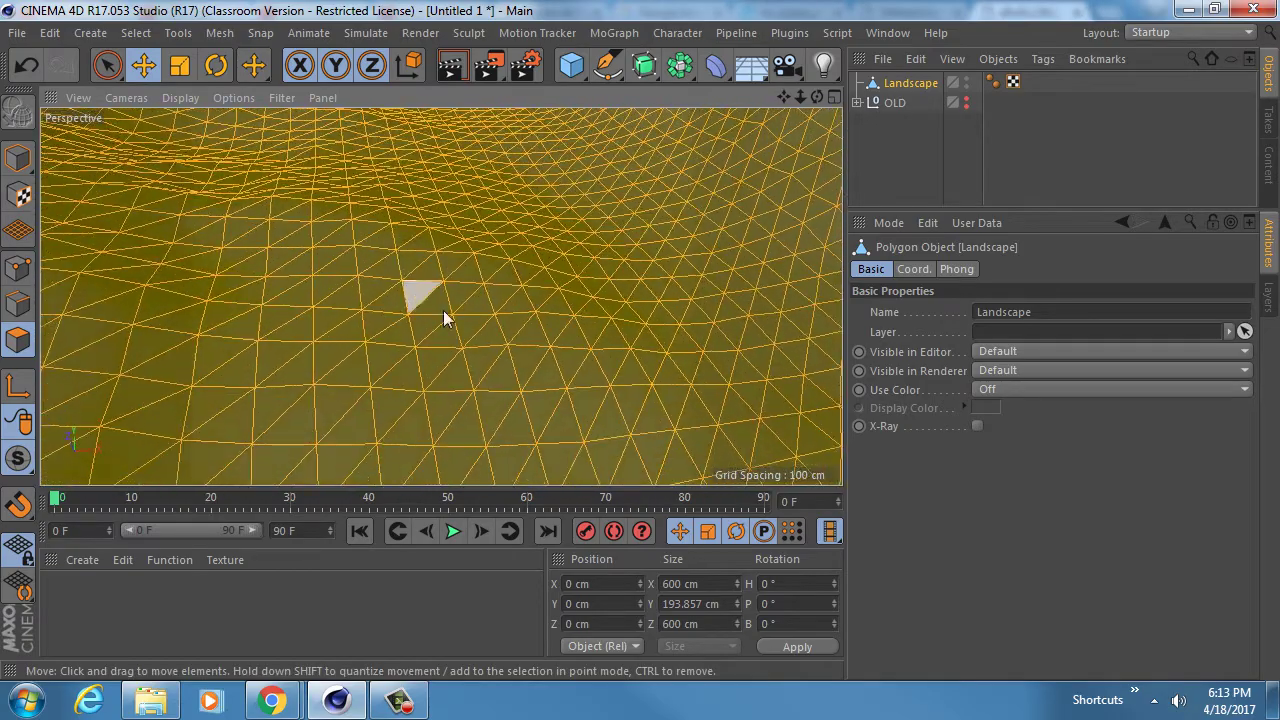
pyautogui.scroll(6, 443, 312)
pyautogui.moveTo(433, 316)
pyautogui.keyDown('alt'); pyautogui.mouseDown()
pyautogui.moveTo(443, 220)
pyautogui.moveTo(433, 298)
pyautogui.mouseUp(); pyautogui.keyUp('alt')
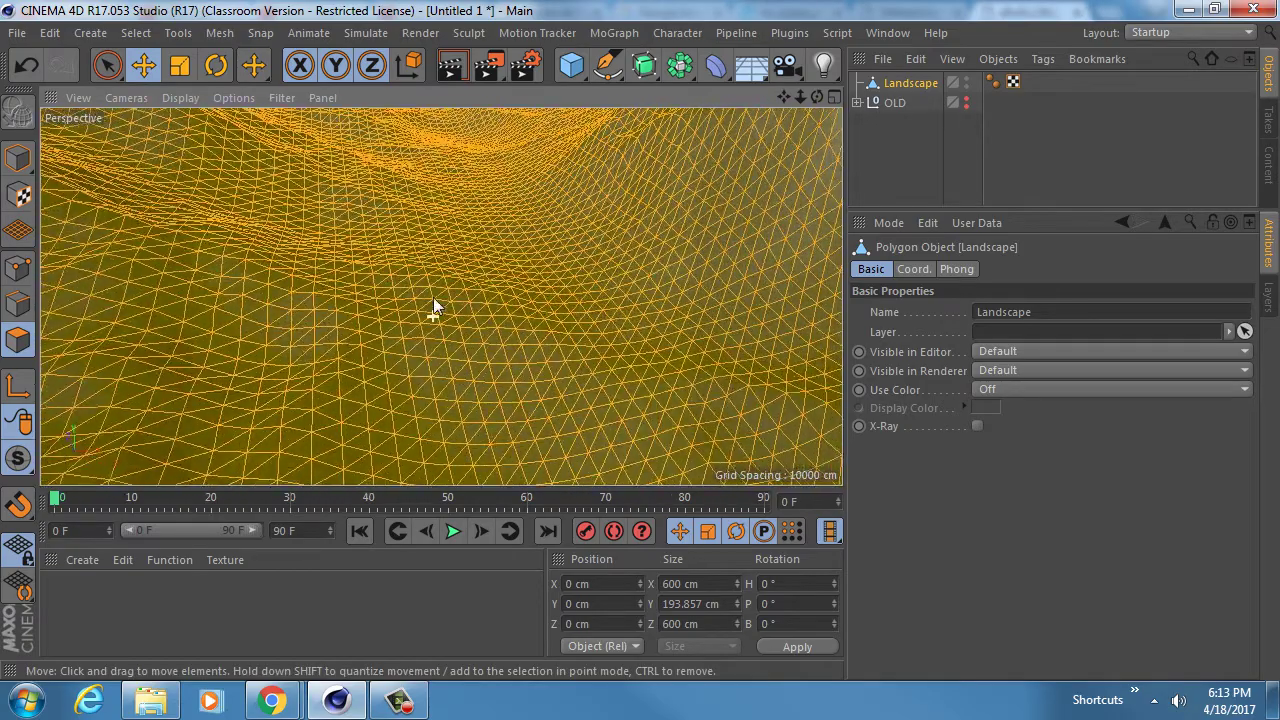
pyautogui.keyDown('alt'); pyautogui.moveTo(479, 303); pyautogui.dragTo(386, 306, button='right'); pyautogui.keyUp('alt')
pyautogui.keyDown('alt'); pyautogui.moveTo(430, 370); pyautogui.dragTo(441, 333); pyautogui.keyUp('alt')
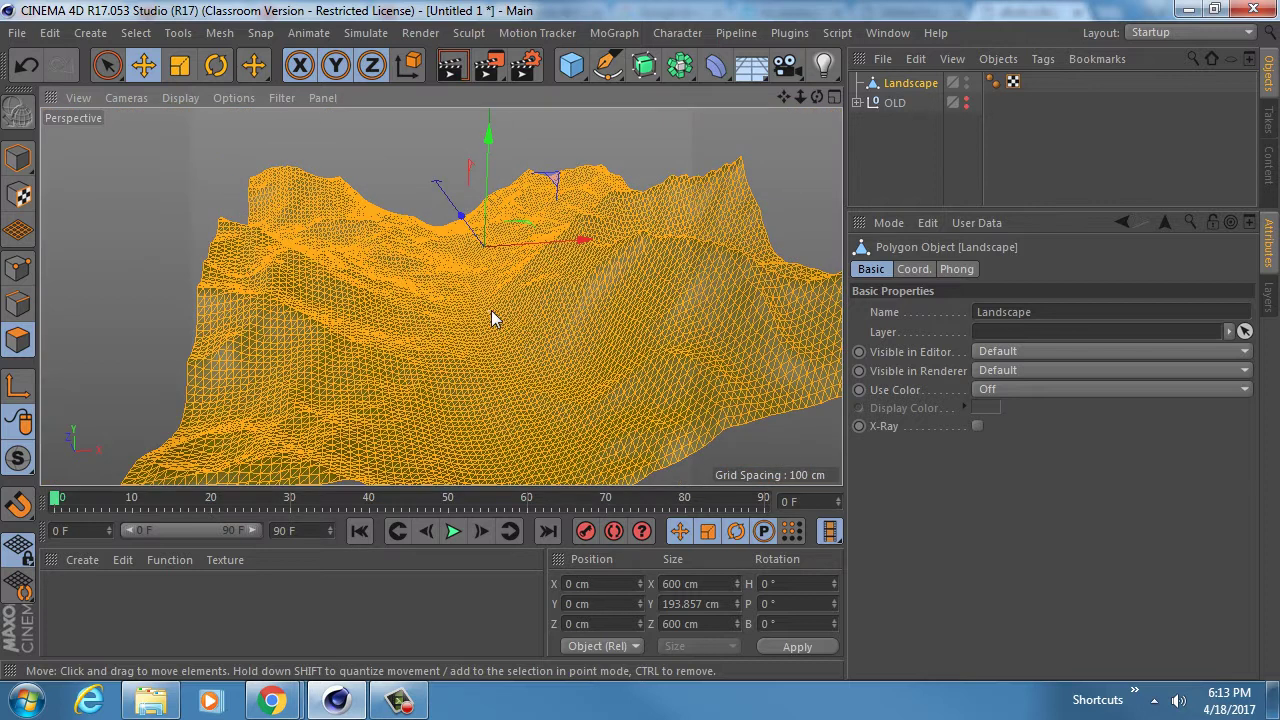
# - Undo back to the procedural Landscape and set Width and Depth Segments to 50
pyautogui.hotkey('ctrl', 'z')
pyautogui.hotkey('ctrl', 'z')
pyautogui.hotkey('ctrl', 'z')
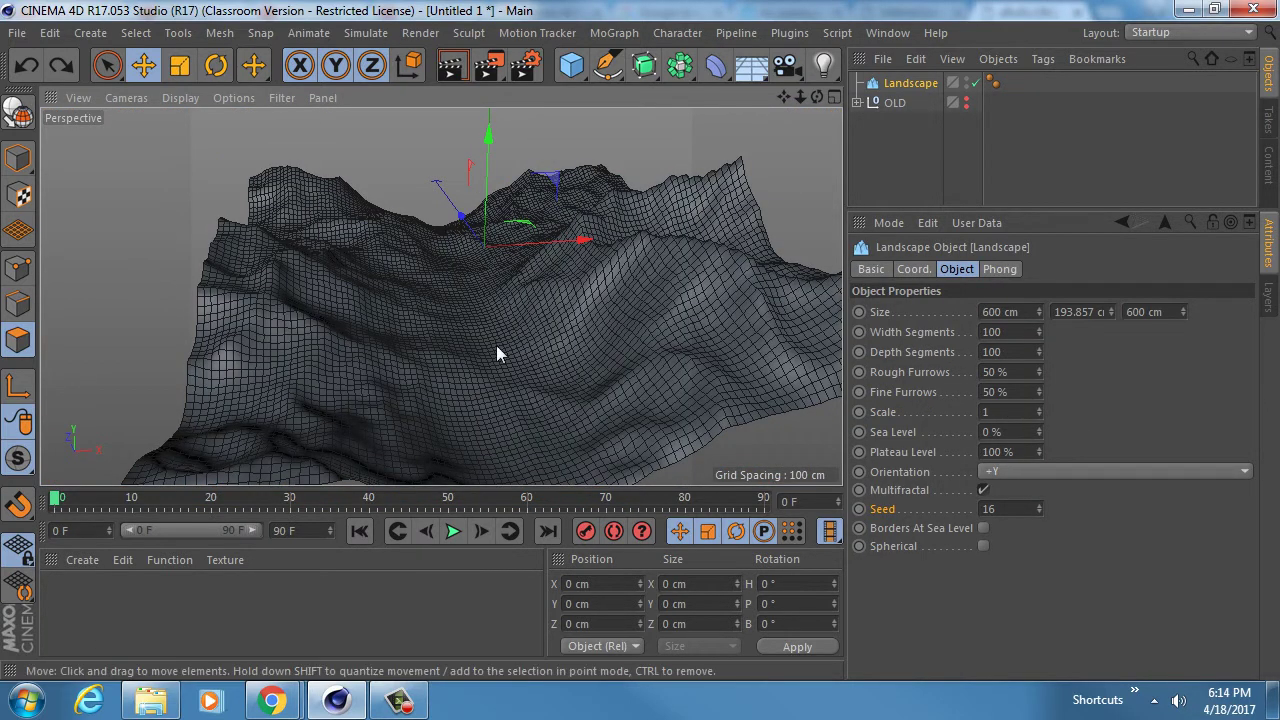
pyautogui.keyDown('alt'); pyautogui.moveTo(496, 345); pyautogui.dragTo(622, 366); pyautogui.keyUp('alt')
pyautogui.moveTo(1027, 332); pyautogui.dragTo(964, 330)
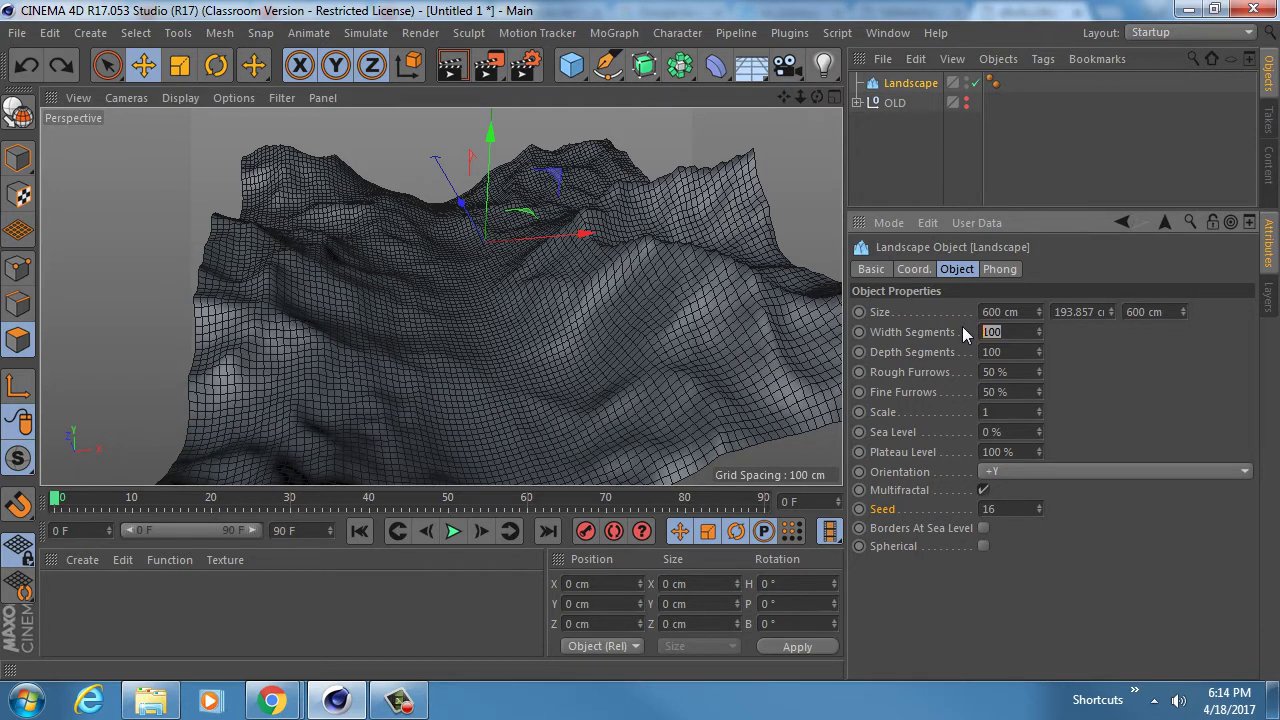
pyautogui.write('50')
pyautogui.press('Tab')
pyautogui.write('50')
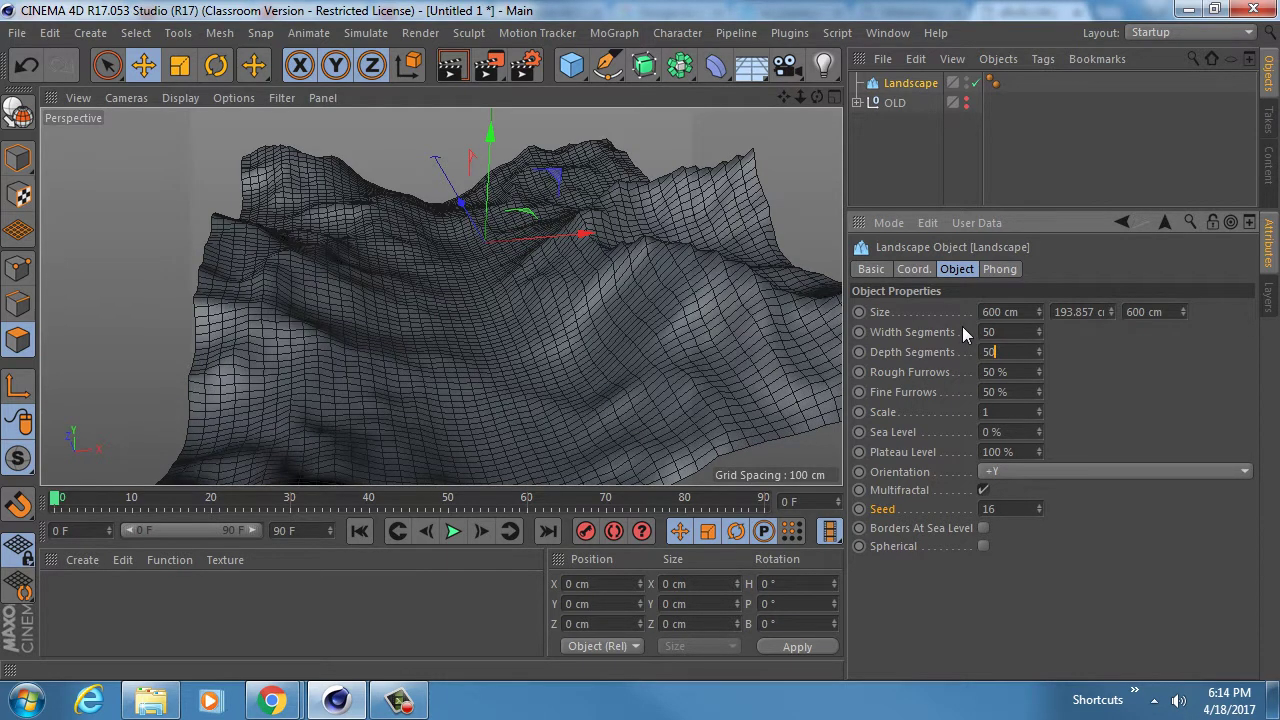
pyautogui.press('Tab')
# - Inspect the coarser 50 × 50 terrain mesh from several angles
pyautogui.scroll(3, 476, 305)
pyautogui.keyDown('alt'); pyautogui.moveTo(476, 305); pyautogui.dragTo(510, 311, button='right'); pyautogui.keyUp('alt')
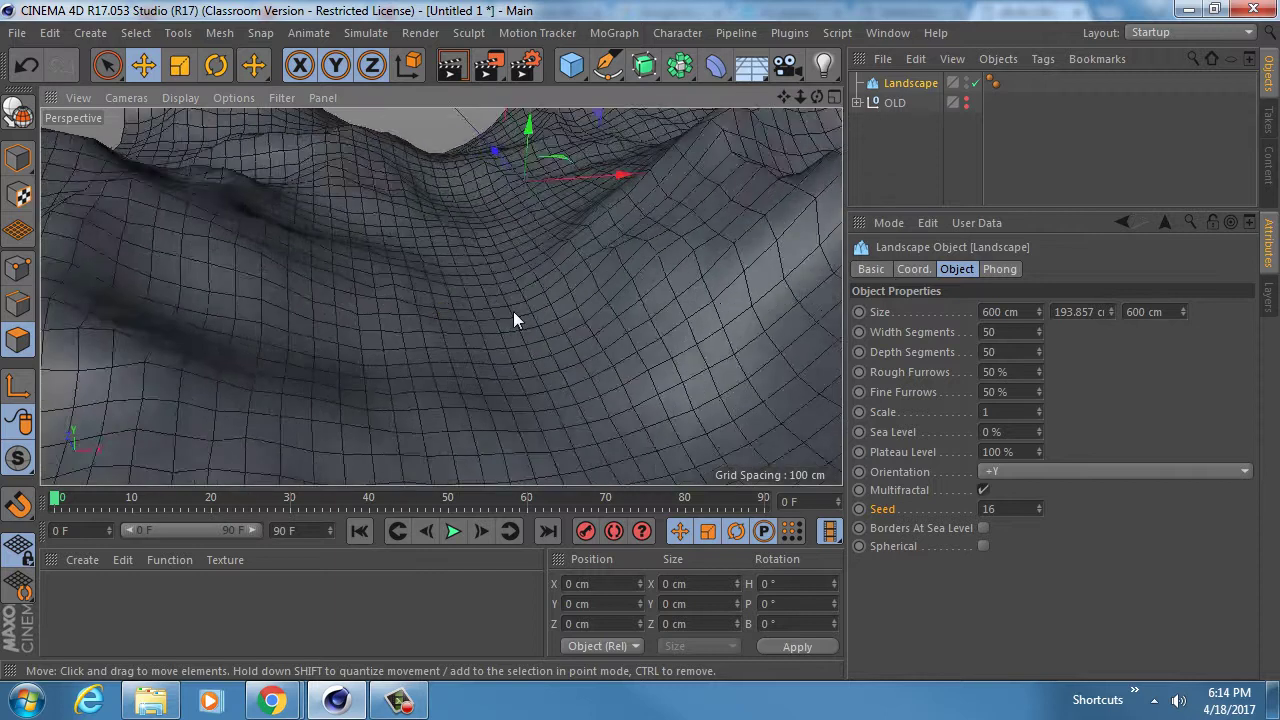
pyautogui.keyDown('alt'); pyautogui.moveTo(509, 311); pyautogui.dragTo(527, 372); pyautogui.keyUp('alt')
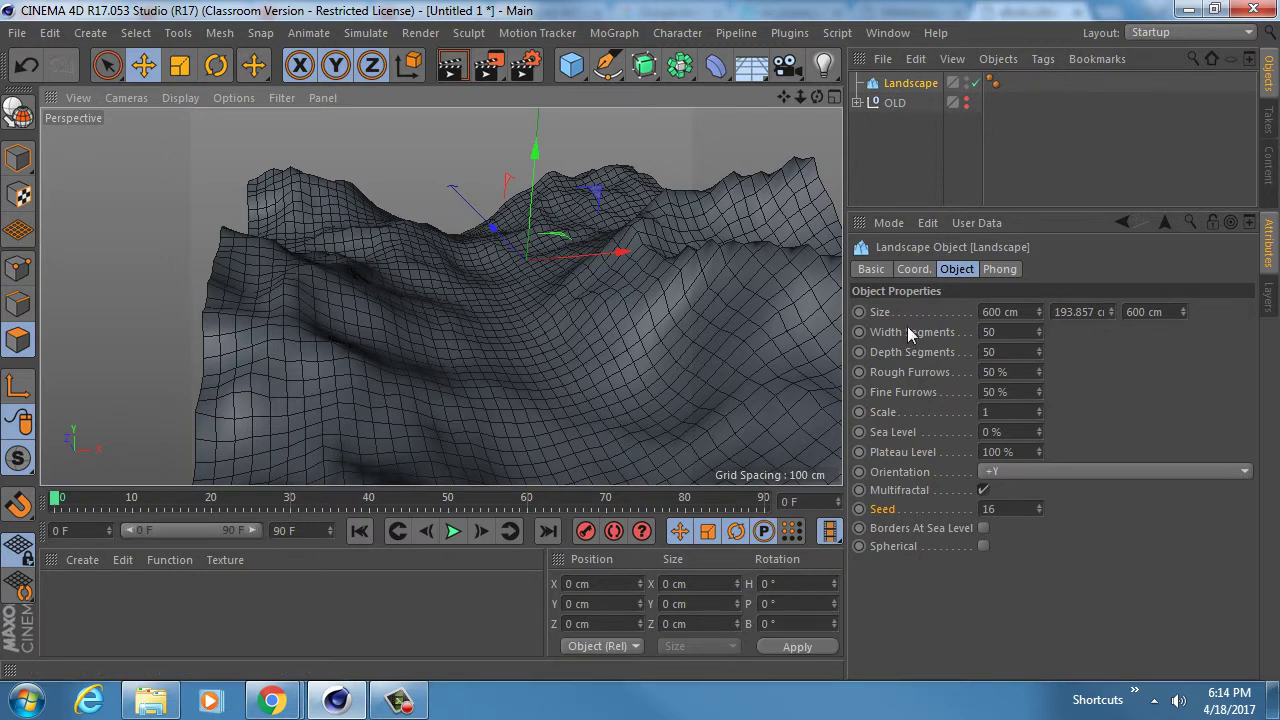
pyautogui.click(950, 333)
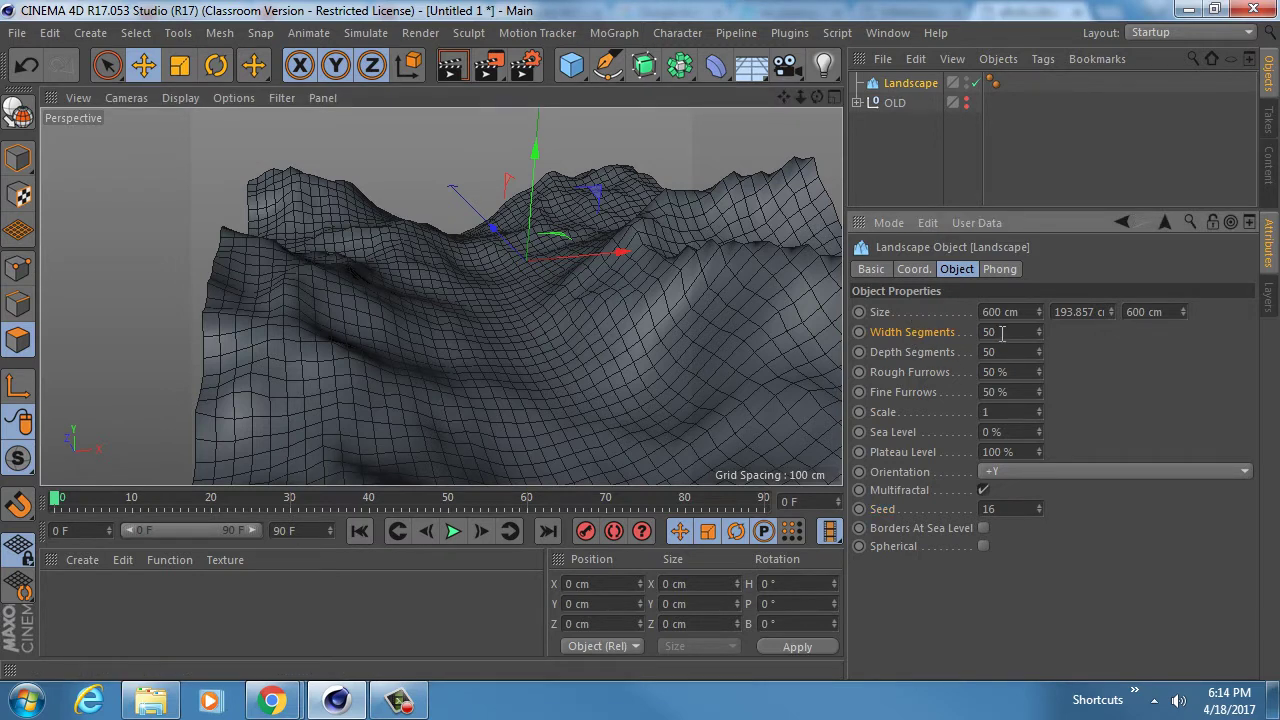
pyautogui.keyDown('alt'); pyautogui.moveTo(428, 335); pyautogui.dragTo(381, 313); pyautogui.keyUp('alt')
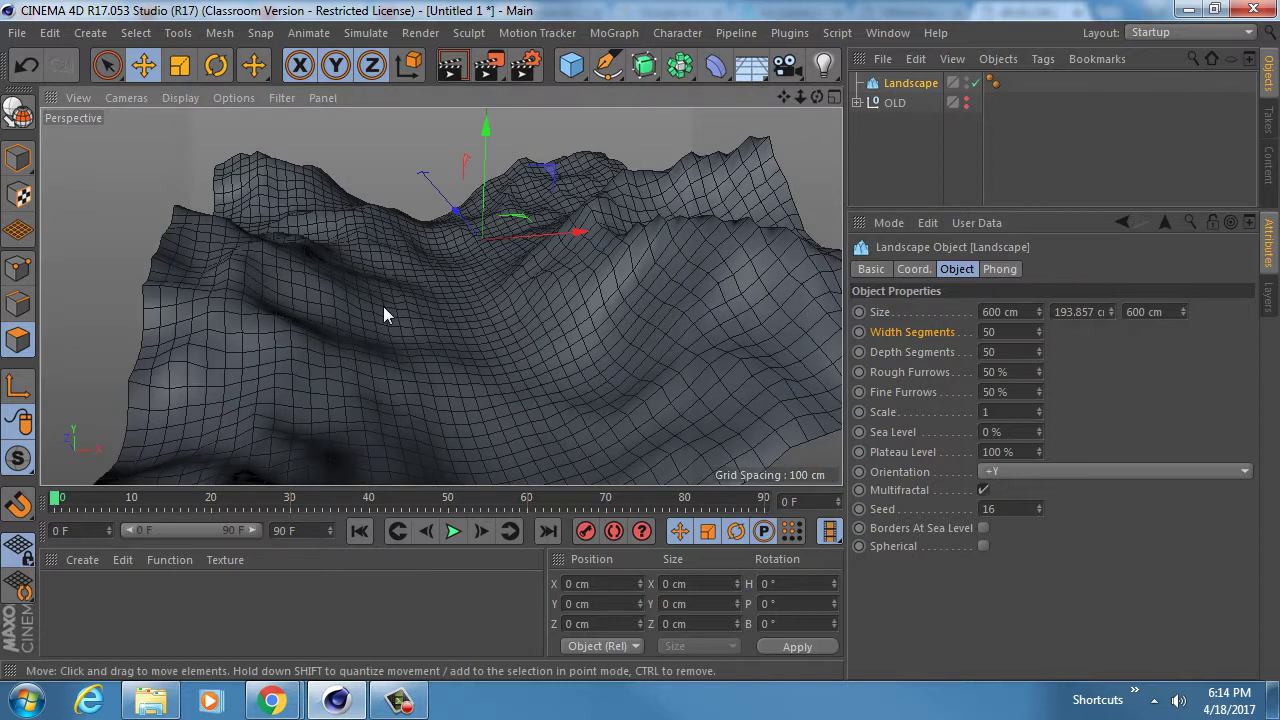
# - Make the 50-segment Landscape editable, triangulate all its polygons, and add a Camera
pyautogui.press('c')
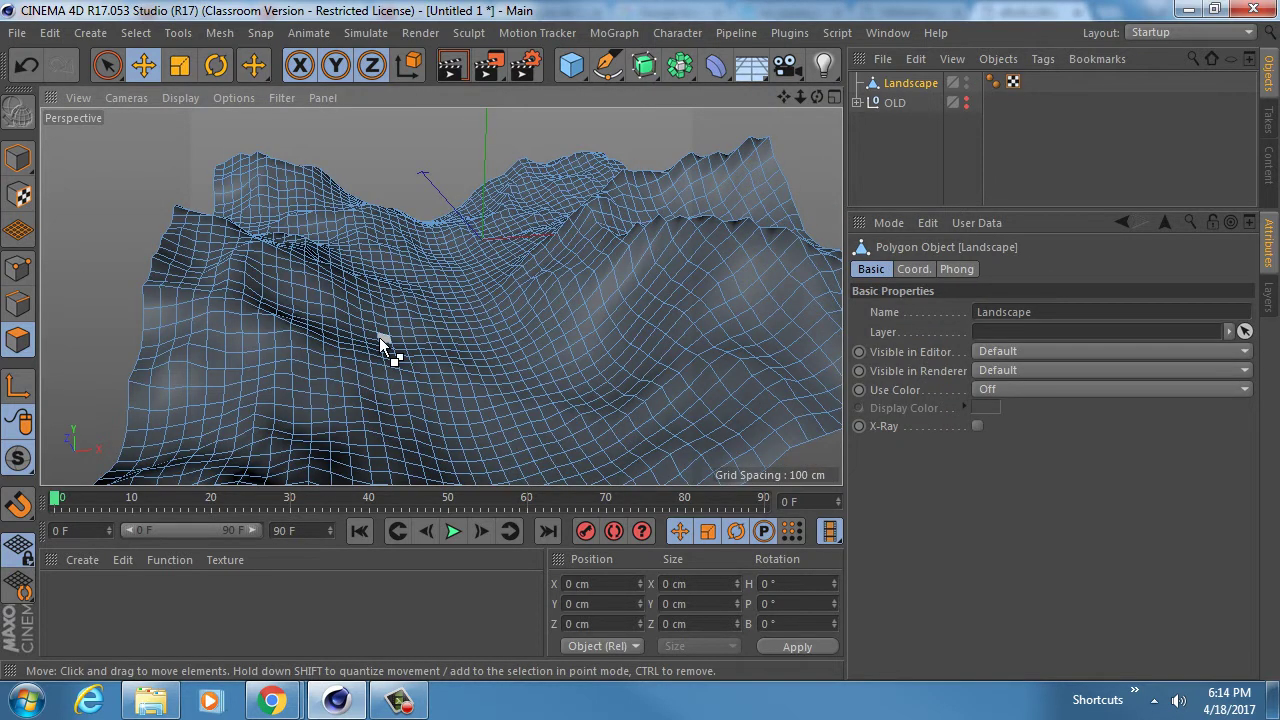
pyautogui.hotkey('ctrl', 'a')
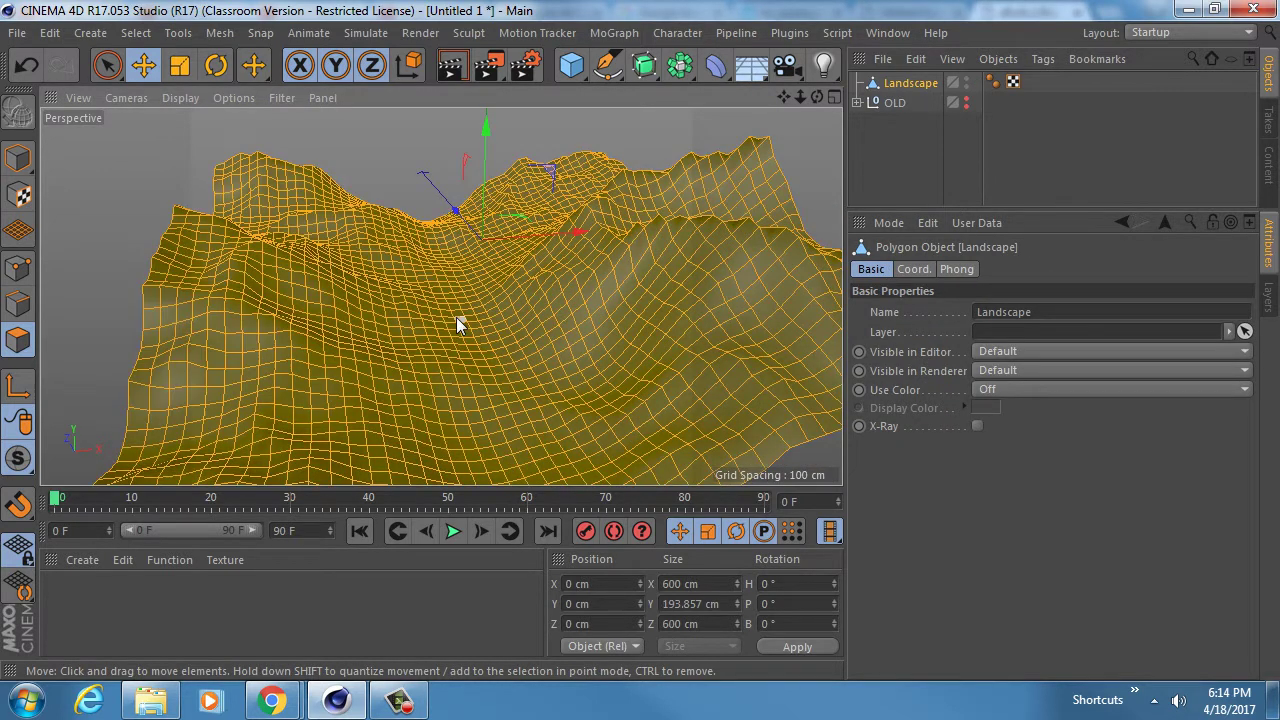
pyautogui.rightClick(456, 317)
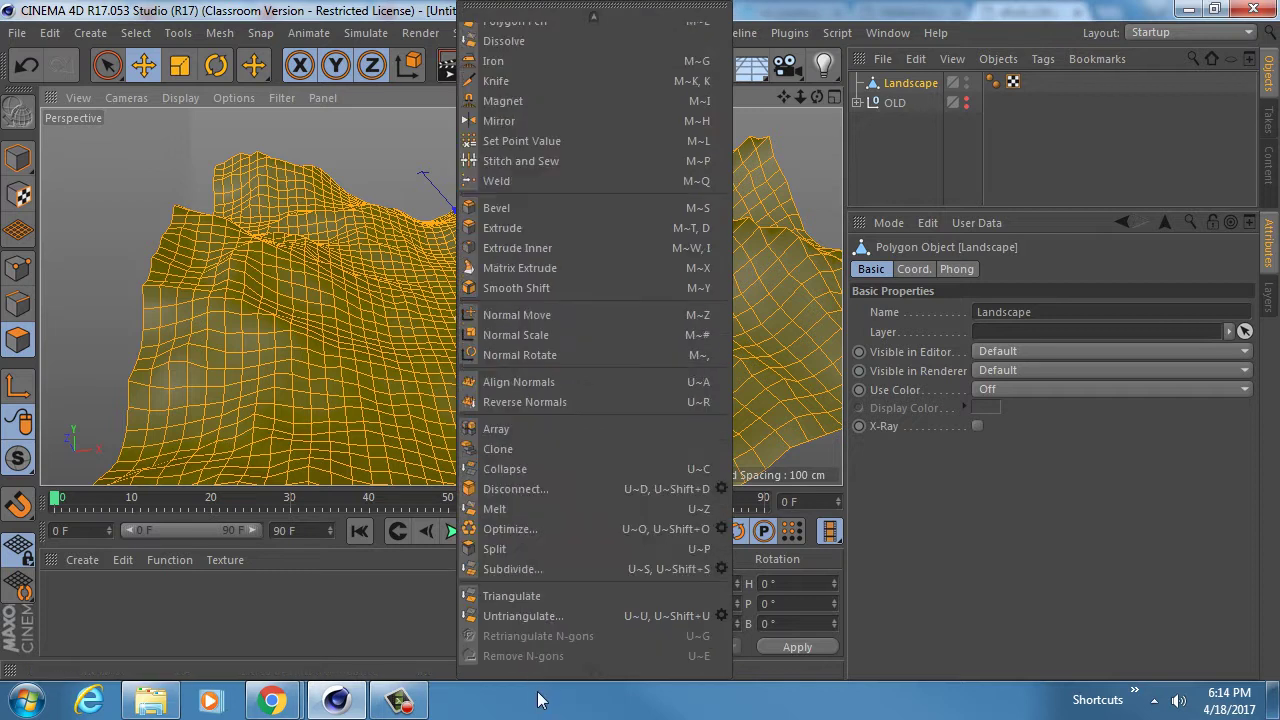
pyautogui.click(530, 596)
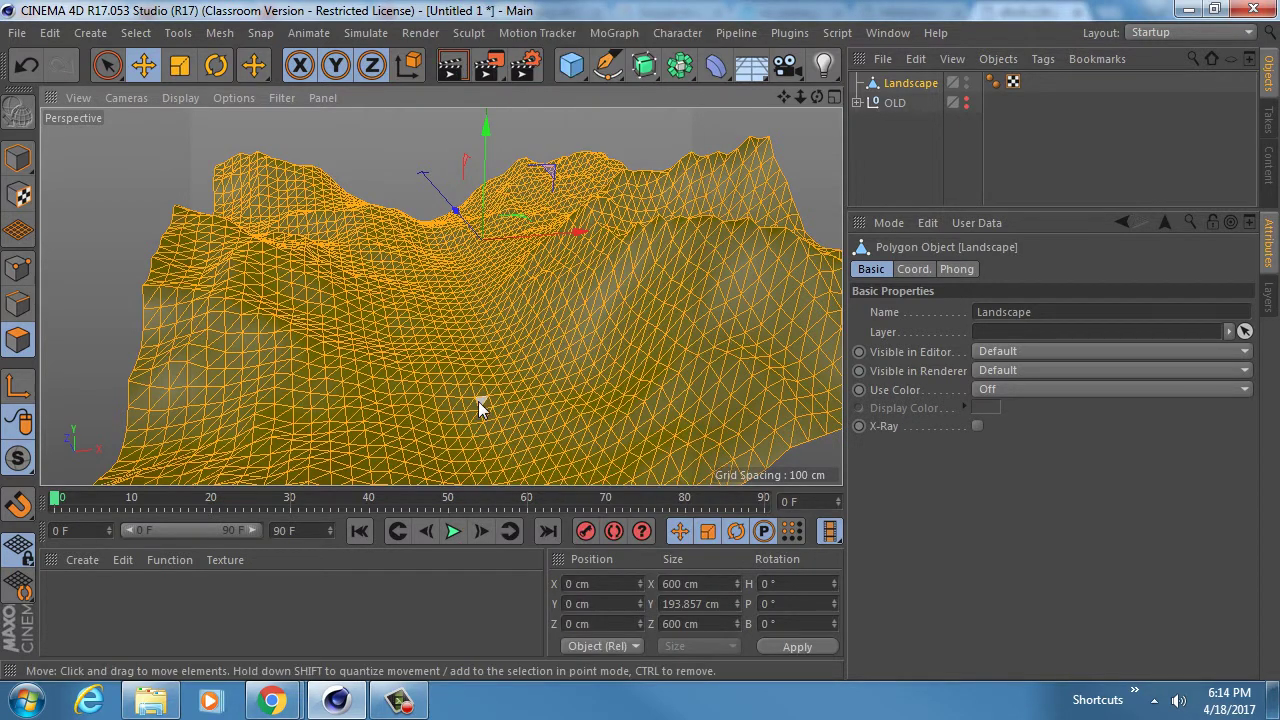
pyautogui.scroll(3, 452, 340)
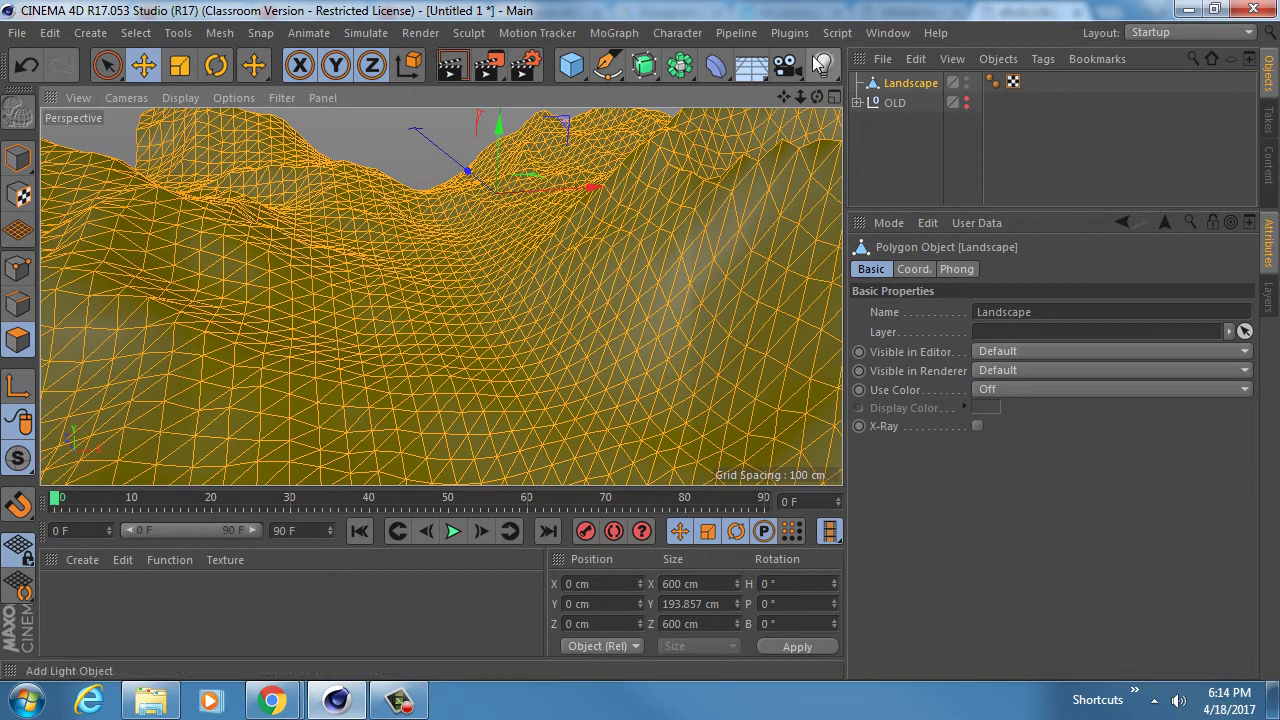
pyautogui.moveTo(786, 64); pyautogui.dragTo(860, 96)
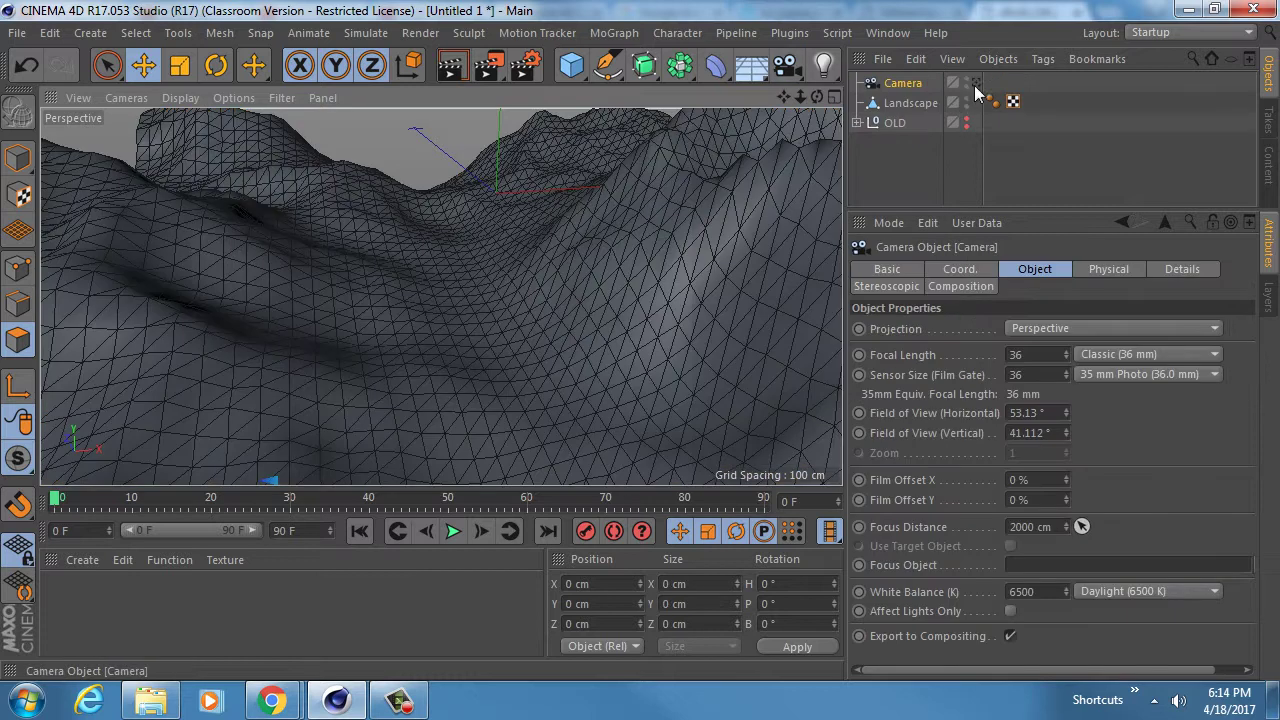
# - Orbit along the ridge, then return to the editor view and toggle the camera's visibility
pyautogui.scroll(5, 492, 331)
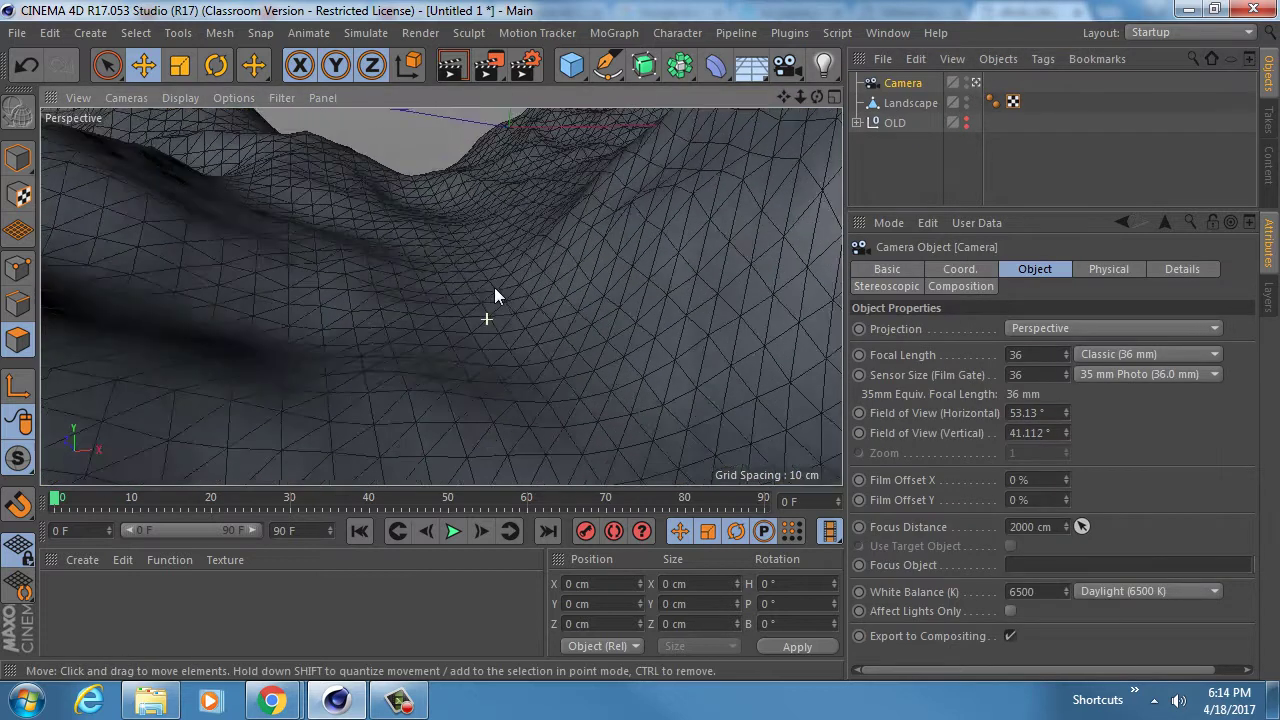
pyautogui.scroll(-5, 494, 287)
pyautogui.keyDown('alt'); pyautogui.moveTo(445, 325); pyautogui.dragTo(449, 420); pyautogui.keyUp('alt')
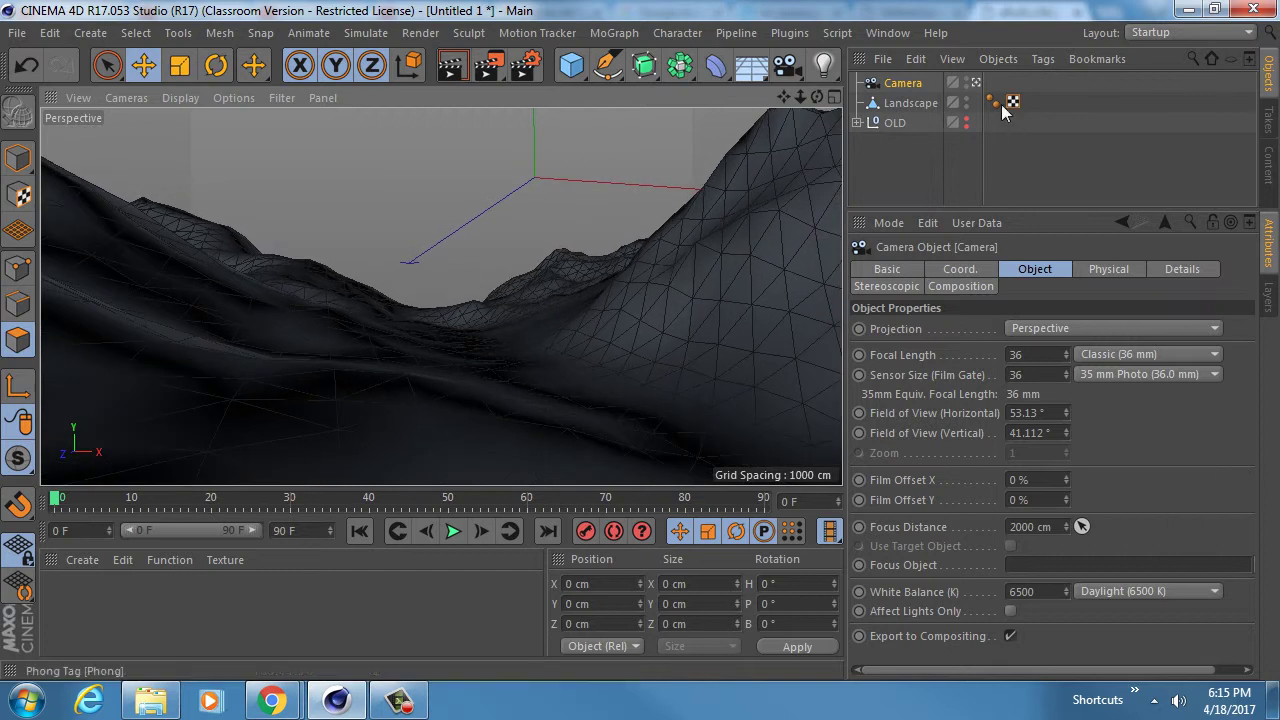
pyautogui.click(977, 83)
pyautogui.keyDown('alt'); pyautogui.moveTo(504, 318); pyautogui.dragTo(456, 314, button='right'); pyautogui.keyUp('alt')
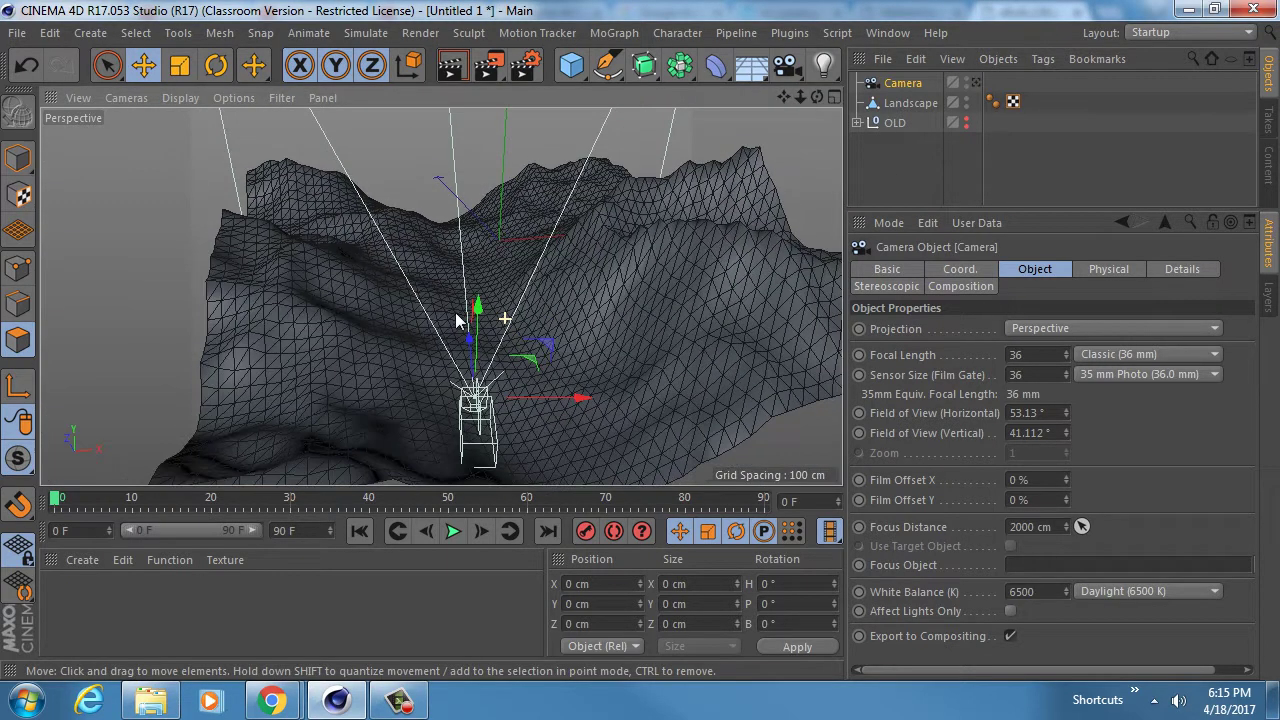
pyautogui.click(967, 79)
pyautogui.click(967, 79)
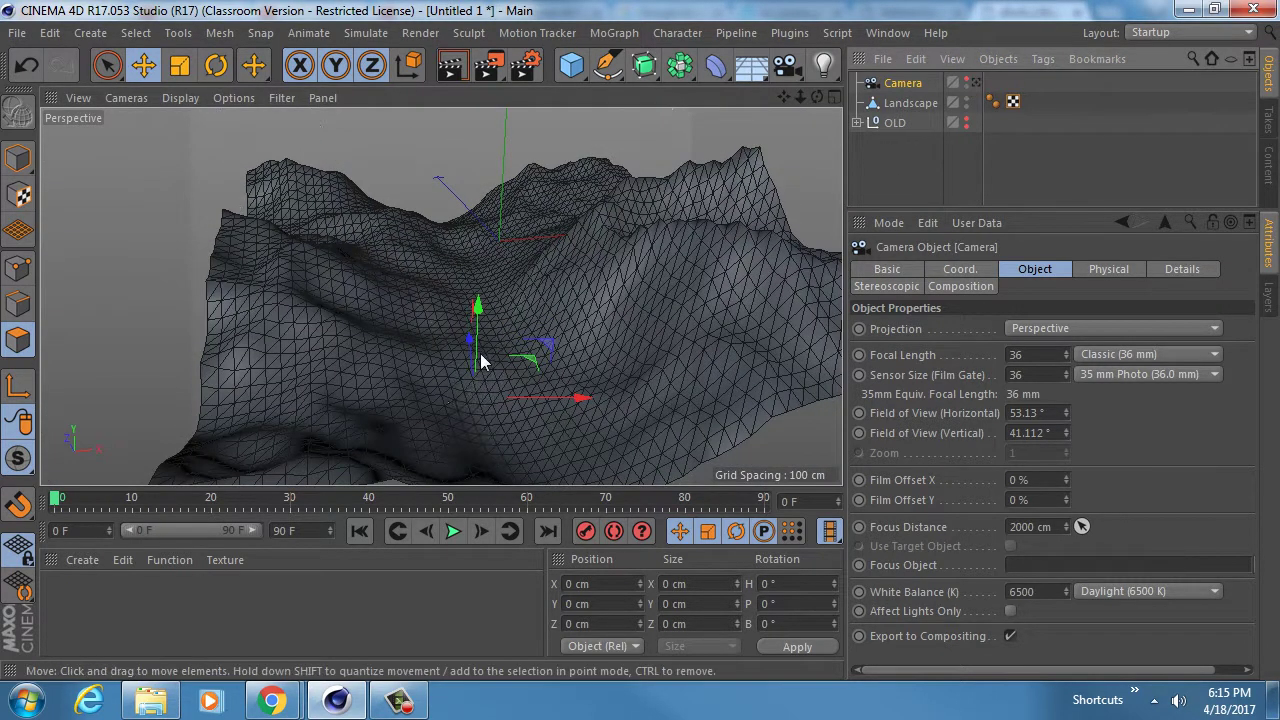
pyautogui.keyDown('alt'); pyautogui.moveTo(480, 362); pyautogui.dragTo(473, 333, button='right'); pyautogui.keyUp('alt')
# - View the landscape through the scene camera in plain Gouraud Shading
pyautogui.click(977, 84)
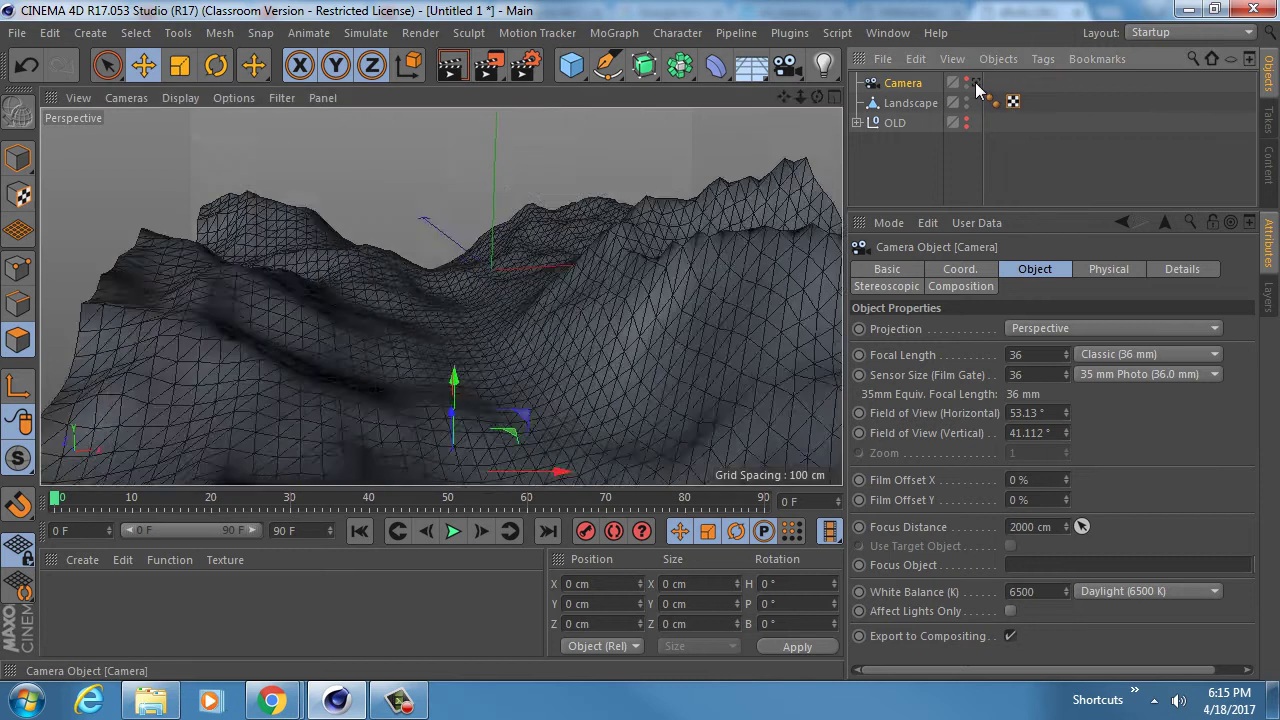
pyautogui.click(180, 97)
pyautogui.click(198, 129)
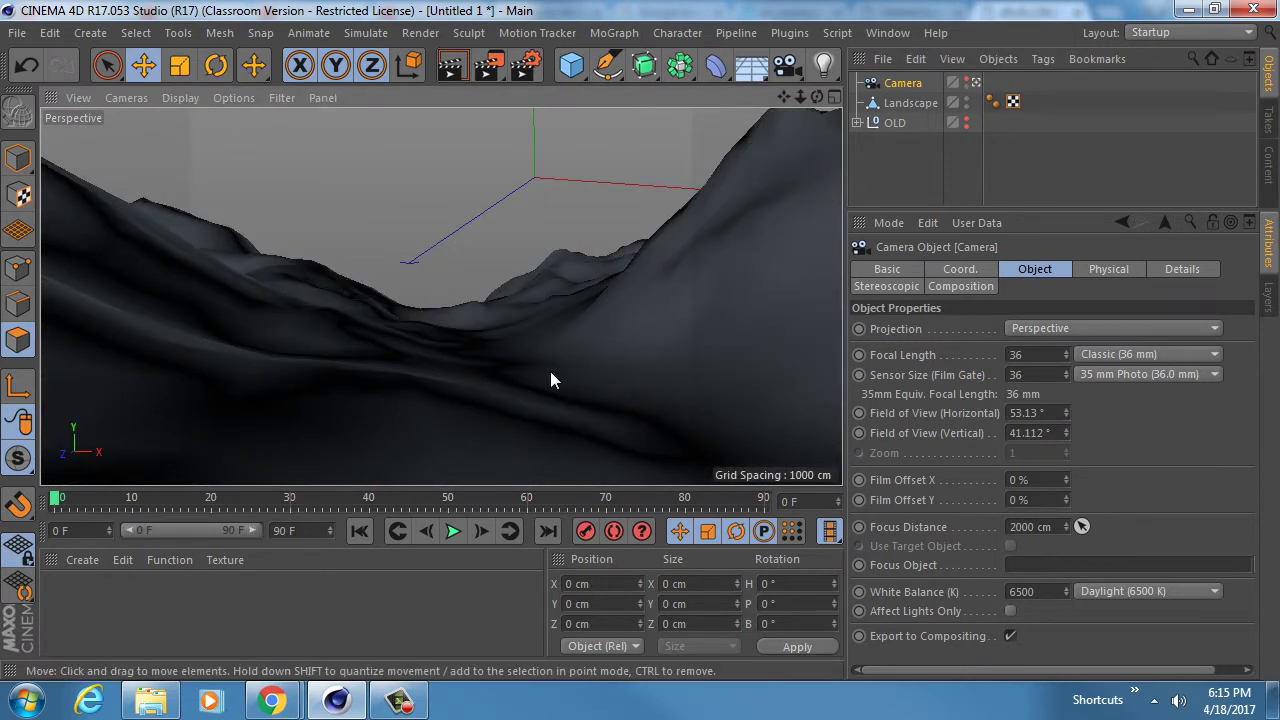
pyautogui.click(822, 66)
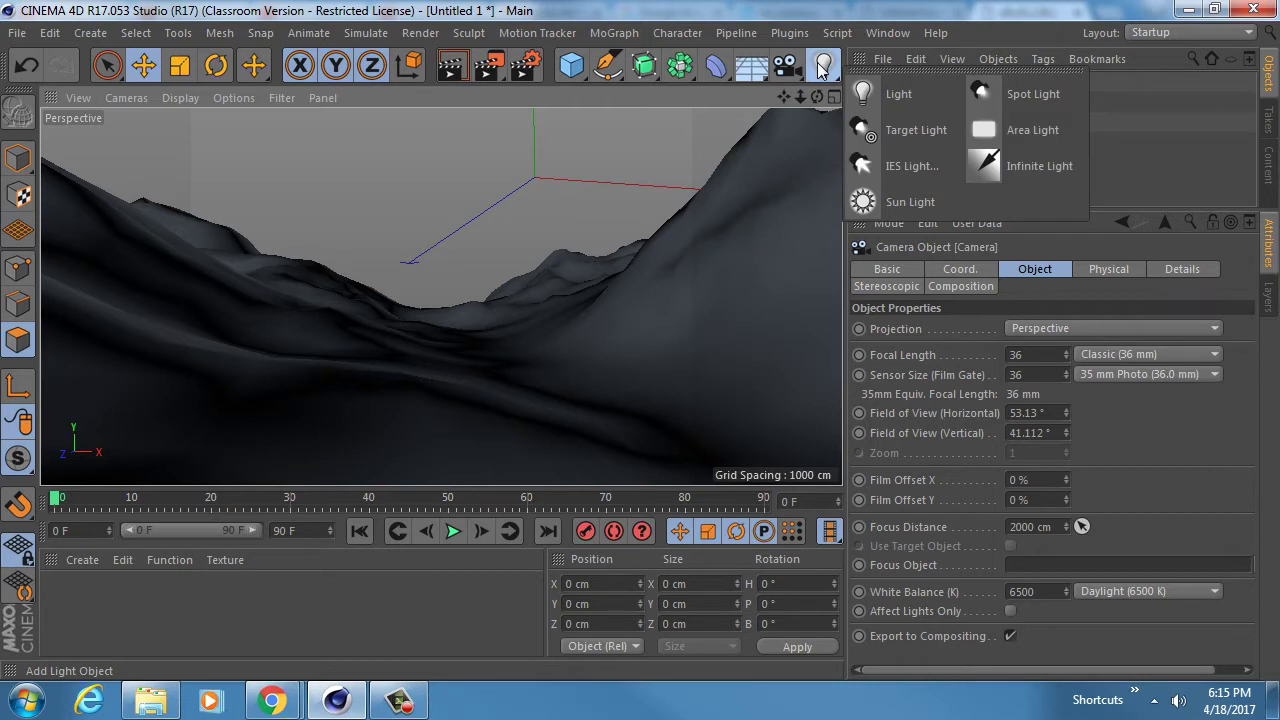
# - Add a Sun light, set latitude 90 and longitude 18, then delete its Sun Expression tag
pyautogui.click(870, 204)
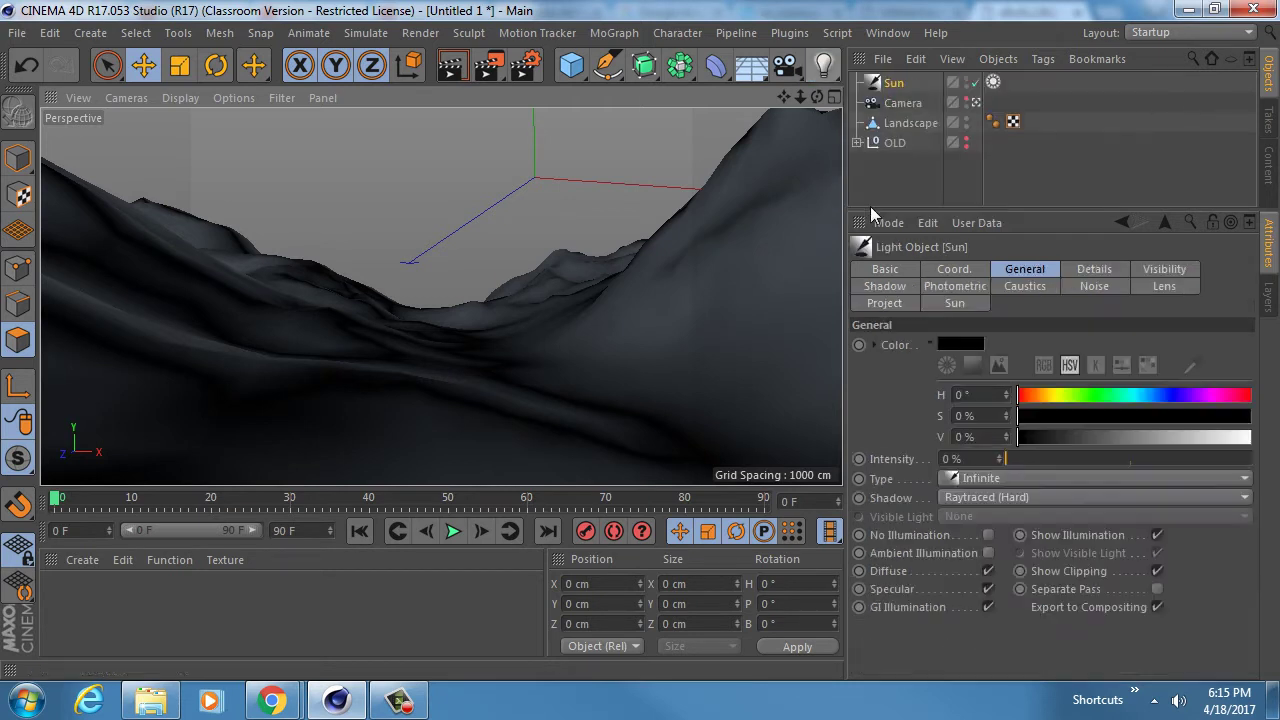
pyautogui.click(993, 82)
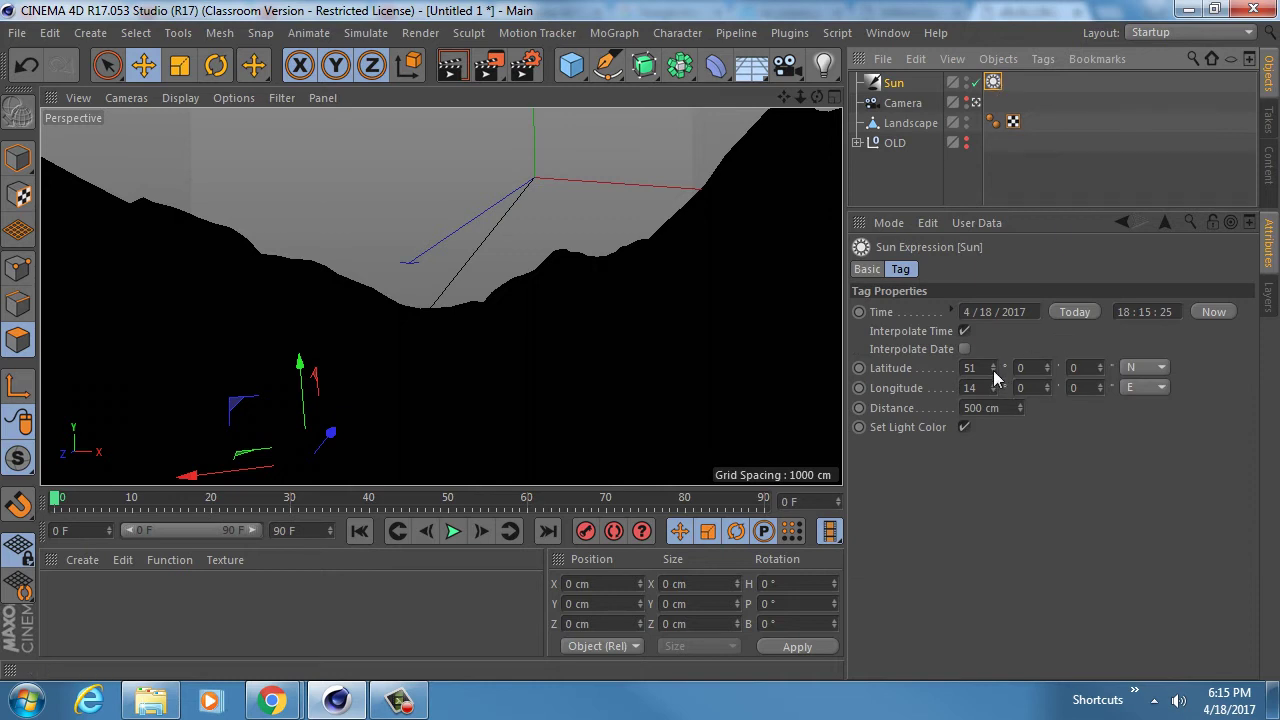
pyautogui.moveTo(993, 368); pyautogui.dragTo(993, 320)
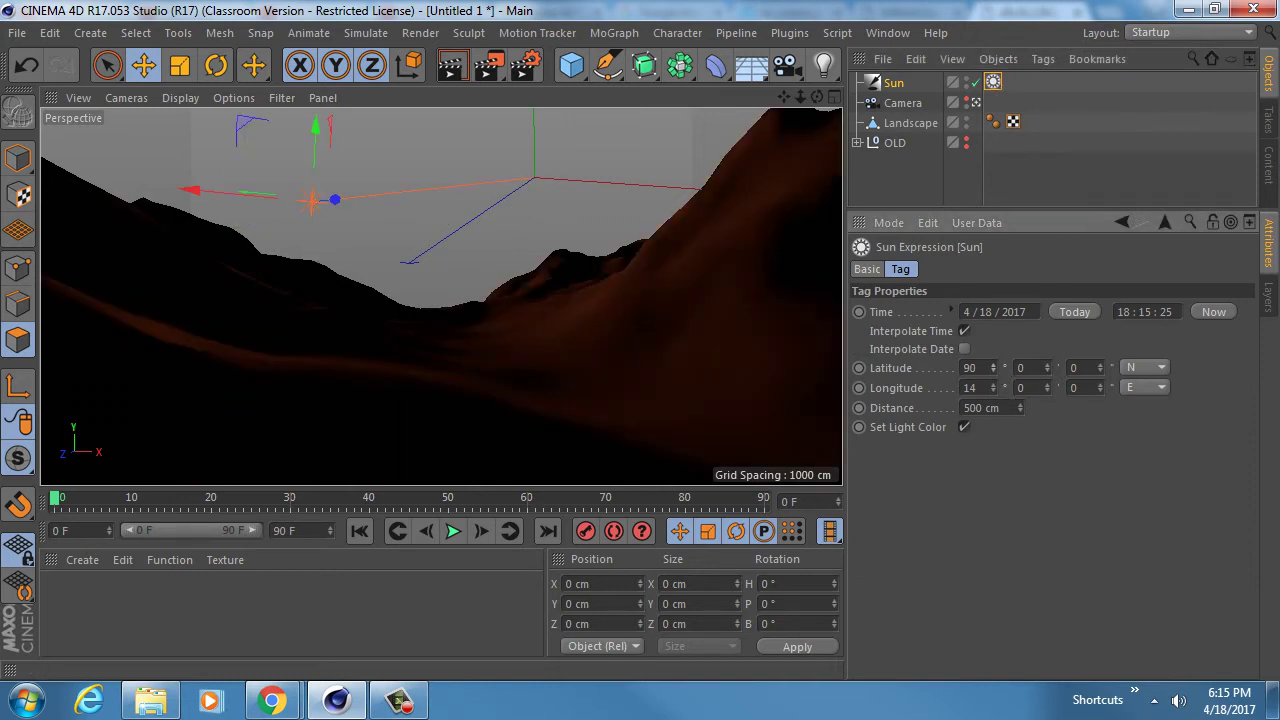
pyautogui.moveTo(994, 388); pyautogui.dragTo(997, 392)
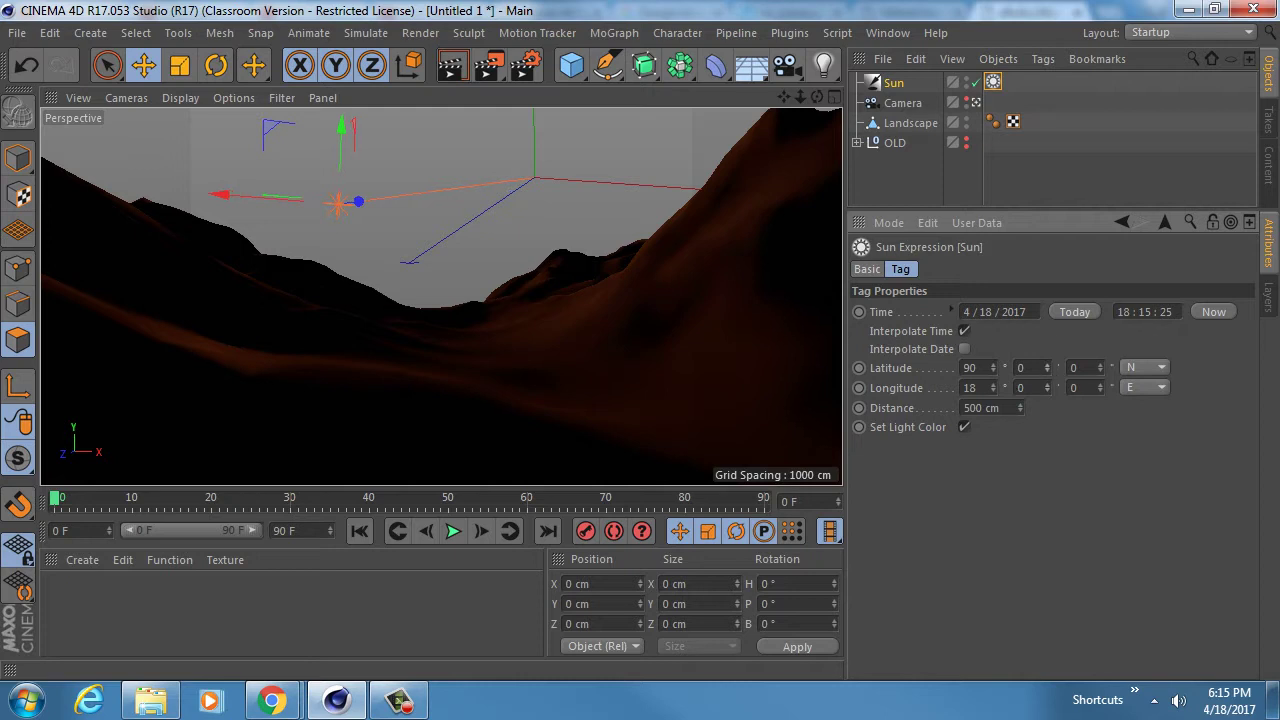
pyautogui.click(964, 330)
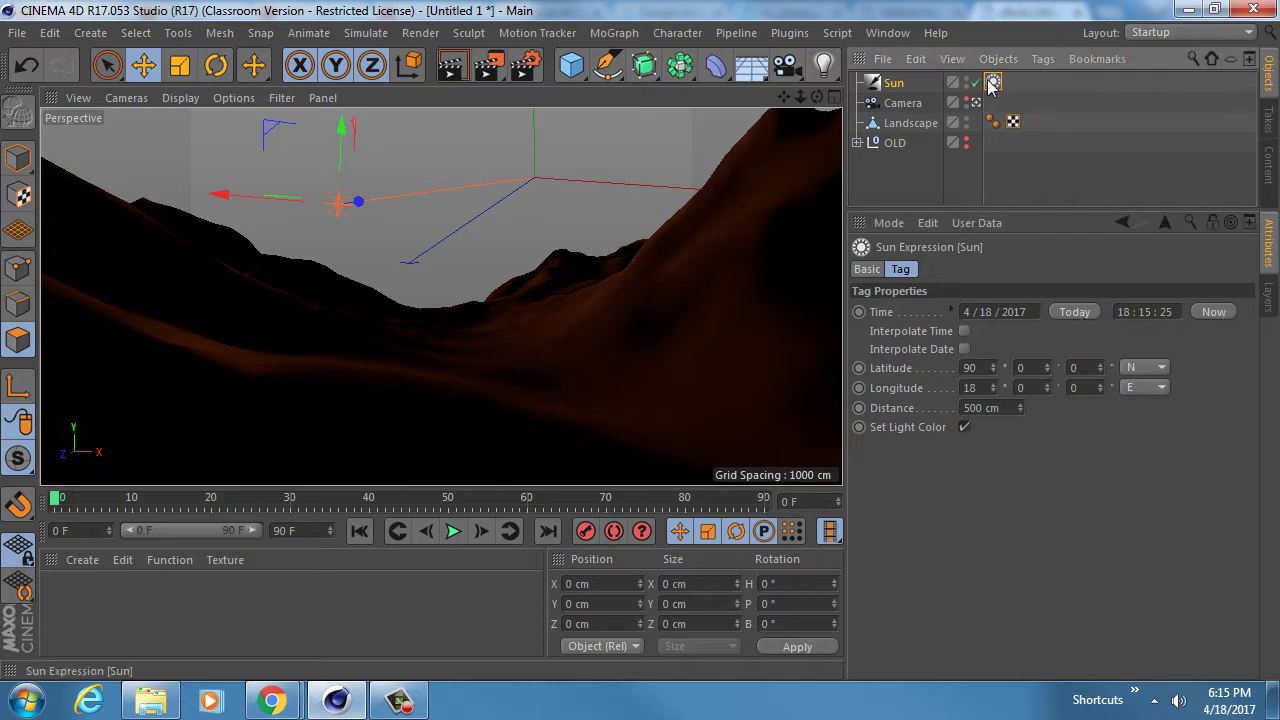
pyautogui.press('Delete')
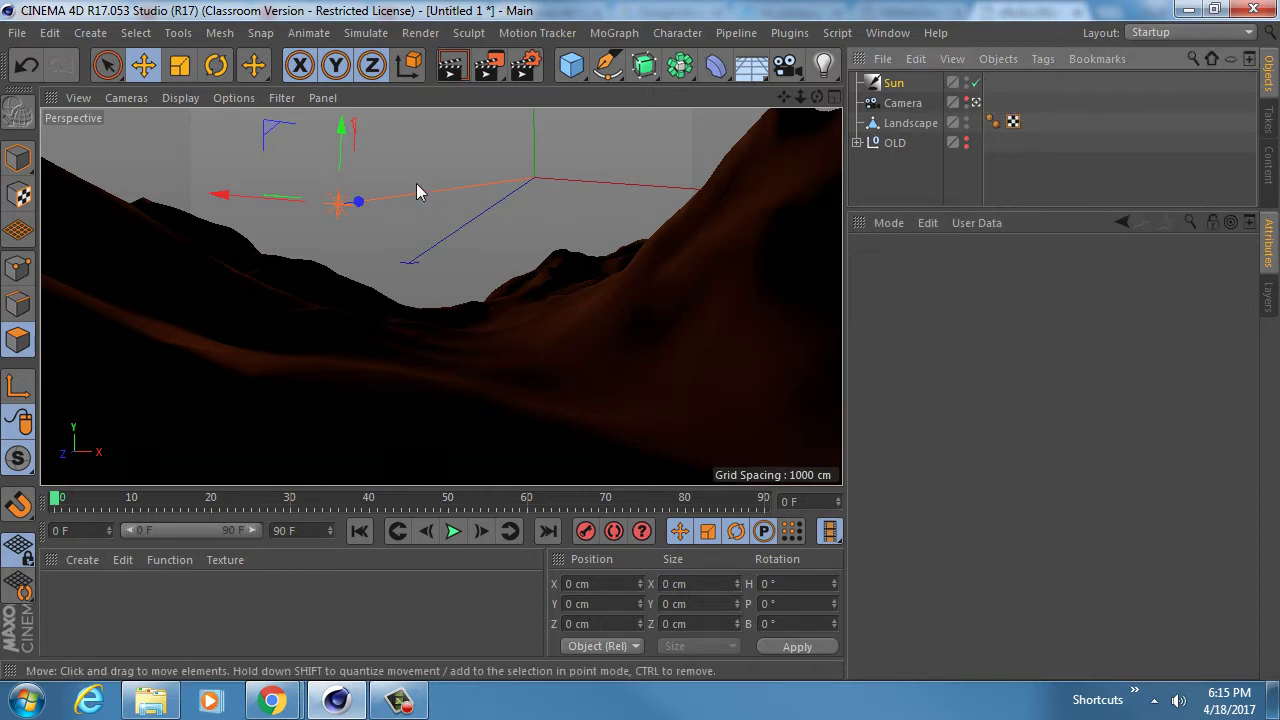
pyautogui.press('r')
pyautogui.moveTo(349, 150); pyautogui.dragTo(357, 188)
pyautogui.hotkey('ctrl', 'z')
pyautogui.press('e')
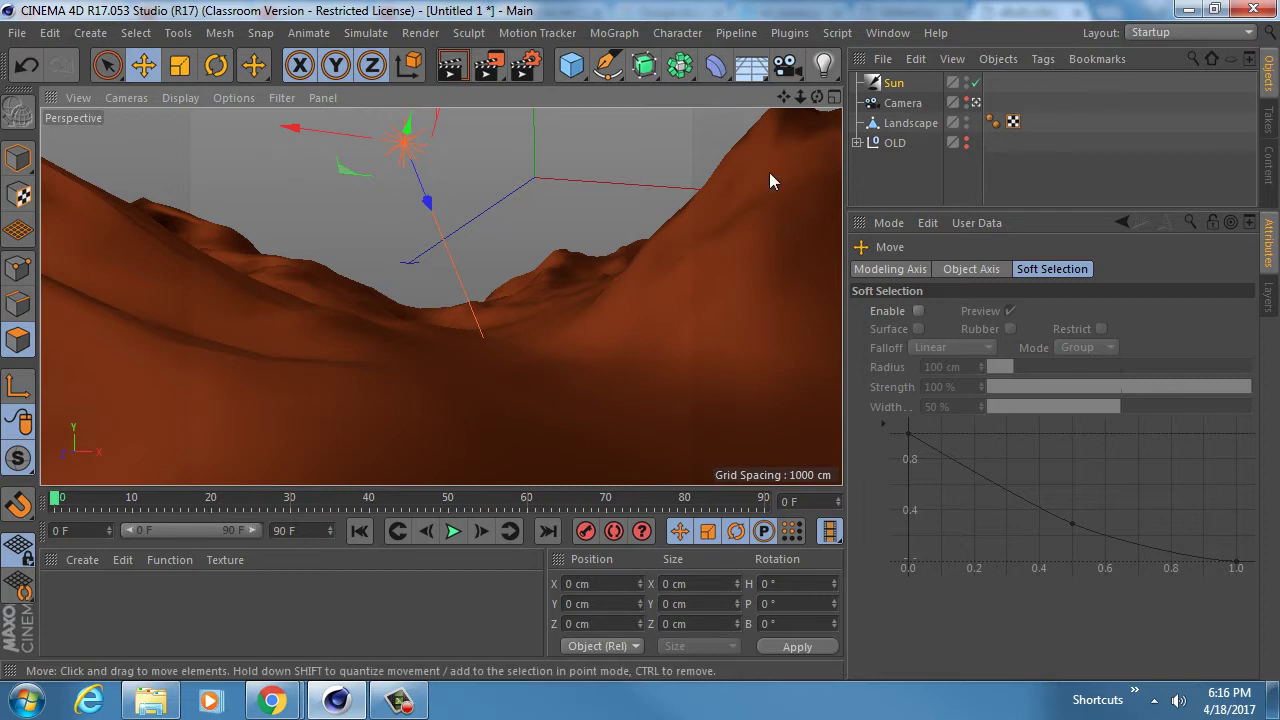
# - Tint the Sun light's colour a pale warm beige, H 35° and S 29%
pyautogui.click(892, 83)
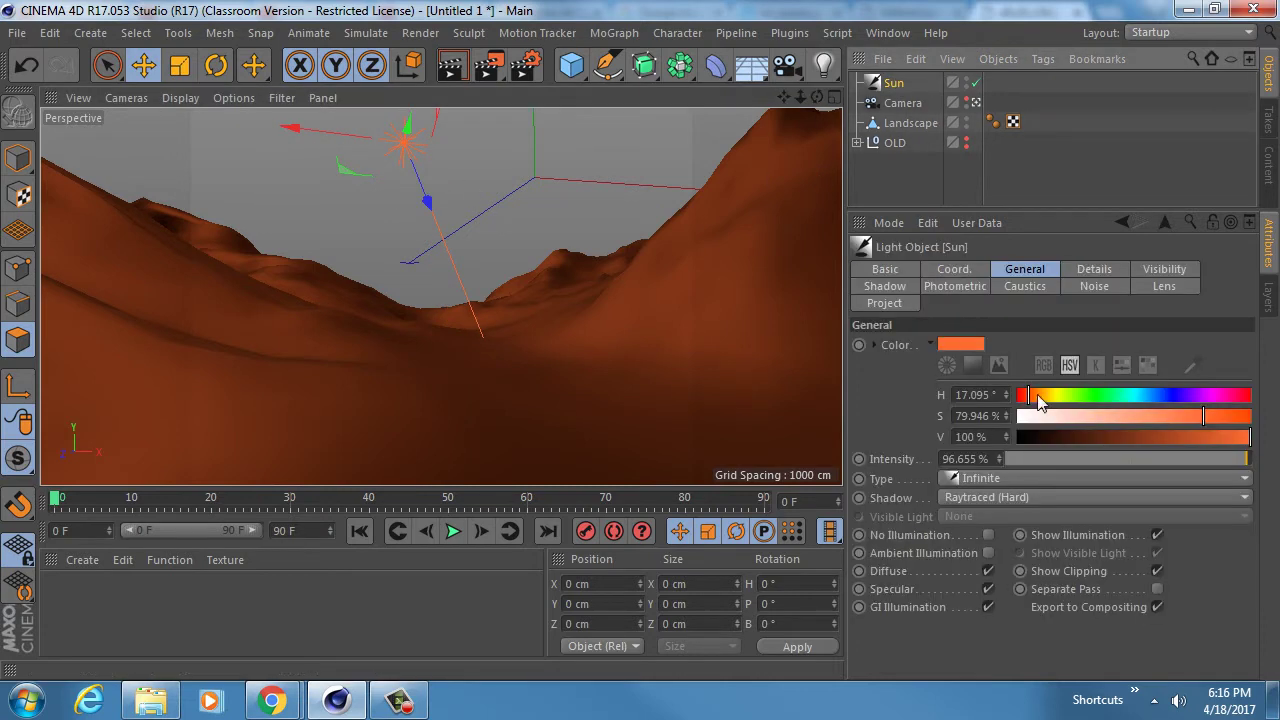
pyautogui.click(1040, 401)
pyautogui.click(1192, 418)
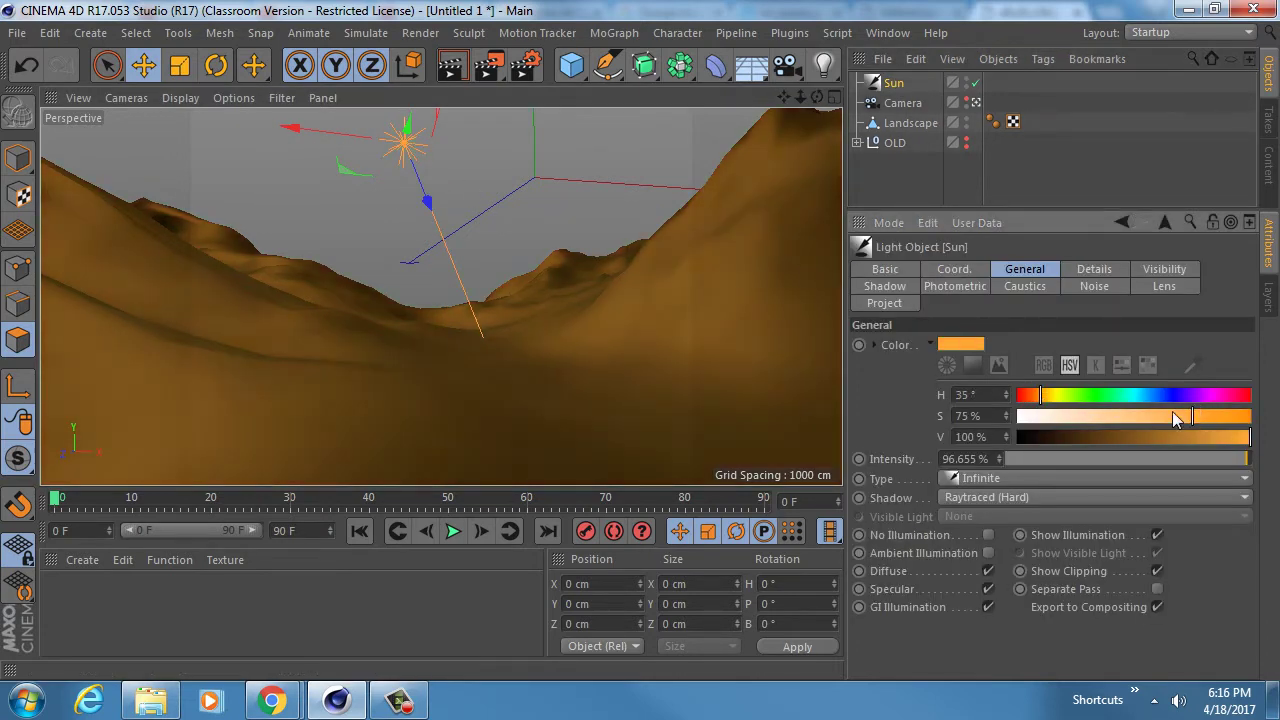
pyautogui.click(1086, 416)
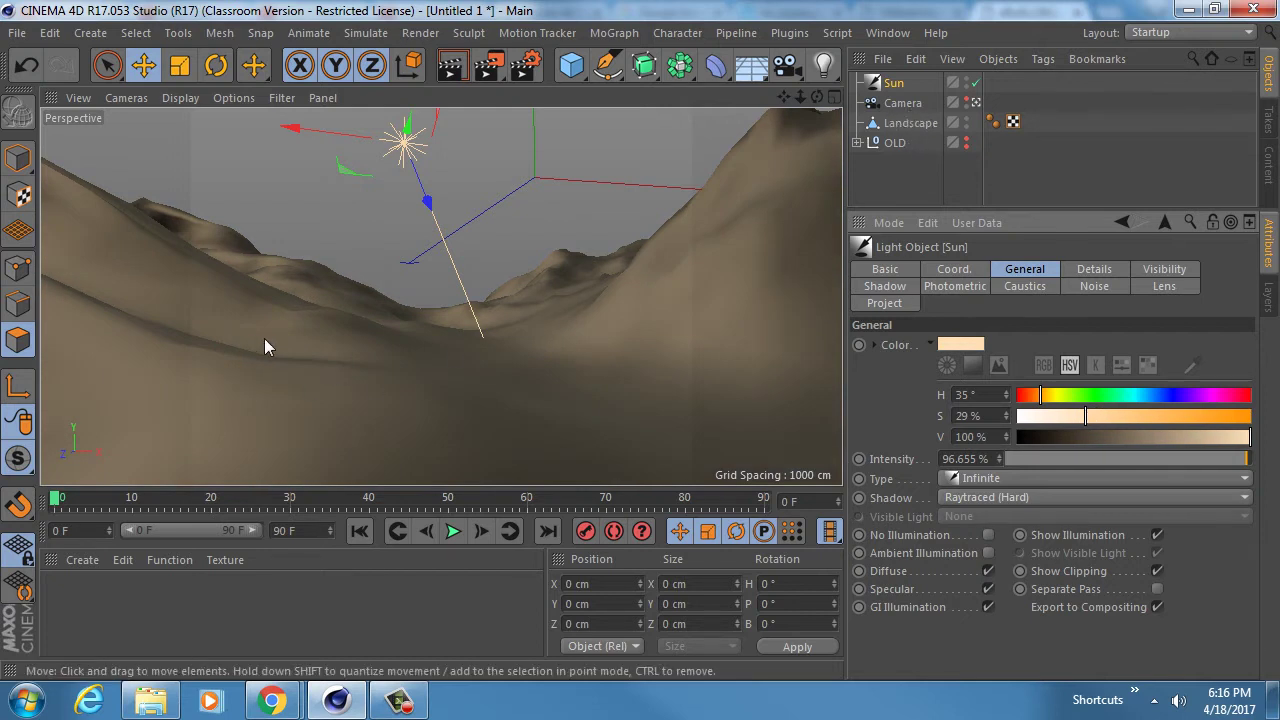
# - Enable Angle Limit on the Landscape's Phong tag and set the Phong Angle to 0°
pyautogui.click(992, 123)
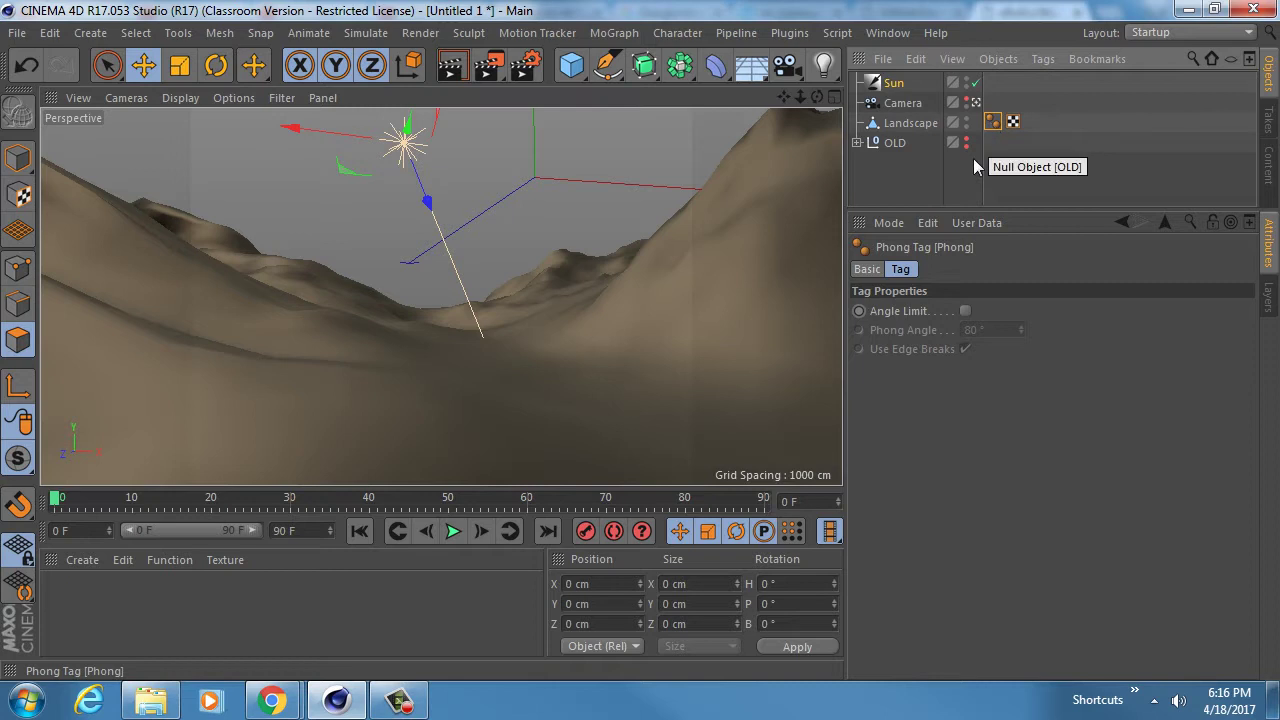
pyautogui.click(965, 312)
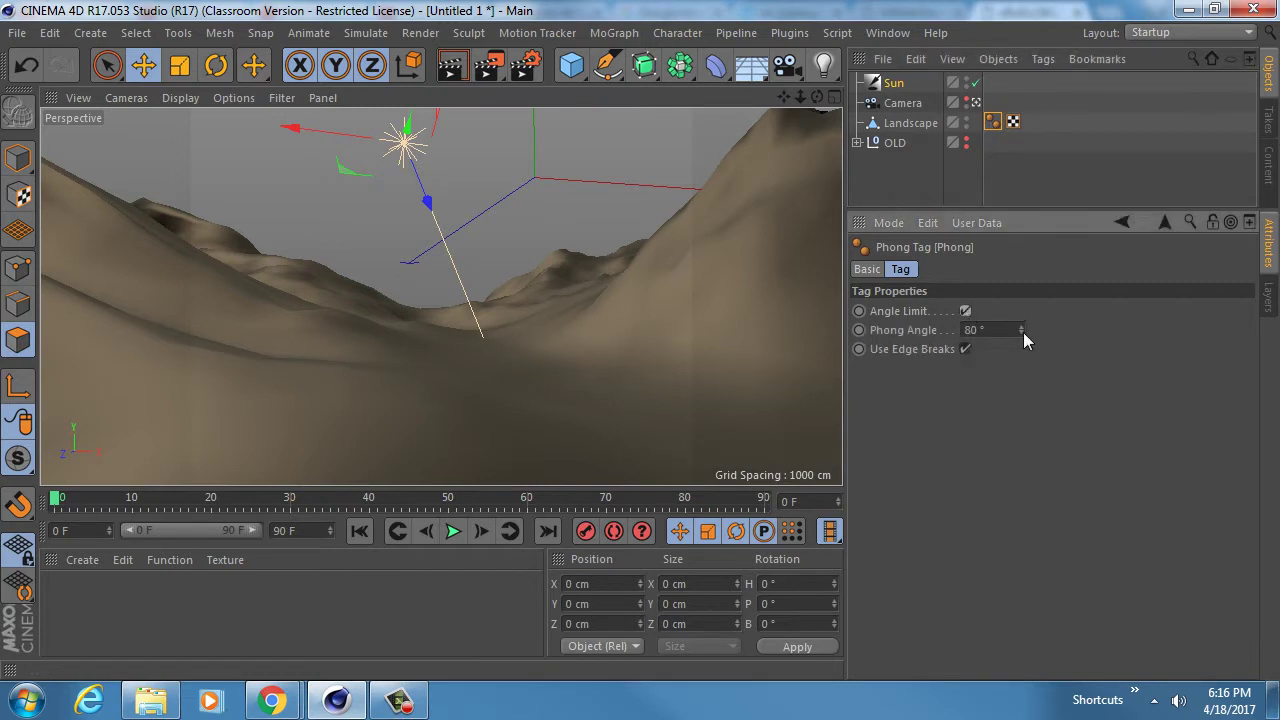
pyautogui.moveTo(1021, 331); pyautogui.dragTo(1021, 409)
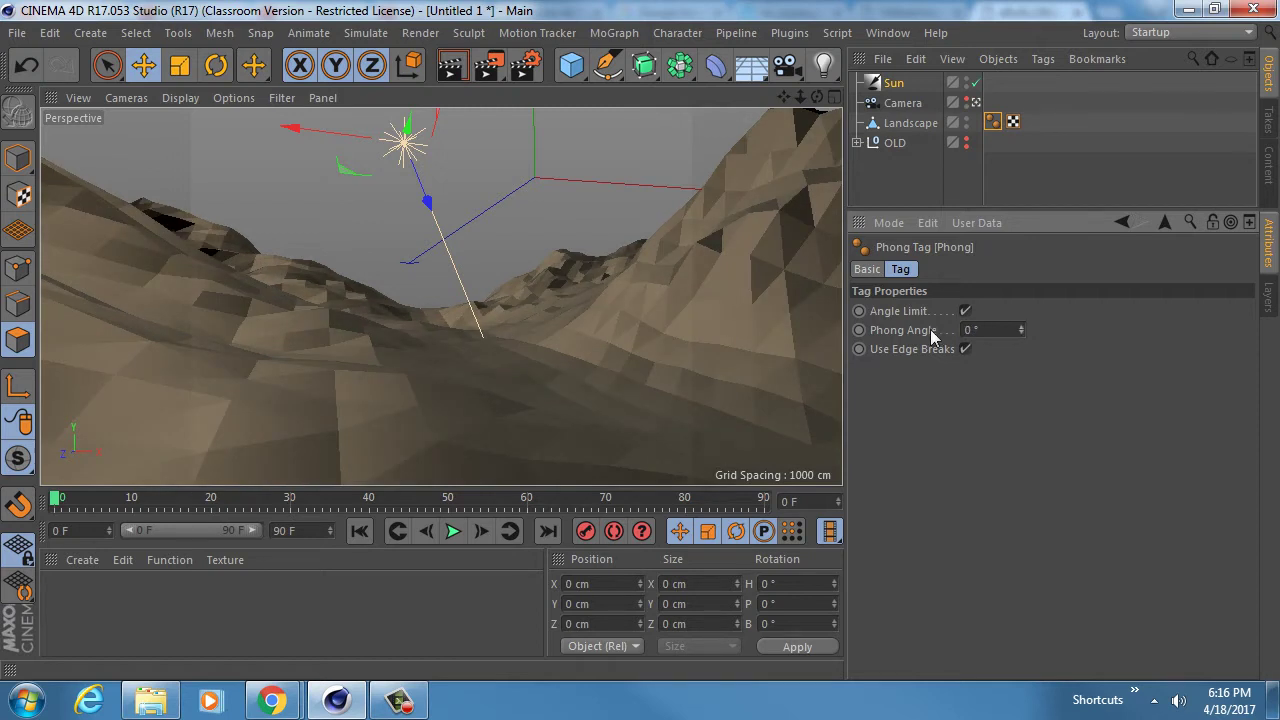
pyautogui.click(1021, 327)
# - Check the low-poly mountain reference image in Chrome, then return to Cinema 4D
pyautogui.moveTo(272, 700)
pyautogui.click(217, 588)
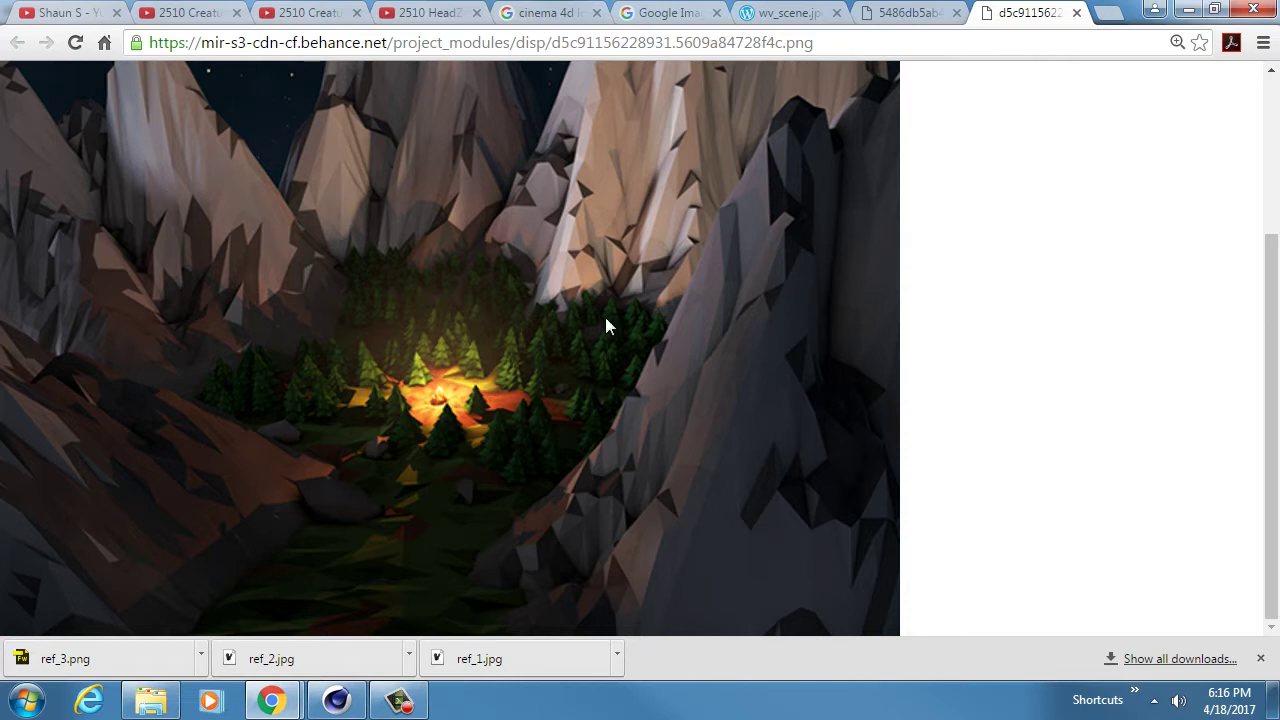
pyautogui.click(336, 700)
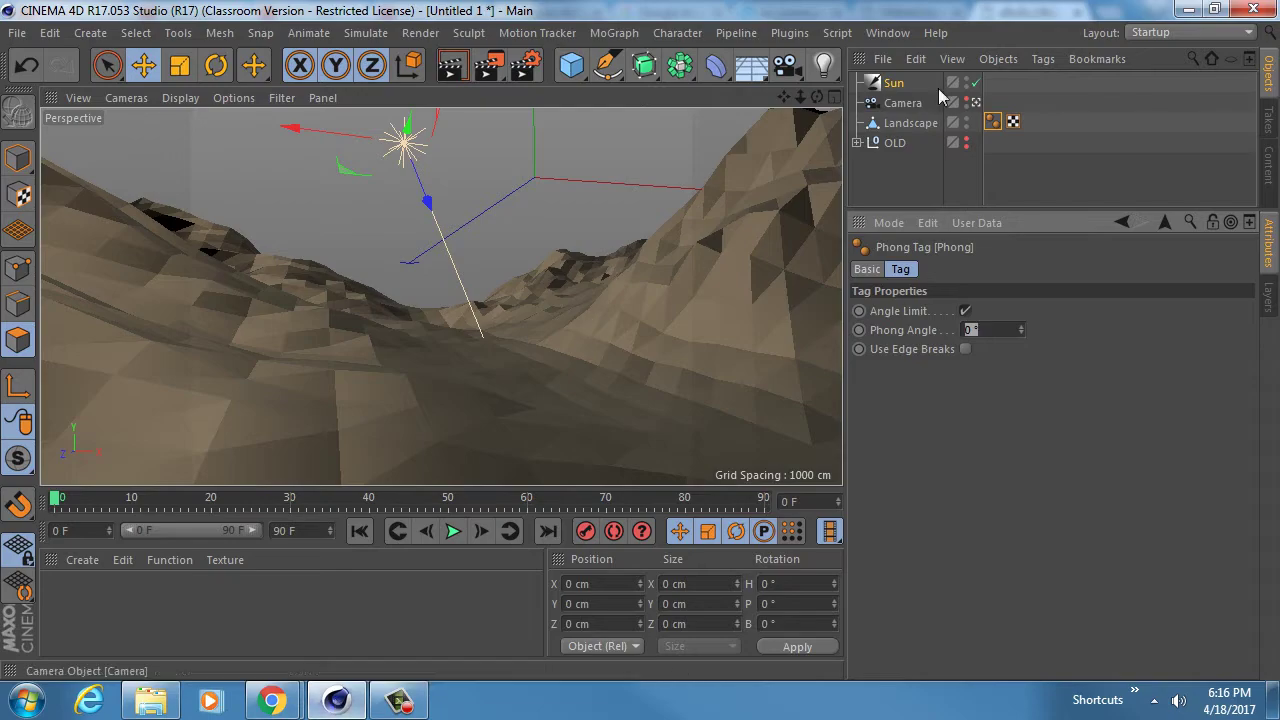
# - Leave the scene camera view, select the Landscape, and bring up the Deformer palette
pyautogui.click(976, 102)
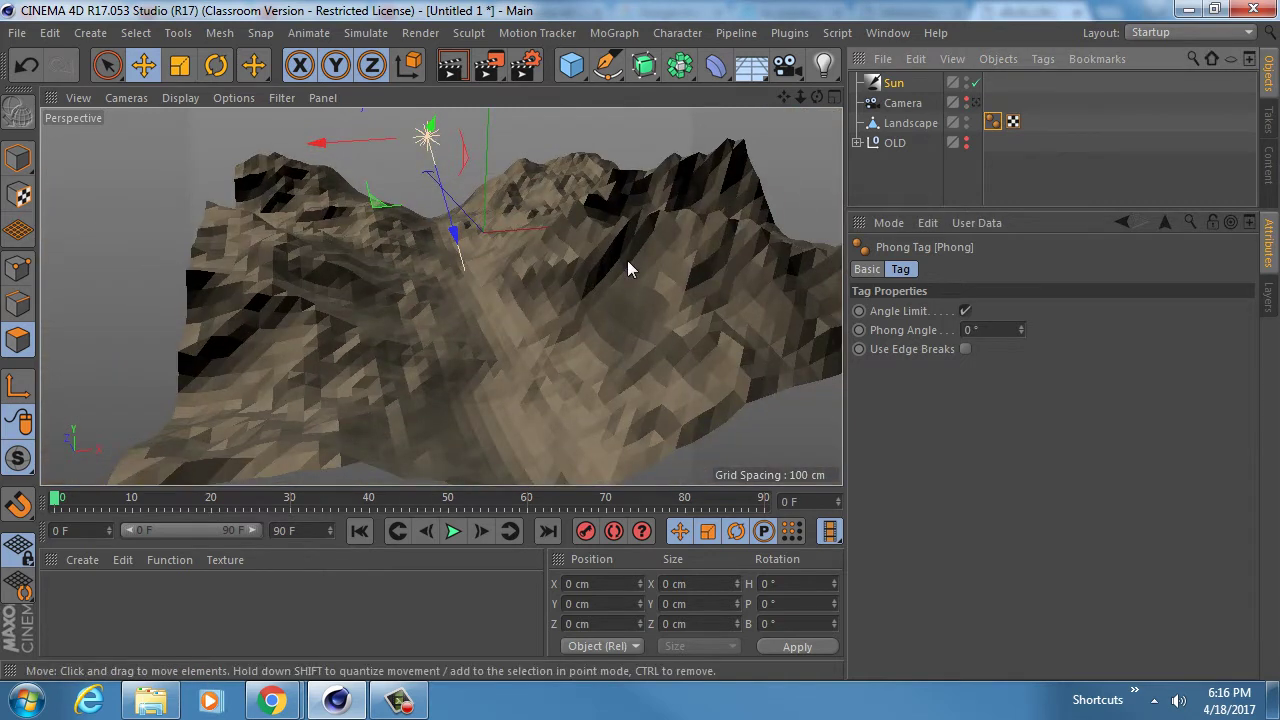
pyautogui.click(905, 122)
pyautogui.scroll(10, 420, 344)
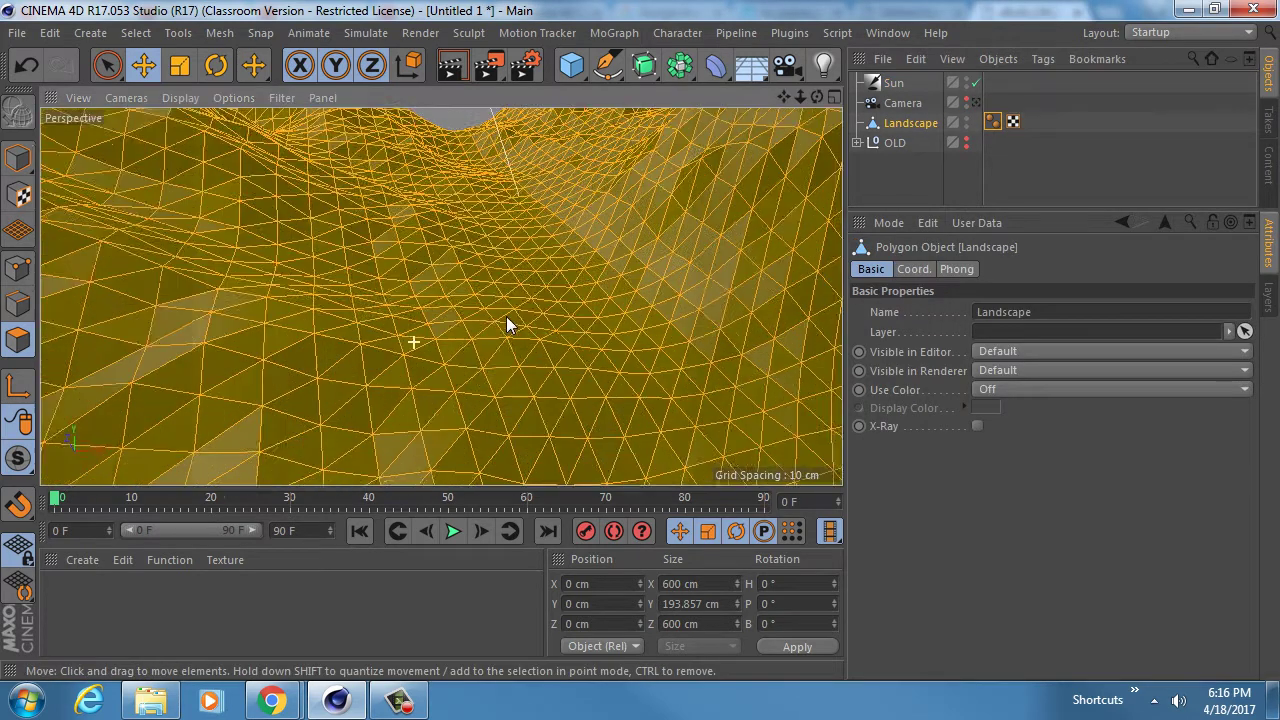
pyautogui.scroll(-10, 438, 300)
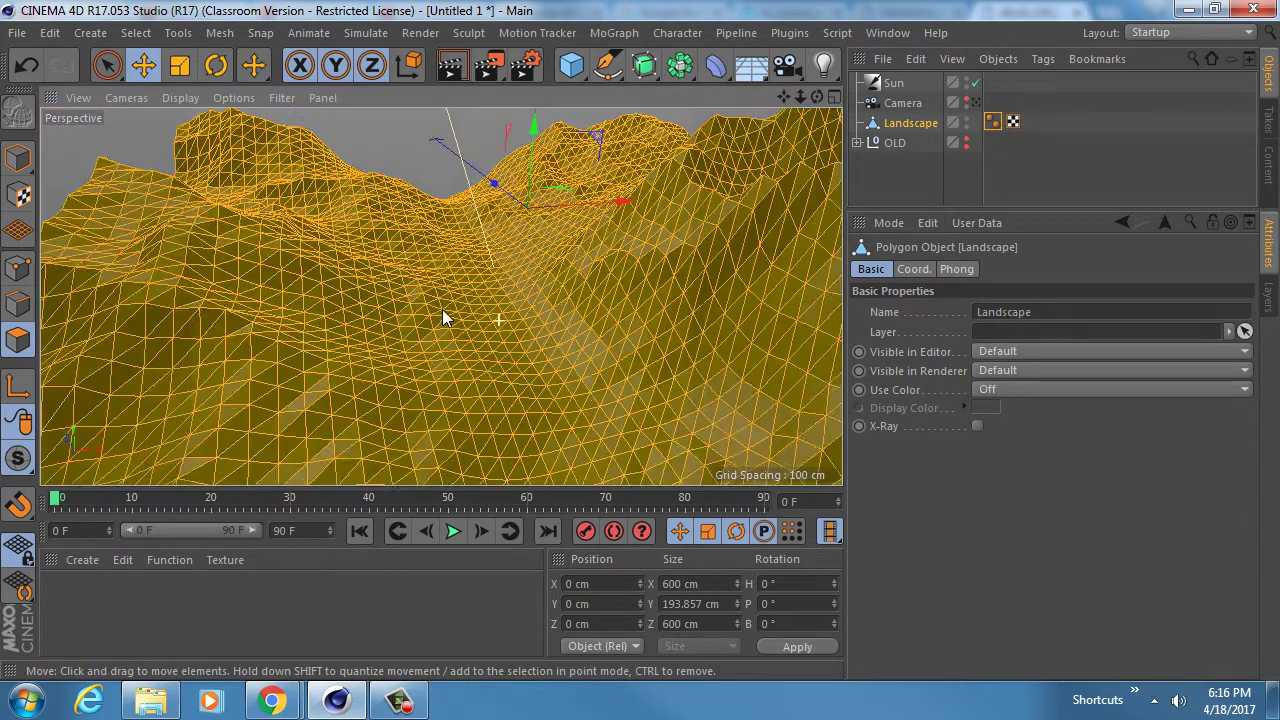
pyautogui.click(718, 68)
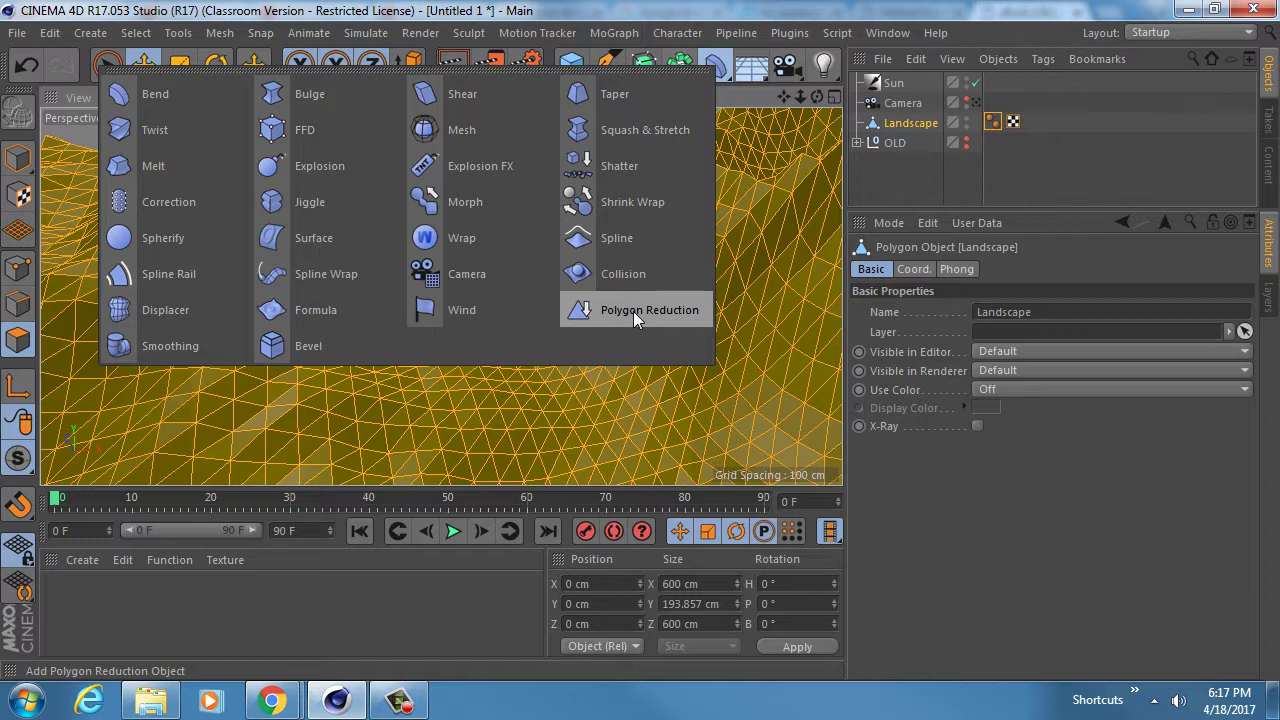
# - Add a Polygon Reduction deformer as a child of the Landscape
pyautogui.click(633, 311)
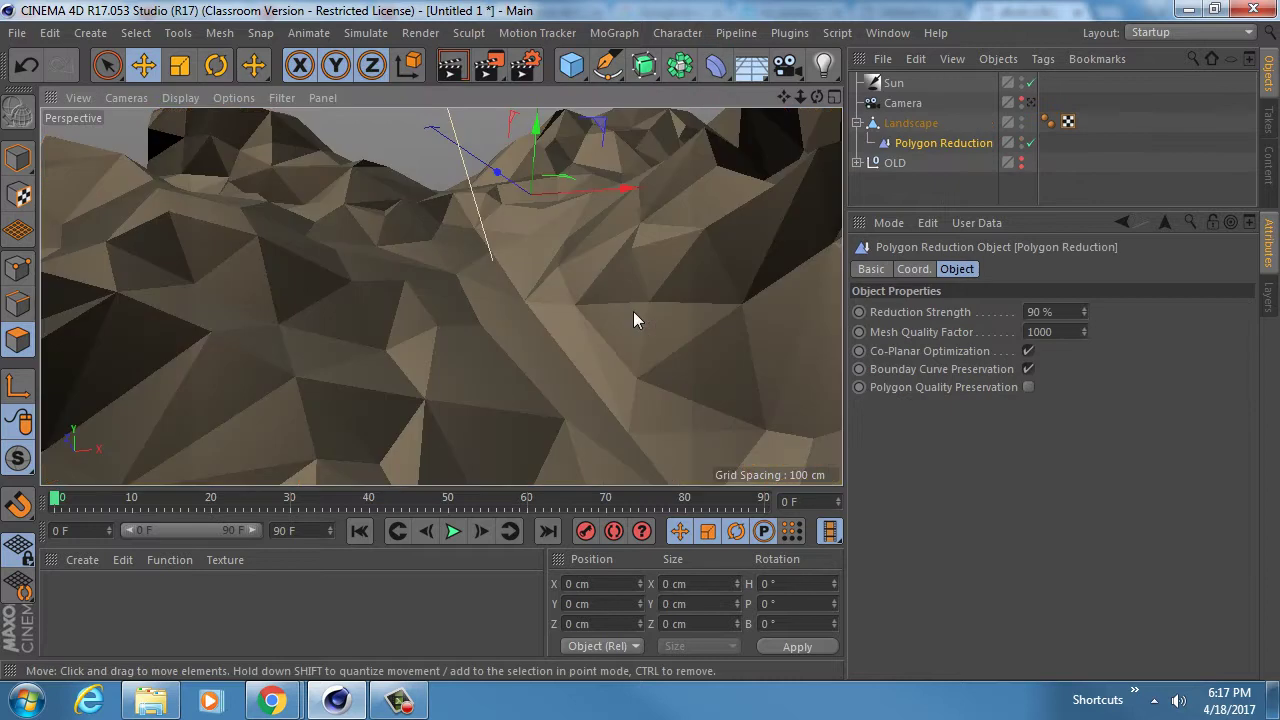
pyautogui.click(905, 124)
pyautogui.click(910, 140)
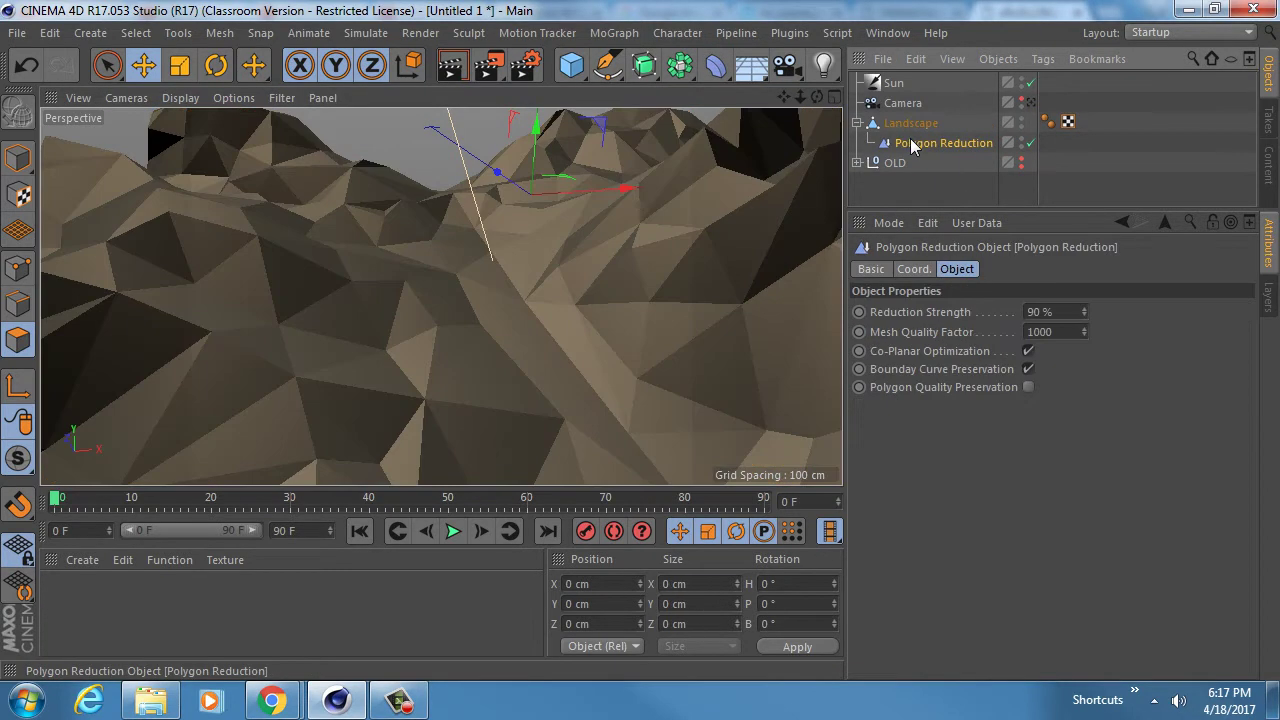
# - Set the Polygon Reduction strength to 84% and Mesh Quality Factor to 1000
pyautogui.click(908, 312)
pyautogui.scroll(-5, 543, 270)
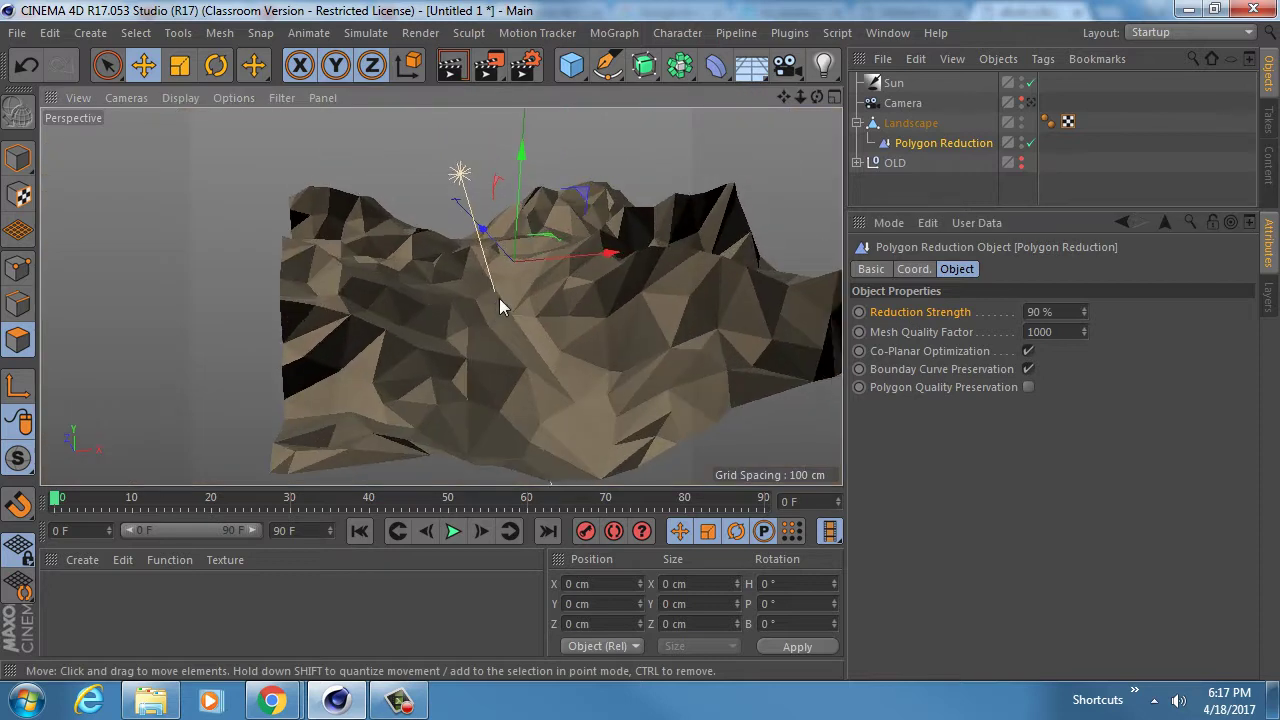
pyautogui.scroll(3, 490, 330)
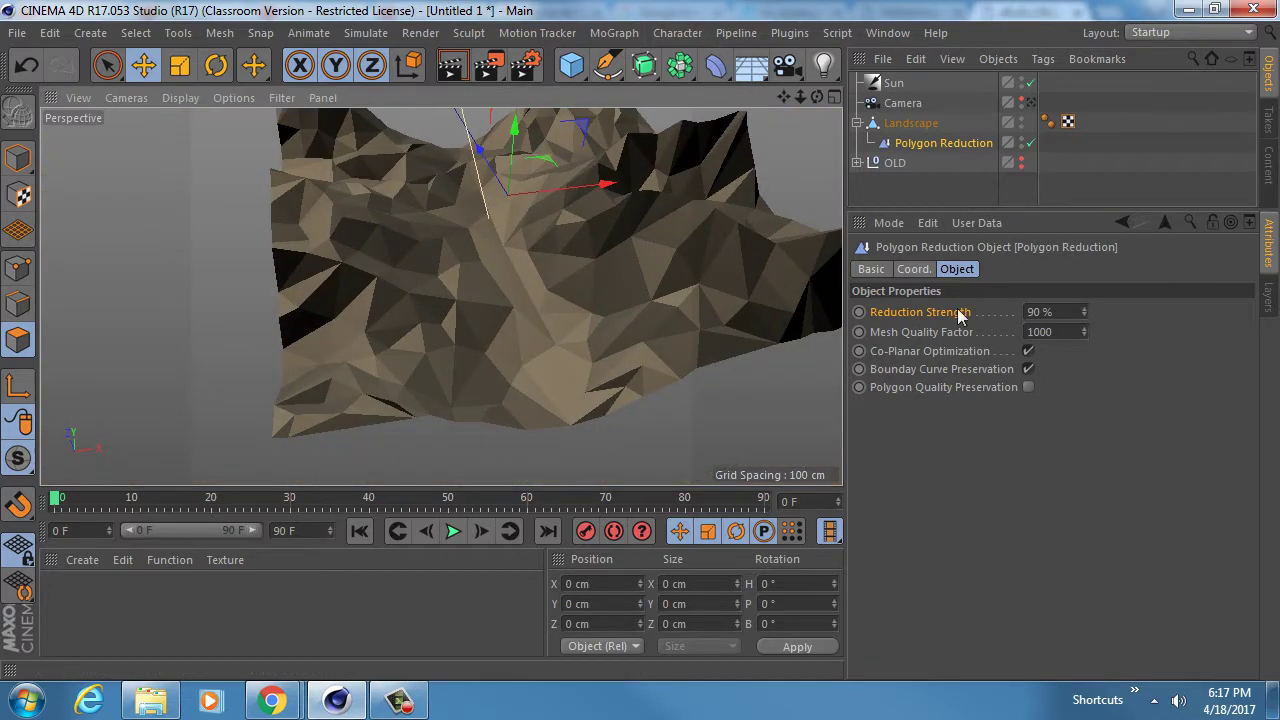
pyautogui.moveTo(1085, 312)
pyautogui.mouseDown()
pyautogui.moveTo(1085, 370)
pyautogui.moveTo(1084, 327)
pyautogui.mouseUp()
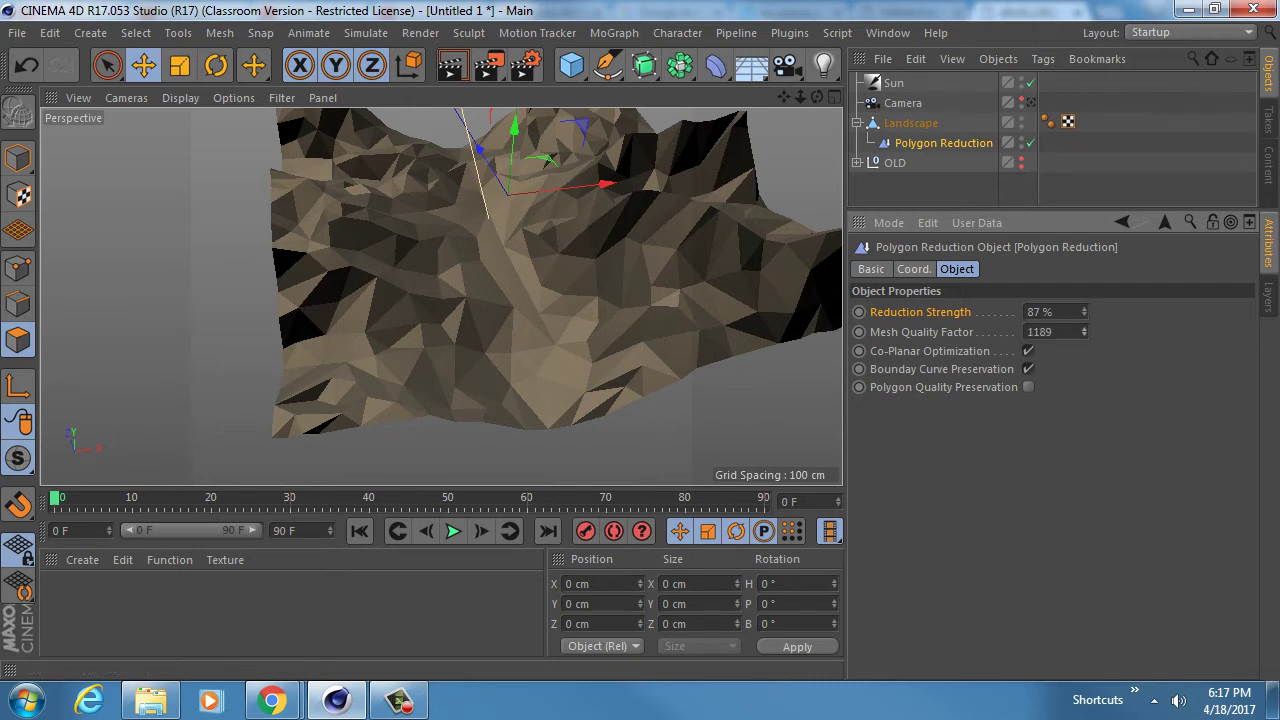
pyautogui.click(1064, 331)
pyautogui.write('1000')
pyautogui.moveTo(1085, 313); pyautogui.dragTo(1070, 314)
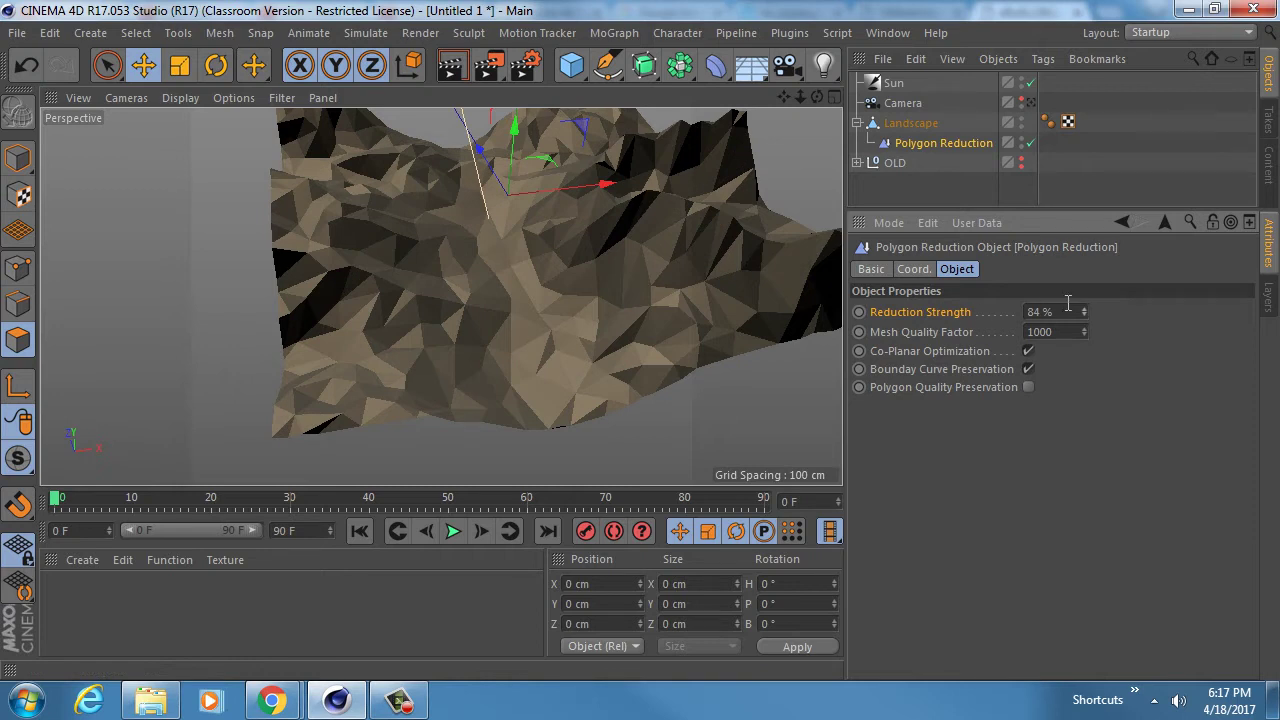
pyautogui.moveTo(1071, 312); pyautogui.dragTo(1014, 312)
# - Save the scene as the student's Assignment_5_v1.c4d file in P:\<personal folder>\W17\Assignment_5
pyautogui.click(962, 312)
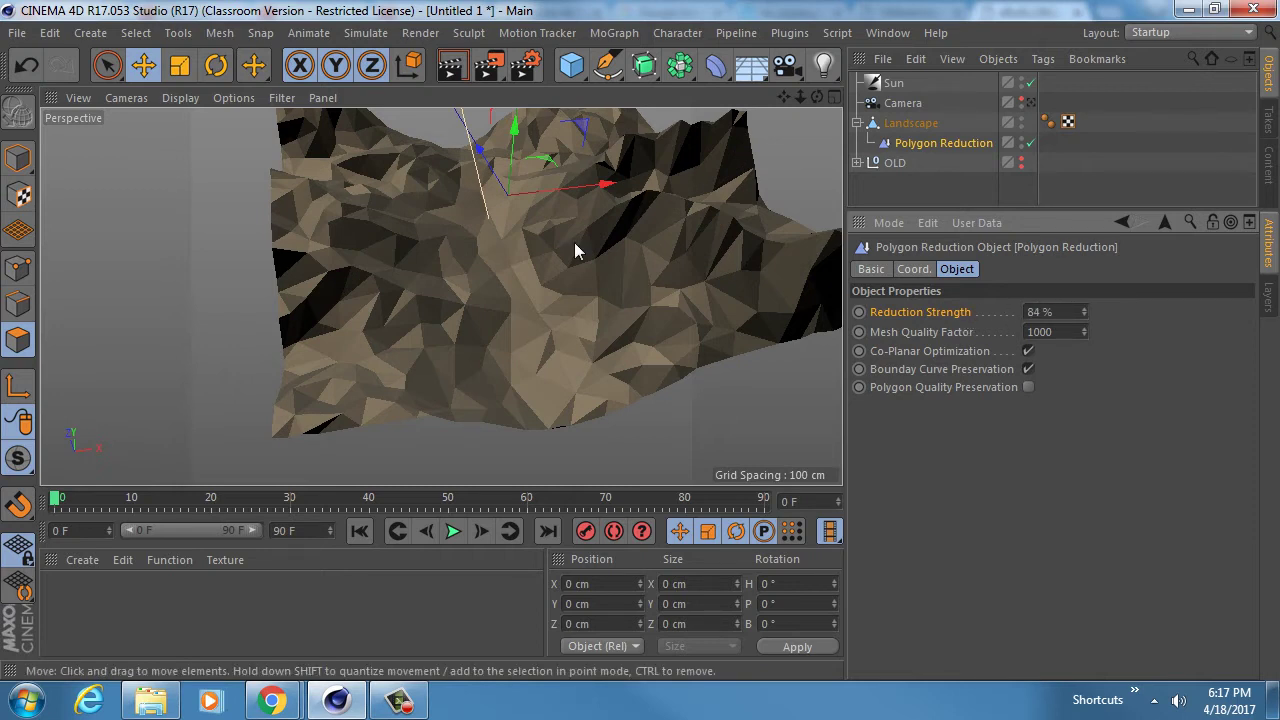
pyautogui.hotkey('ctrl', 's')
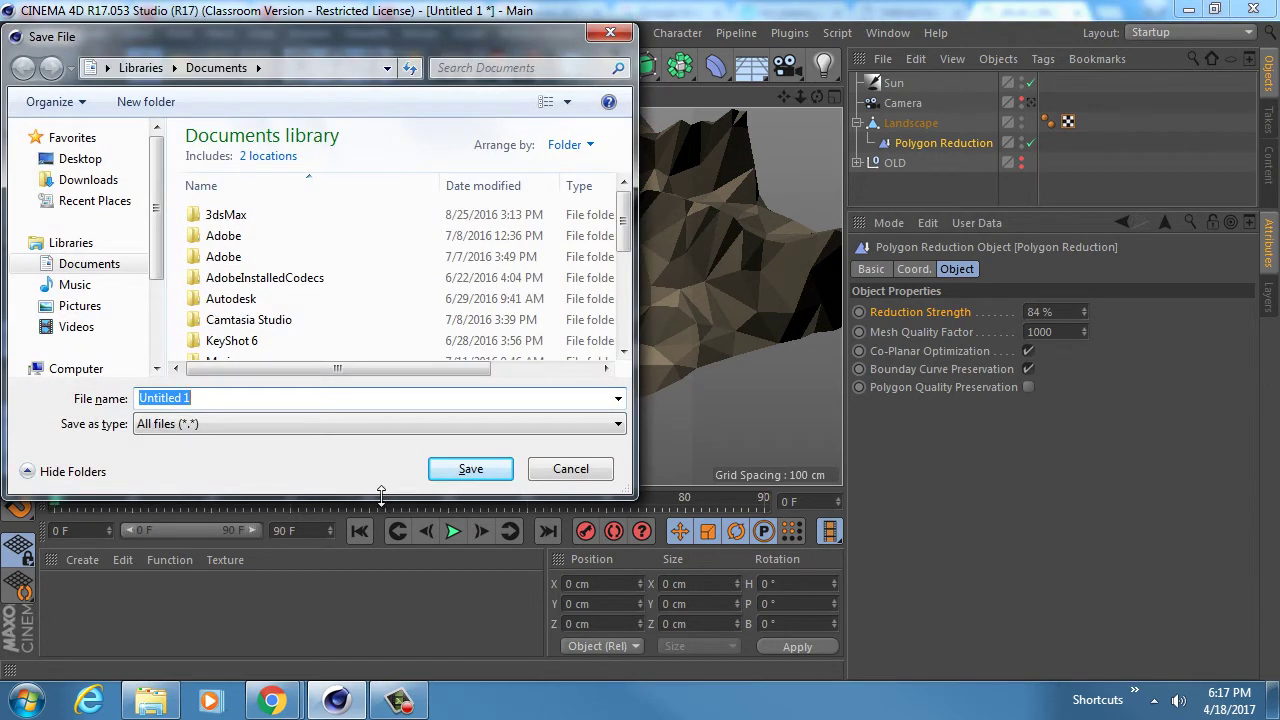
pyautogui.moveTo(380, 494); pyautogui.dragTo(381, 614)
pyautogui.click(95, 431)
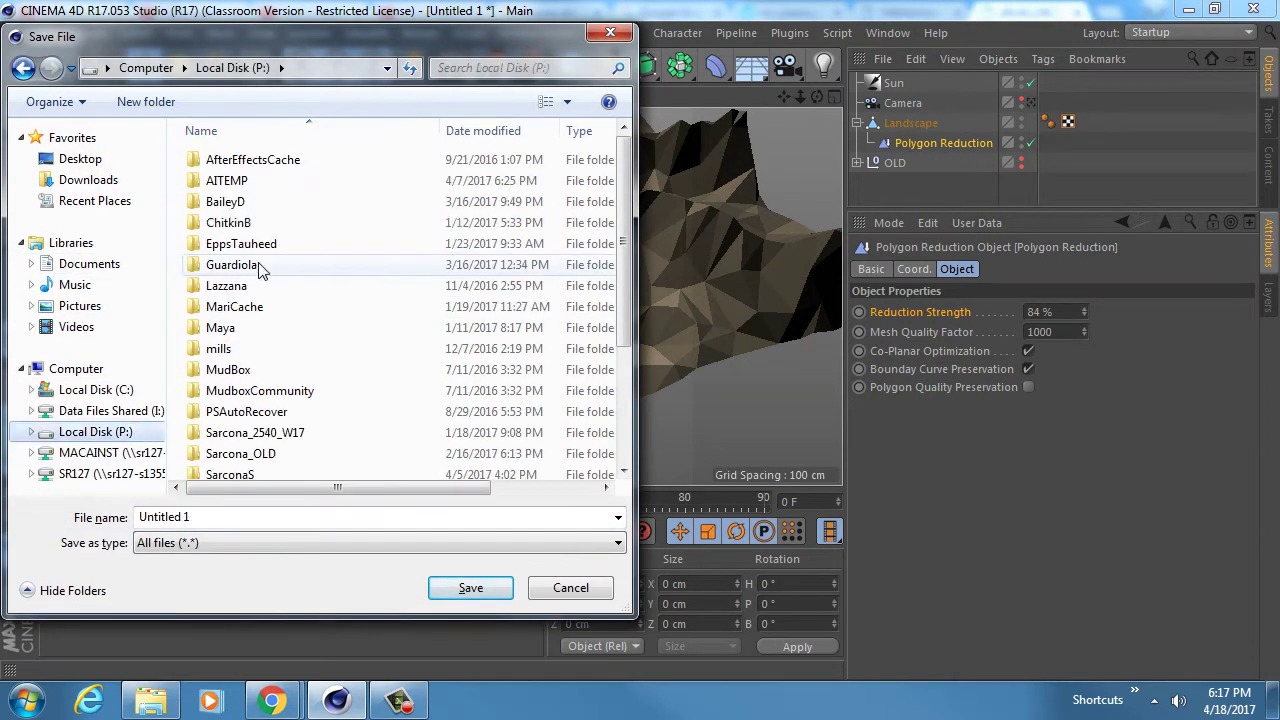
pyautogui.doubleClick(262, 222)
pyautogui.doubleClick(240, 180)
pyautogui.click(258, 248)
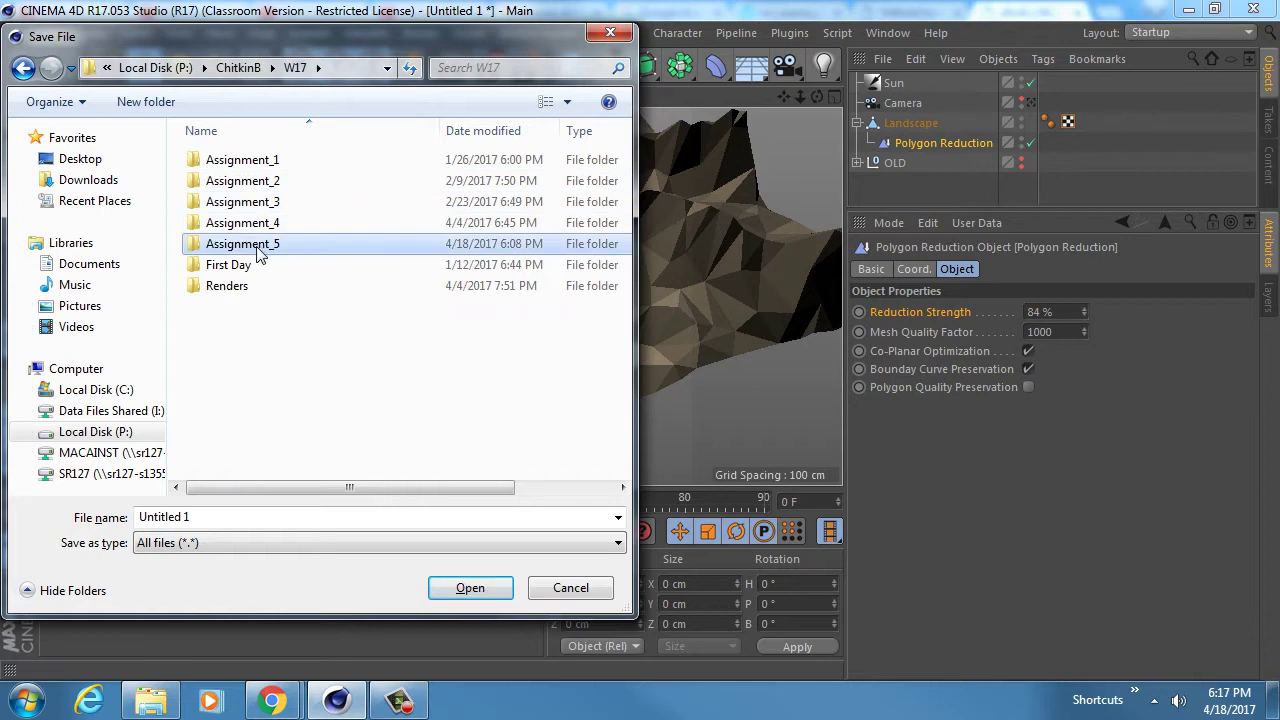
pyautogui.doubleClick(258, 248)
pyautogui.doubleClick(212, 516)
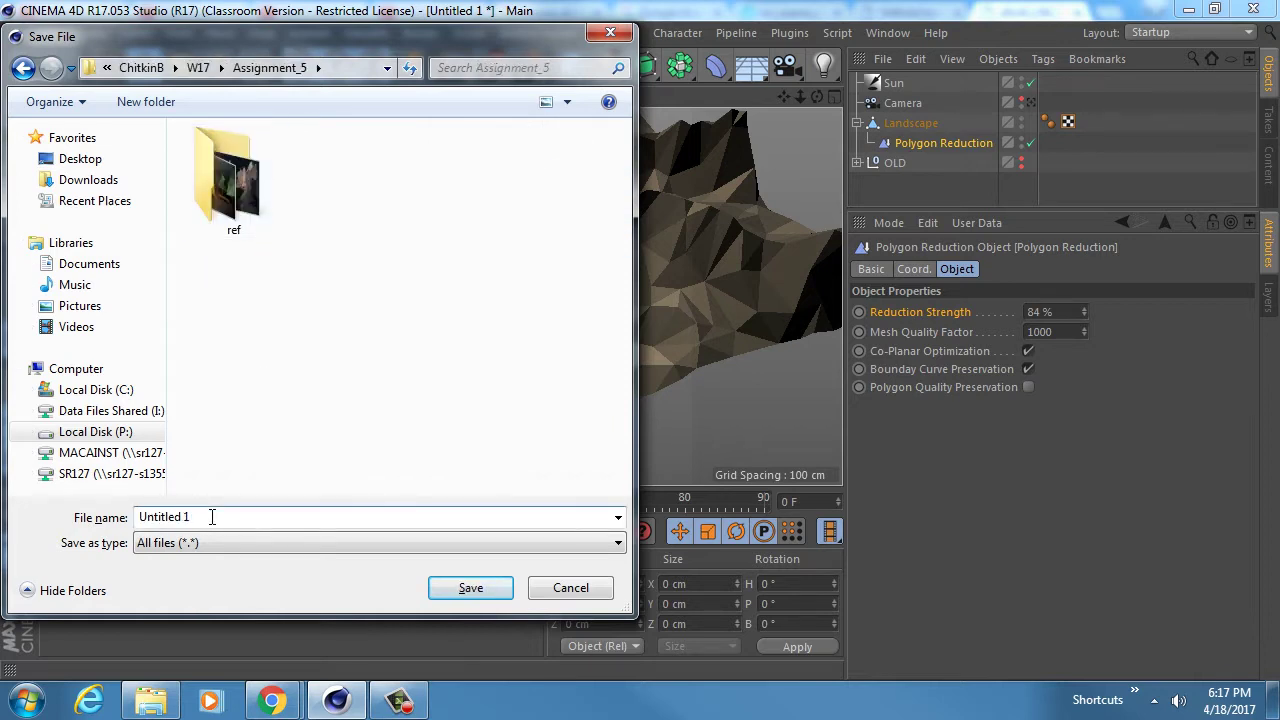
pyautogui.moveTo(212, 516); pyautogui.dragTo(134, 510)
pyautogui.write('Chitkin_Assignment_5_v1')
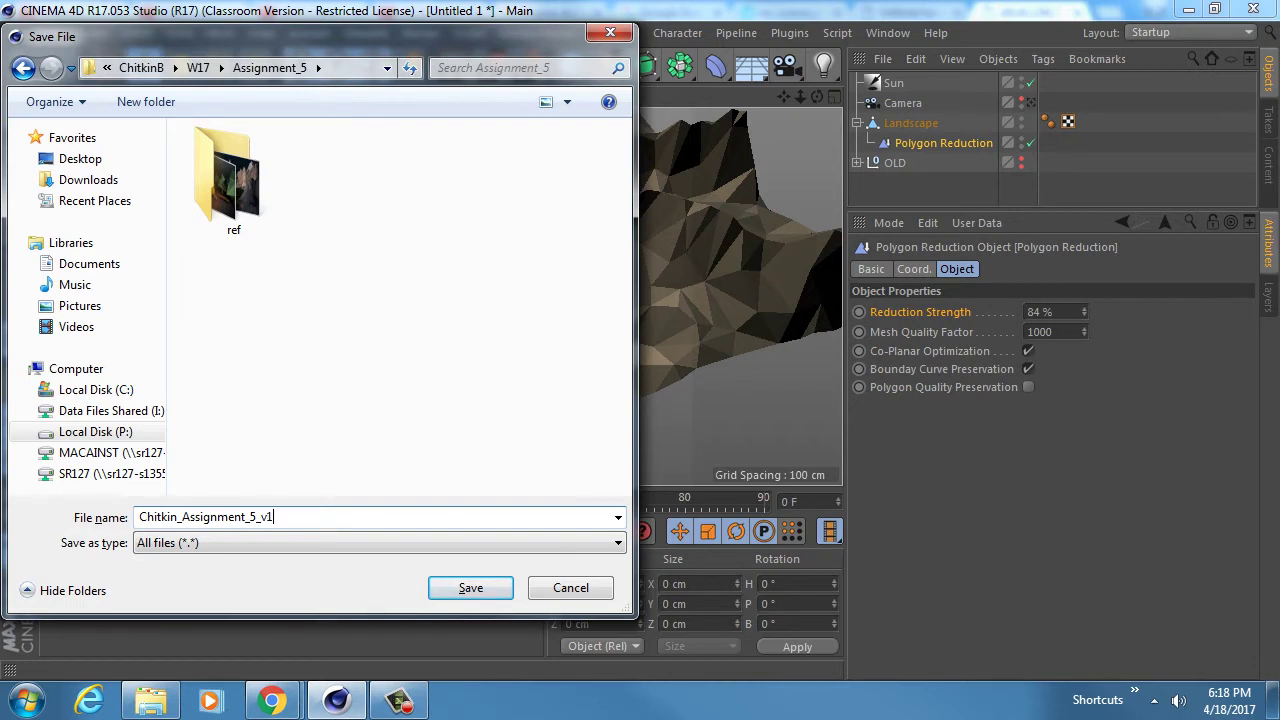
pyautogui.press('Return')
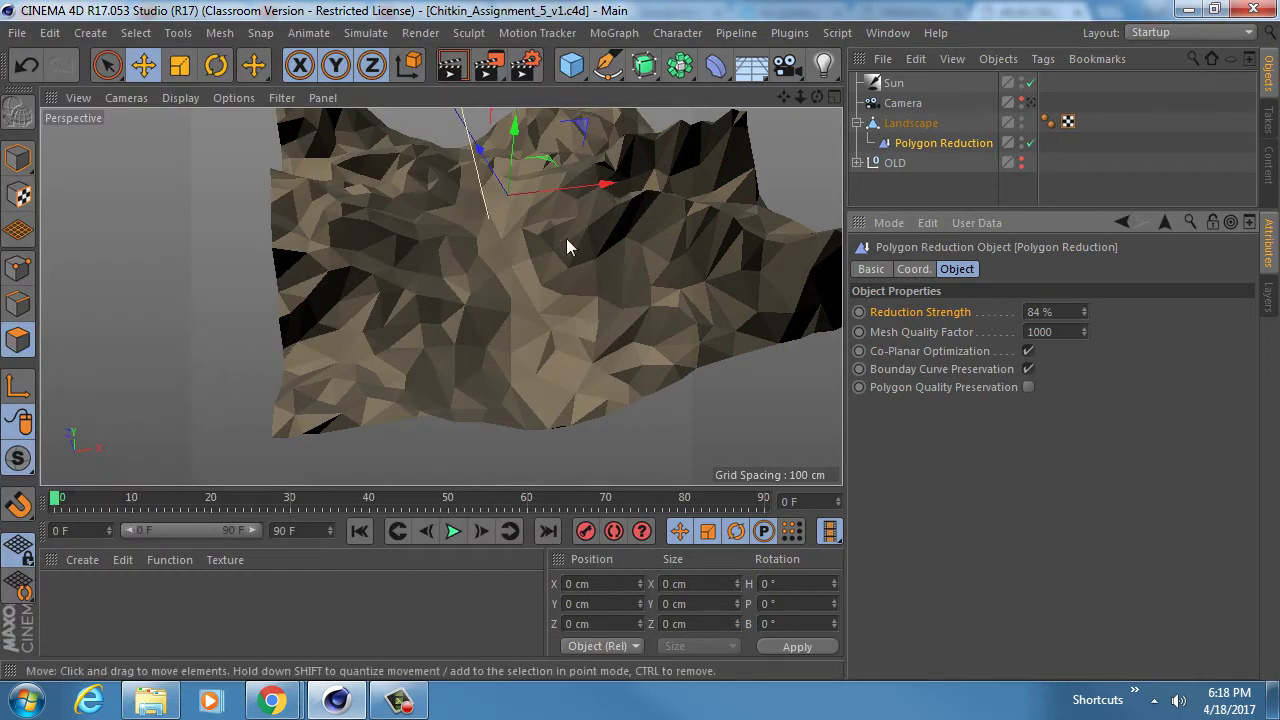
# - Create a new material and colour it dark tan-brown, HSV 35/23/30
pyautogui.moveTo(566, 240)
pyautogui.keyDown('alt'); pyautogui.mouseDown()
pyautogui.moveTo(537, 284)
pyautogui.moveTo(533, 196)
pyautogui.moveTo(523, 288)
pyautogui.moveTo(499, 294)
pyautogui.moveTo(512, 315)
pyautogui.moveTo(573, 216)
pyautogui.moveTo(480, 330)
pyautogui.mouseUp(); pyautogui.keyUp('alt')
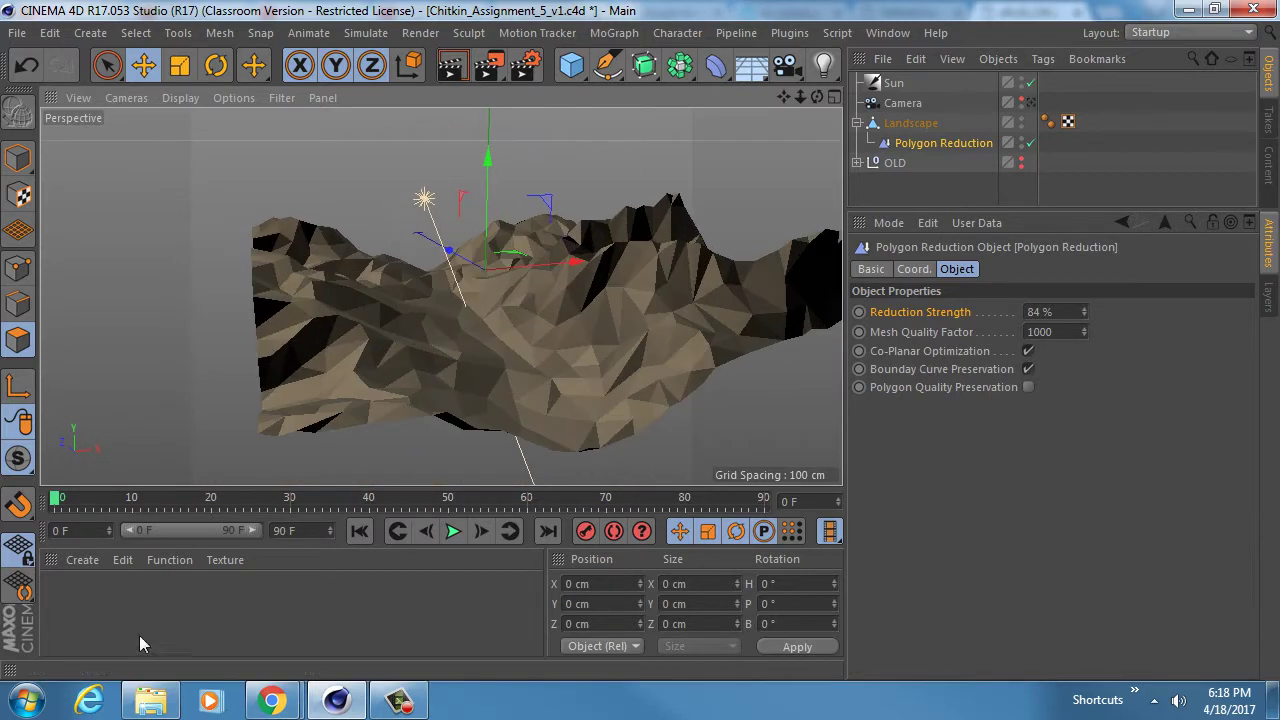
pyautogui.doubleClick(78, 606)
pyautogui.doubleClick(62, 592)
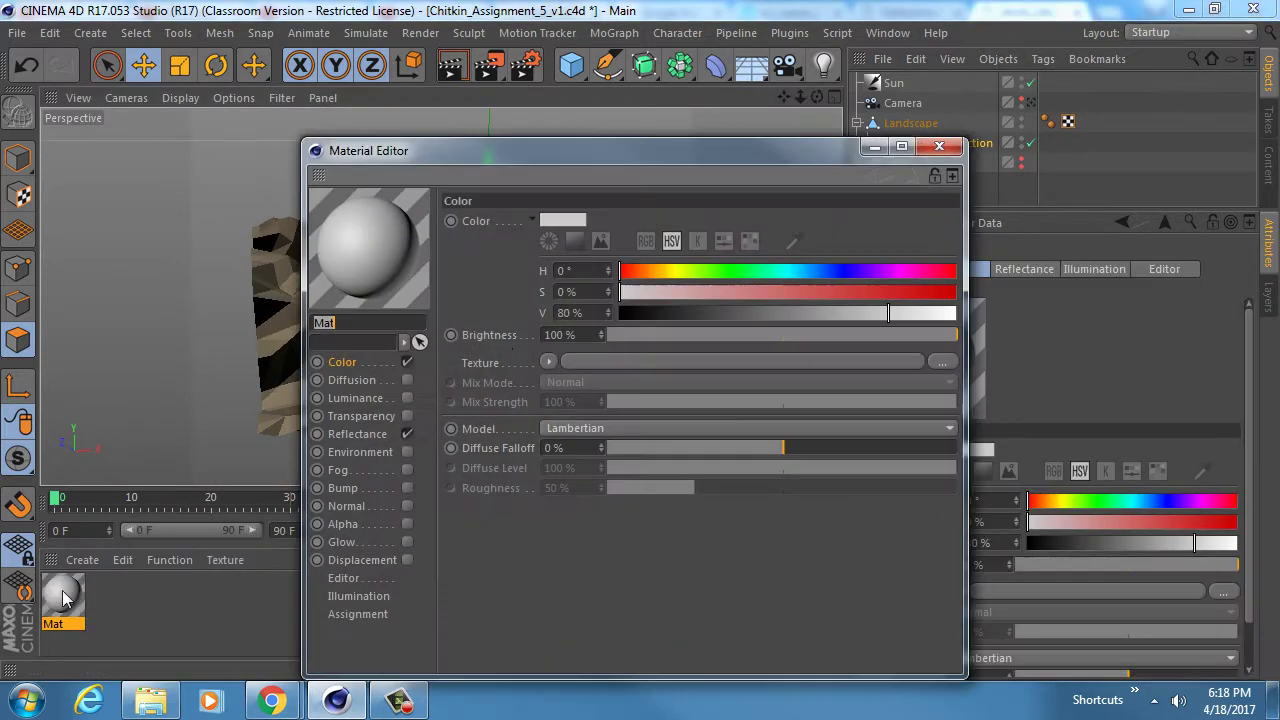
pyautogui.moveTo(440, 150); pyautogui.dragTo(411, 75)
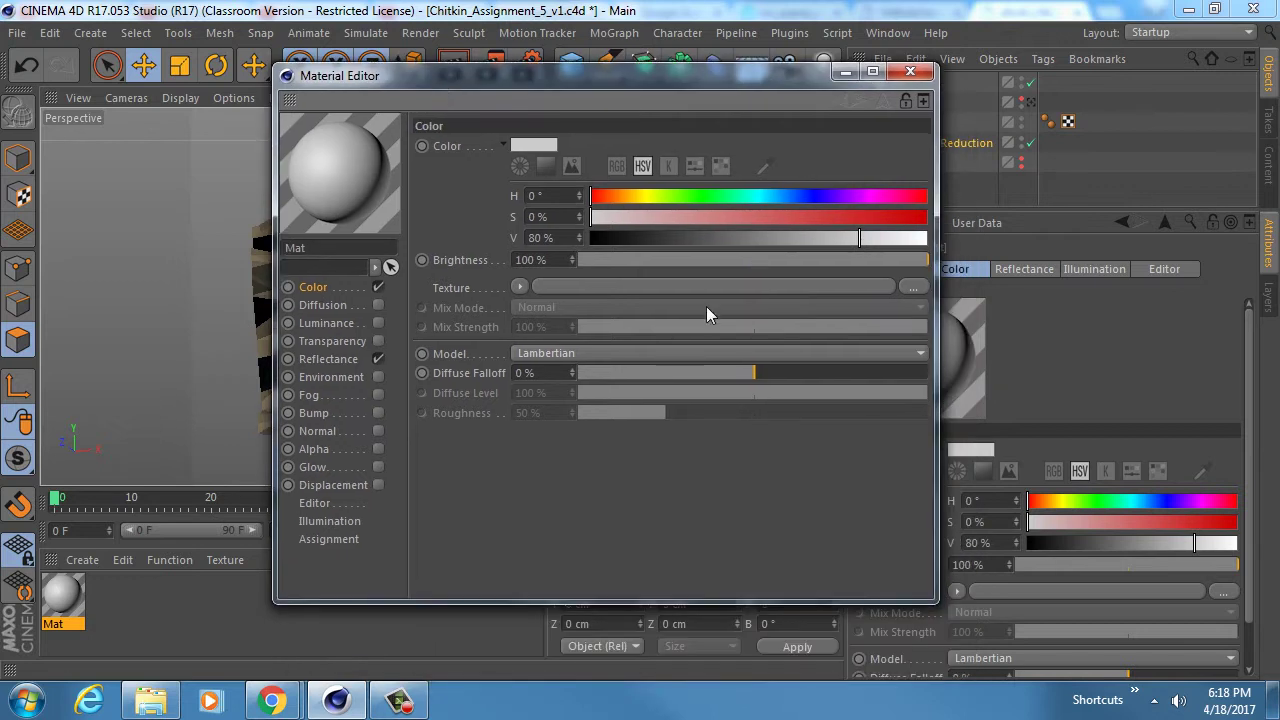
pyautogui.click(667, 217)
pyautogui.moveTo(618, 198); pyautogui.dragTo(623, 199)
pyautogui.moveTo(748, 238); pyautogui.dragTo(691, 242)
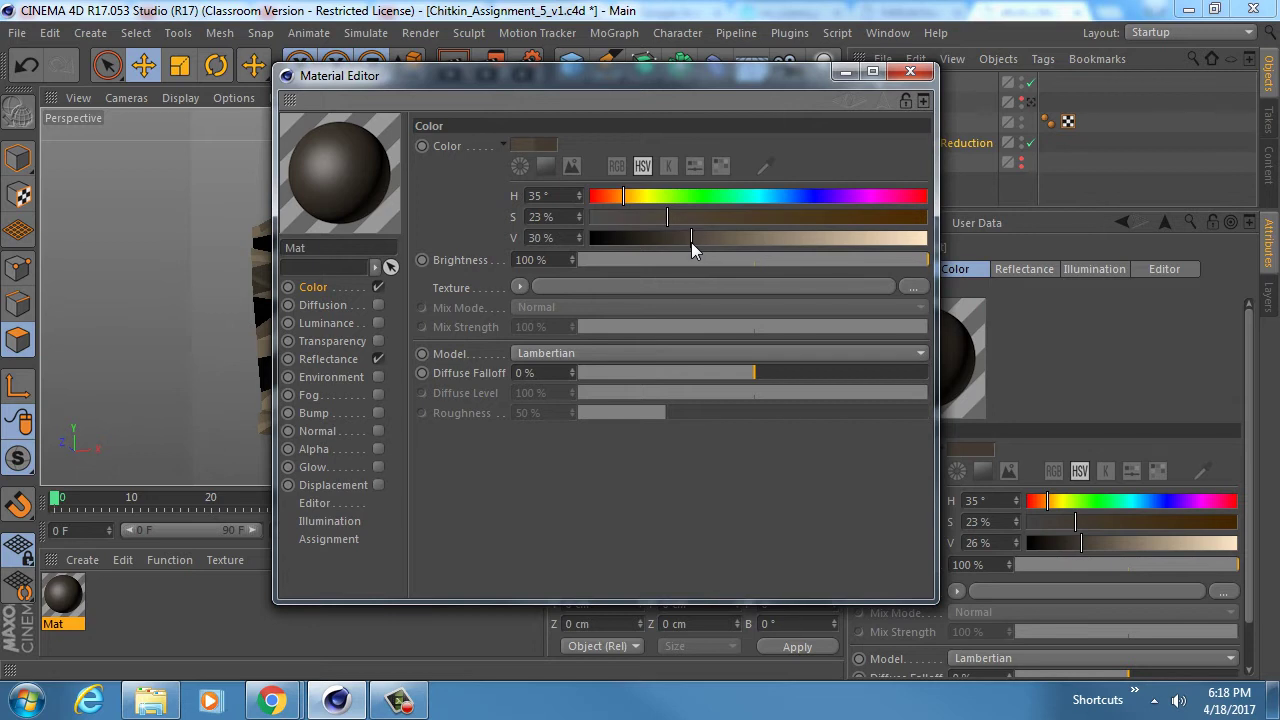
# - Narrow the material's Default Specular width to 29%
pyautogui.click(353, 359)
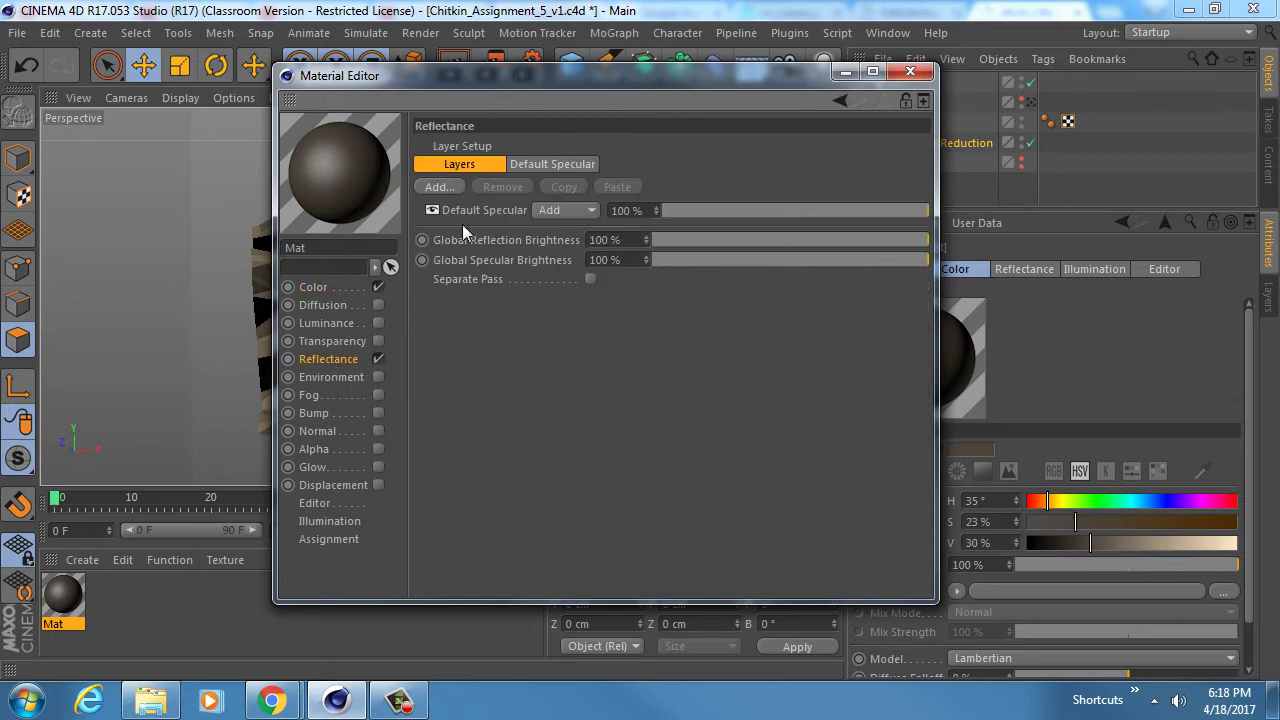
pyautogui.click(545, 166)
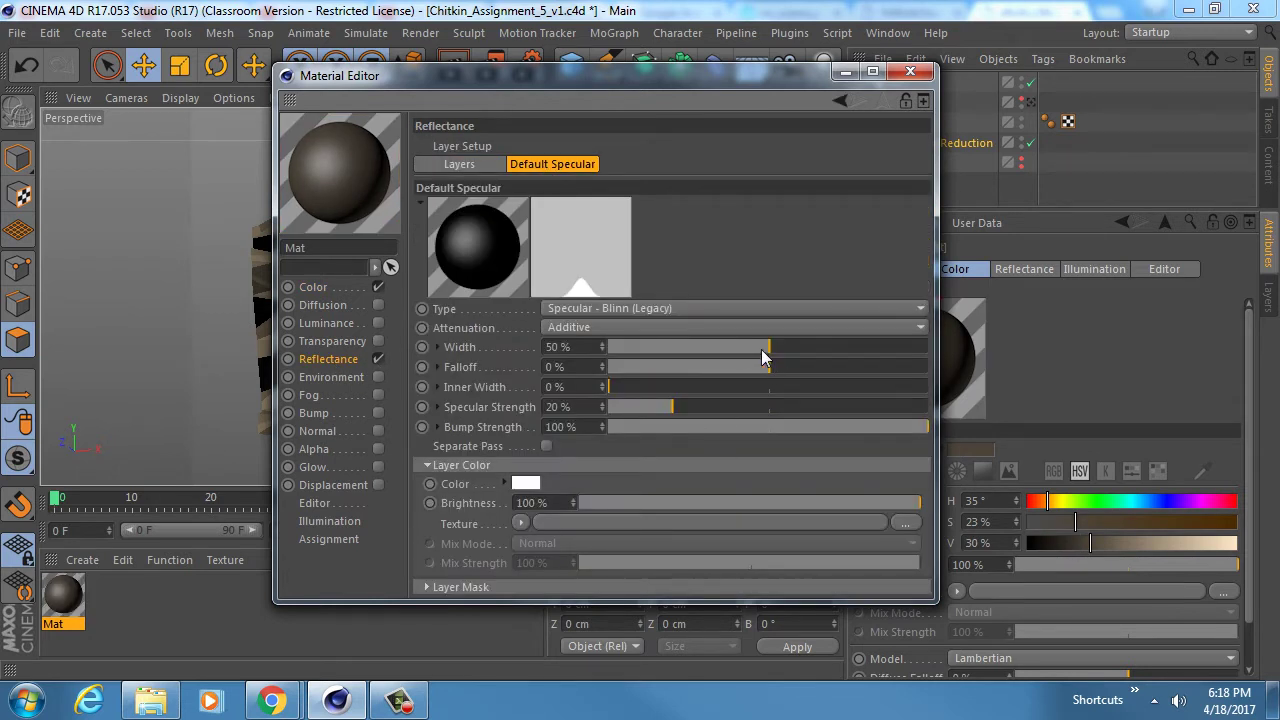
pyautogui.moveTo(762, 350); pyautogui.dragTo(701, 346)
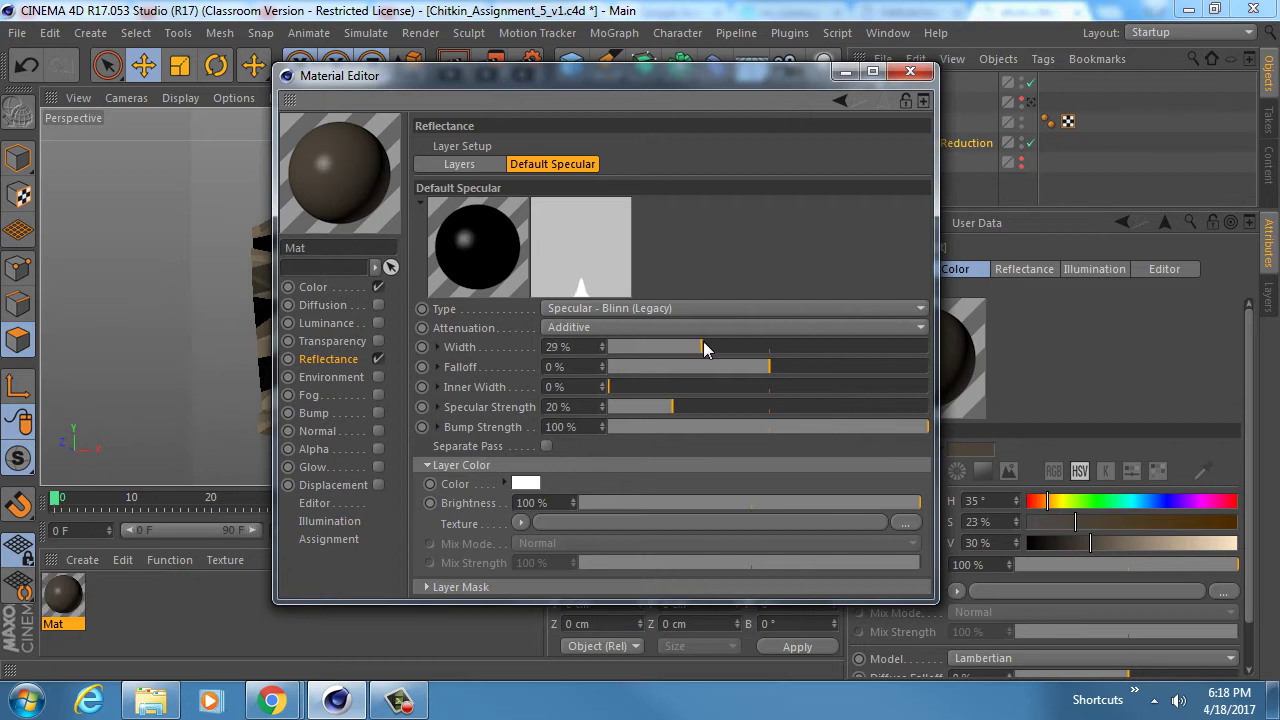
pyautogui.click(916, 74)
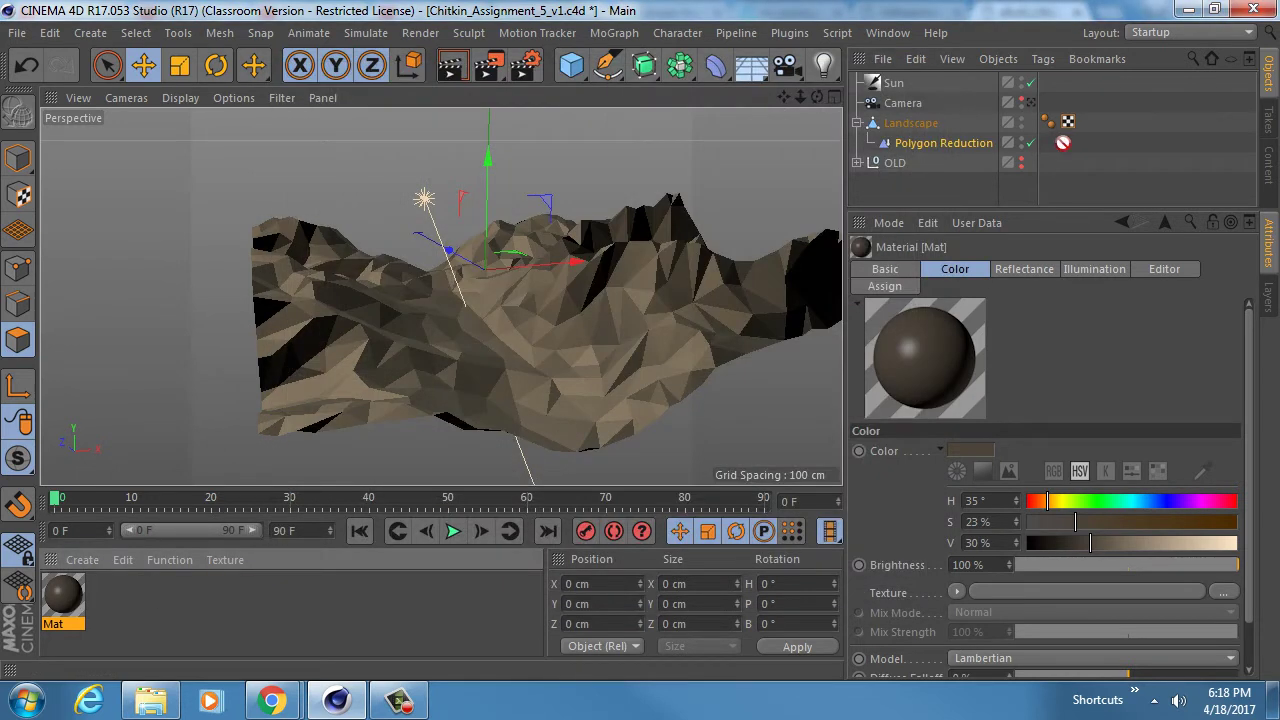
# - Apply Mat to the Landscape and lower the Sun light's colour saturation to 7%
pyautogui.moveTo(1063, 142); pyautogui.dragTo(932, 128)
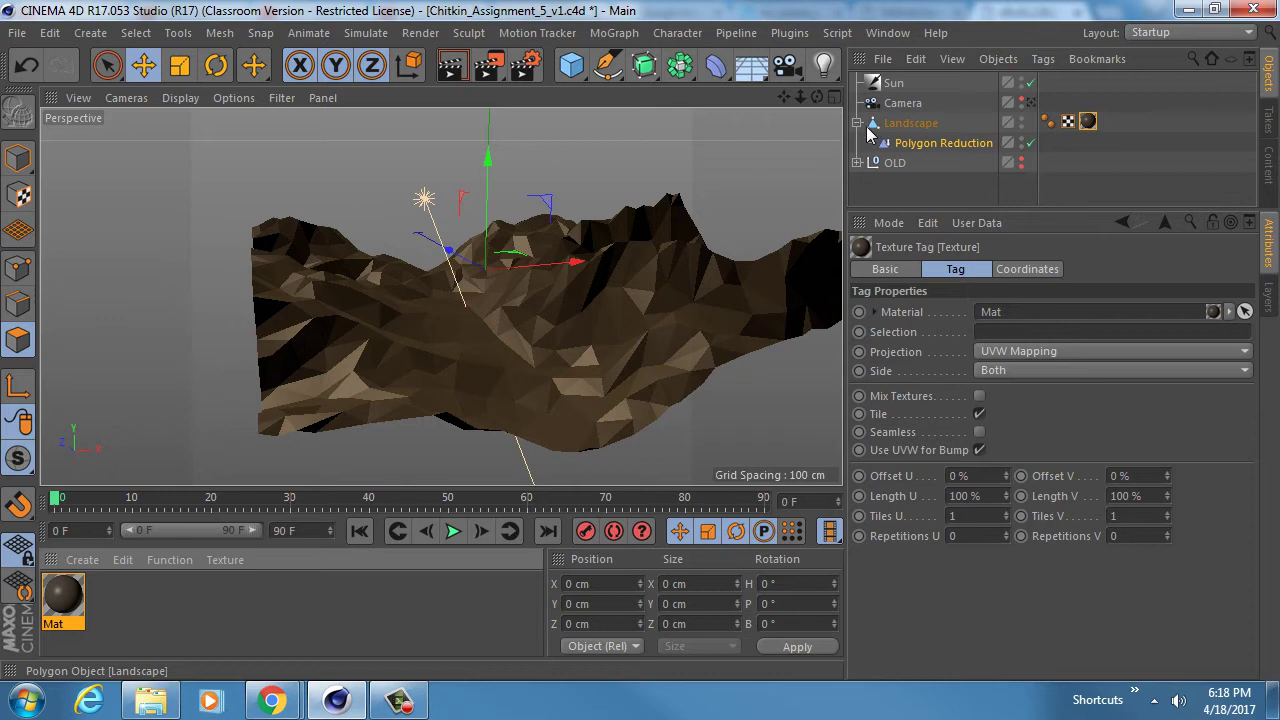
pyautogui.click(857, 123)
pyautogui.click(893, 83)
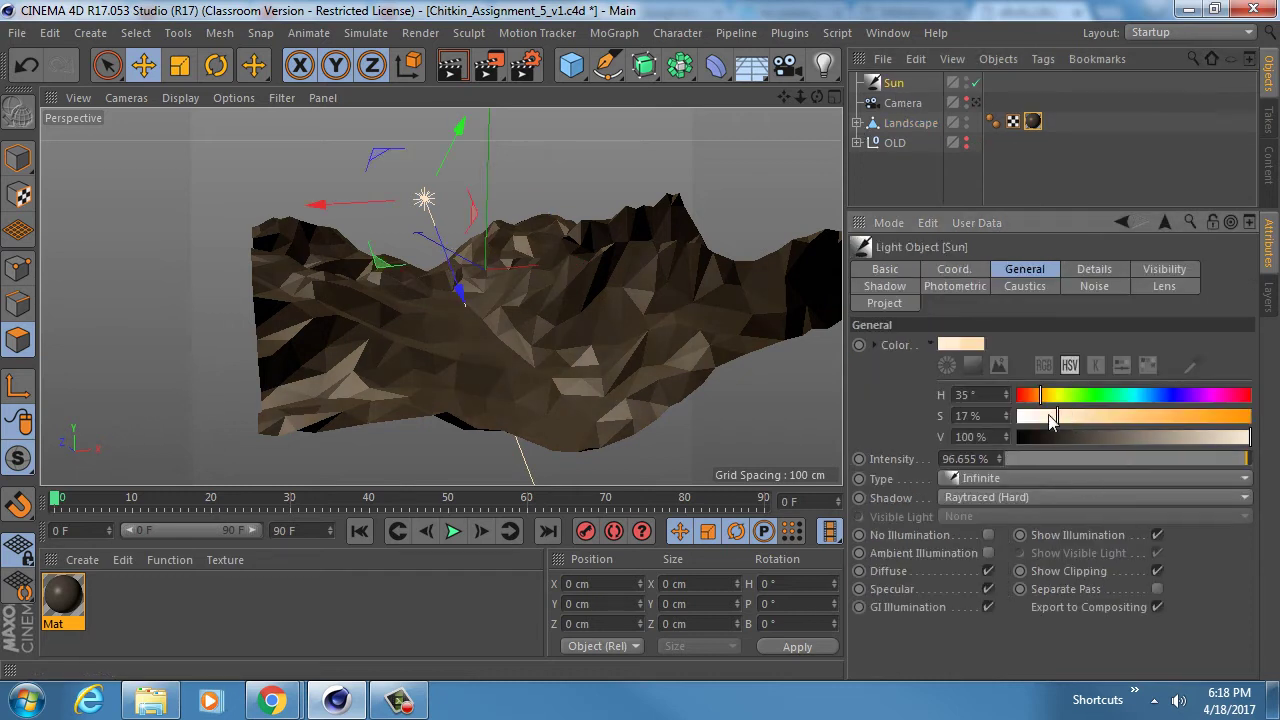
pyautogui.moveTo(1050, 422); pyautogui.dragTo(1034, 418)
# - Open a new Windows Explorer window from the taskbar jump list
pyautogui.keyDown('alt'); pyautogui.moveTo(569, 314); pyautogui.dragTo(499, 359); pyautogui.keyUp('alt')
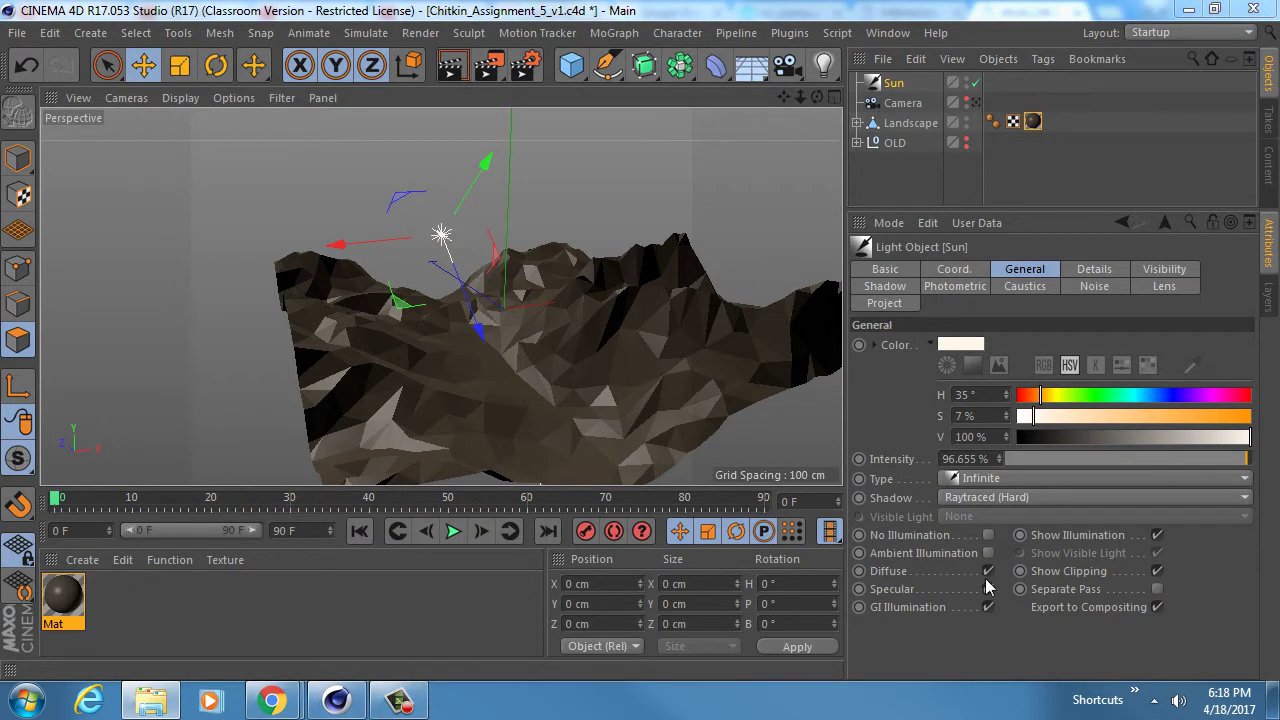
pyautogui.rightClick(159, 697)
pyautogui.click(160, 607)
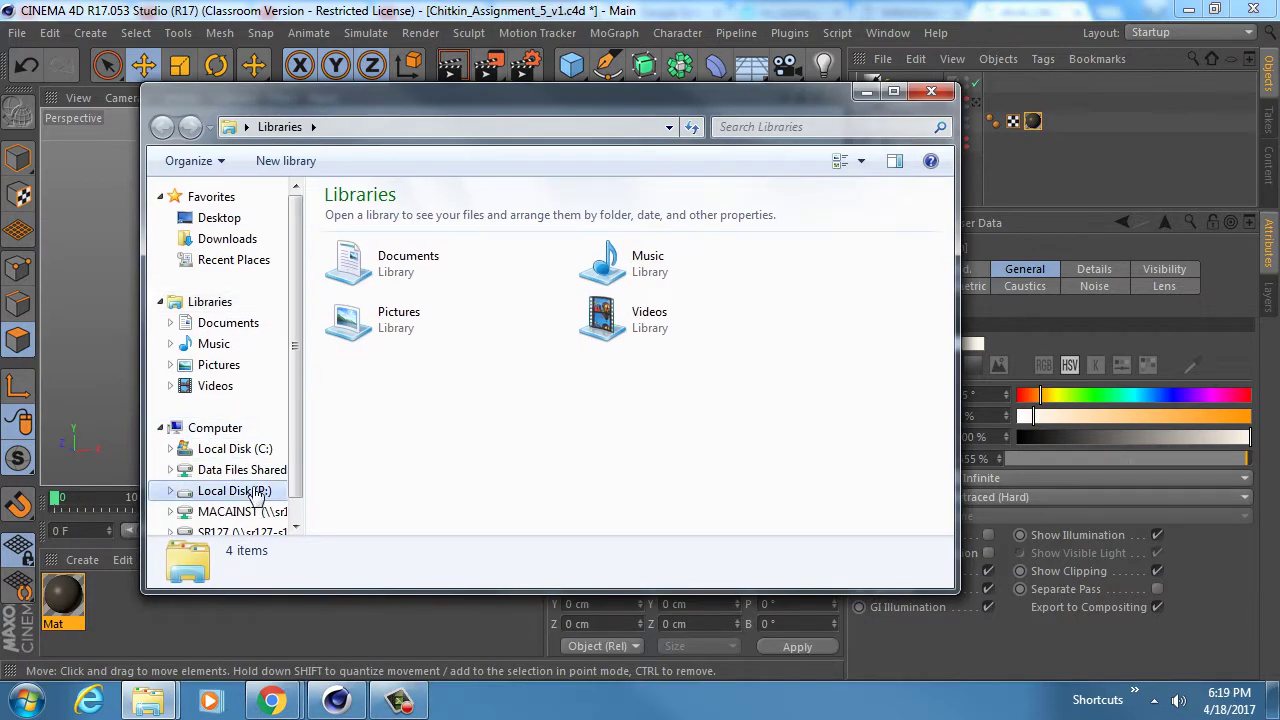
# - Browse Explorer from the P: drive to the W17\Assignment_5\ref folder
pyautogui.click(258, 492)
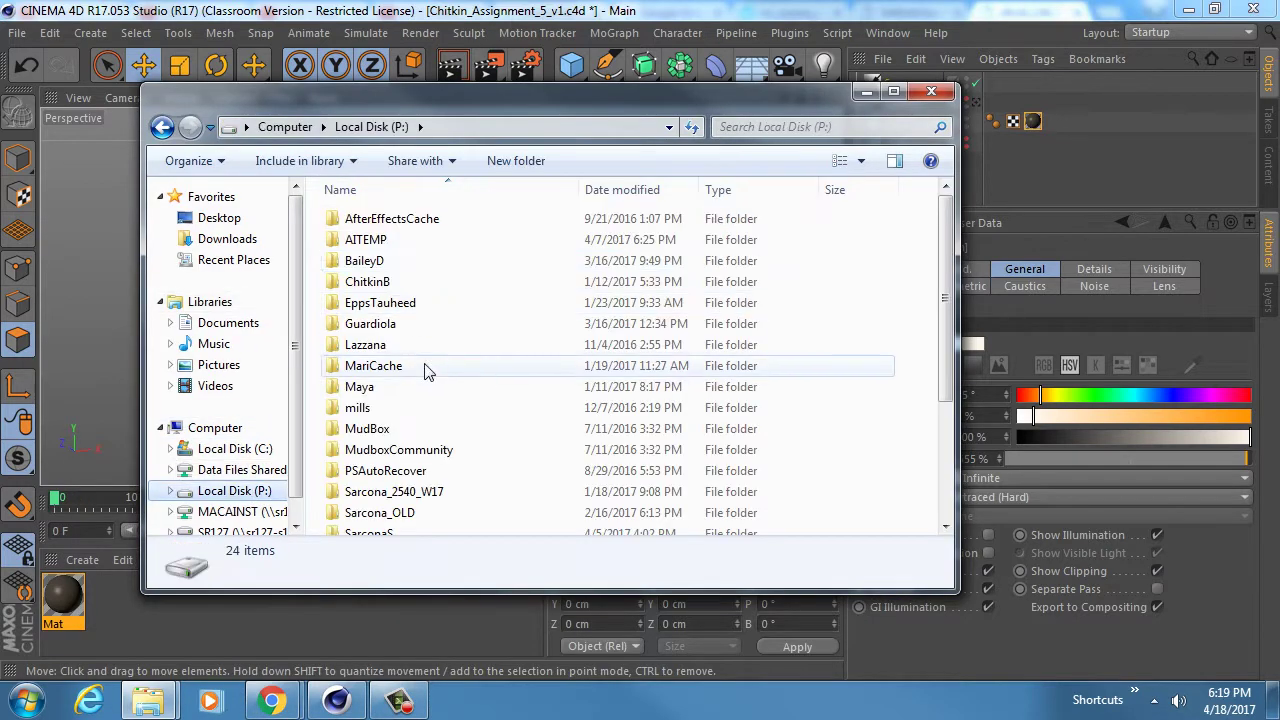
pyautogui.doubleClick(426, 290)
pyautogui.click(415, 245)
pyautogui.doubleClick(415, 245)
pyautogui.doubleClick(420, 300)
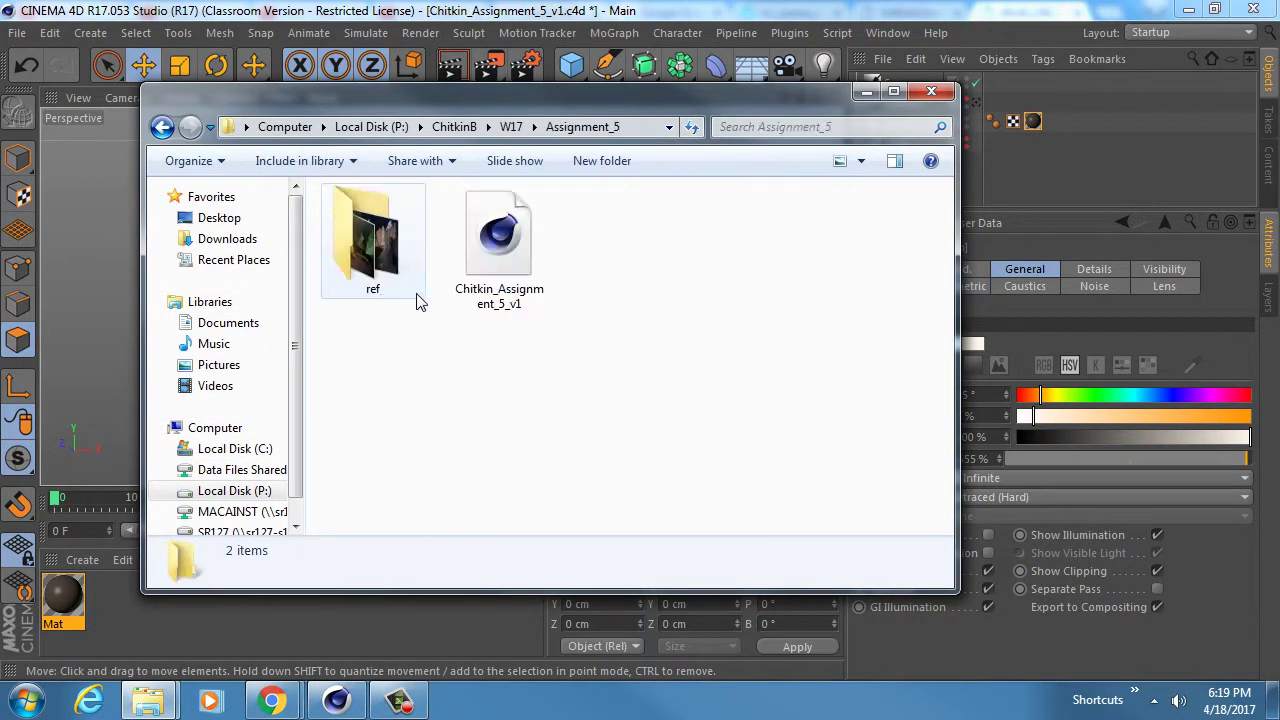
pyautogui.doubleClick(372, 232)
# - View ref_3 in Windows Photo Viewer, then return to Cinema 4D to rename Mat
pyautogui.click(615, 232)
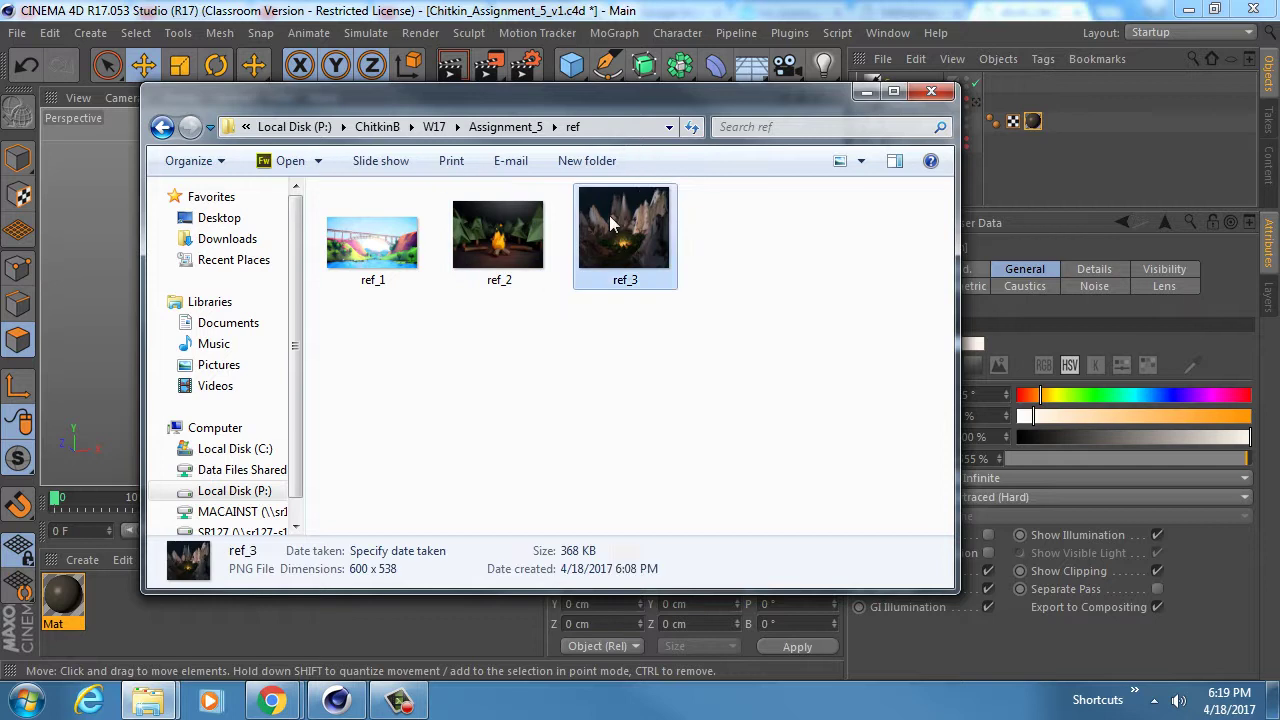
pyautogui.rightClick(610, 235)
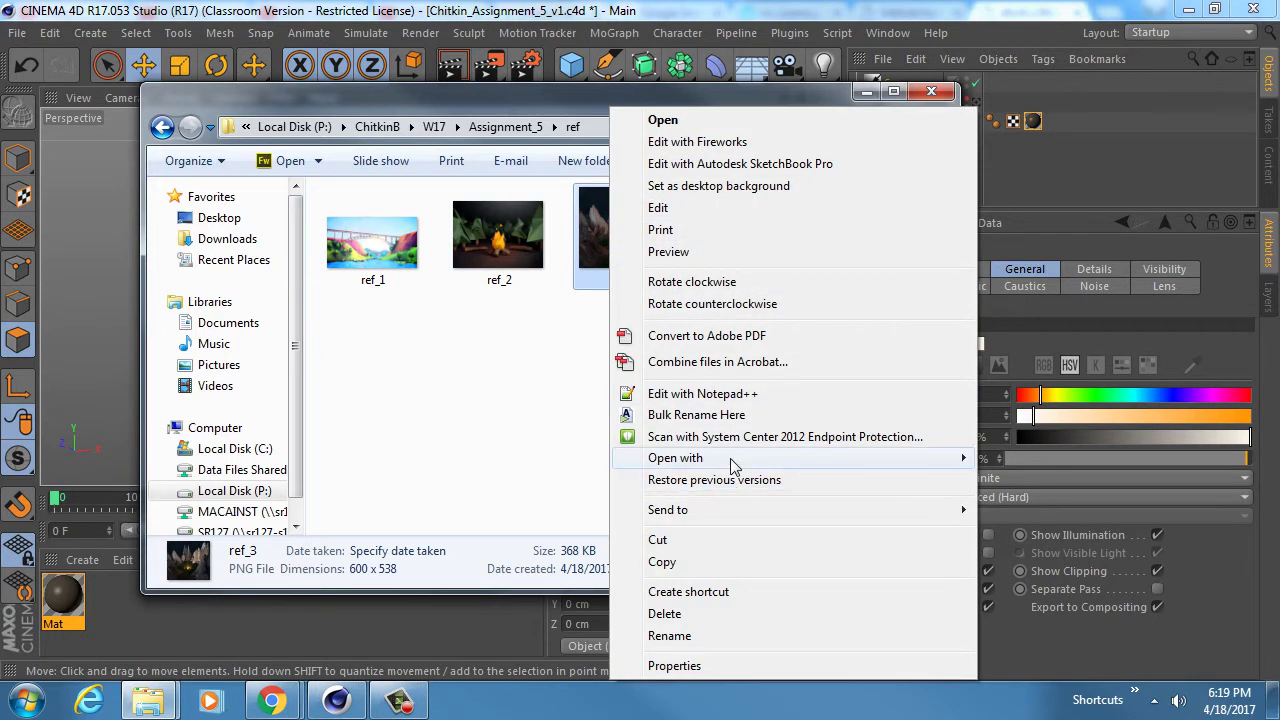
pyautogui.moveTo(780, 458)
pyautogui.click(1066, 524)
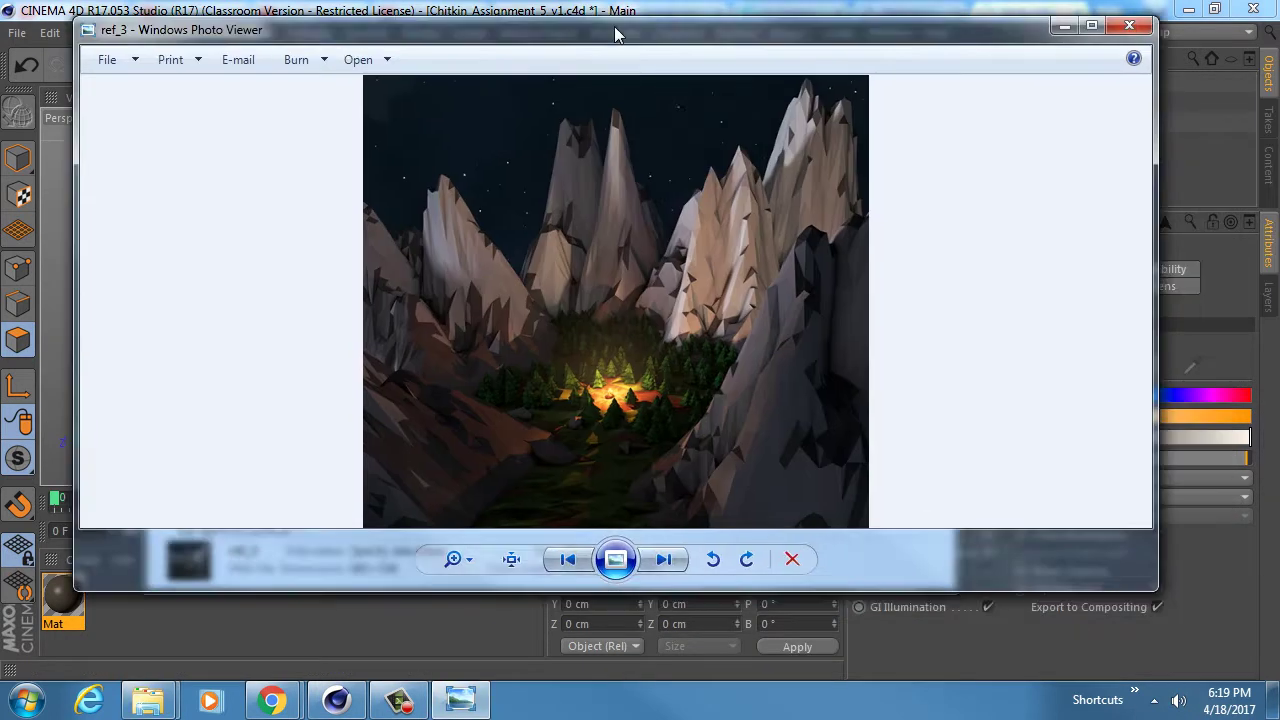
pyautogui.moveTo(615, 27); pyautogui.dragTo(613, 71)
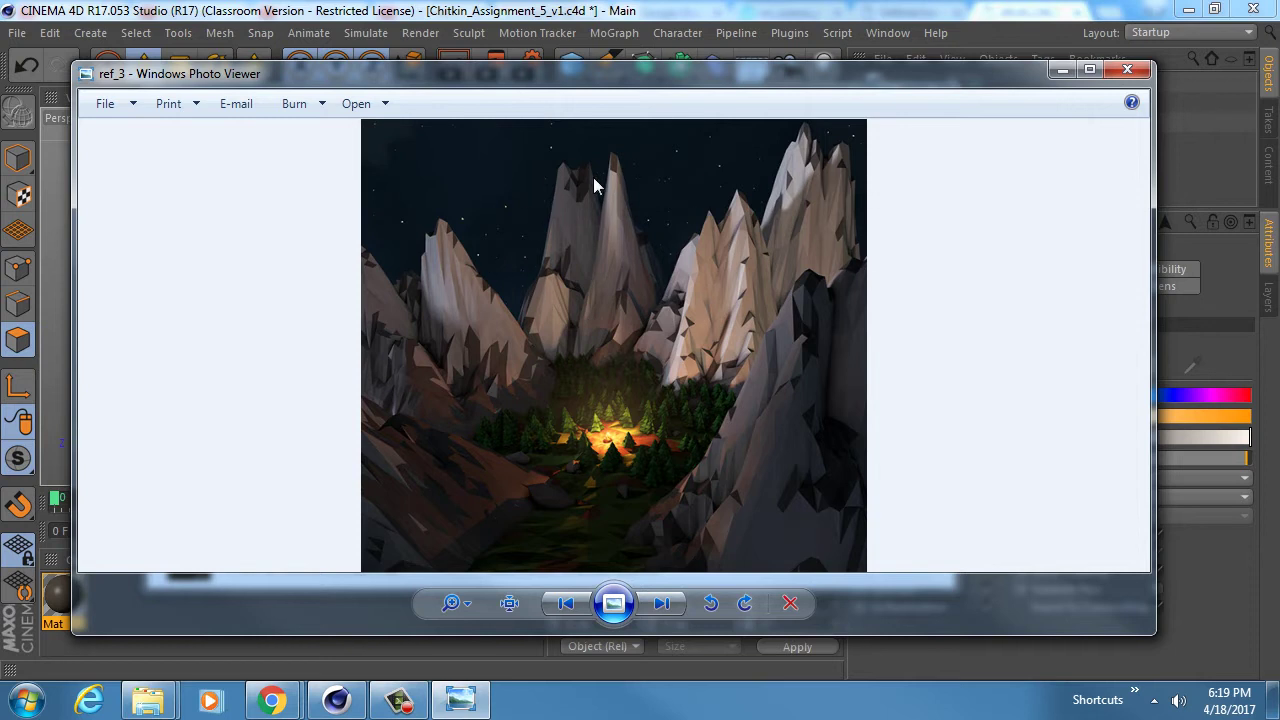
pyautogui.click(650, 8)
pyautogui.doubleClick(57, 623)
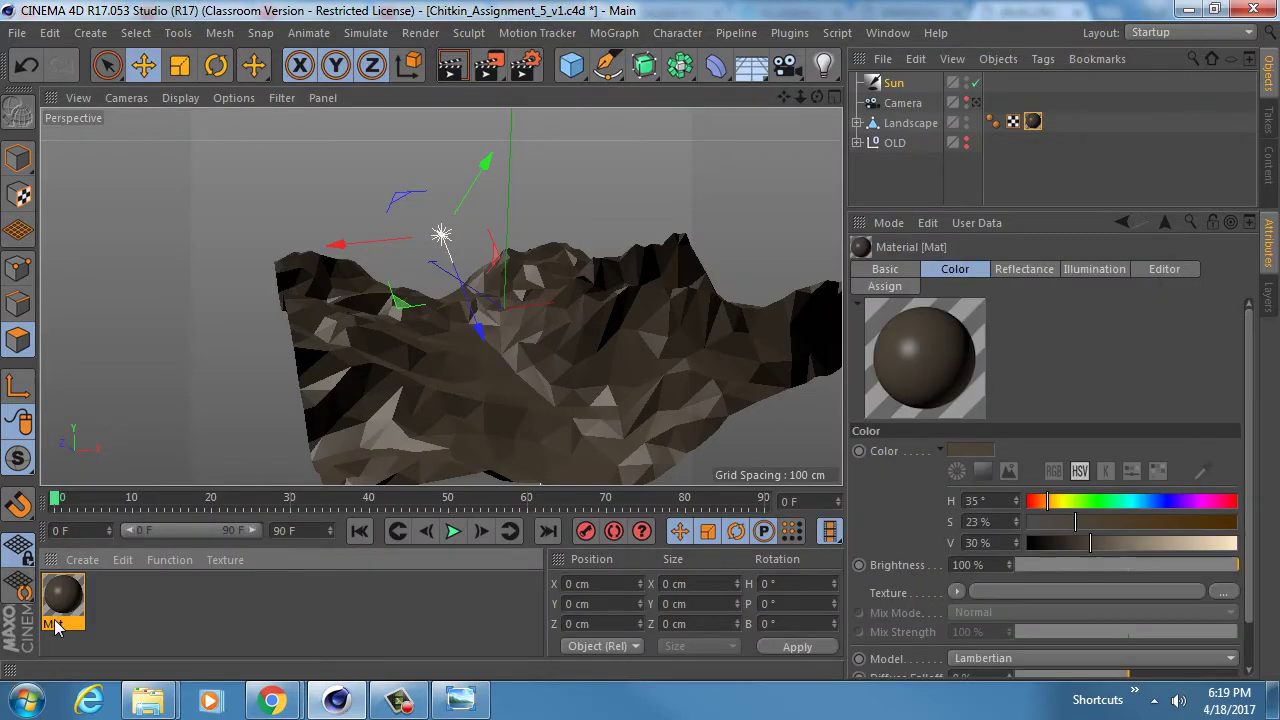
# - Rename Mat to 'Brown Ground' and create a second material named 'white Snow'
pyautogui.write('Br')
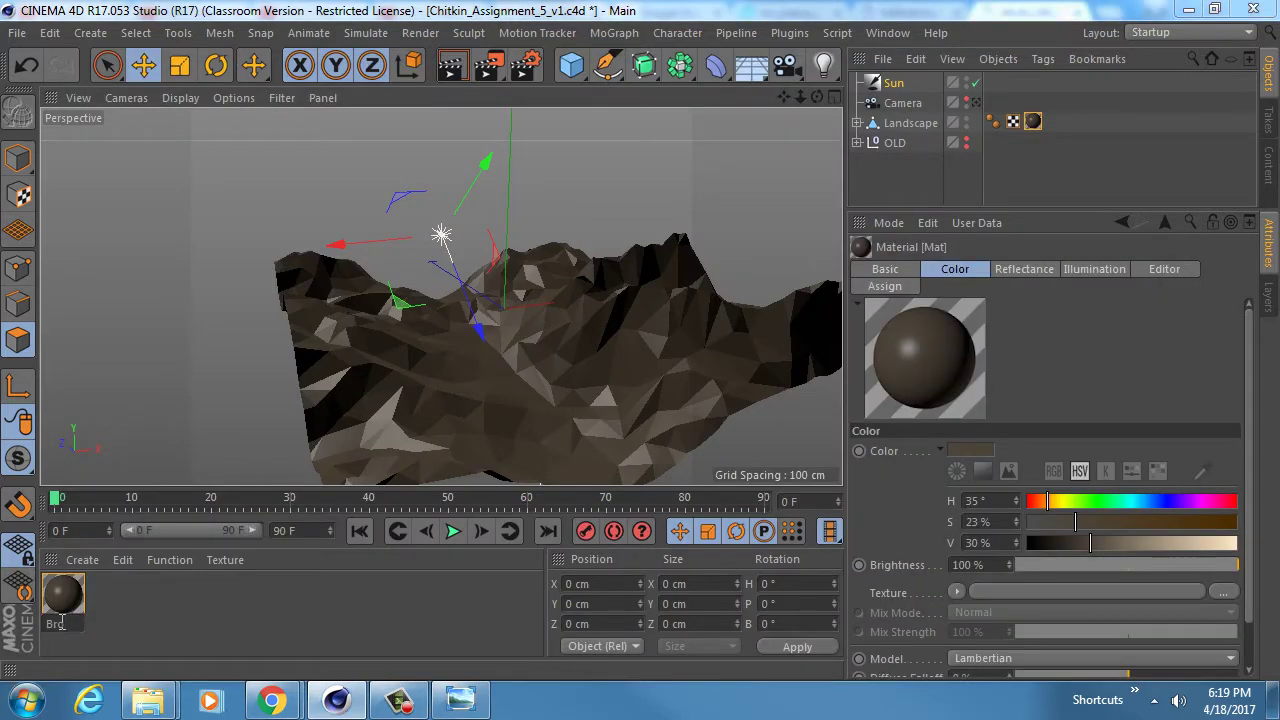
pyautogui.write('own Ground')
pyautogui.press('Return')
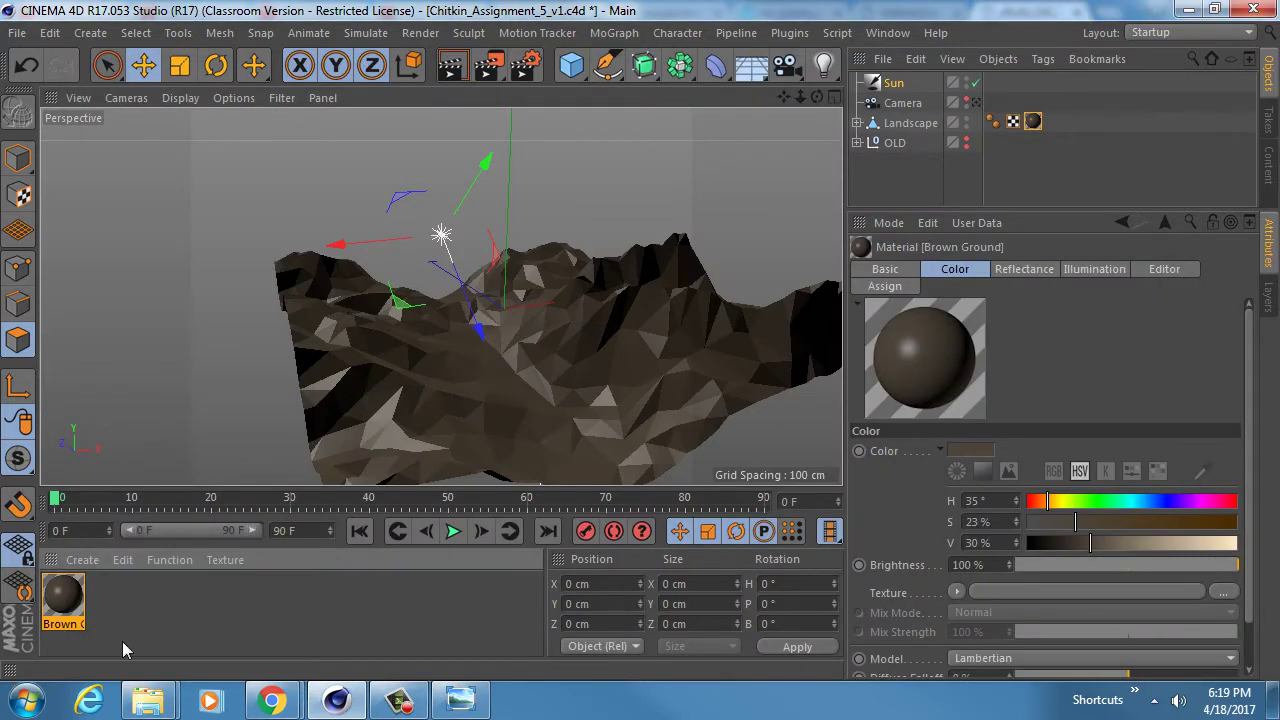
pyautogui.doubleClick(96, 589)
pyautogui.doubleClick(64, 605)
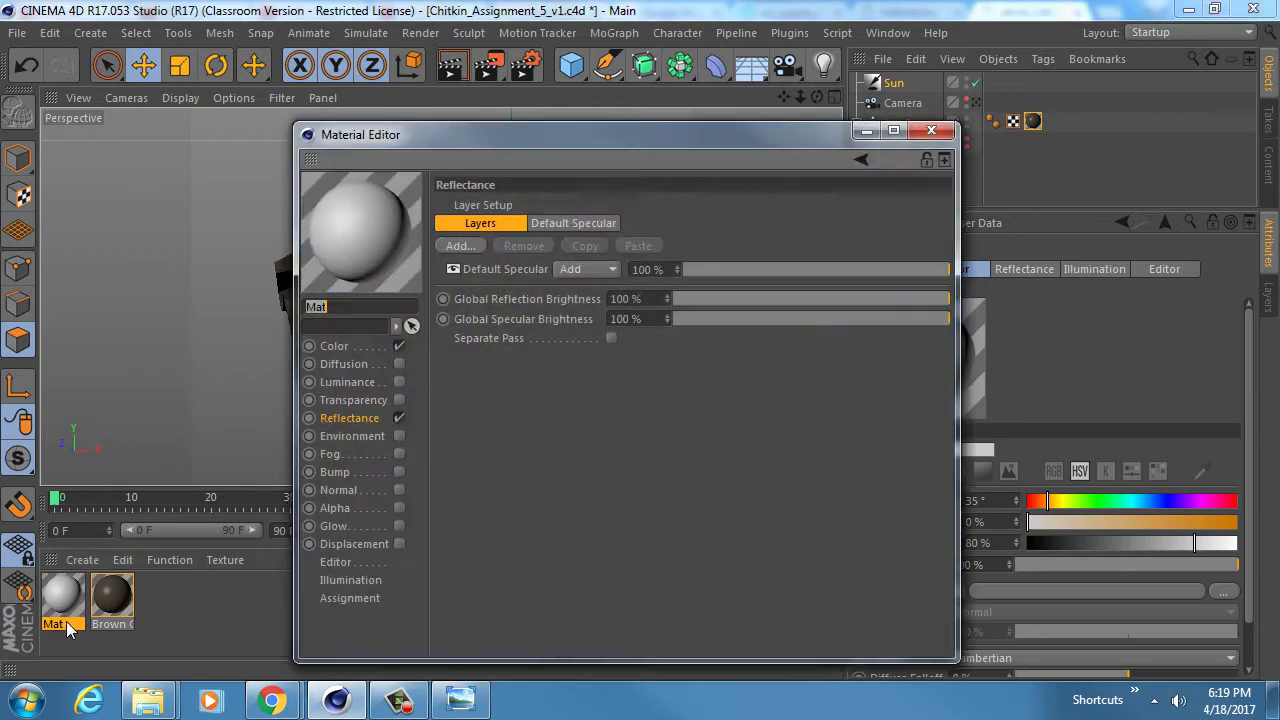
pyautogui.write('white Snow')
pyautogui.click(334, 346)
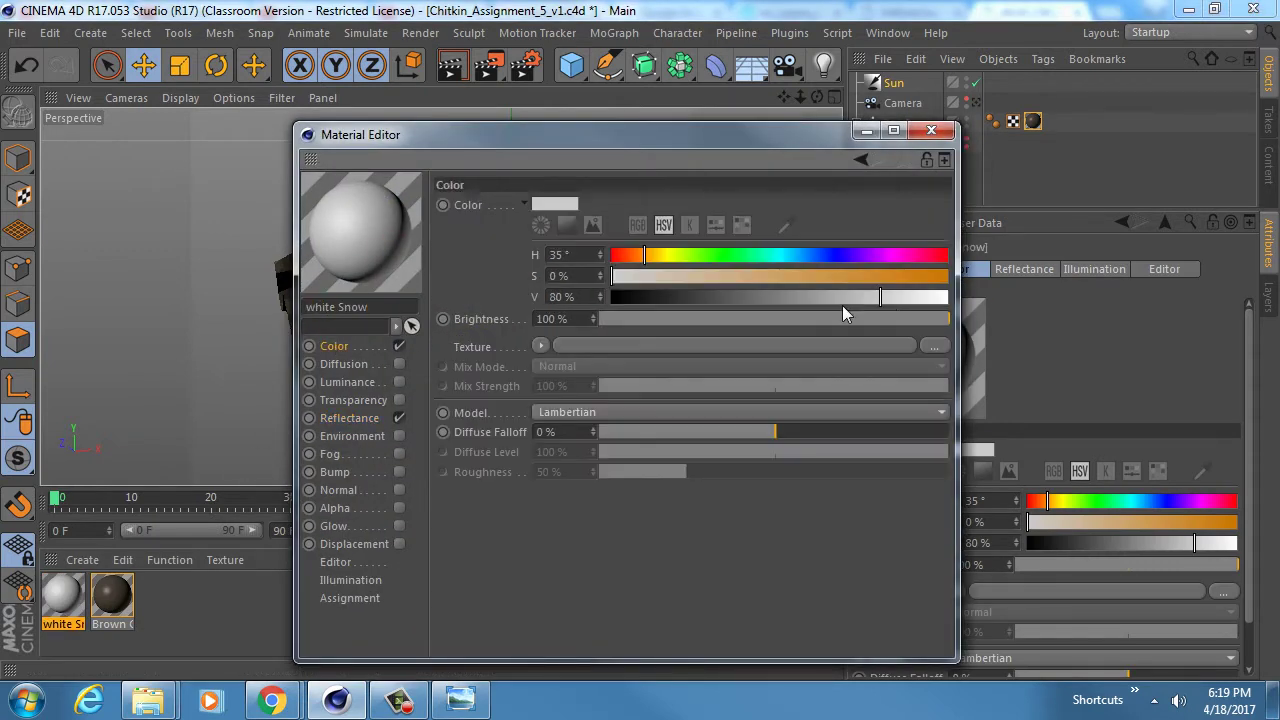
# - Give white Snow colour V 93%, specular width 11%, falloff -5%, strength 5%
pyautogui.moveTo(890, 301); pyautogui.dragTo(930, 297)
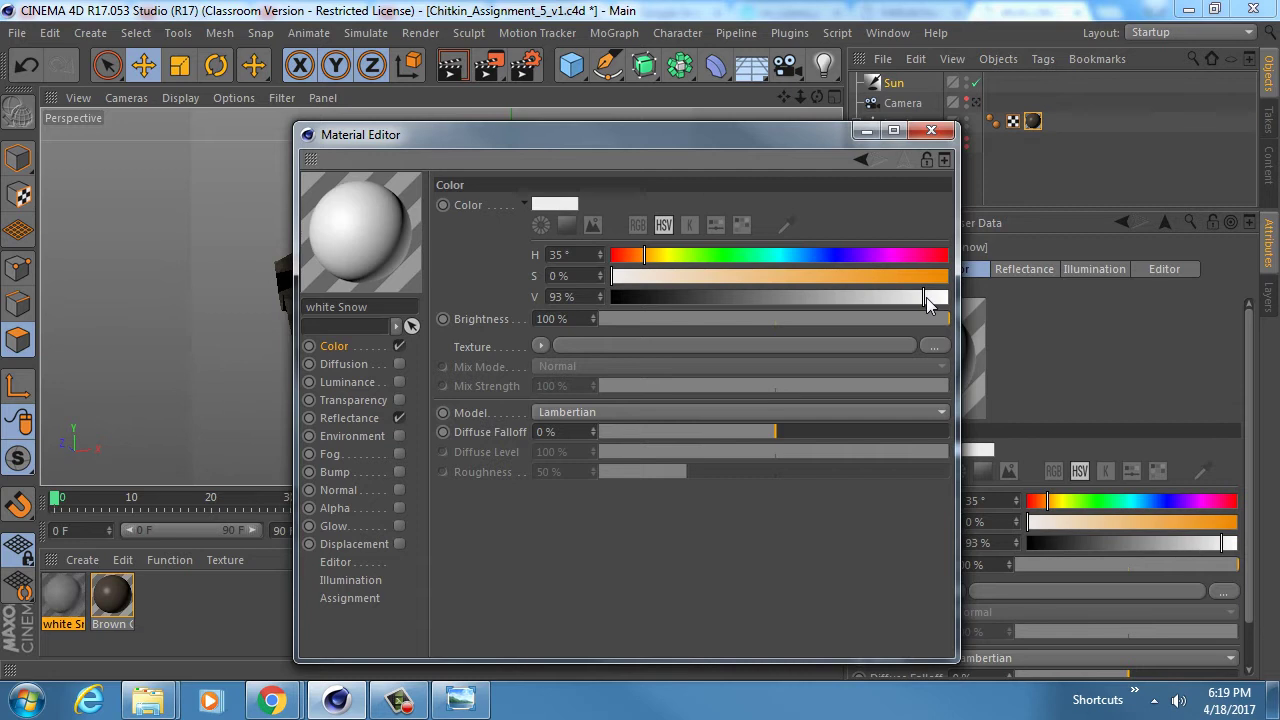
pyautogui.click(400, 415)
pyautogui.click(573, 223)
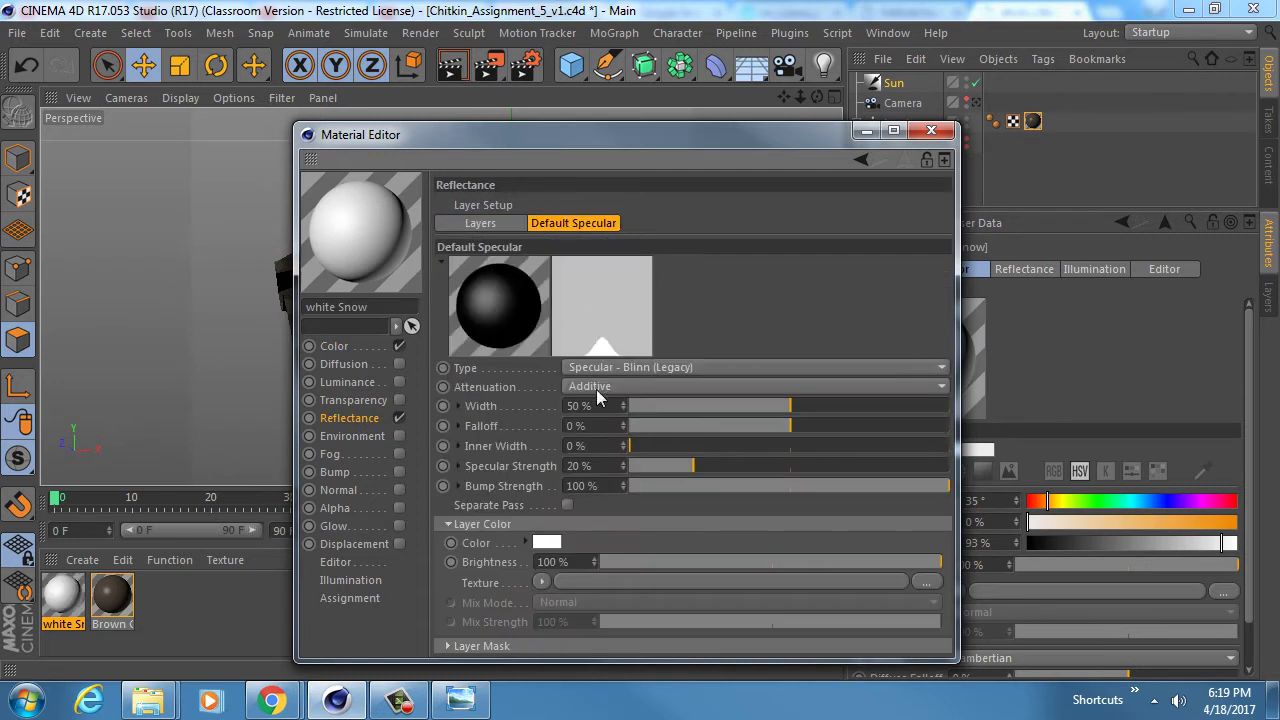
pyautogui.click(667, 406)
pyautogui.moveTo(667, 406); pyautogui.dragTo(660, 405)
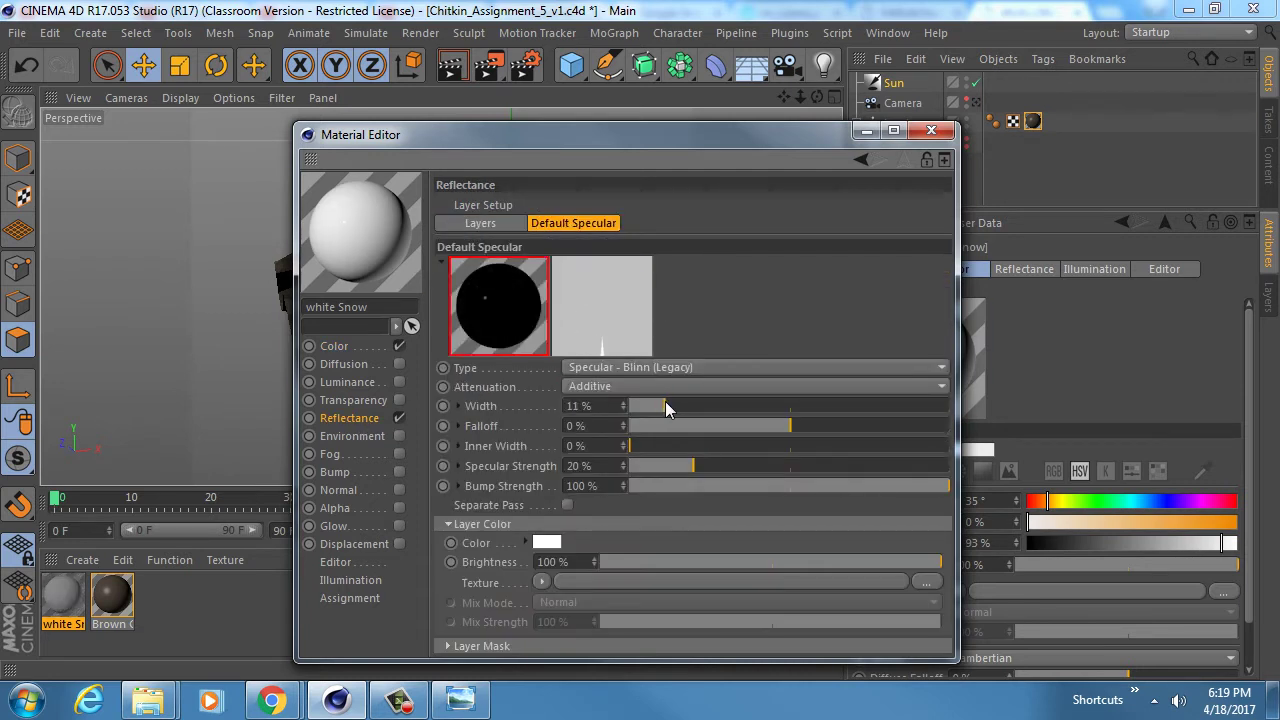
pyautogui.moveTo(752, 421); pyautogui.dragTo(783, 422)
pyautogui.moveTo(693, 465)
pyautogui.mouseDown()
pyautogui.moveTo(712, 463)
pyautogui.moveTo(678, 461)
pyautogui.mouseUp()
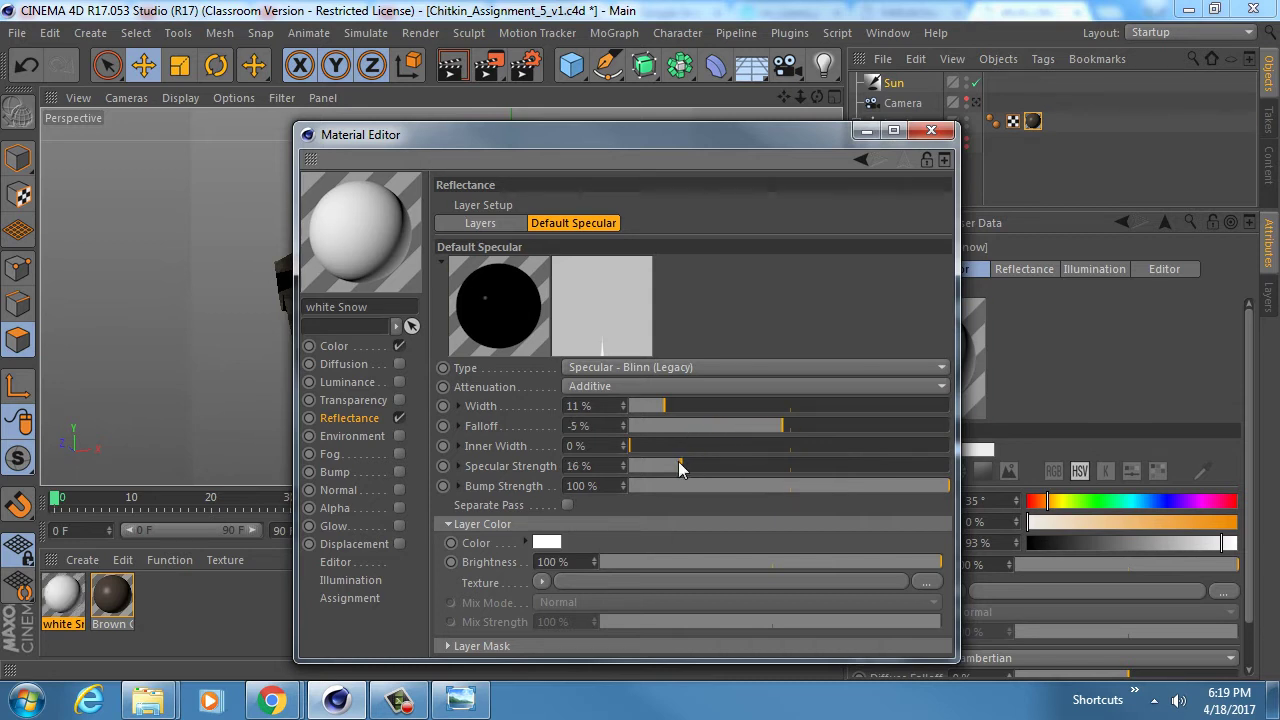
pyautogui.click(931, 130)
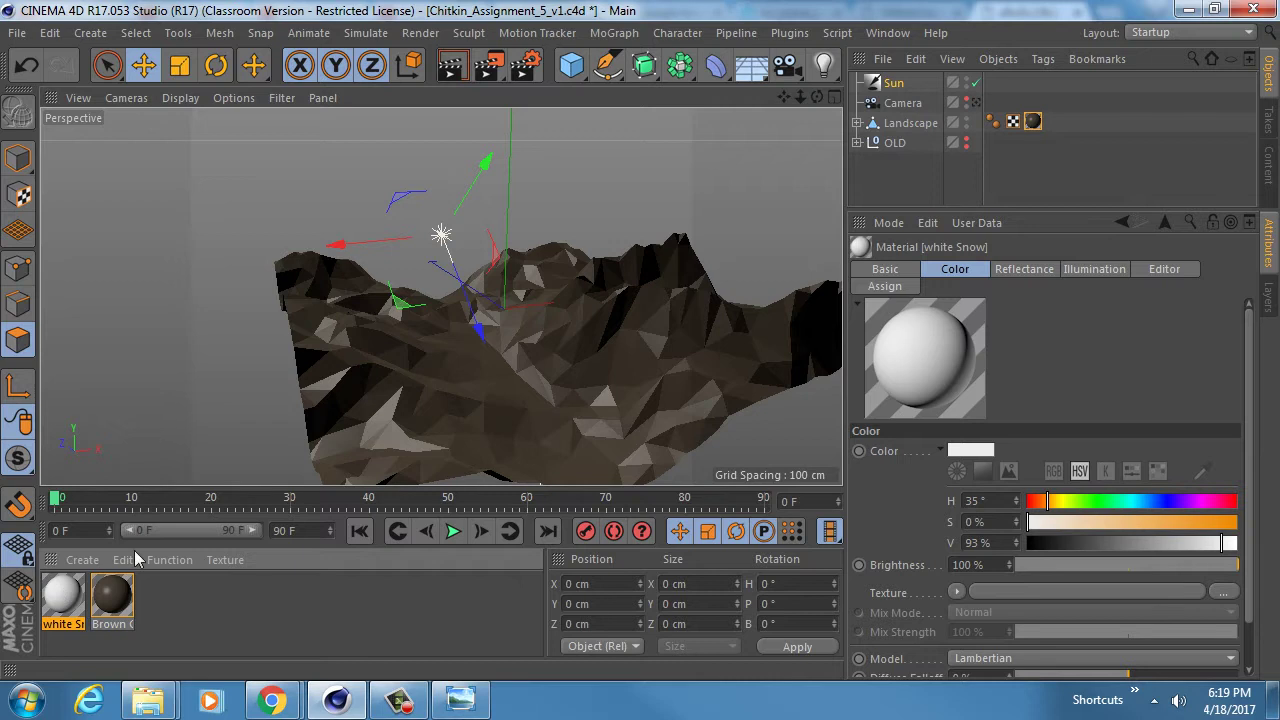
# - Rectangle-select the Landscape's upper peak polygons in Front view with Only Select Visible off
pyautogui.keyDown('alt'); pyautogui.moveTo(560, 326); pyautogui.dragTo(517, 296, button='middle'); pyautogui.keyUp('alt')
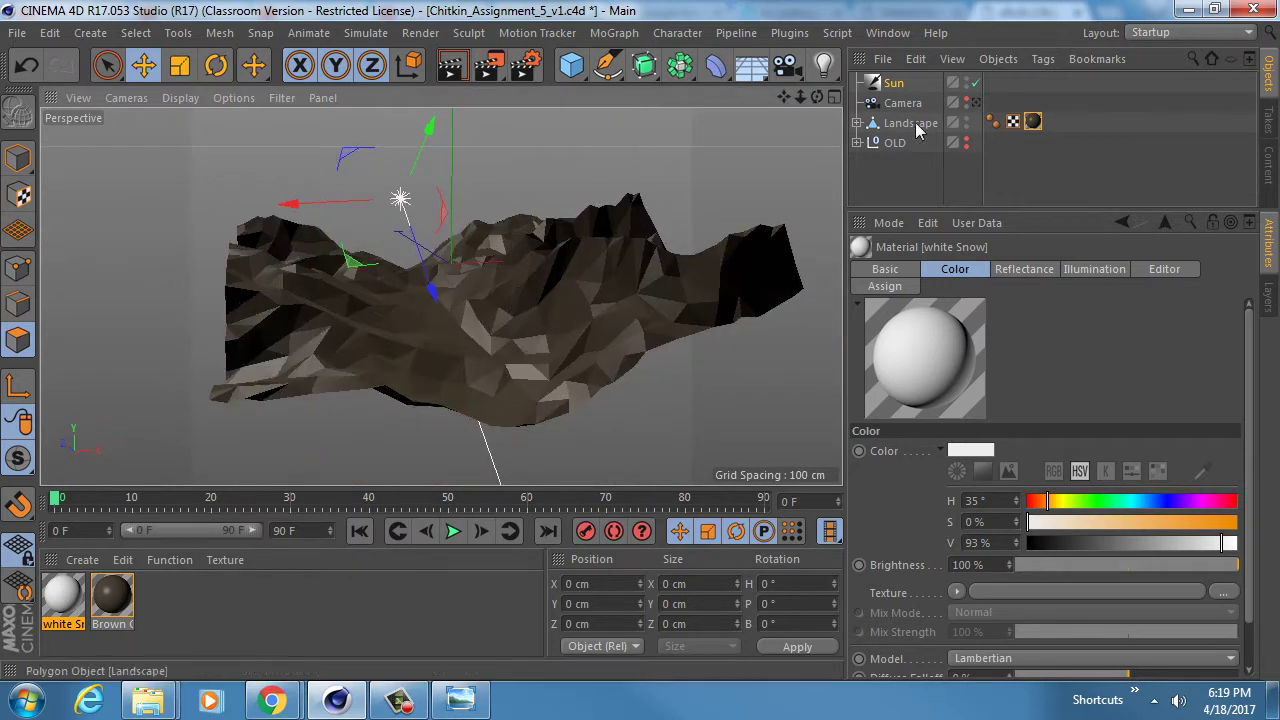
pyautogui.click(516, 299)
pyautogui.keyDown('alt'); pyautogui.moveTo(570, 323); pyautogui.dragTo(590, 392); pyautogui.keyUp('alt')
pyautogui.press('9')
pyautogui.keyDown('alt'); pyautogui.moveTo(562, 321); pyautogui.dragTo(580, 297); pyautogui.keyUp('alt')
pyautogui.middleClick(534, 337)
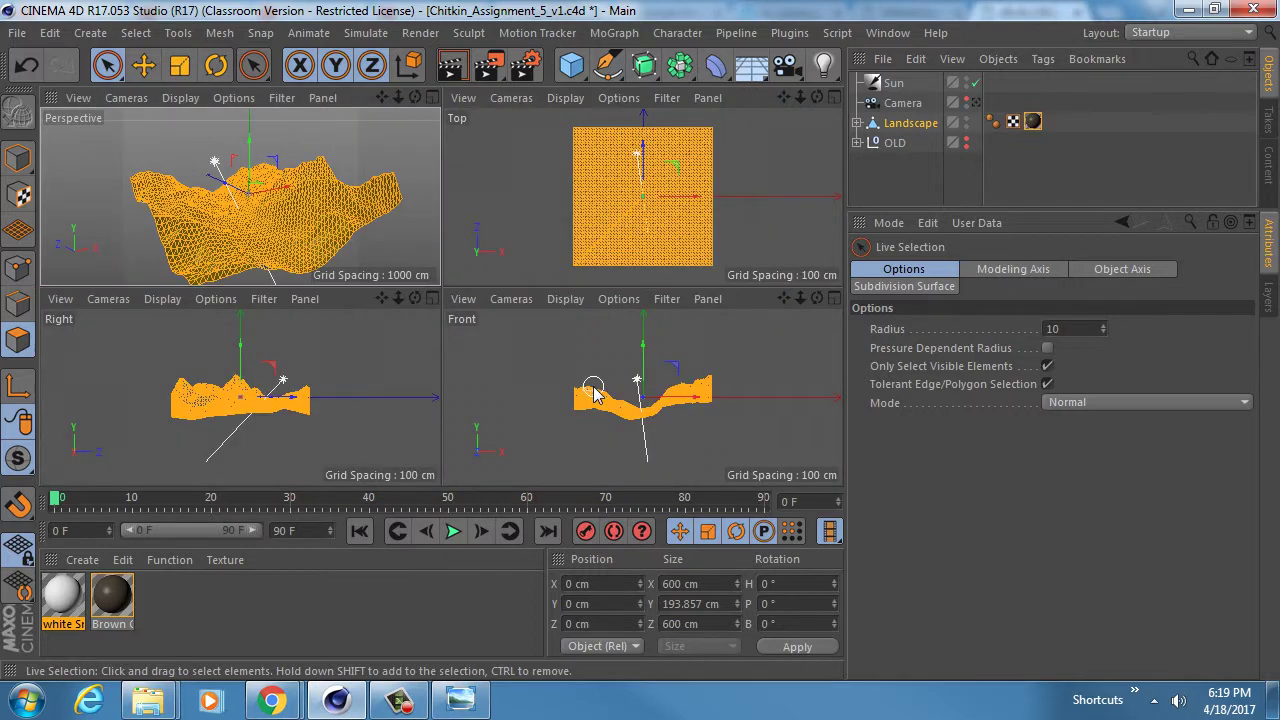
pyautogui.middleClick(532, 346)
pyautogui.scroll(5, 591, 386)
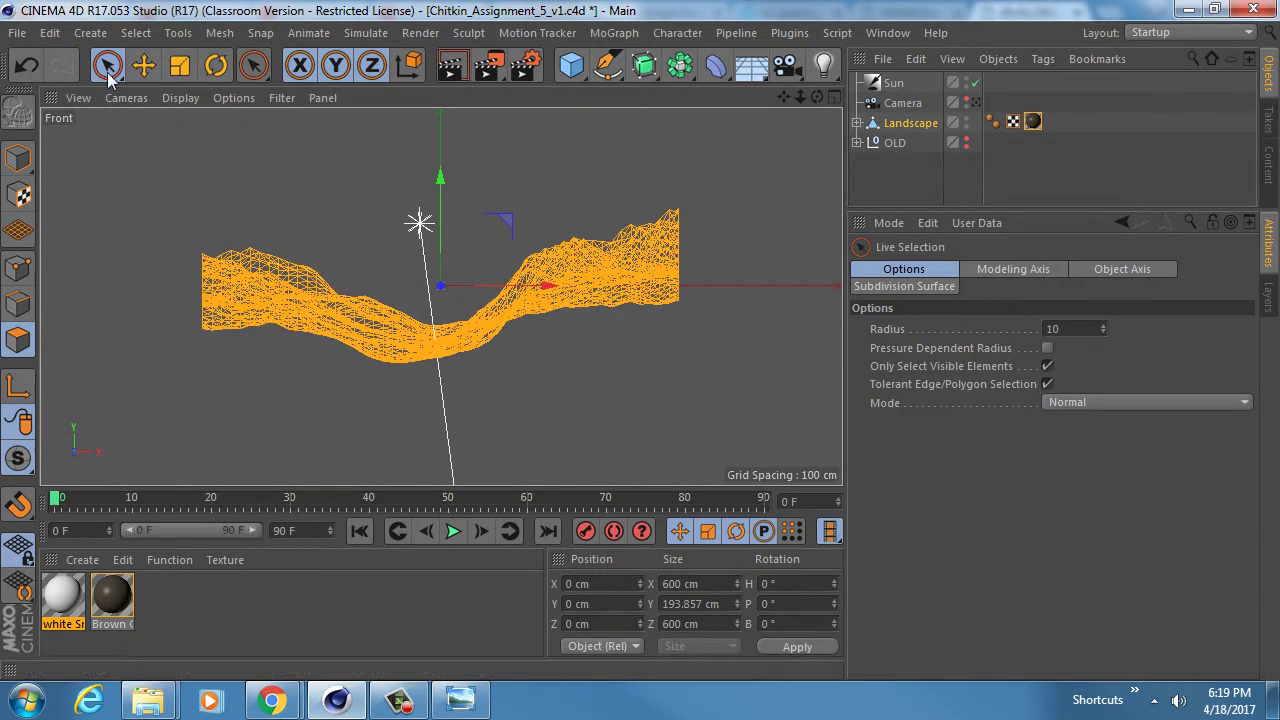
pyautogui.moveTo(107, 65); pyautogui.dragTo(208, 131)
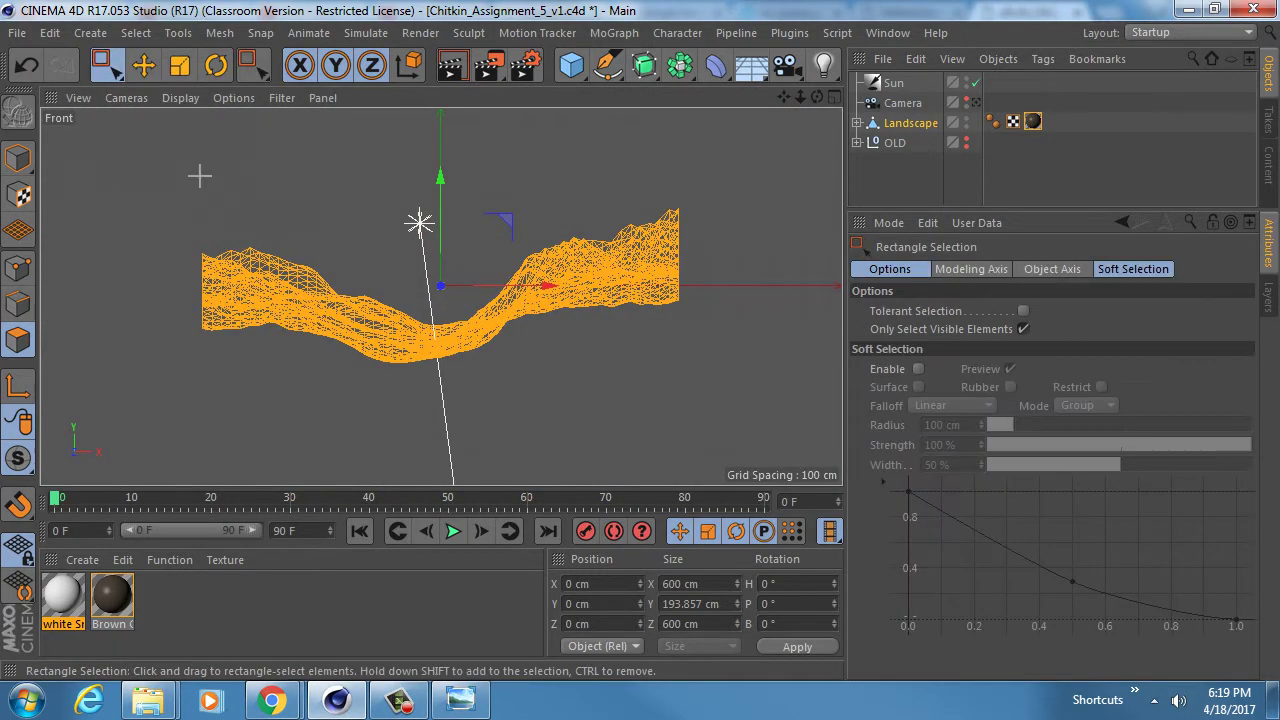
pyautogui.moveTo(132, 152); pyautogui.dragTo(754, 274)
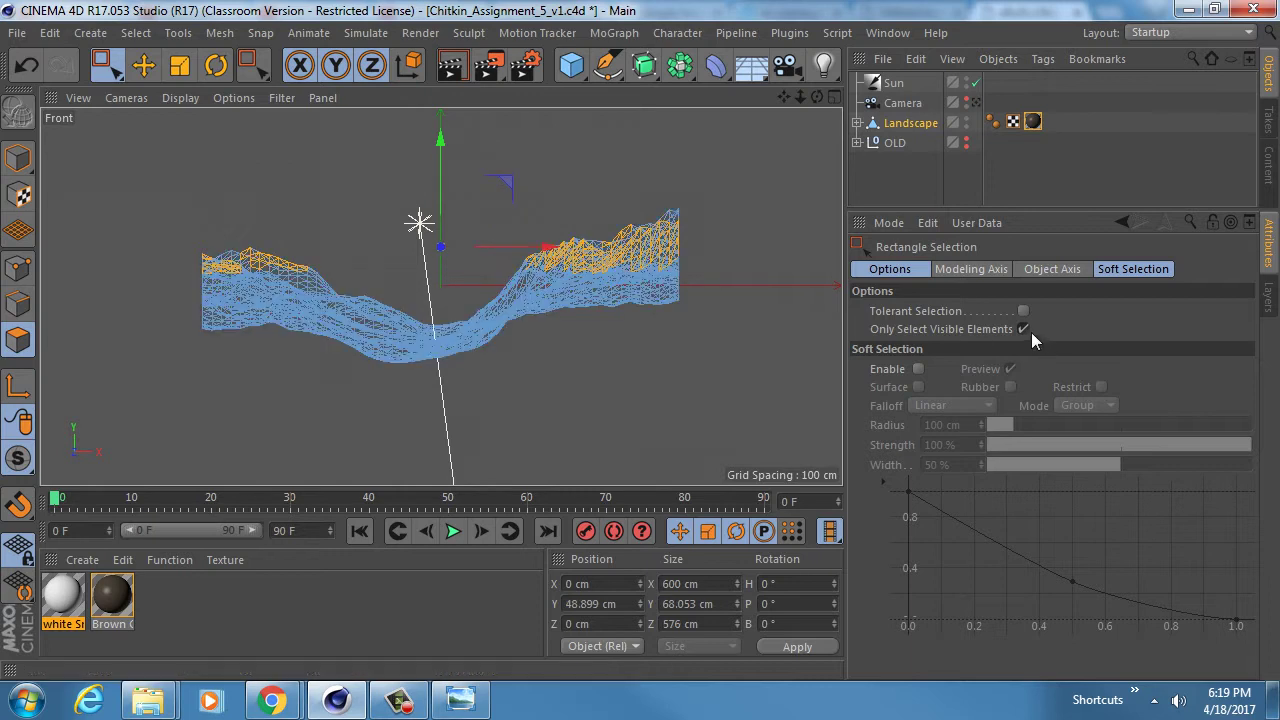
pyautogui.click(1024, 330)
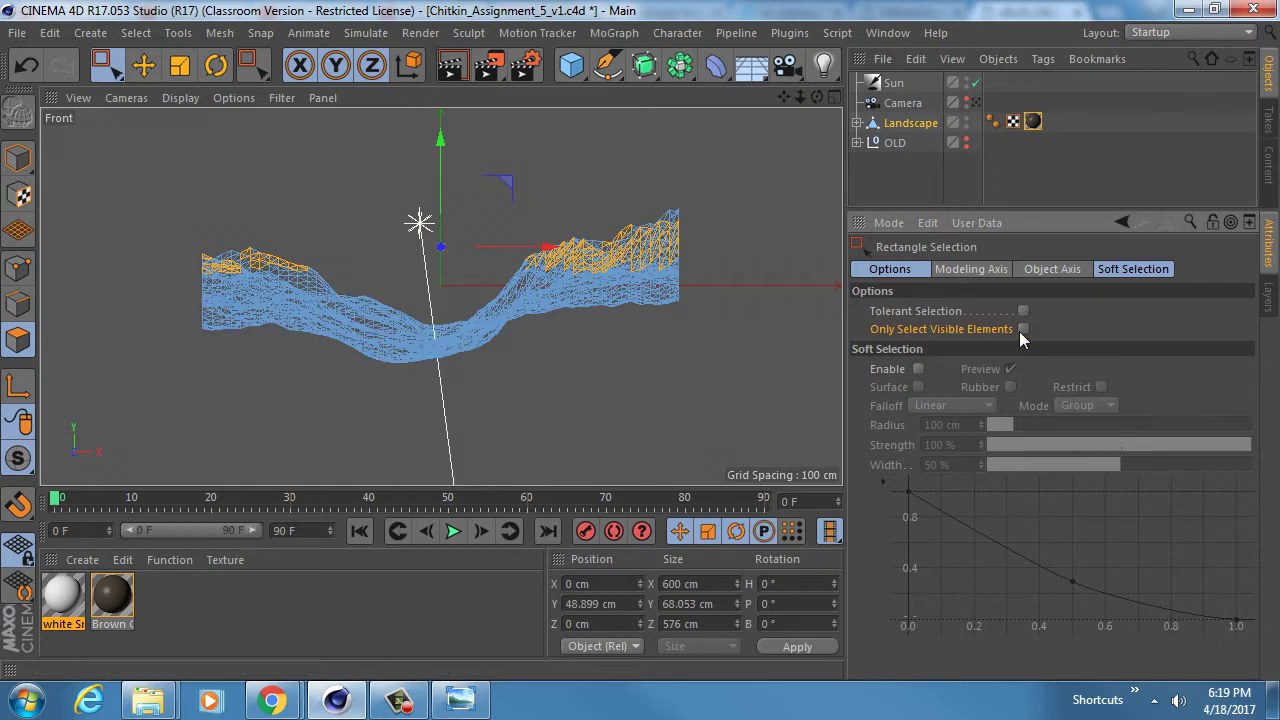
pyautogui.moveTo(115, 152); pyautogui.dragTo(741, 274)
# - Extend the peak polygon selection in Front view and check it in Perspective
pyautogui.middleClick(436, 286)
pyautogui.middleClick(245, 209)
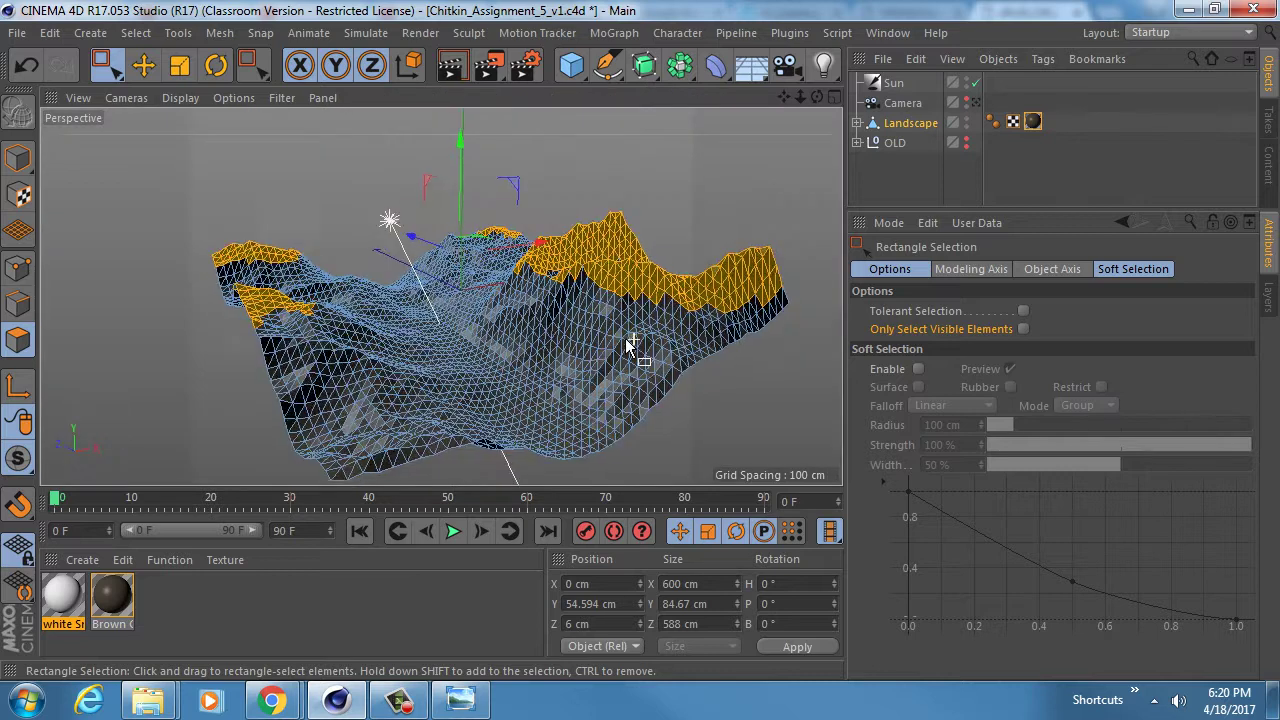
pyautogui.keyDown('alt'); pyautogui.moveTo(630, 345); pyautogui.dragTo(600, 317); pyautogui.keyUp('alt')
pyautogui.middleClick(537, 336)
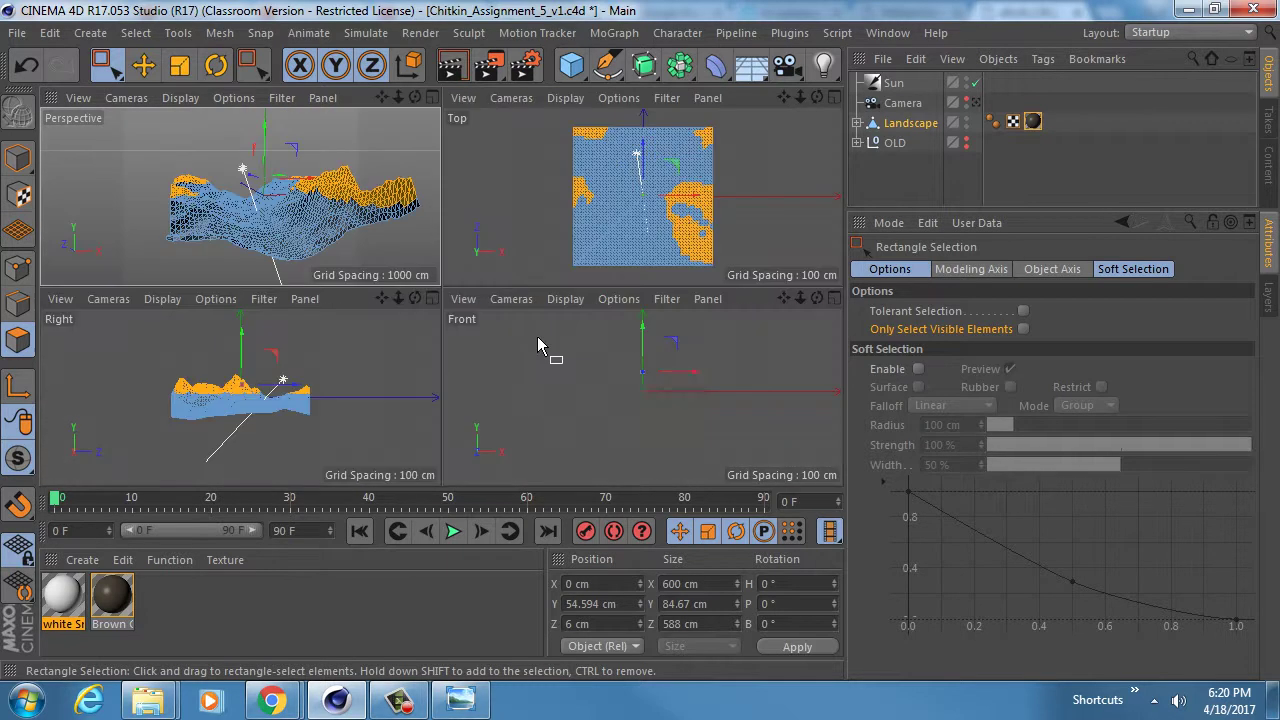
pyautogui.middleClick(537, 336)
pyautogui.moveTo(130, 180); pyautogui.dragTo(774, 288)
pyautogui.middleClick(445, 326)
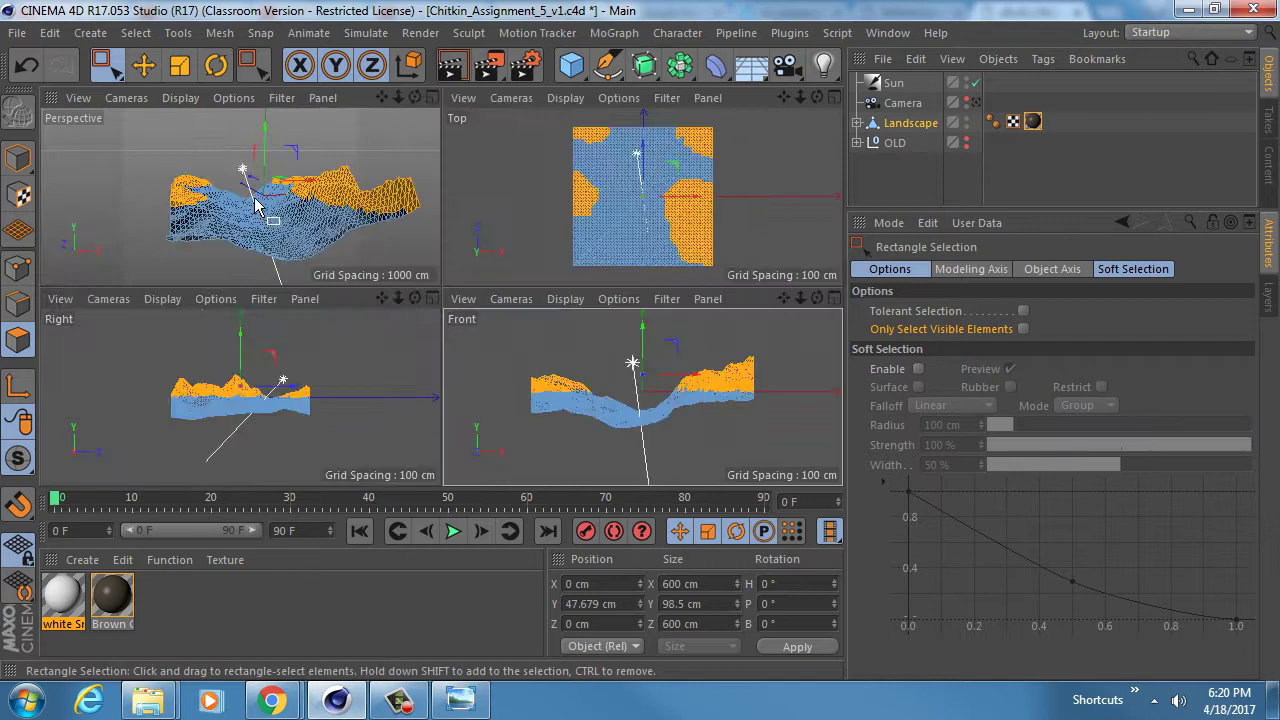
pyautogui.middleClick(254, 204)
pyautogui.moveTo(455, 315)
pyautogui.keyDown('alt'); pyautogui.mouseDown()
pyautogui.moveTo(489, 361)
pyautogui.moveTo(622, 440)
pyautogui.moveTo(457, 345)
pyautogui.moveTo(449, 409)
pyautogui.moveTo(449, 320)
pyautogui.moveTo(470, 330)
pyautogui.mouseUp(); pyautogui.keyUp('alt')
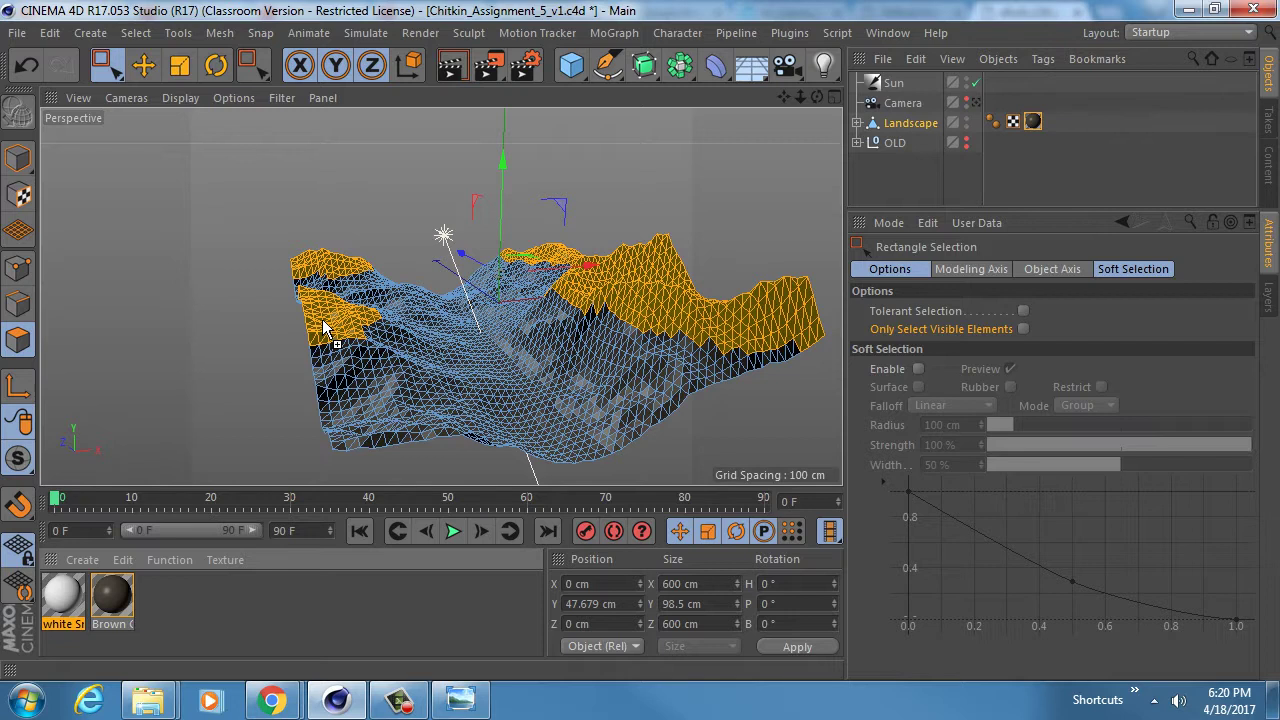
# - Drop white Snow onto the selected peaks, disable the Sun light, and select Polygon Reduction
pyautogui.moveTo(322, 320); pyautogui.dragTo(335, 378)
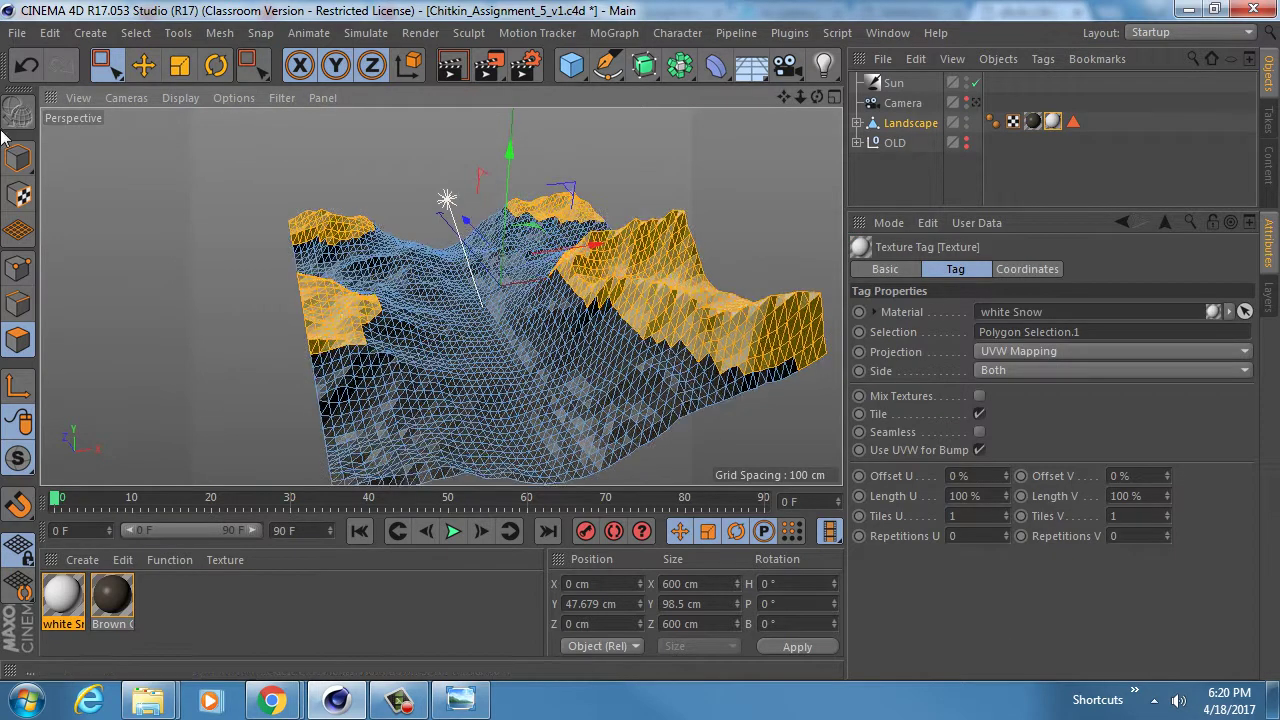
pyautogui.click(17, 158)
pyautogui.keyDown('alt'); pyautogui.moveTo(340, 305); pyautogui.dragTo(591, 334); pyautogui.keyUp('alt')
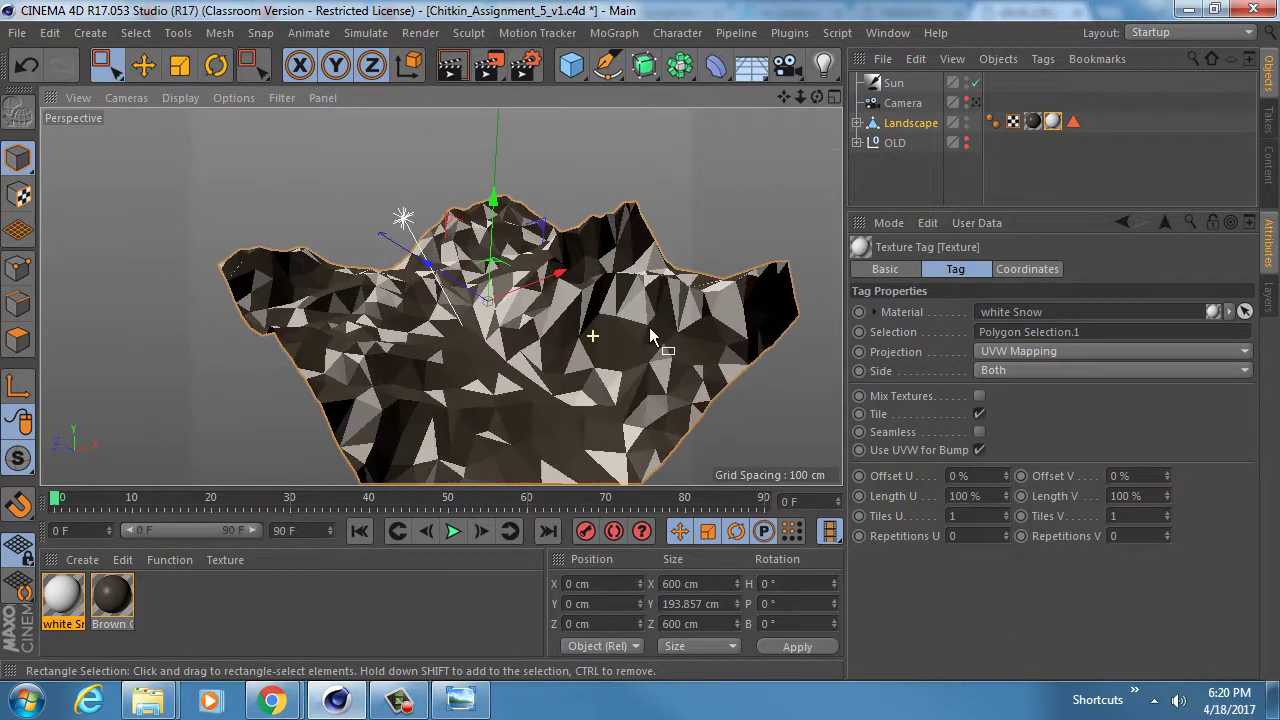
pyautogui.click(976, 83)
pyautogui.keyDown('alt'); pyautogui.moveTo(517, 417); pyautogui.dragTo(610, 336); pyautogui.keyUp('alt')
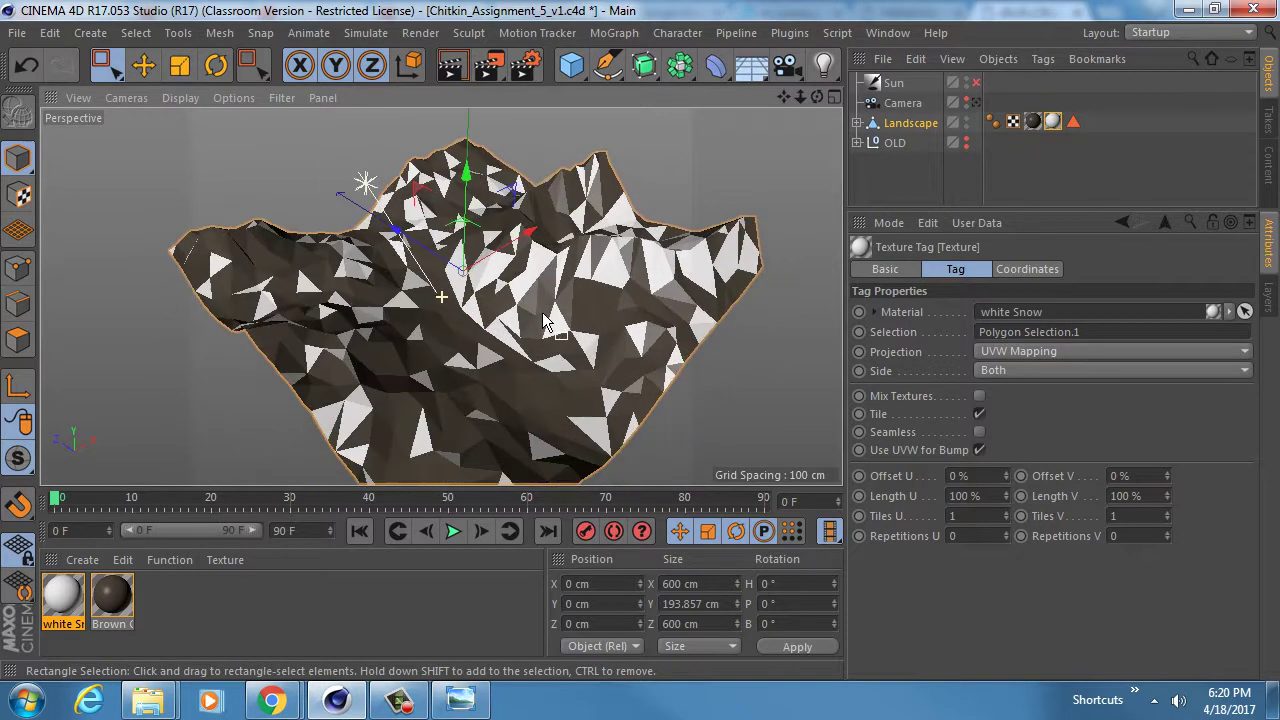
pyautogui.click(857, 122)
pyautogui.click(918, 143)
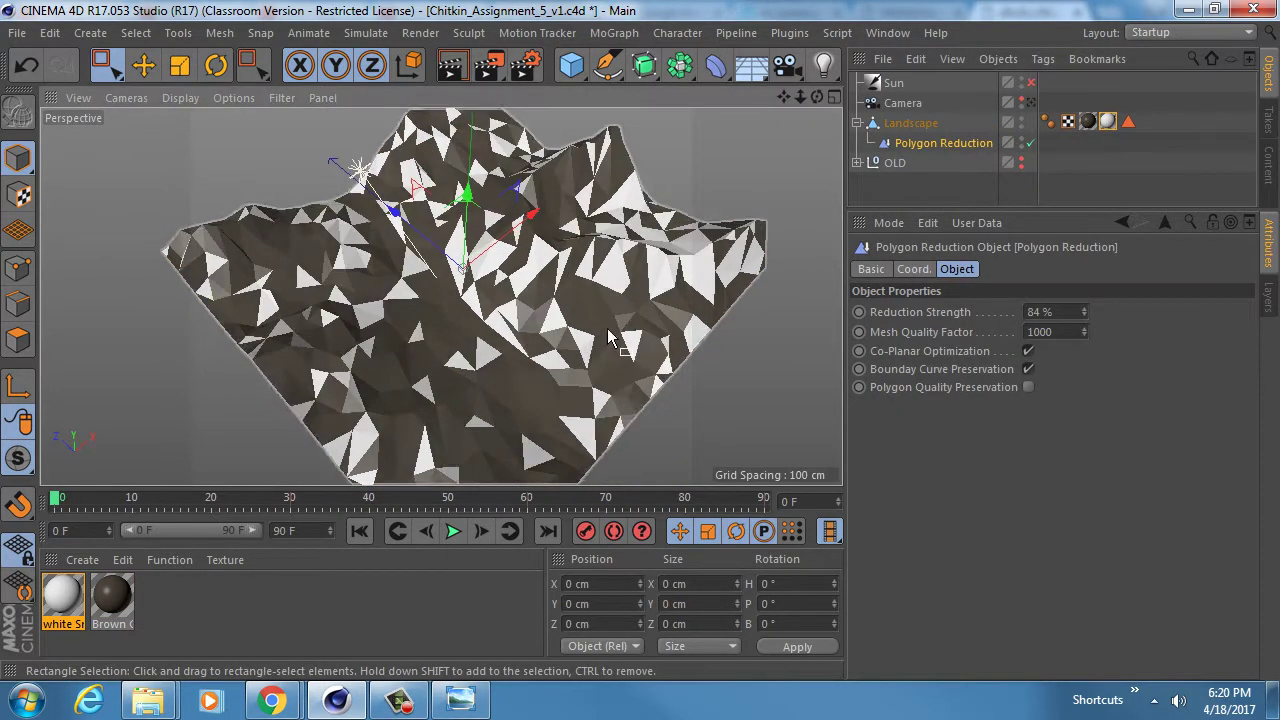
# - Delete the snow Polygon Selection tag and move the Brown Ground texture tag after the snow tag
pyautogui.click(1031, 143)
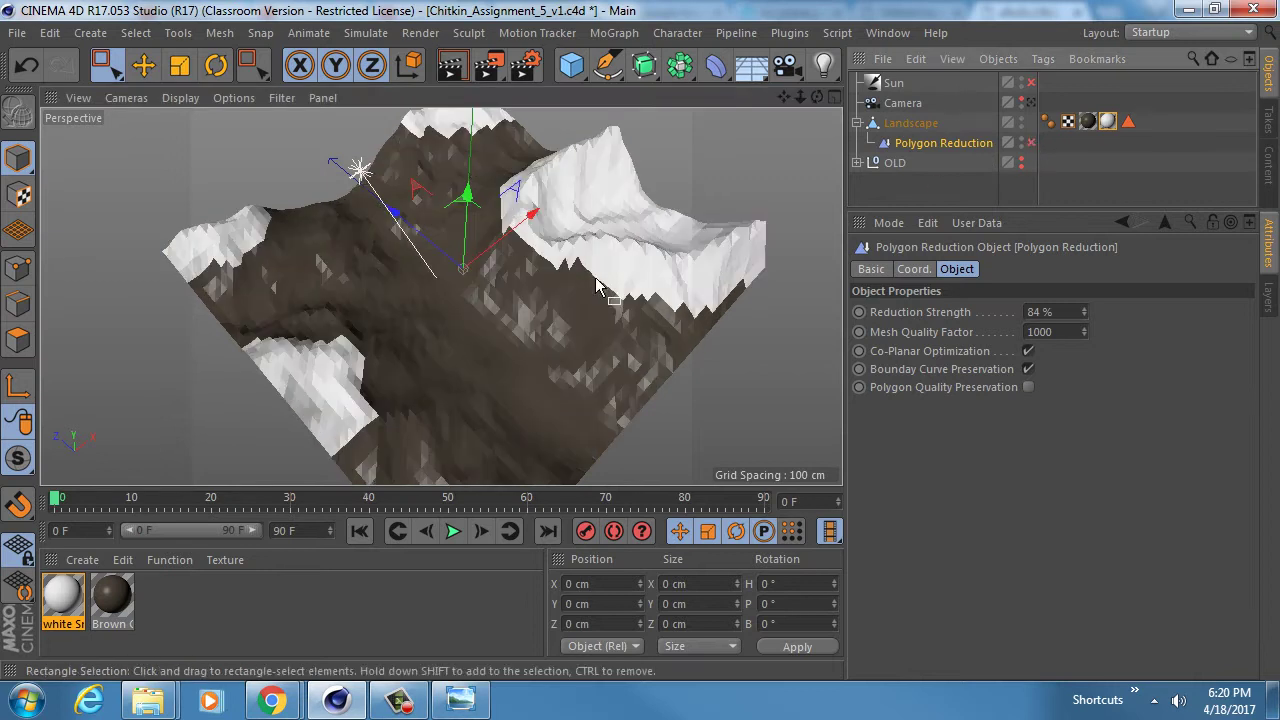
pyautogui.keyDown('alt'); pyautogui.moveTo(597, 287); pyautogui.dragTo(612, 214); pyautogui.keyUp('alt')
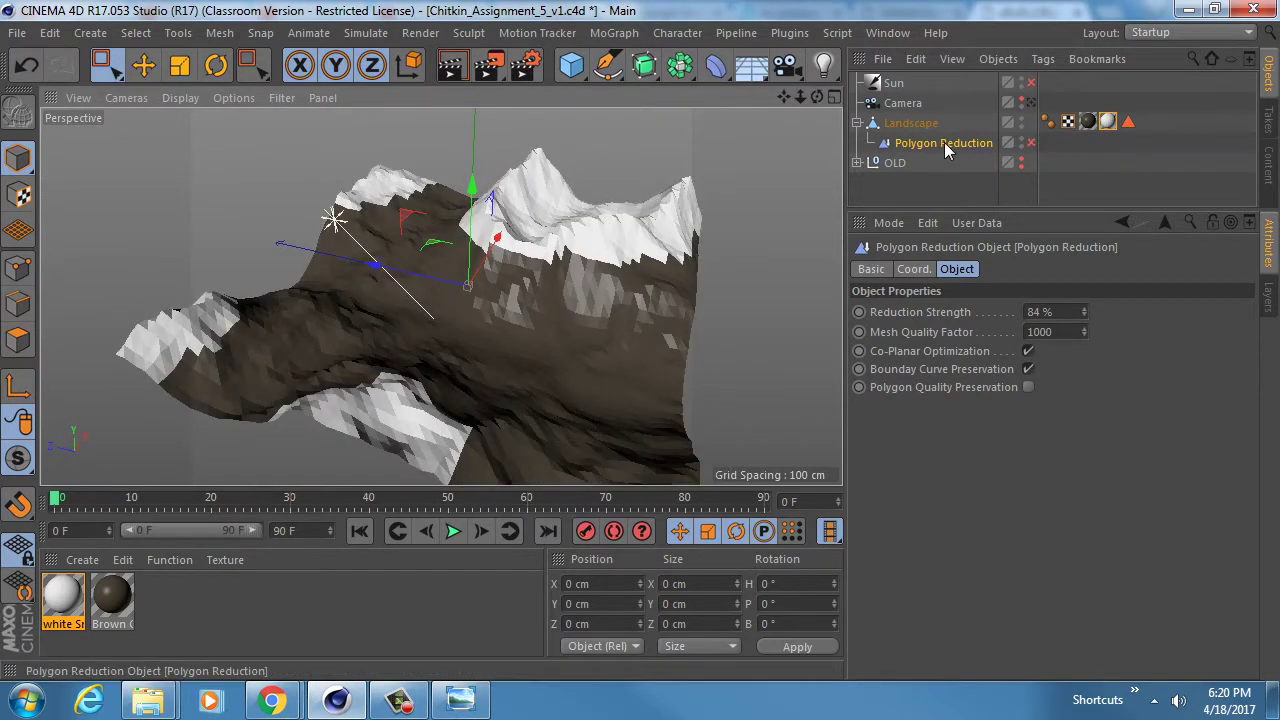
pyautogui.moveTo(1142, 122); pyautogui.dragTo(1104, 118)
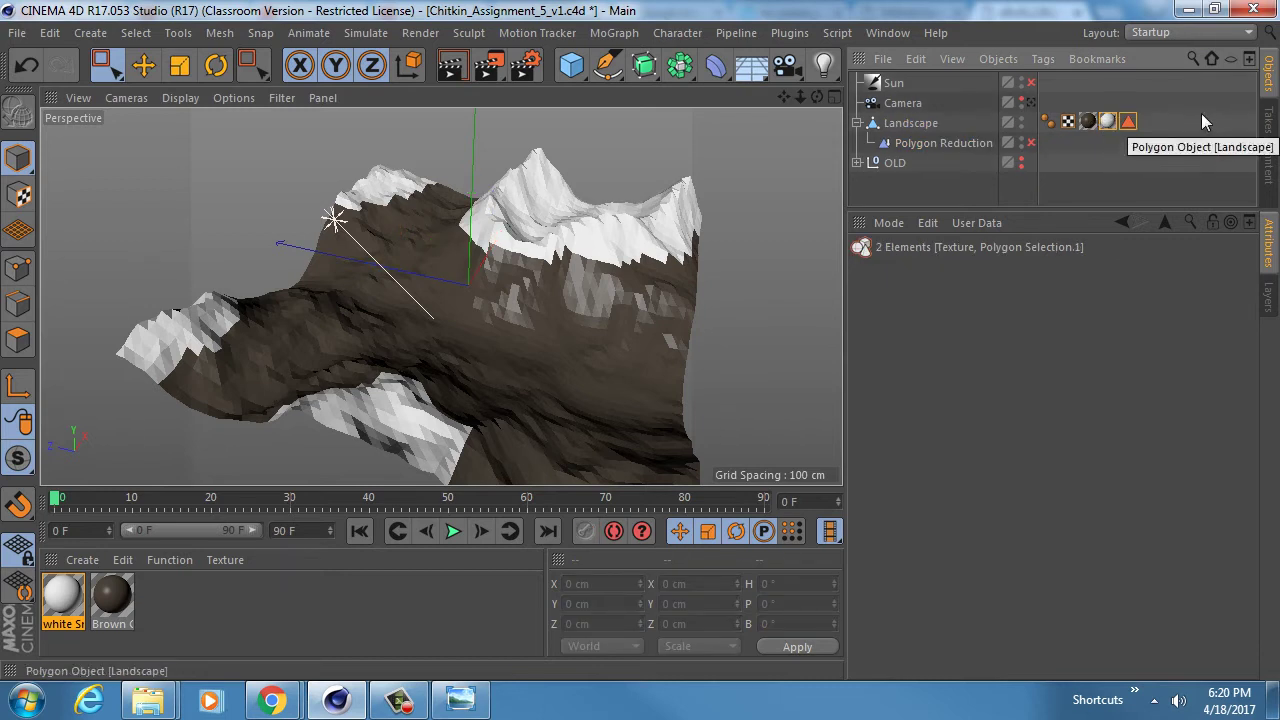
pyautogui.click(1128, 121)
pyautogui.press('Delete')
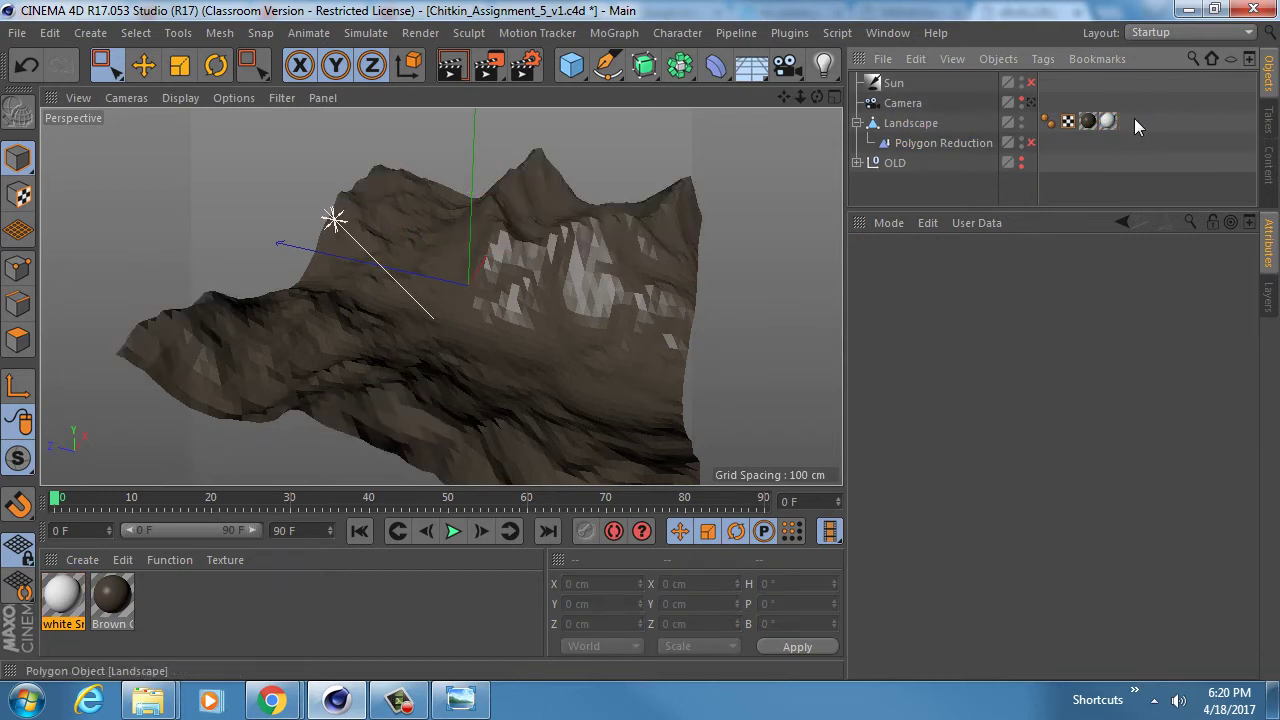
pyautogui.moveTo(1088, 121); pyautogui.dragTo(1126, 128)
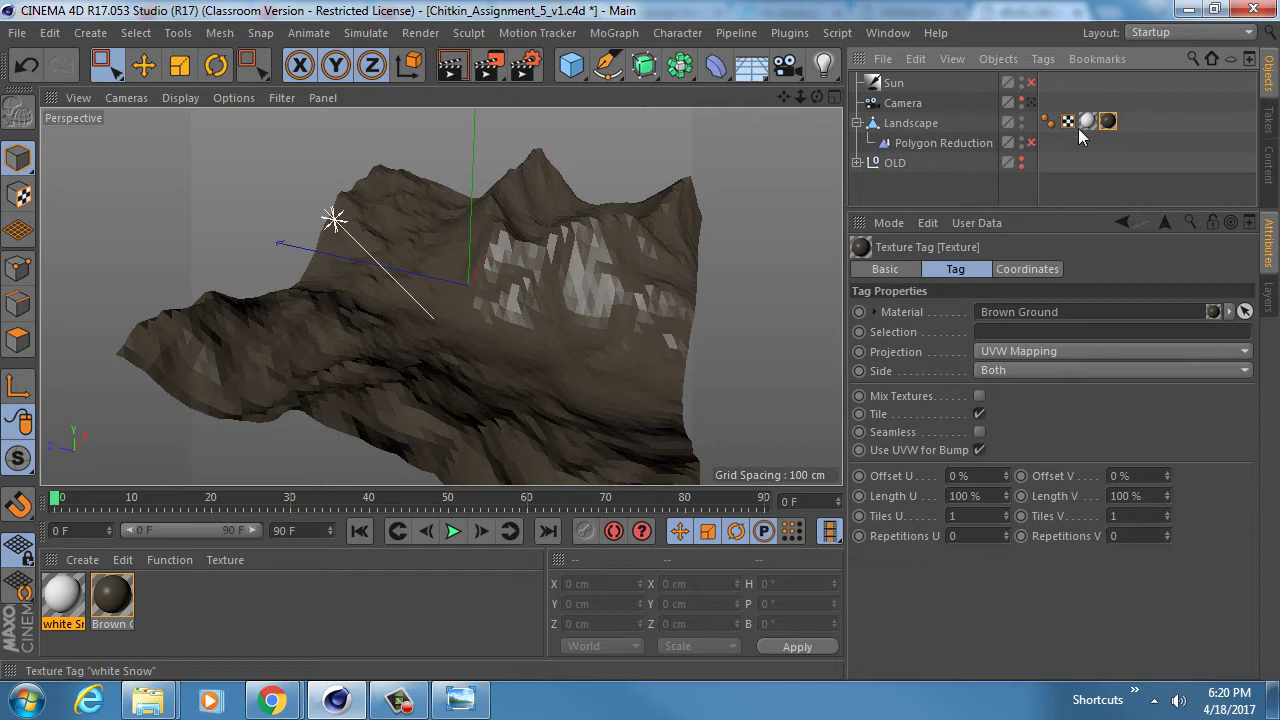
# - Re-enable Polygon Reduction so the landscape shows as faceted low-poly terrain again
pyautogui.click(945, 143)
pyautogui.click(1031, 142)
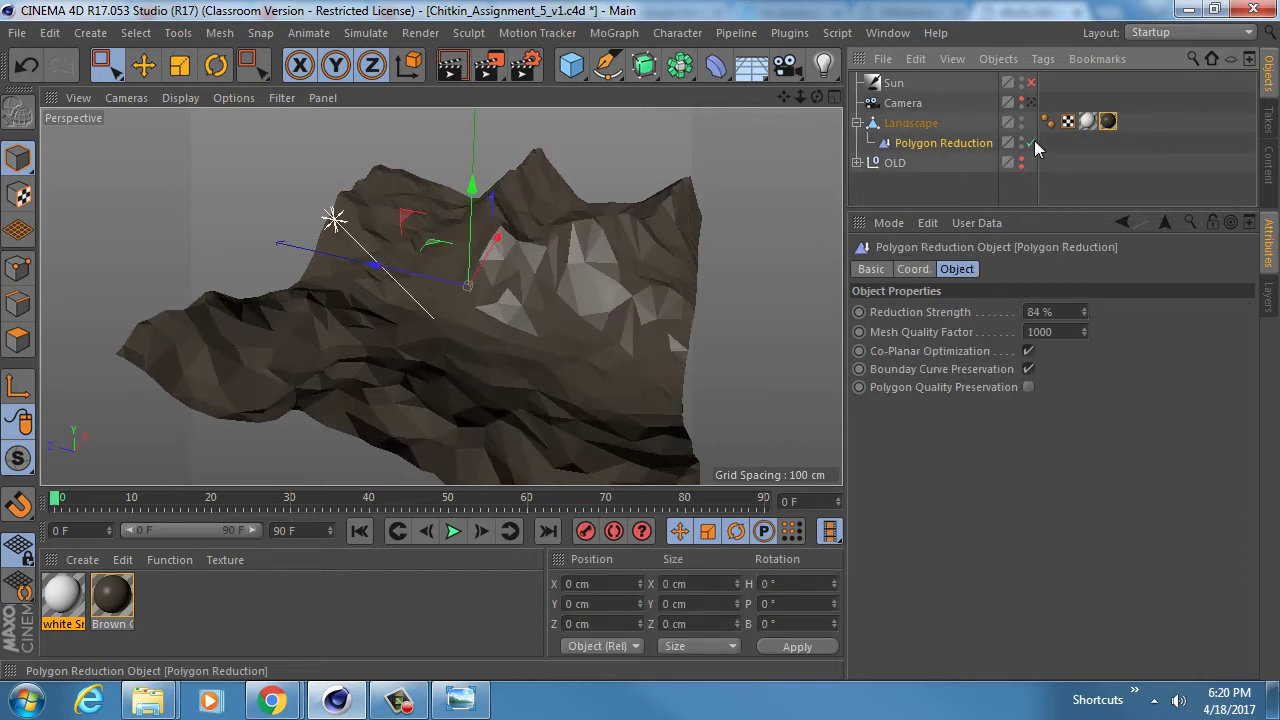
pyautogui.keyDown('alt'); pyautogui.moveTo(394, 391); pyautogui.dragTo(580, 320); pyautogui.keyUp('alt')
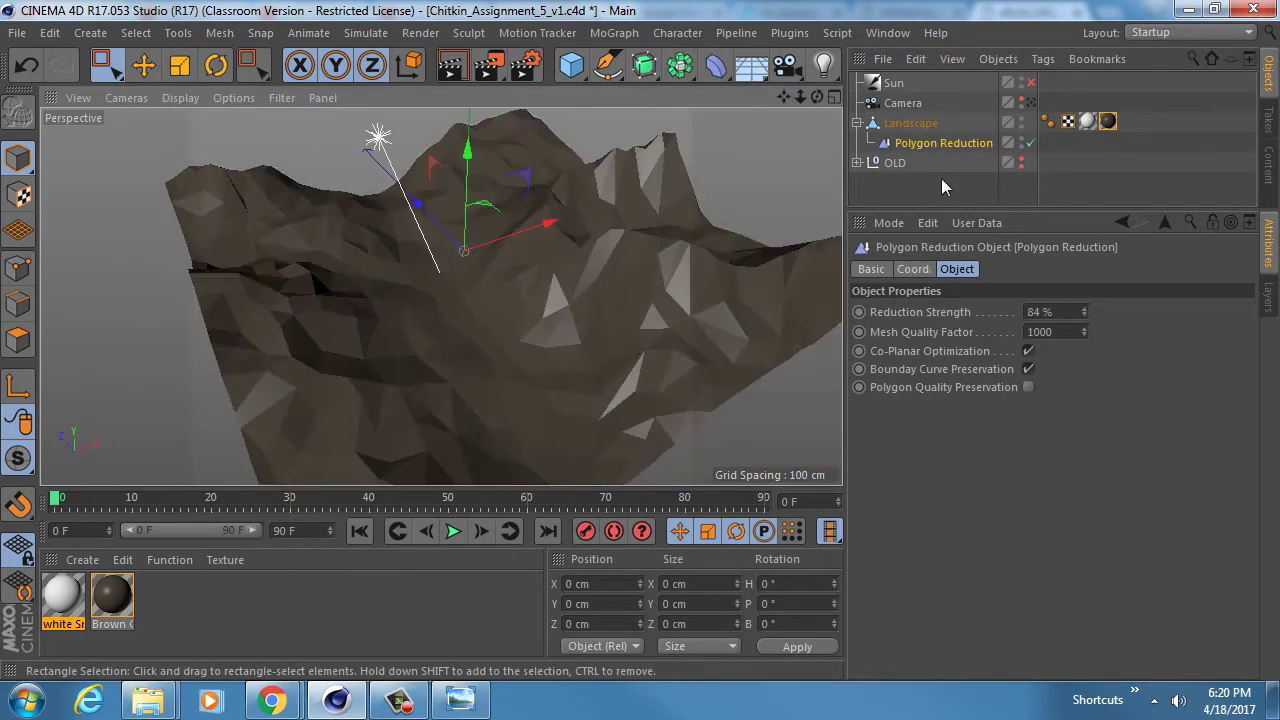
# - Duplicate Landscape with its Polygon Reduction into a new Landscape.1
pyautogui.click(911, 124)
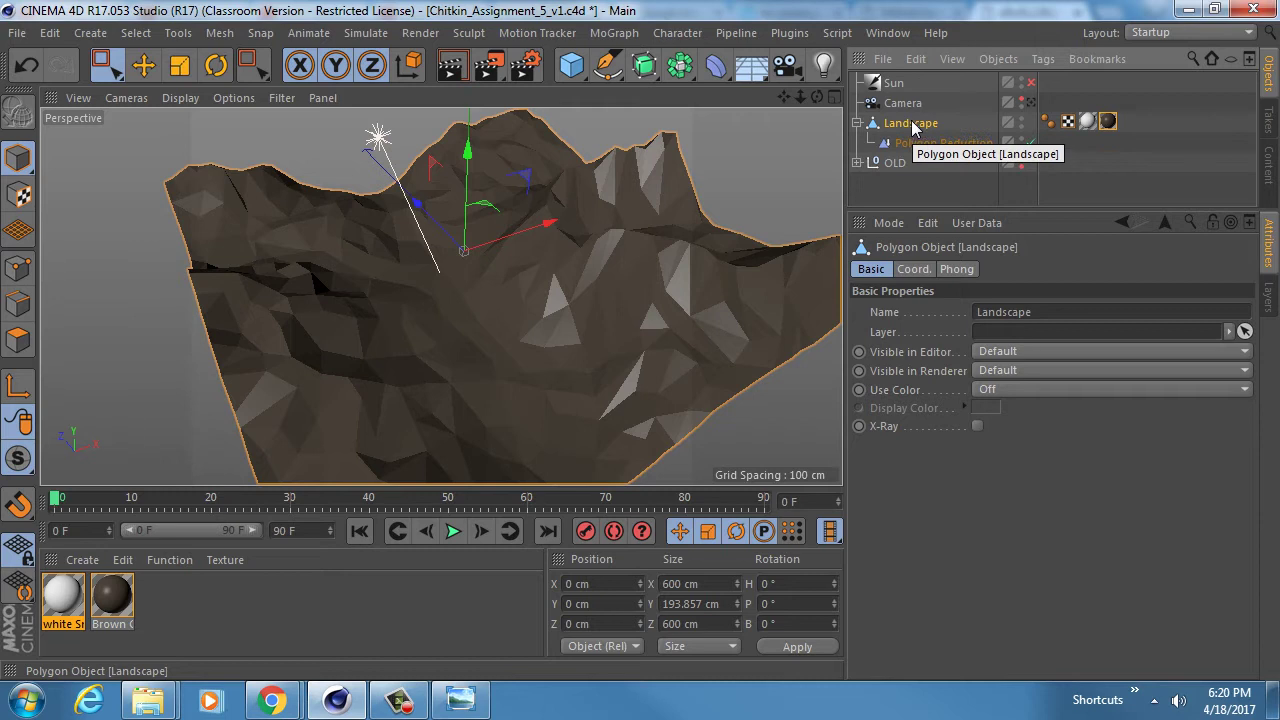
pyautogui.keyDown('ctrl'); pyautogui.moveTo(912, 122); pyautogui.dragTo(917, 115); pyautogui.keyUp('ctrl')
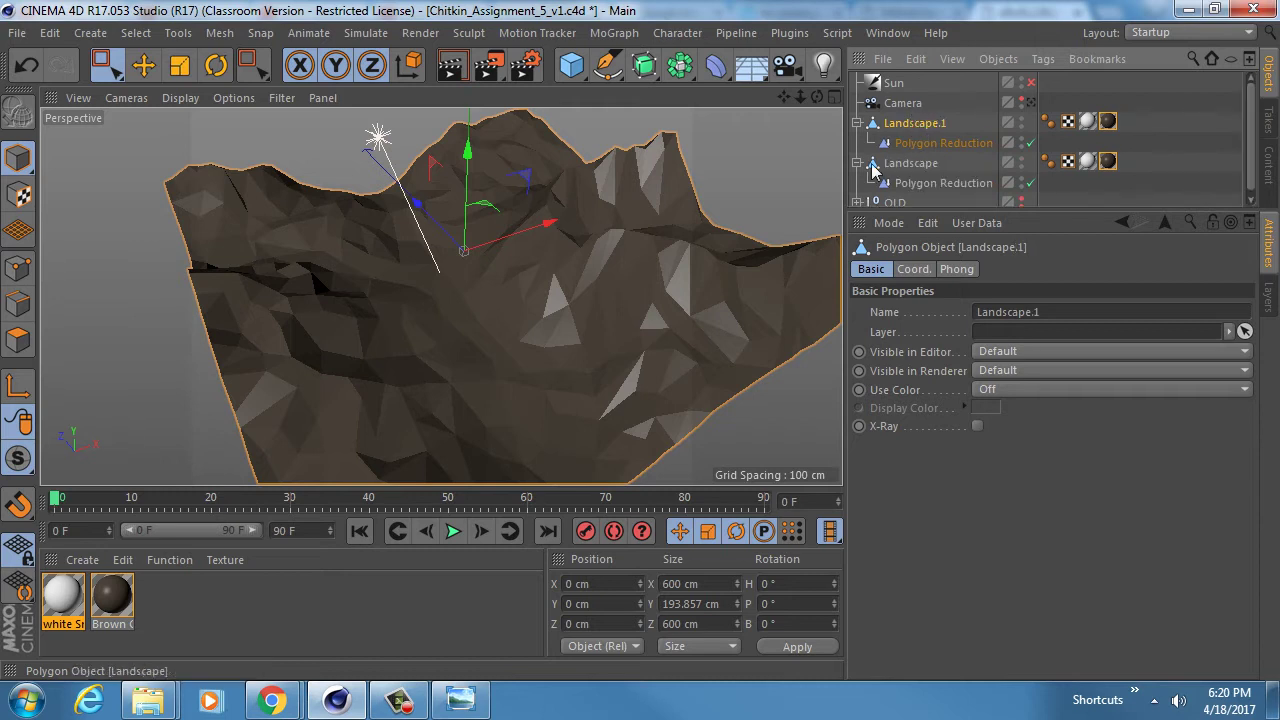
pyautogui.click(857, 163)
pyautogui.click(950, 143)
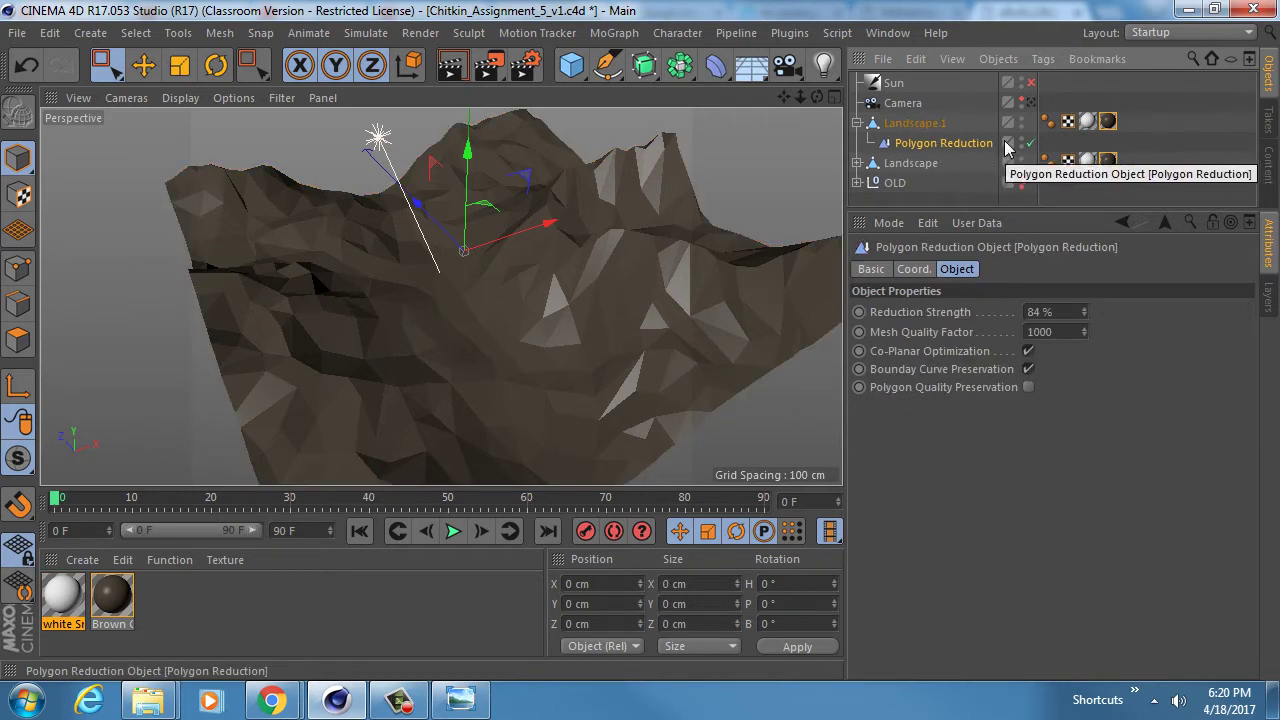
pyautogui.click(914, 124)
# - Bake Landscape.1's reduced mesh into a new object and delete the unbaked version
pyautogui.rightClick(912, 124)
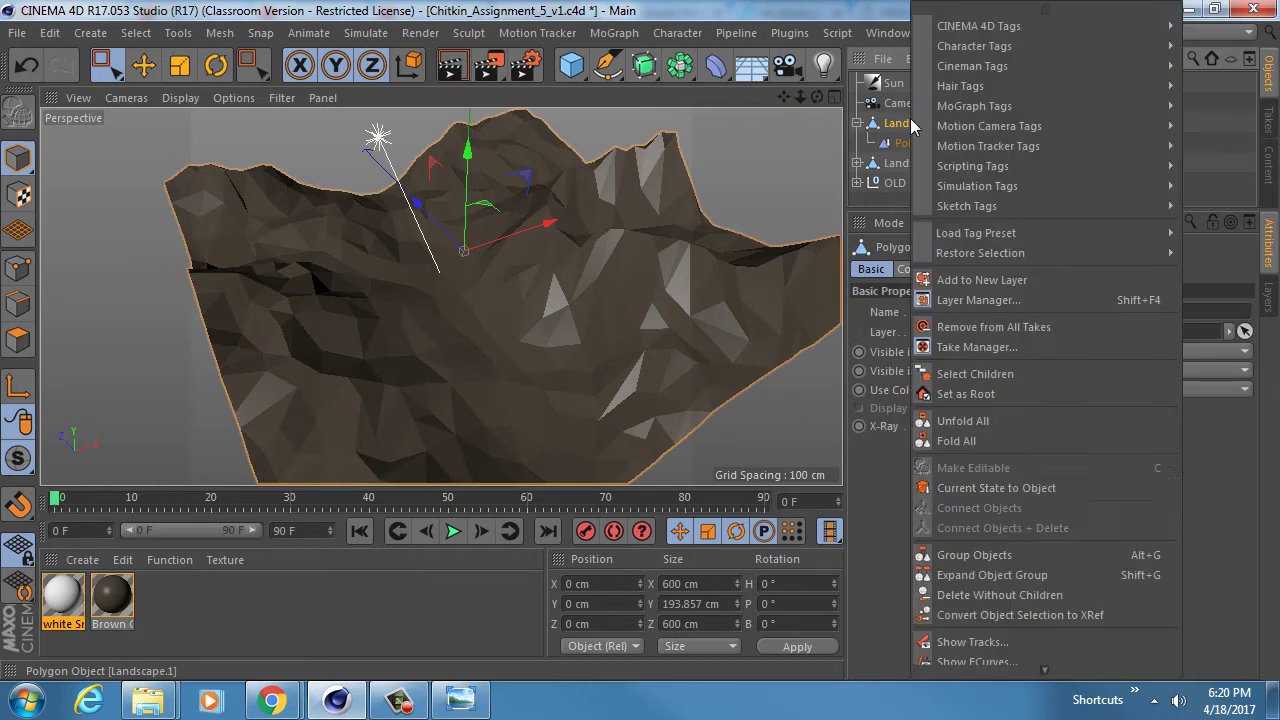
pyautogui.click(992, 481)
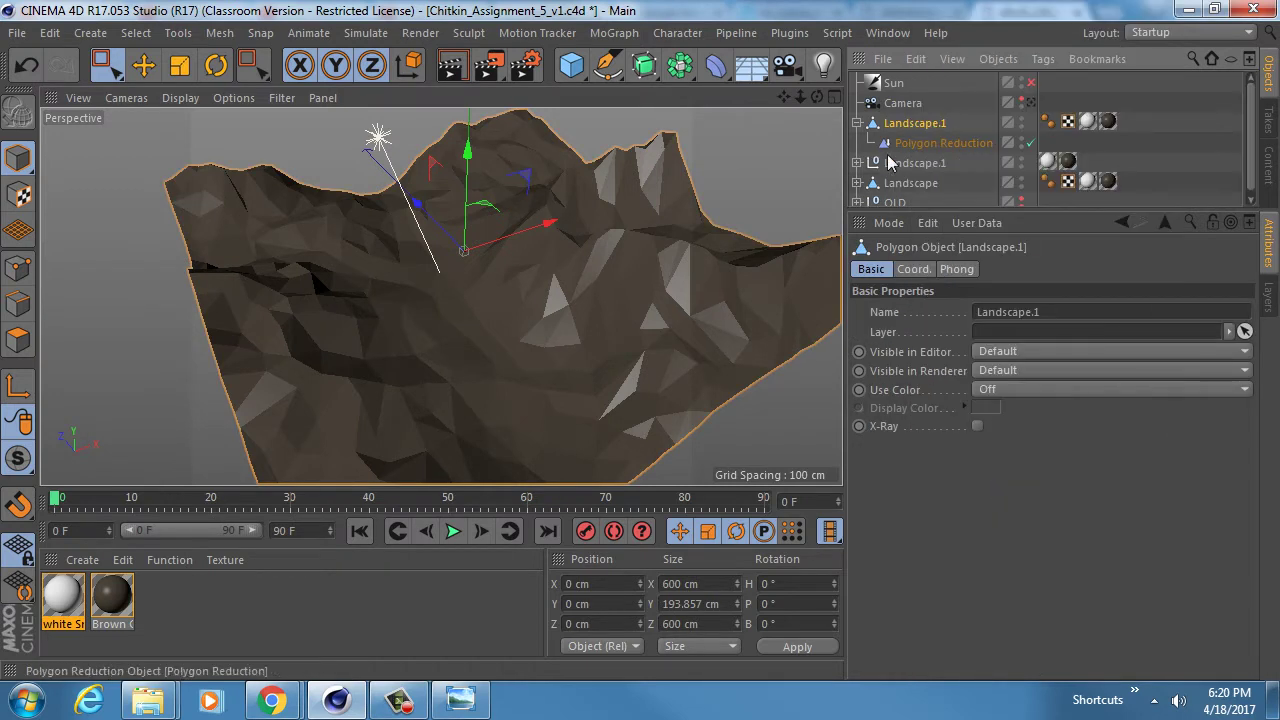
pyautogui.click(856, 163)
pyautogui.scroll(-1, 930, 150)
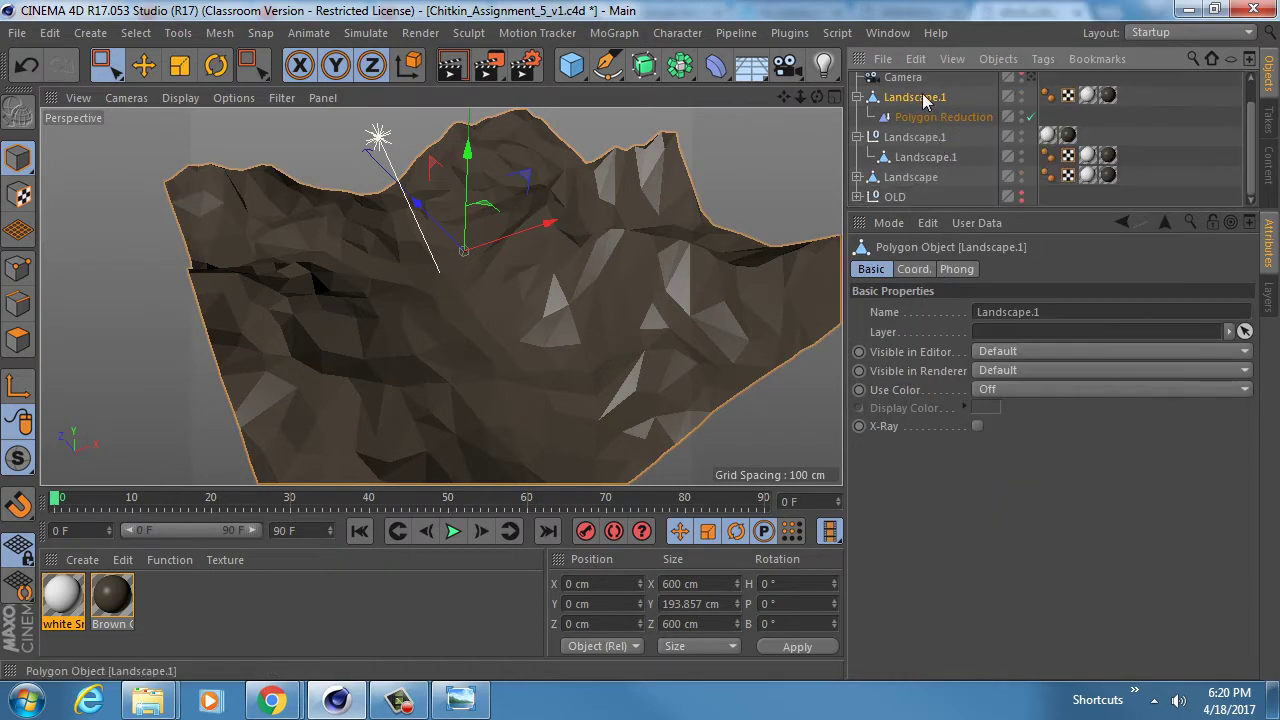
pyautogui.press('Delete')
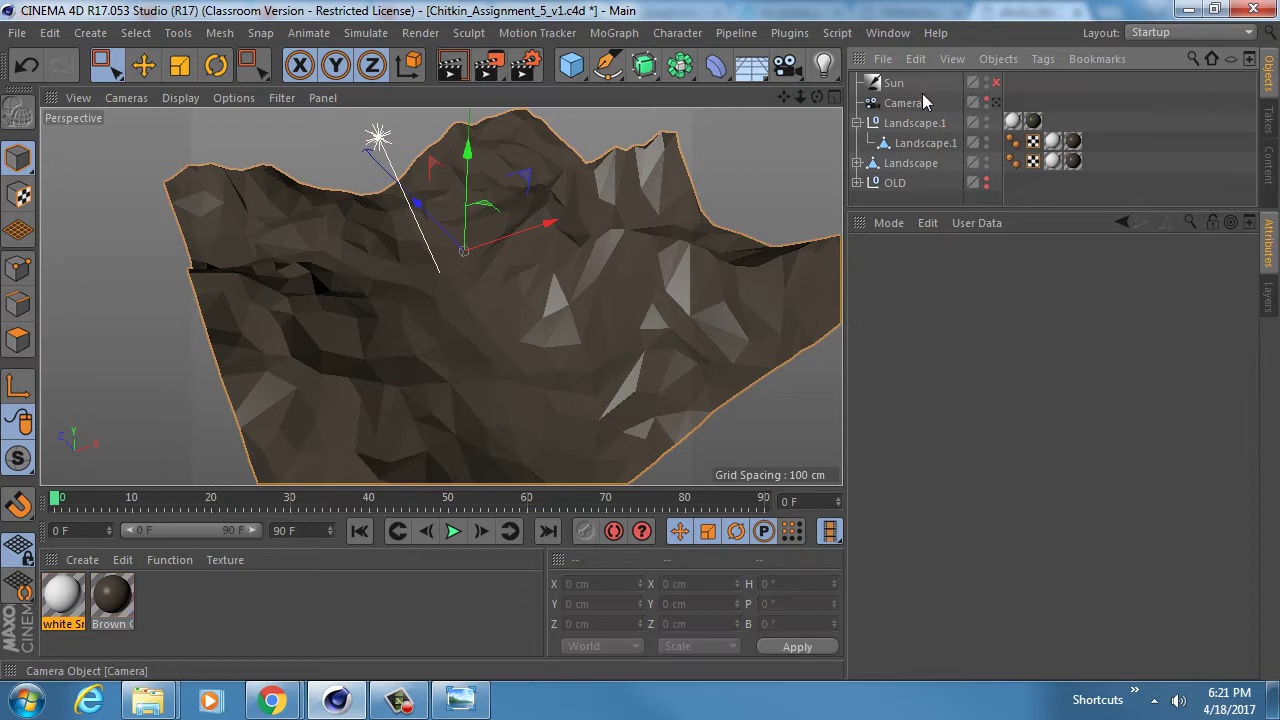
# - Move the old Landscape into OLD, pull Landscape.1 to top level, and delete the empty group
pyautogui.click(907, 166)
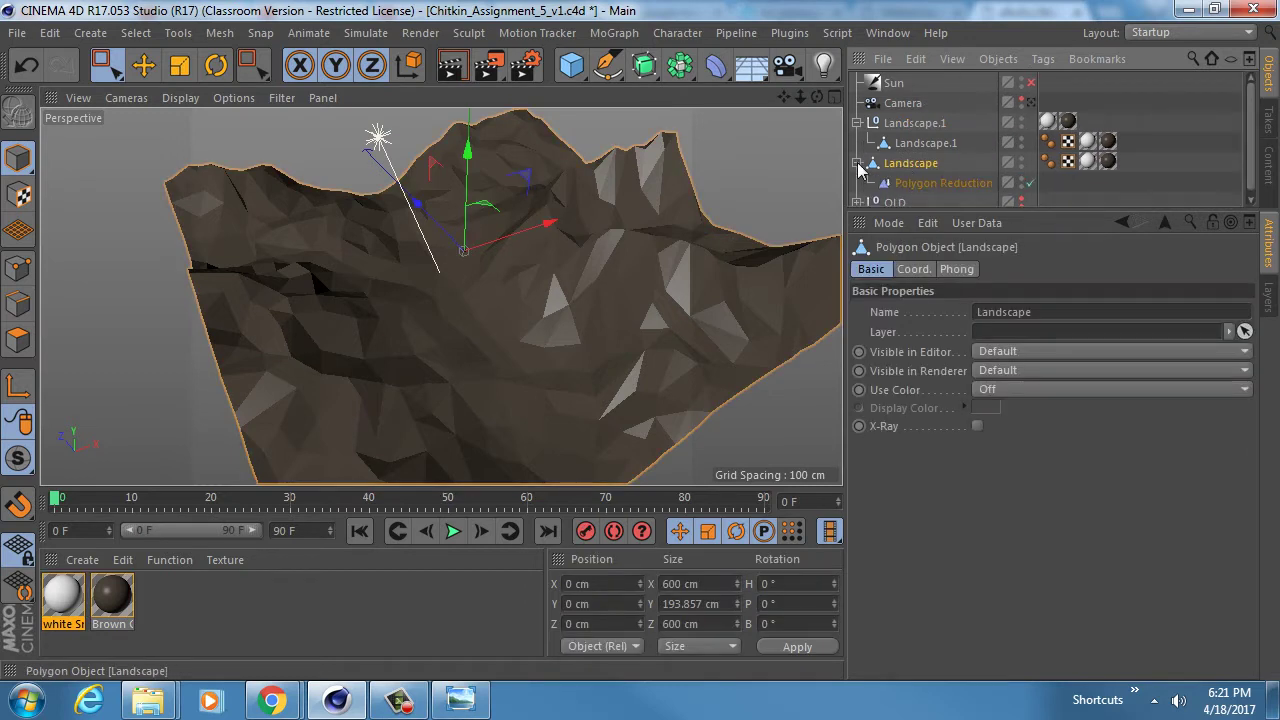
pyautogui.moveTo(897, 190); pyautogui.dragTo(898, 186)
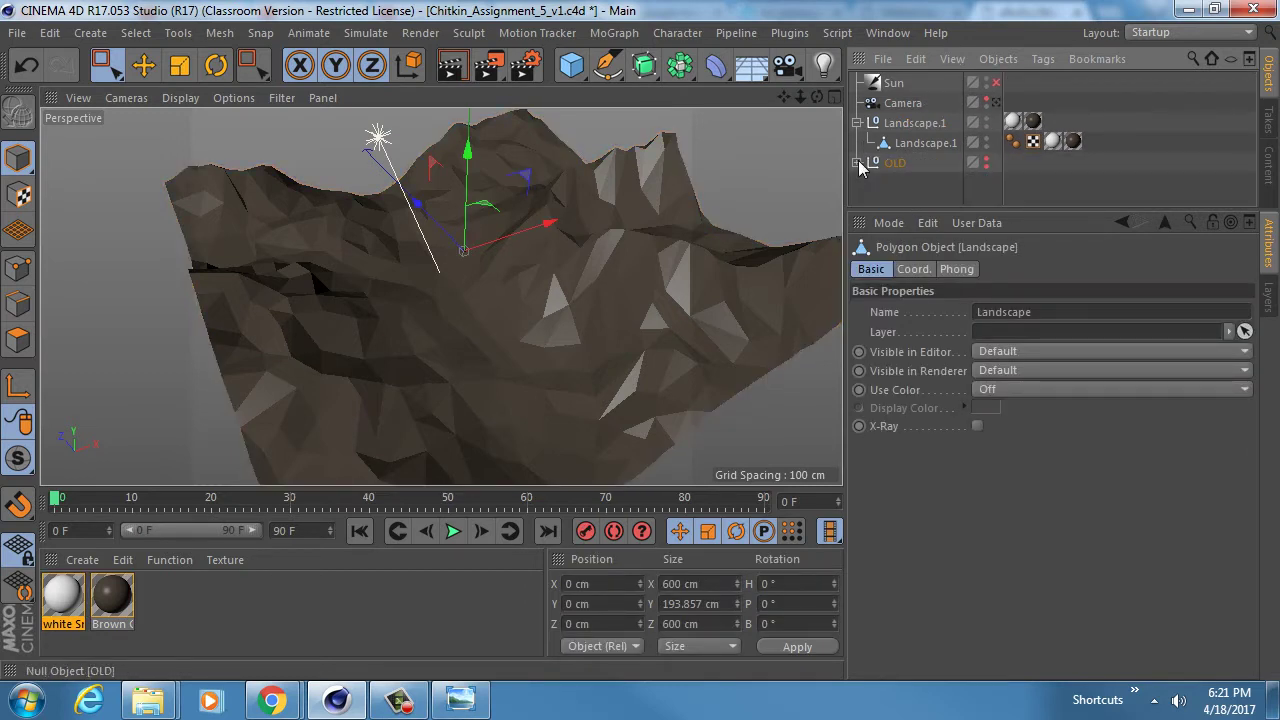
pyautogui.click(920, 144)
pyautogui.moveTo(927, 126); pyautogui.dragTo(917, 139)
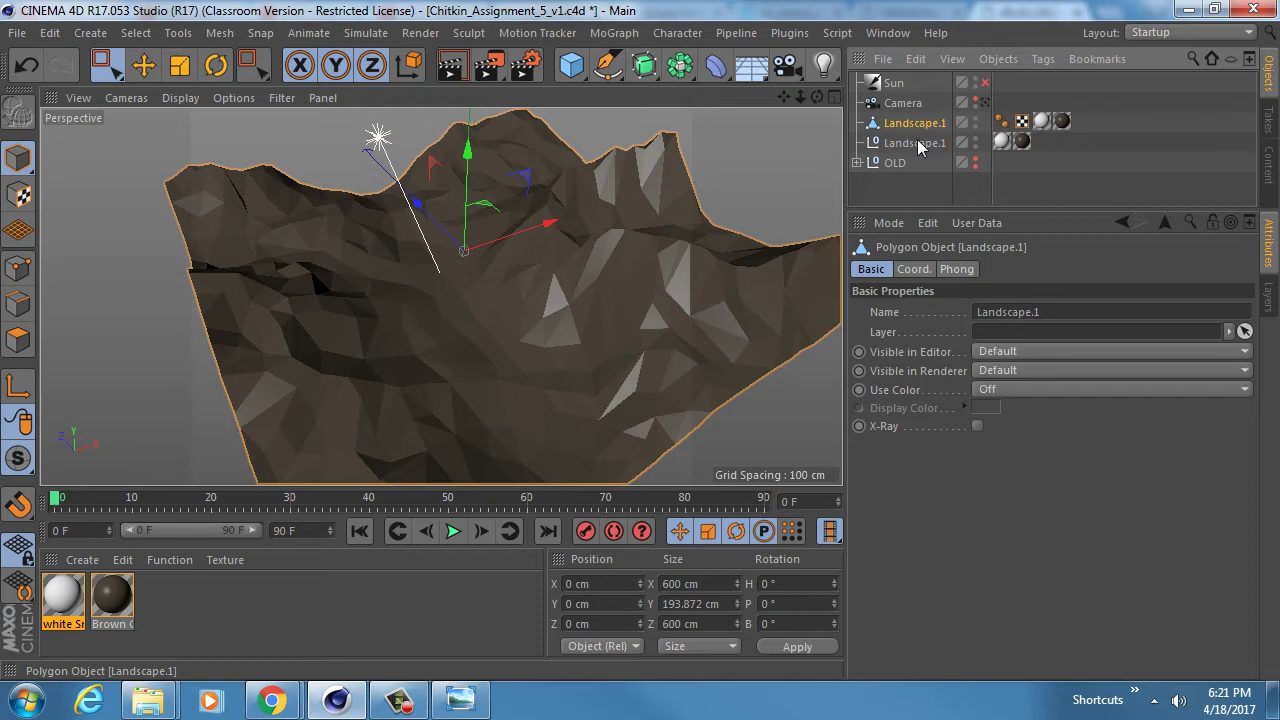
pyautogui.click(913, 143)
pyautogui.press('Delete')
# - Put Landscape.1 into Polygon mode for editing its faces
pyautogui.click(910, 124)
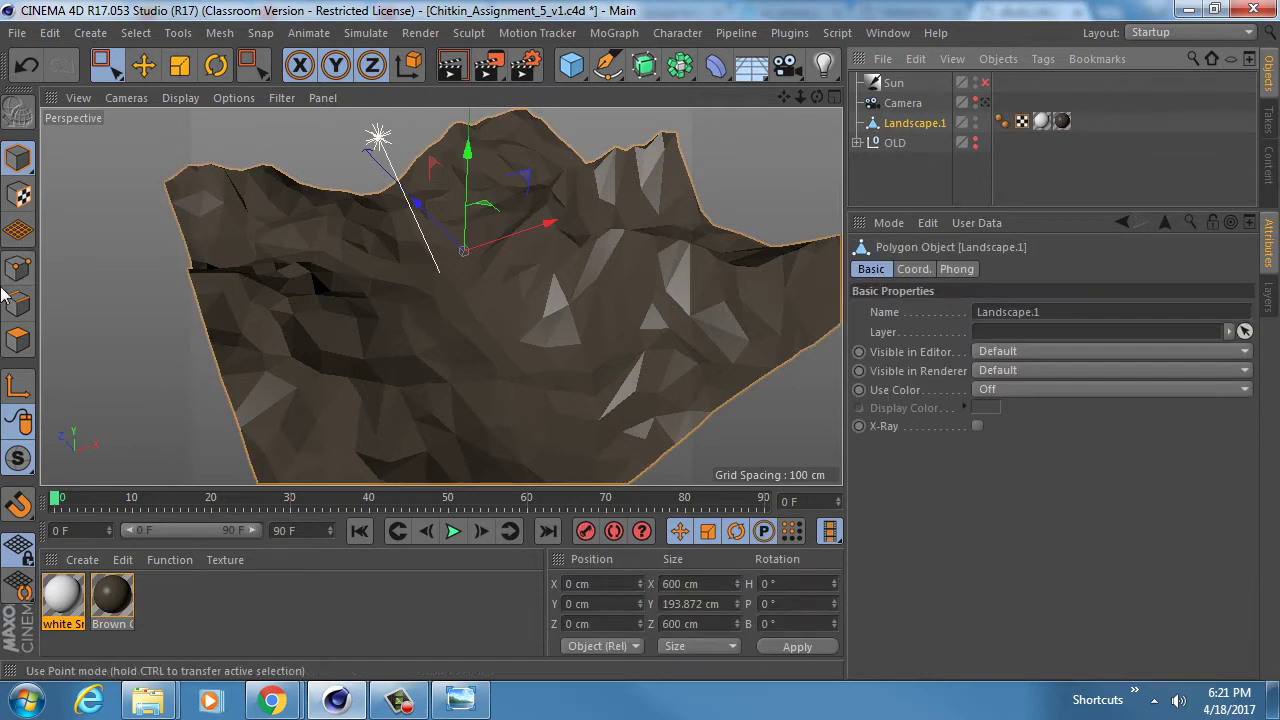
pyautogui.click(18, 340)
pyautogui.keyDown('alt'); pyautogui.moveTo(513, 289); pyautogui.dragTo(740, 303); pyautogui.keyUp('alt')
# - Rectangle-select the polygons across Landscape.1's upper half in the Front view
pyautogui.middleClick(738, 302)
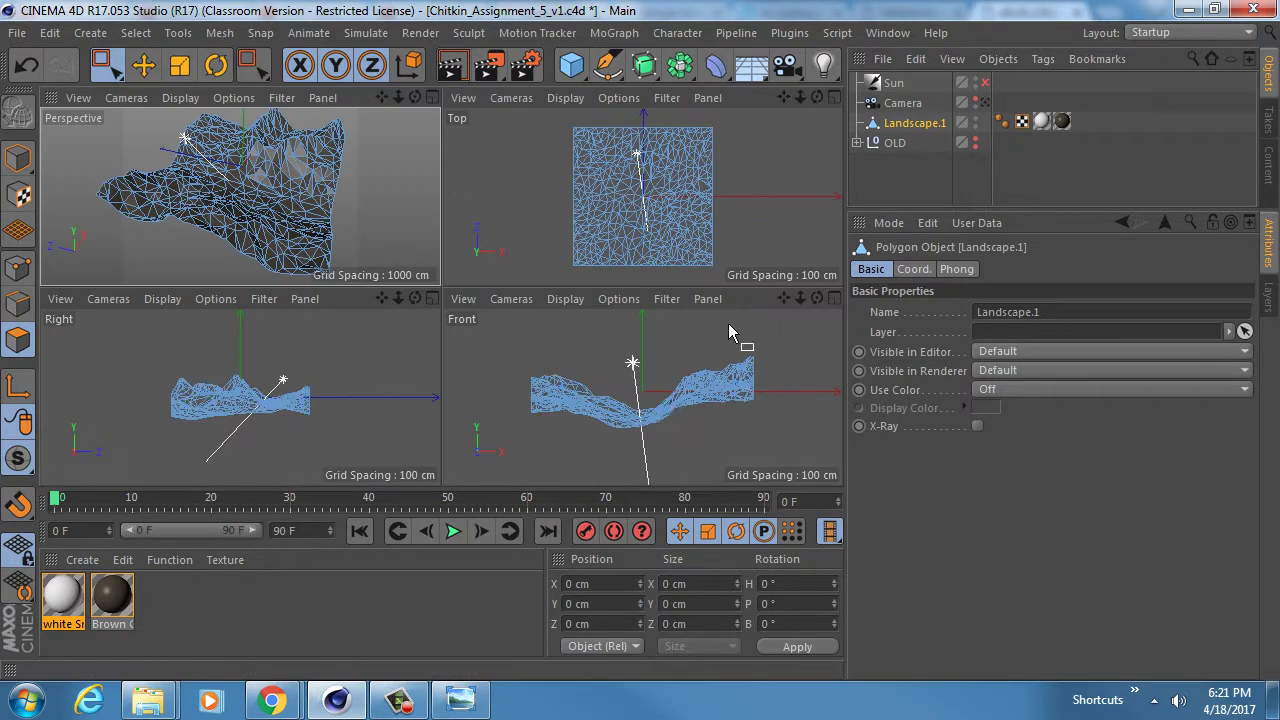
pyautogui.middleClick(728, 323)
pyautogui.moveTo(434, 262); pyautogui.dragTo(784, 282)
pyautogui.middleClick(614, 322)
pyautogui.middleClick(289, 220)
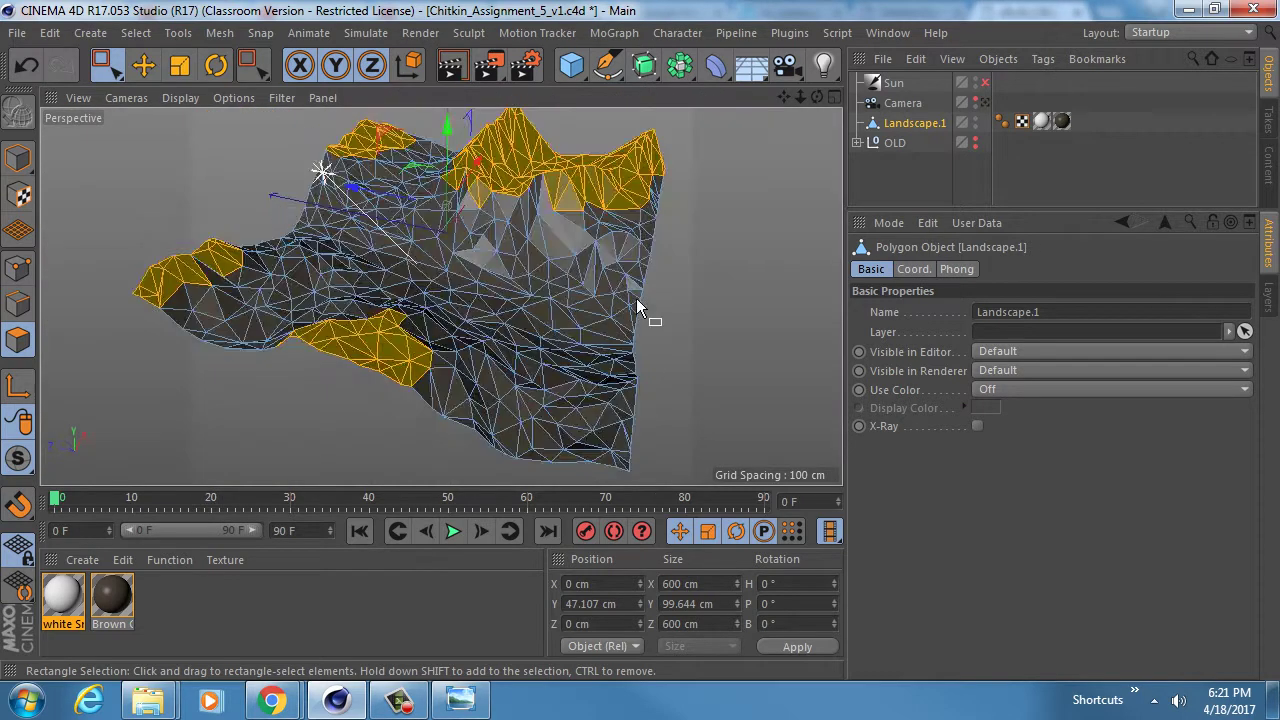
pyautogui.keyDown('alt'); pyautogui.moveTo(634, 297); pyautogui.dragTo(517, 270); pyautogui.keyUp('alt')
# - Add the mesh's upper band to the peak selection and inspect the snow-covered peaks
pyautogui.middleClick(517, 270)
pyautogui.middleClick(711, 385)
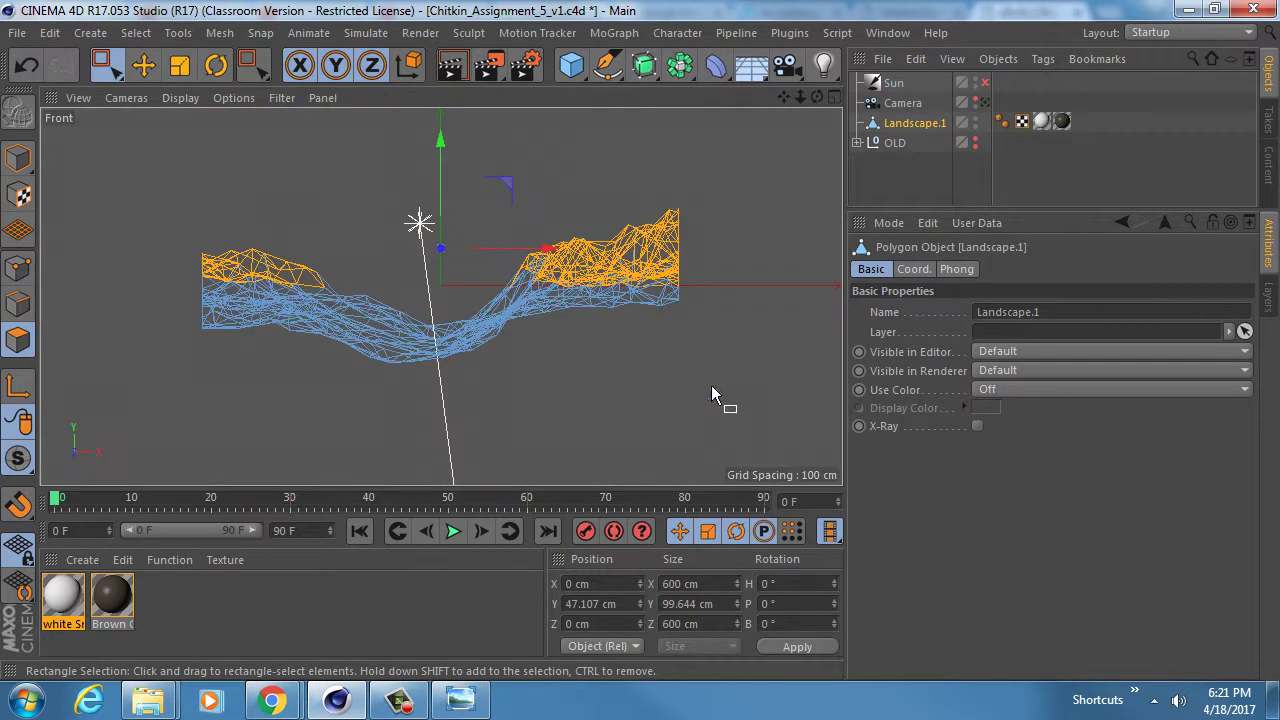
pyautogui.moveTo(106, 183); pyautogui.dragTo(789, 300)
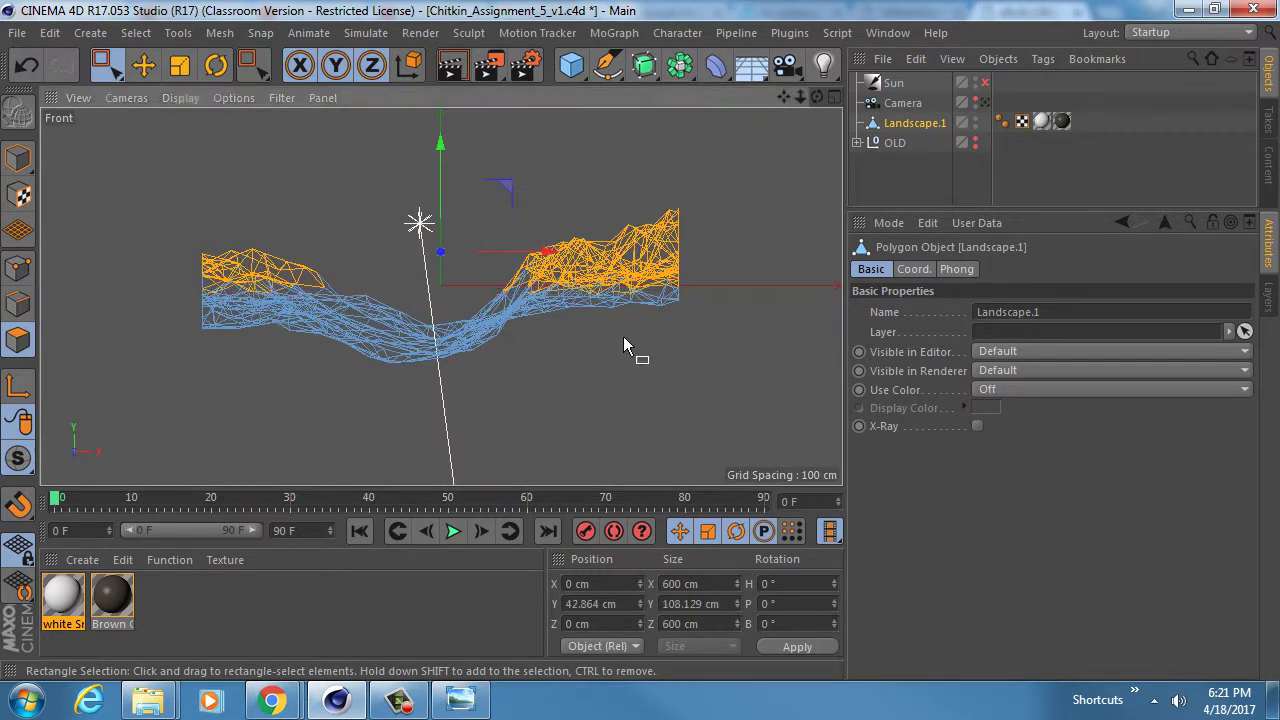
pyautogui.middleClick(634, 354)
pyautogui.middleClick(311, 226)
pyautogui.keyDown('alt'); pyautogui.moveTo(311, 226); pyautogui.dragTo(365, 345); pyautogui.keyUp('alt')
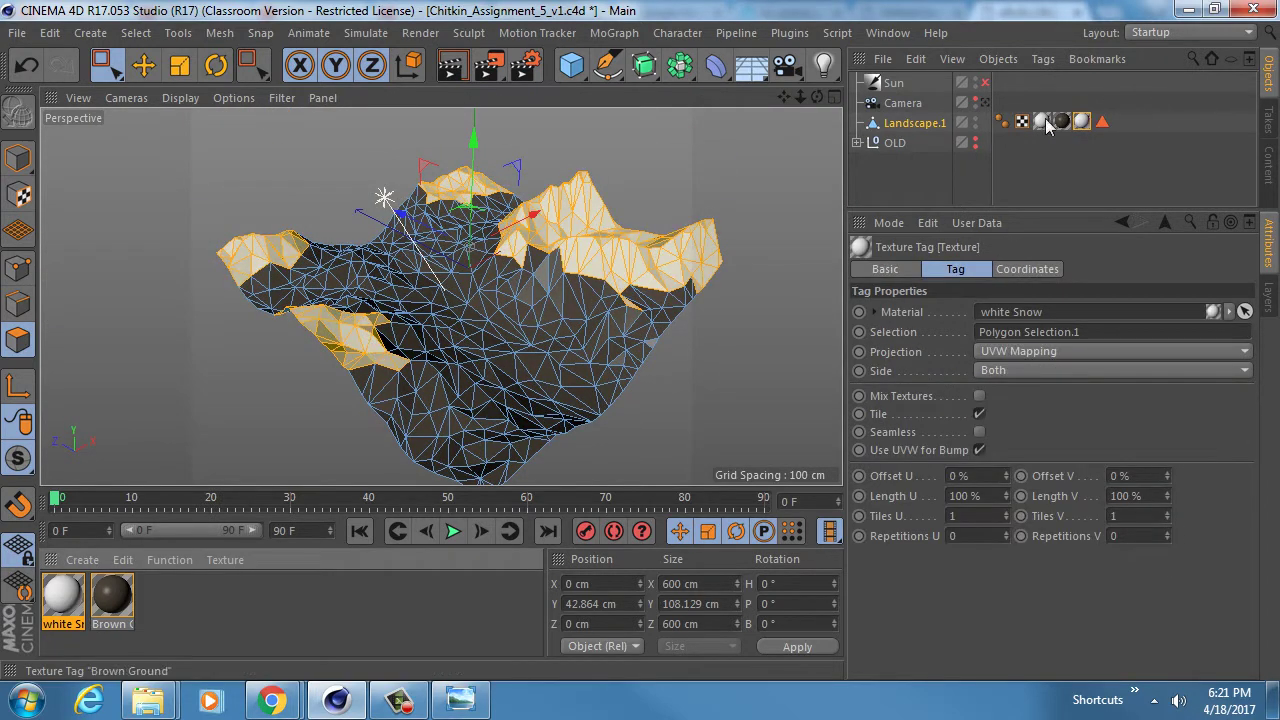
pyautogui.keyDown('alt'); pyautogui.moveTo(553, 276); pyautogui.dragTo(512, 262); pyautogui.keyUp('alt')
# - Check the scene through the camera, then try stretching only the peak polygons and undo it
pyautogui.click(984, 103)
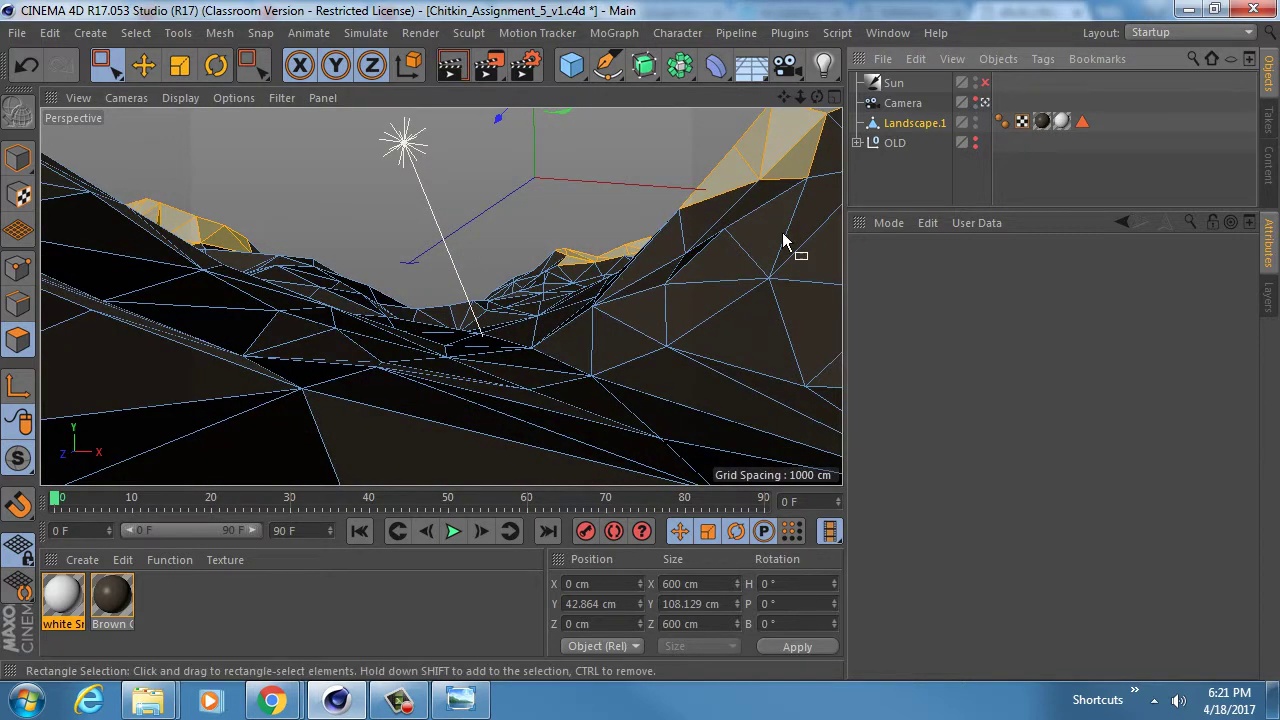
pyautogui.click(903, 124)
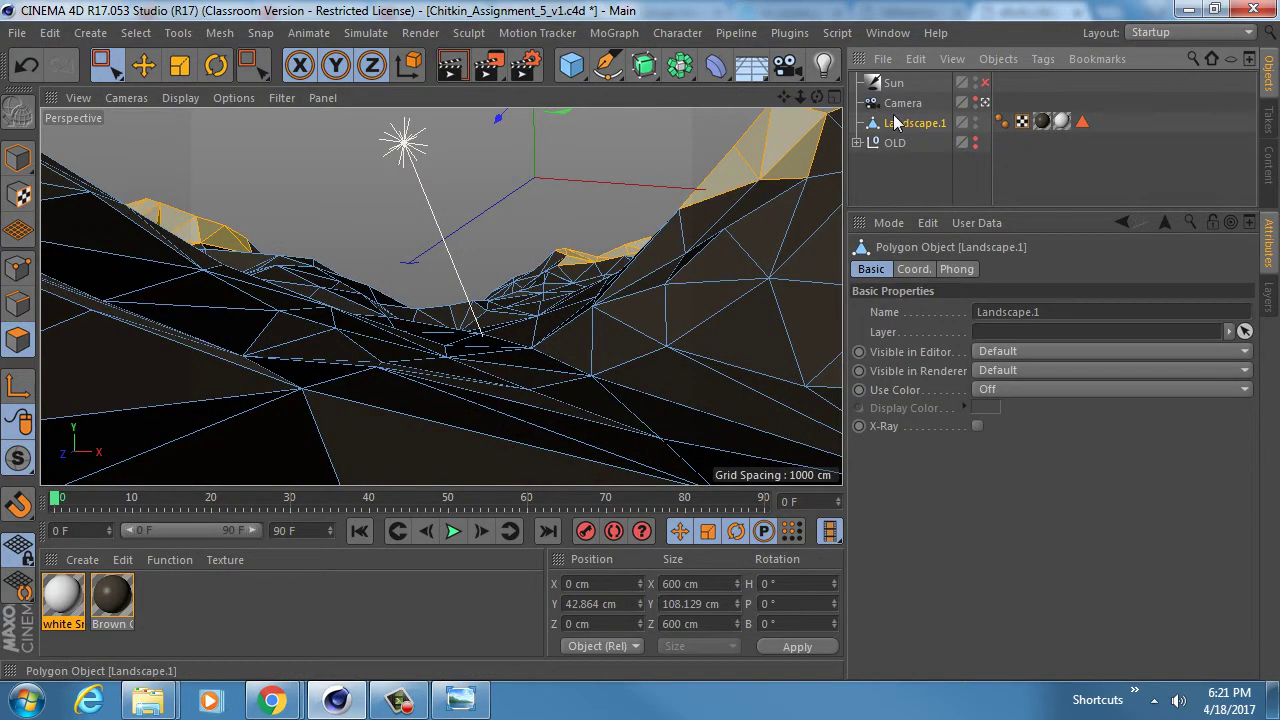
pyautogui.click(984, 103)
pyautogui.keyDown('alt'); pyautogui.moveTo(694, 294); pyautogui.dragTo(515, 210); pyautogui.keyUp('alt')
pyautogui.moveTo(492, 160); pyautogui.dragTo(492, 131)
pyautogui.hotkey('ctrl', 'z')
# - Scale the whole Landscape.1 in Y until it stands 426.372 cm tall
pyautogui.click(18, 158)
pyautogui.keyDown('alt'); pyautogui.moveTo(534, 313); pyautogui.dragTo(497, 162); pyautogui.keyUp('alt')
pyautogui.keyDown('alt'); pyautogui.moveTo(471, 358); pyautogui.dragTo(517, 350); pyautogui.keyUp('alt')
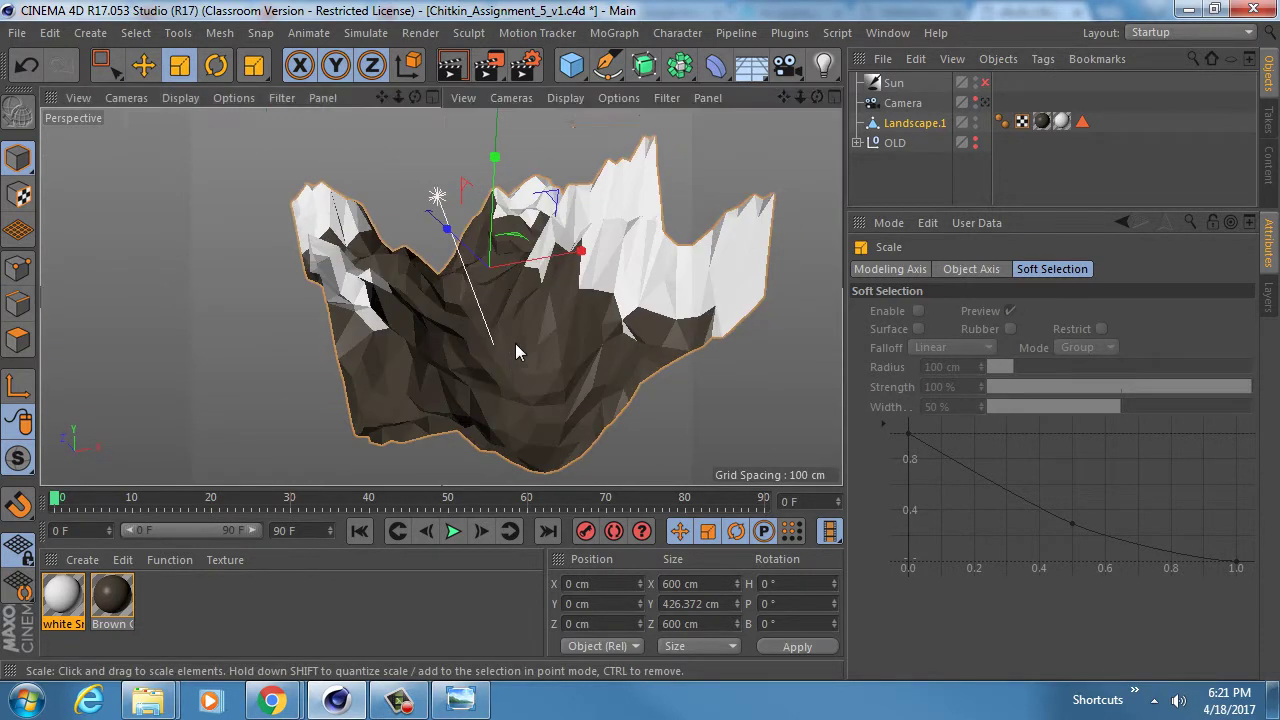
pyautogui.middleClick(515, 343)
pyautogui.middleClick(372, 254)
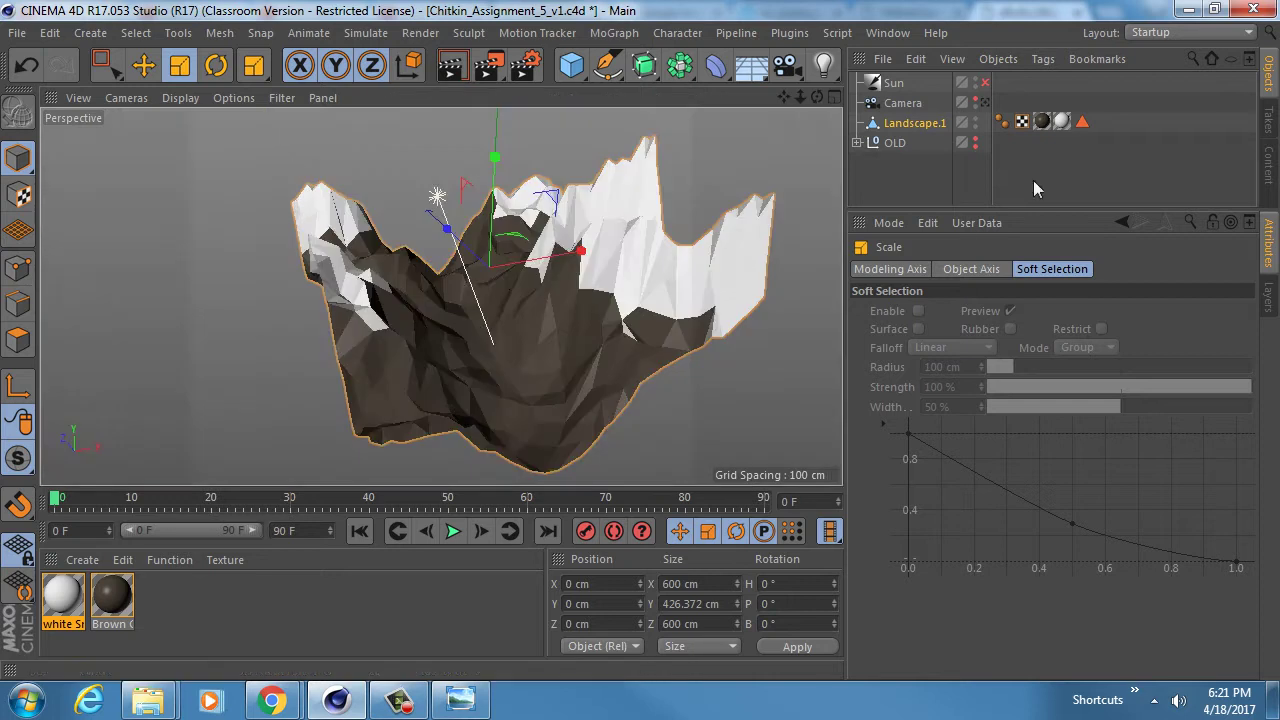
# - Look around the taller terrain and valley through the Camera view
pyautogui.click(983, 104)
pyautogui.keyDown('alt'); pyautogui.moveTo(476, 375); pyautogui.dragTo(478, 299, button='middle'); pyautogui.keyUp('alt')
pyautogui.keyDown('alt'); pyautogui.moveTo(523, 320); pyautogui.dragTo(496, 318, button='right'); pyautogui.keyUp('alt')
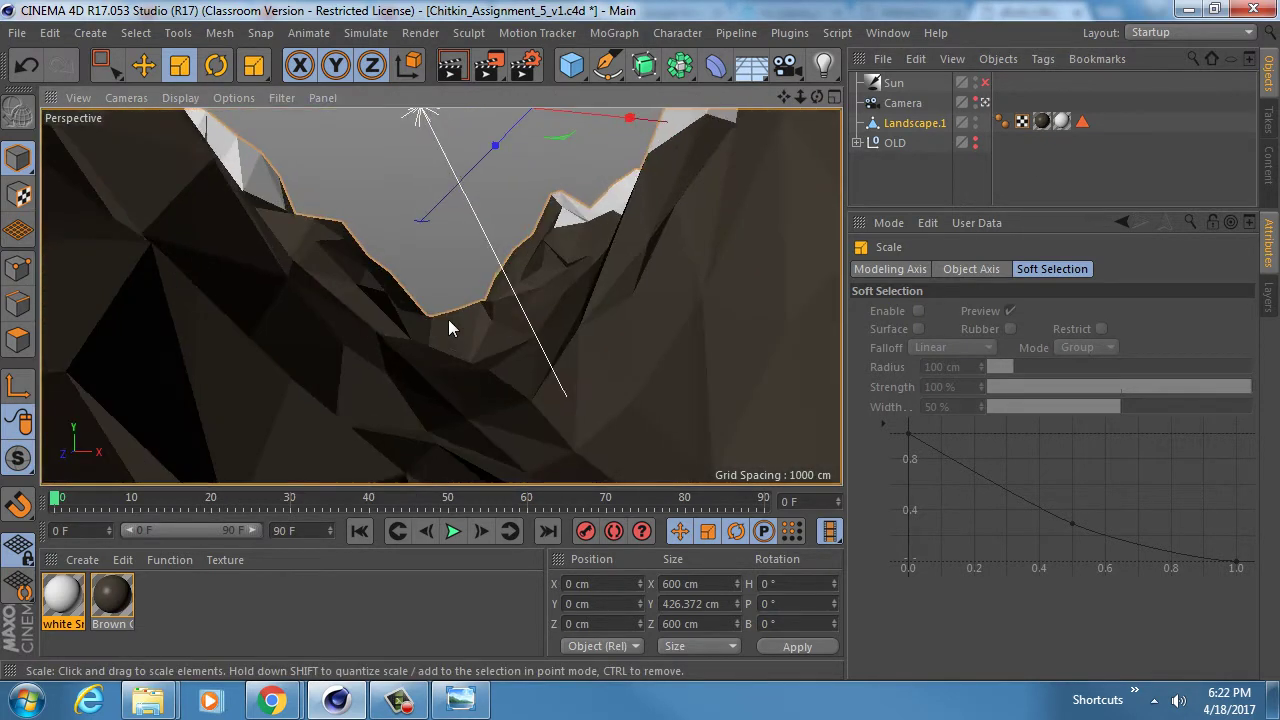
pyautogui.keyDown('alt'); pyautogui.moveTo(440, 297); pyautogui.dragTo(460, 356, button='middle'); pyautogui.keyUp('alt')
pyautogui.moveTo(415, 357)
pyautogui.keyDown('alt'); pyautogui.mouseDown(button='right')
pyautogui.moveTo(430, 372)
pyautogui.moveTo(421, 360)
pyautogui.mouseUp(button='right'); pyautogui.keyUp('alt')
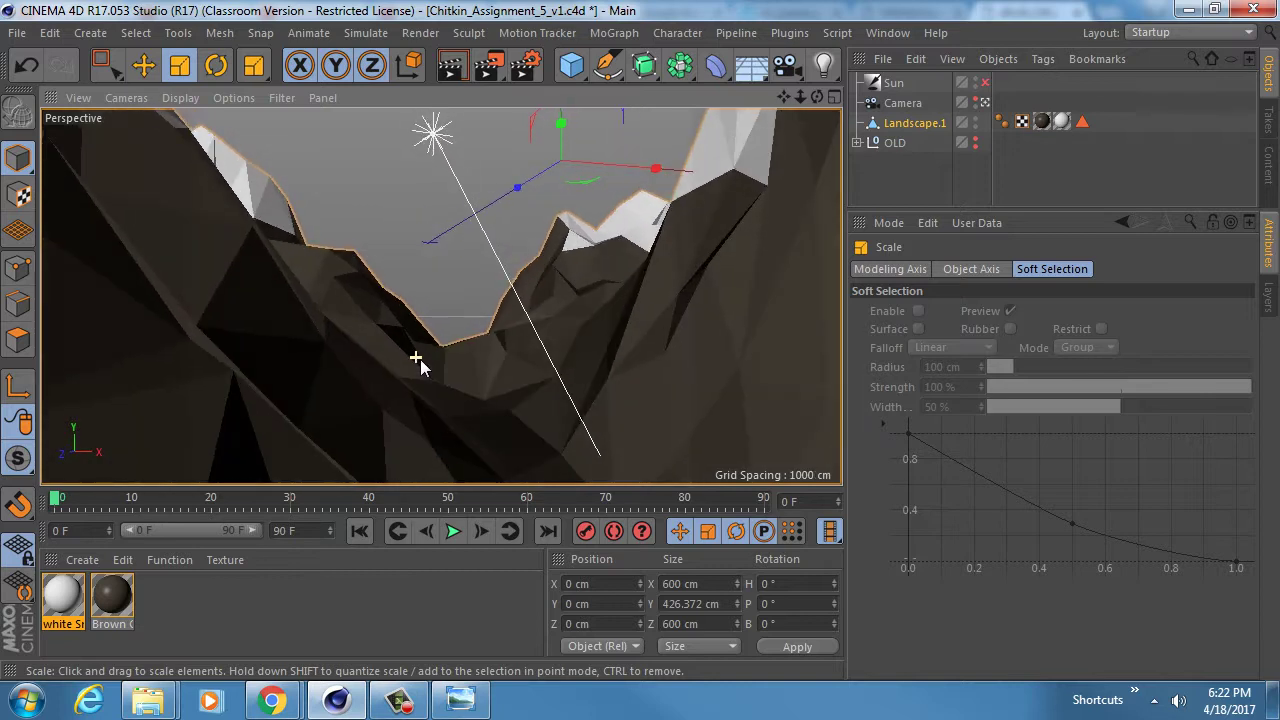
pyautogui.keyDown('alt'); pyautogui.moveTo(533, 353); pyautogui.dragTo(486, 324, button='middle'); pyautogui.keyUp('alt')
pyautogui.keyDown('alt'); pyautogui.moveTo(486, 324); pyautogui.dragTo(473, 321, button='right'); pyautogui.keyUp('alt')
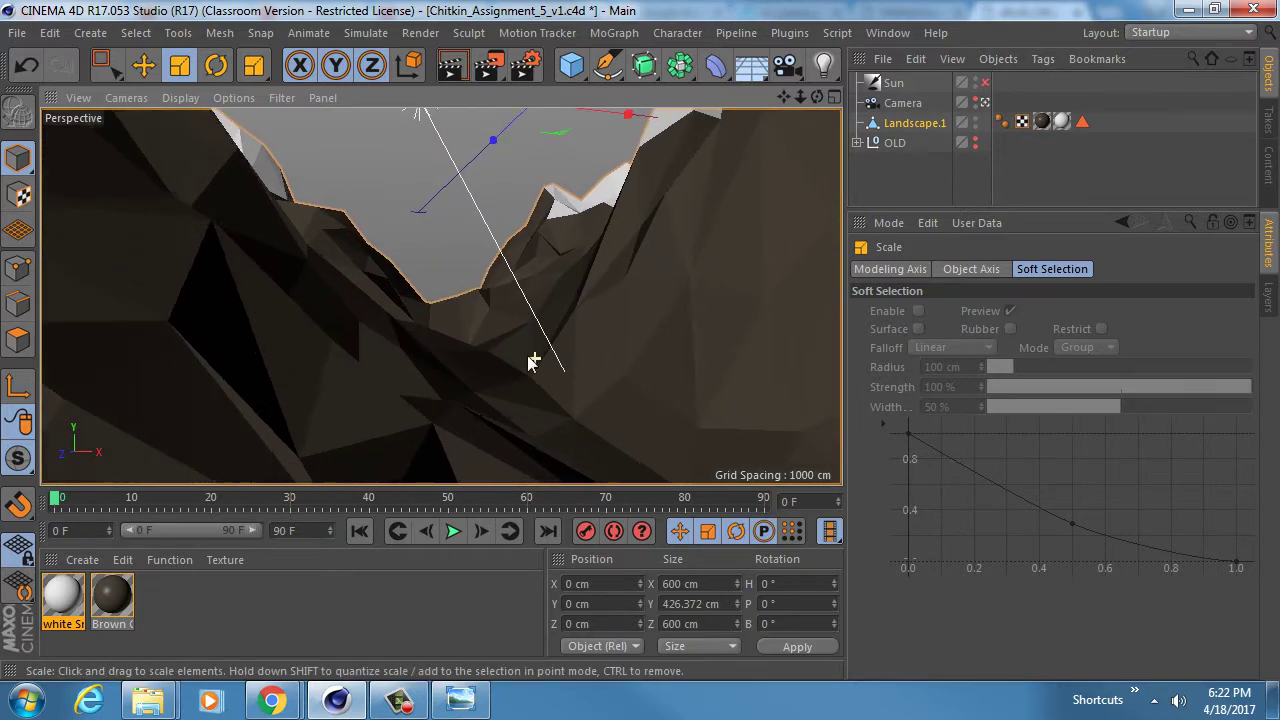
# - Return to the editor view and save the scene as Chitkin_Assignment_5_v1.c4d
pyautogui.click(986, 102)
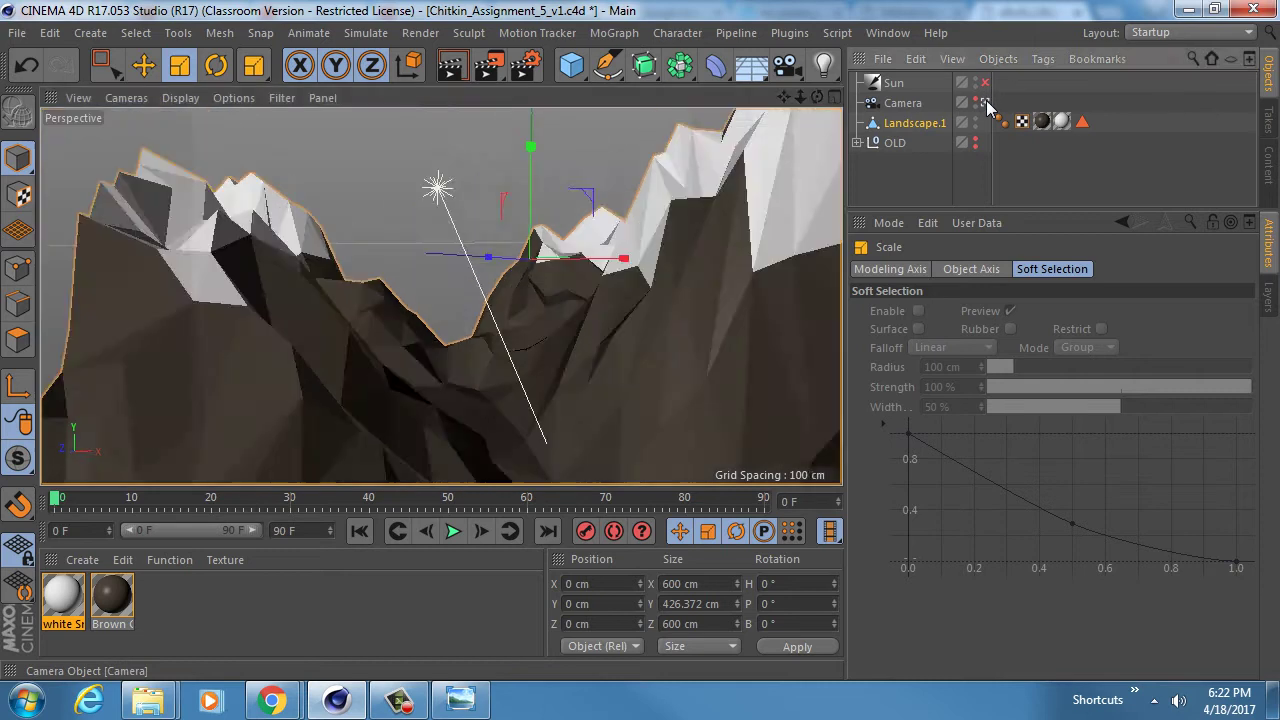
pyautogui.keyDown('alt'); pyautogui.moveTo(467, 322); pyautogui.dragTo(508, 366); pyautogui.keyUp('alt')
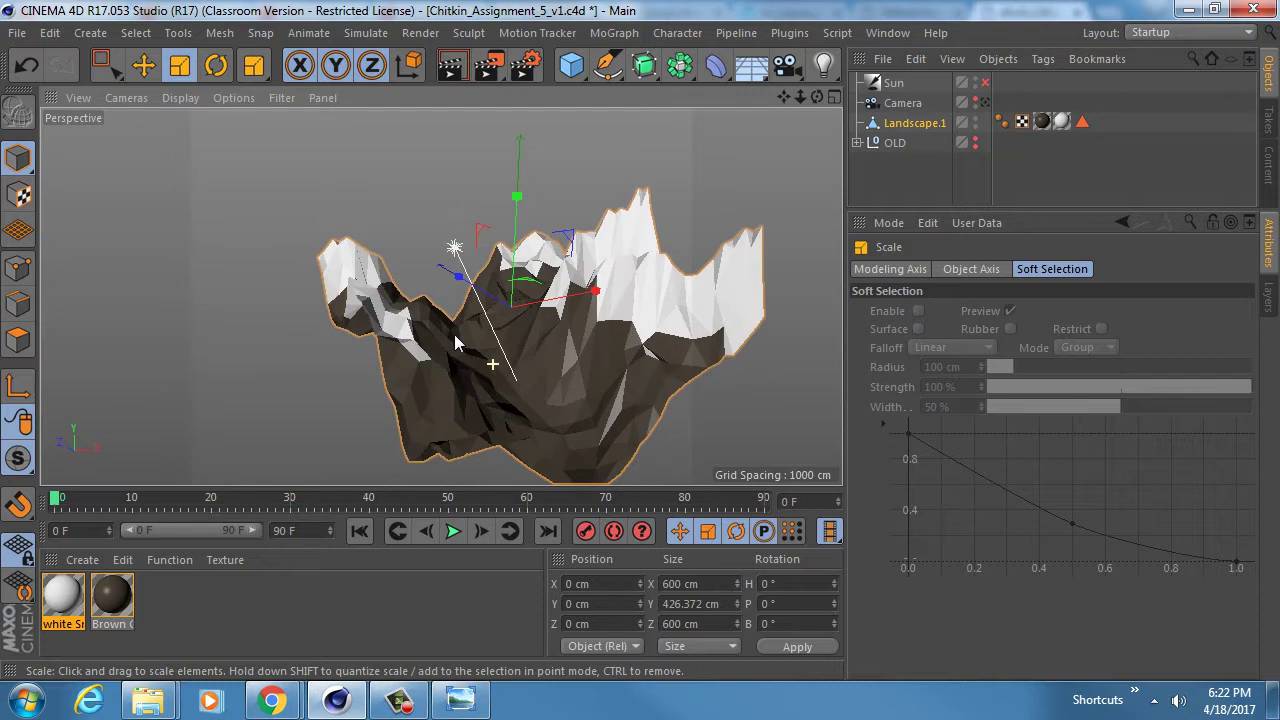
pyautogui.hotkey('ctrl', 's')
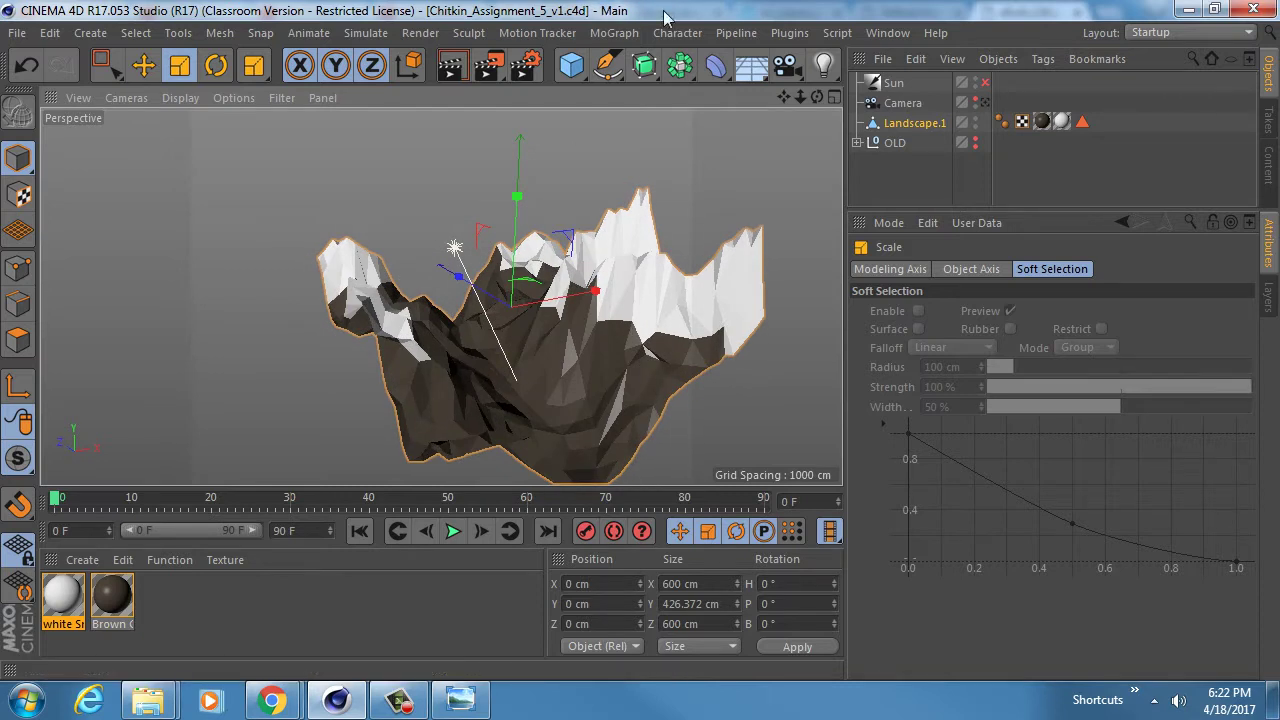
# - Open ref_2 from the ref folder in Windows Photo Viewer and move its window left
pyautogui.moveTo(148, 708)
pyautogui.click(417, 548)
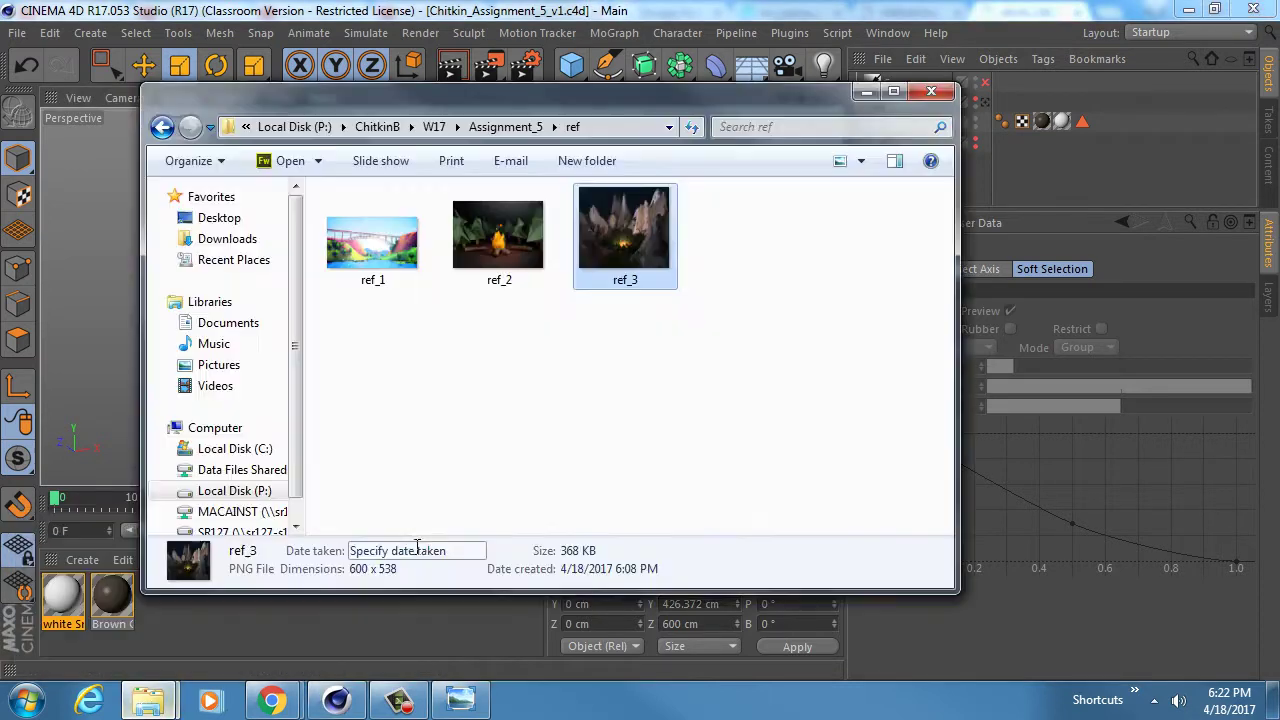
pyautogui.click(511, 219)
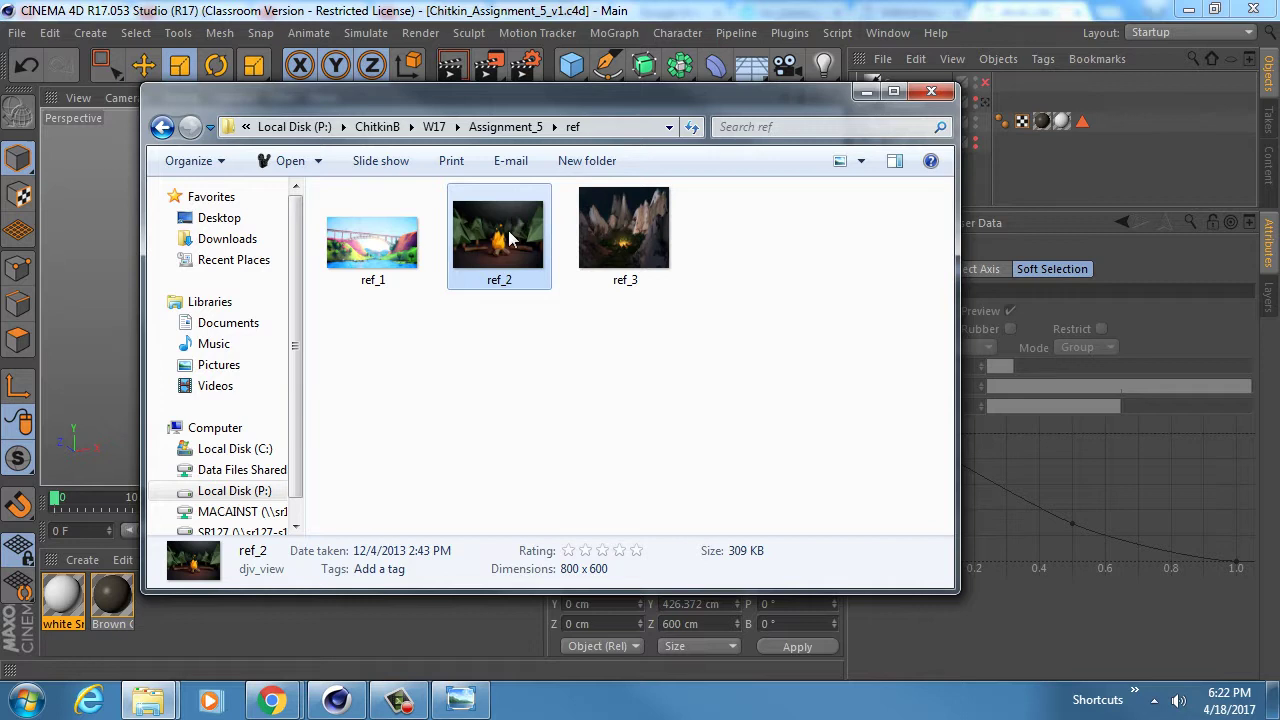
pyautogui.rightClick(492, 232)
pyautogui.moveTo(809, 460)
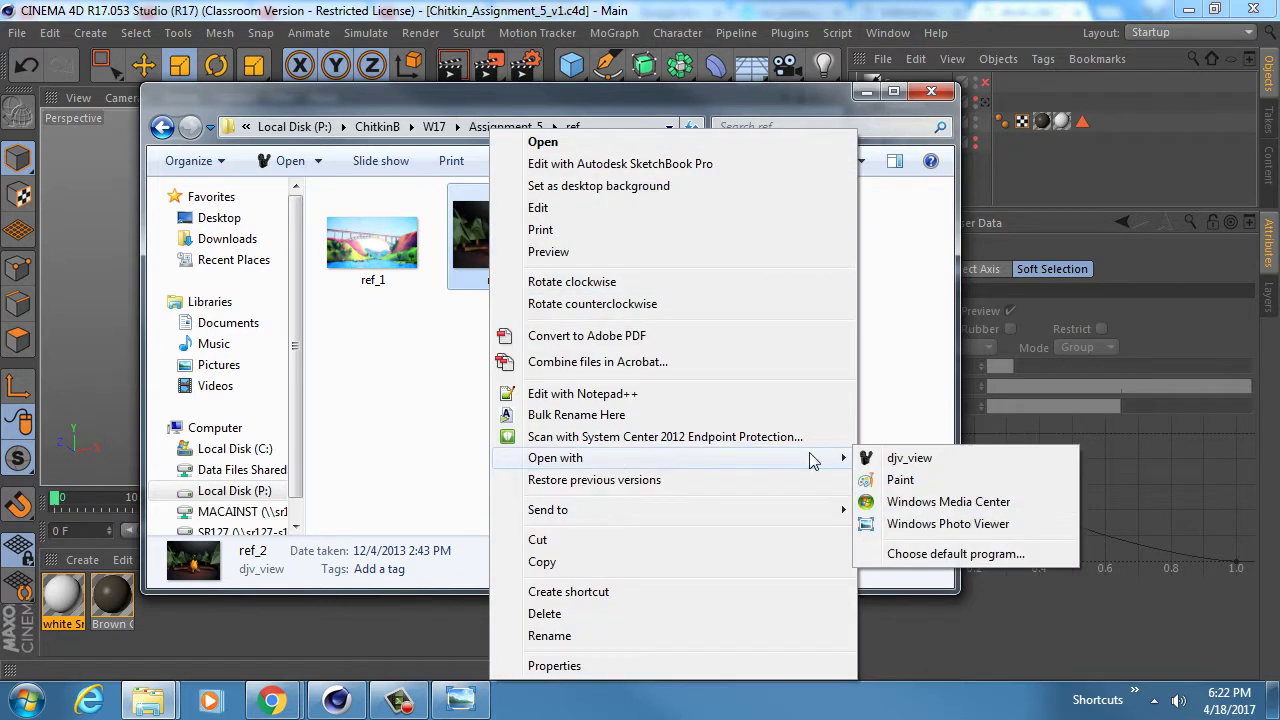
pyautogui.click(910, 524)
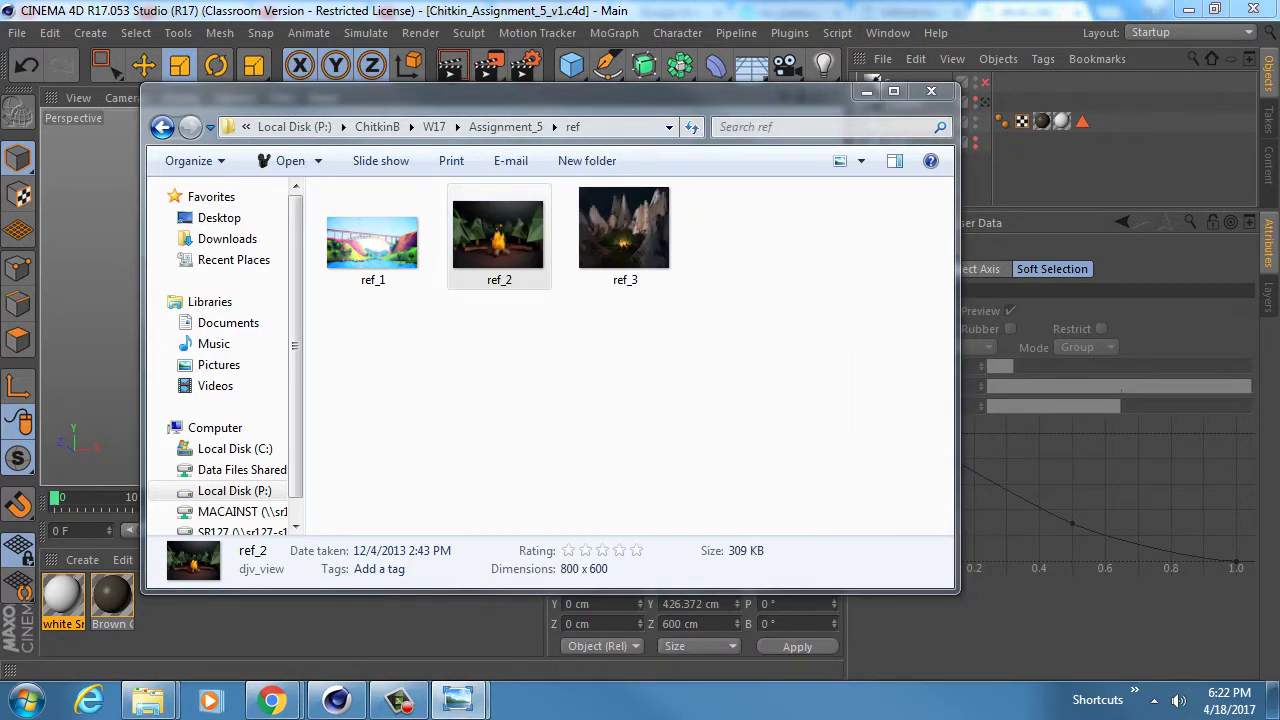
pyautogui.moveTo(816, 73); pyautogui.dragTo(611, 74)
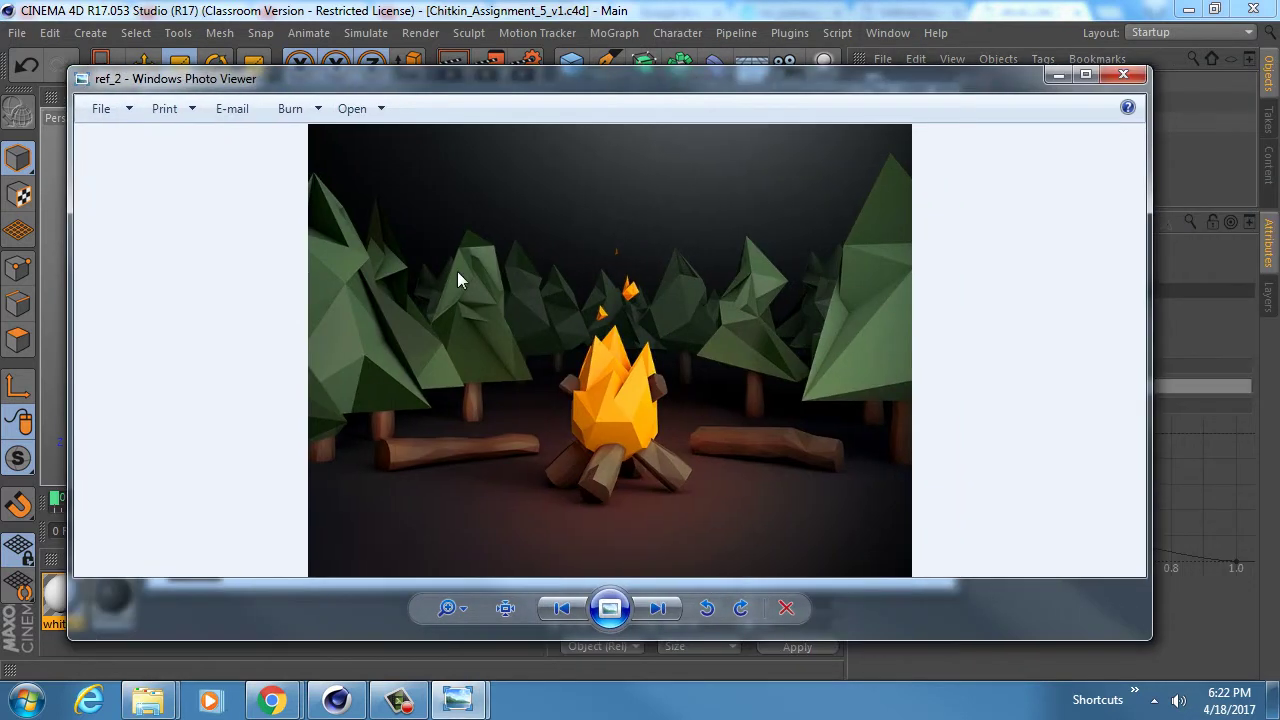
# - Zoom into the ref_2 campfire reference, then advance to ref_3
pyautogui.scroll(3, 435, 336)
pyautogui.scroll(-1, 416, 344)
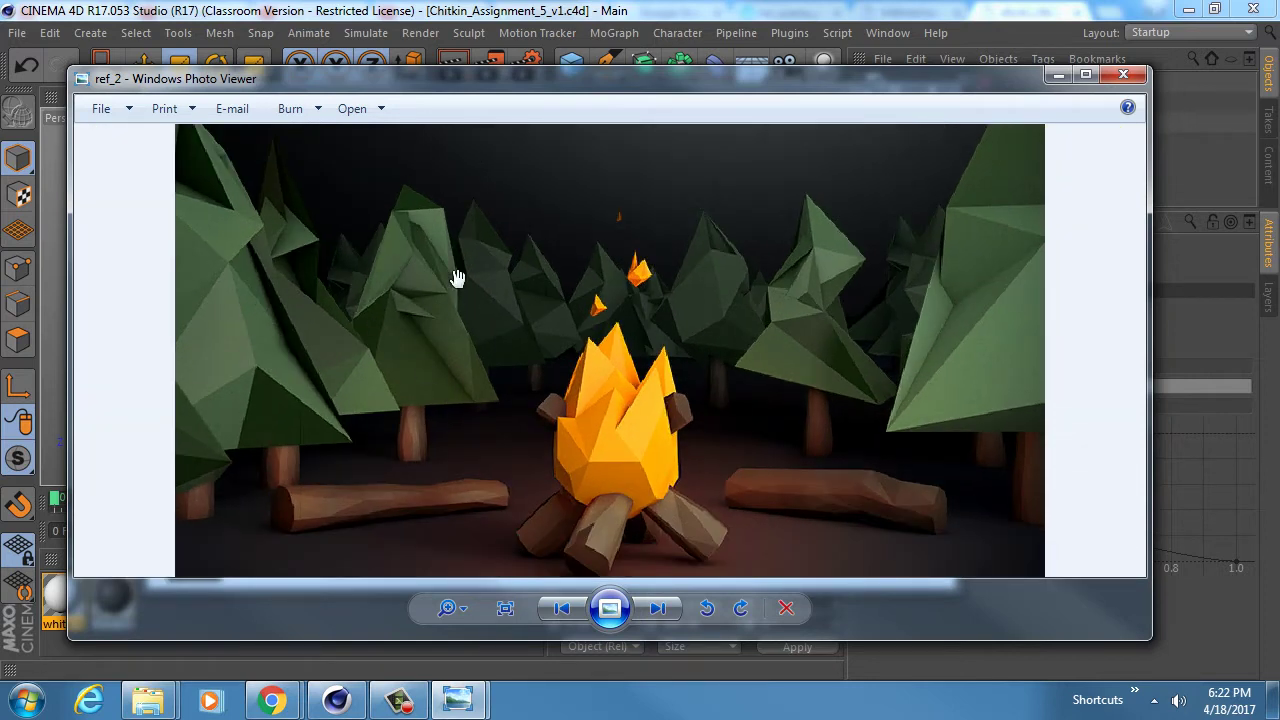
pyautogui.click(656, 609)
# - Zoom and pan around the ref_3 pine forest valley with its central campfire
pyautogui.scroll(5, 606, 486)
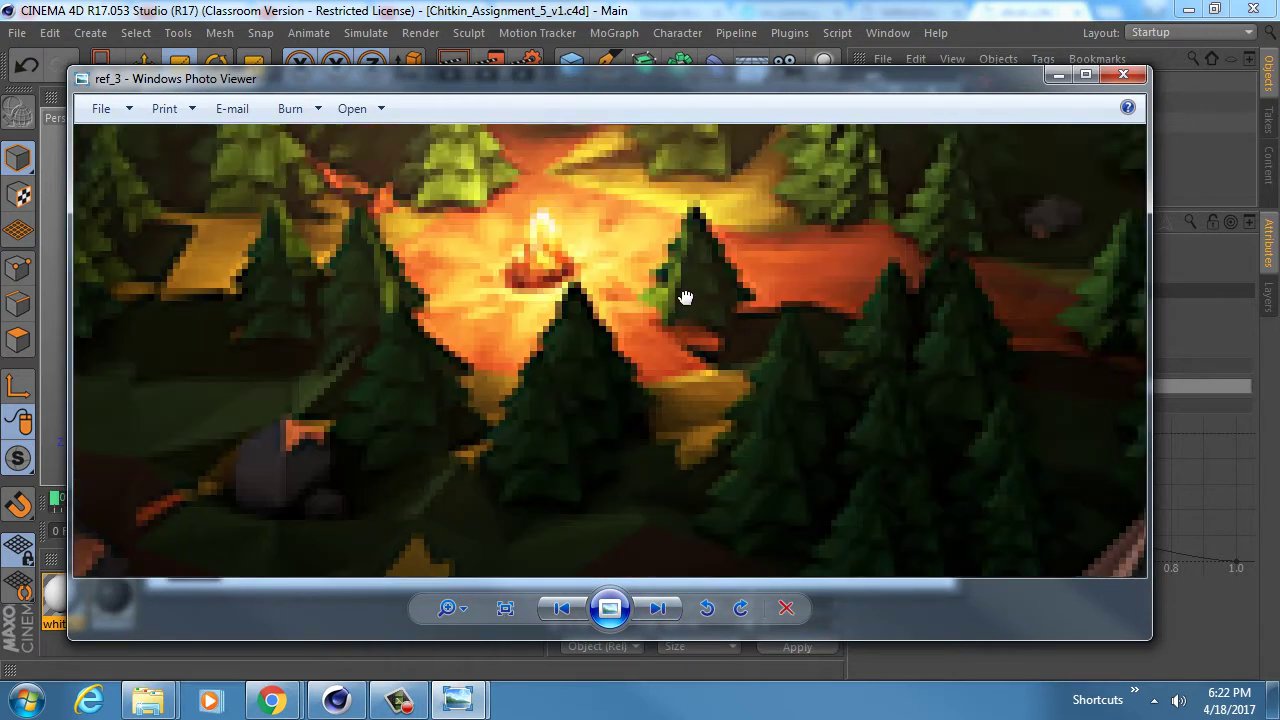
pyautogui.scroll(-3, 686, 297)
pyautogui.moveTo(498, 311); pyautogui.dragTo(555, 305)
pyautogui.scroll(-2, 612, 292)
pyautogui.moveTo(554, 352); pyautogui.dragTo(591, 307)
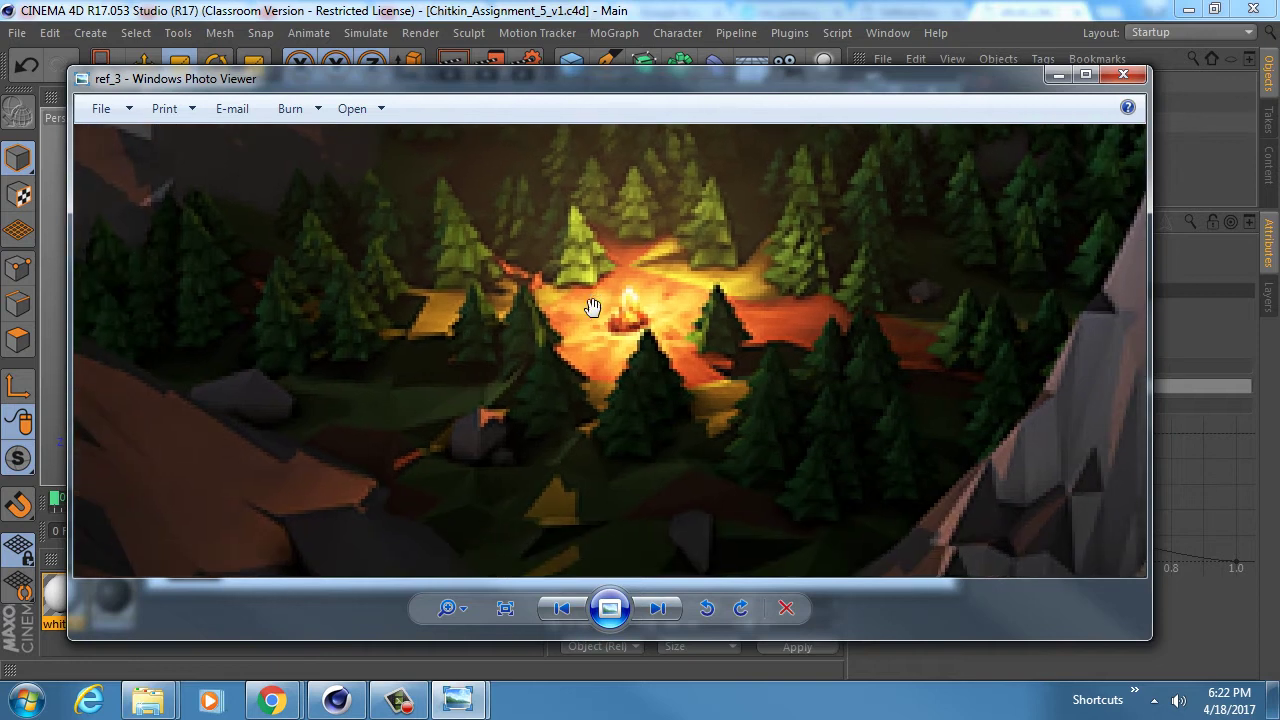
pyautogui.scroll(2, 588, 273)
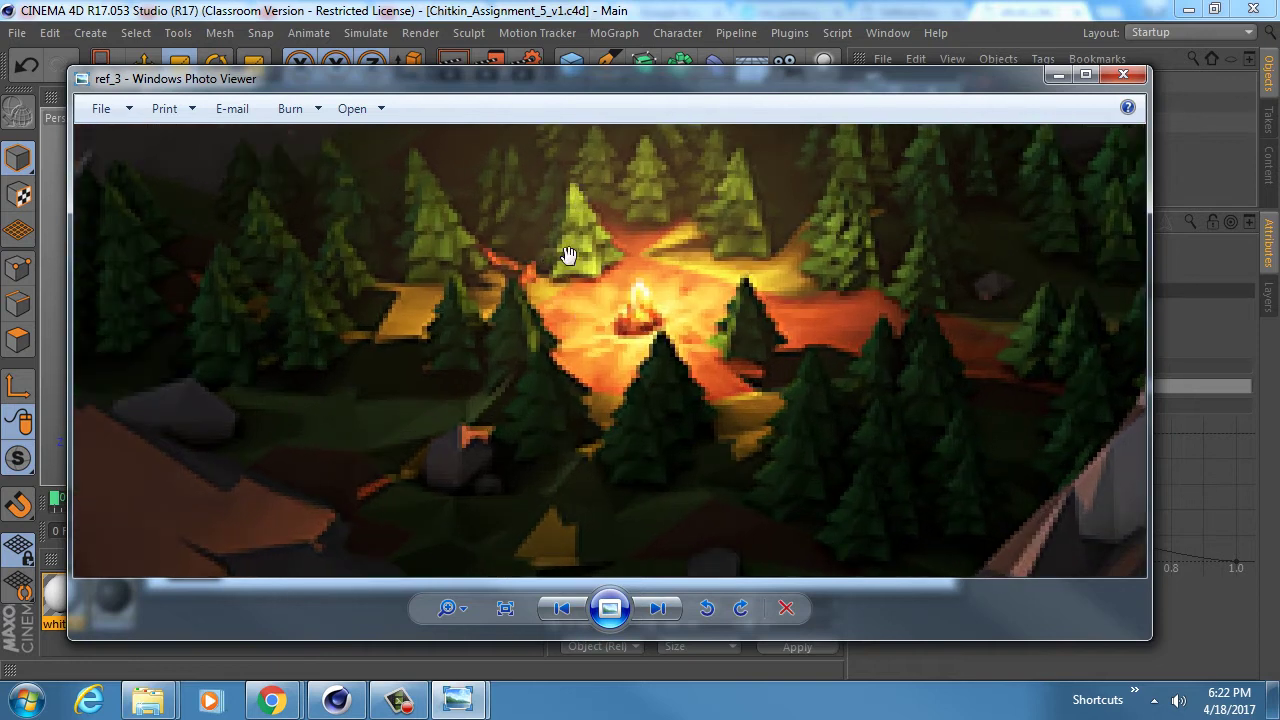
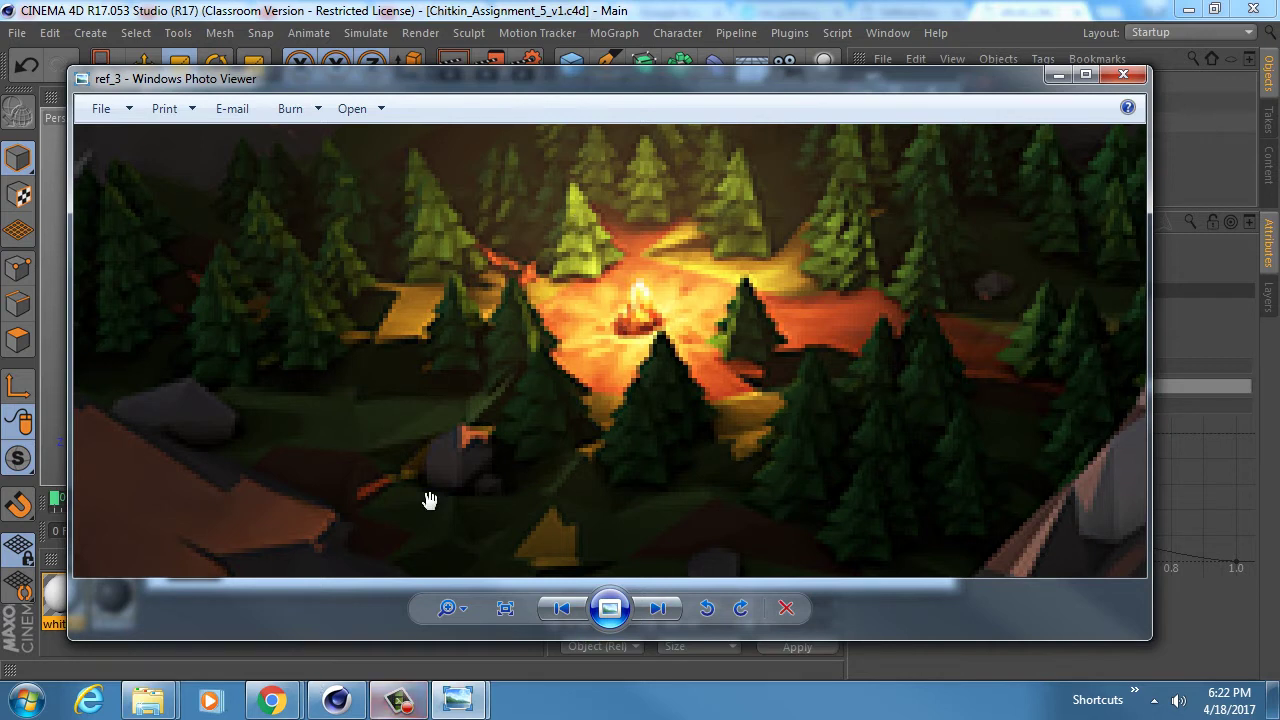
# - Close the ref_3 photo and start a new empty Cinema 4D document, Untitled 2
pyautogui.click(336, 700)
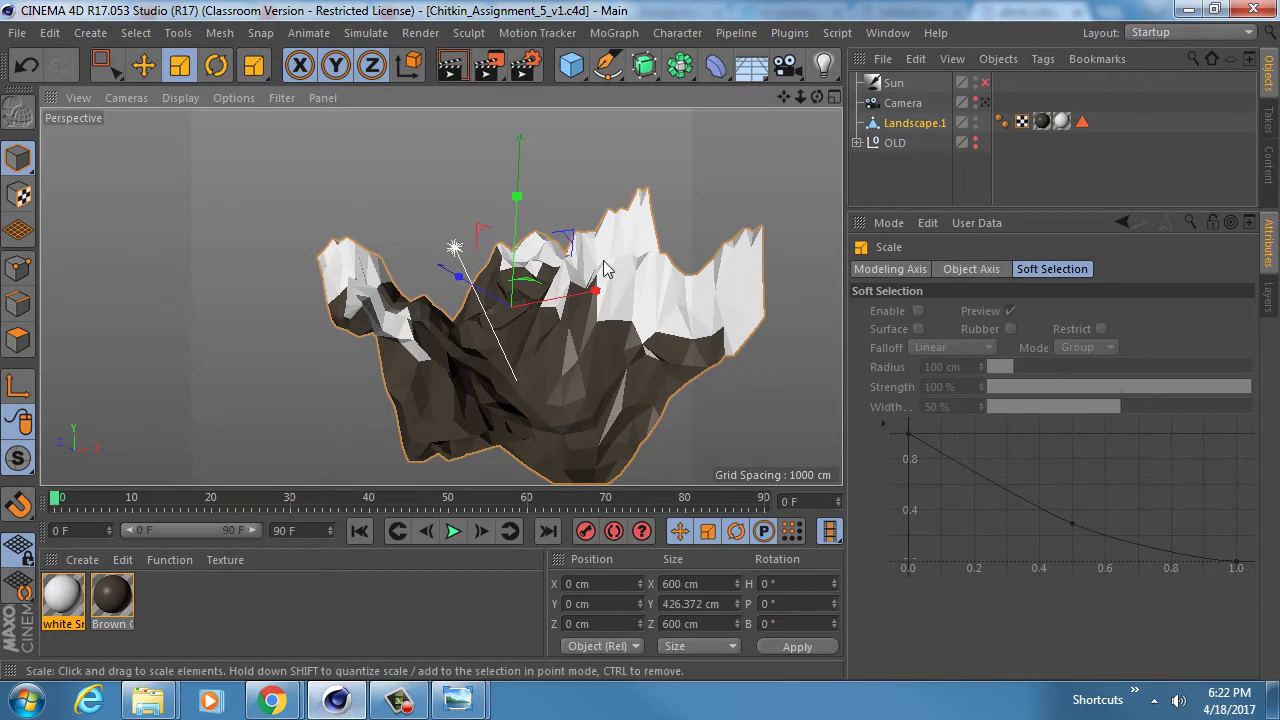
pyautogui.hotkey('ctrl', 'n')
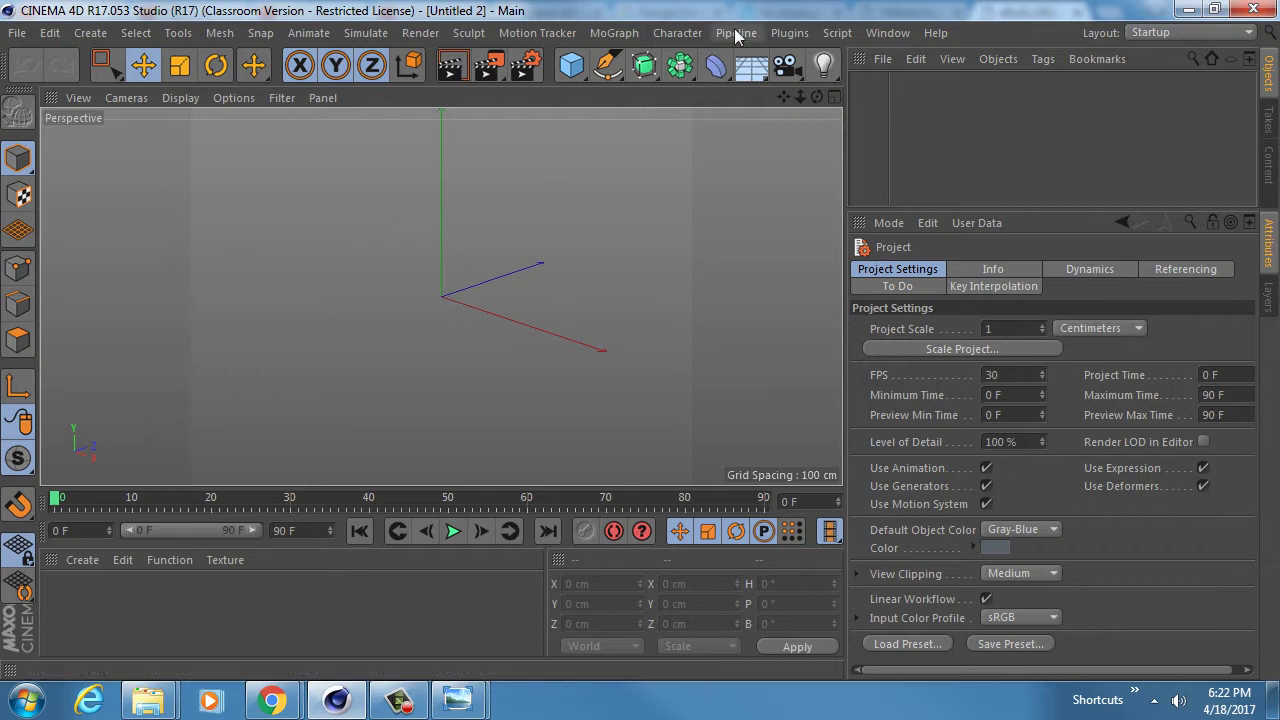
pyautogui.click(575, 69)
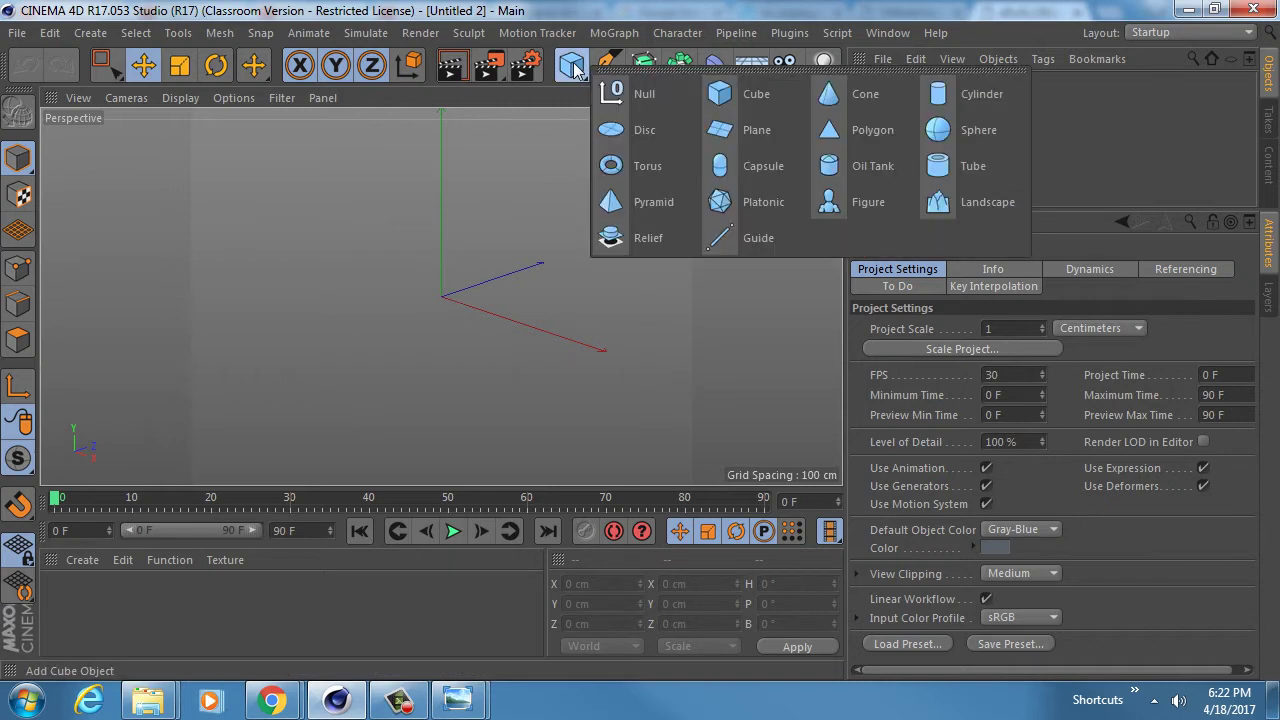
pyautogui.click(858, 95)
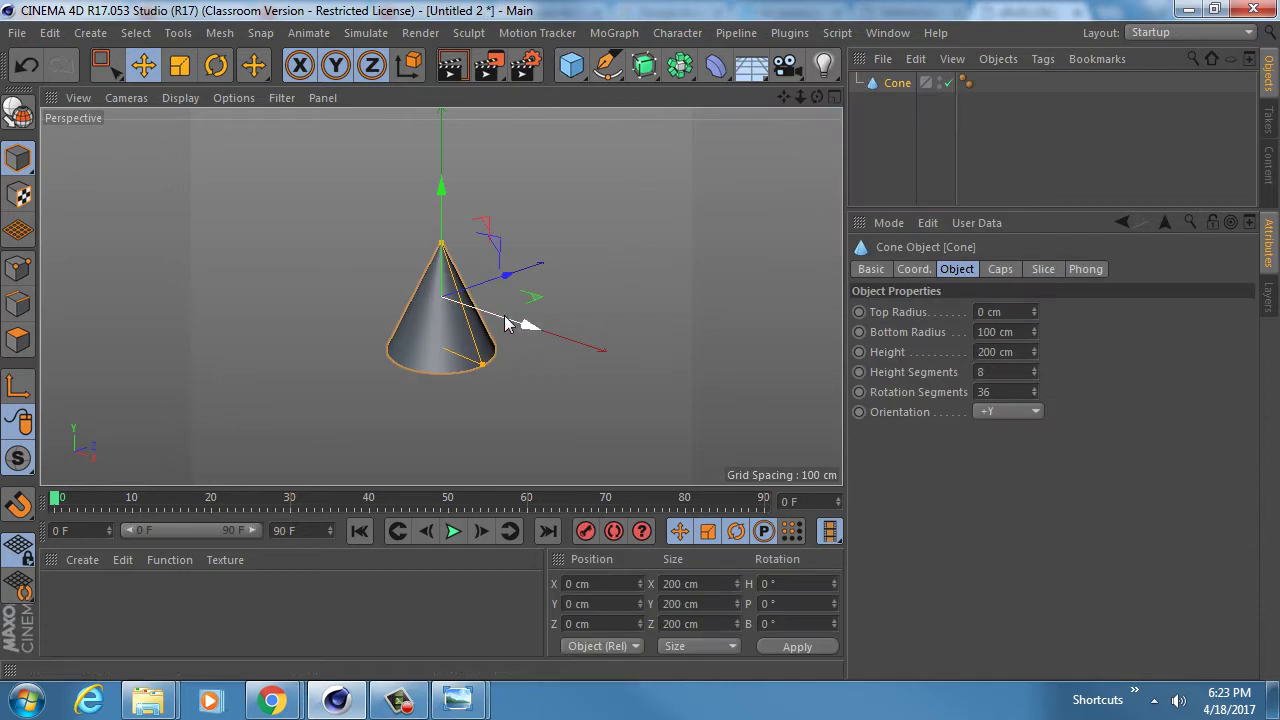
pyautogui.click(179, 97)
pyautogui.moveTo(396, 299)
pyautogui.keyDown('alt'); pyautogui.mouseDown()
pyautogui.moveTo(444, 394)
pyautogui.moveTo(473, 285)
pyautogui.mouseUp(); pyautogui.keyUp('alt')
pyautogui.scroll(6, 444, 295)
pyautogui.scroll(-1, 439, 281)
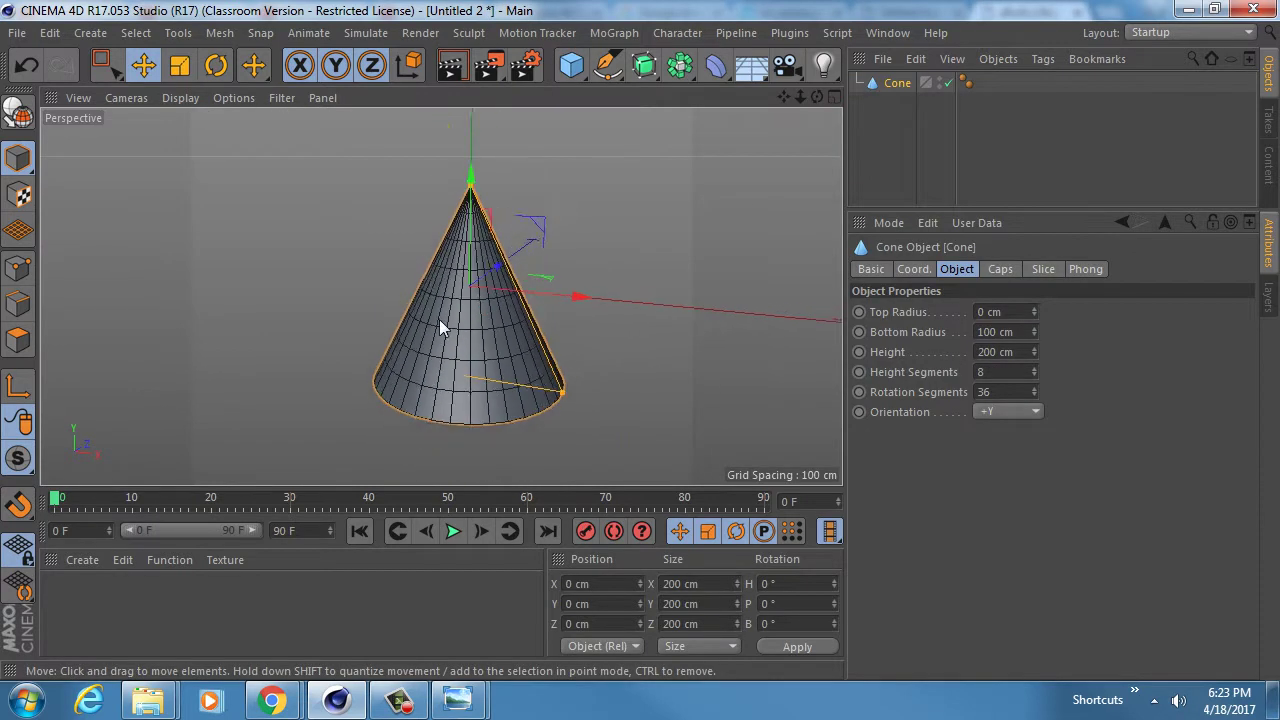
pyautogui.keyDown('alt'); pyautogui.moveTo(439, 320); pyautogui.dragTo(419, 265, button='middle'); pyautogui.keyUp('alt')
pyautogui.keyDown('alt'); pyautogui.moveTo(419, 265); pyautogui.dragTo(396, 295); pyautogui.keyUp('alt')
pyautogui.keyDown('alt'); pyautogui.moveTo(396, 294); pyautogui.dragTo(399, 329, button='middle'); pyautogui.keyUp('alt')
pyautogui.moveTo(428, 335)
pyautogui.keyDown('alt'); pyautogui.mouseDown()
pyautogui.moveTo(432, 152)
pyautogui.moveTo(430, 340)
pyautogui.moveTo(407, 430)
pyautogui.mouseUp(); pyautogui.keyUp('alt')
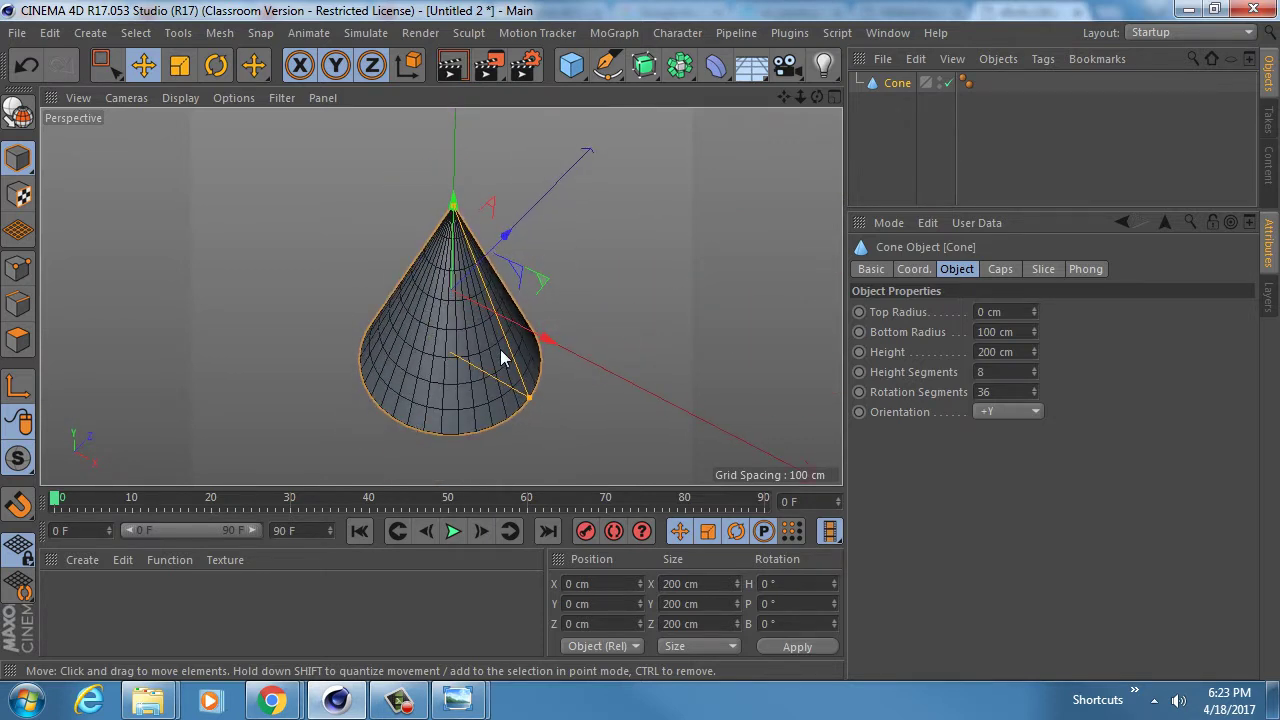
pyautogui.press('Delete')
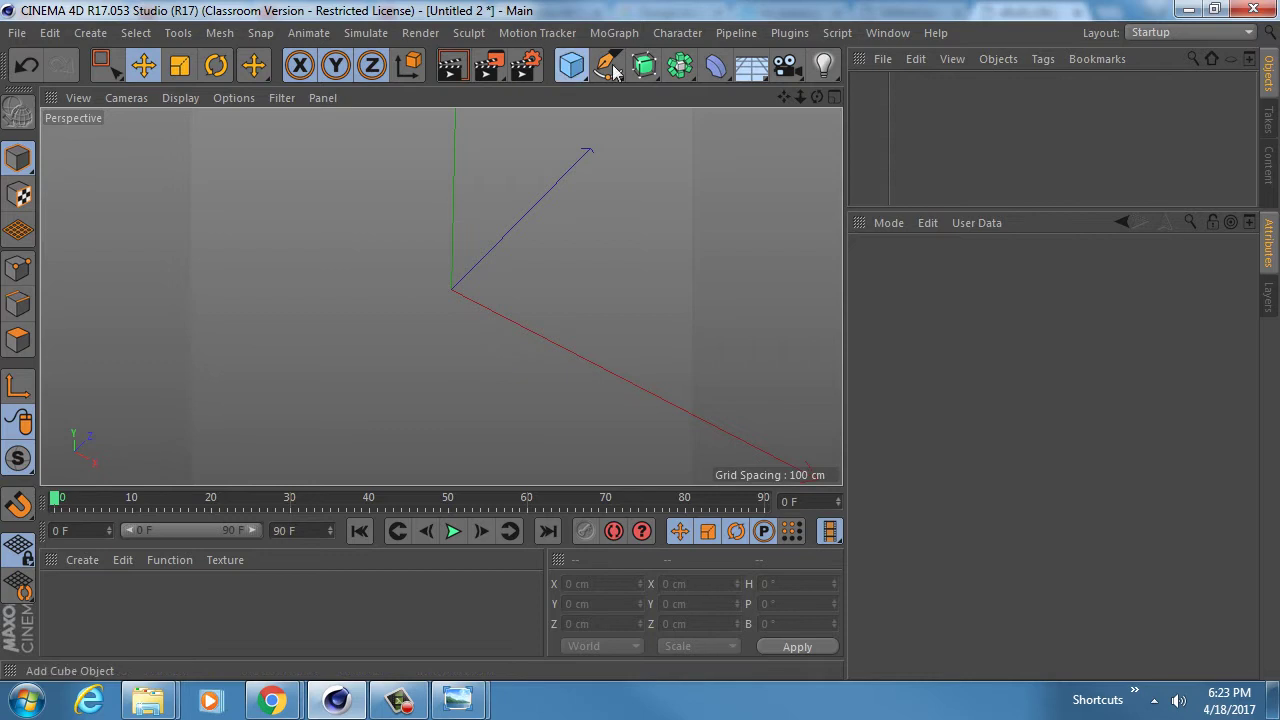
pyautogui.click(571, 65)
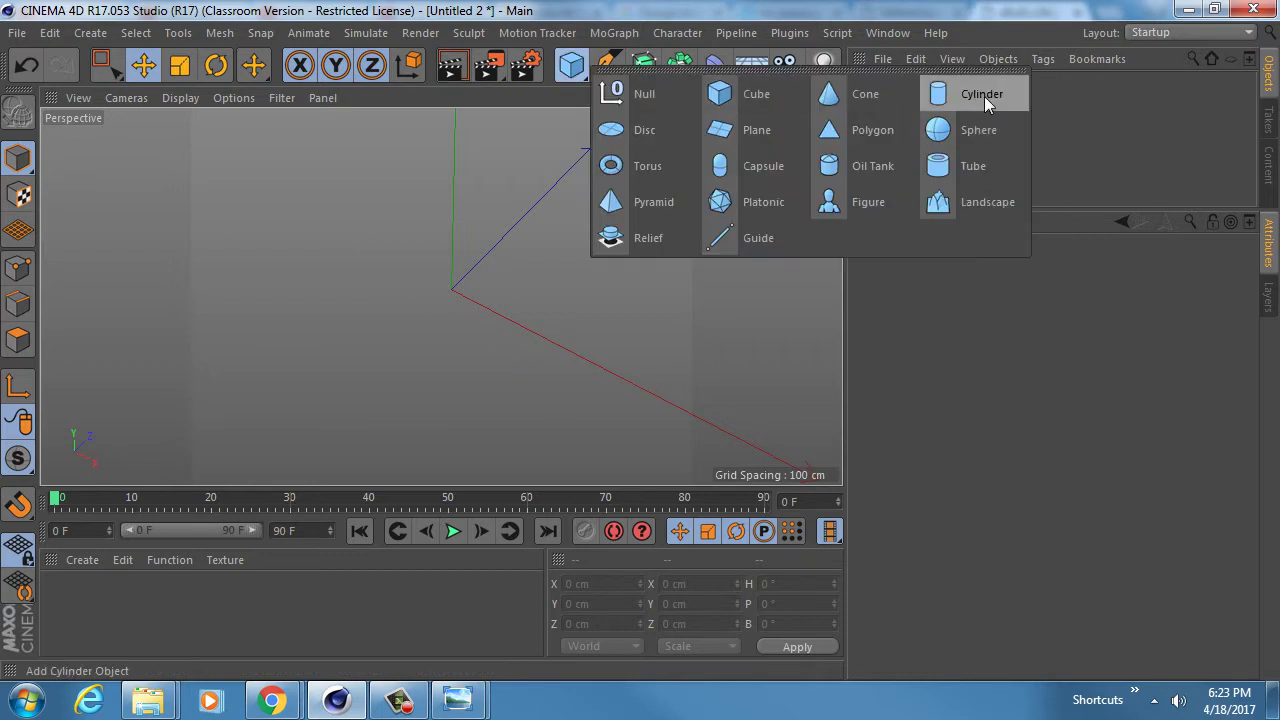
# - Add a cylinder and drag its height down into a squat drum
pyautogui.click(984, 96)
pyautogui.moveTo(401, 287)
pyautogui.keyDown('alt'); pyautogui.mouseDown()
pyautogui.moveTo(427, 210)
pyautogui.moveTo(441, 249)
pyautogui.mouseUp(); pyautogui.keyUp('alt')
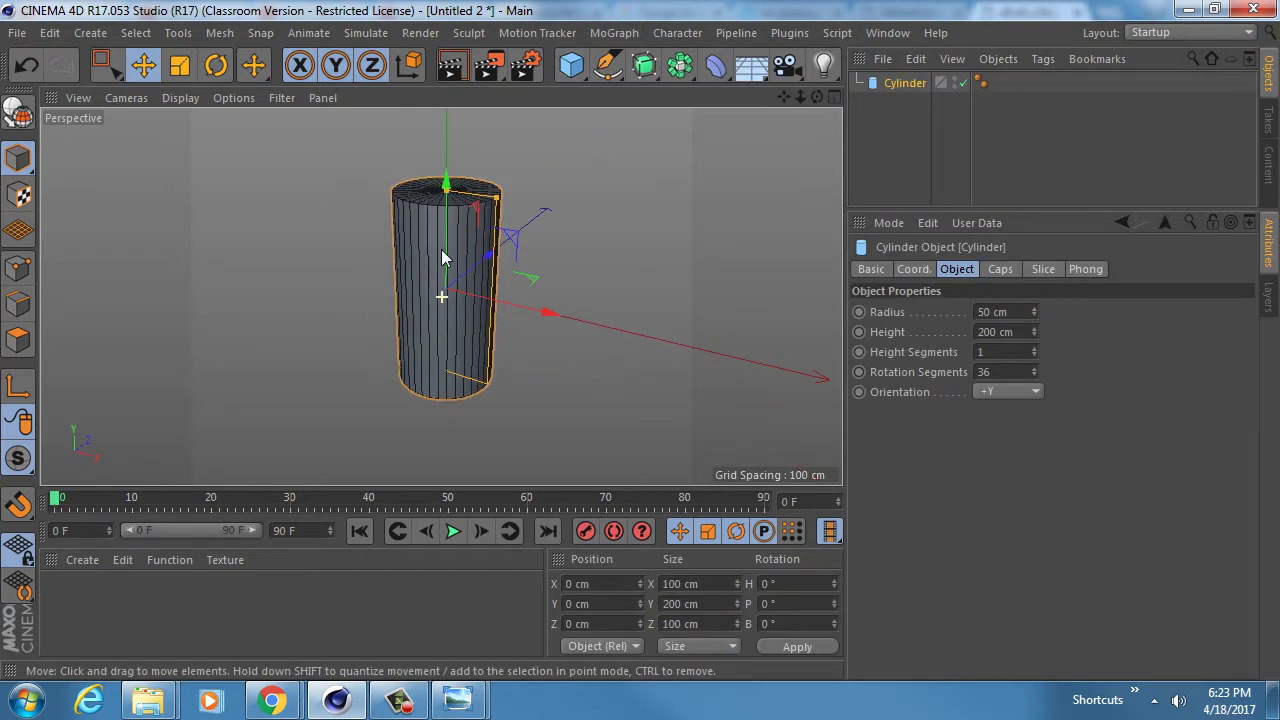
pyautogui.moveTo(450, 185); pyautogui.dragTo(449, 252)
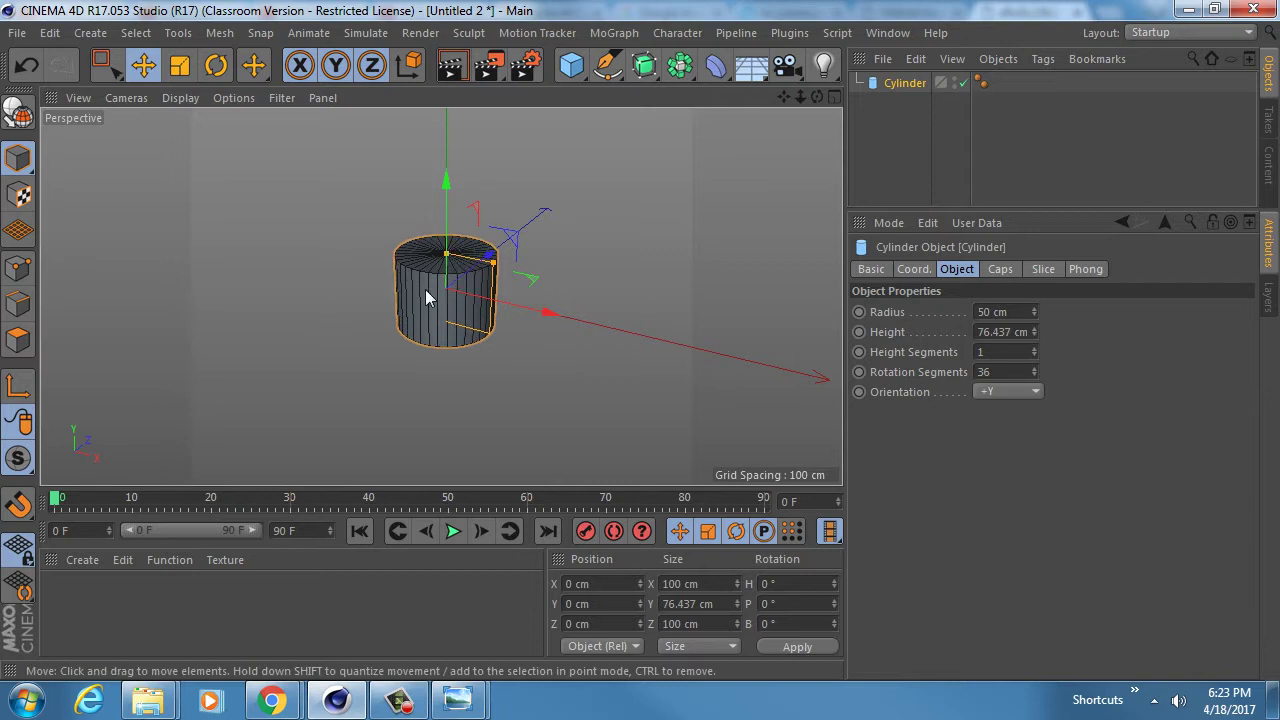
pyautogui.moveTo(425, 299)
pyautogui.keyDown('alt'); pyautogui.mouseDown()
pyautogui.moveTo(433, 195)
pyautogui.moveTo(433, 345)
pyautogui.moveTo(431, 314)
pyautogui.moveTo(454, 287)
pyautogui.moveTo(443, 284)
pyautogui.mouseUp(); pyautogui.keyUp('alt')
# - Make the cylinder editable and select all its polygons in Polygons mode
pyautogui.press('c')
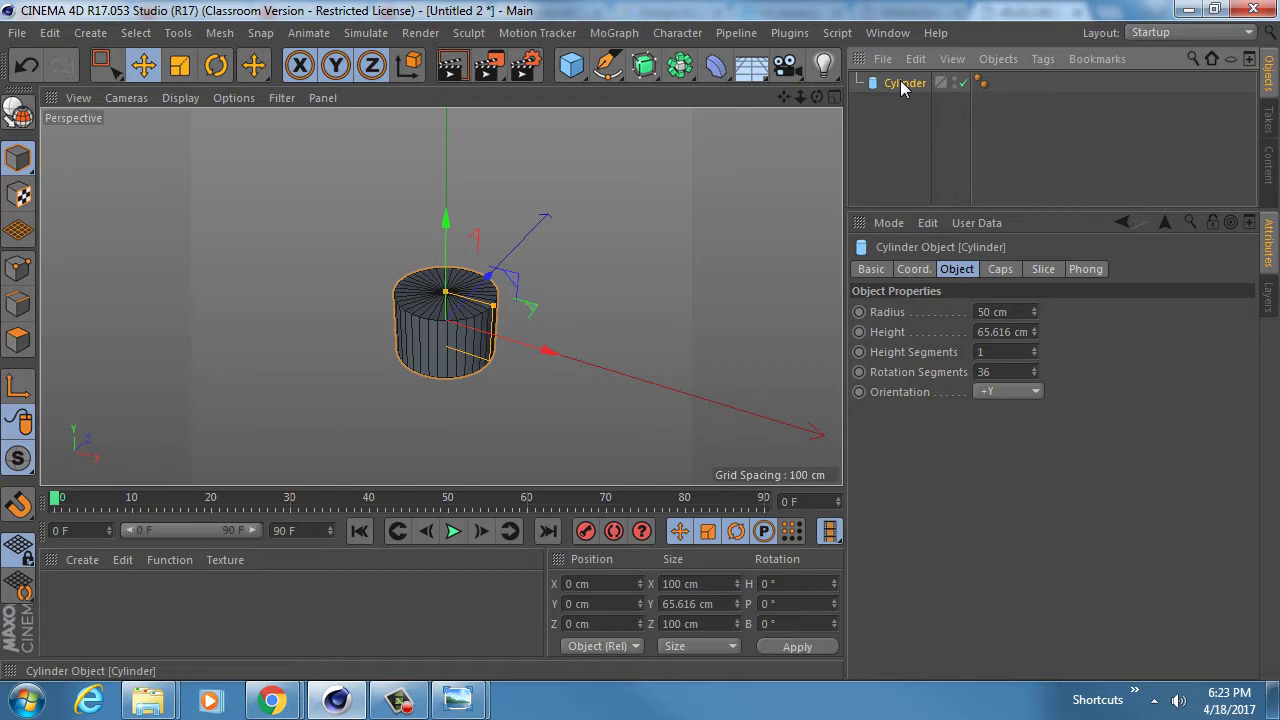
pyautogui.click(18, 340)
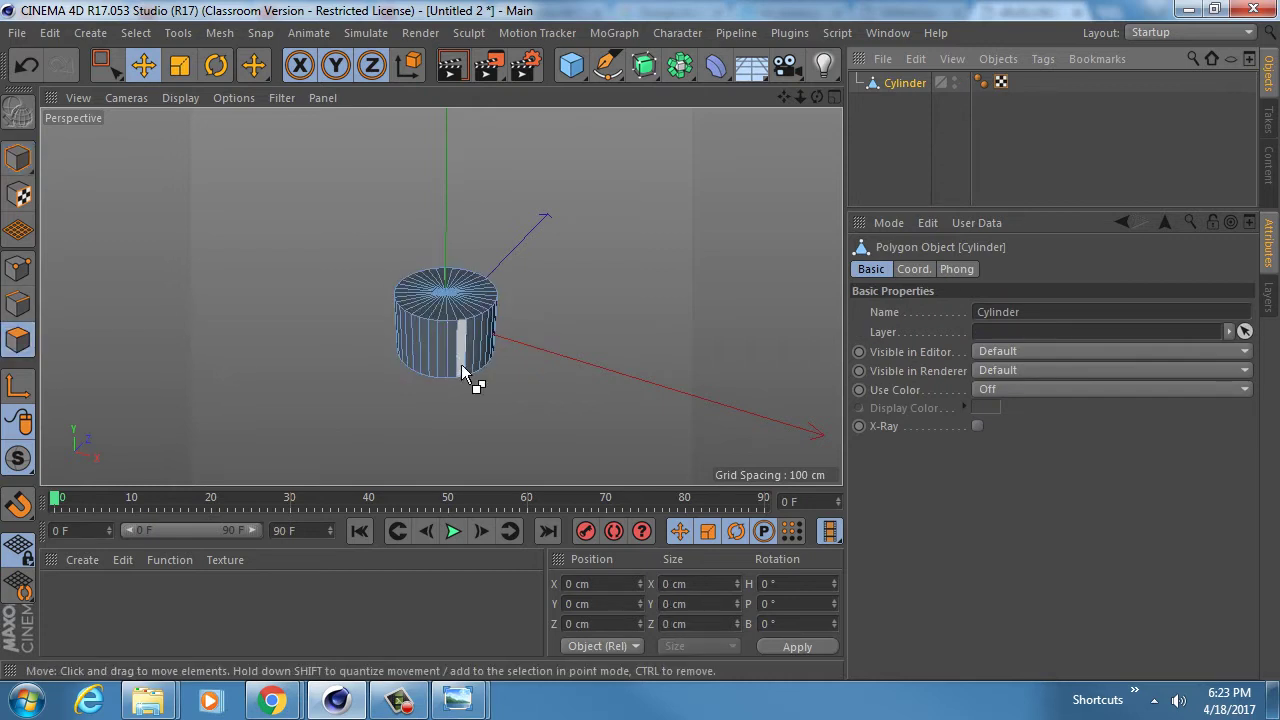
pyautogui.hotkey('ctrl', 'a')
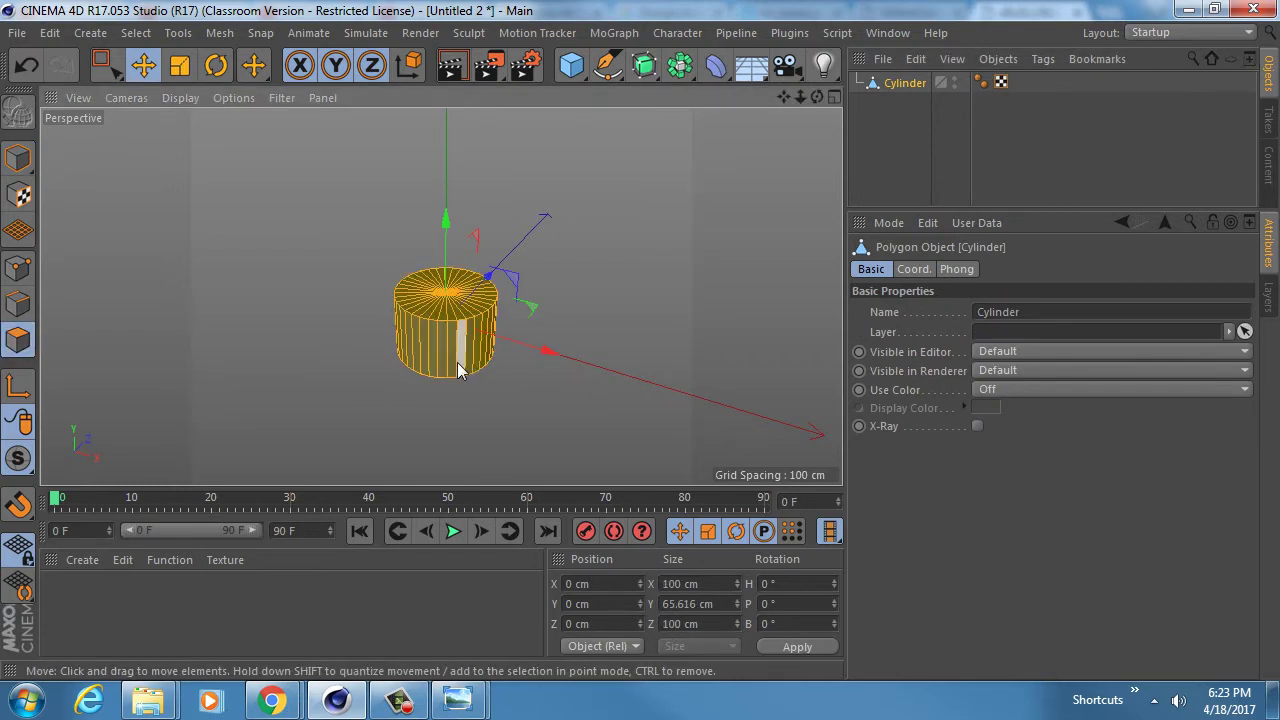
pyautogui.press('u')
pyautogui.press('o')
pyautogui.keyDown('alt'); pyautogui.moveTo(452, 355); pyautogui.dragTo(437, 416); pyautogui.keyUp('alt')
pyautogui.press('t')
pyautogui.moveTo(447, 352)
pyautogui.keyDown('alt'); pyautogui.mouseDown()
pyautogui.moveTo(463, 347)
pyautogui.moveTo(428, 316)
pyautogui.moveTo(460, 308)
pyautogui.mouseUp(); pyautogui.keyUp('alt')
pyautogui.press('9')
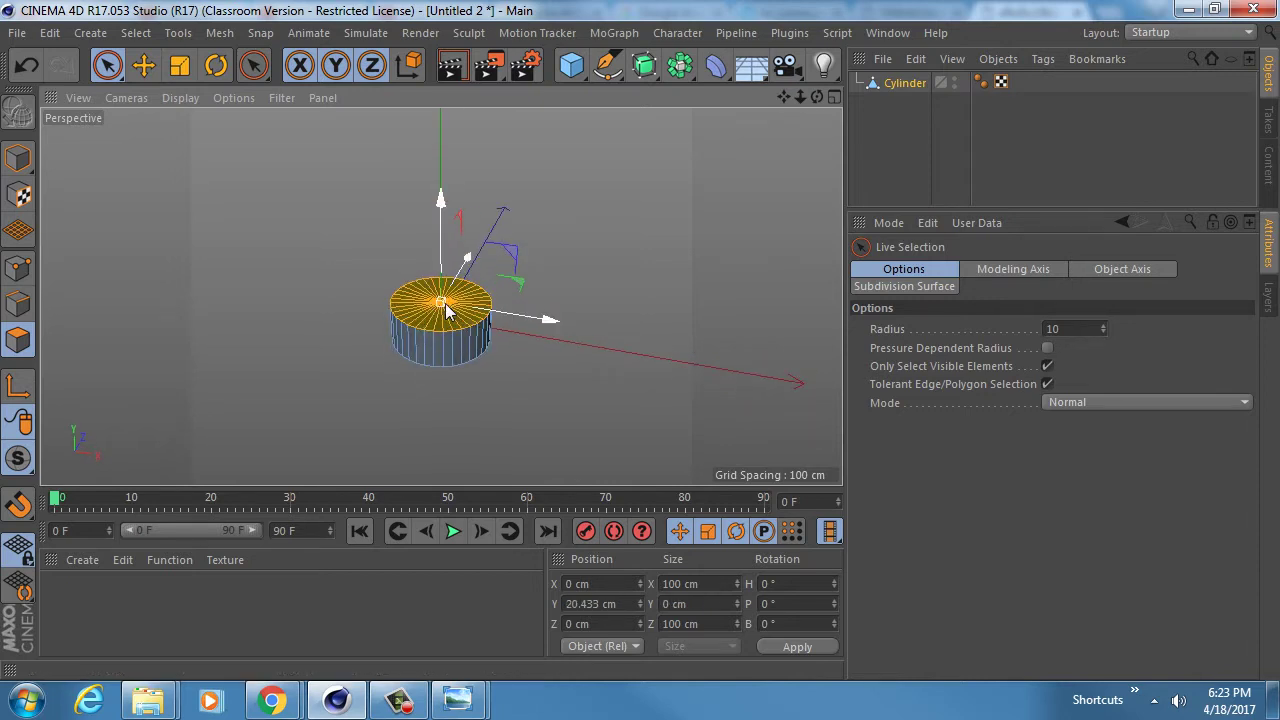
# - Shrink the drum's top face to about 70 cm and lower it to taper the drum
pyautogui.press('t')
pyautogui.keyDown('alt'); pyautogui.moveTo(429, 317); pyautogui.dragTo(484, 294, button='right'); pyautogui.keyUp('alt')
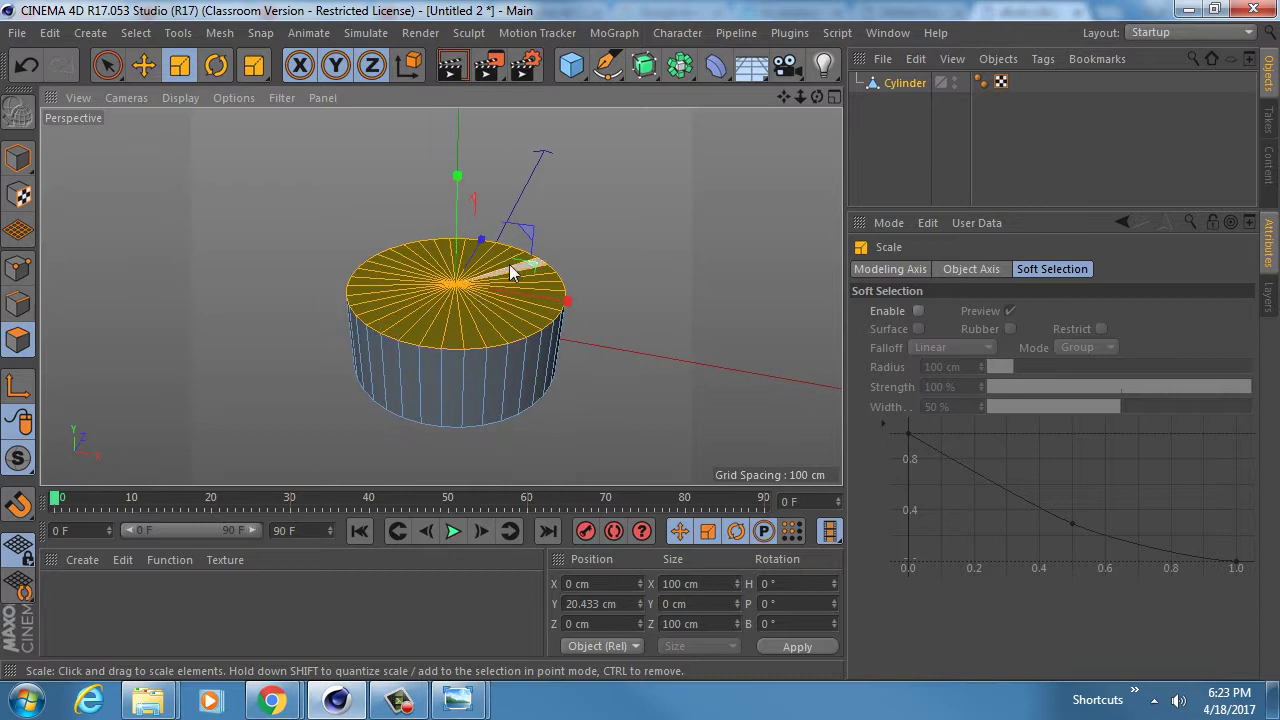
pyautogui.moveTo(519, 272); pyautogui.dragTo(237, 264)
pyautogui.press('e')
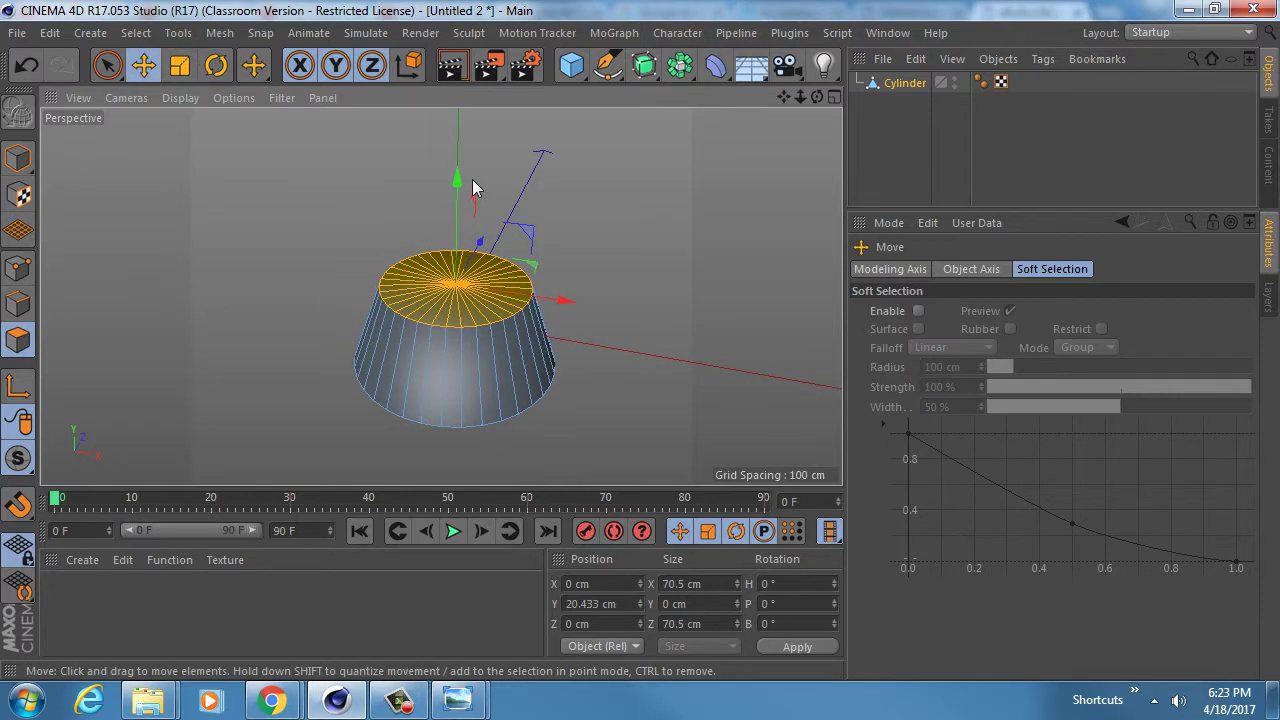
pyautogui.moveTo(457, 186); pyautogui.dragTo(451, 204)
pyautogui.keyDown('alt'); pyautogui.moveTo(409, 348); pyautogui.dragTo(406, 318); pyautogui.keyUp('alt')
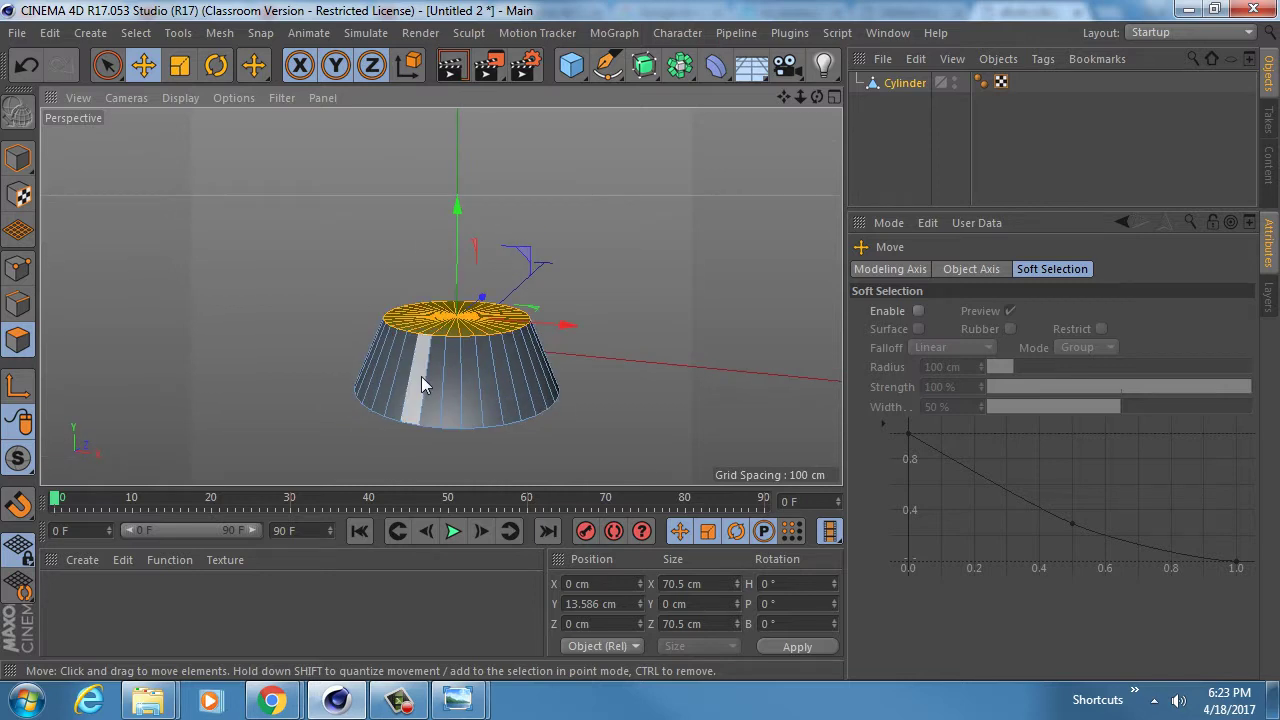
# - Inset the top face into a rim and extrude it upward into a second tier
pyautogui.press('i')
pyautogui.moveTo(623, 263); pyautogui.dragTo(542, 298)
pyautogui.press('d')
pyautogui.moveTo(585, 366)
pyautogui.mouseDown()
pyautogui.moveTo(706, 366)
pyautogui.moveTo(620, 346)
pyautogui.moveTo(235, 338)
pyautogui.moveTo(246, 334)
pyautogui.mouseUp()
# - Narrow the upper tier's ring and lower it slightly in the front view
pyautogui.press('t')
pyautogui.middleClick(377, 368)
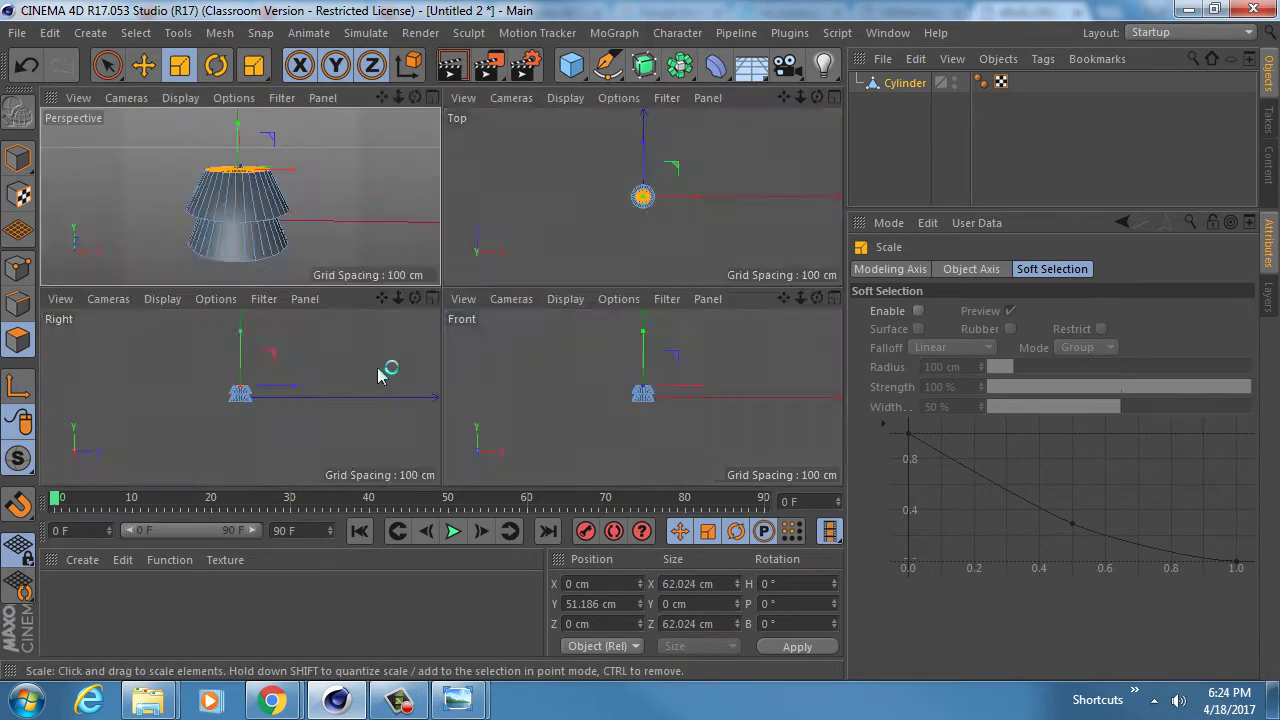
pyautogui.middleClick(634, 372)
pyautogui.keyDown('alt'); pyautogui.moveTo(371, 312); pyautogui.dragTo(496, 306, button='right'); pyautogui.keyUp('alt')
pyautogui.keyDown('alt'); pyautogui.moveTo(495, 314); pyautogui.dragTo(403, 370, button='middle'); pyautogui.keyUp('alt')
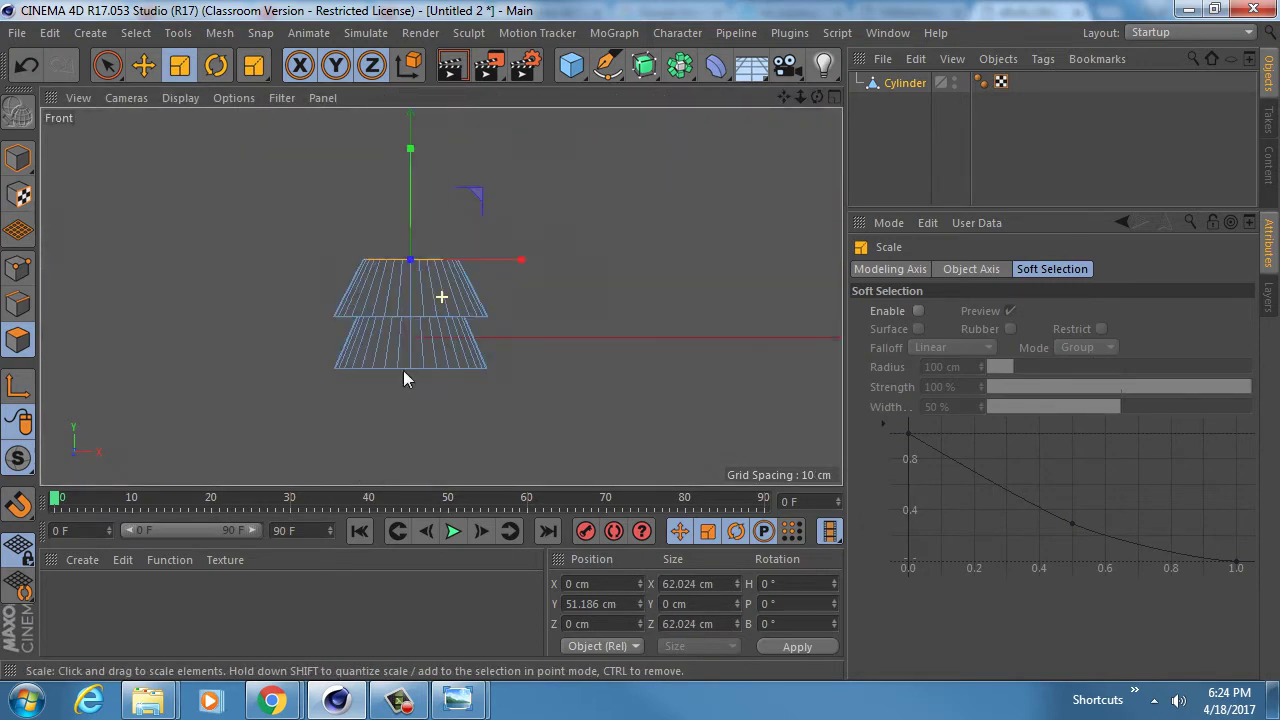
pyautogui.keyDown('alt'); pyautogui.moveTo(403, 370); pyautogui.dragTo(456, 330, button='right'); pyautogui.keyUp('alt')
pyautogui.doubleClick(456, 321)
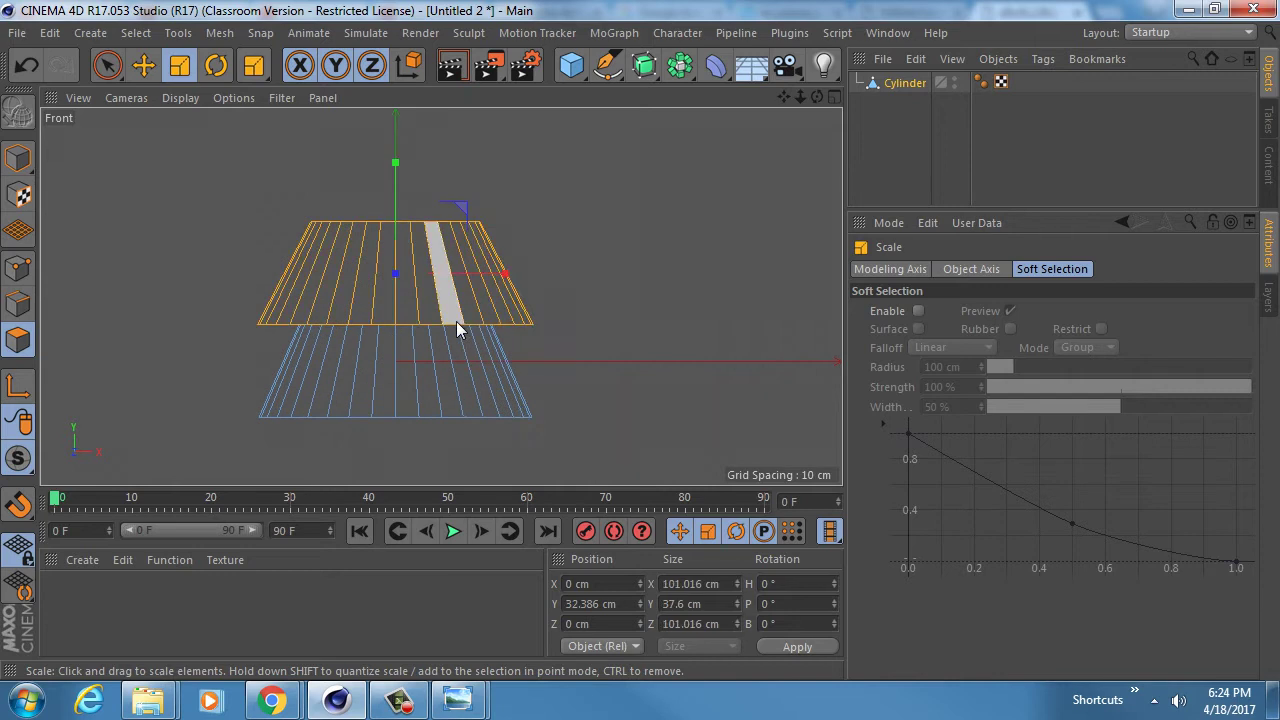
pyautogui.moveTo(640, 294); pyautogui.dragTo(427, 290)
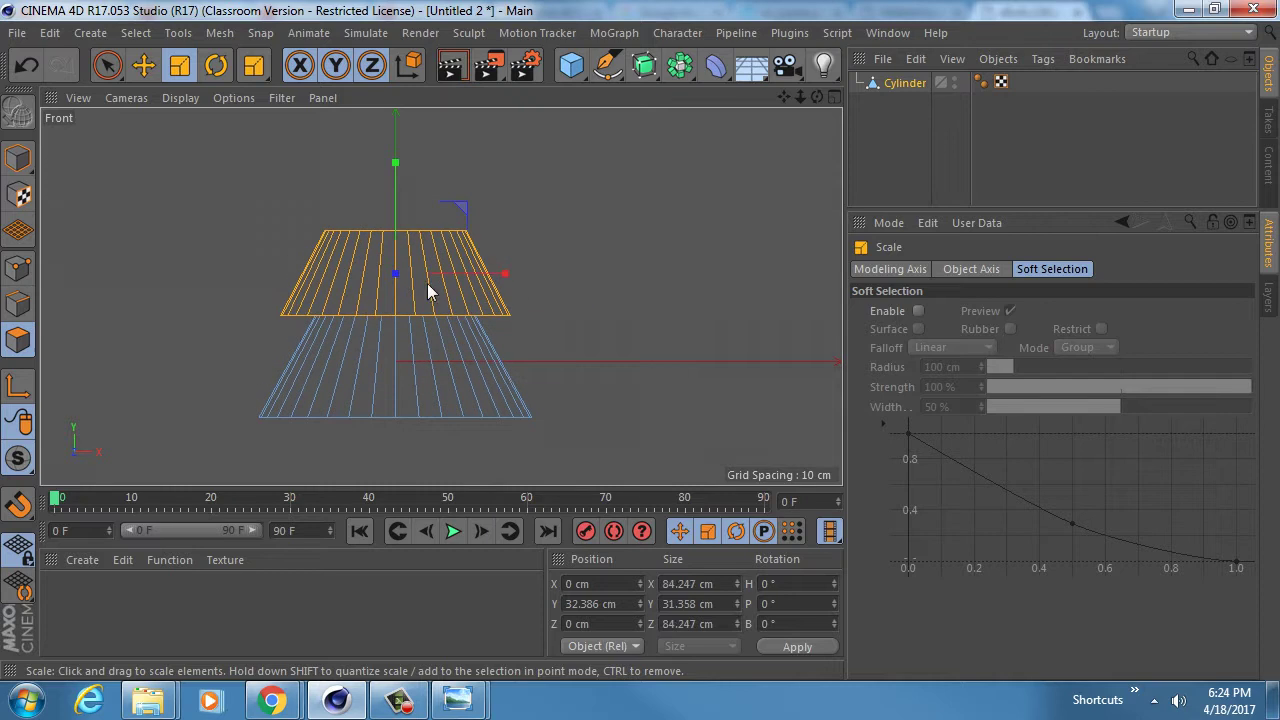
pyautogui.press('e')
pyautogui.moveTo(395, 185); pyautogui.dragTo(394, 176)
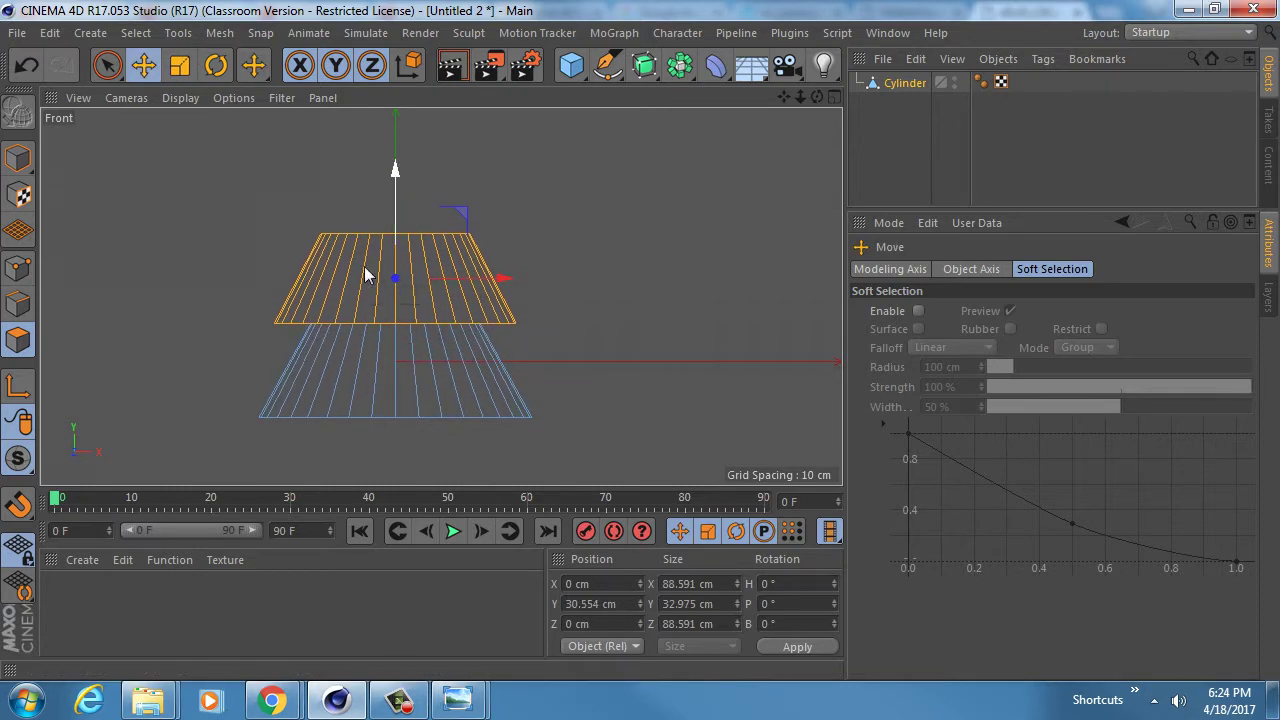
# - Back in the perspective view, select the top cap polygons
pyautogui.middleClick(300, 290)
pyautogui.middleClick(252, 213)
pyautogui.keyDown('alt'); pyautogui.moveTo(430, 252); pyautogui.dragTo(422, 320, button='middle'); pyautogui.keyUp('alt')
pyautogui.keyDown('alt'); pyautogui.moveTo(422, 320); pyautogui.dragTo(413, 320); pyautogui.keyUp('alt')
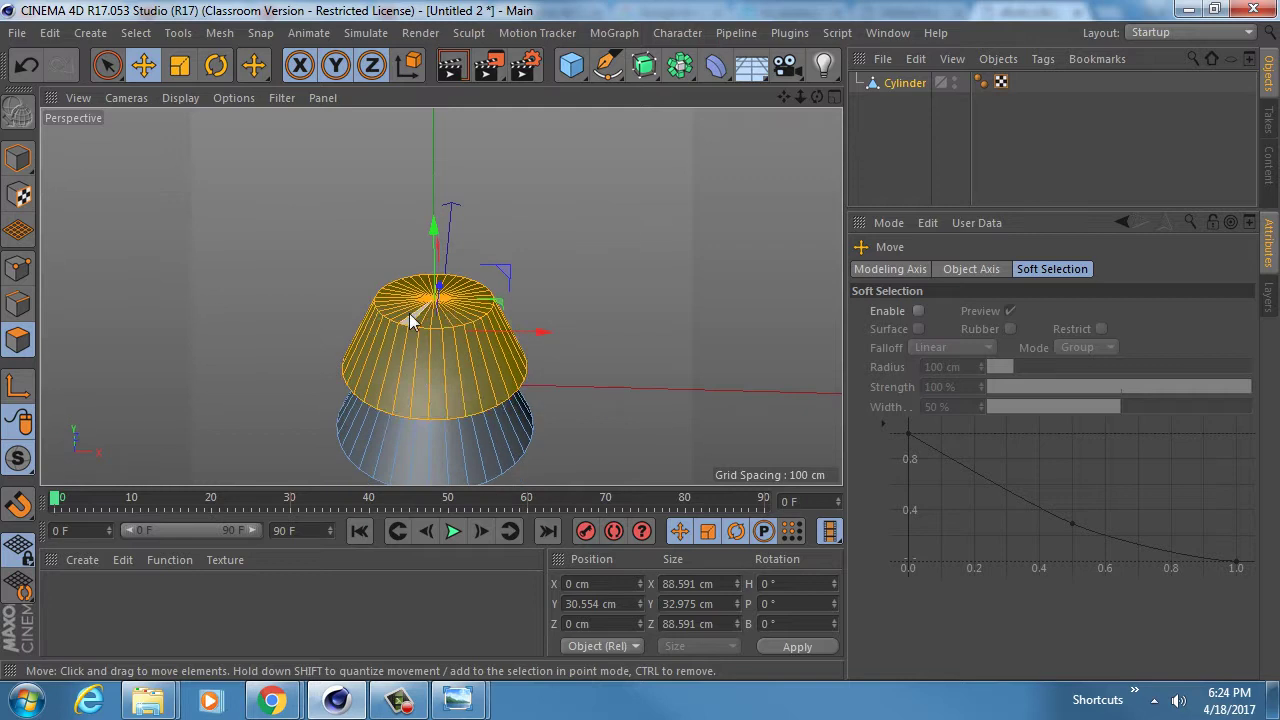
pyautogui.press('9')
pyautogui.click(450, 305)
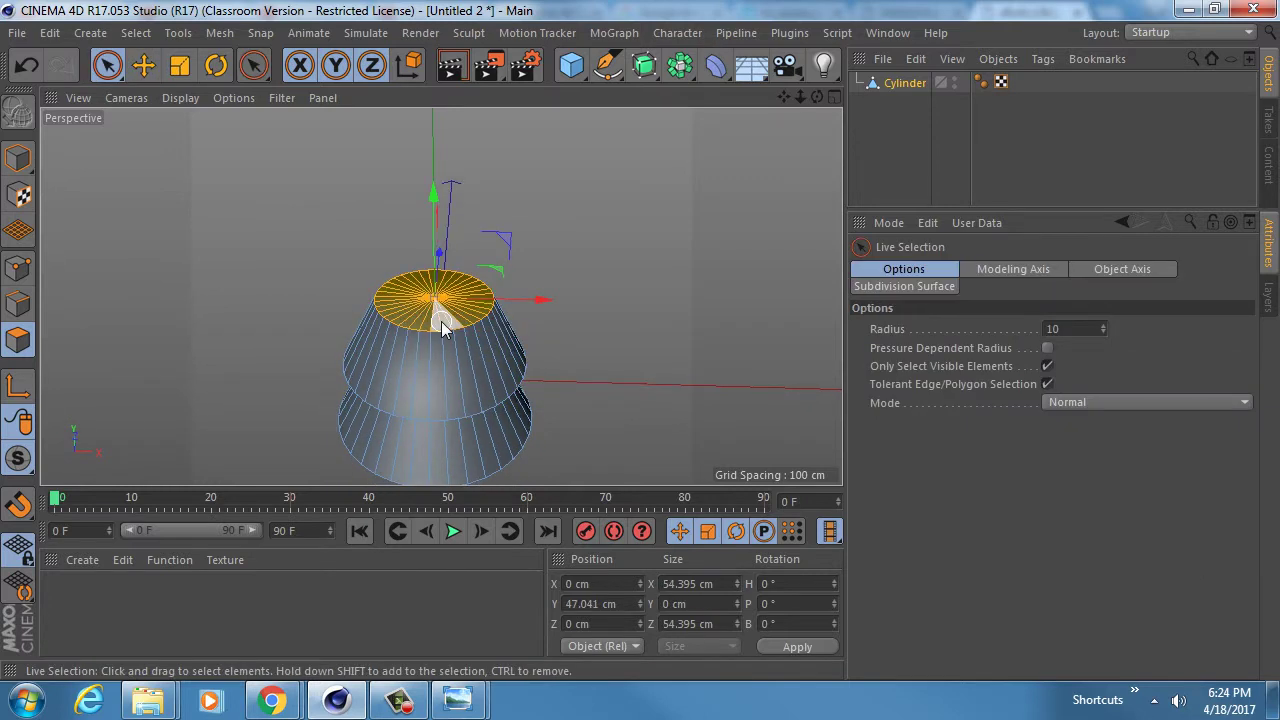
# - Inset the top cap, extrude it up about 22 cm and shrink it to about 50 cm
pyautogui.press('i')
pyautogui.moveTo(442, 328); pyautogui.dragTo(429, 328)
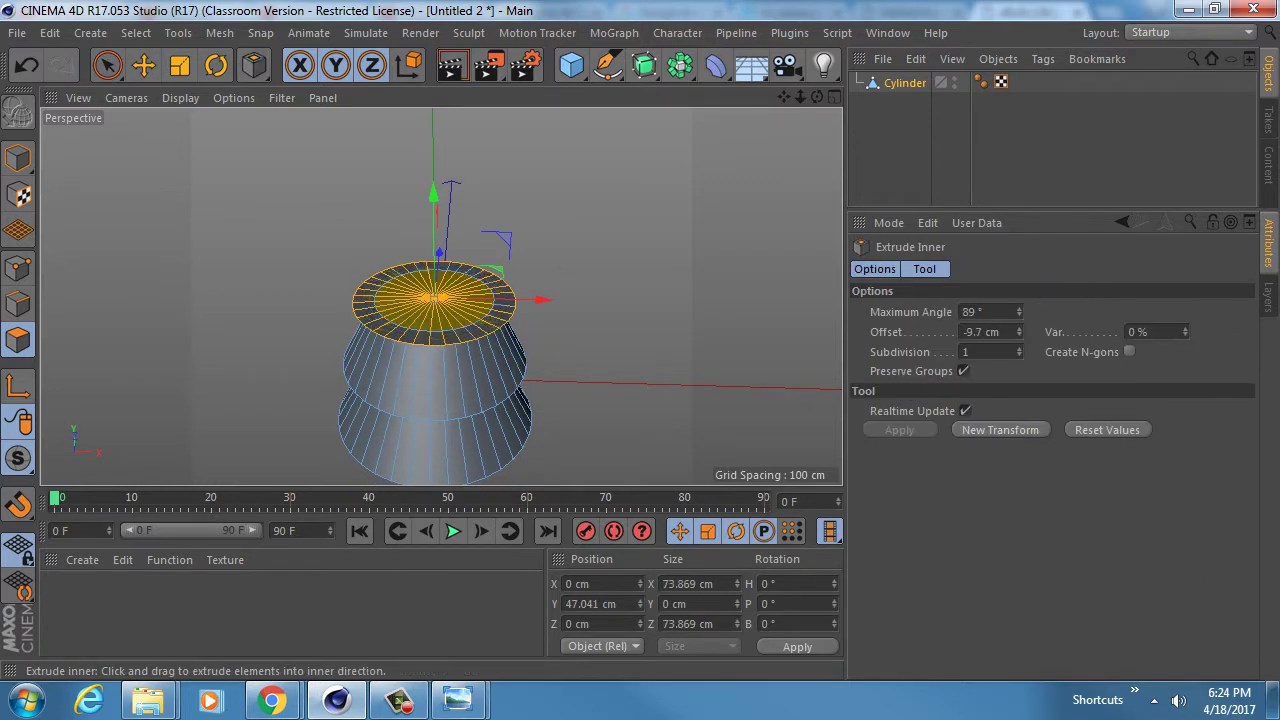
pyautogui.press('d')
pyautogui.moveTo(548, 258); pyautogui.dragTo(658, 258)
pyautogui.press('t')
pyautogui.moveTo(542, 260); pyautogui.dragTo(182, 254)
pyautogui.keyDown('alt'); pyautogui.moveTo(418, 319); pyautogui.dragTo(414, 290); pyautogui.keyUp('alt')
pyautogui.middleClick(418, 296)
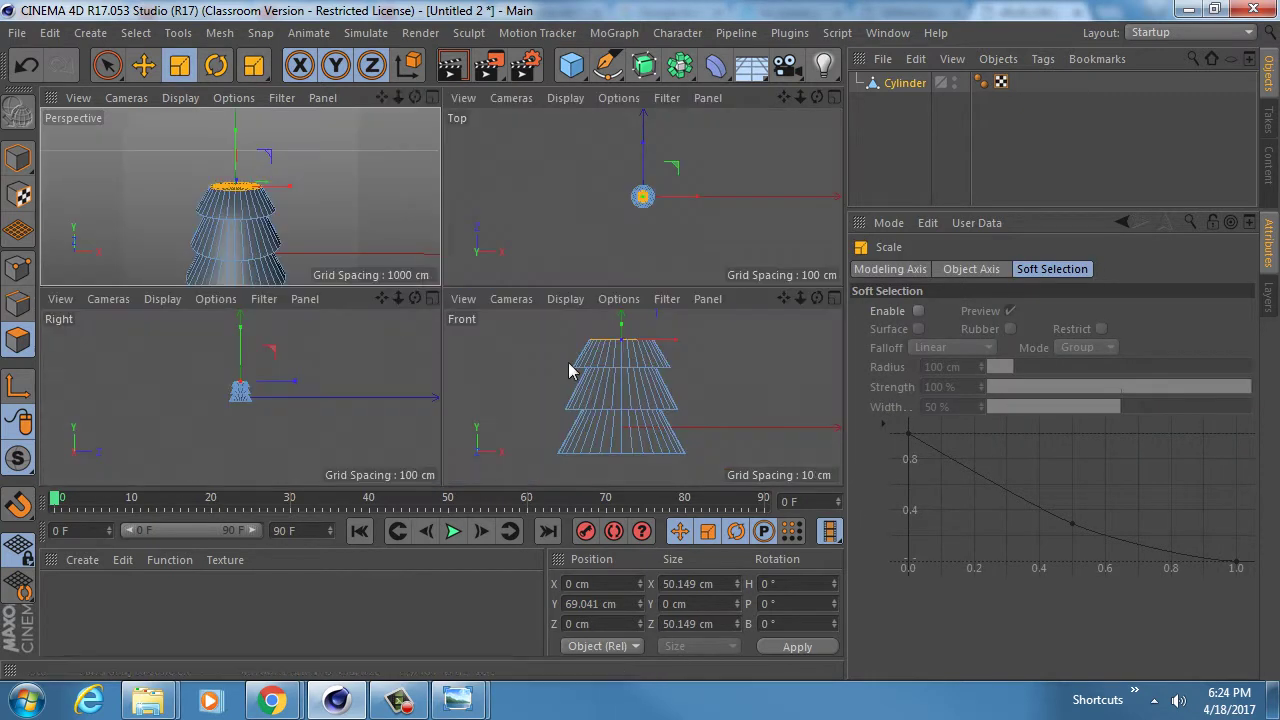
pyautogui.middleClick(568, 363)
pyautogui.keyDown('alt'); pyautogui.moveTo(521, 294); pyautogui.dragTo(450, 300, button='right'); pyautogui.keyUp('alt')
pyautogui.middleClick(438, 311)
pyautogui.middleClick(399, 250)
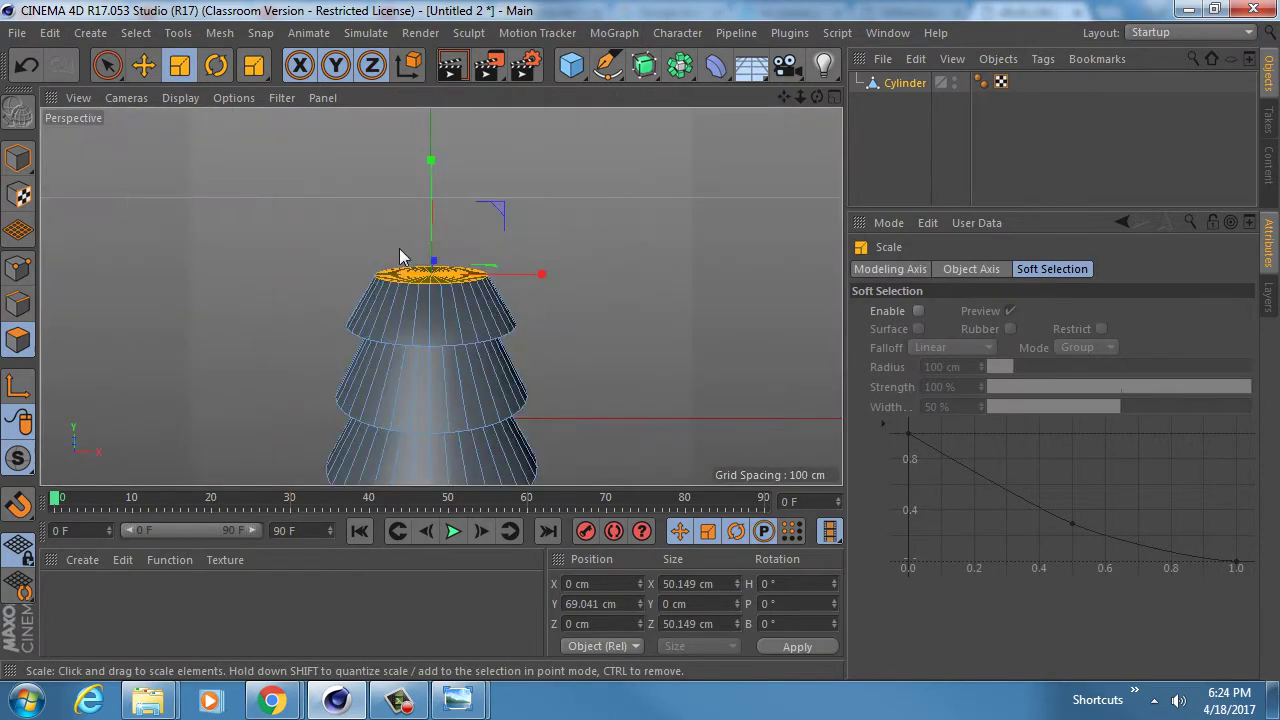
# - Inset and extrude the top cap again, scaling it to about 15 cm as a narrow tier
pyautogui.keyDown('alt'); pyautogui.moveTo(517, 290); pyautogui.dragTo(536, 202); pyautogui.keyUp('alt')
pyautogui.keyDown('alt'); pyautogui.moveTo(527, 236); pyautogui.dragTo(497, 243, button='right'); pyautogui.keyUp('alt')
pyautogui.keyDown('alt'); pyautogui.moveTo(492, 254); pyautogui.dragTo(488, 291); pyautogui.keyUp('alt')
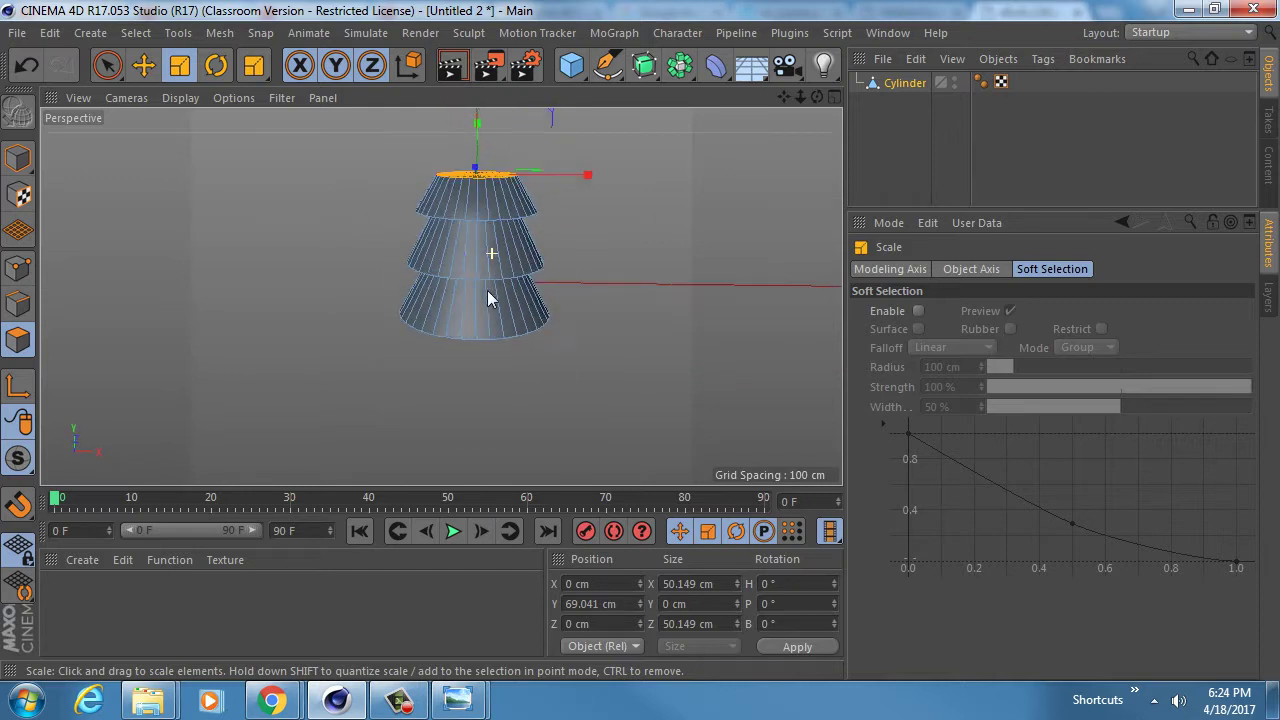
pyautogui.keyDown('alt'); pyautogui.moveTo(476, 248); pyautogui.dragTo(463, 356, button='middle'); pyautogui.keyUp('alt')
pyautogui.keyDown('alt'); pyautogui.moveTo(465, 393); pyautogui.dragTo(463, 438); pyautogui.keyUp('alt')
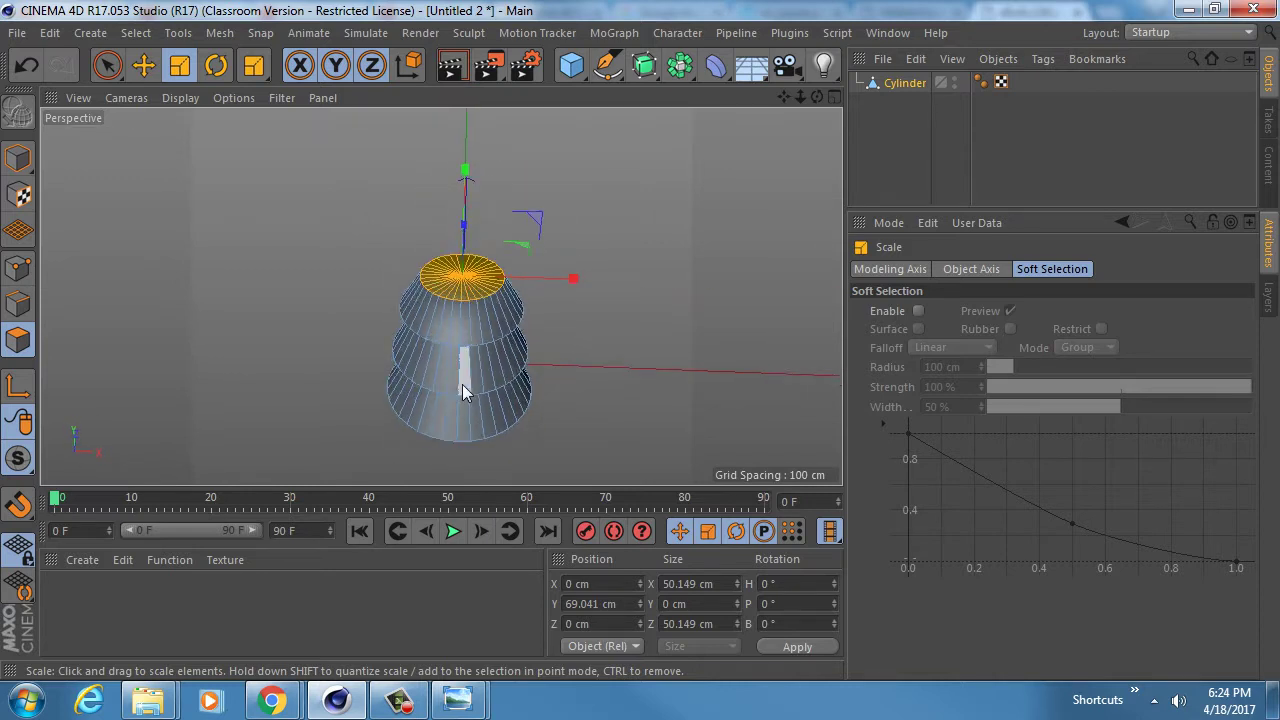
pyautogui.keyDown('alt'); pyautogui.moveTo(440, 317); pyautogui.dragTo(460, 317, button='right'); pyautogui.keyUp('alt')
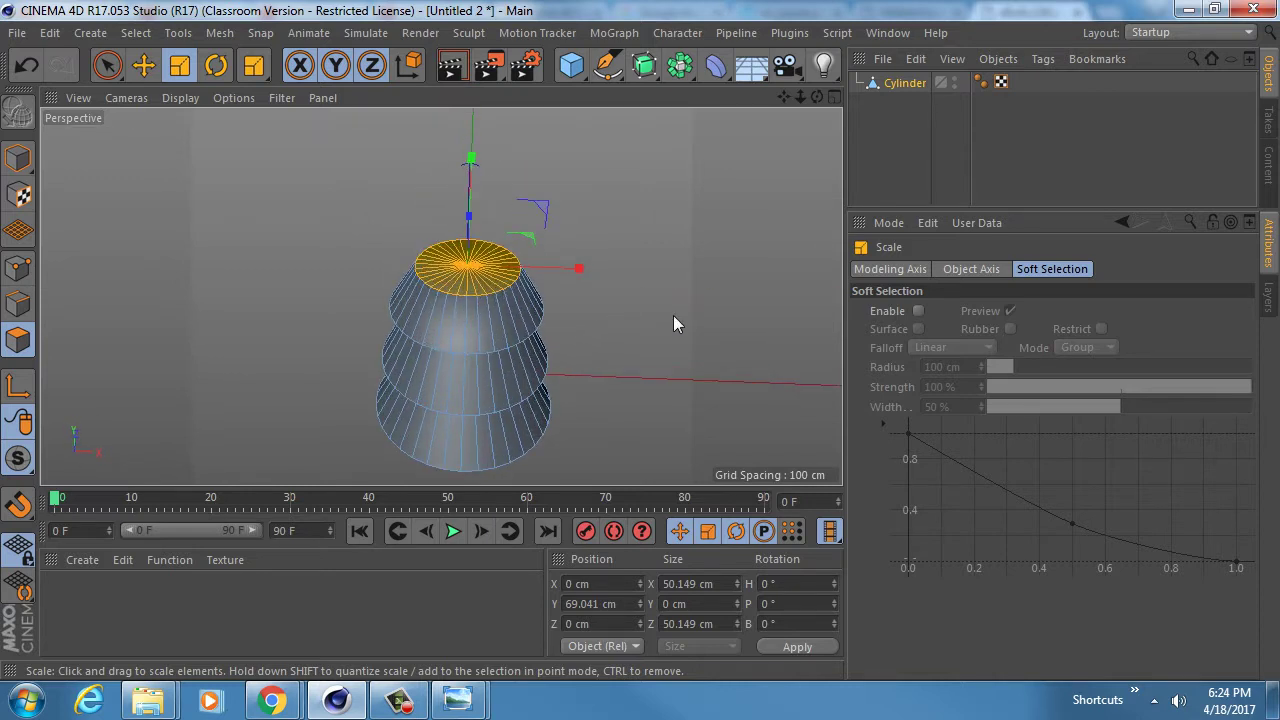
pyautogui.press('i')
pyautogui.moveTo(673, 315); pyautogui.dragTo(648, 316)
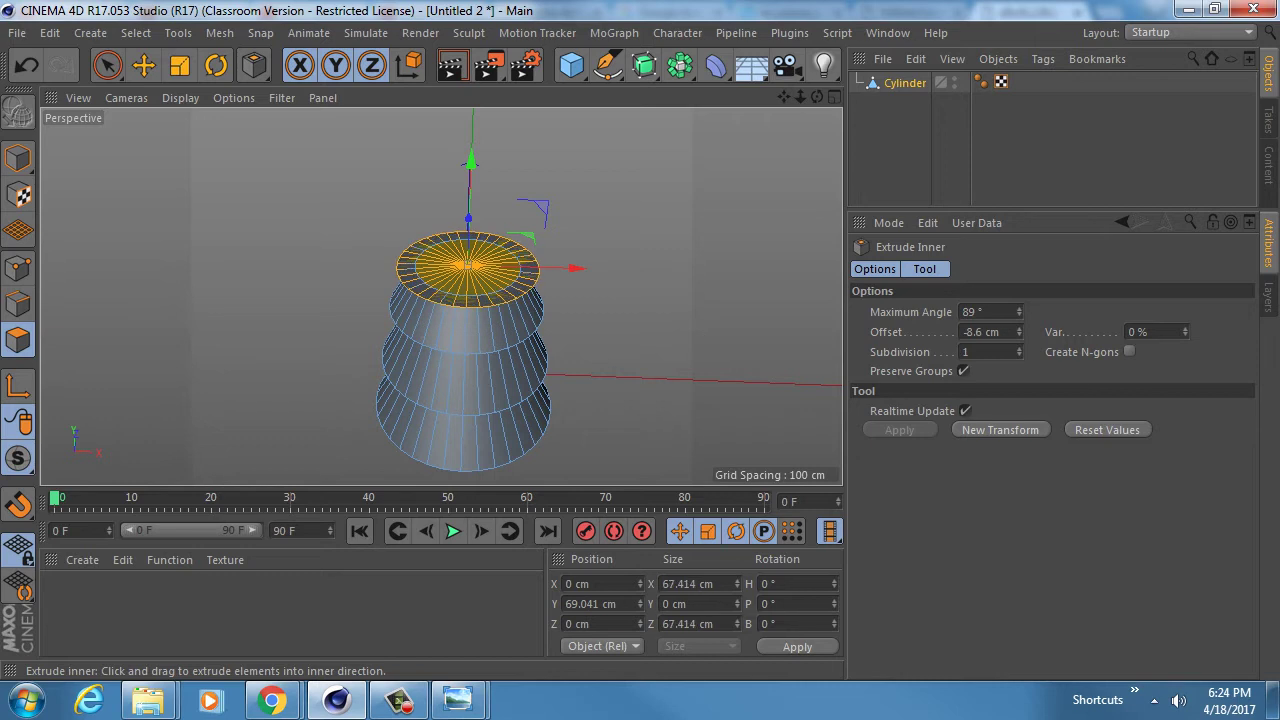
pyautogui.press('d')
pyautogui.moveTo(666, 363); pyautogui.dragTo(748, 363)
pyautogui.press('t')
pyautogui.moveTo(620, 357); pyautogui.dragTo(200, 338)
pyautogui.moveTo(107, 338); pyautogui.dragTo(114, 338)
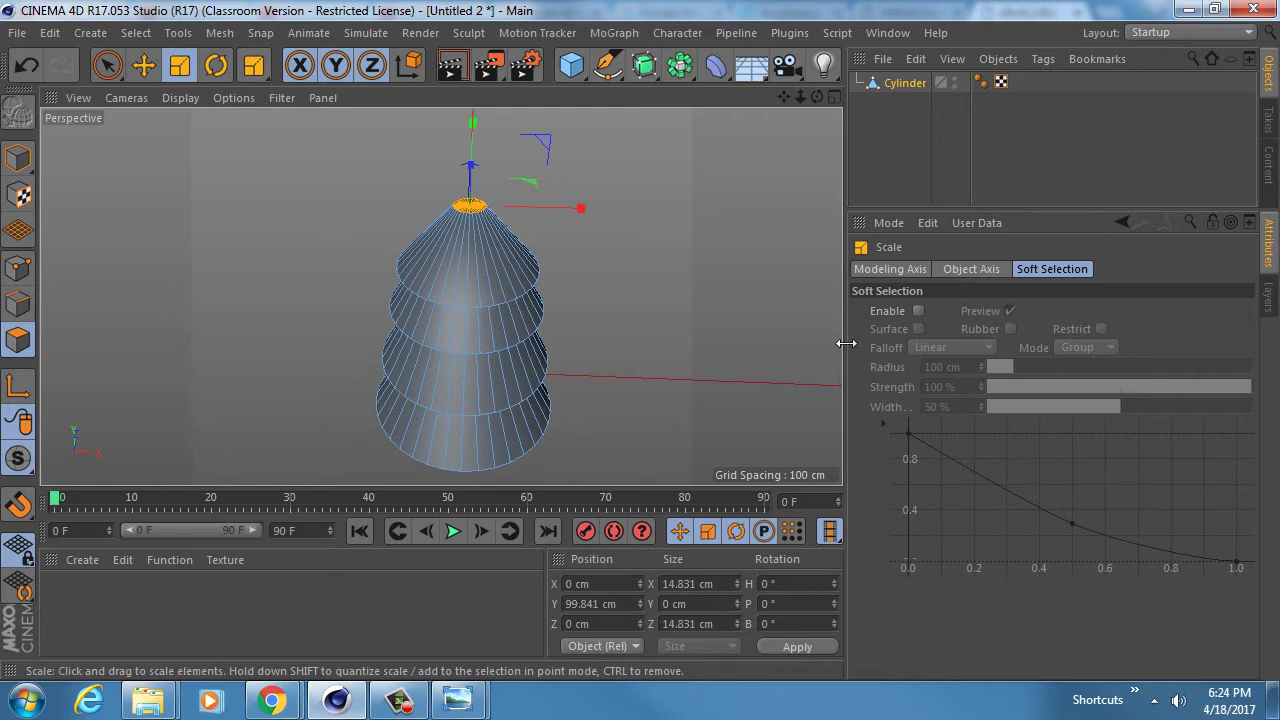
pyautogui.moveTo(478, 300)
pyautogui.keyDown('alt'); pyautogui.mouseDown()
pyautogui.moveTo(486, 223)
pyautogui.moveTo(478, 297)
pyautogui.mouseUp(); pyautogui.keyUp('alt')
# - Weld the top cap's points into a single pointed tip
pyautogui.click(22, 265)
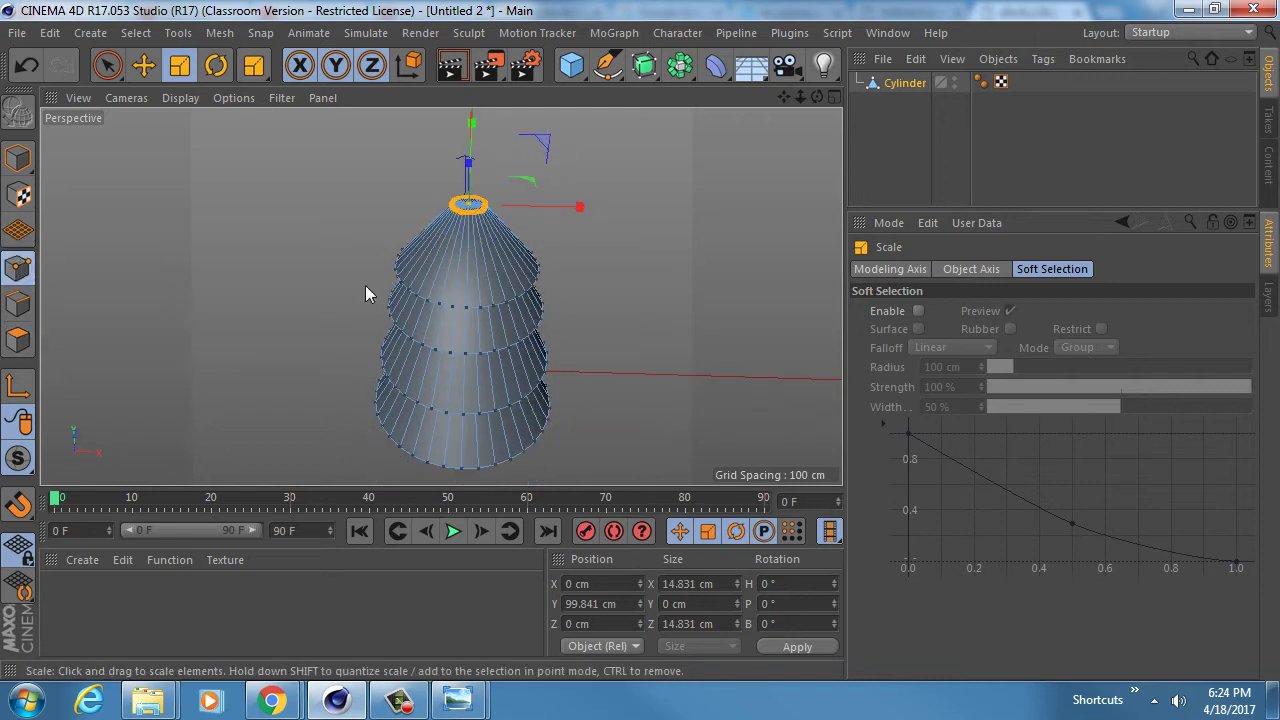
pyautogui.scroll(5, 568, 204)
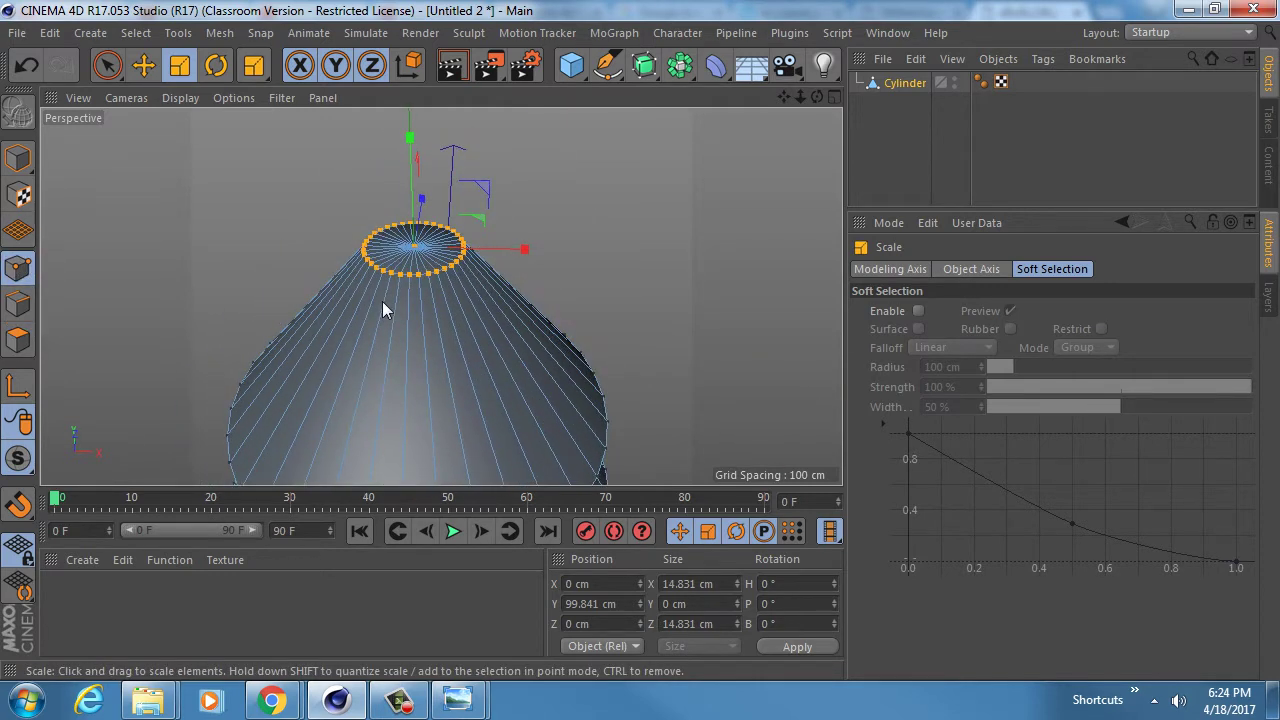
pyautogui.press('m')
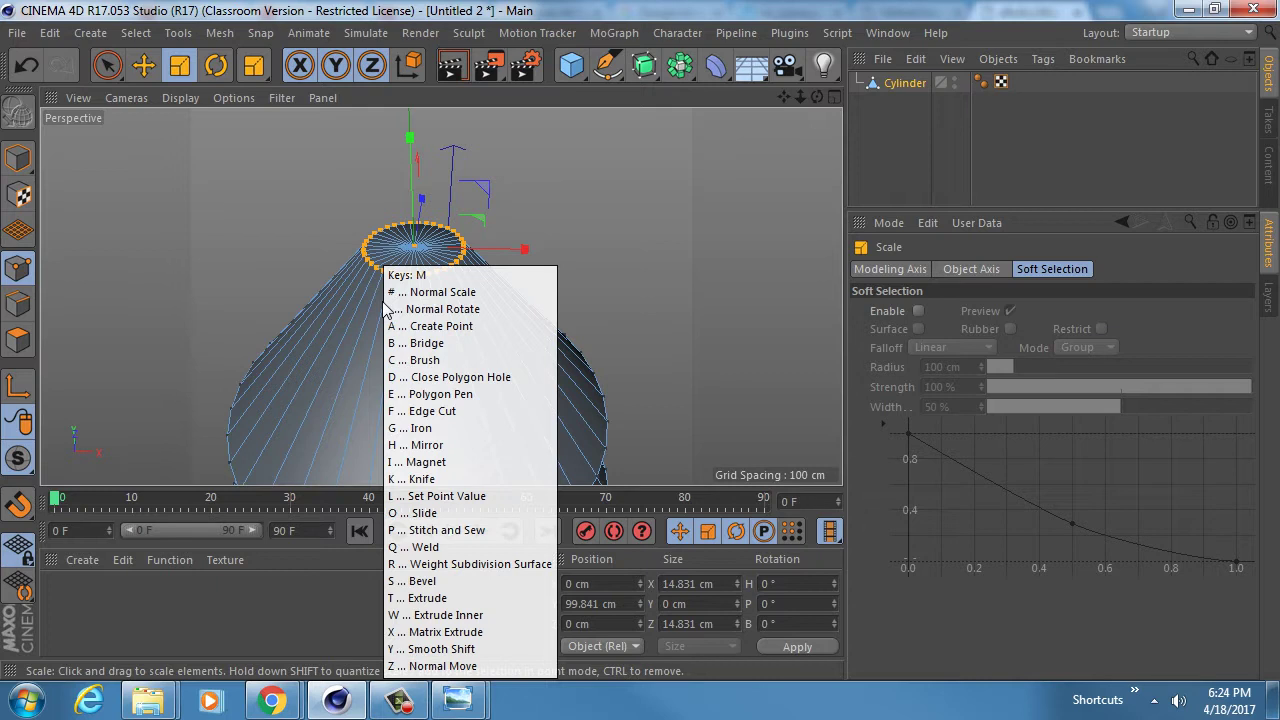
pyautogui.press('q')
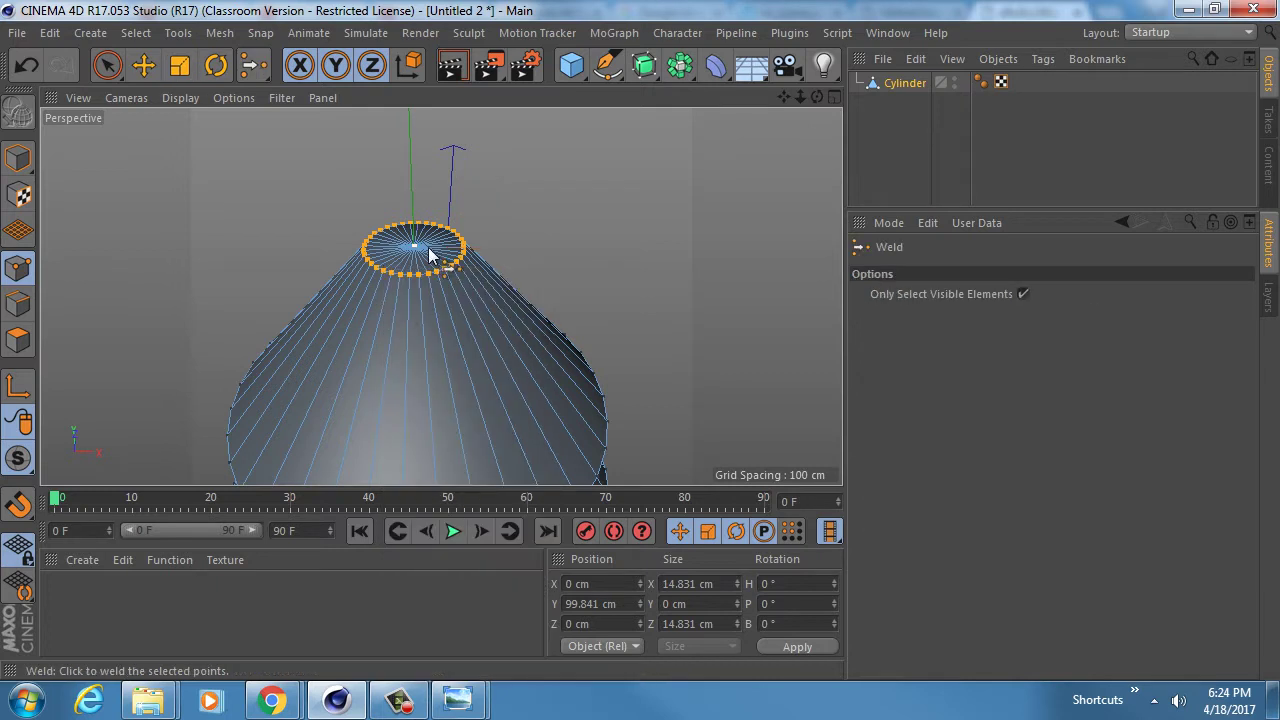
pyautogui.click(418, 250)
pyautogui.scroll(-3, 428, 266)
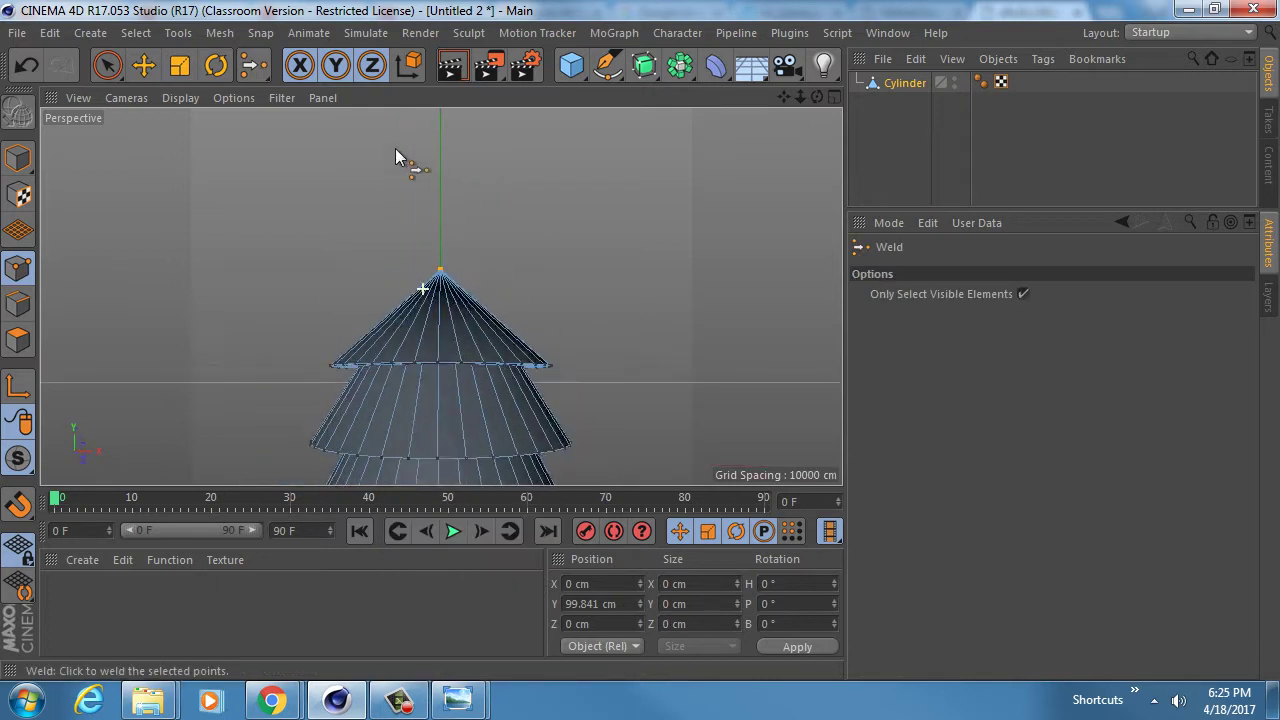
# - Loop-select the ring just below the top tier
pyautogui.keyDown('alt'); pyautogui.moveTo(420, 318); pyautogui.dragTo(430, 228, button='middle'); pyautogui.keyUp('alt')
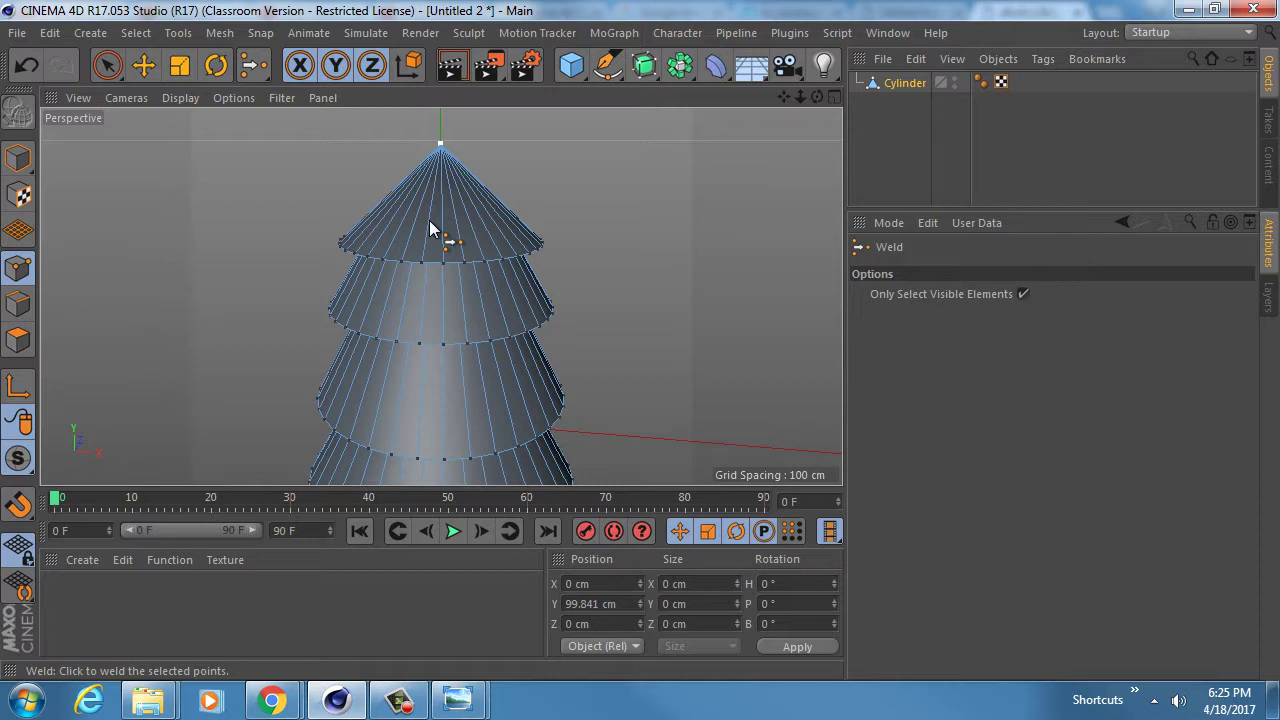
pyautogui.press('u')
pyautogui.press('l')
pyautogui.click(452, 262)
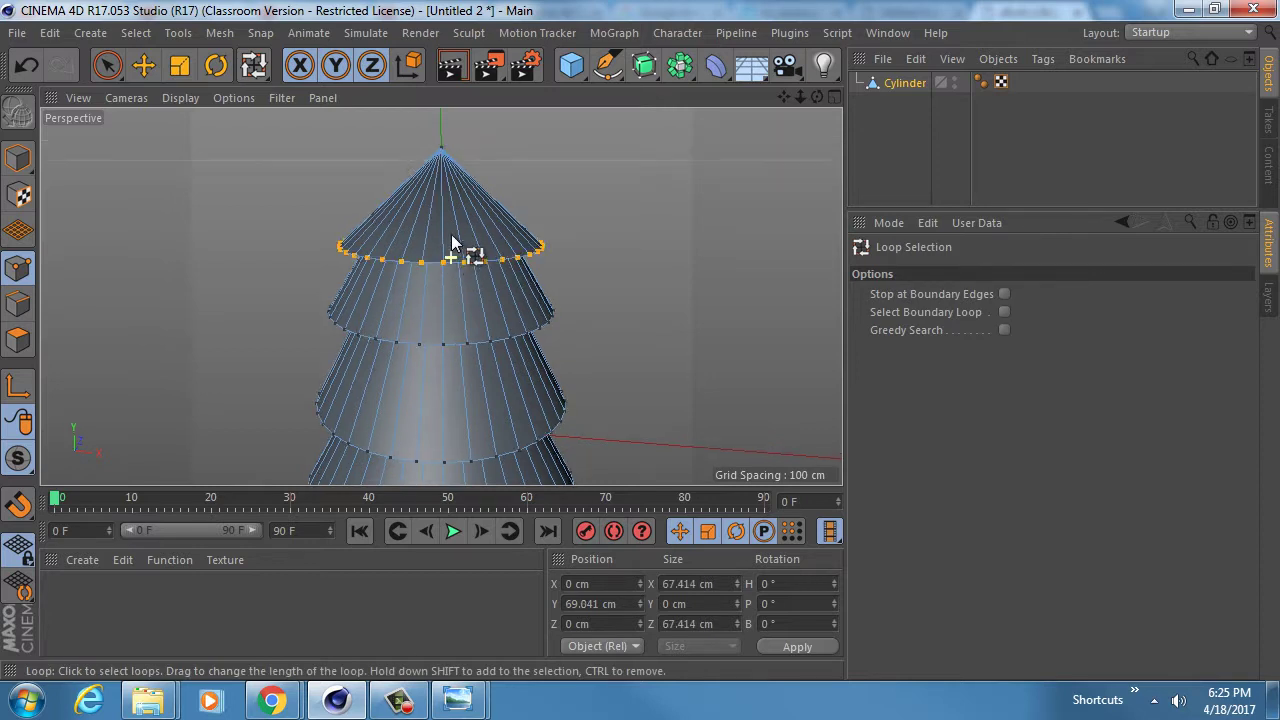
# - Shrink the ring below the top tier to about 69% and the middle ring slightly
pyautogui.keyDown('alt'); pyautogui.moveTo(451, 249); pyautogui.dragTo(455, 295); pyautogui.keyUp('alt')
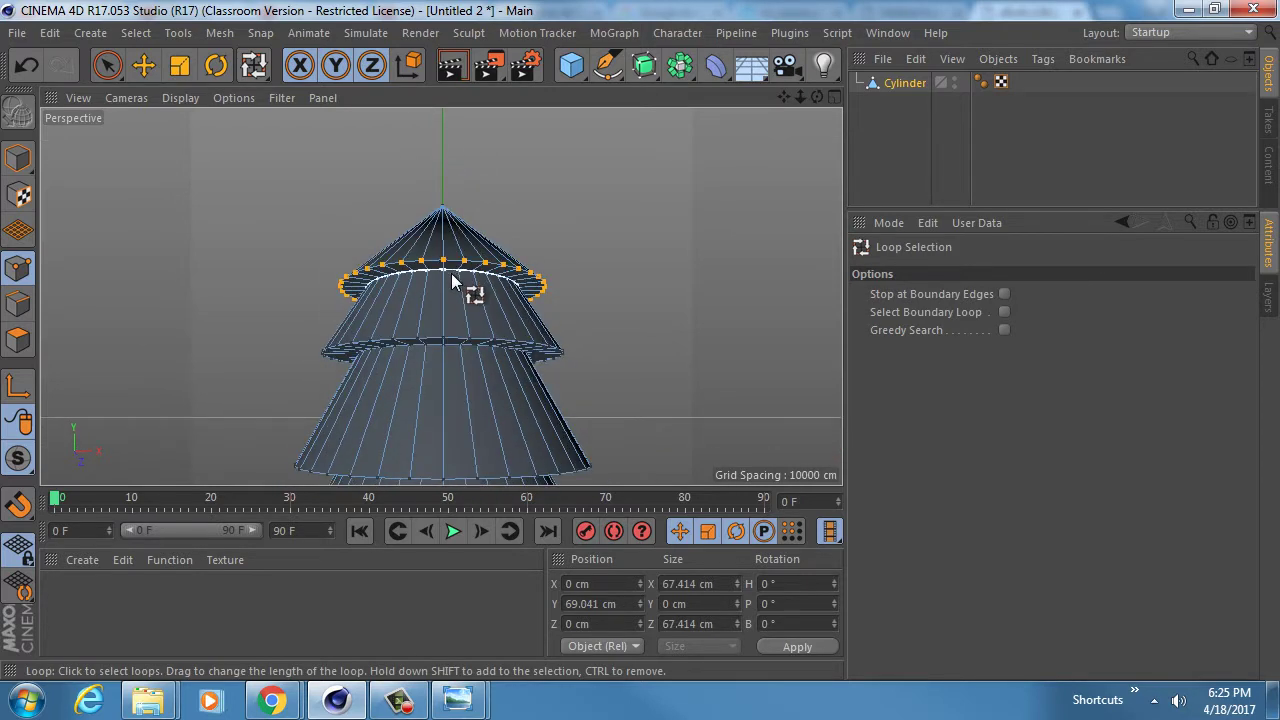
pyautogui.press('t')
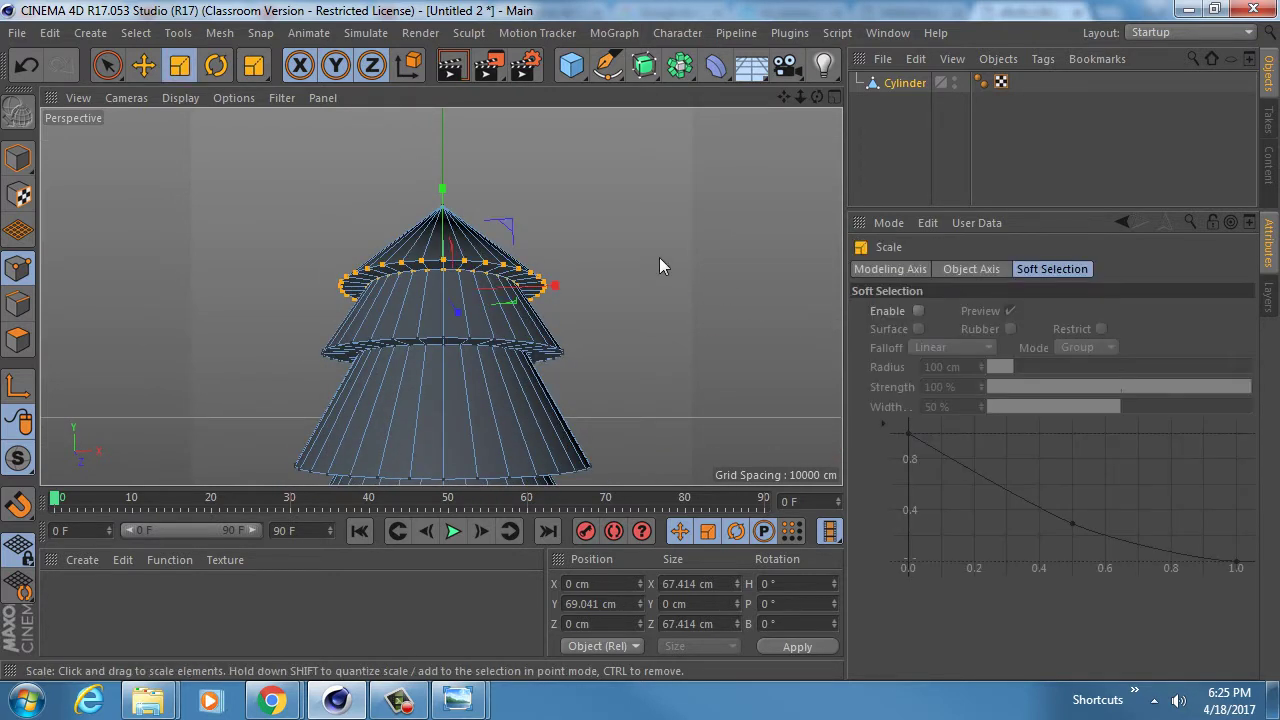
pyautogui.moveTo(659, 262); pyautogui.dragTo(409, 316)
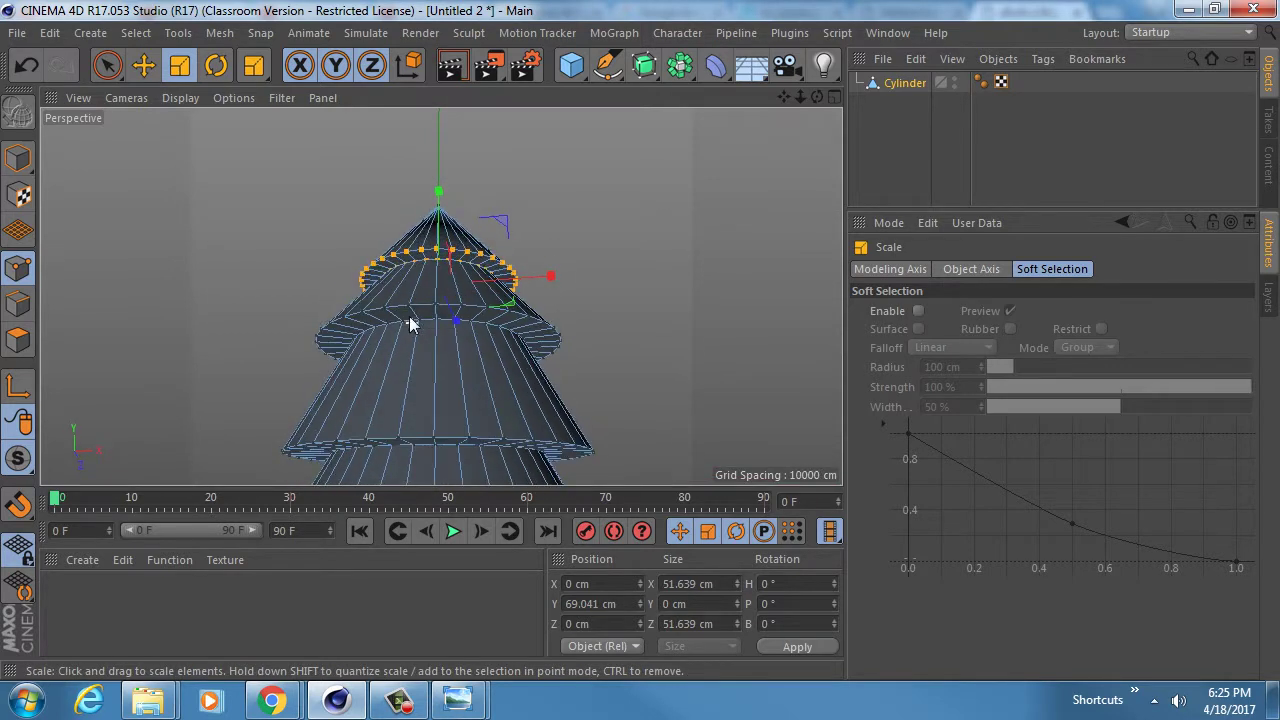
pyautogui.press('u')
pyautogui.press('l')
pyautogui.click(408, 316)
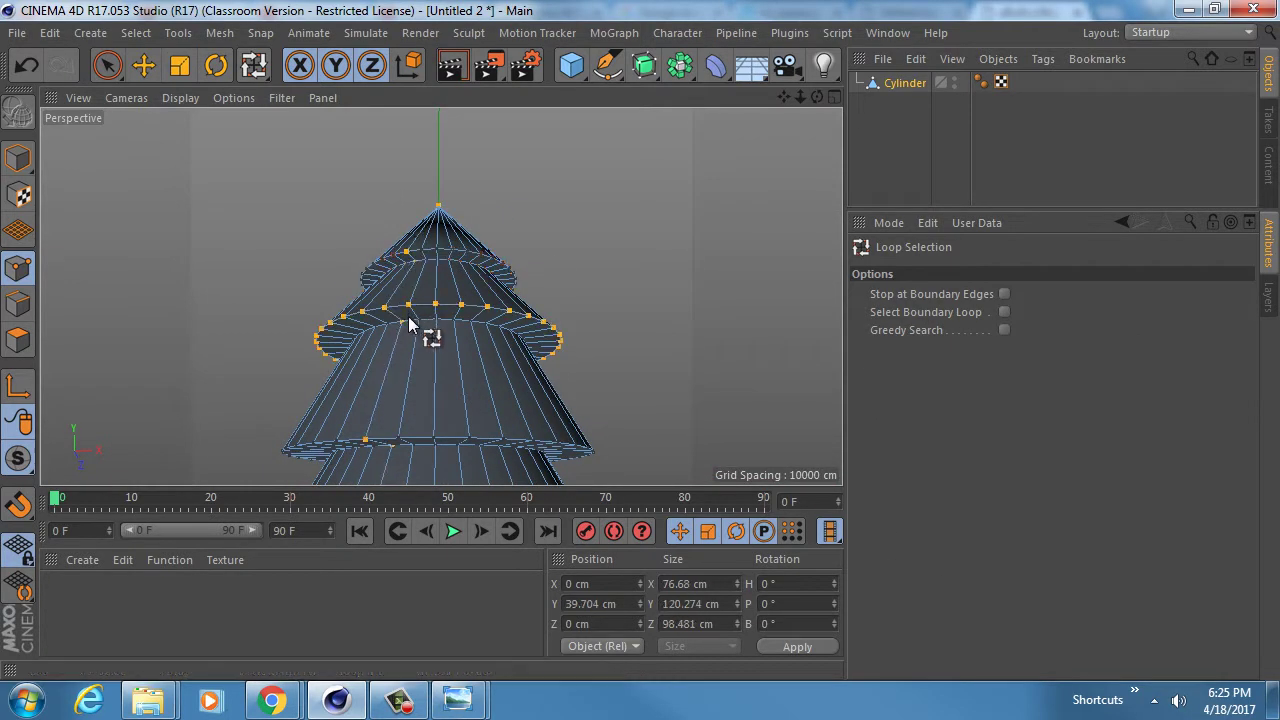
pyautogui.hotkey('ctrl', 'z')
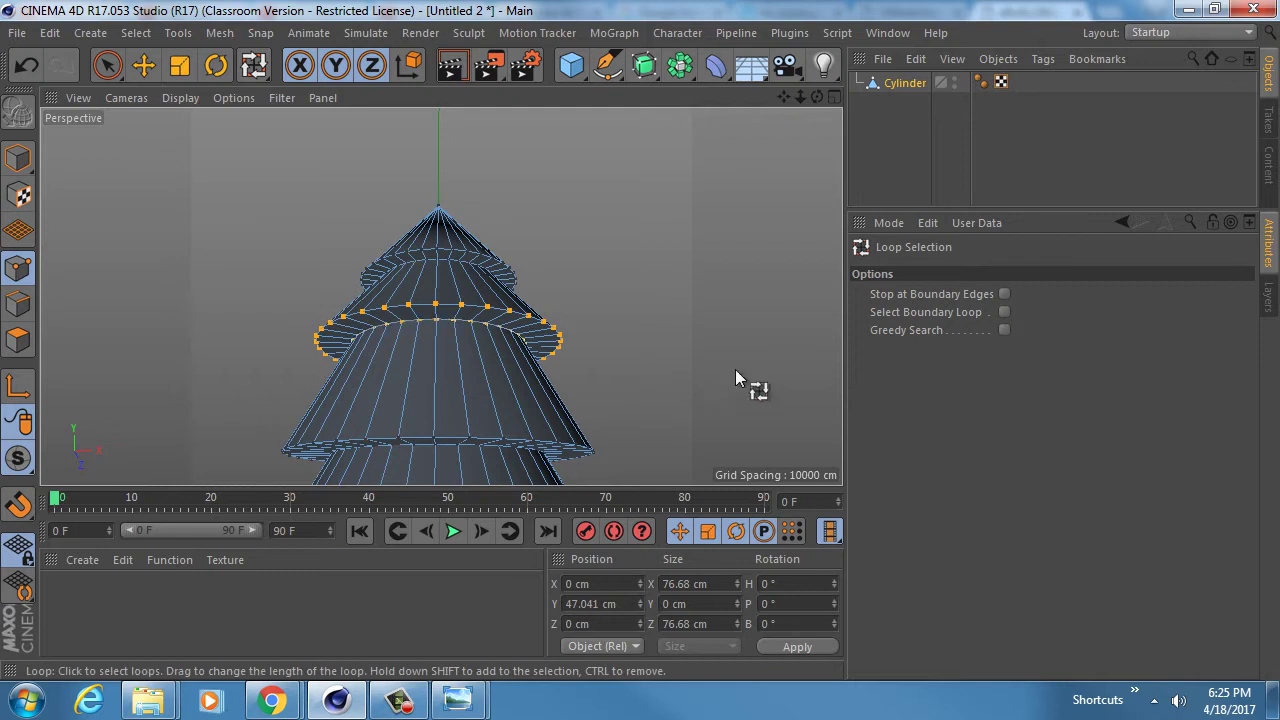
pyautogui.press('t')
pyautogui.moveTo(700, 347); pyautogui.dragTo(443, 286)
# - Loop-select the tree's bottom rim and resize it
pyautogui.scroll(-5, 497, 314)
pyautogui.press('u')
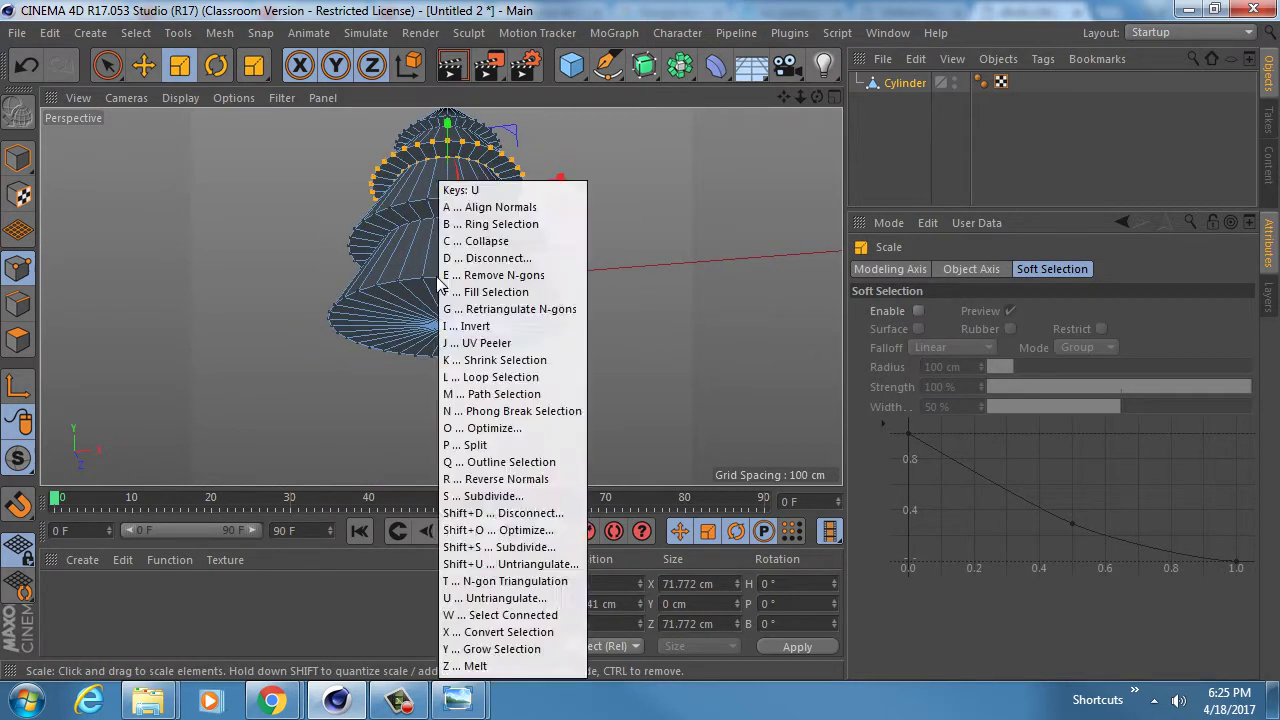
pyautogui.press('l')
pyautogui.click(557, 357)
pyautogui.press('t')
pyautogui.moveTo(588, 432); pyautogui.dragTo(634, 449)
# - Lower the bottom rim in the front view
pyautogui.press('e')
pyautogui.moveTo(456, 255); pyautogui.dragTo(446, 252)
pyautogui.press('F5')
pyautogui.middleClick(645, 416)
pyautogui.hotkey('ctrl', 'z')
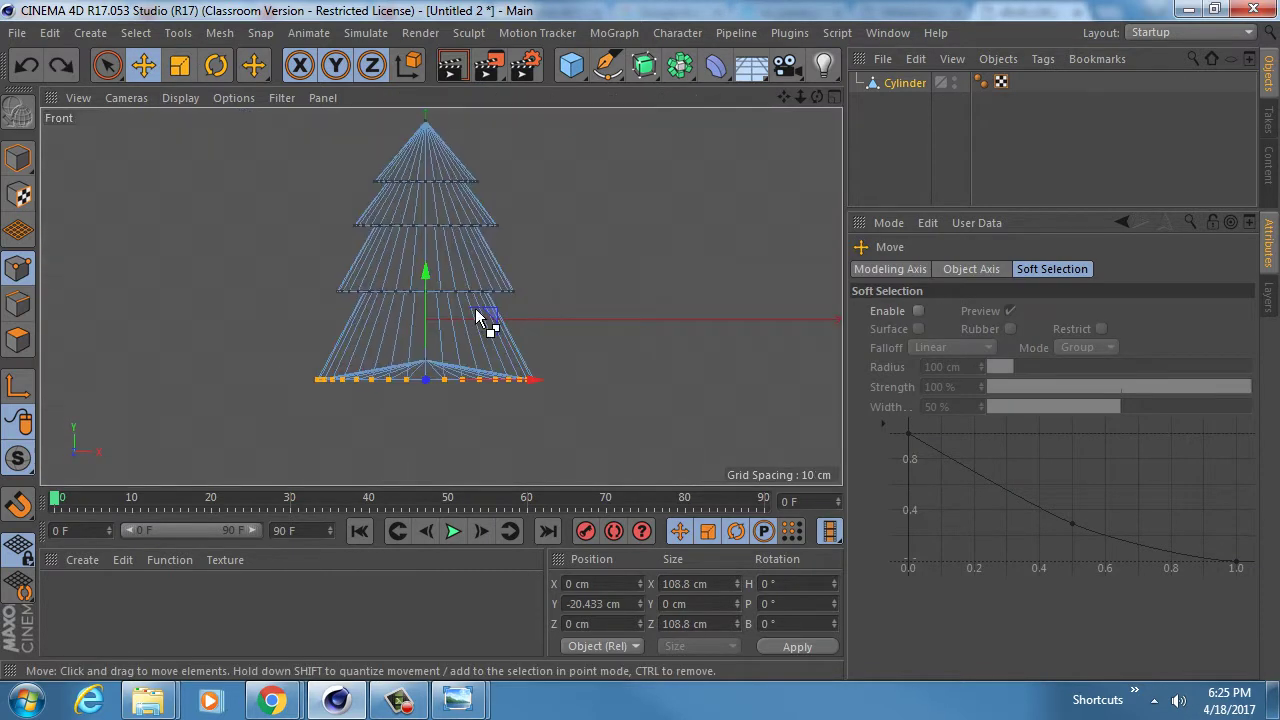
pyautogui.middleClick(449, 394)
pyautogui.middleClick(391, 280)
pyautogui.press('9')
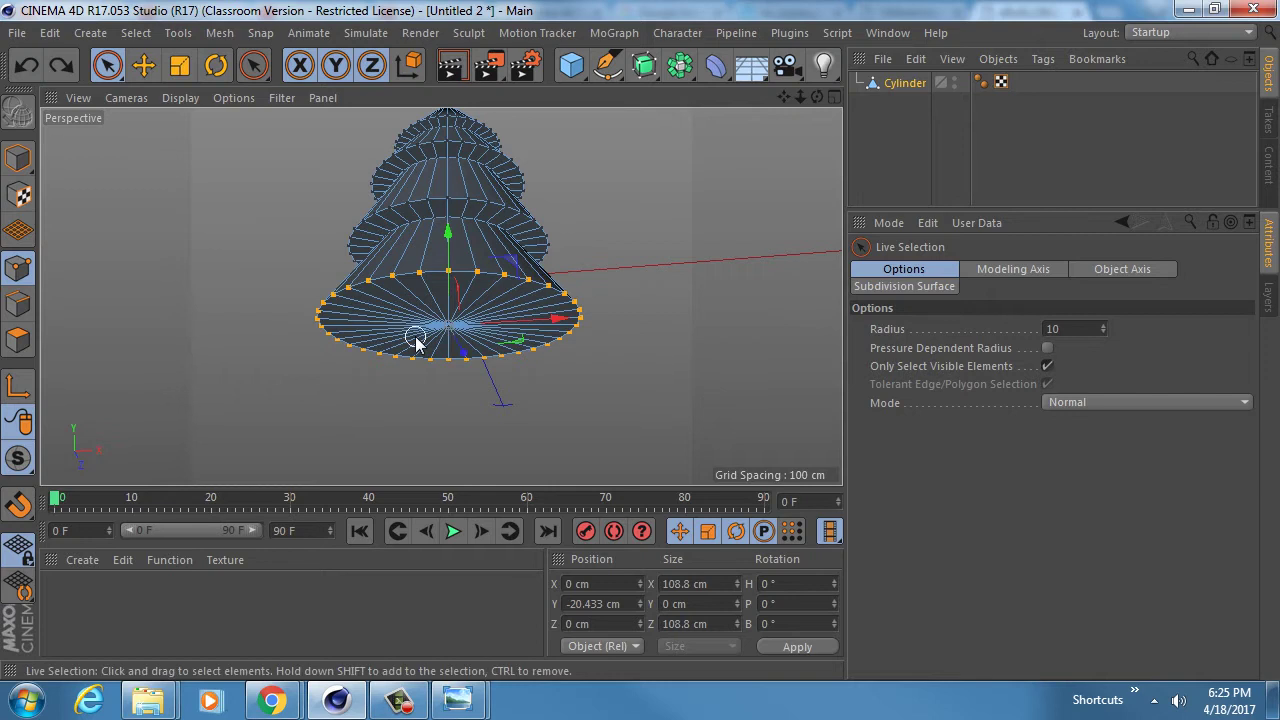
pyautogui.click(463, 352)
pyautogui.middleClick(564, 330)
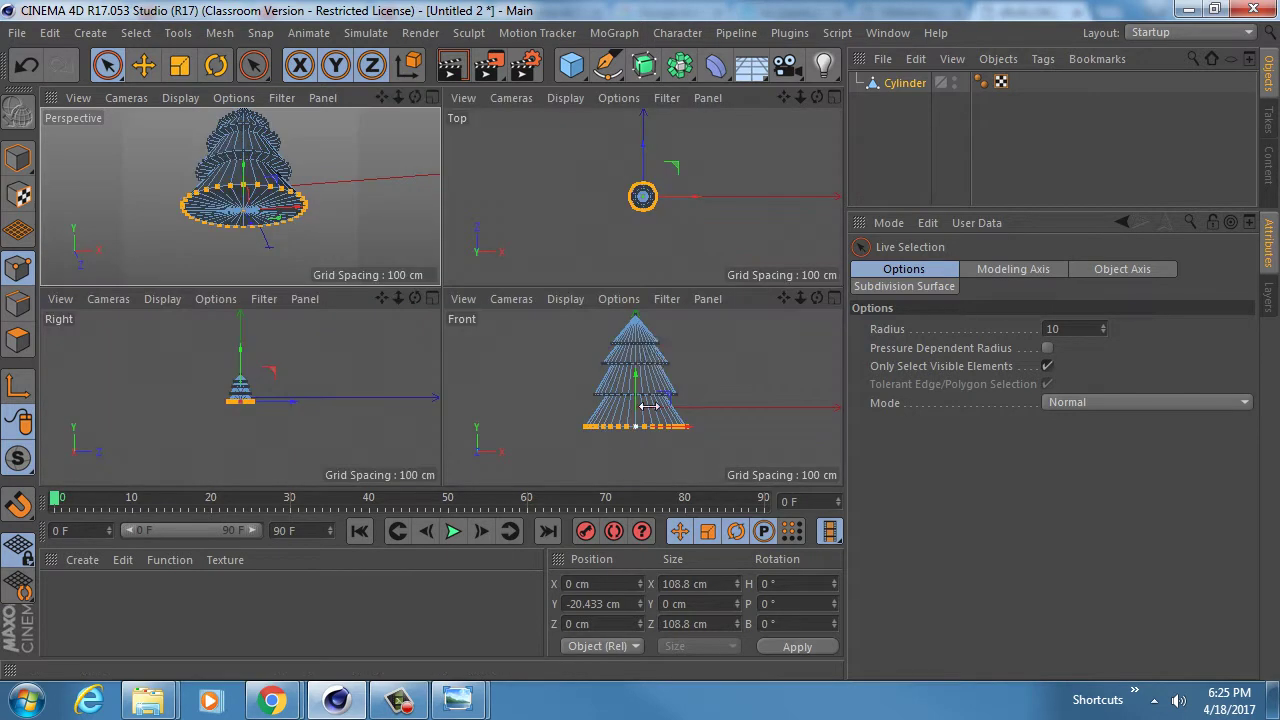
pyautogui.moveTo(636, 375); pyautogui.dragTo(636, 386)
pyautogui.keyDown('alt'); pyautogui.moveTo(626, 379); pyautogui.dragTo(591, 388, button='middle'); pyautogui.keyUp('alt')
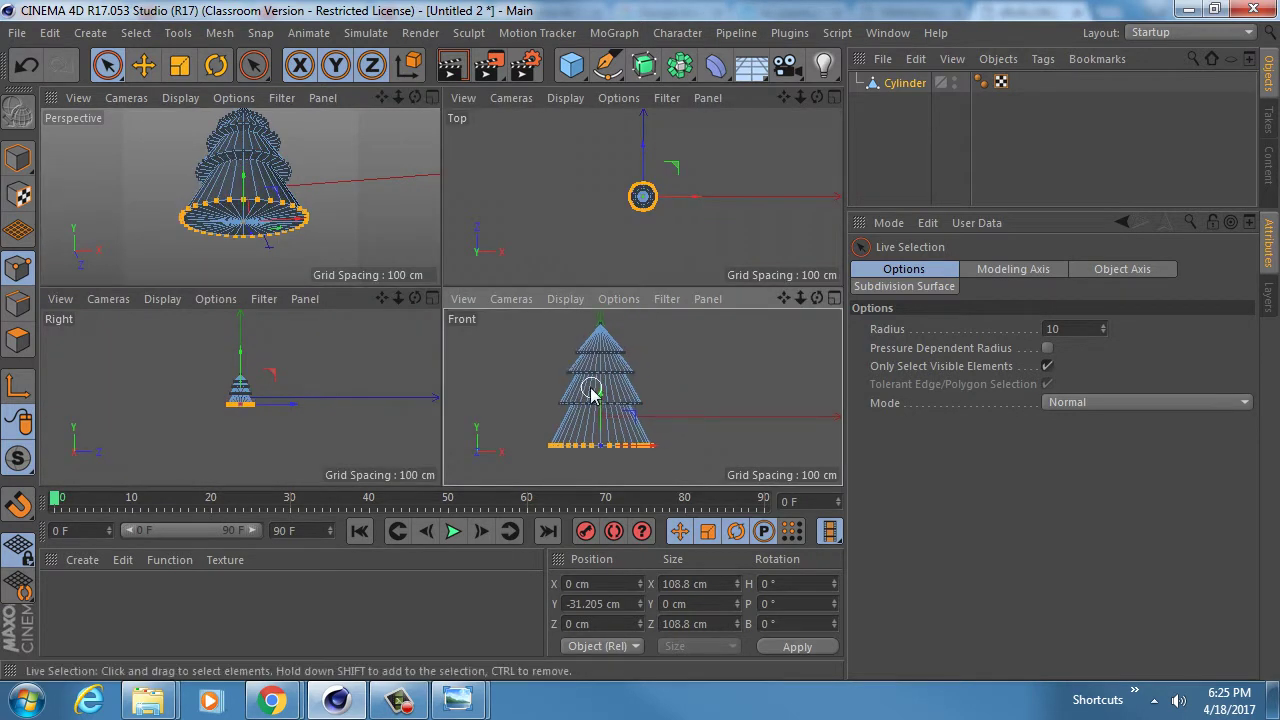
pyautogui.middleClick(640, 389)
# - Orbit and pan the perspective view to inspect the four stacked tiers
pyautogui.middleClick(288, 214)
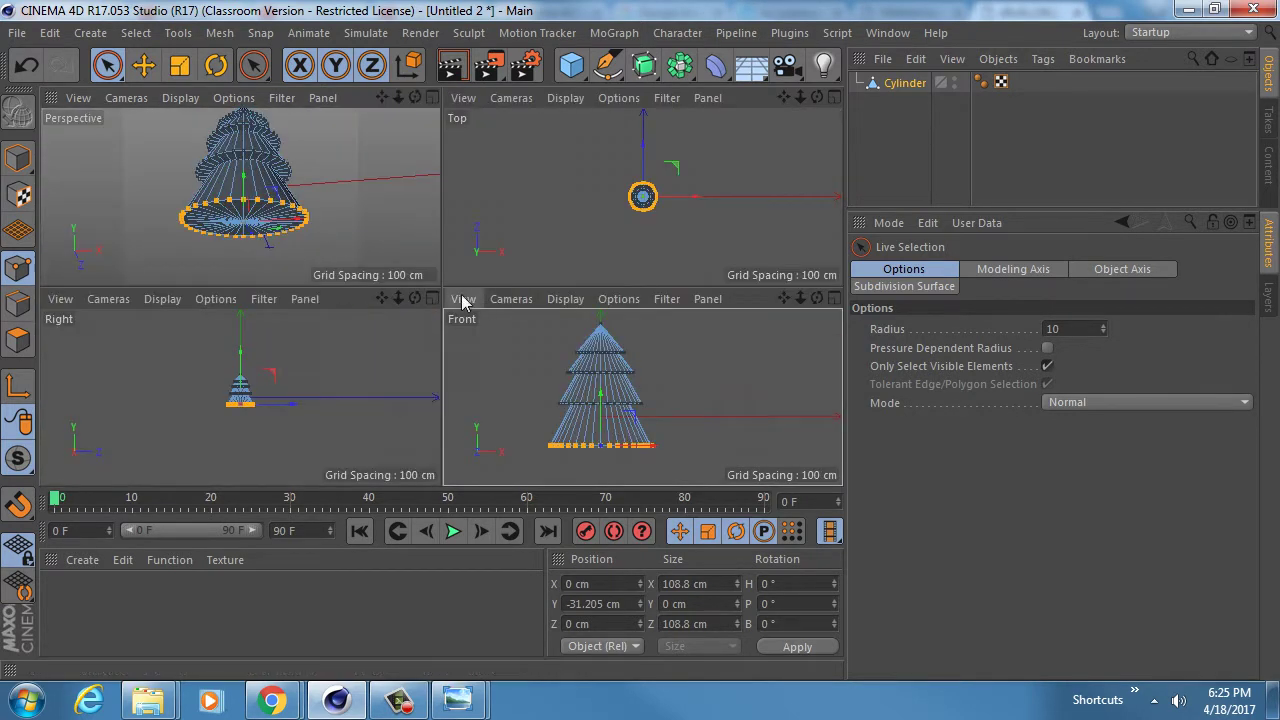
pyautogui.moveTo(297, 214)
pyautogui.keyDown('alt'); pyautogui.mouseDown()
pyautogui.moveTo(278, 183)
pyautogui.moveTo(286, 206)
pyautogui.mouseUp(); pyautogui.keyUp('alt')
pyautogui.middleClick(286, 206)
pyautogui.scroll(5, 557, 309)
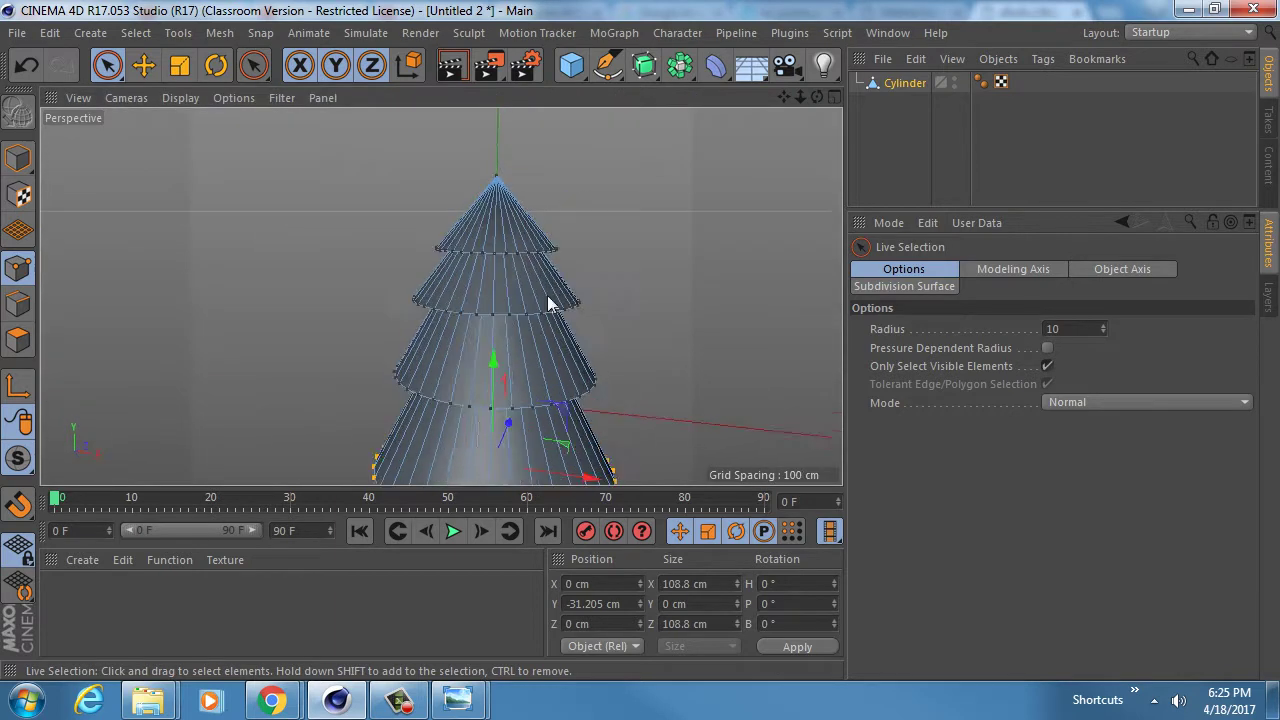
pyautogui.keyDown('alt'); pyautogui.moveTo(507, 352); pyautogui.dragTo(502, 226, button='middle'); pyautogui.keyUp('alt')
pyautogui.keyDown('alt'); pyautogui.moveTo(502, 226); pyautogui.dragTo(461, 223, button='right'); pyautogui.keyUp('alt')
pyautogui.keyDown('alt'); pyautogui.moveTo(461, 222); pyautogui.dragTo(452, 304, button='middle'); pyautogui.keyUp('alt')
pyautogui.keyDown('alt'); pyautogui.moveTo(443, 281); pyautogui.dragTo(490, 343); pyautogui.keyUp('alt')
pyautogui.moveTo(458, 239)
pyautogui.keyDown('alt'); pyautogui.mouseDown(button='right')
pyautogui.moveTo(484, 235)
pyautogui.moveTo(468, 234)
pyautogui.mouseUp(button='right'); pyautogui.keyUp('alt')
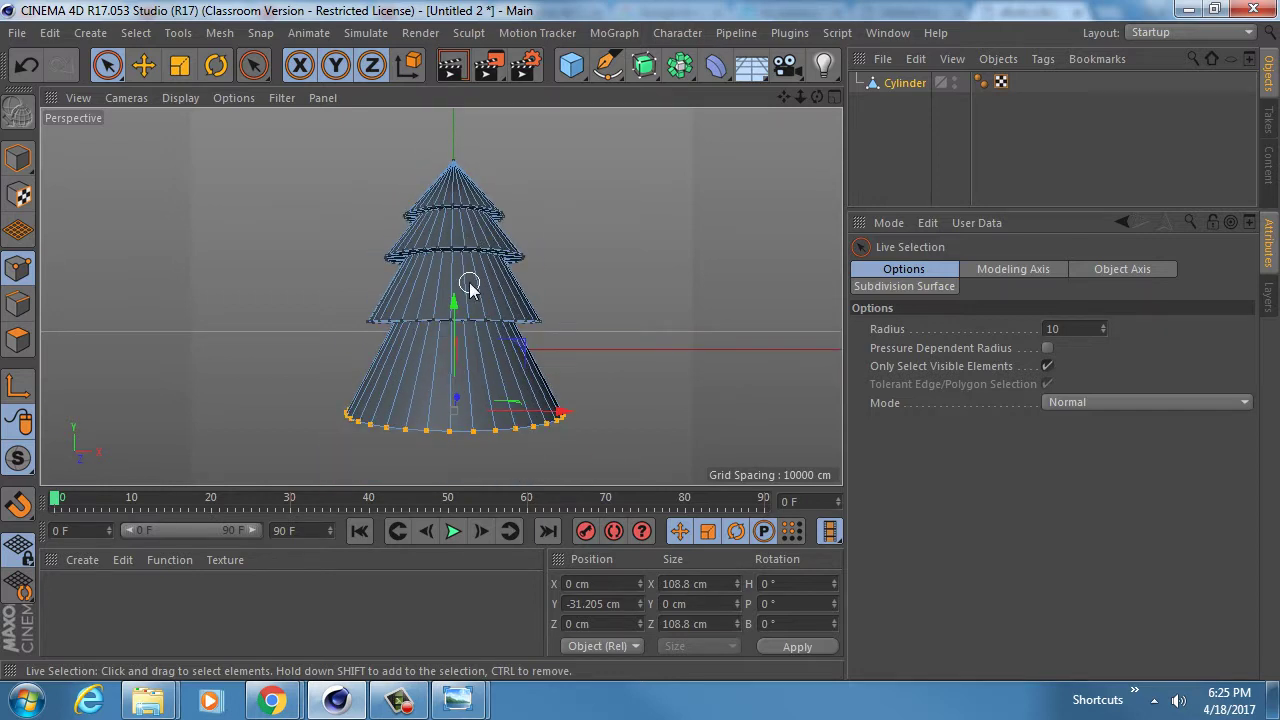
pyautogui.keyDown('alt'); pyautogui.moveTo(468, 284); pyautogui.dragTo(465, 227, button='middle'); pyautogui.keyUp('alt')
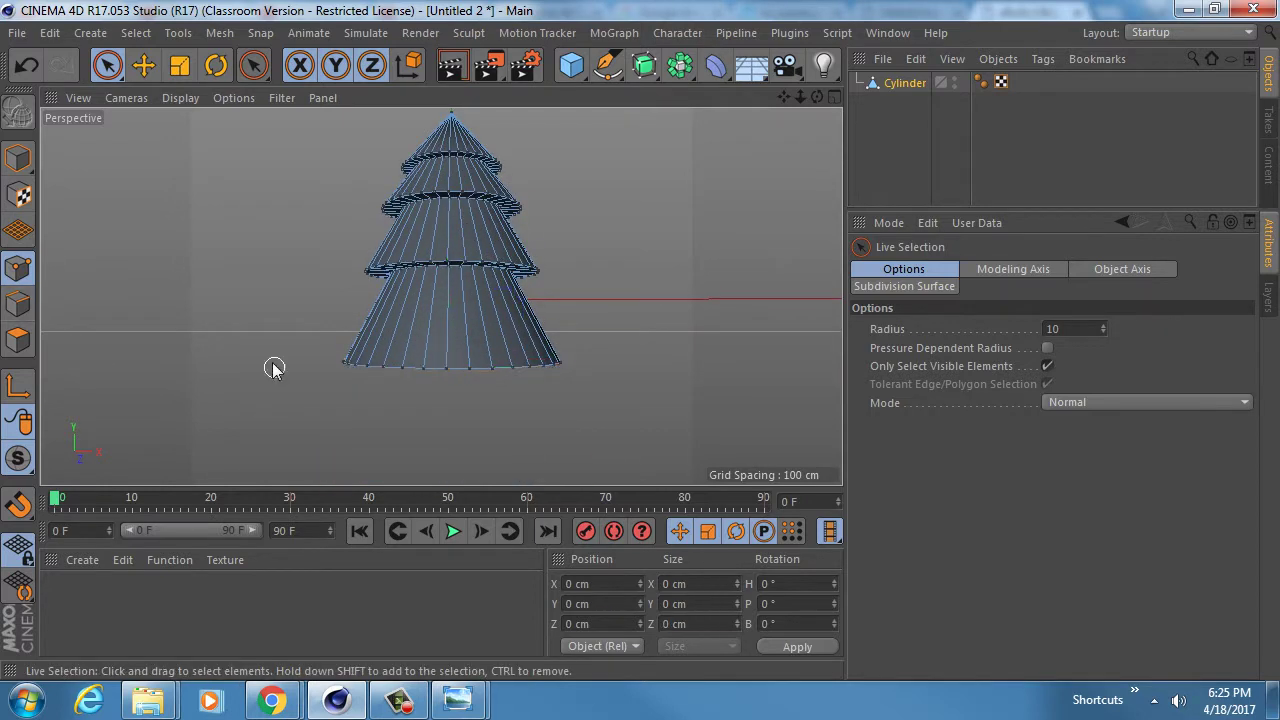
pyautogui.keyDown('alt'); pyautogui.moveTo(414, 287); pyautogui.dragTo(429, 327); pyautogui.keyUp('alt')
pyautogui.keyDown('alt'); pyautogui.moveTo(547, 279); pyautogui.dragTo(545, 393, button='middle'); pyautogui.keyUp('alt')
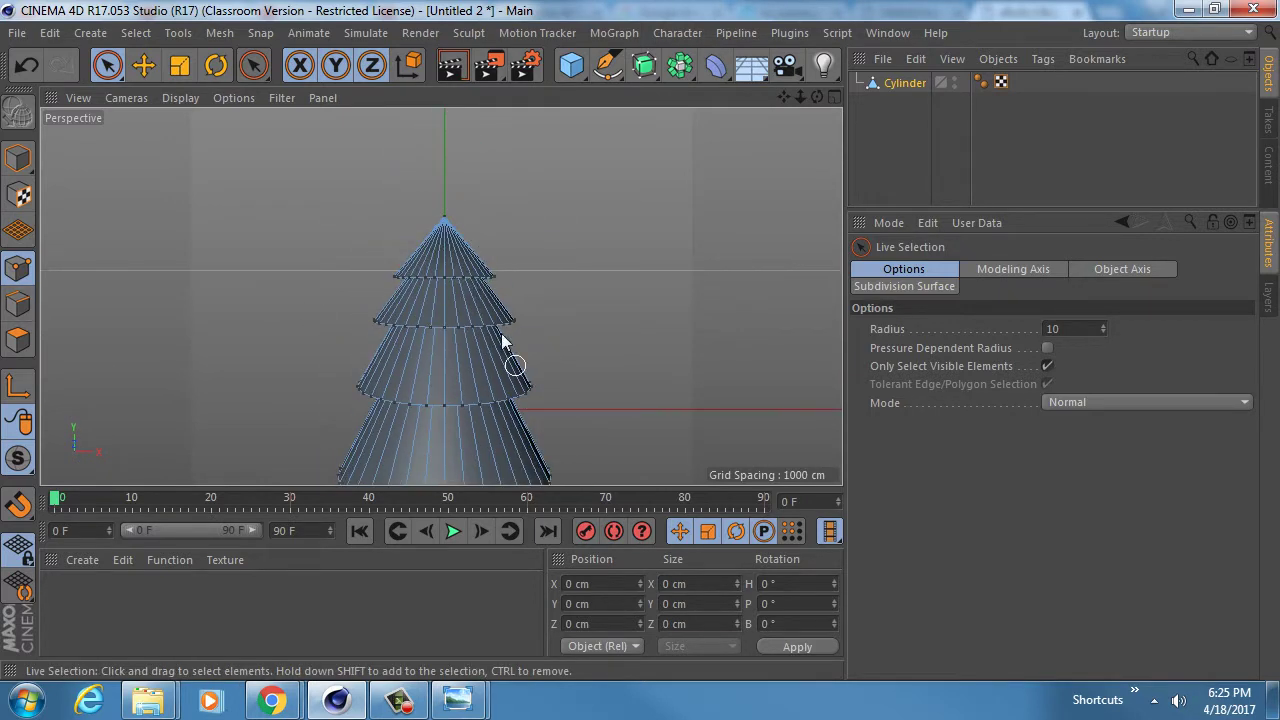
pyautogui.keyDown('alt'); pyautogui.moveTo(473, 277); pyautogui.dragTo(450, 233); pyautogui.keyUp('alt')
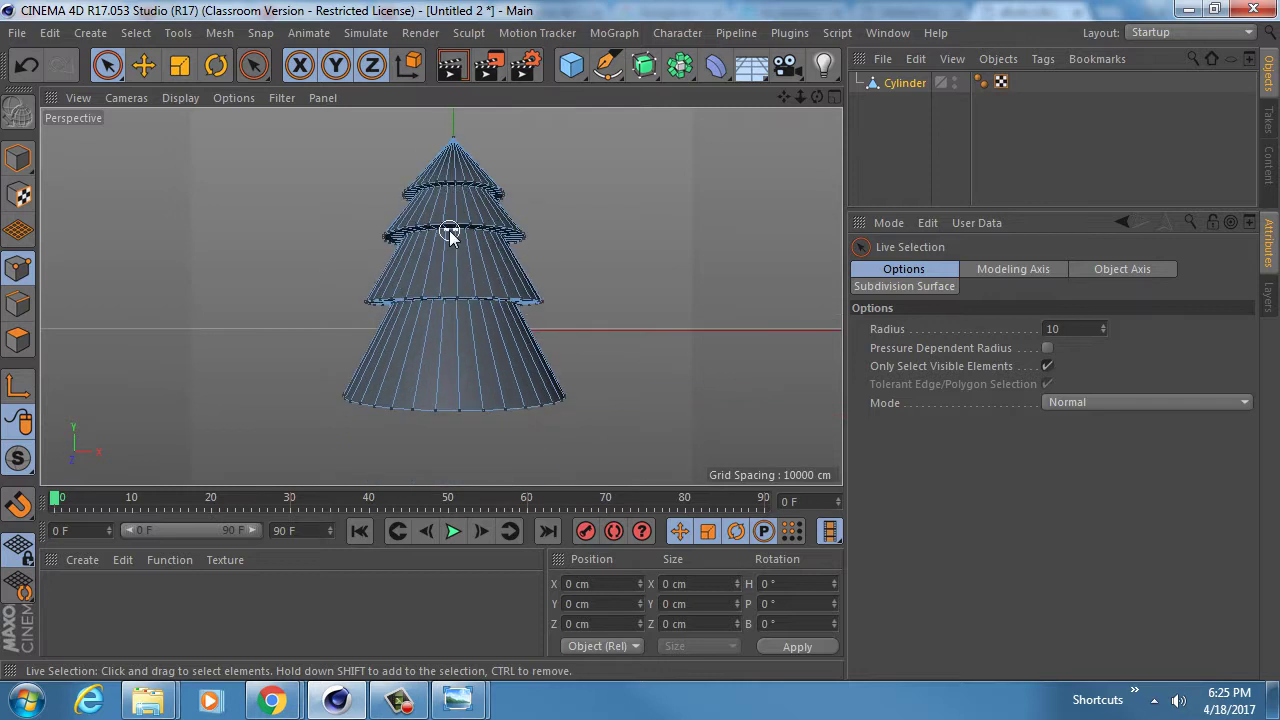
# - Add a Polygon Reduction deformer to the cylinder tree and test its strength
pyautogui.click(717, 67)
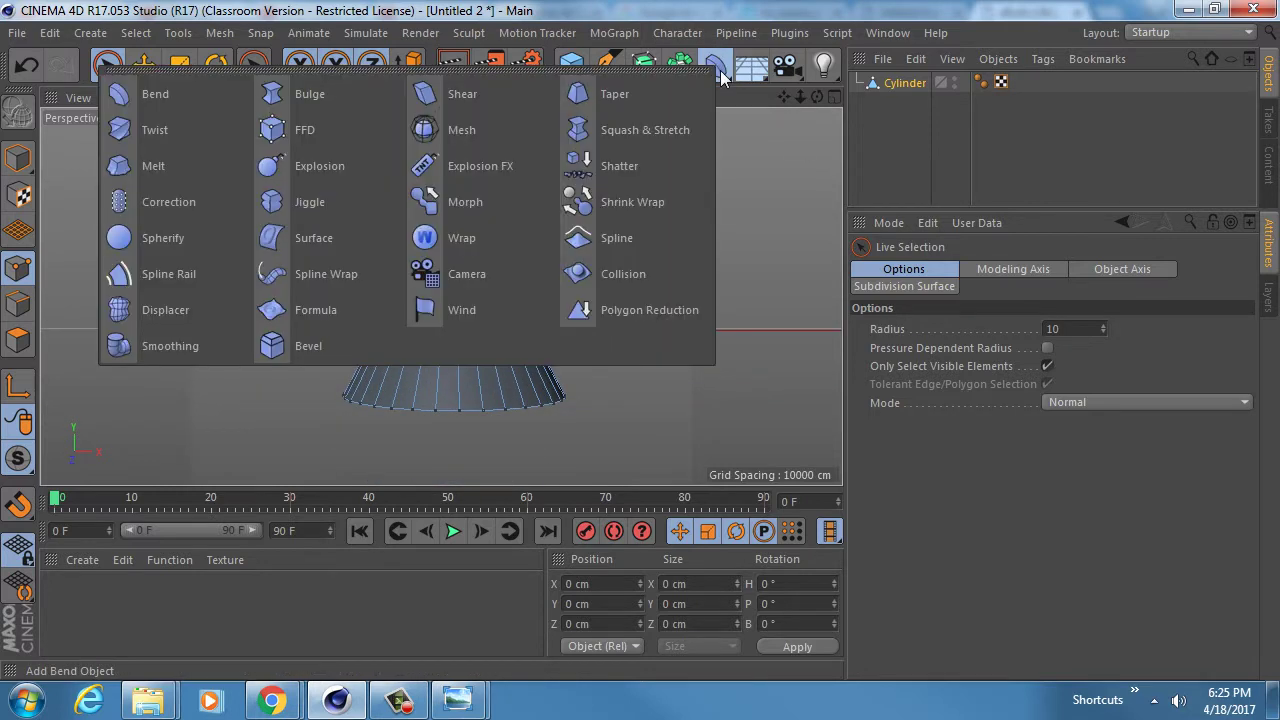
pyautogui.keyDown('shift'); pyautogui.click(641, 305); pyautogui.keyUp('shift')
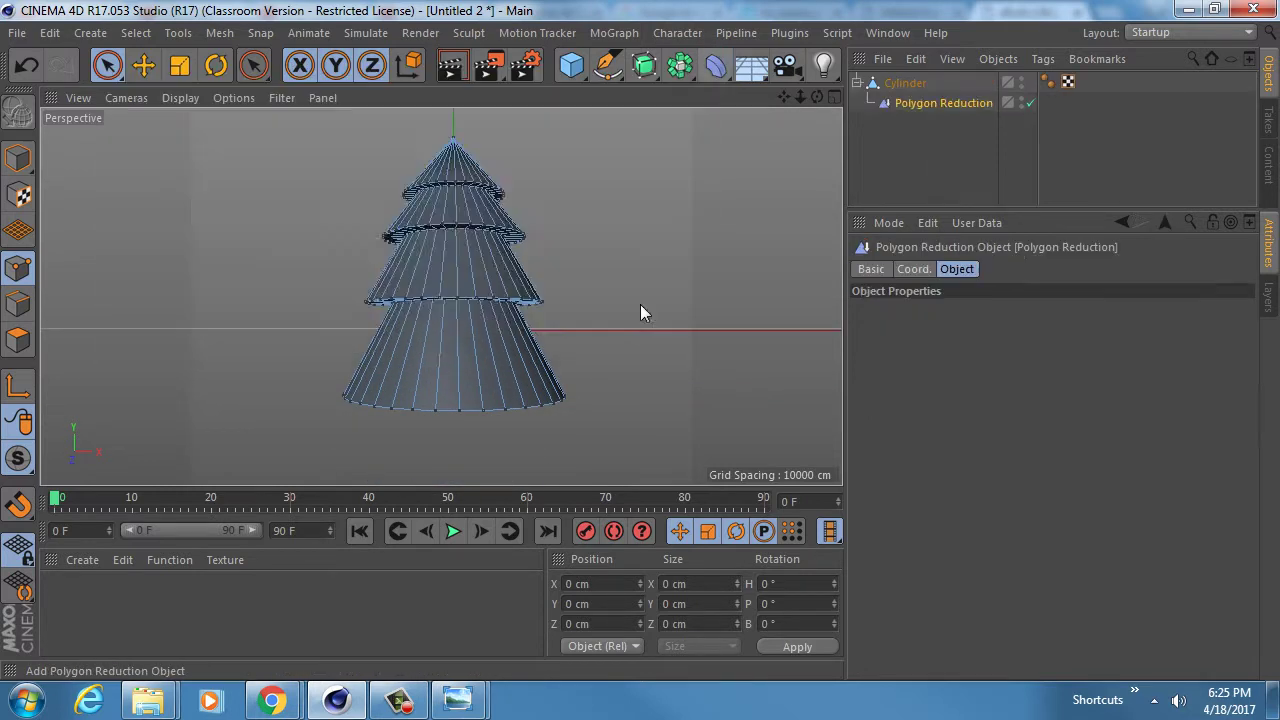
pyautogui.keyDown('alt'); pyautogui.moveTo(514, 285); pyautogui.dragTo(510, 392); pyautogui.keyUp('alt')
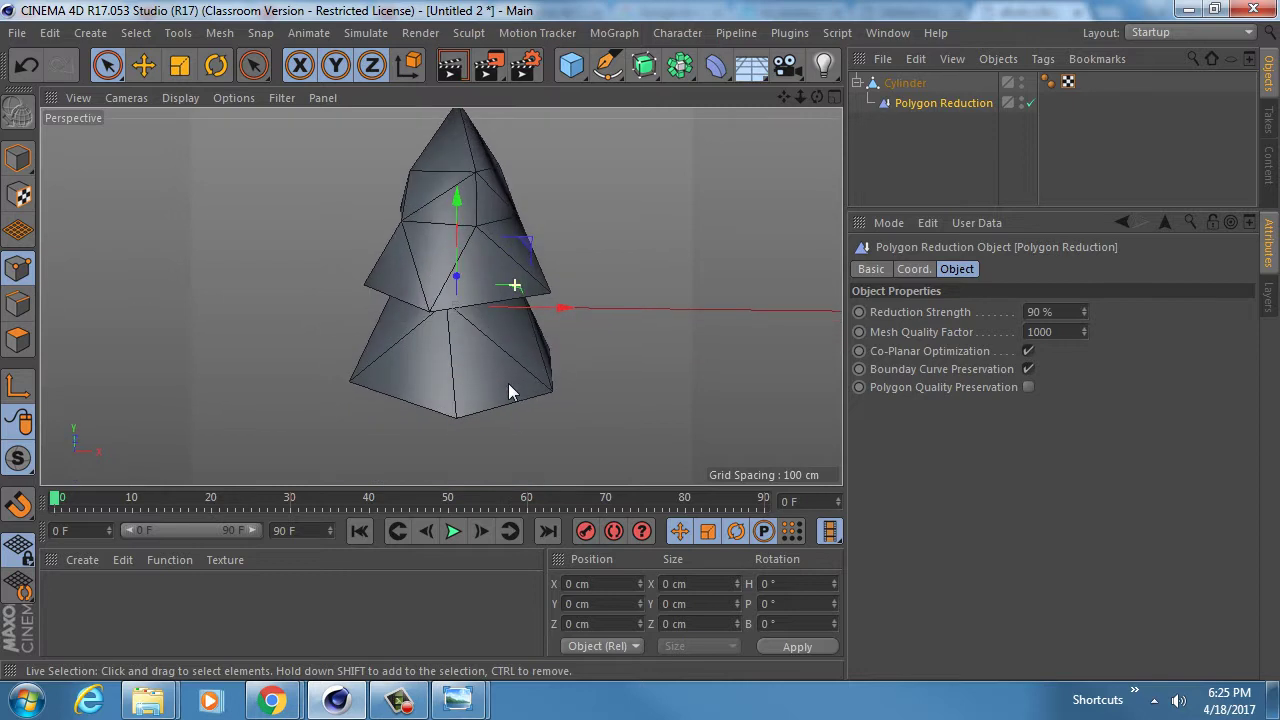
pyautogui.moveTo(432, 295)
pyautogui.keyDown('alt'); pyautogui.mouseDown()
pyautogui.moveTo(527, 229)
pyautogui.moveTo(389, 246)
pyautogui.moveTo(440, 285)
pyautogui.mouseUp(); pyautogui.keyUp('alt')
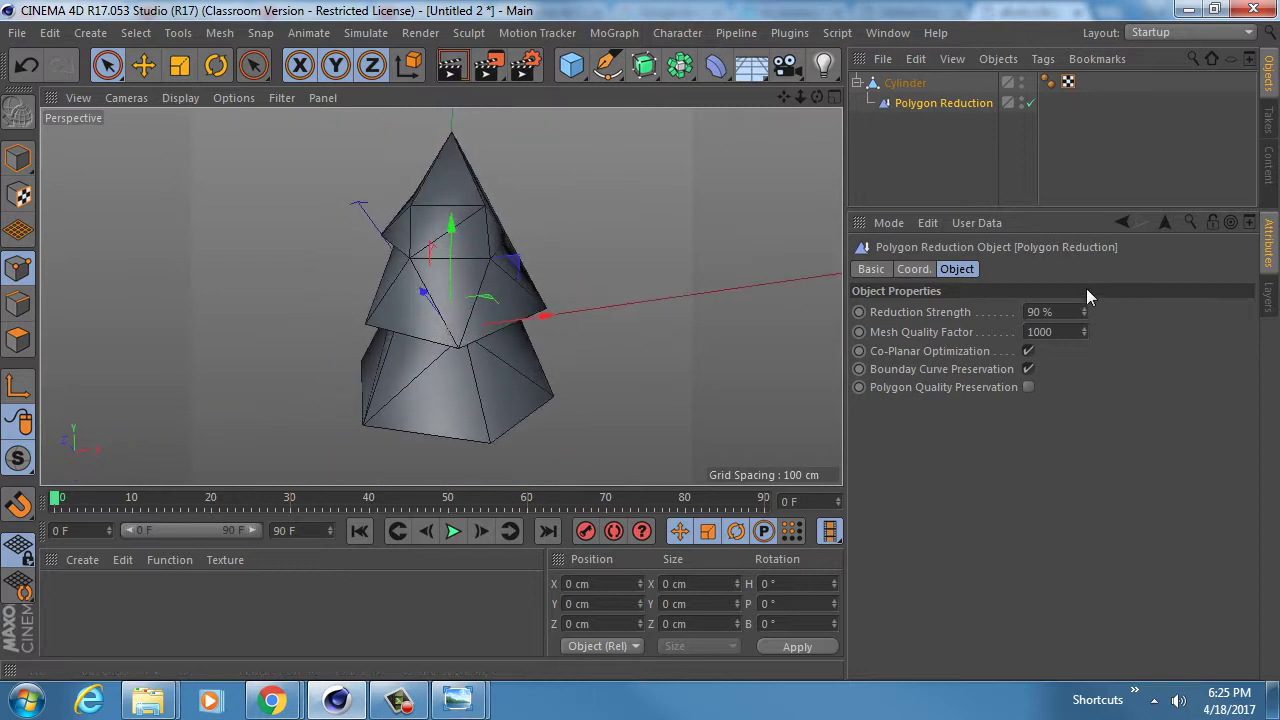
pyautogui.moveTo(1084, 314)
pyautogui.mouseDown()
pyautogui.moveTo(1084, 339)
pyautogui.moveTo(1084, 324)
pyautogui.mouseUp()
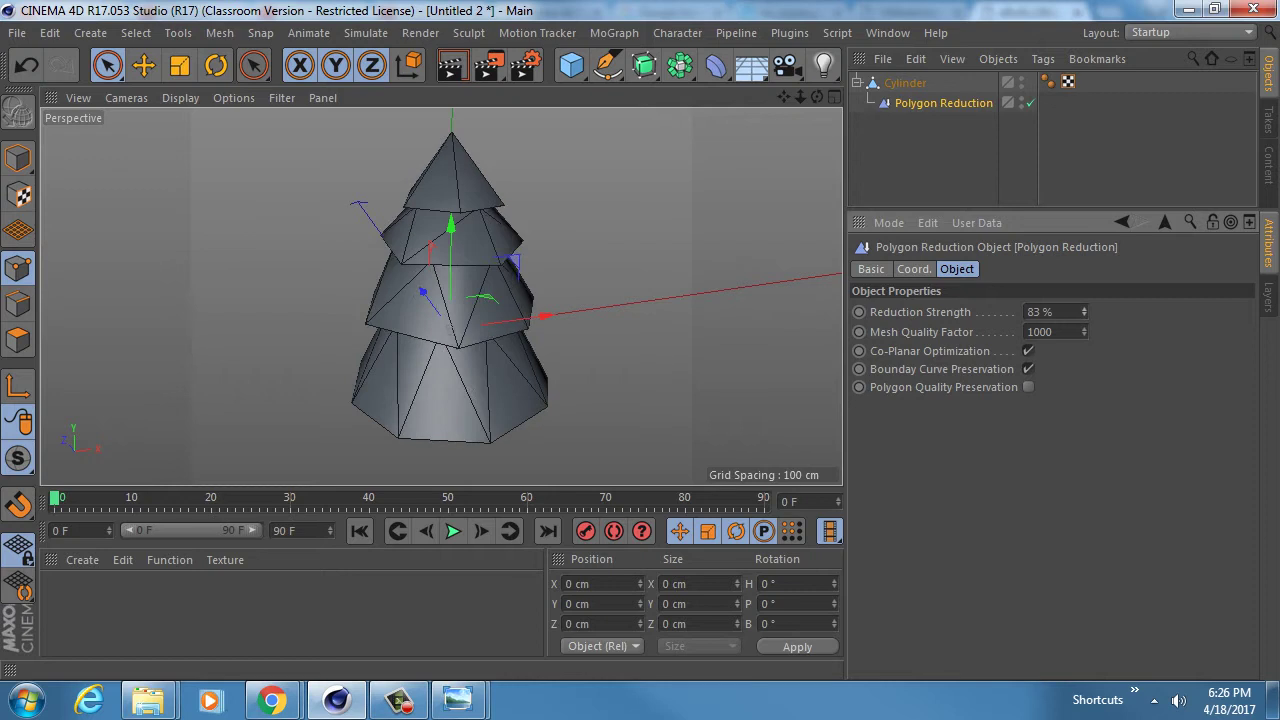
pyautogui.moveTo(437, 277)
pyautogui.keyDown('alt'); pyautogui.mouseDown()
pyautogui.moveTo(486, 120)
pyautogui.moveTo(345, 238)
pyautogui.moveTo(371, 192)
pyautogui.moveTo(144, 158)
pyautogui.moveTo(219, 281)
pyautogui.moveTo(443, 266)
pyautogui.moveTo(634, 206)
pyautogui.moveTo(397, 401)
pyautogui.moveTo(430, 282)
pyautogui.moveTo(419, 266)
pyautogui.mouseUp(); pyautogui.keyUp('alt')
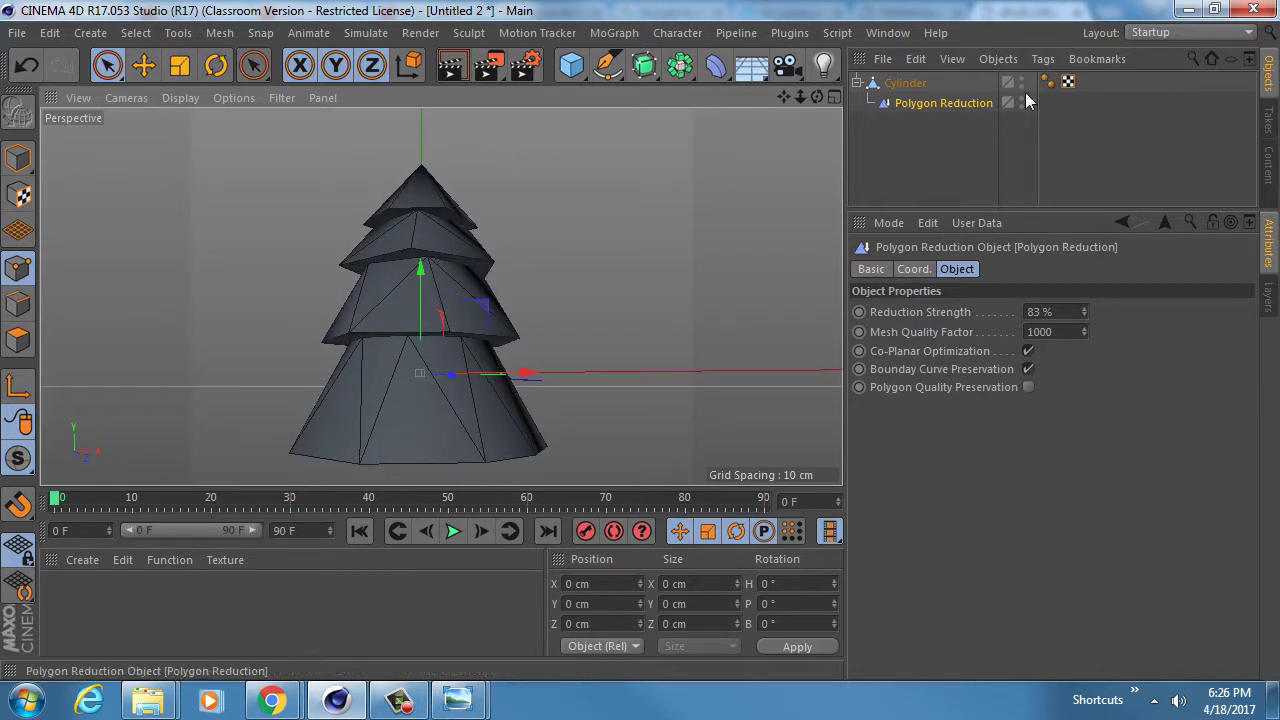
# - Rename the Cylinder object to 'Tree'
pyautogui.click(903, 84)
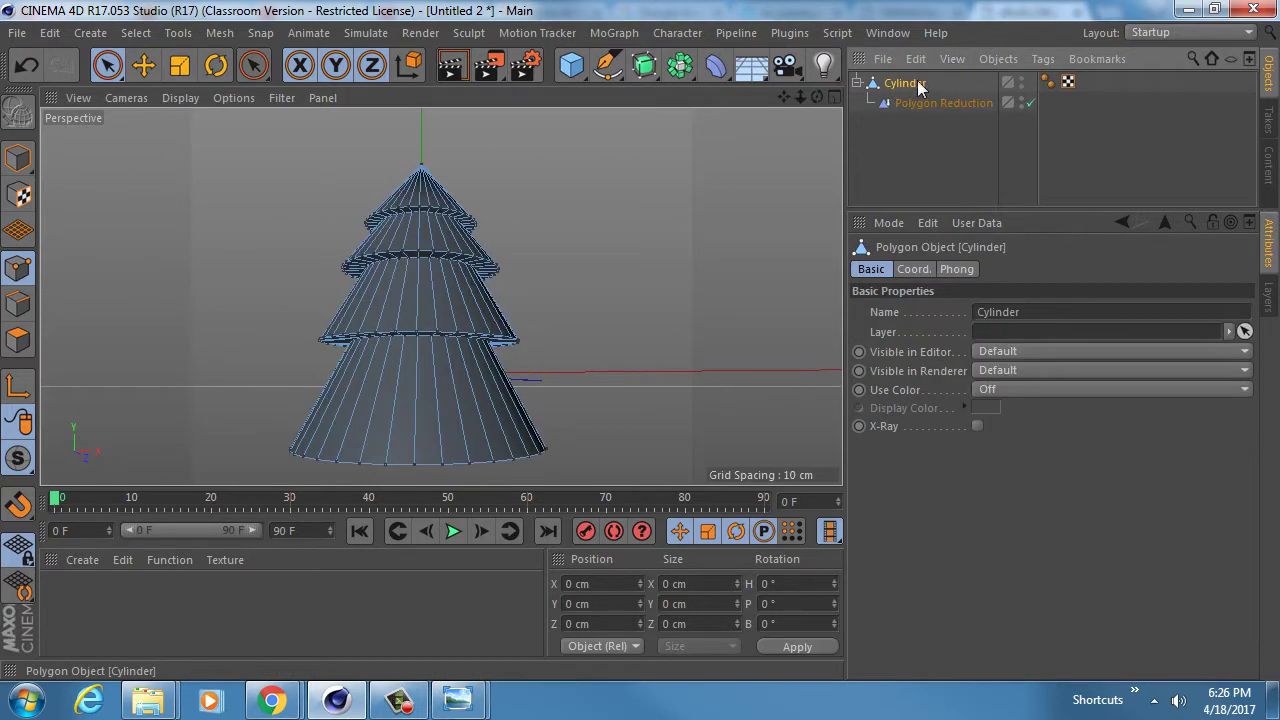
pyautogui.doubleClick(915, 83)
pyautogui.write('Tree')
pyautogui.press('Return')
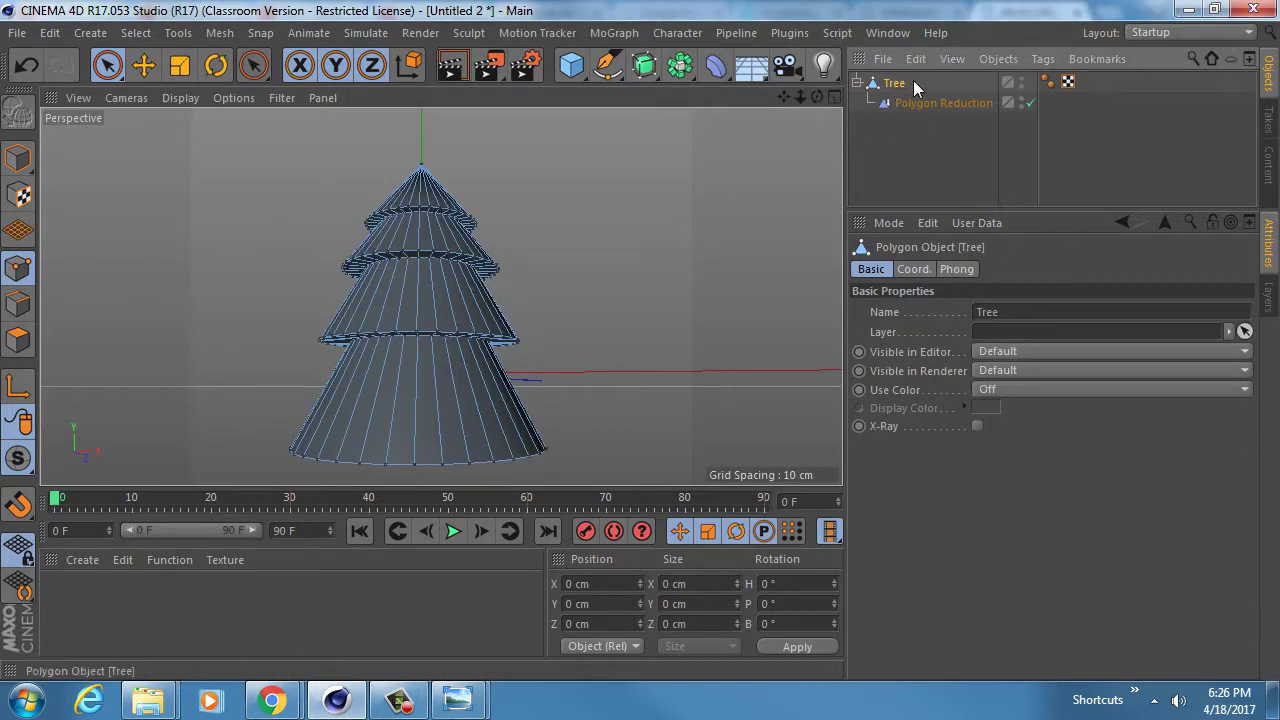
# - Fine-tune the Polygon Reduction strength to 81%
pyautogui.click(905, 104)
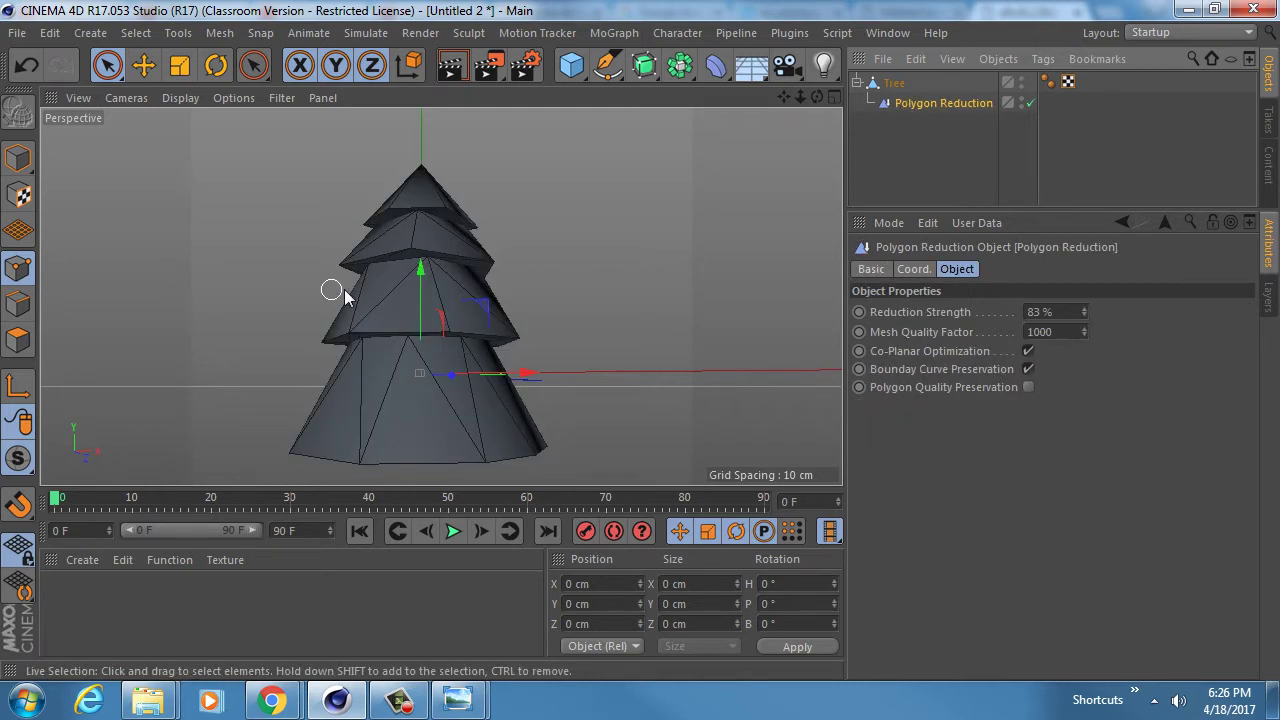
pyautogui.keyDown('alt'); pyautogui.moveTo(343, 295); pyautogui.dragTo(835, 361); pyautogui.keyUp('alt')
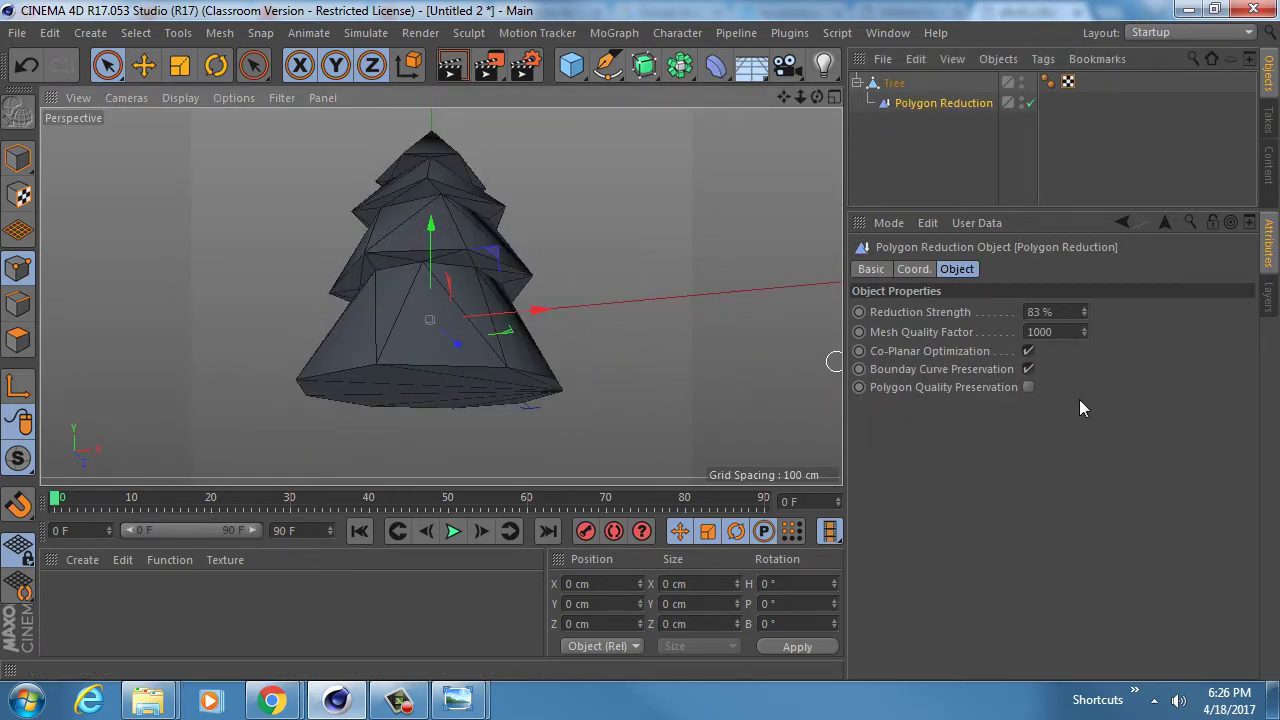
pyautogui.click(1082, 308)
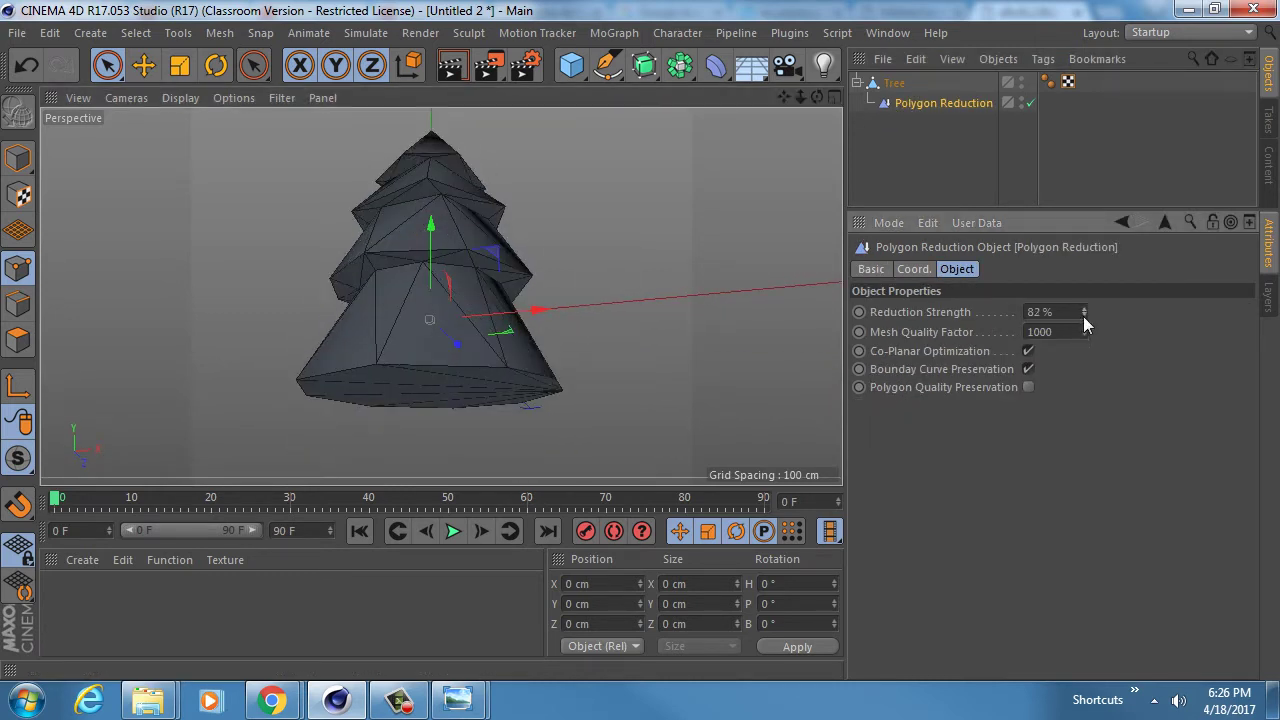
pyautogui.click(1083, 311)
pyautogui.click(1083, 311)
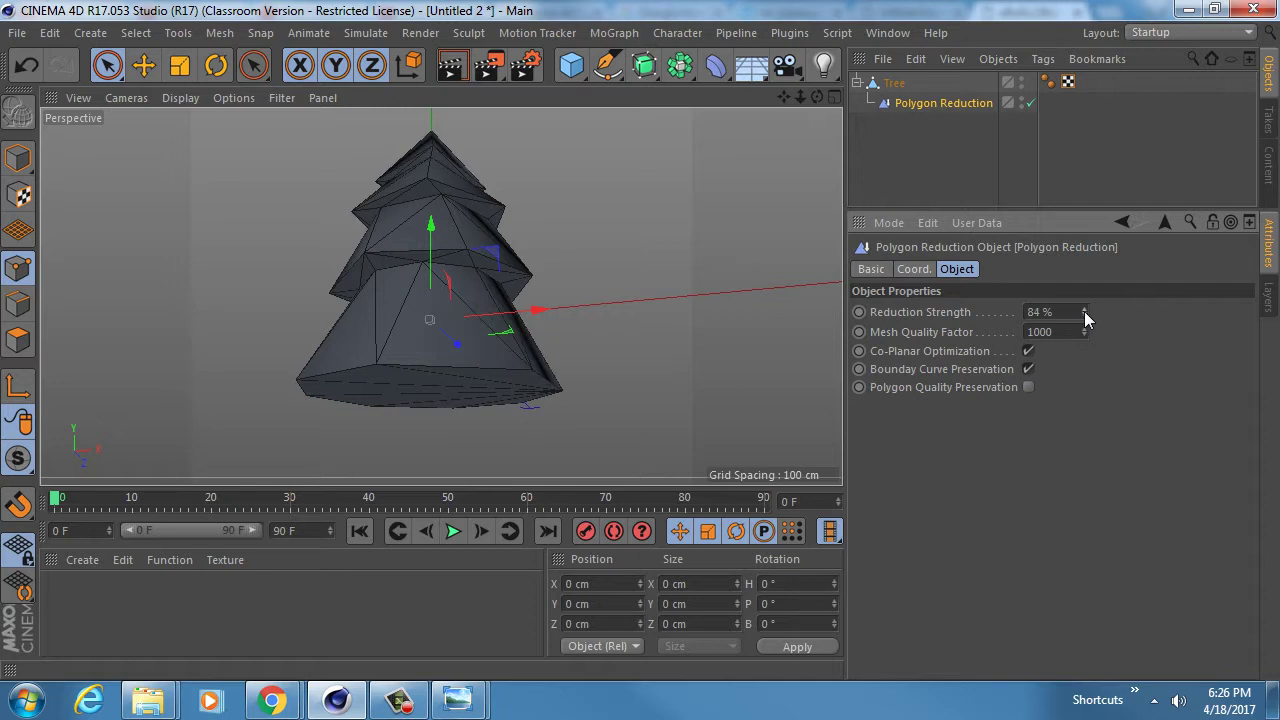
pyautogui.click(1083, 316)
pyautogui.click(1083, 316)
pyautogui.click(1083, 316)
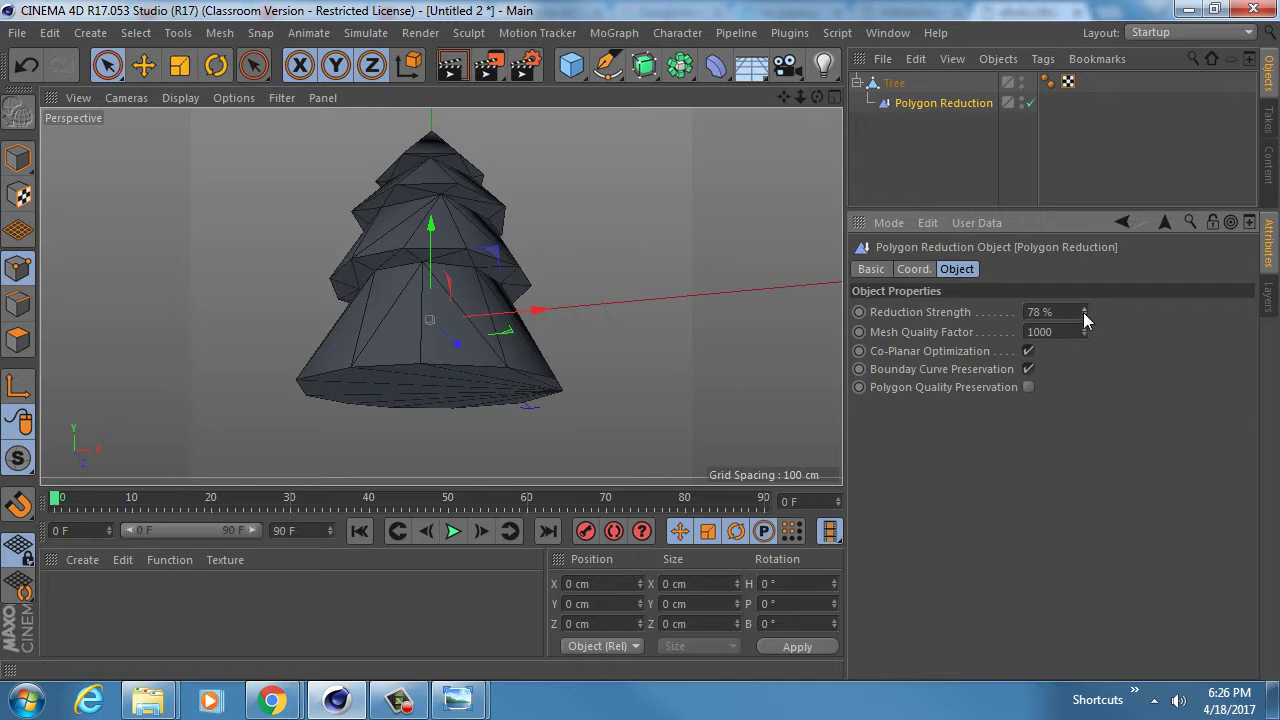
pyautogui.click(1083, 311)
pyautogui.click(1083, 311)
pyautogui.click(1083, 311)
pyautogui.keyDown('alt'); pyautogui.moveTo(441, 323); pyautogui.dragTo(470, 240); pyautogui.keyUp('alt')
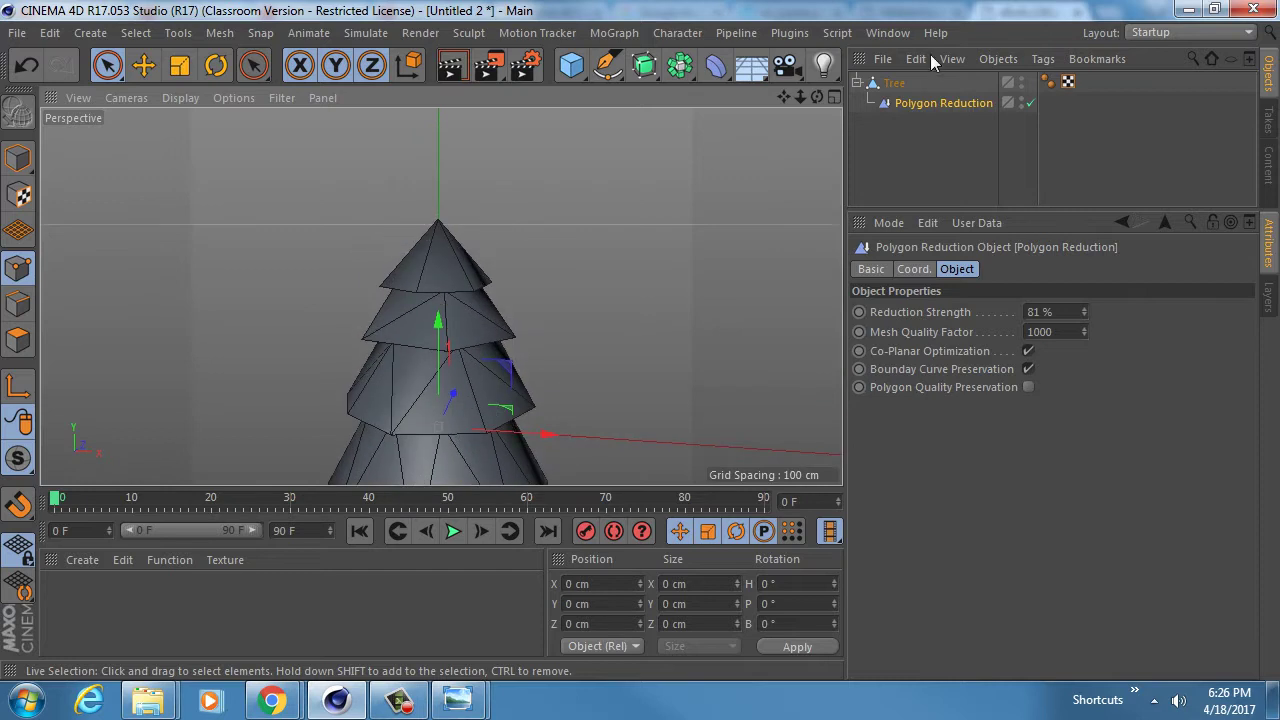
pyautogui.click(716, 66)
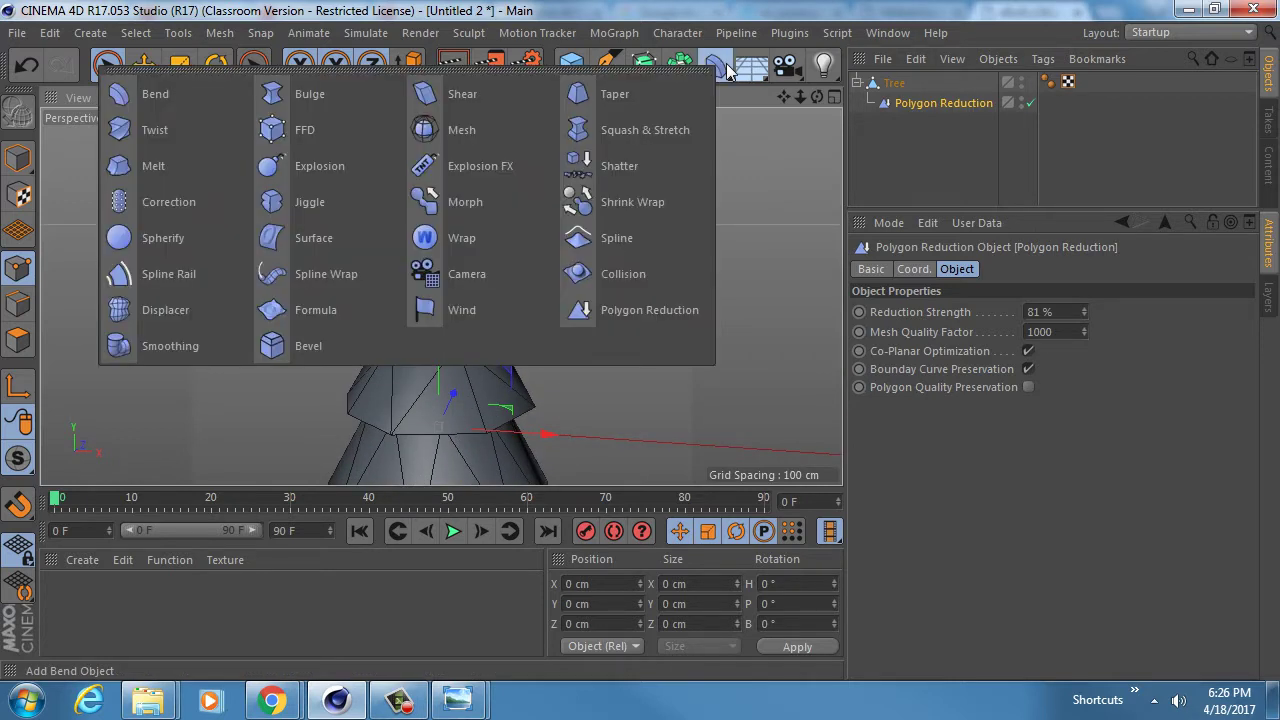
# - Add a Displacer deformer as a child of the Tree object, replacing the misplaced one
pyautogui.keyDown('shift'); pyautogui.click(203, 313); pyautogui.keyUp('shift')
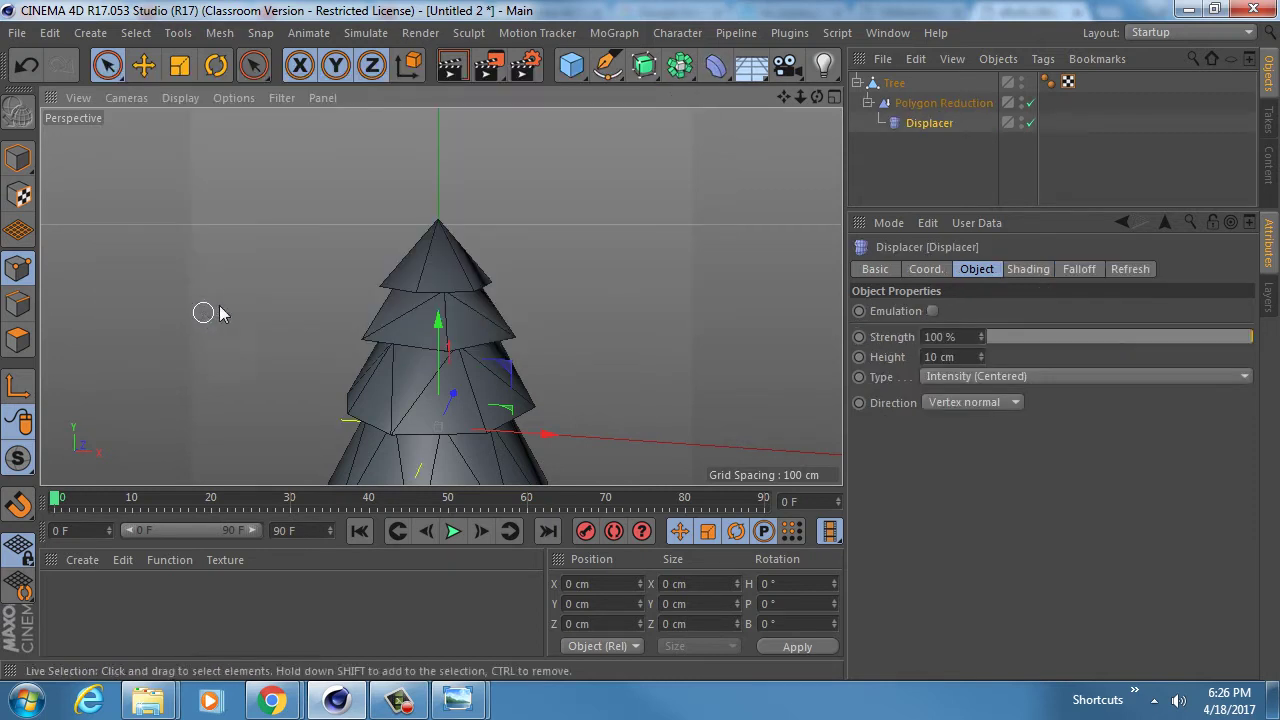
pyautogui.click(902, 126)
pyautogui.press('Delete')
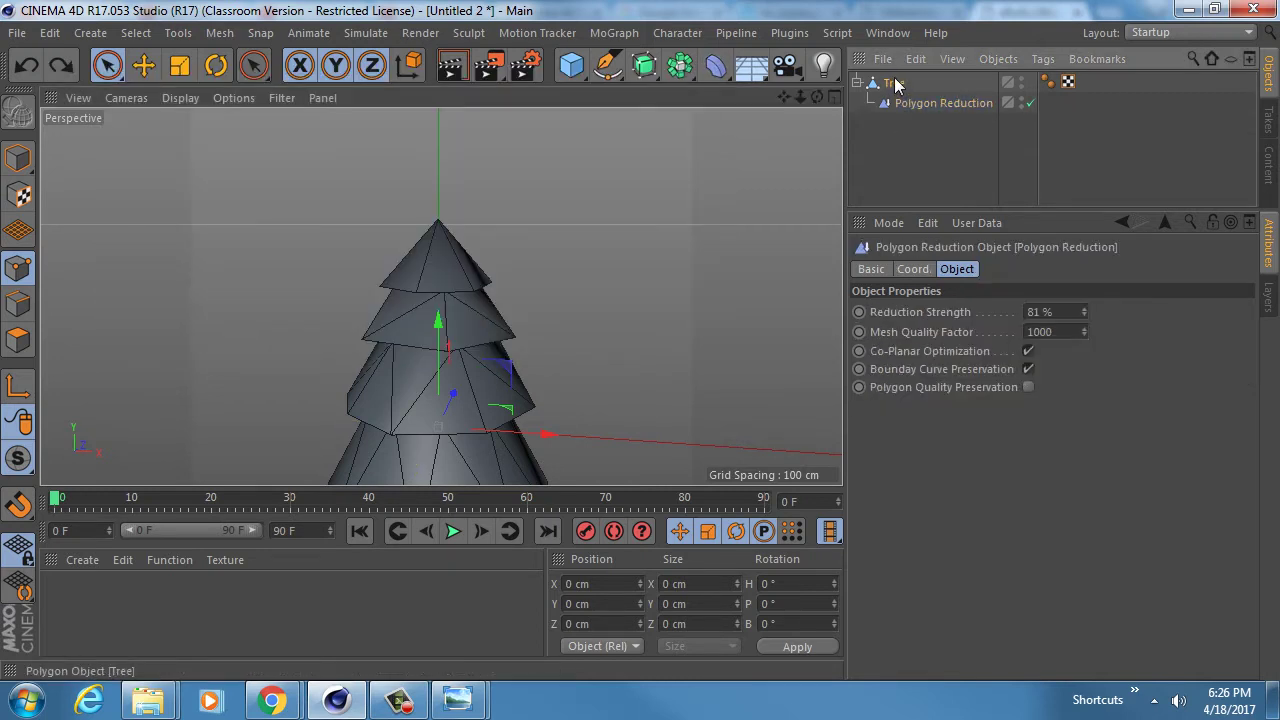
pyautogui.click(895, 84)
pyautogui.click(716, 65)
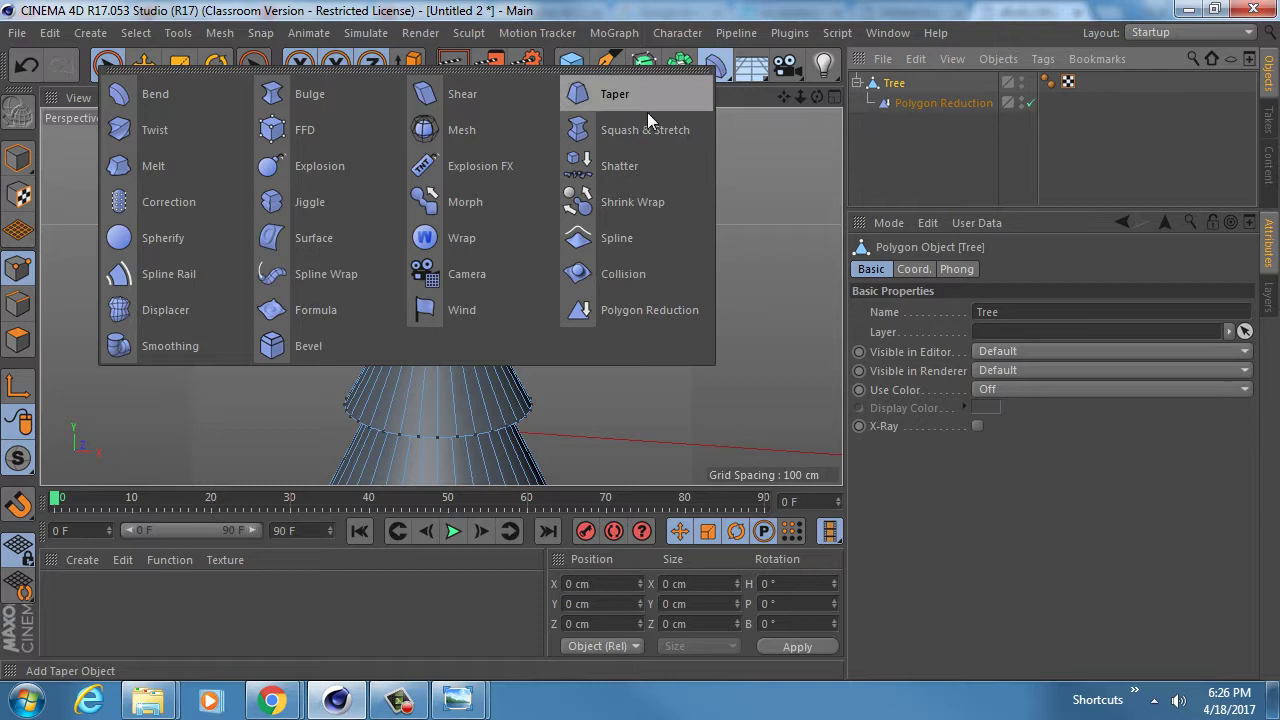
pyautogui.keyDown('shift'); pyautogui.click(198, 298); pyautogui.keyUp('shift')
# - Set the Displacer's shading shader to Noise
pyautogui.keyDown('alt'); pyautogui.moveTo(348, 335); pyautogui.dragTo(429, 209, button='middle'); pyautogui.keyUp('alt')
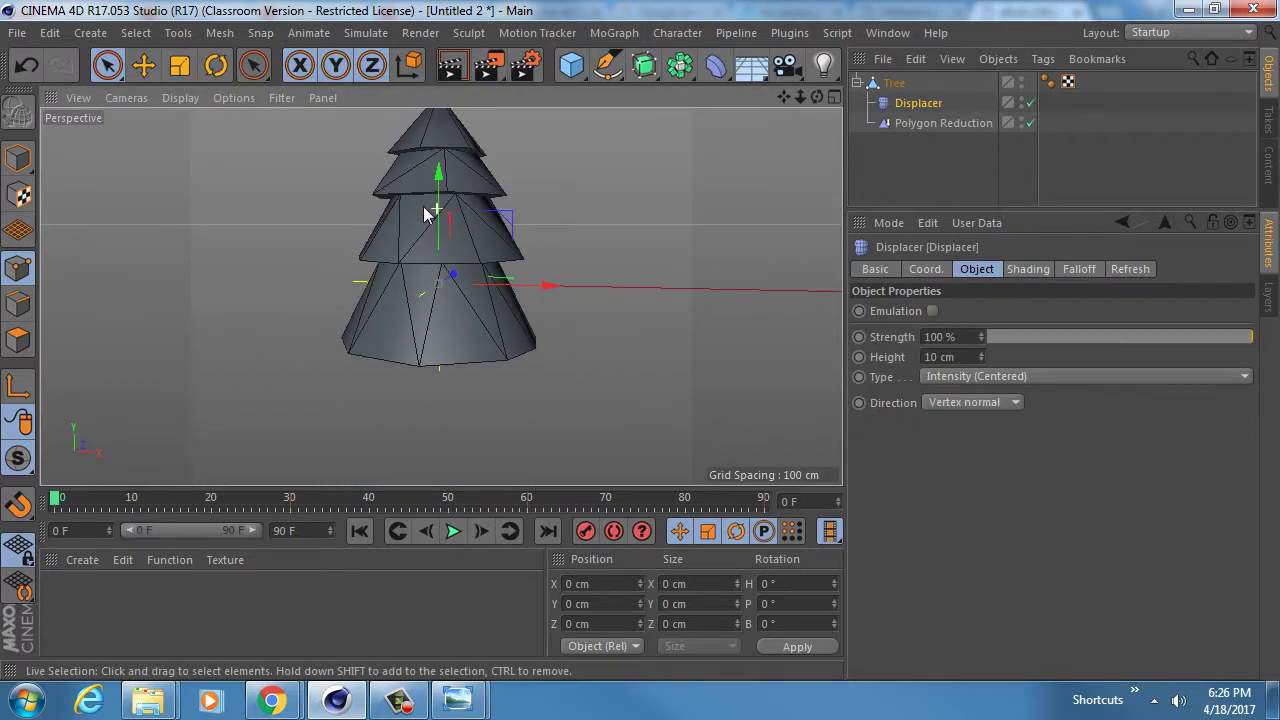
pyautogui.click(1026, 269)
pyautogui.click(972, 267)
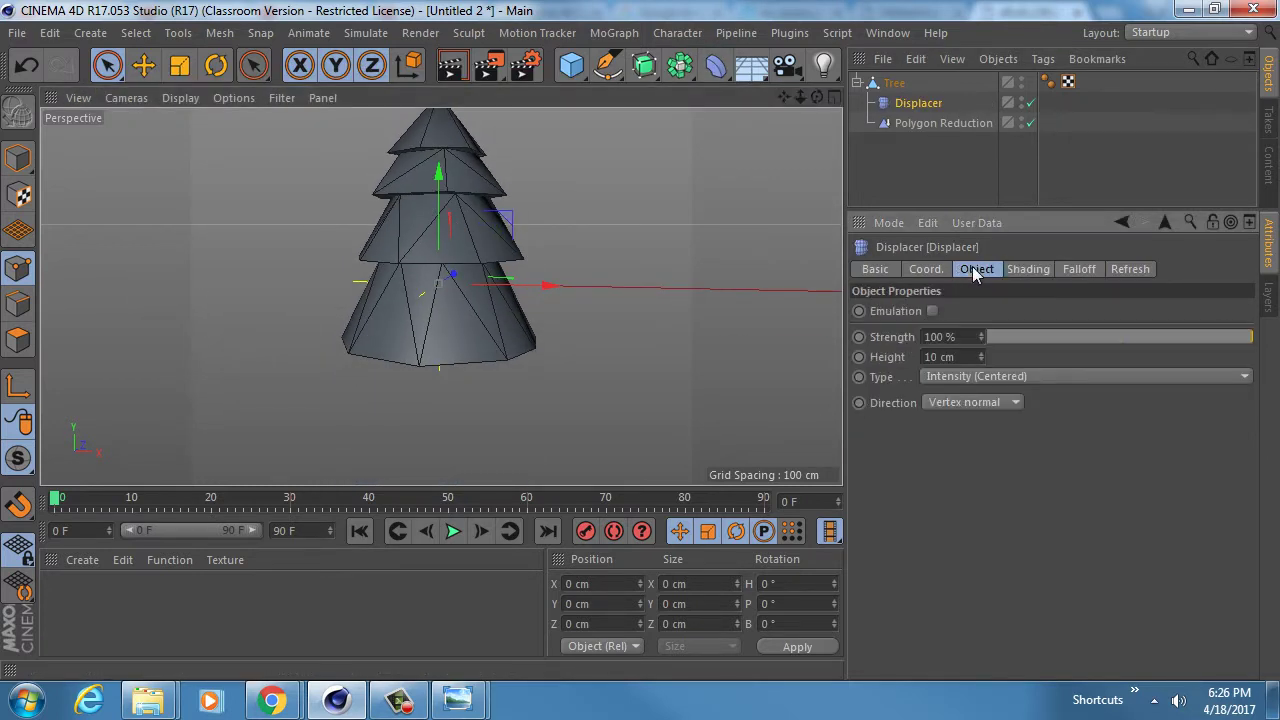
pyautogui.click(1020, 269)
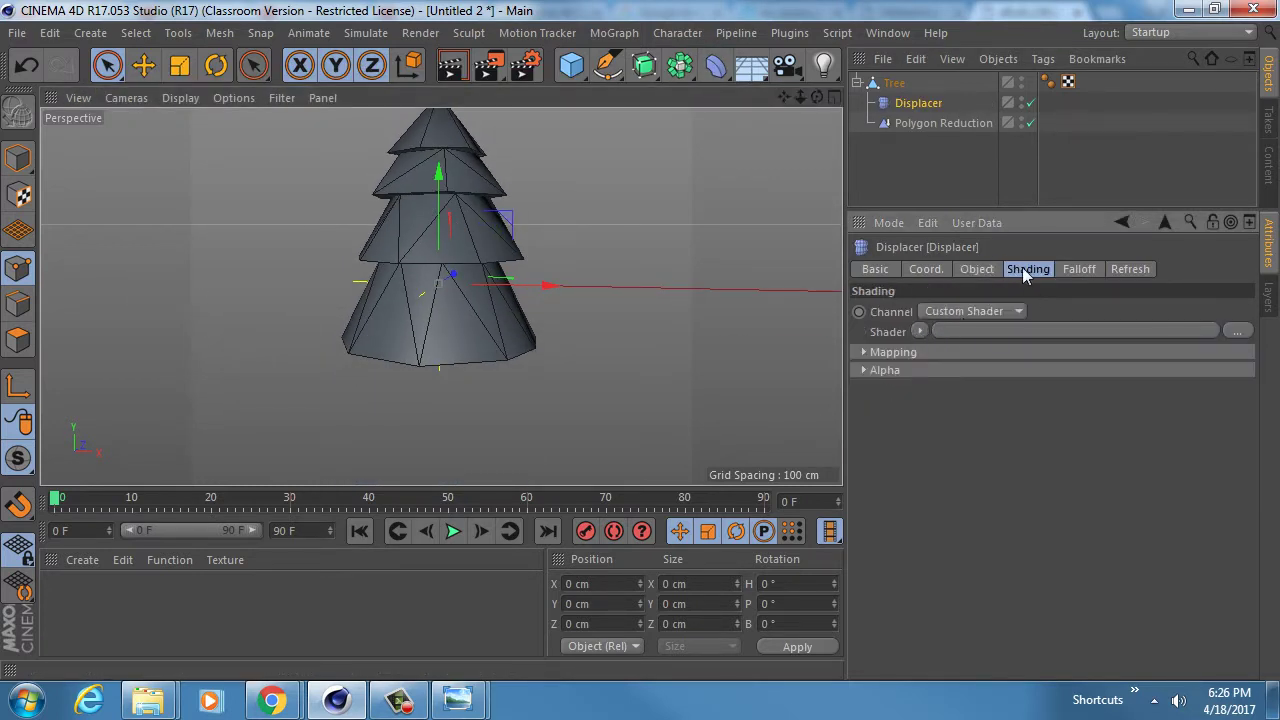
pyautogui.click(919, 331)
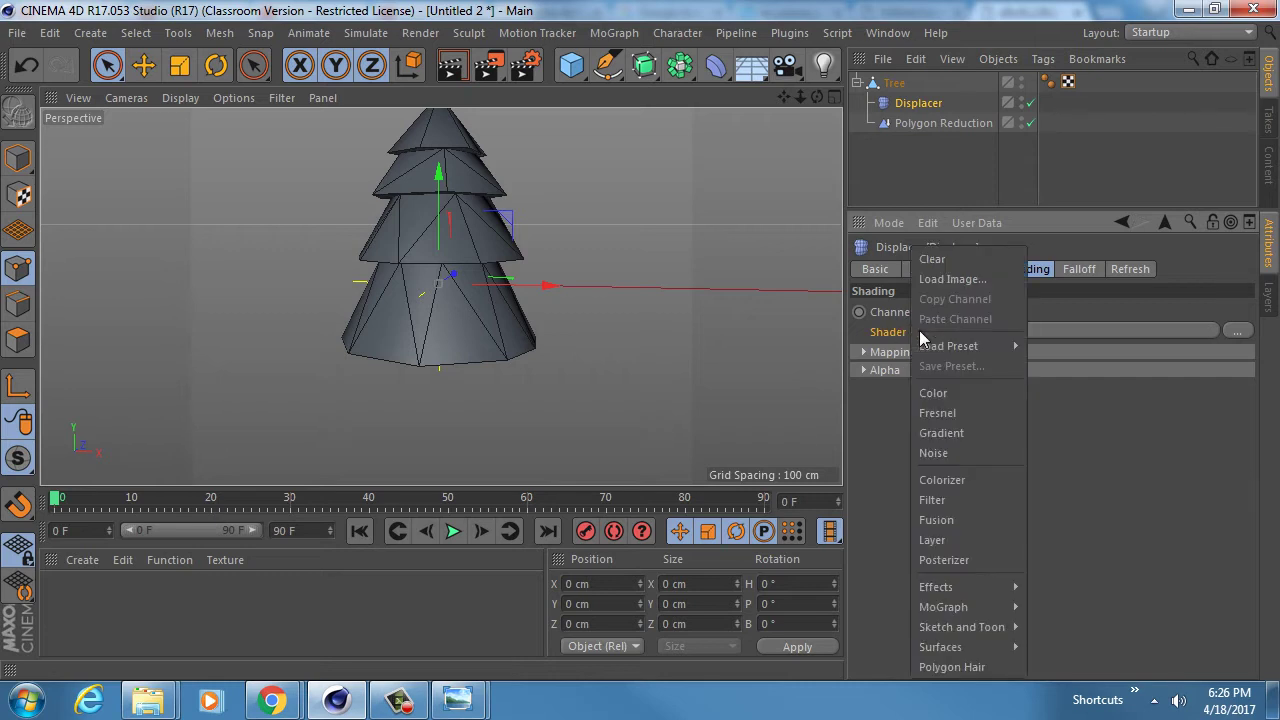
pyautogui.click(978, 449)
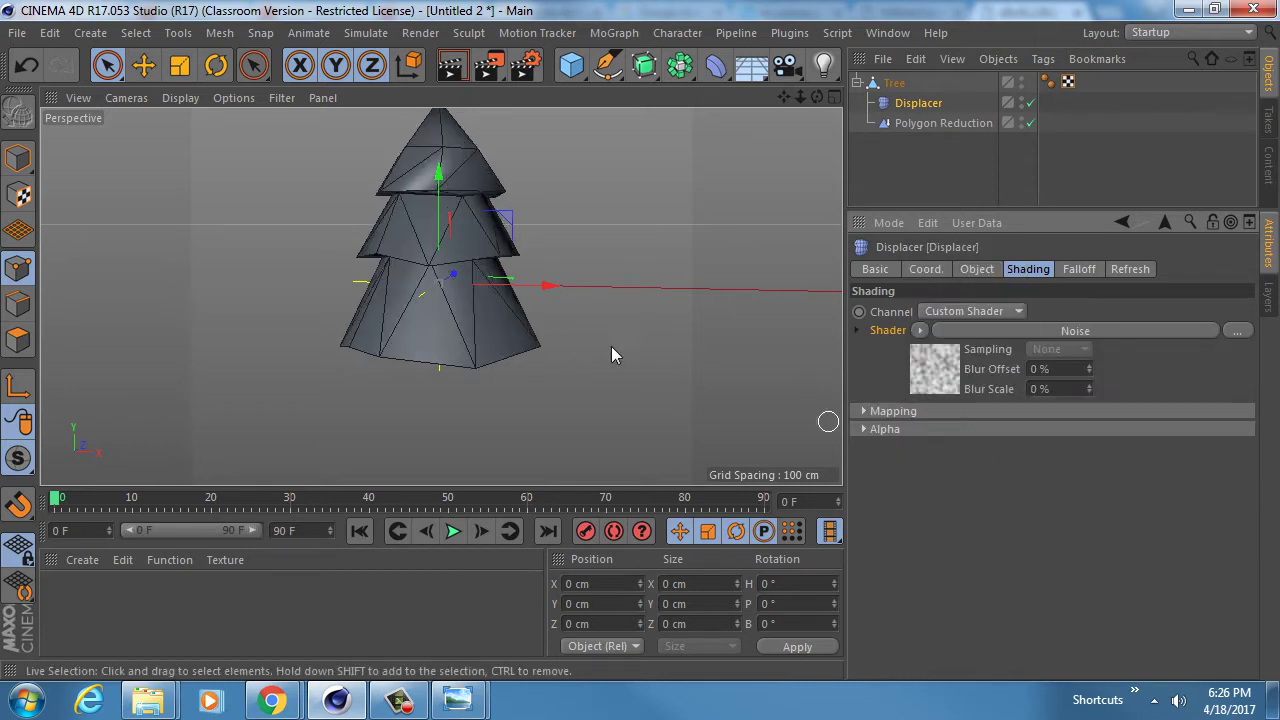
# - Move the Displacer below Polygon Reduction in the Tree hierarchy
pyautogui.keyDown('alt'); pyautogui.moveTo(427, 207); pyautogui.dragTo(440, 291, button='middle'); pyautogui.keyUp('alt')
pyautogui.keyDown('alt'); pyautogui.moveTo(440, 291); pyautogui.dragTo(461, 260); pyautogui.keyUp('alt')
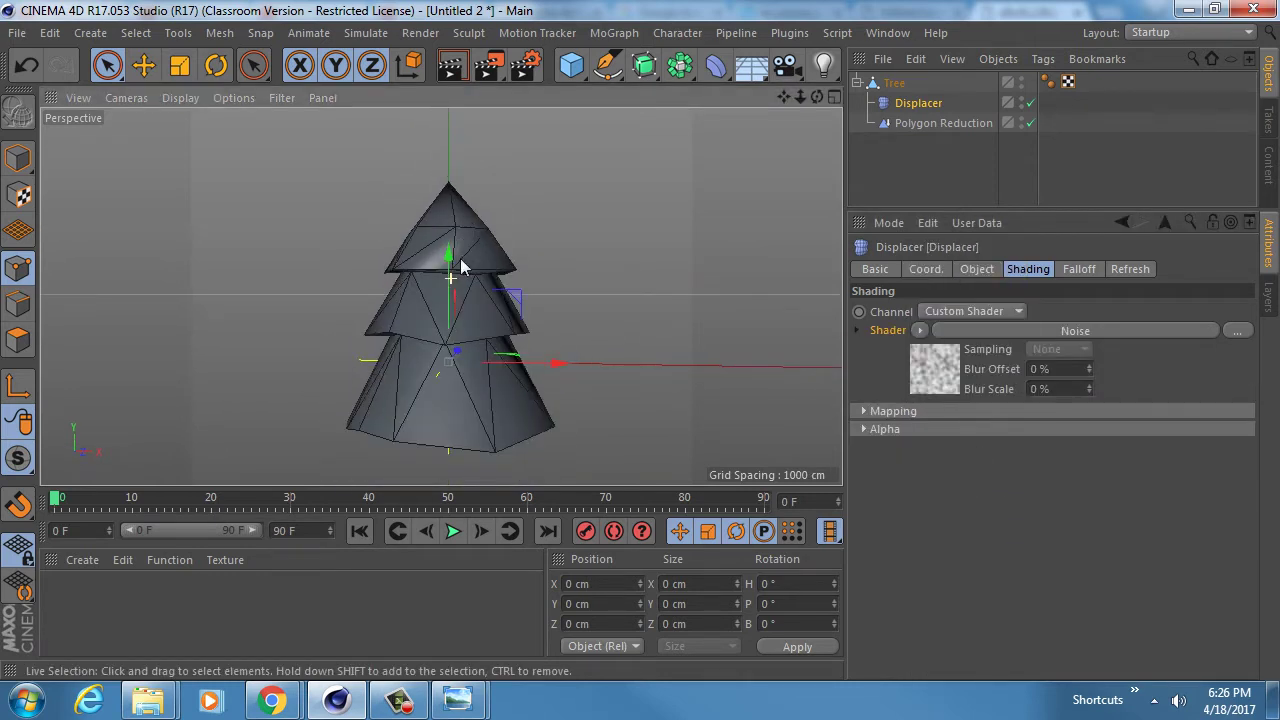
pyautogui.keyDown('alt'); pyautogui.moveTo(438, 288); pyautogui.dragTo(456, 190, button='middle'); pyautogui.keyUp('alt')
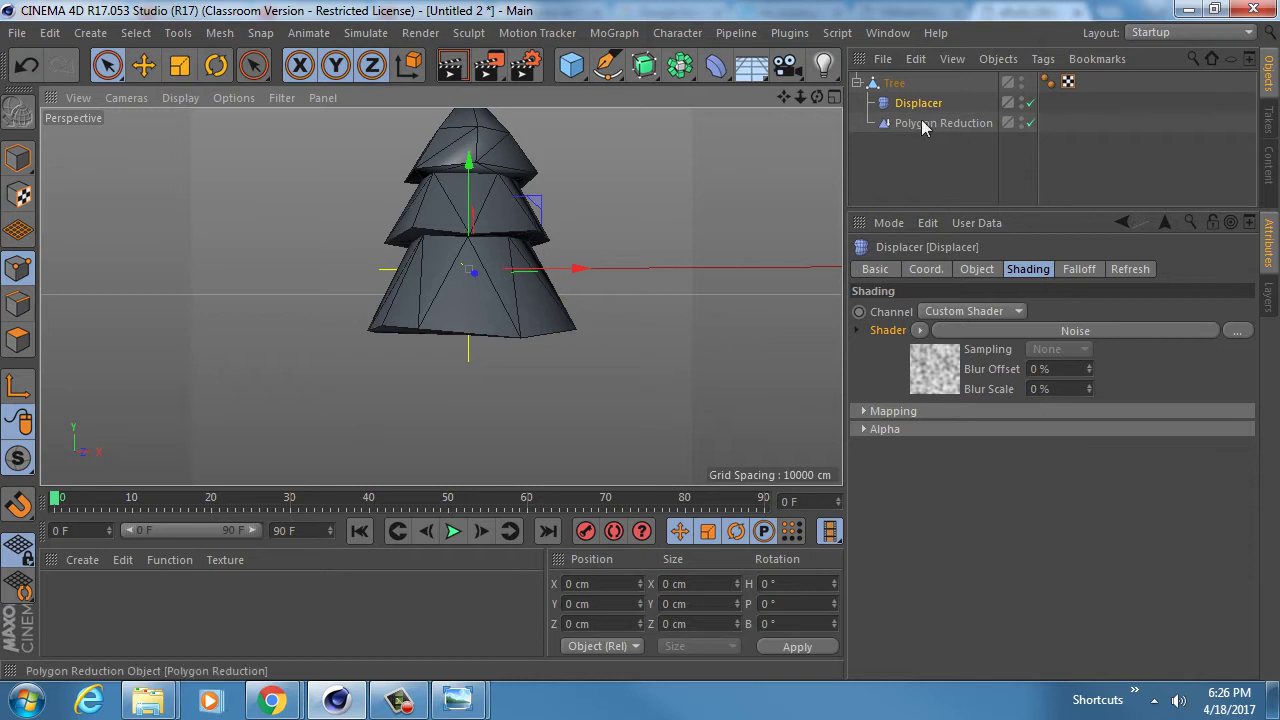
pyautogui.moveTo(925, 104); pyautogui.dragTo(929, 129)
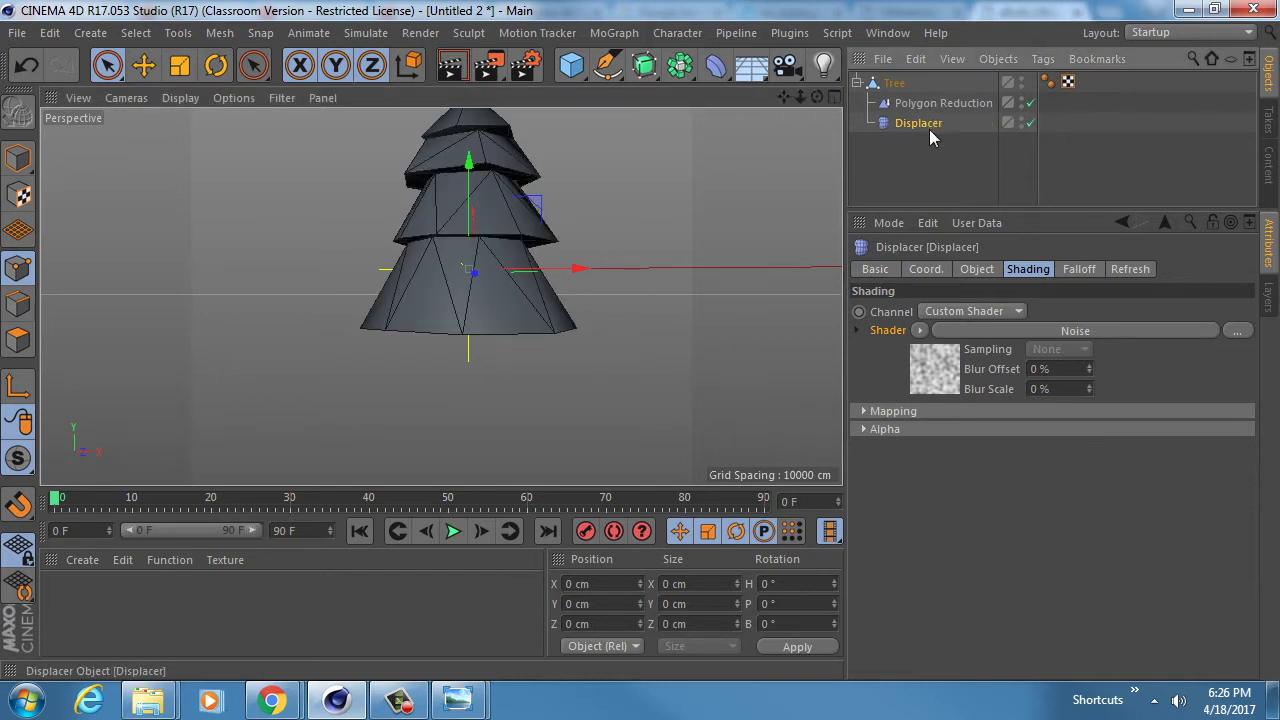
# - Raise the Noise shader seed step by step to 676, then begin renaming Tree
pyautogui.click(928, 364)
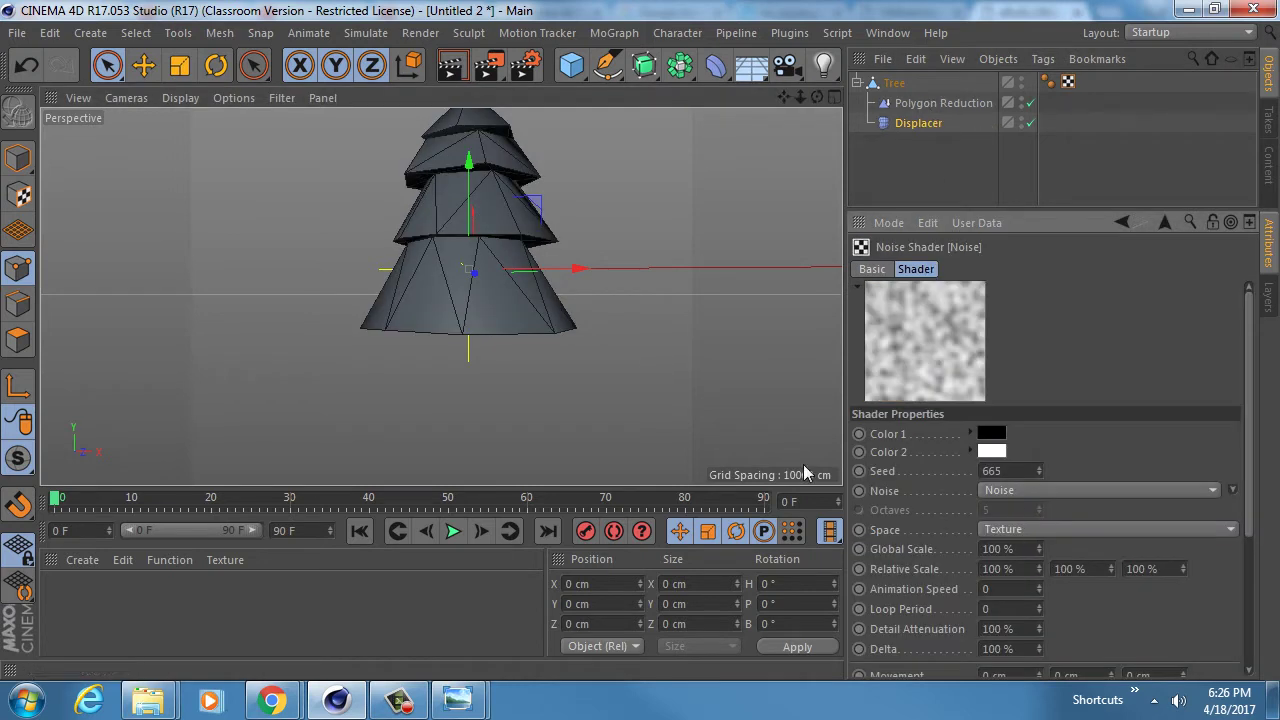
pyautogui.keyDown('alt'); pyautogui.moveTo(400, 177); pyautogui.dragTo(397, 248, button='middle'); pyautogui.keyUp('alt')
pyautogui.keyDown('alt'); pyautogui.moveTo(456, 289); pyautogui.dragTo(507, 327); pyautogui.keyUp('alt')
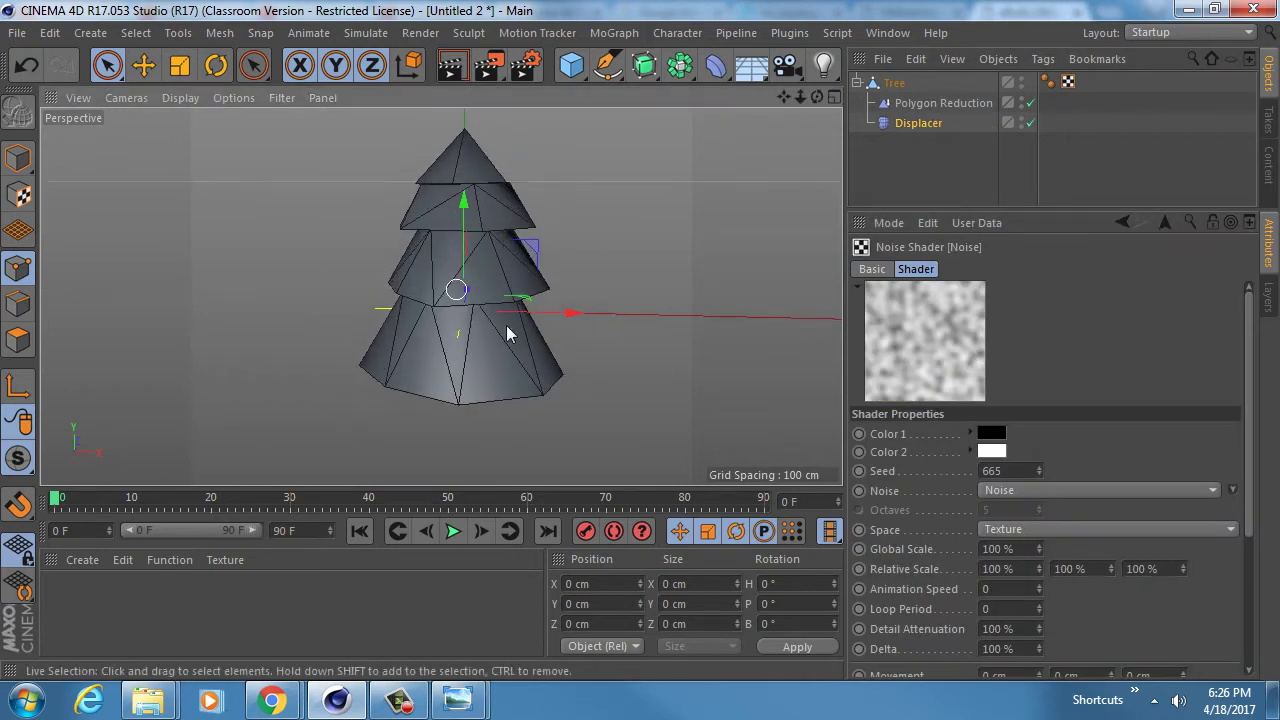
pyautogui.click(1040, 466)
pyautogui.click(1040, 466)
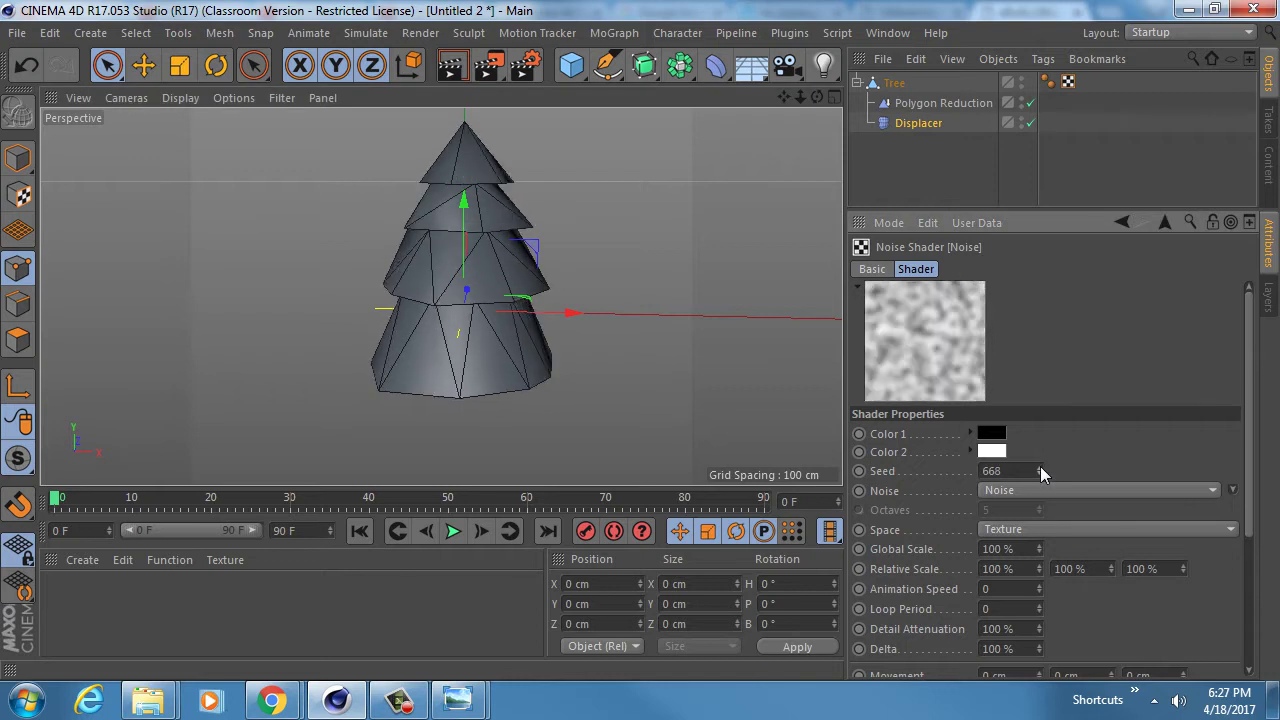
pyautogui.click(1040, 466)
pyautogui.click(1040, 466)
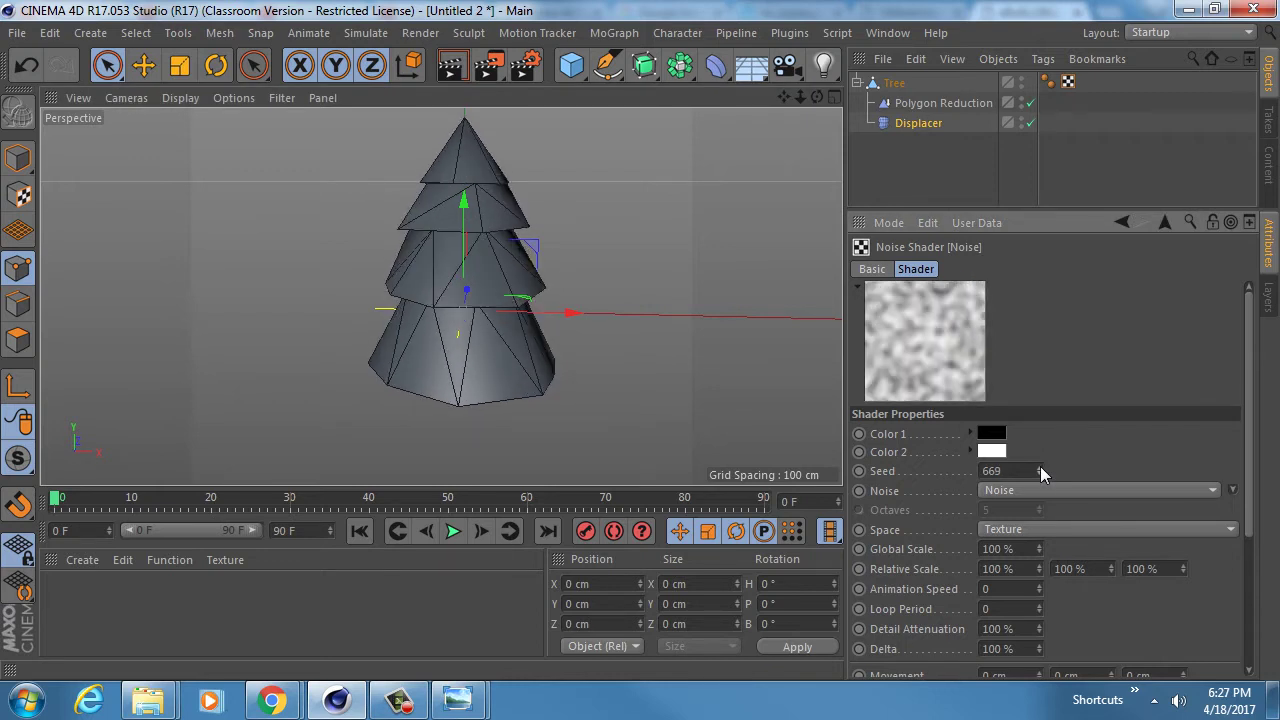
pyautogui.click(1040, 466)
pyautogui.click(1040, 466)
pyautogui.click(1040, 466)
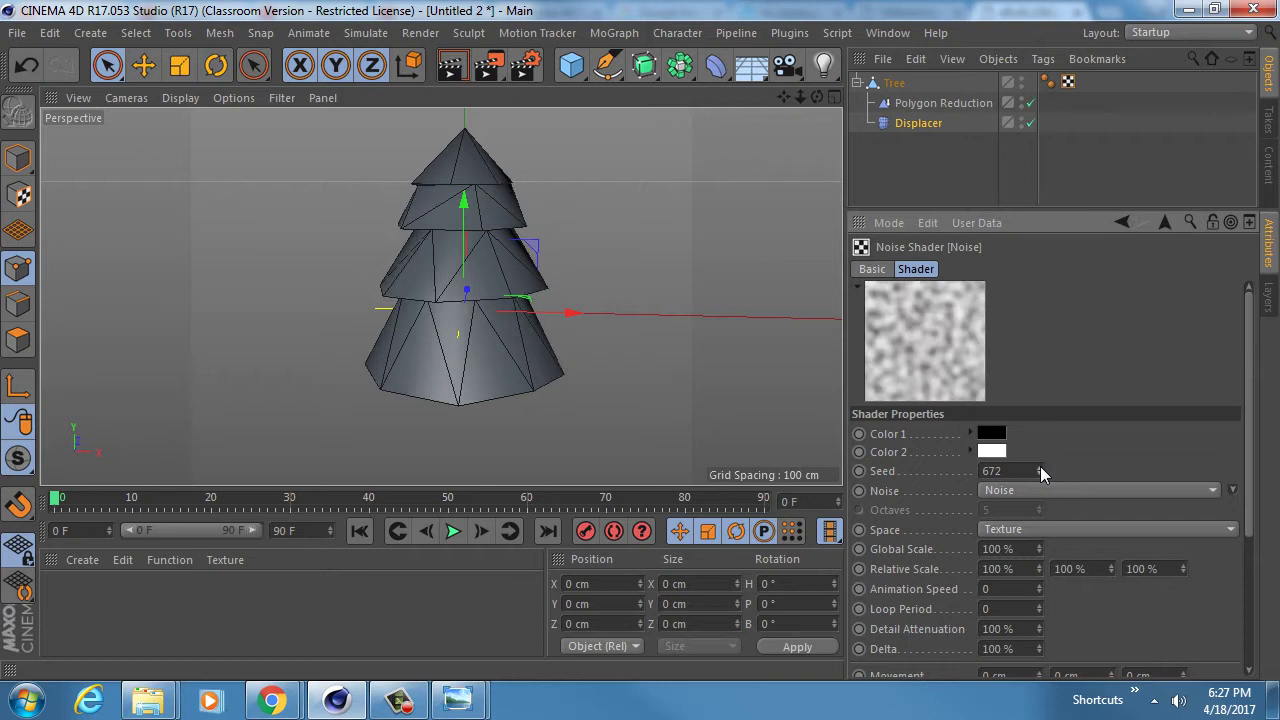
pyautogui.click(1040, 466)
pyautogui.click(1040, 466)
pyautogui.click(1040, 466)
pyautogui.click(1040, 466)
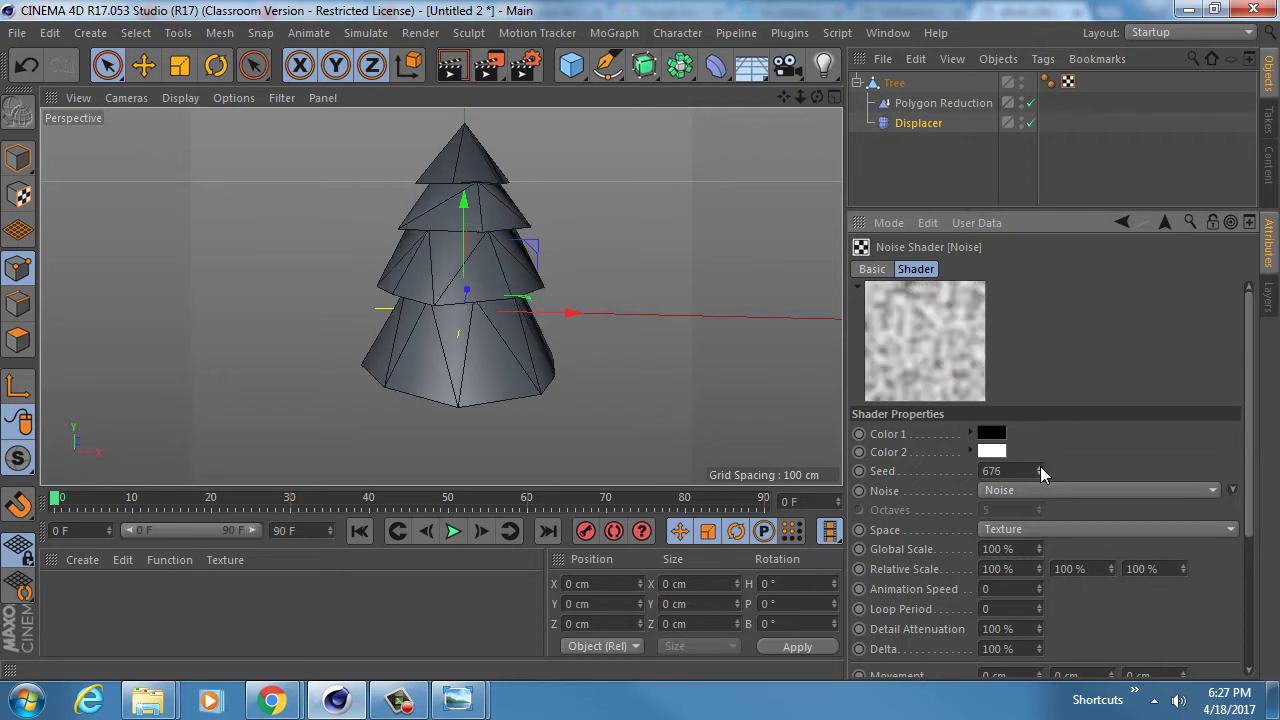
pyautogui.keyDown('alt'); pyautogui.moveTo(429, 337); pyautogui.dragTo(480, 197); pyautogui.keyUp('alt')
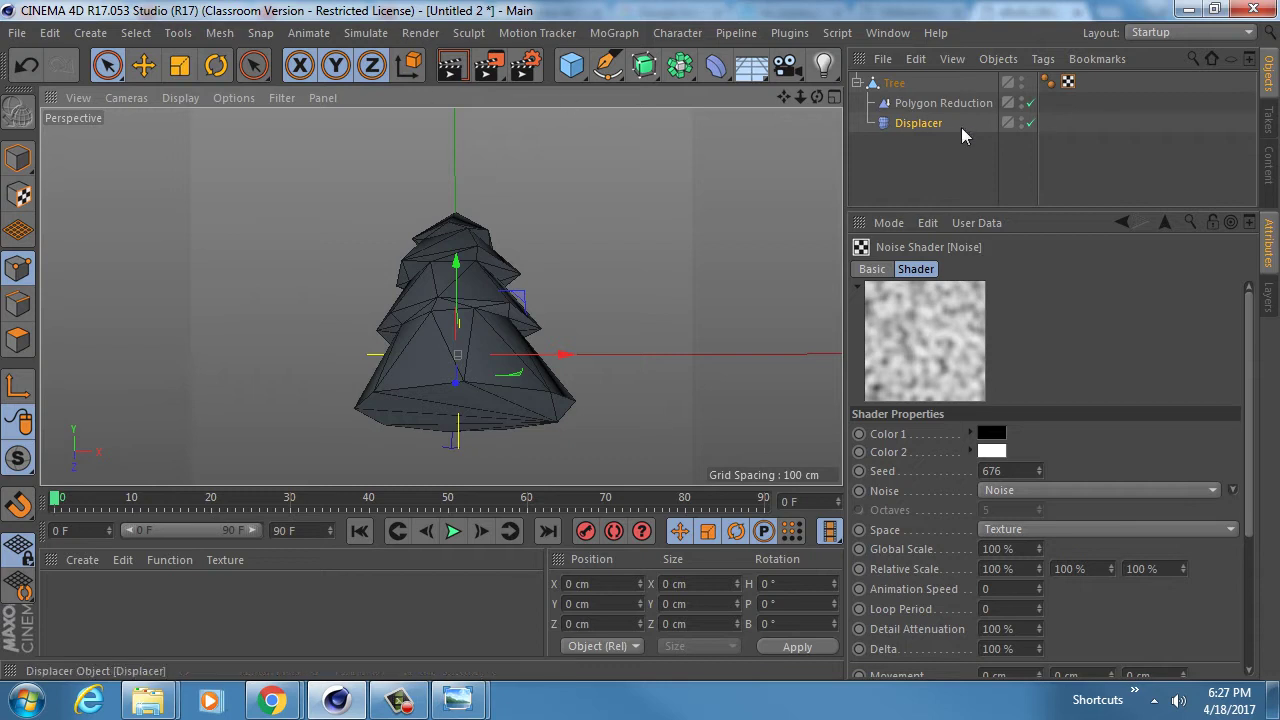
pyautogui.click(895, 84)
pyautogui.doubleClick(898, 83)
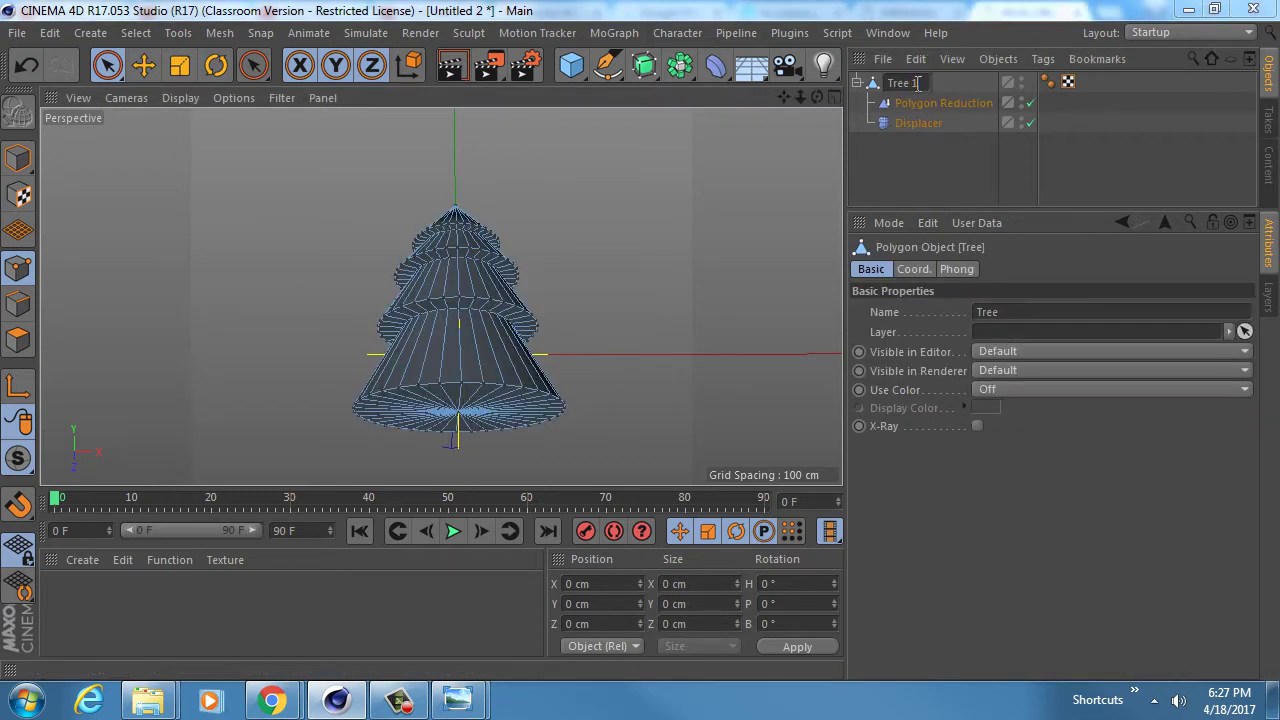
# - Rename the tree to Tree 1, duplicate it as Tree 2, and hide Tree 1
pyautogui.write('1')
pyautogui.press('Return')
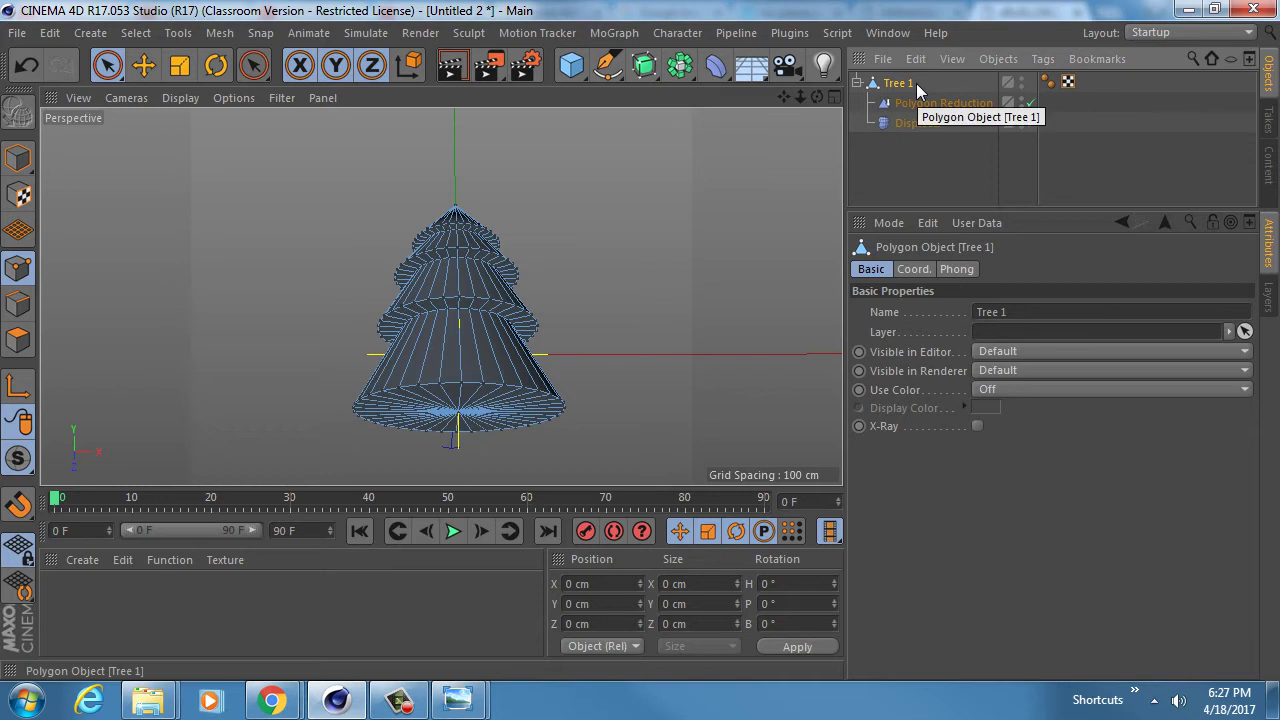
pyautogui.click(857, 84)
pyautogui.keyDown('ctrl'); pyautogui.moveTo(895, 83); pyautogui.dragTo(896, 108); pyautogui.keyUp('ctrl')
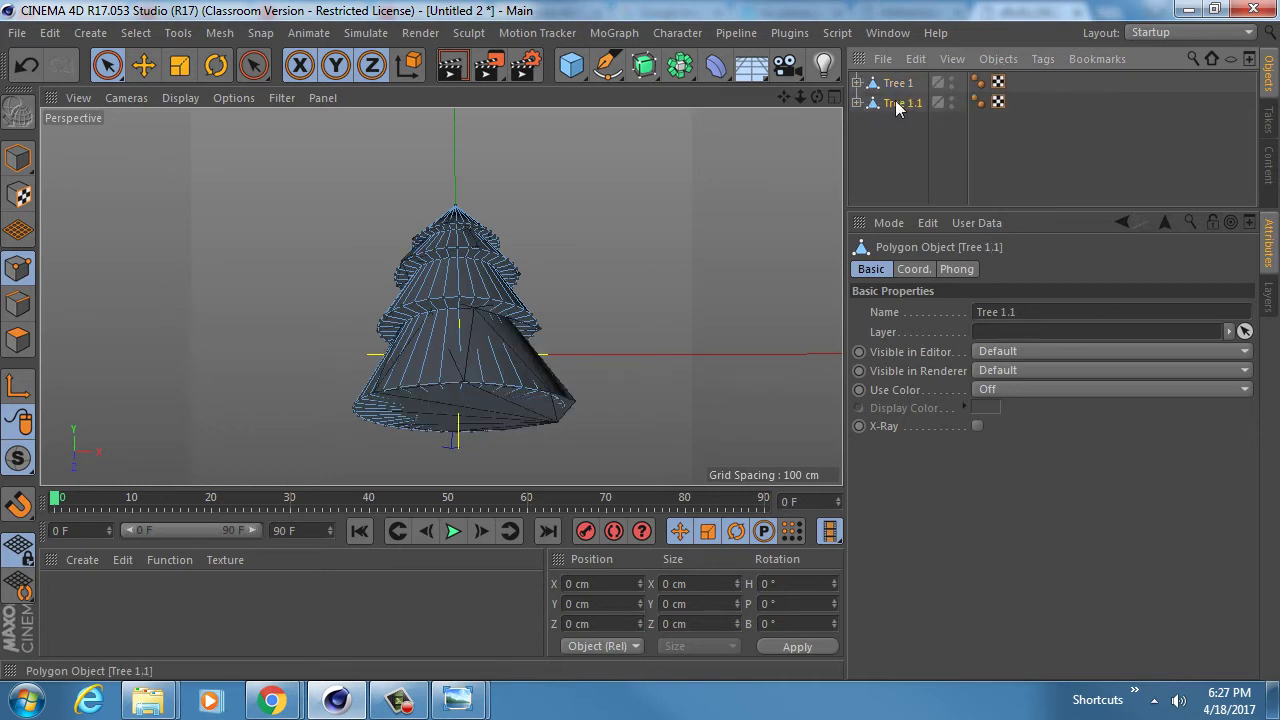
pyautogui.click(951, 82)
pyautogui.click(951, 82)
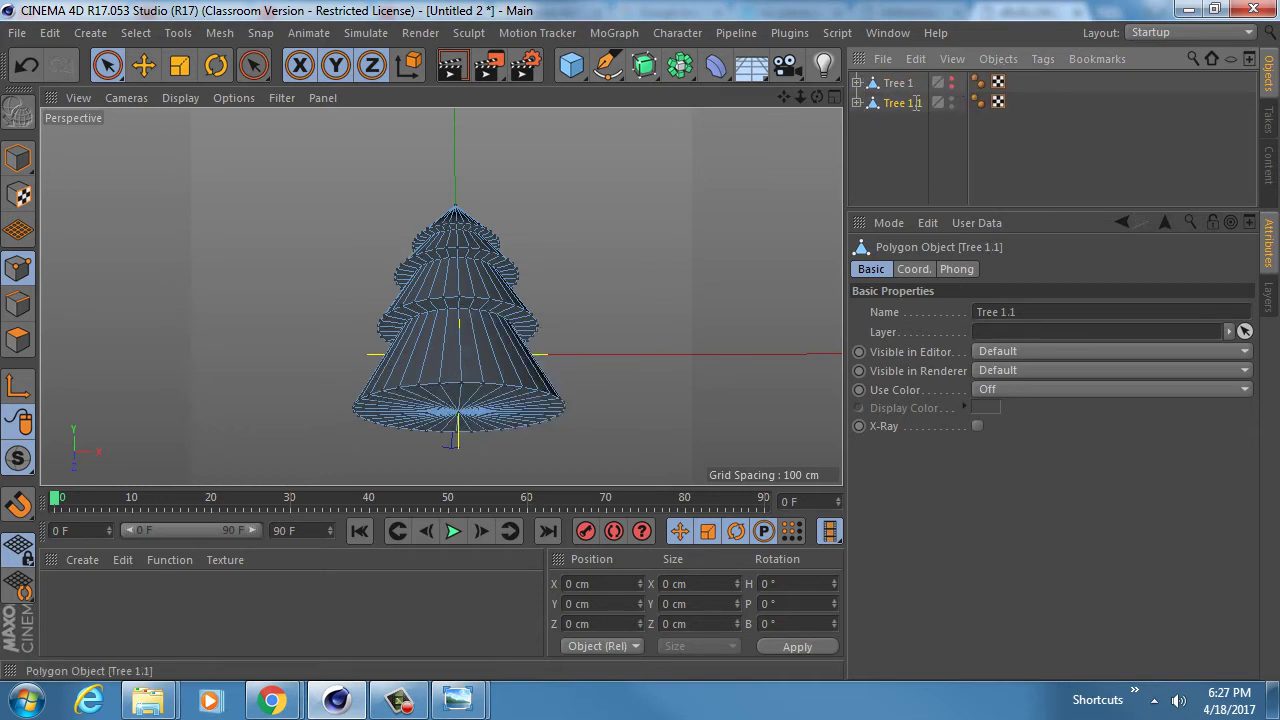
pyautogui.doubleClick(905, 103)
pyautogui.press('Right')
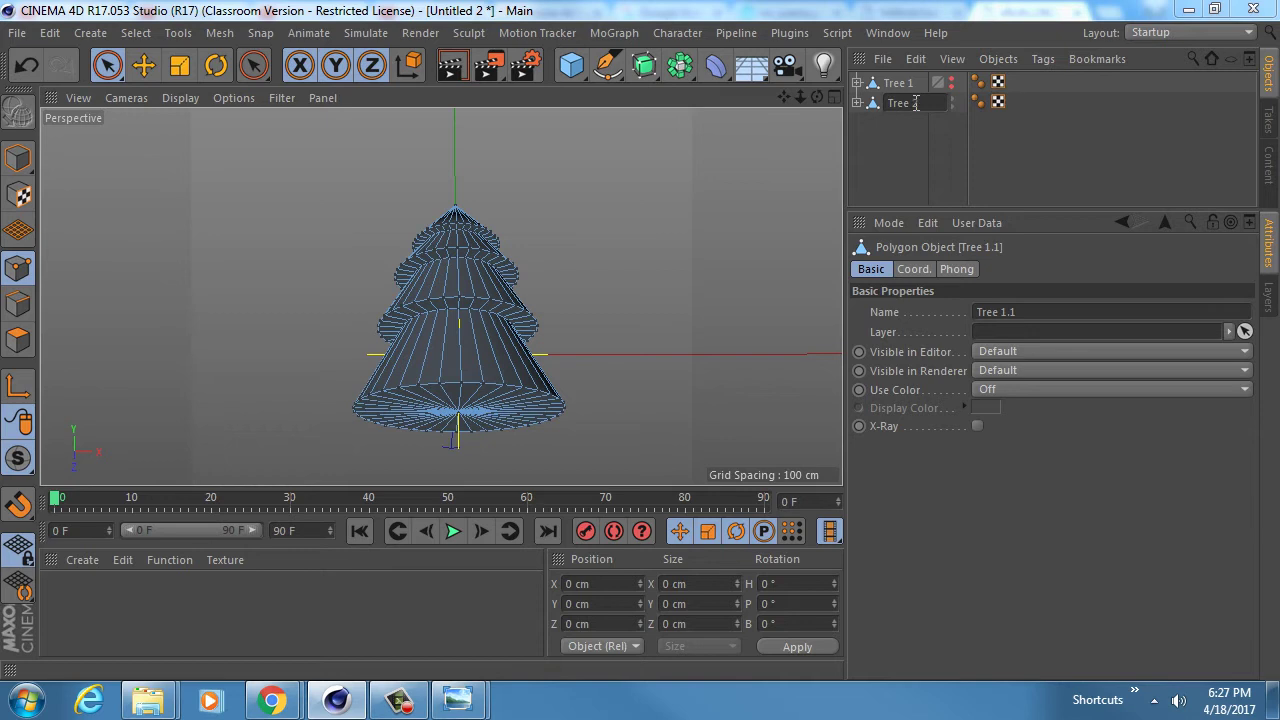
pyautogui.write('2')
pyautogui.press('Return')
# - Raise Tree 2's Displacer height to 18 cm
pyautogui.click(857, 103)
pyautogui.click(918, 143)
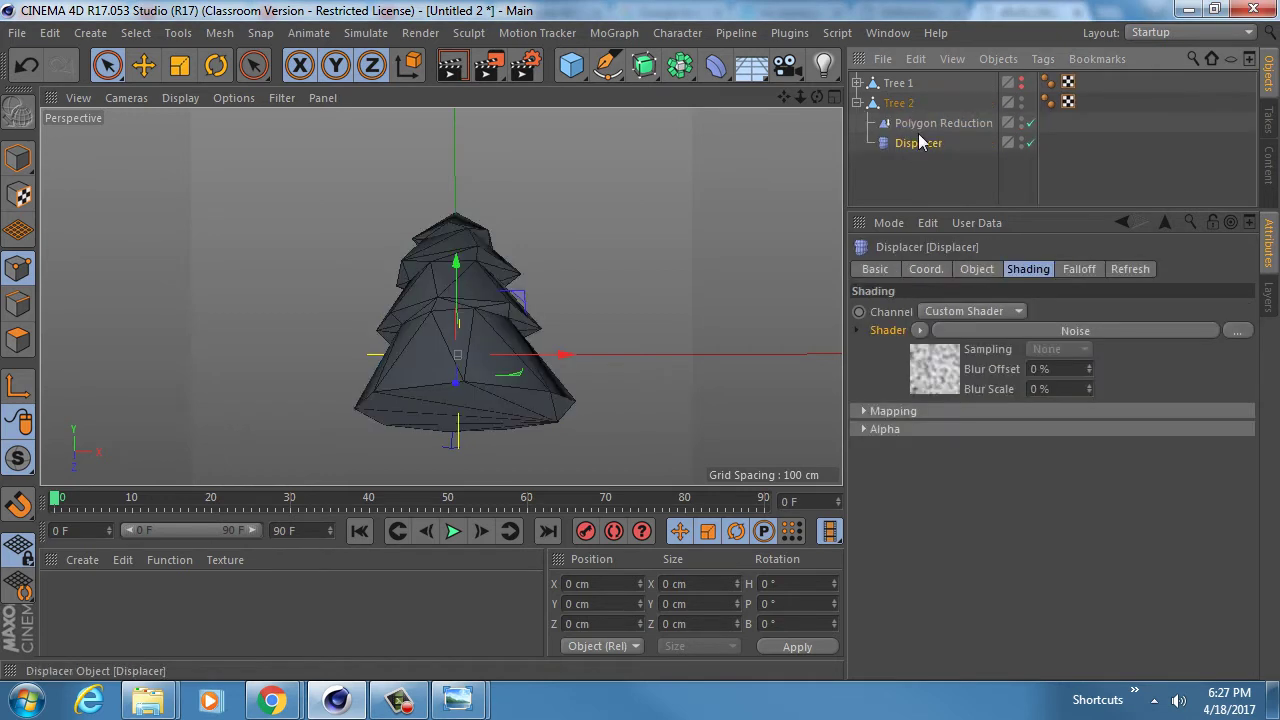
pyautogui.click(980, 330)
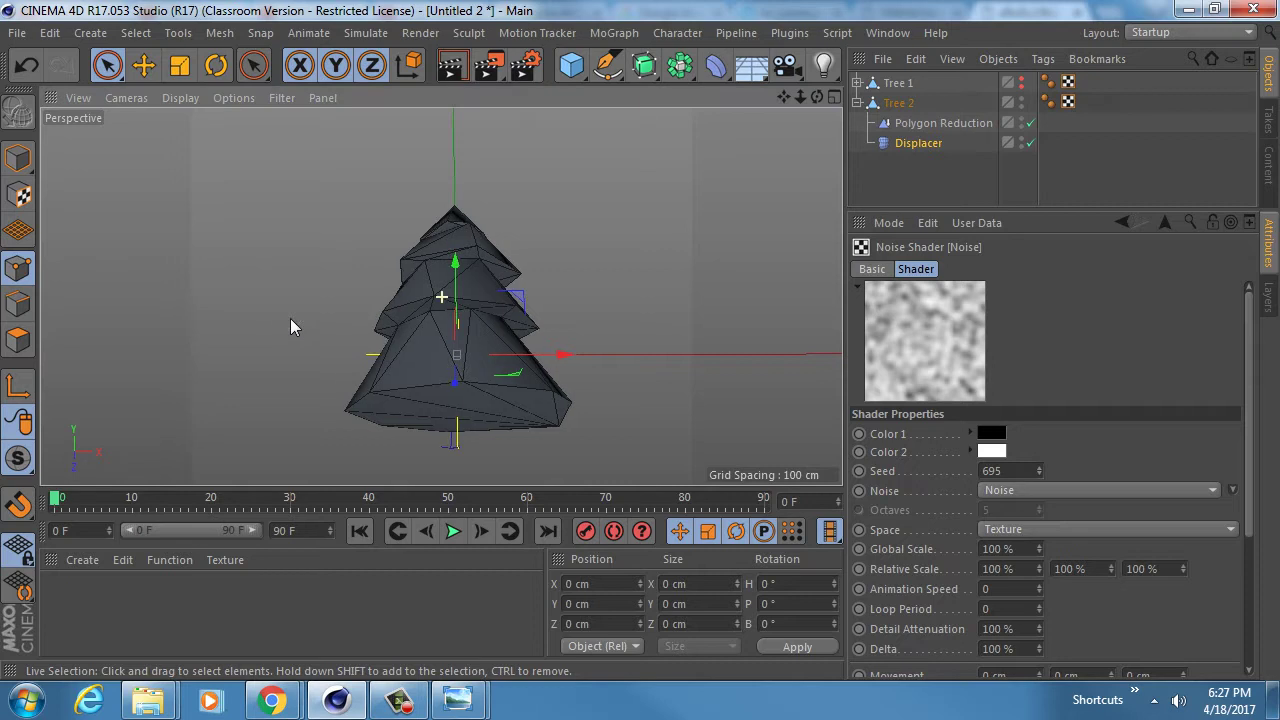
pyautogui.keyDown('alt'); pyautogui.moveTo(289, 323); pyautogui.dragTo(402, 318); pyautogui.keyUp('alt')
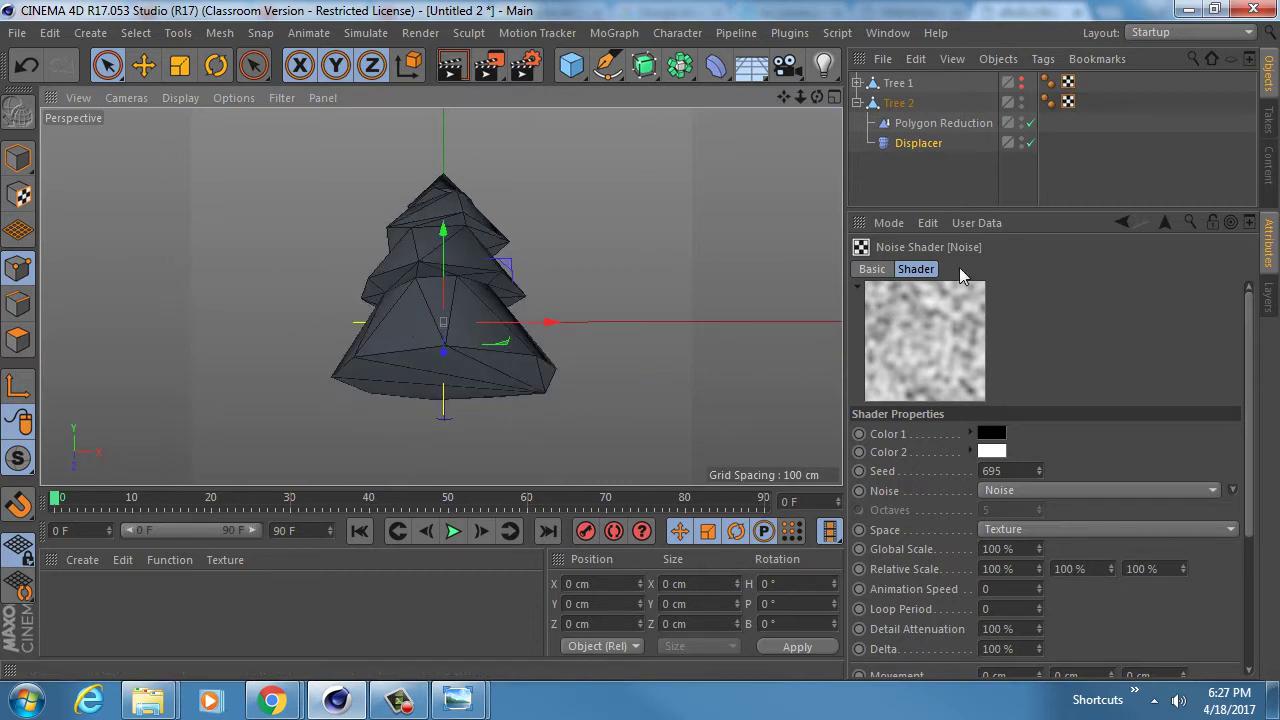
pyautogui.click(928, 146)
pyautogui.click(969, 269)
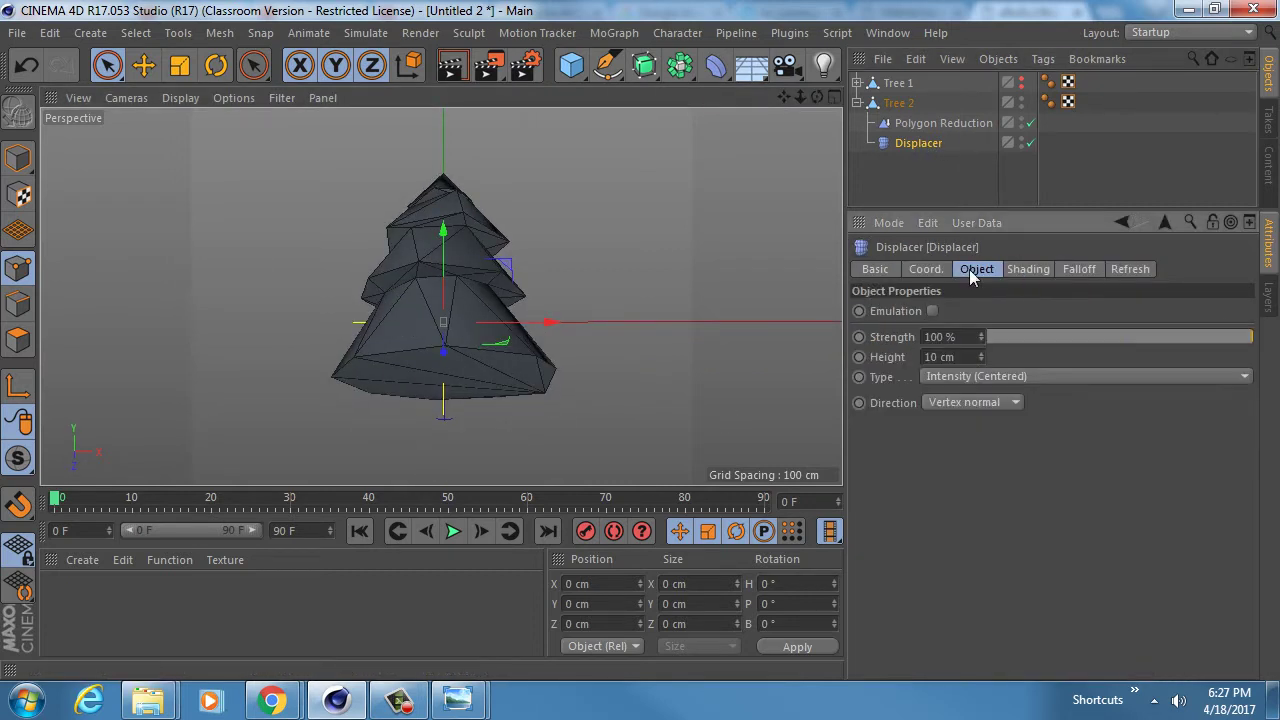
pyautogui.moveTo(983, 360)
pyautogui.mouseDown()
pyautogui.moveTo(983, 346)
pyautogui.moveTo(986, 357)
pyautogui.mouseUp()
# - Set Tree 2's Polygon Reduction strength to 88%
pyautogui.click(935, 123)
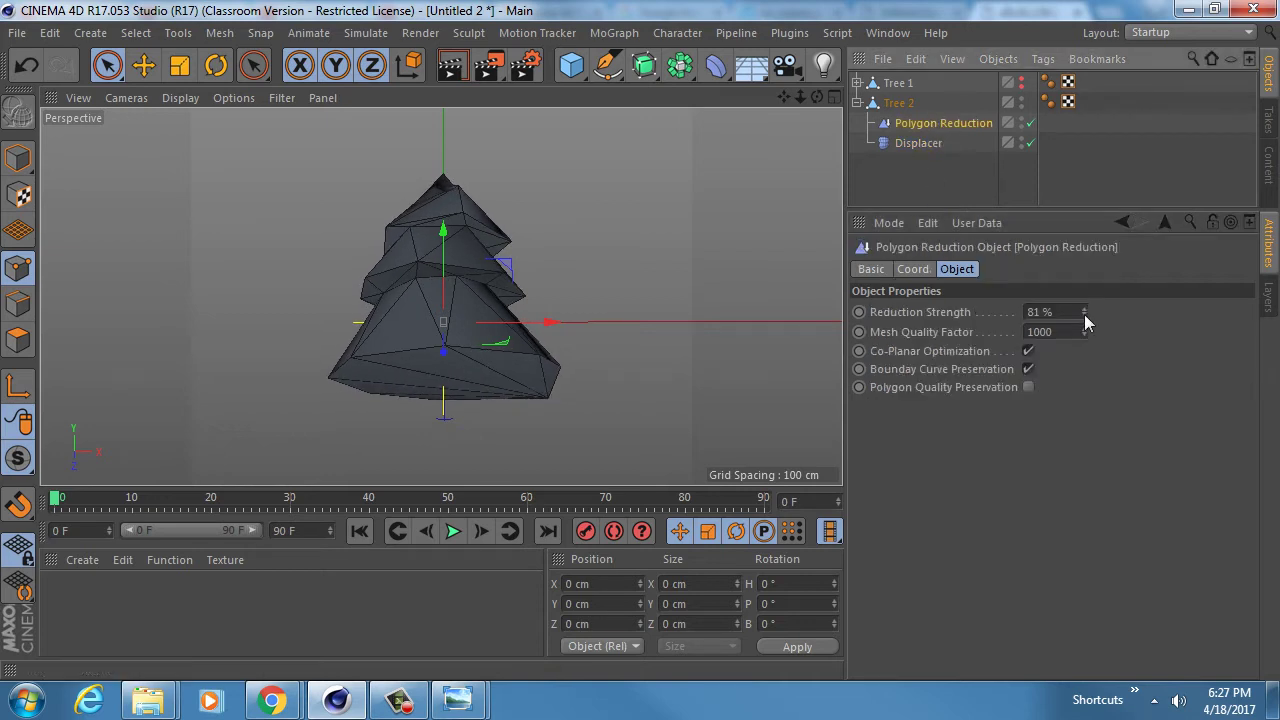
pyautogui.moveTo(1085, 310); pyautogui.dragTo(1085, 316)
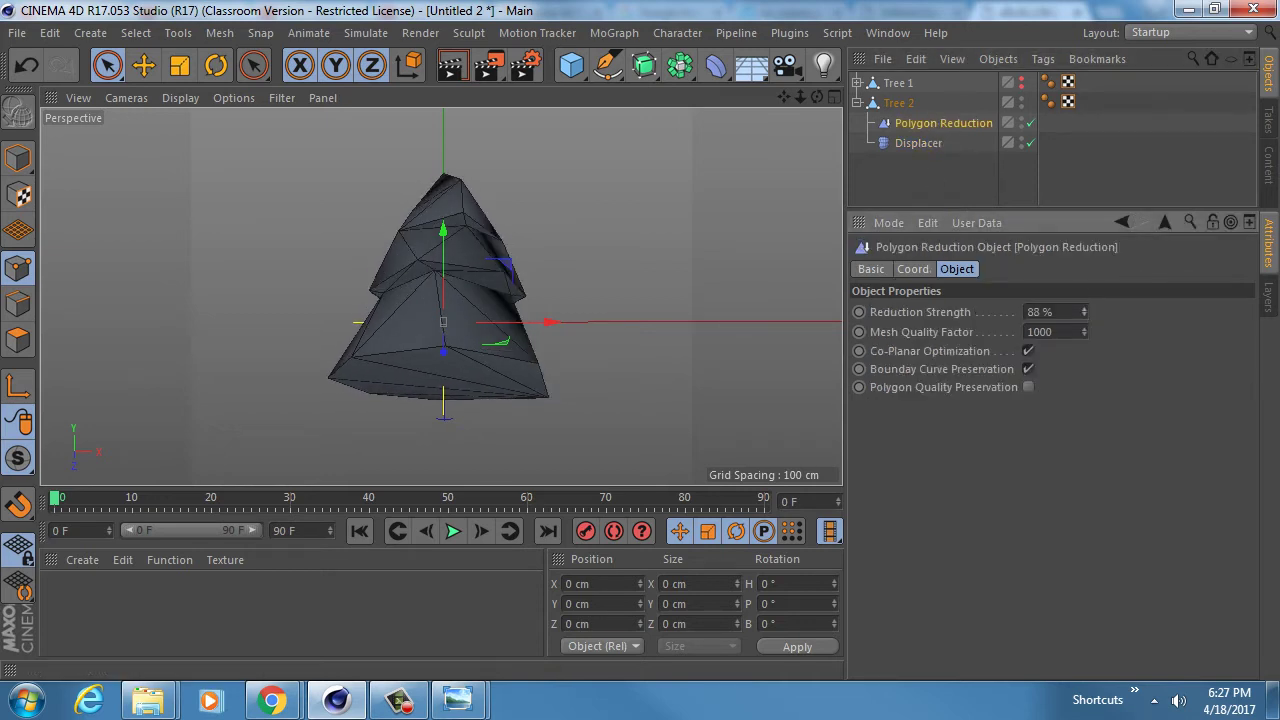
pyautogui.keyDown('alt'); pyautogui.moveTo(417, 268); pyautogui.dragTo(440, 341); pyautogui.keyUp('alt')
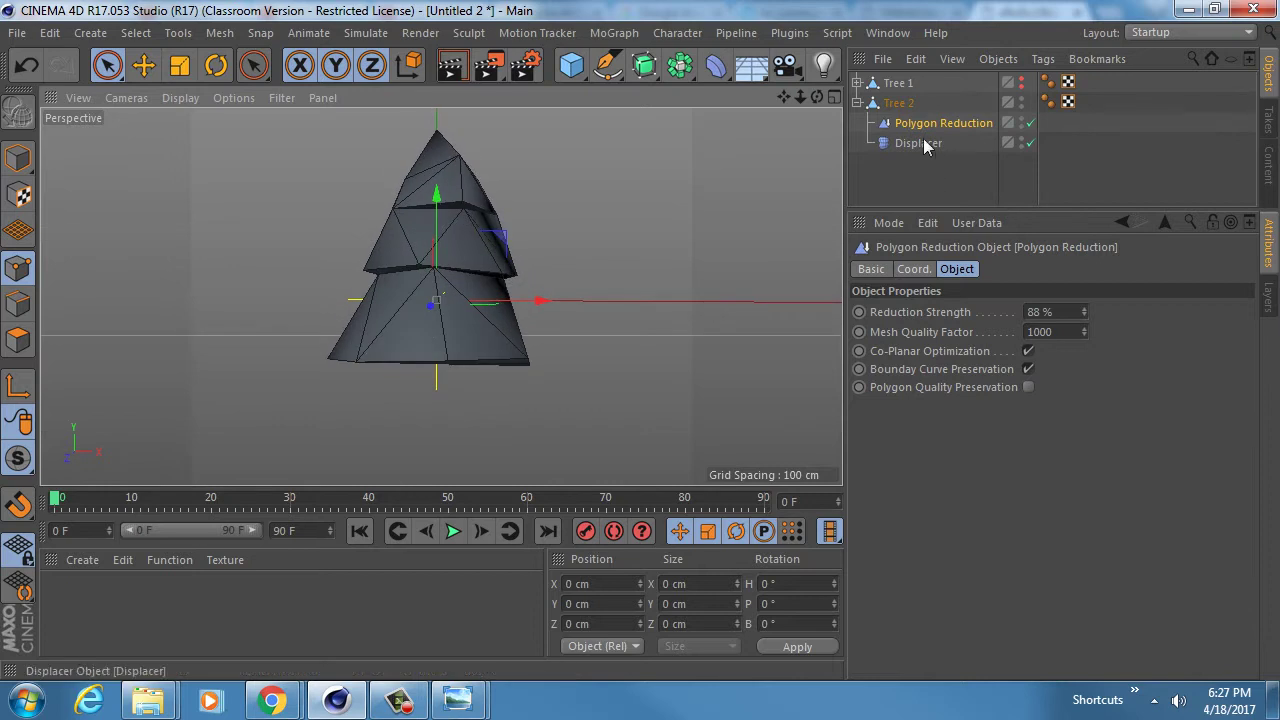
pyautogui.click(890, 103)
pyautogui.click(858, 103)
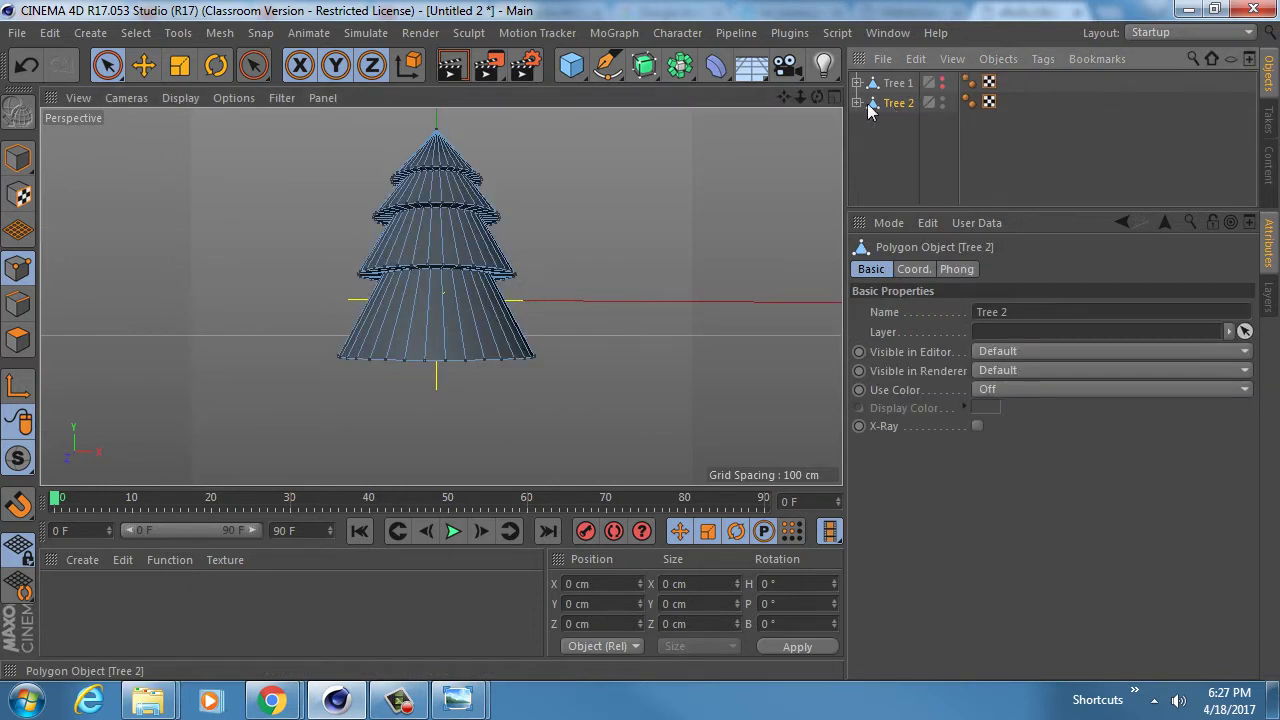
# - Duplicate Tree 2, rename the copy Tree 3, and hide Tree 2 in viewport and render
pyautogui.keyDown('ctrl'); pyautogui.moveTo(899, 107); pyautogui.dragTo(899, 123); pyautogui.keyUp('ctrl')
pyautogui.doubleClick(905, 124)
pyautogui.keyDown('alt'); pyautogui.click(951, 101); pyautogui.keyUp('alt')
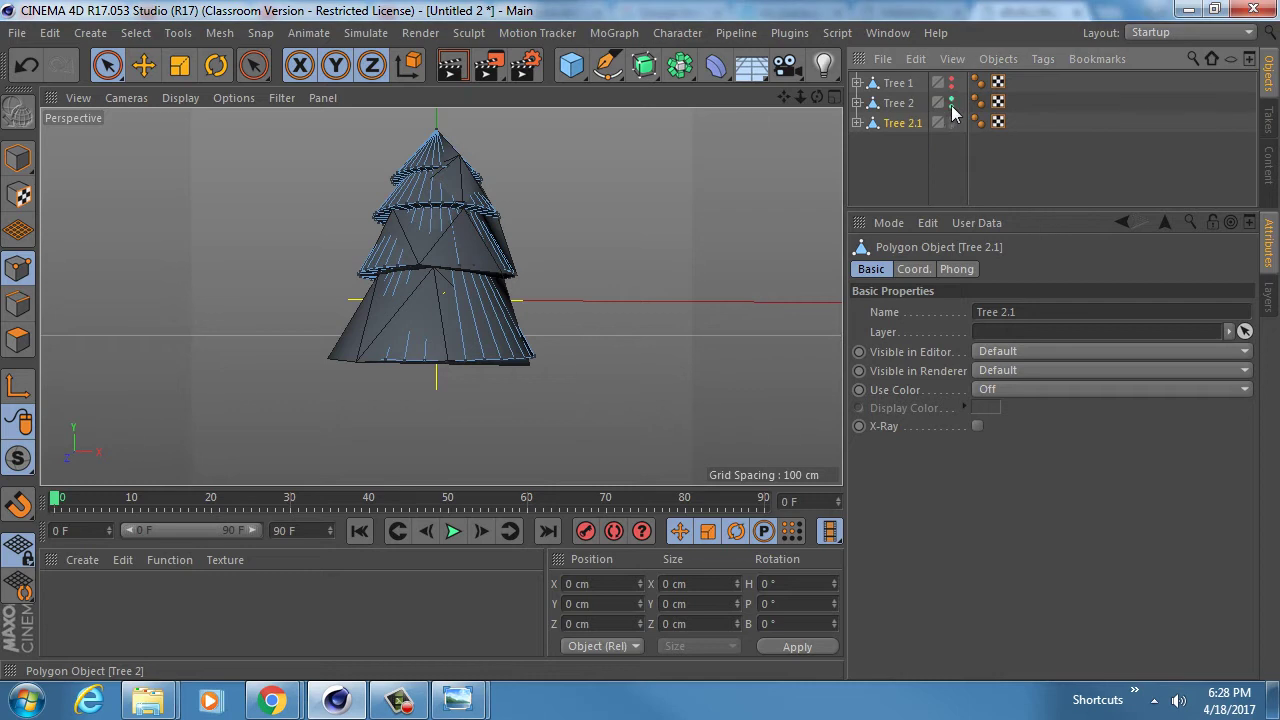
pyautogui.keyDown('alt'); pyautogui.click(951, 105); pyautogui.keyUp('alt')
pyautogui.doubleClick(914, 122)
pyautogui.press('Right')
pyautogui.press('BackSpace')
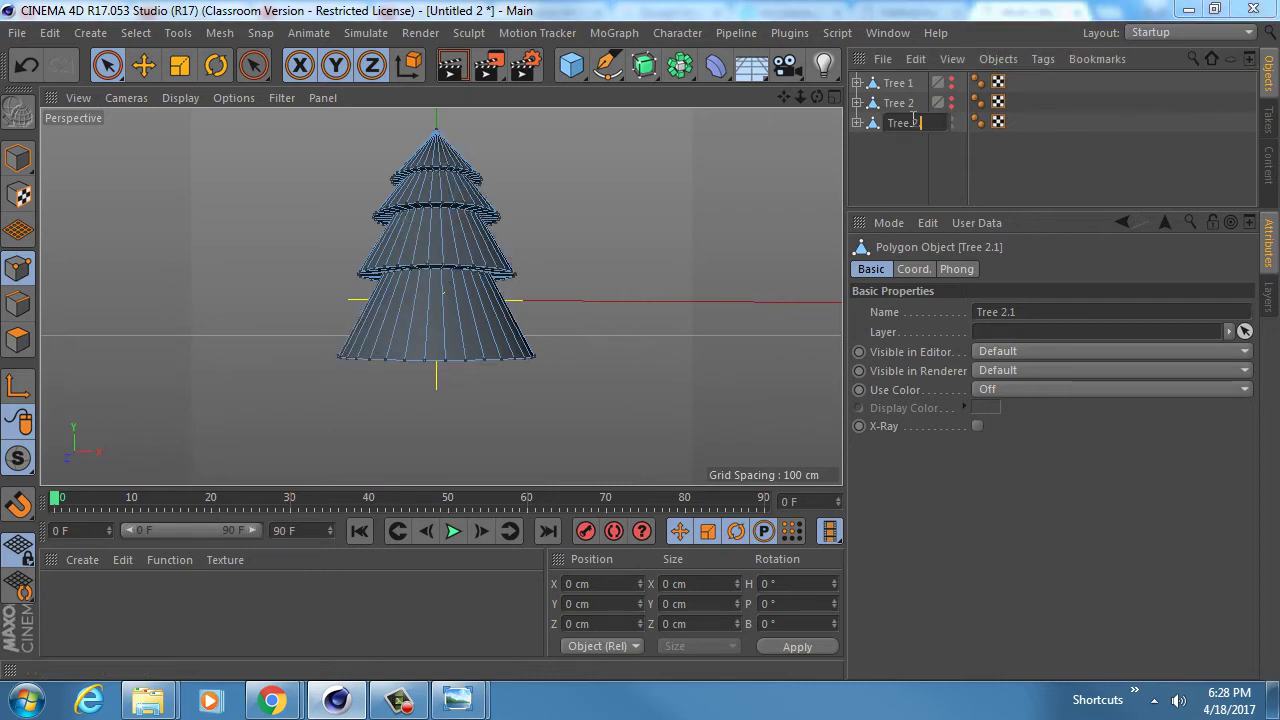
pyautogui.write('3')
pyautogui.press('Return')
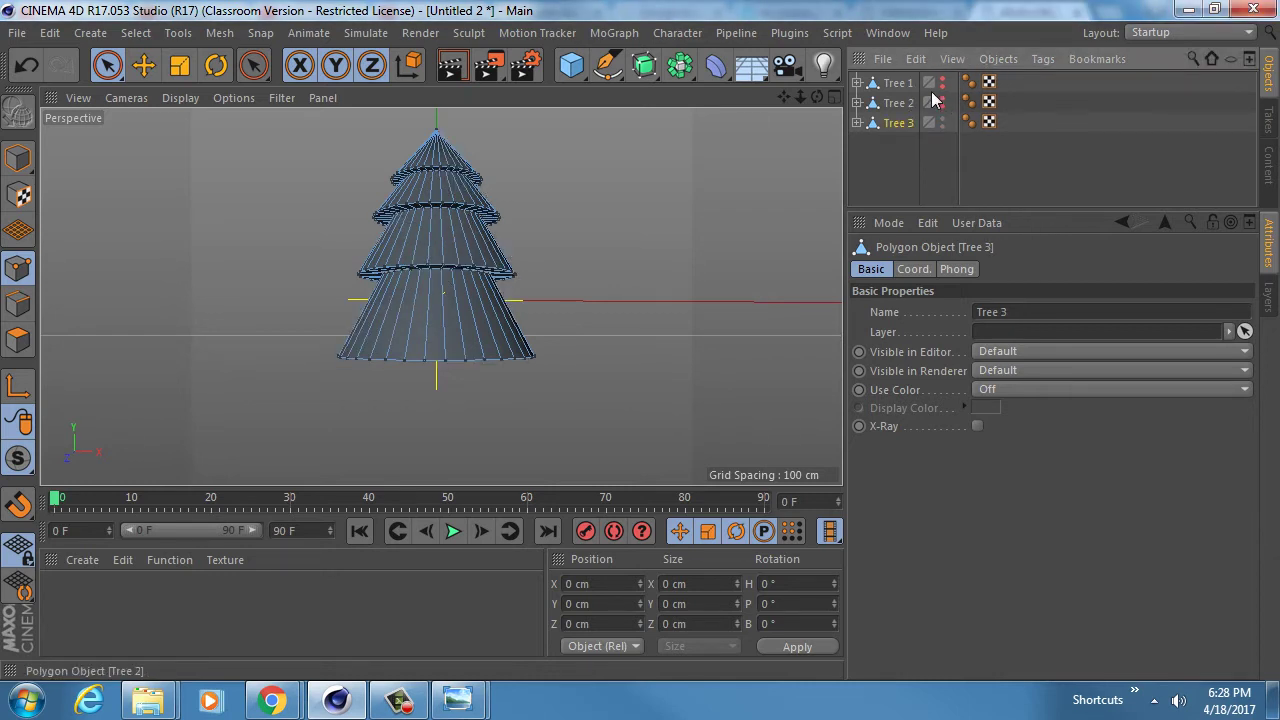
# - Give Tree 3's Displacer a 14 cm height and noise seed 748
pyautogui.click(857, 122)
pyautogui.click(912, 163)
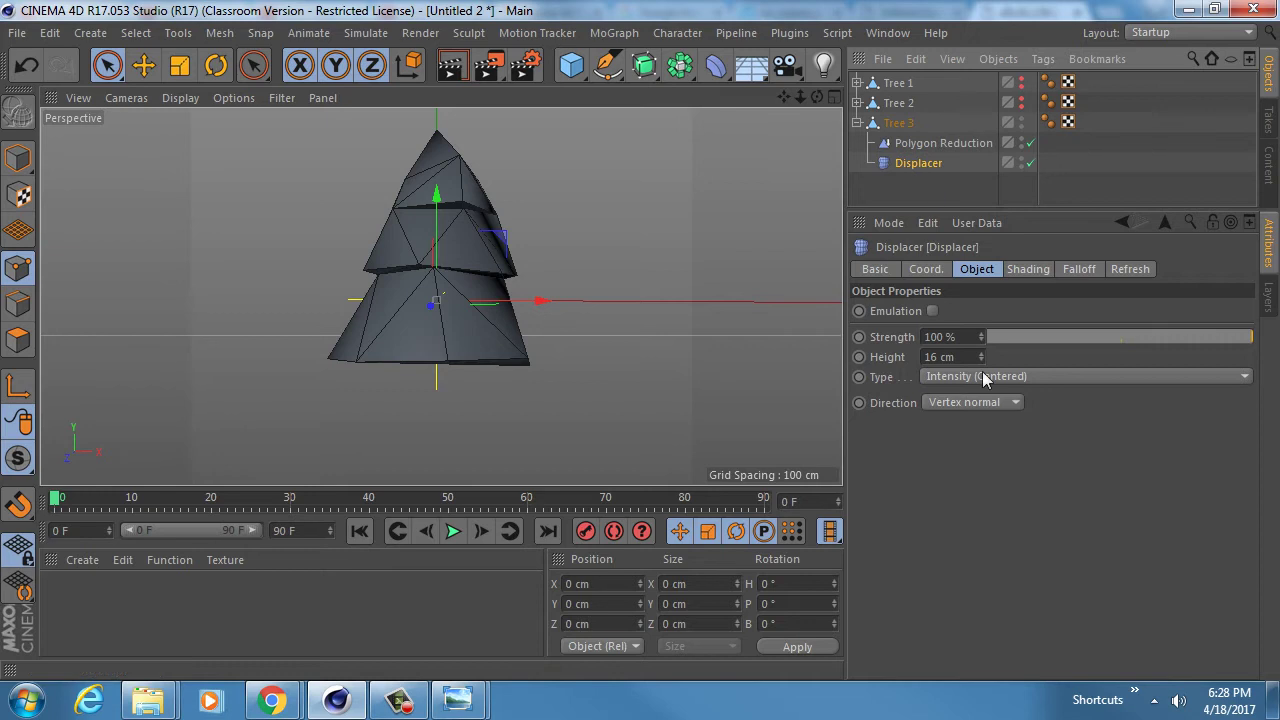
pyautogui.moveTo(983, 361); pyautogui.dragTo(983, 368)
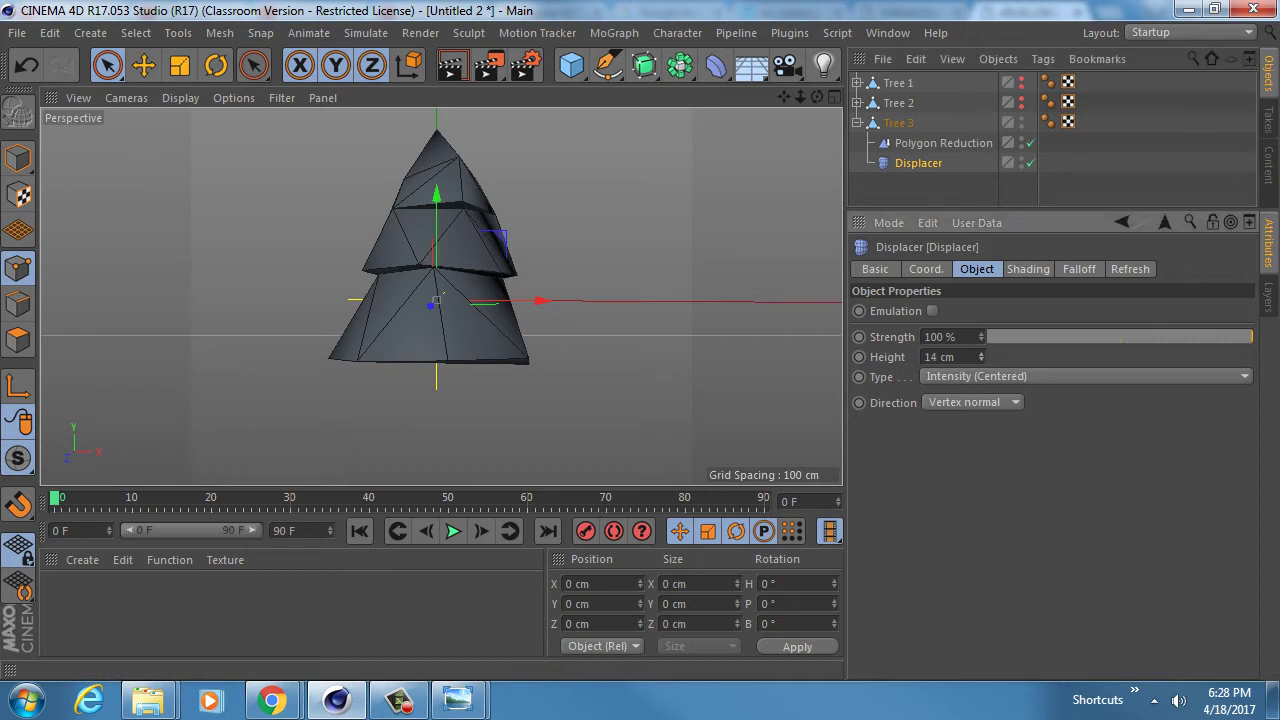
pyautogui.click(1028, 269)
pyautogui.click(966, 370)
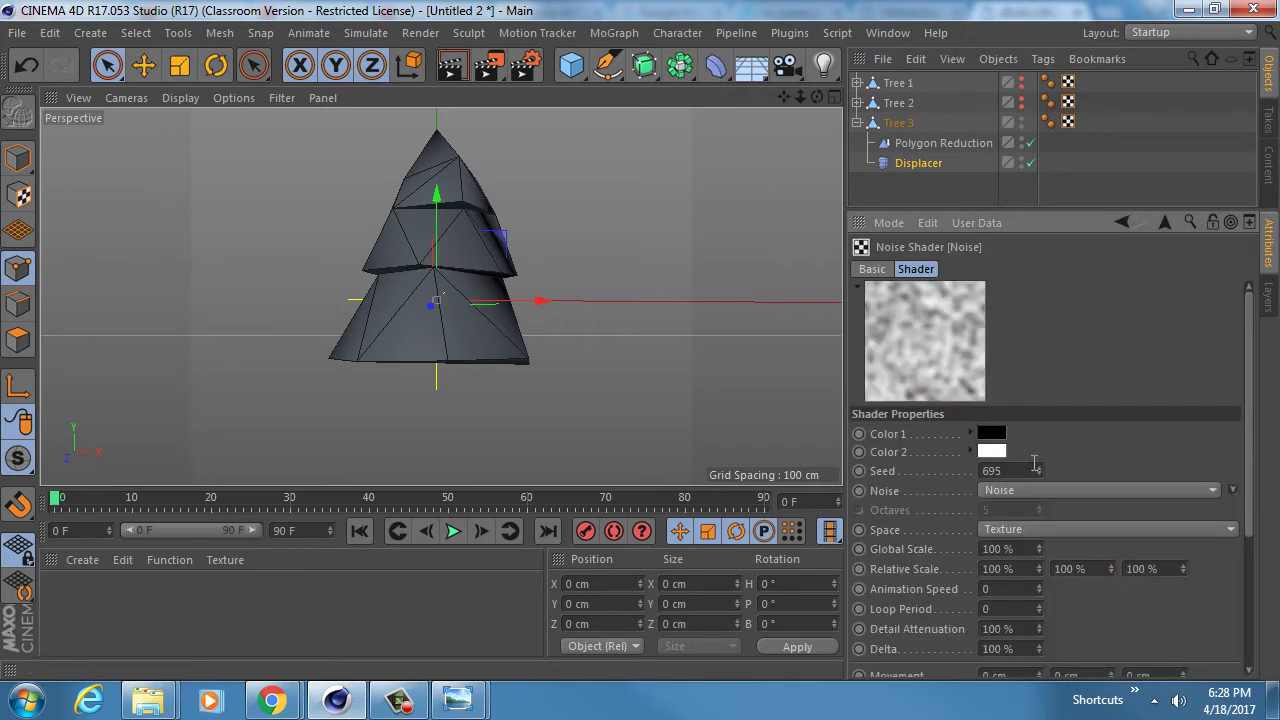
pyautogui.moveTo(1037, 470); pyautogui.dragTo(1039, 470)
pyautogui.keyDown('alt'); pyautogui.moveTo(500, 286); pyautogui.dragTo(443, 294); pyautogui.keyUp('alt')
# - Lower Tree 3's Polygon Reduction strength to 82%, inspect it, and duplicate Tree 3
pyautogui.click(955, 143)
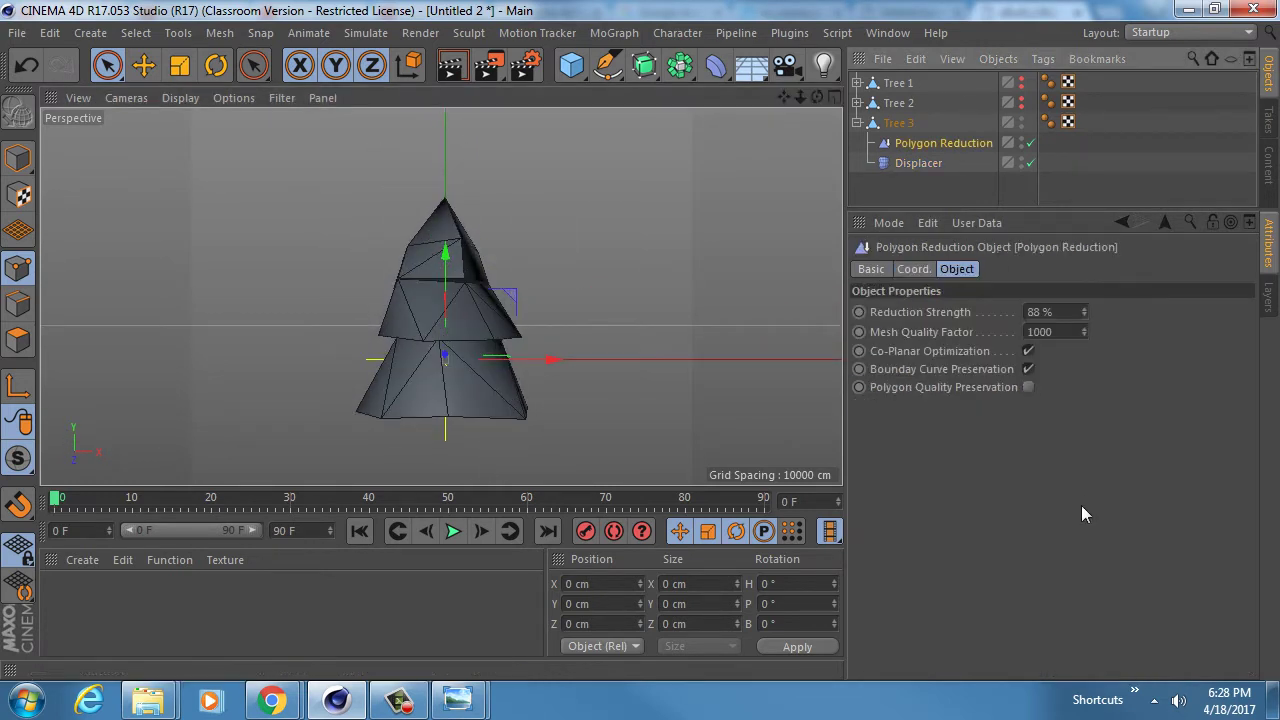
pyautogui.moveTo(1084, 319); pyautogui.dragTo(1084, 335)
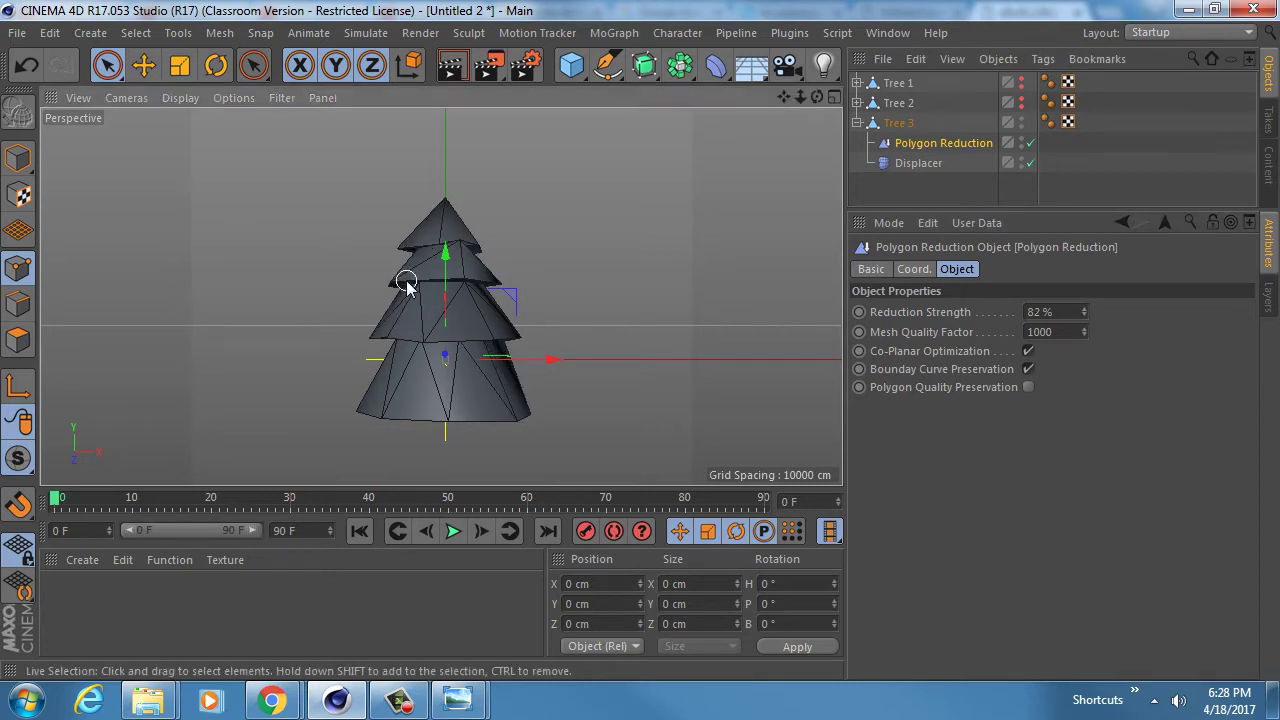
pyautogui.keyDown('alt'); pyautogui.moveTo(409, 280); pyautogui.dragTo(462, 172); pyautogui.keyUp('alt')
pyautogui.keyDown('alt'); pyautogui.moveTo(583, 358); pyautogui.dragTo(419, 285); pyautogui.keyUp('alt')
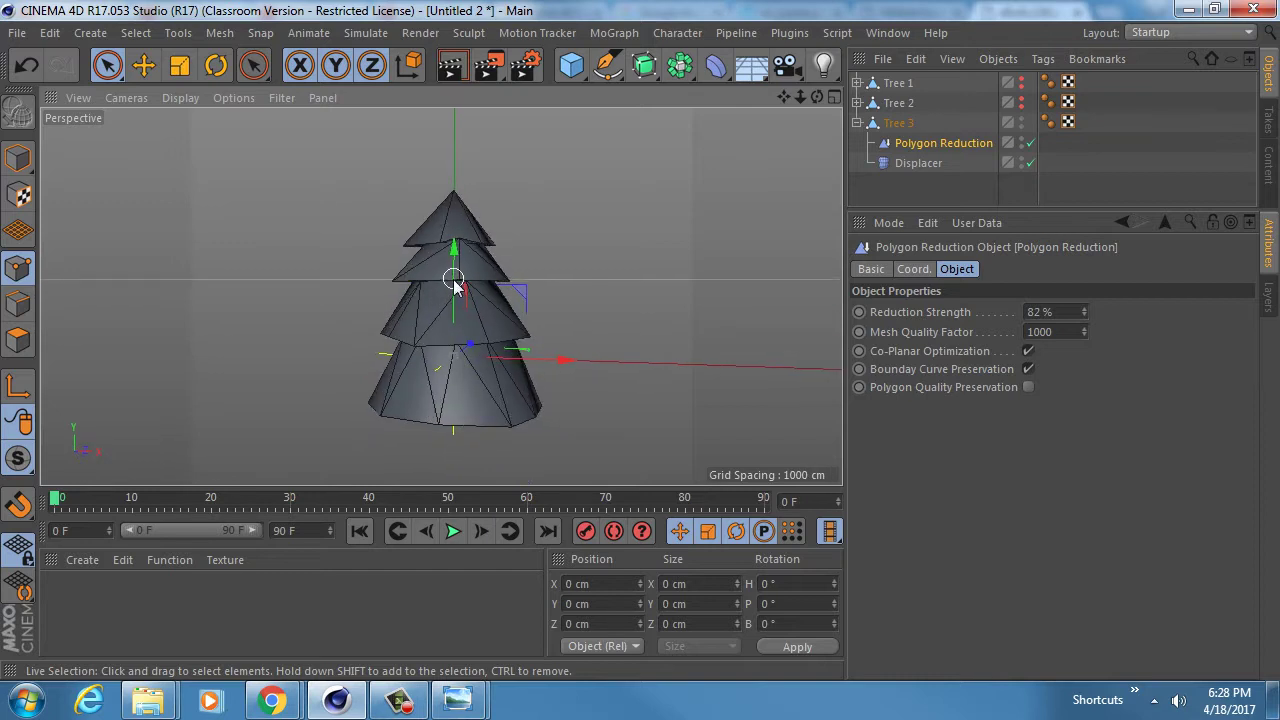
pyautogui.keyDown('alt'); pyautogui.moveTo(451, 282); pyautogui.dragTo(476, 322, button='middle'); pyautogui.keyUp('alt')
pyautogui.keyDown('alt'); pyautogui.moveTo(477, 330); pyautogui.dragTo(520, 260); pyautogui.keyUp('alt')
pyautogui.click(858, 123)
pyautogui.keyDown('ctrl'); pyautogui.moveTo(894, 123); pyautogui.dragTo(896, 145); pyautogui.keyUp('ctrl')
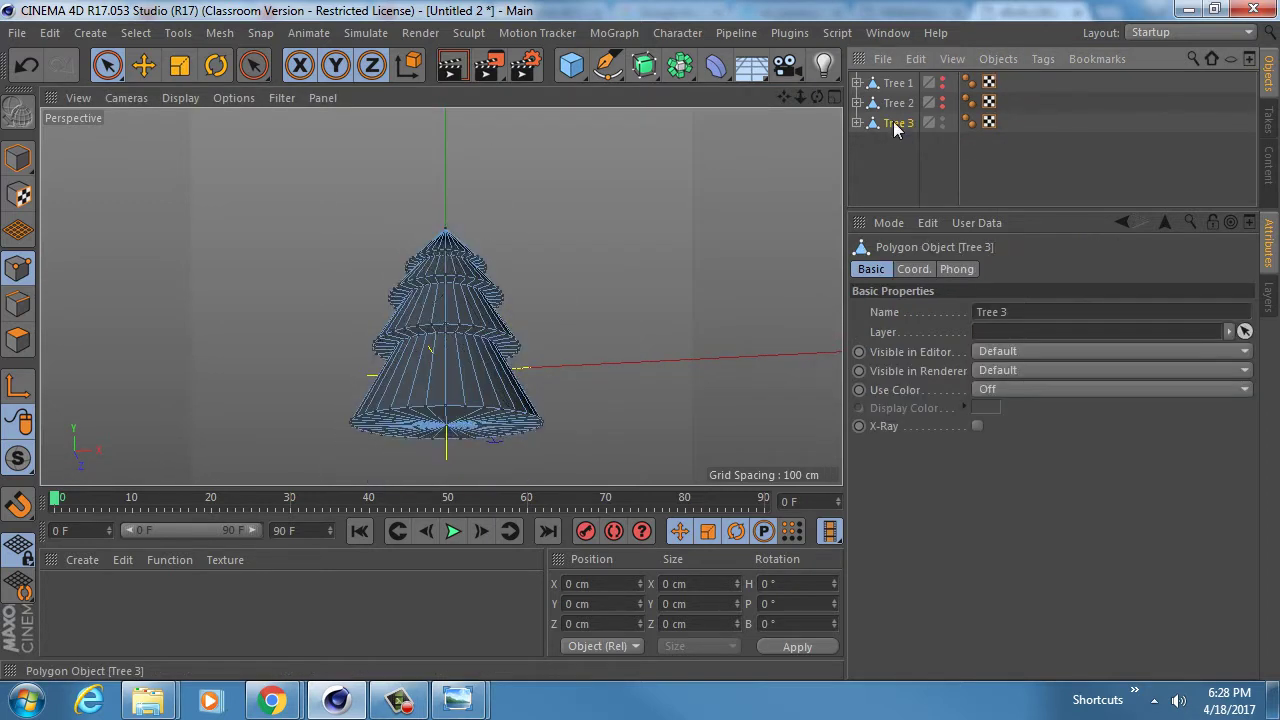
# - Hide Tree 3 and rename its copy to Tree 4
pyautogui.keyDown('alt'); pyautogui.doubleClick(950, 124); pyautogui.keyUp('alt')
pyautogui.click(898, 126)
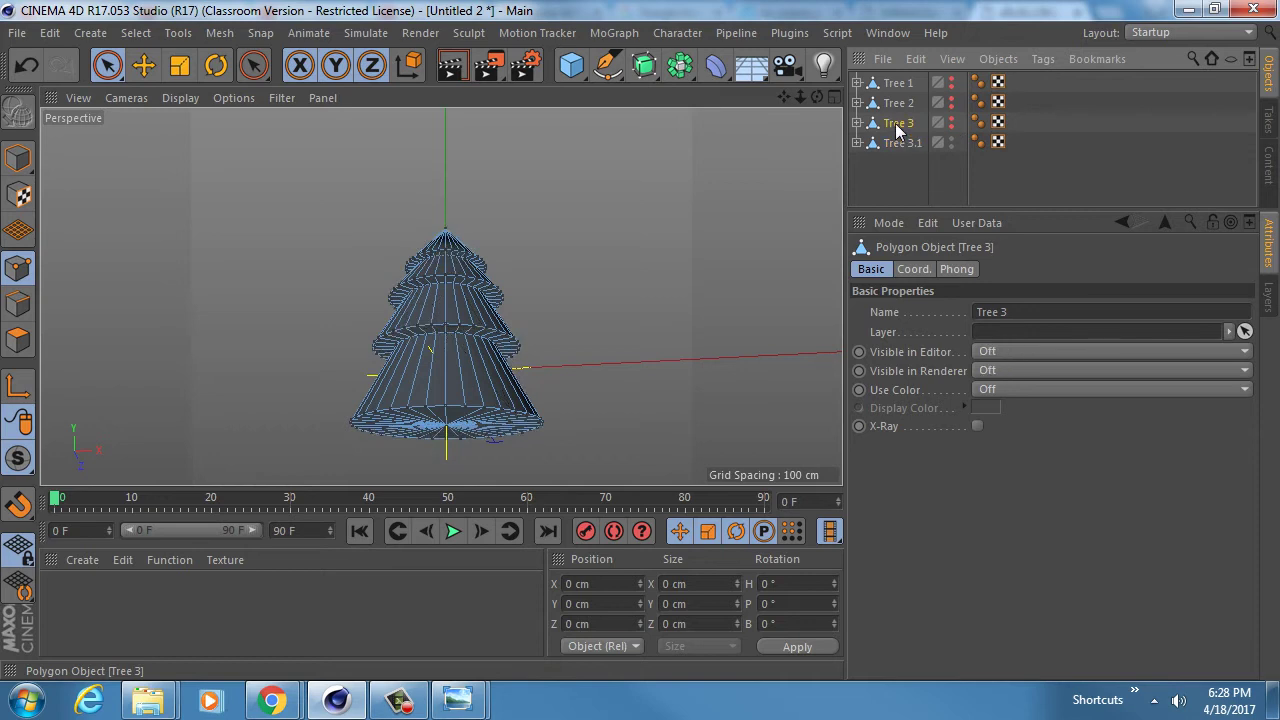
pyautogui.doubleClick(915, 142)
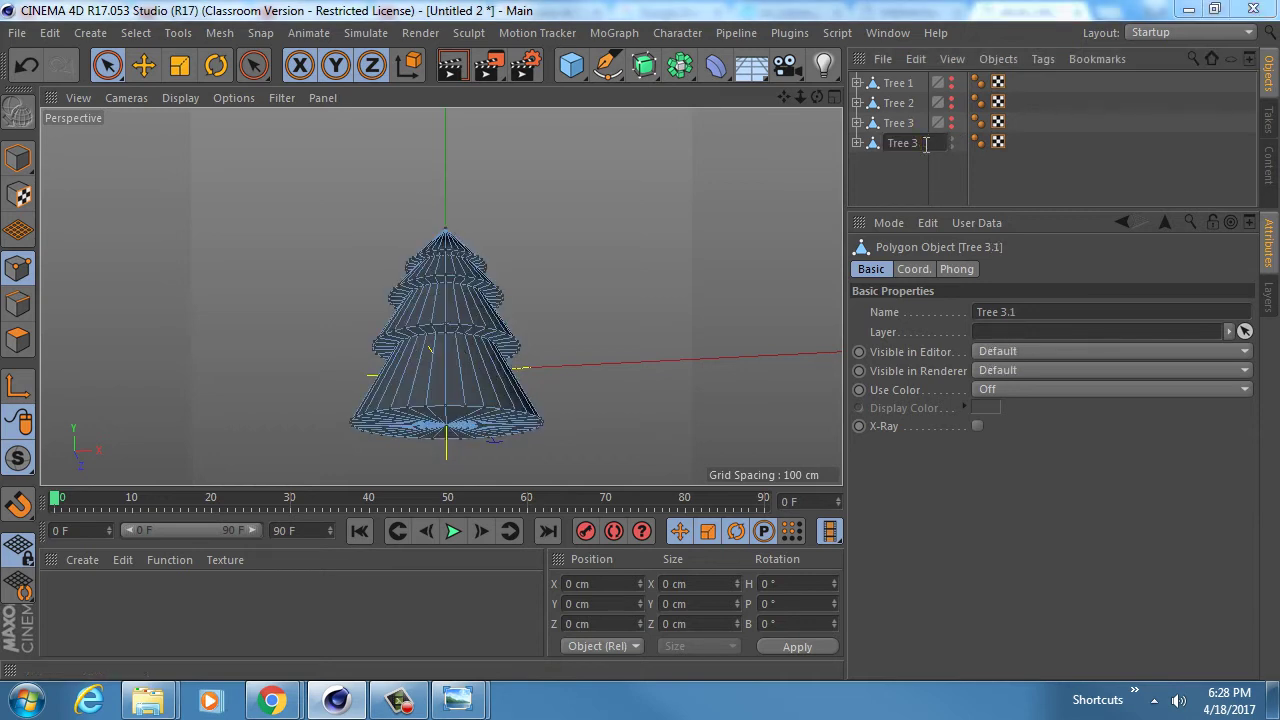
pyautogui.press('BackSpace')
pyautogui.write('4')
pyautogui.press('Return')
# - Lower Tree 4's Polygon Reduction strength to 80%
pyautogui.moveTo(846, 146); pyautogui.dragTo(856, 147)
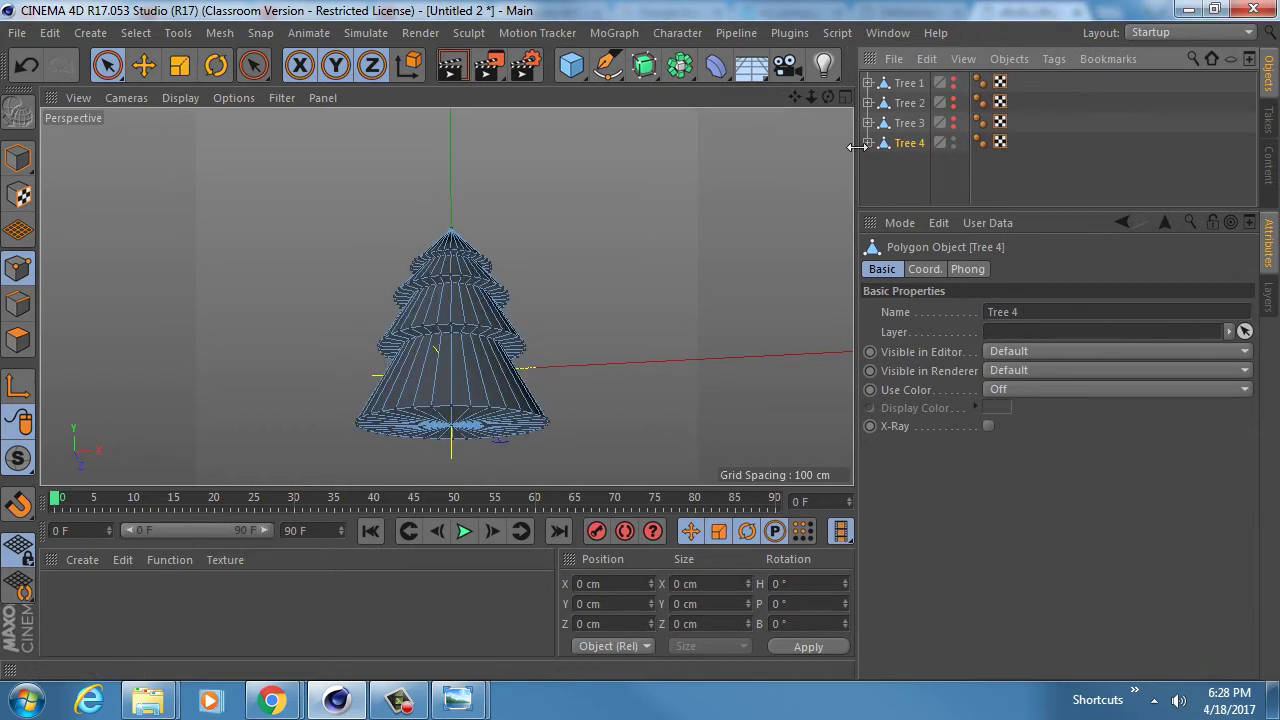
pyautogui.click(868, 143)
pyautogui.click(955, 164)
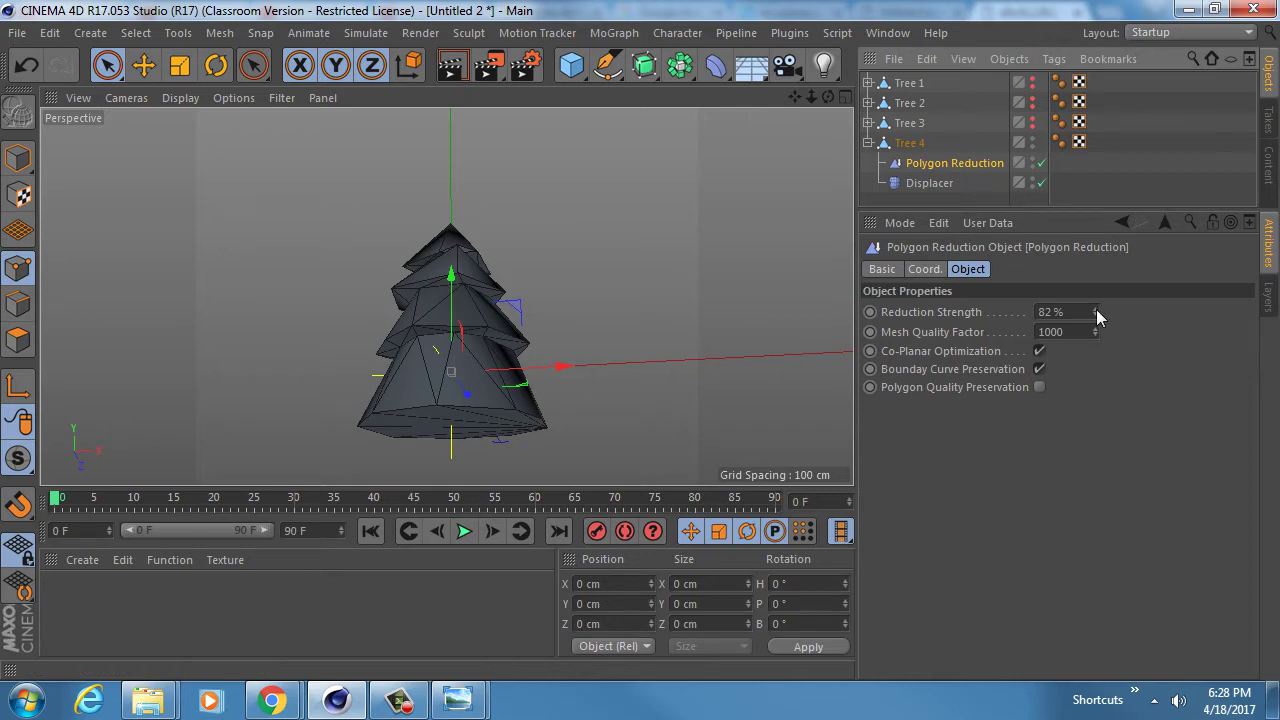
pyautogui.moveTo(1096, 311); pyautogui.dragTo(1096, 320)
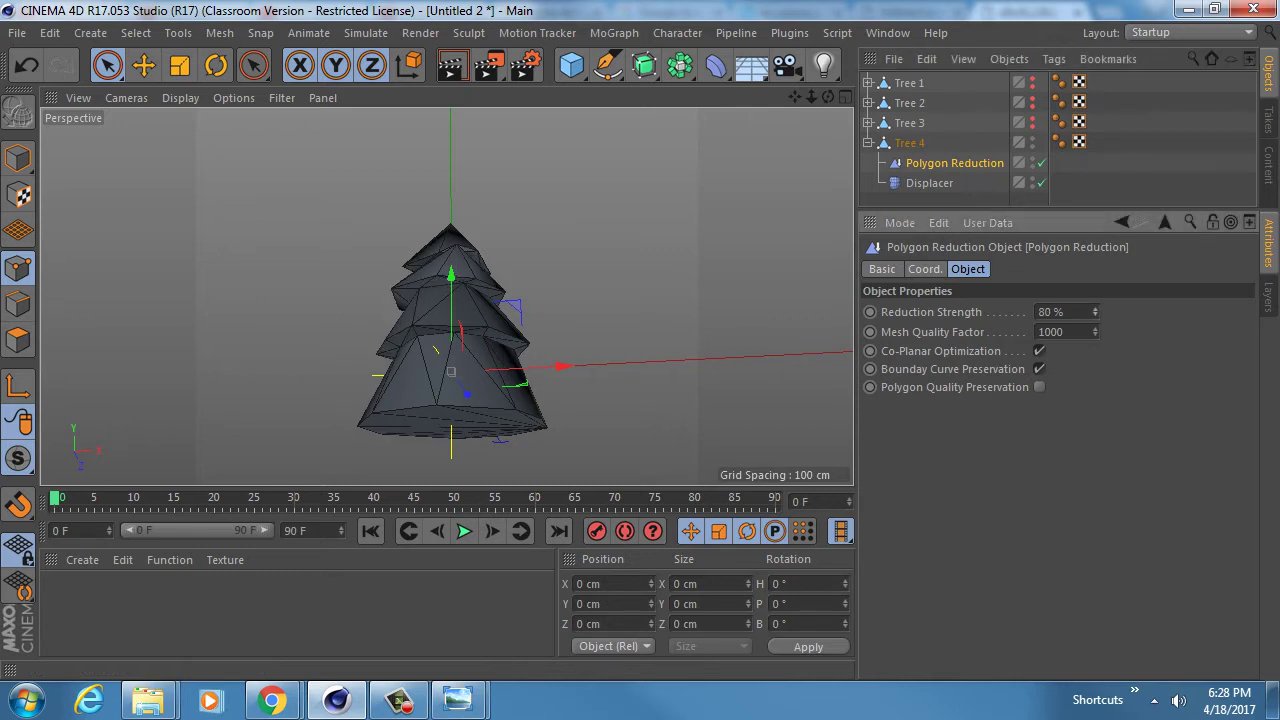
# - Change Tree 4's Displacer noise seed to 847
pyautogui.click(929, 184)
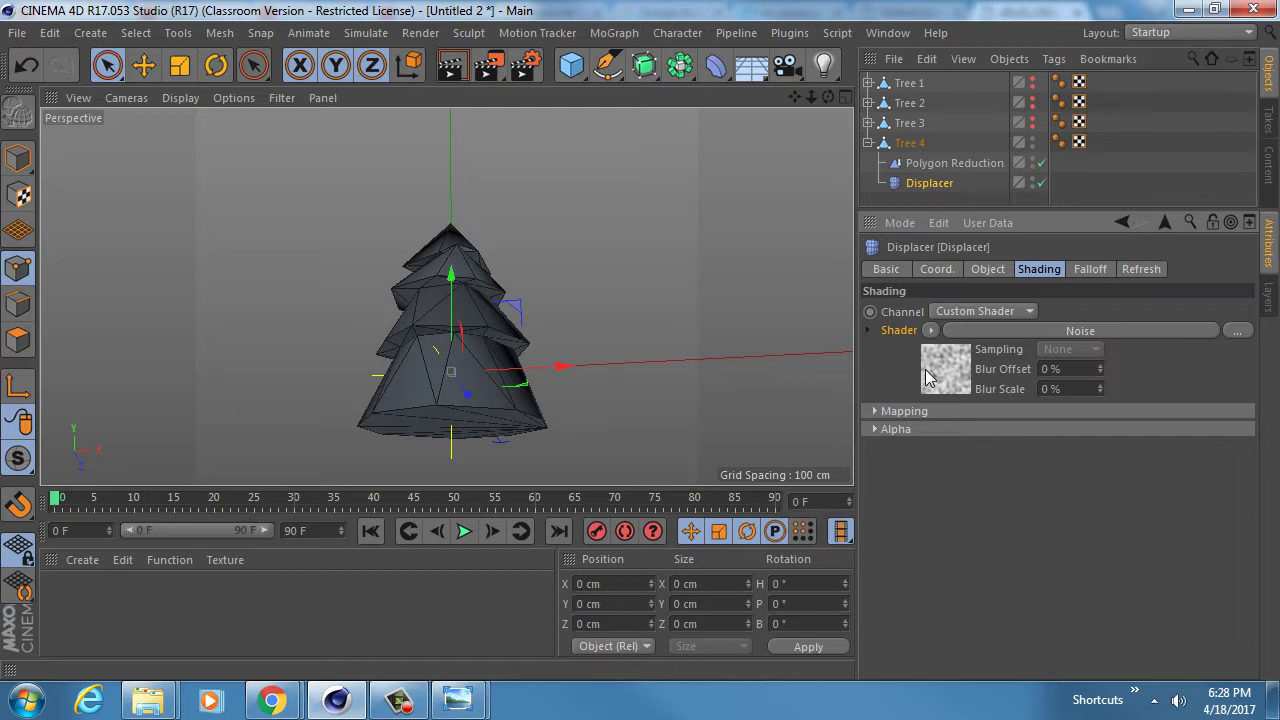
pyautogui.click(1010, 323)
pyautogui.moveTo(1049, 470); pyautogui.dragTo(1049, 462)
pyautogui.keyDown('alt'); pyautogui.moveTo(437, 296); pyautogui.dragTo(446, 208, button='middle'); pyautogui.keyUp('alt')
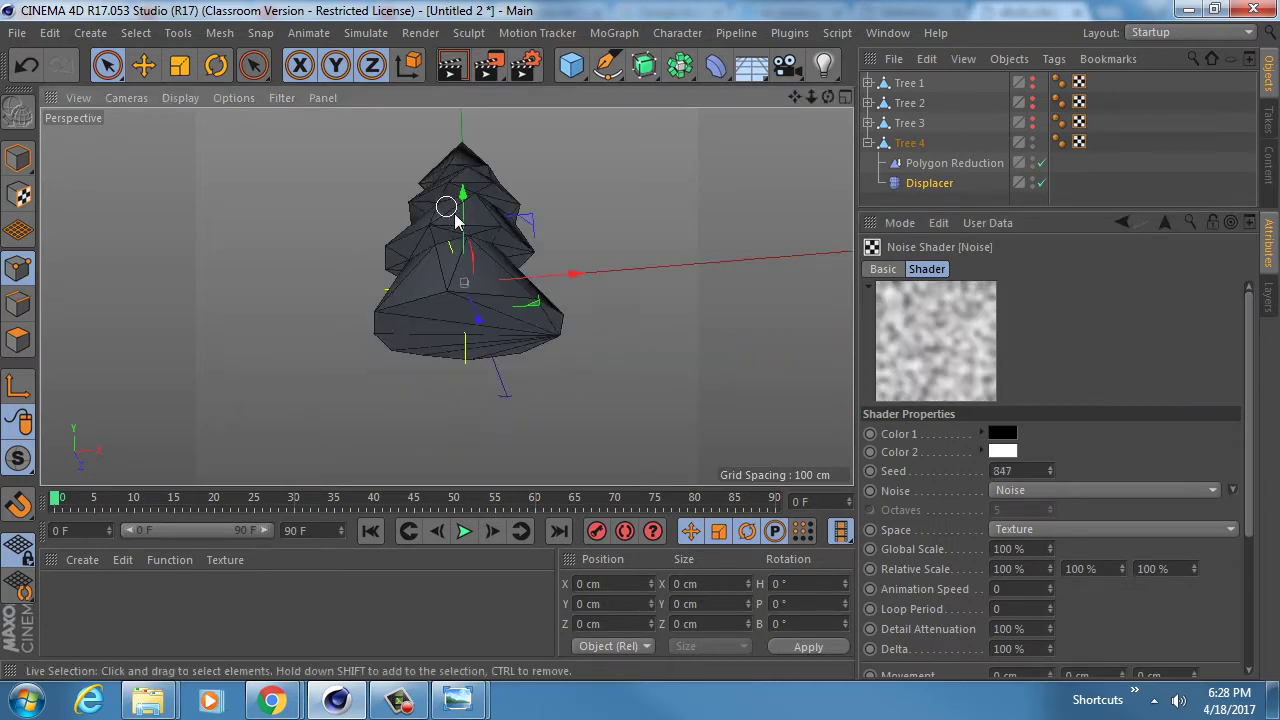
pyautogui.moveTo(446, 208)
pyautogui.keyDown('alt'); pyautogui.mouseDown()
pyautogui.moveTo(457, 226)
pyautogui.moveTo(455, 214)
pyautogui.mouseUp(); pyautogui.keyUp('alt')
# - Unhide Trees 1–3, view the whole tree, switch to Model mode, and deselect Tree 4
pyautogui.click(869, 143)
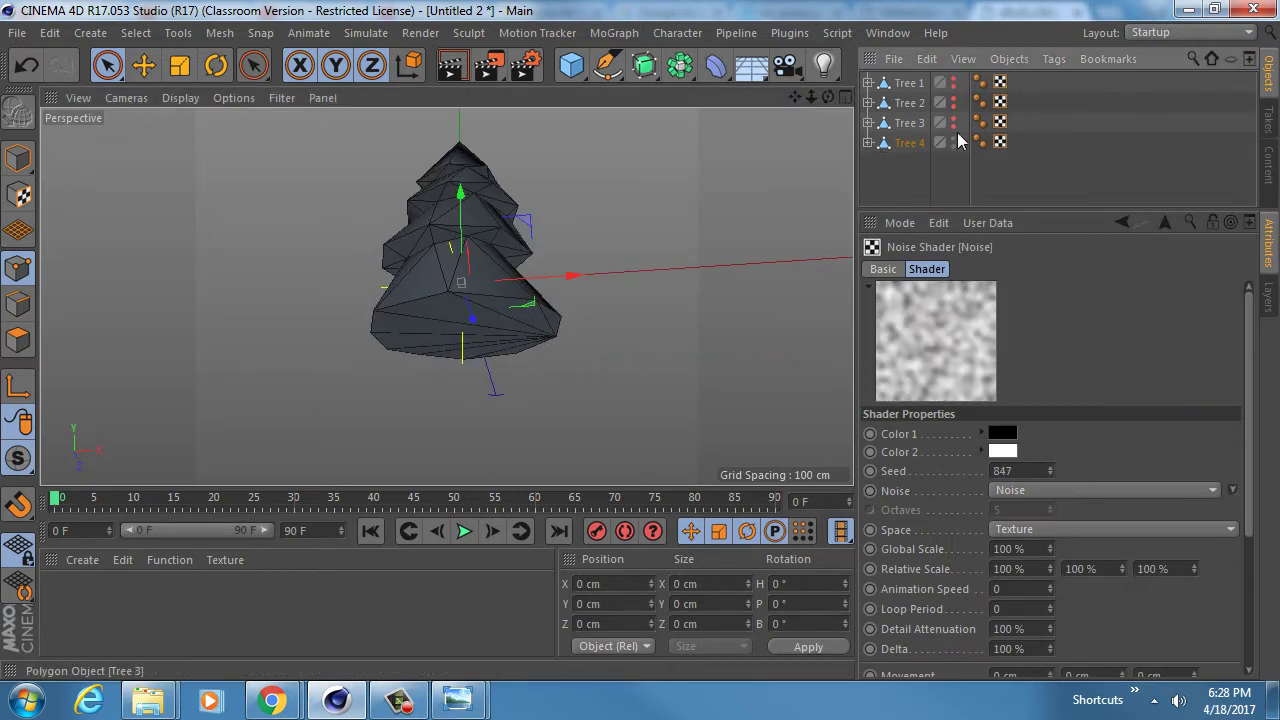
pyautogui.moveTo(953, 125); pyautogui.dragTo(953, 76)
pyautogui.keyDown('alt'); pyautogui.moveTo(447, 236); pyautogui.dragTo(474, 237); pyautogui.keyUp('alt')
pyautogui.keyDown('alt'); pyautogui.moveTo(474, 237); pyautogui.dragTo(483, 293, button='middle'); pyautogui.keyUp('alt')
pyautogui.keyDown('alt'); pyautogui.moveTo(482, 288); pyautogui.dragTo(454, 298, button='right'); pyautogui.keyUp('alt')
pyautogui.keyDown('alt'); pyautogui.moveTo(454, 298); pyautogui.dragTo(427, 292); pyautogui.keyUp('alt')
pyautogui.click(18, 158)
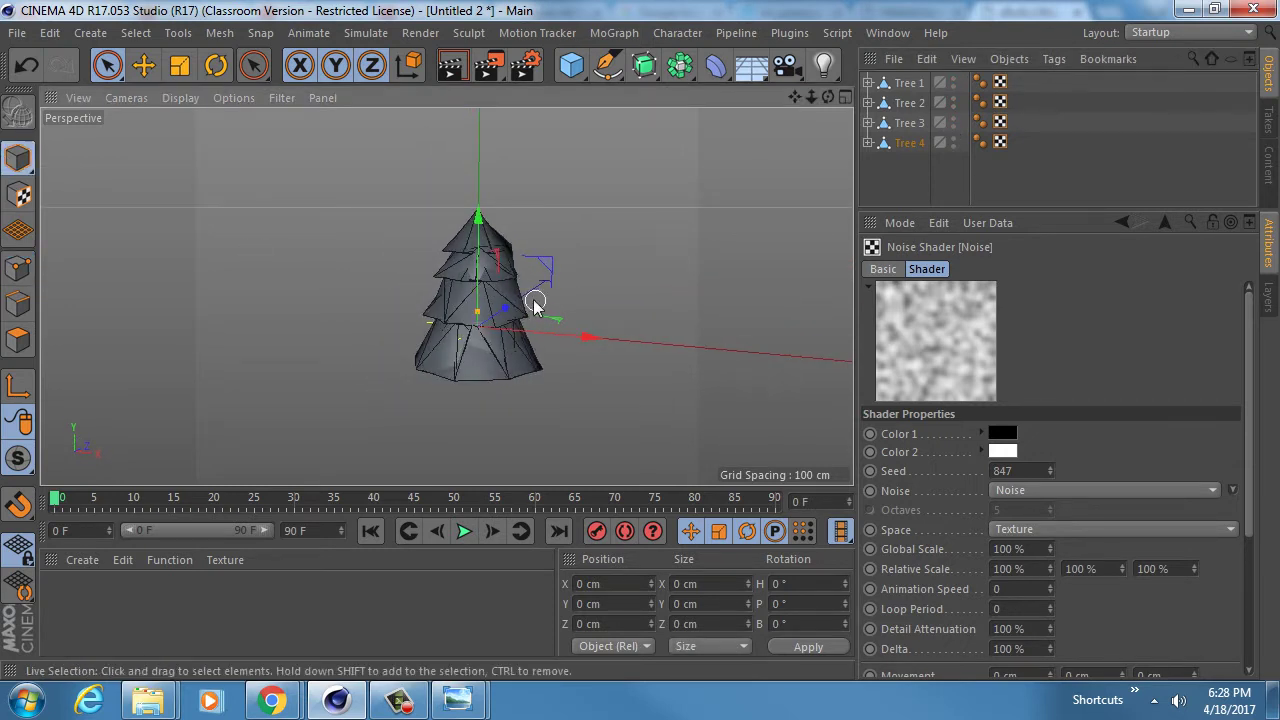
pyautogui.click(904, 169)
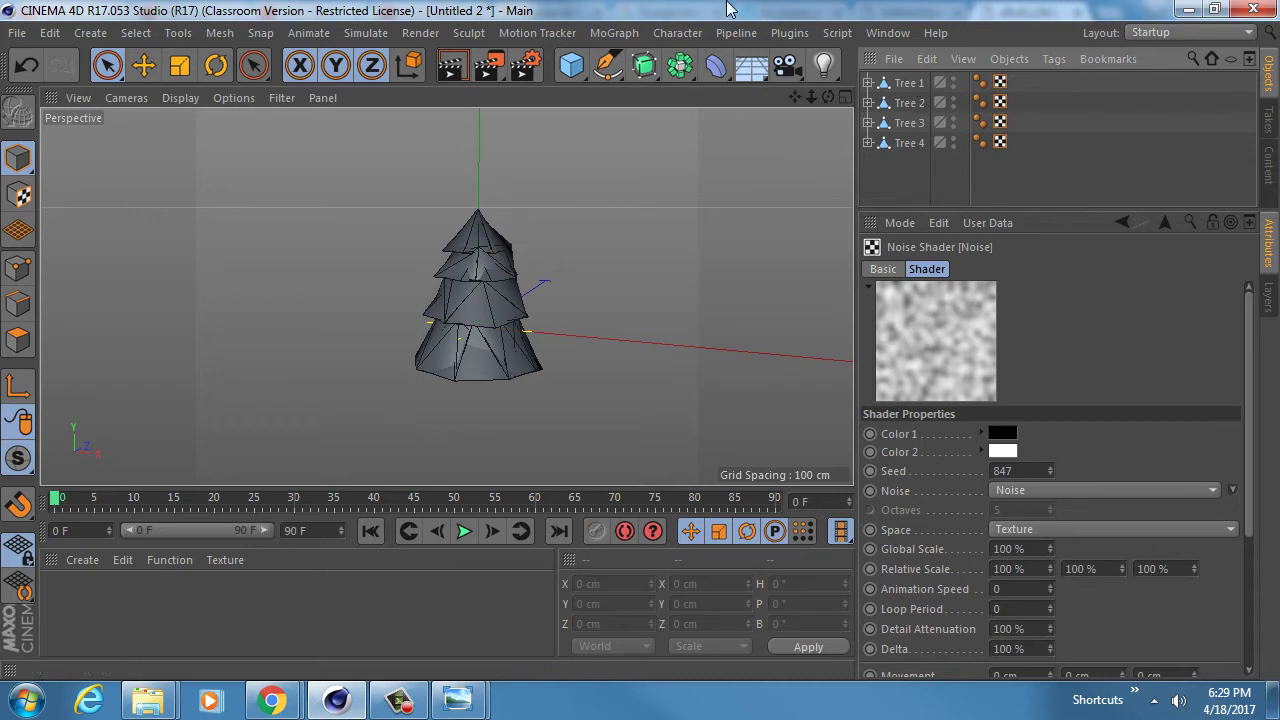
# - Select Tree 1–4 and bake them into polygon copies with Current State to Object
pyautogui.click(868, 84)
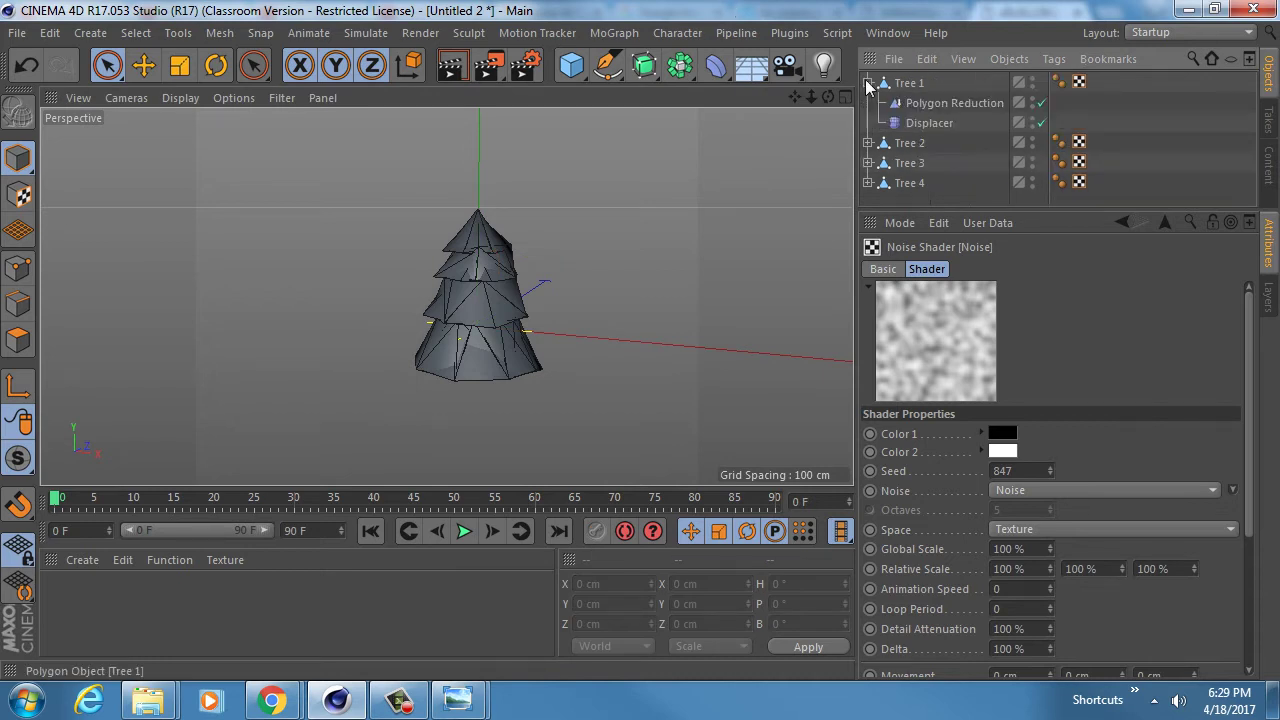
pyautogui.click(868, 84)
pyautogui.click(868, 83)
pyautogui.click(868, 83)
pyautogui.click(910, 84)
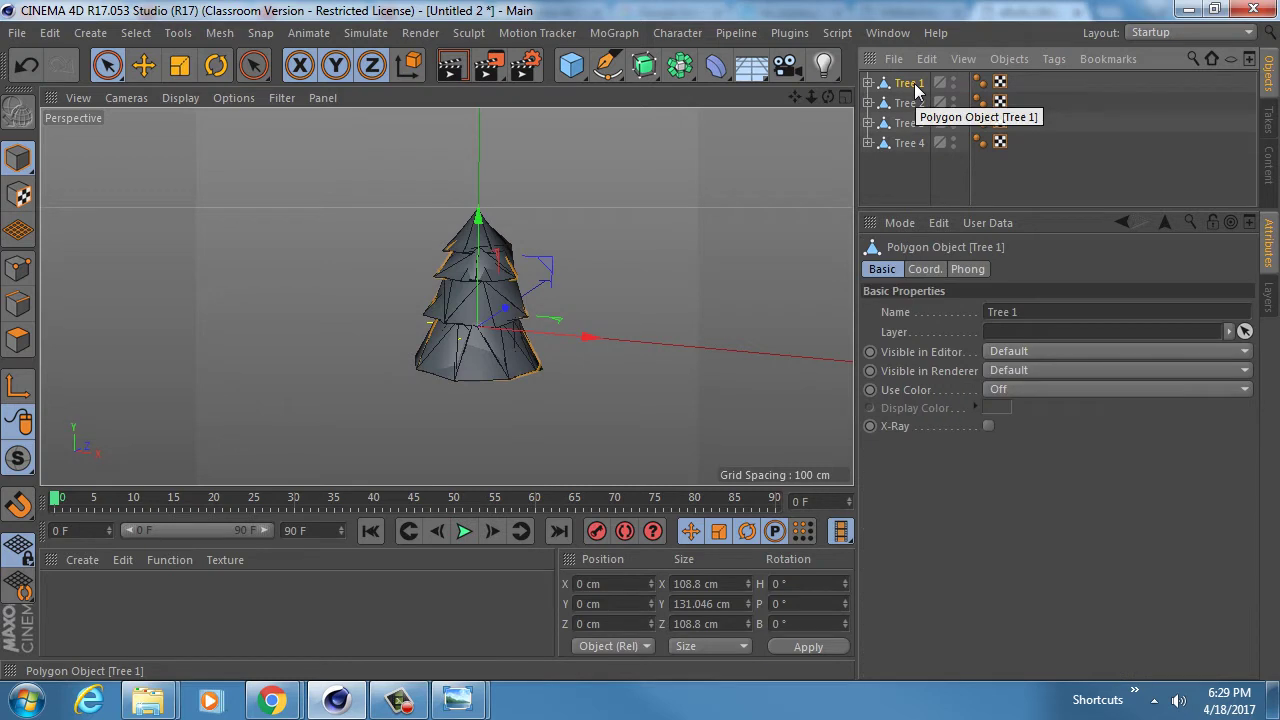
pyautogui.click(868, 83)
pyautogui.click(868, 83)
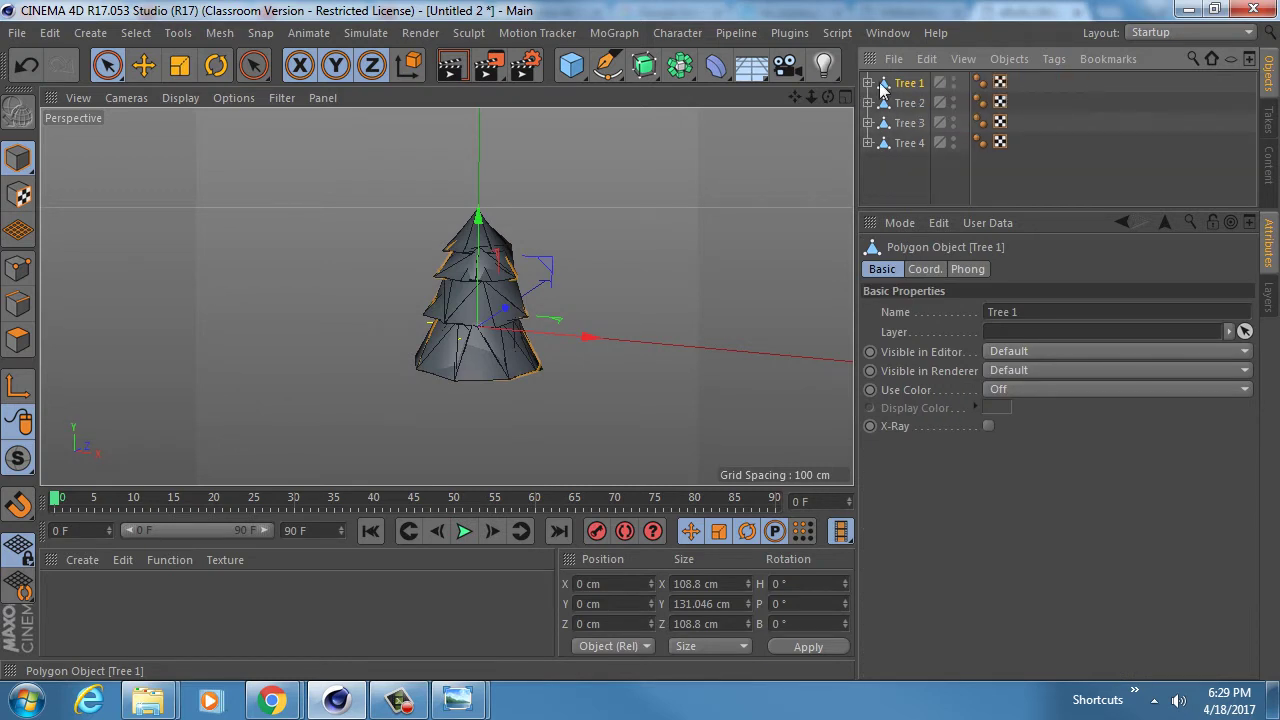
pyautogui.click(869, 83)
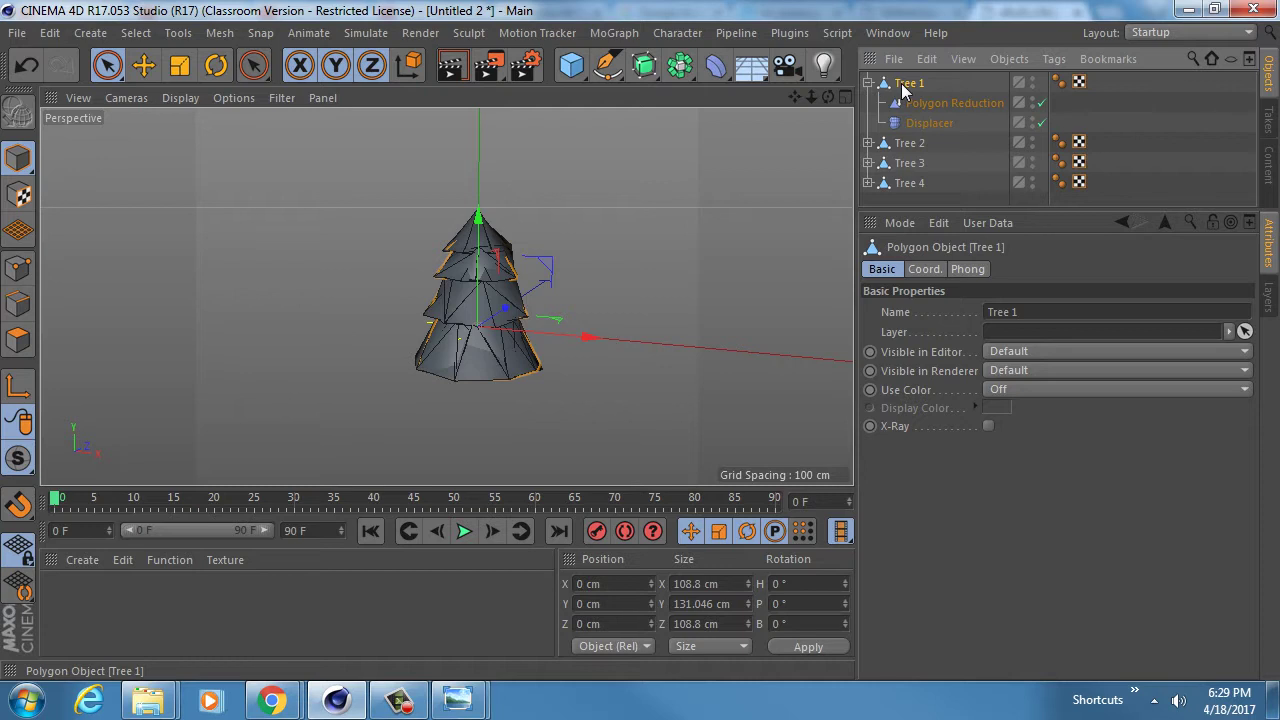
pyautogui.rightClick(901, 88)
pyautogui.press('Escape')
pyautogui.click(868, 83)
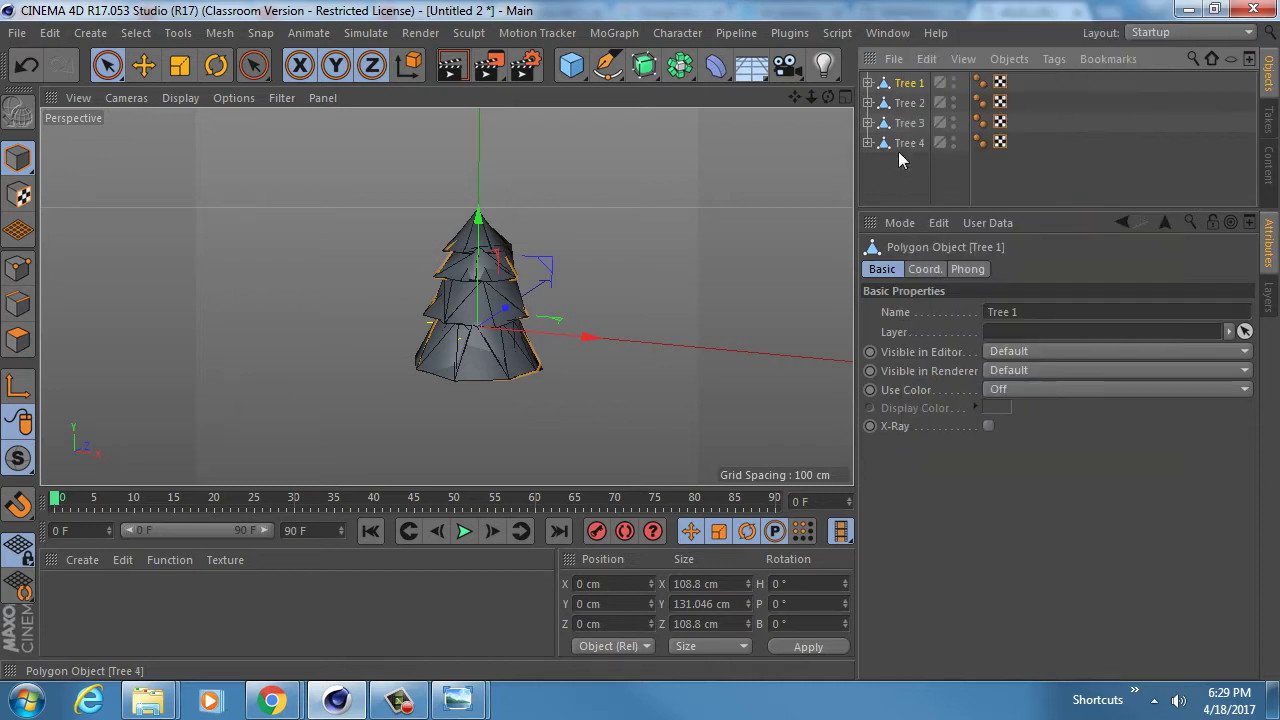
pyautogui.moveTo(899, 148); pyautogui.dragTo(912, 92)
pyautogui.hotkey('ctrl', 'z')
pyautogui.keyDown('shift'); pyautogui.click(913, 143); pyautogui.keyUp('shift')
pyautogui.rightClick(913, 142)
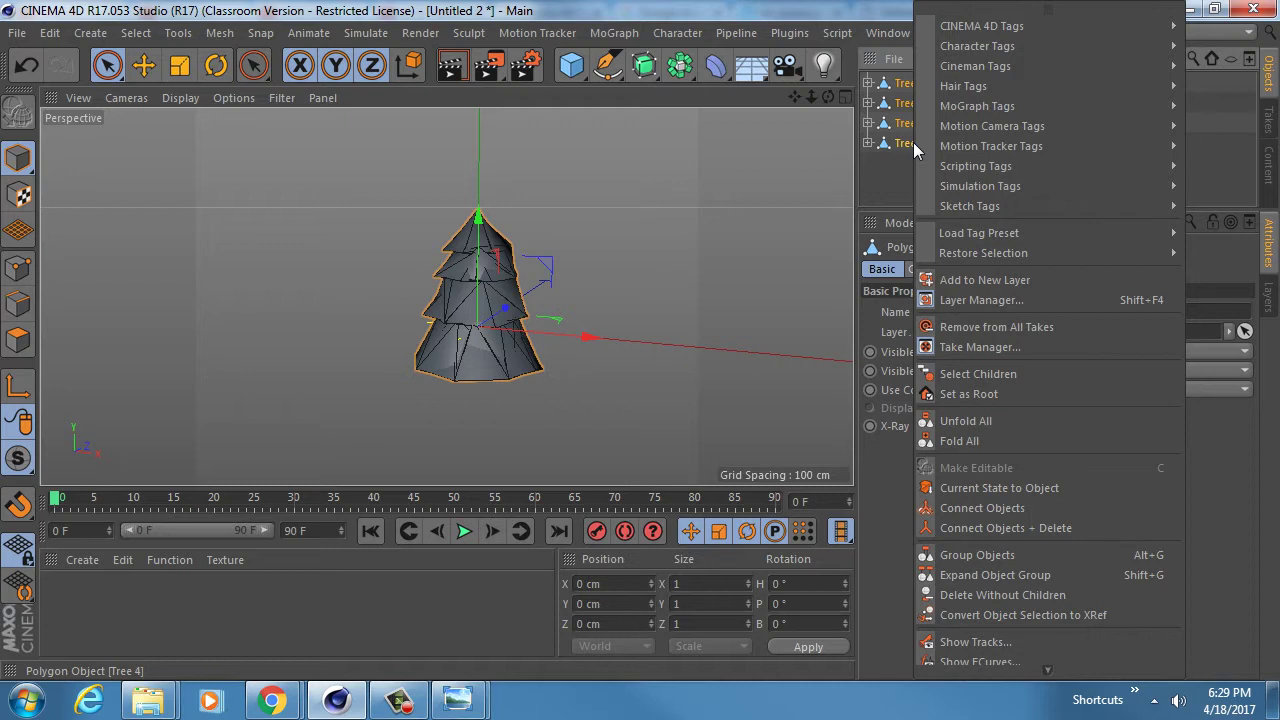
pyautogui.click(975, 489)
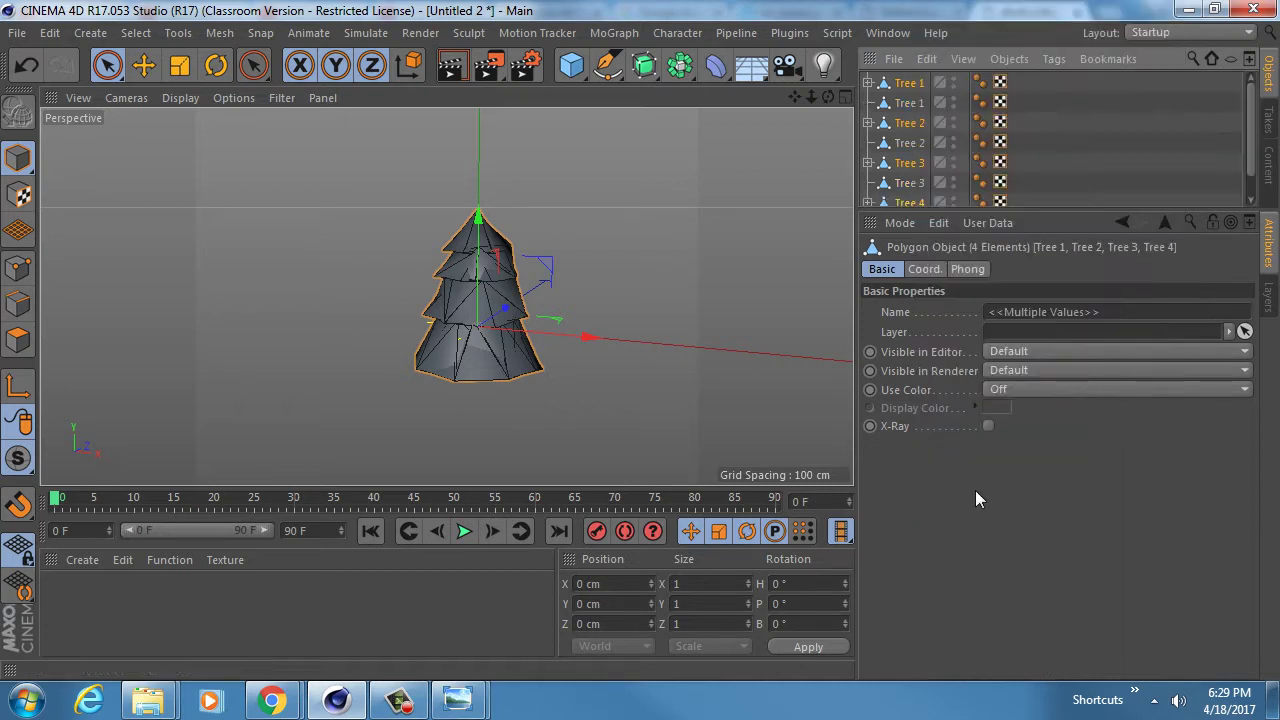
# - Select the four baked tree copies and switch to Chitkin_Assignment_5_v1.c4d
pyautogui.click(910, 104)
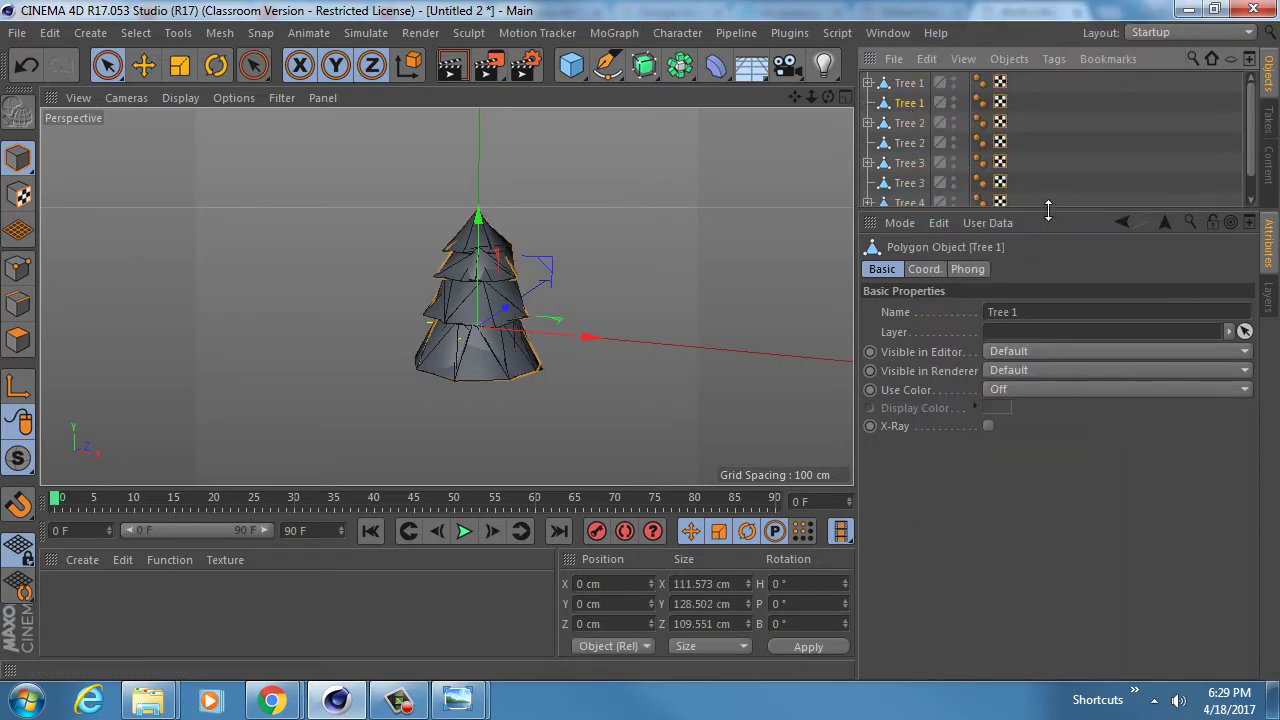
pyautogui.moveTo(1048, 210); pyautogui.dragTo(1048, 403)
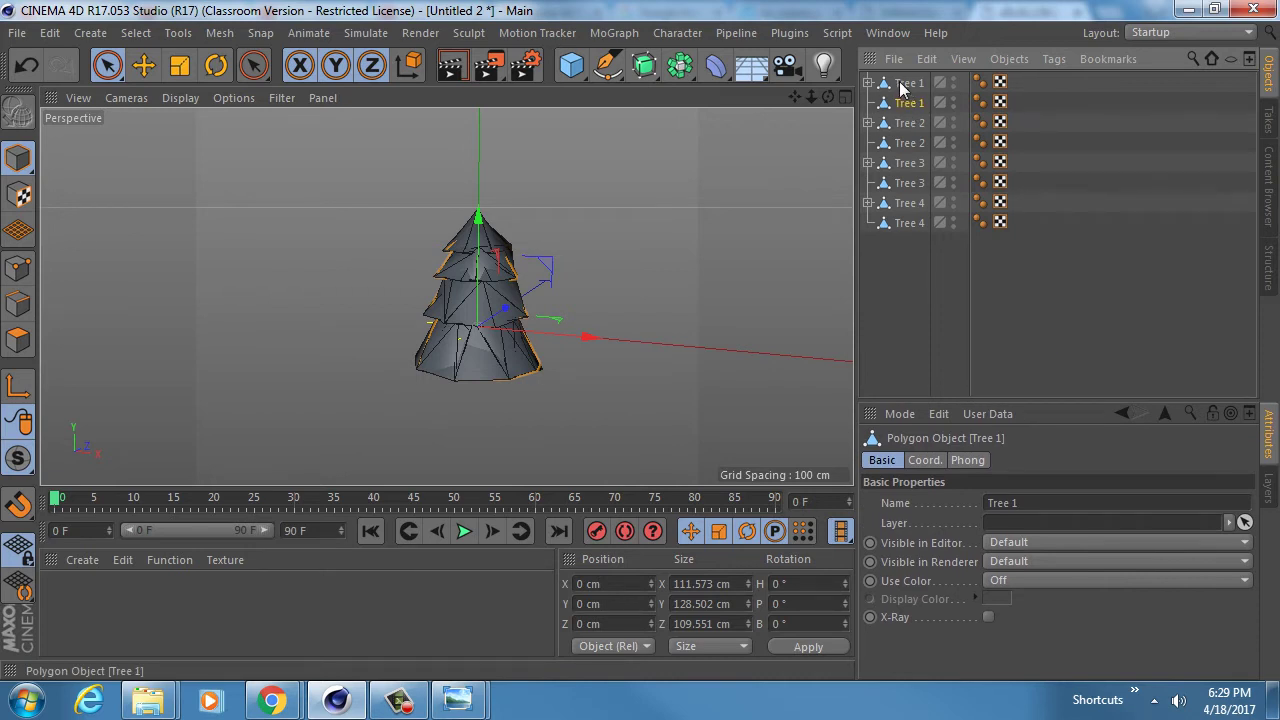
pyautogui.keyDown('ctrl'); pyautogui.click(909, 143); pyautogui.keyUp('ctrl')
pyautogui.keyDown('ctrl'); pyautogui.click(910, 180); pyautogui.keyUp('ctrl')
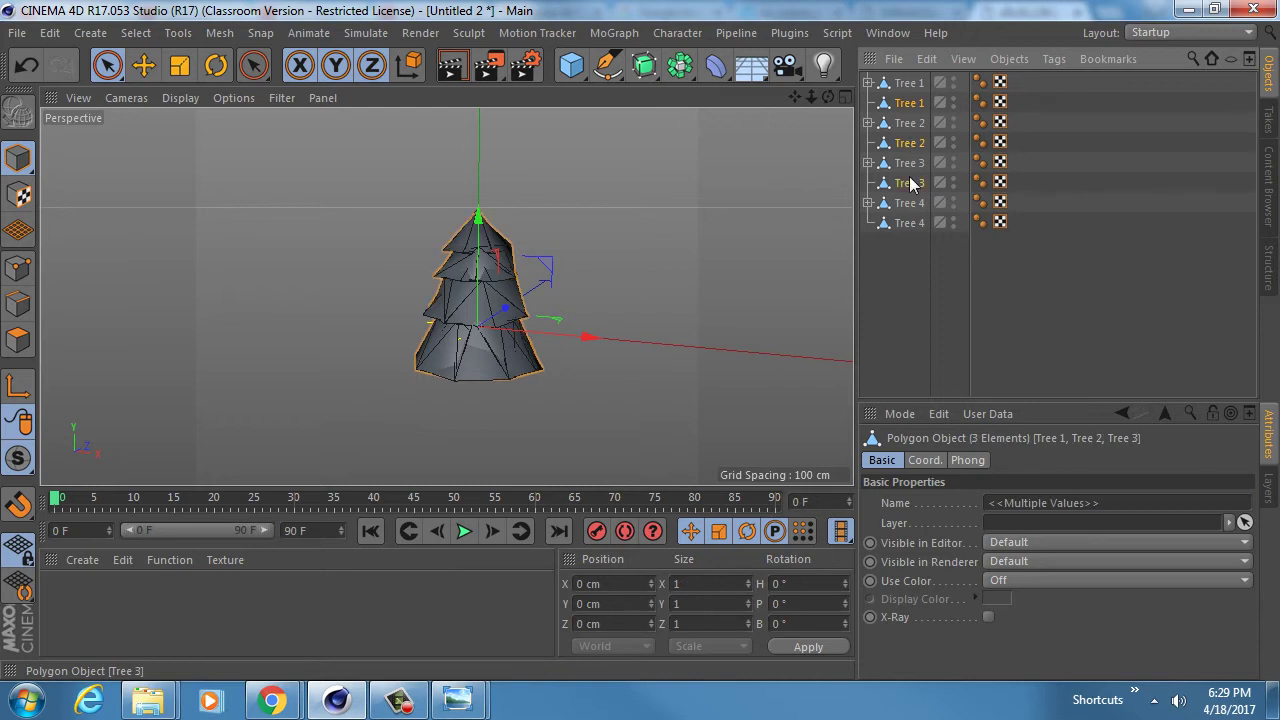
pyautogui.keyDown('ctrl'); pyautogui.click(910, 222); pyautogui.keyUp('ctrl')
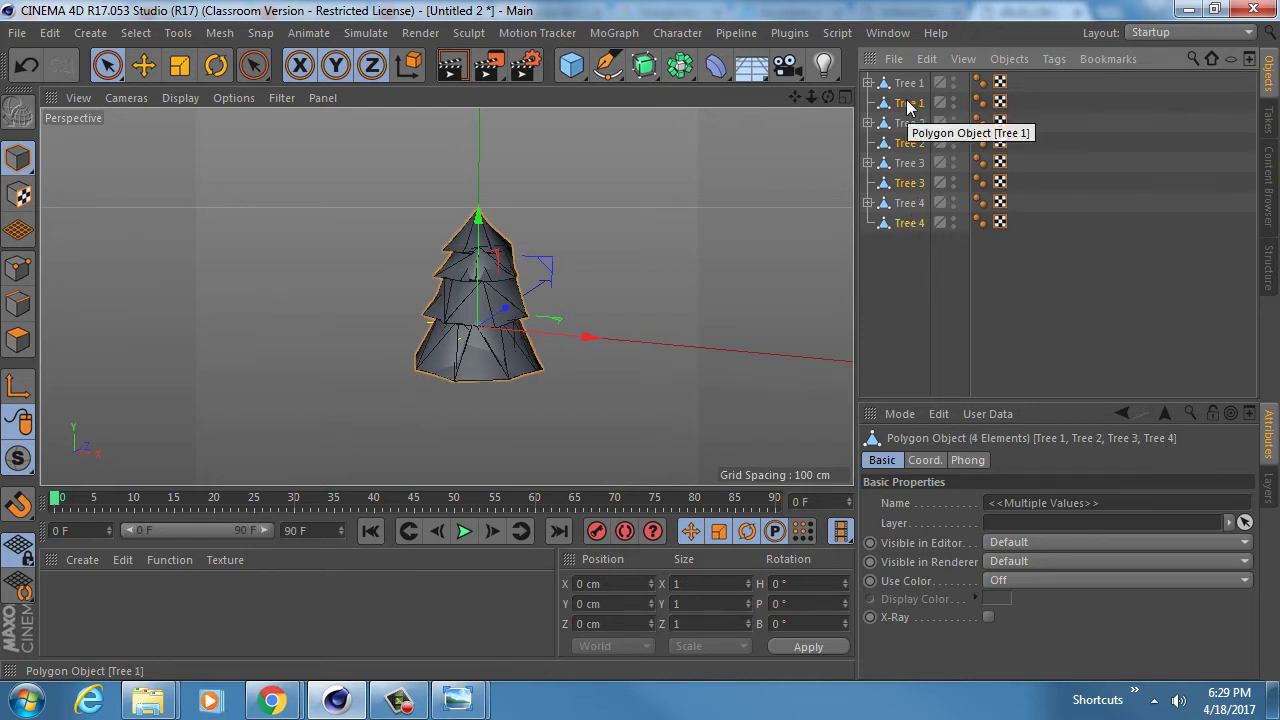
pyautogui.click(882, 32)
pyautogui.click(931, 524)
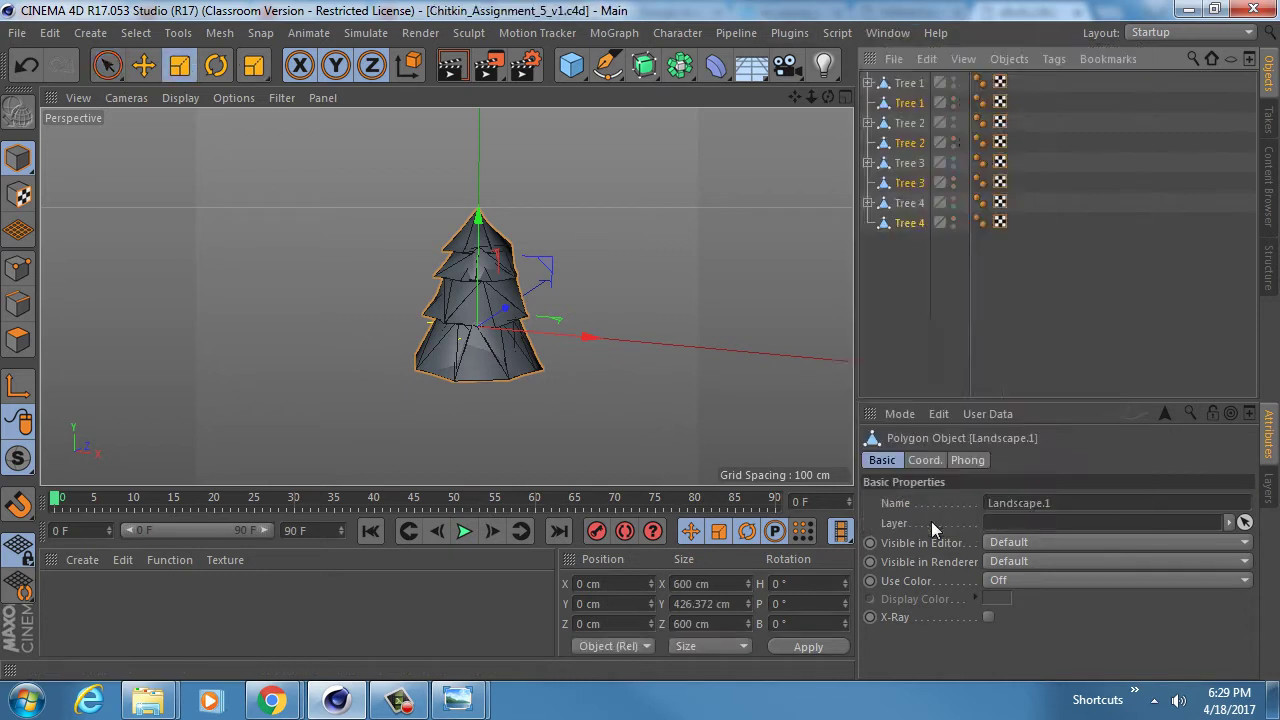
# - Paste the four baked trees into the landscape, inspect them, and return to Untitled 2
pyautogui.hotkey('ctrl', 'v')
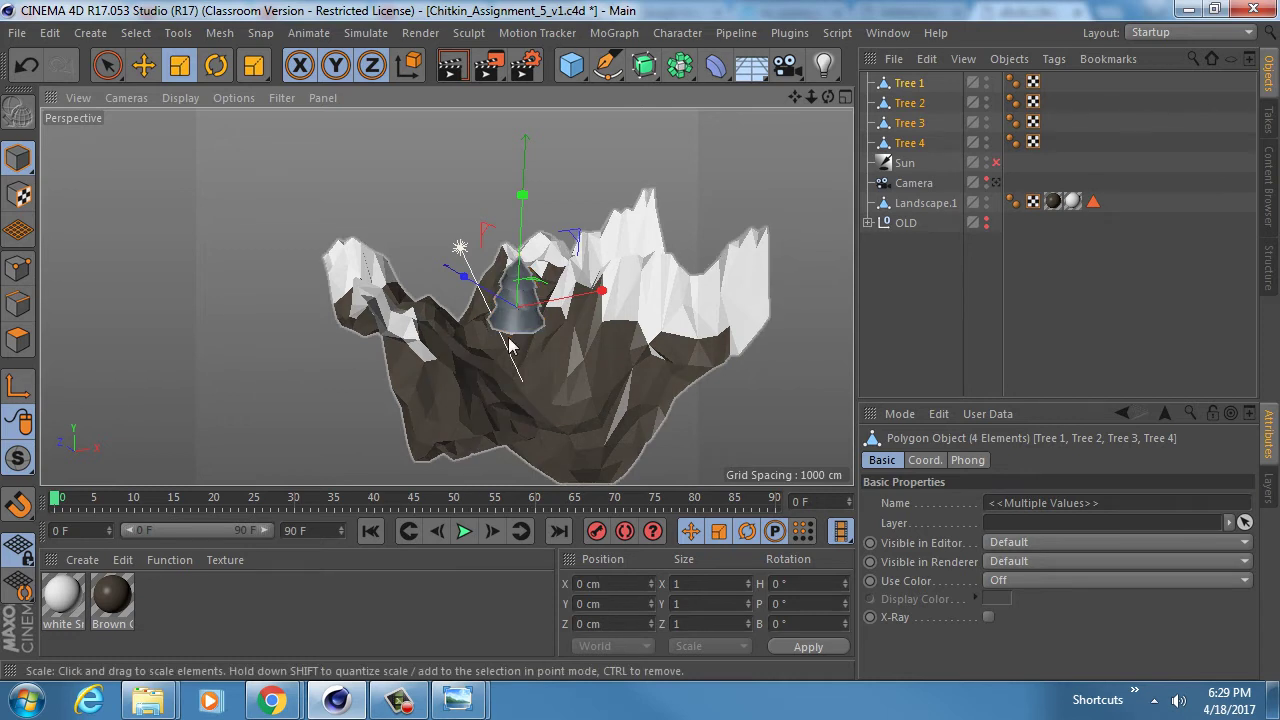
pyautogui.keyDown('alt'); pyautogui.moveTo(510, 345); pyautogui.dragTo(538, 366); pyautogui.keyUp('alt')
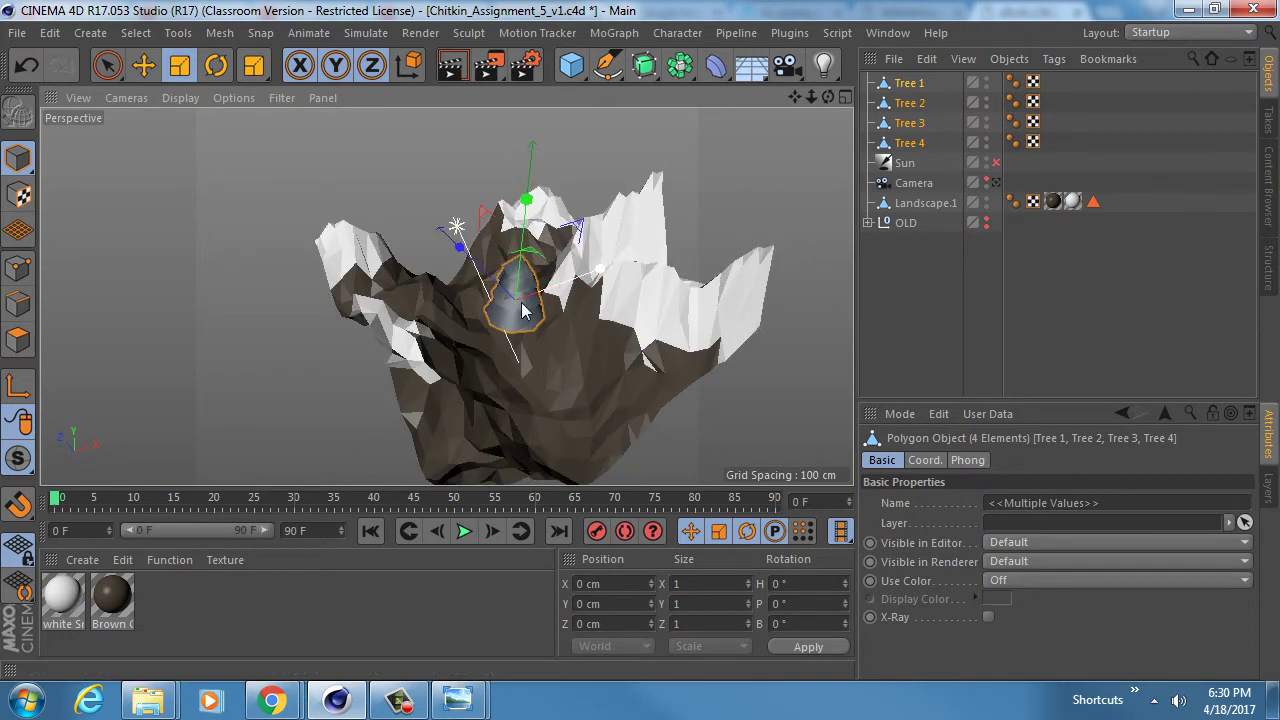
pyautogui.keyDown('alt'); pyautogui.moveTo(521, 311); pyautogui.dragTo(478, 258); pyautogui.keyUp('alt')
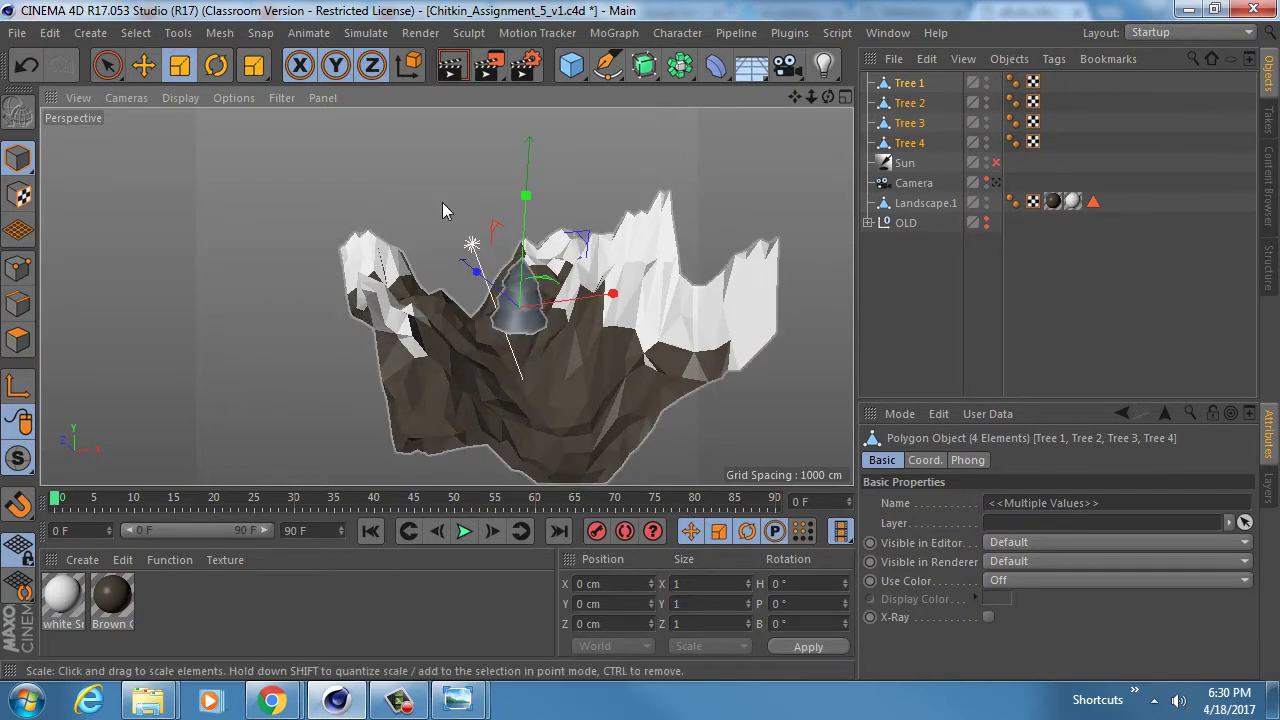
pyautogui.click(906, 34)
pyautogui.click(912, 505)
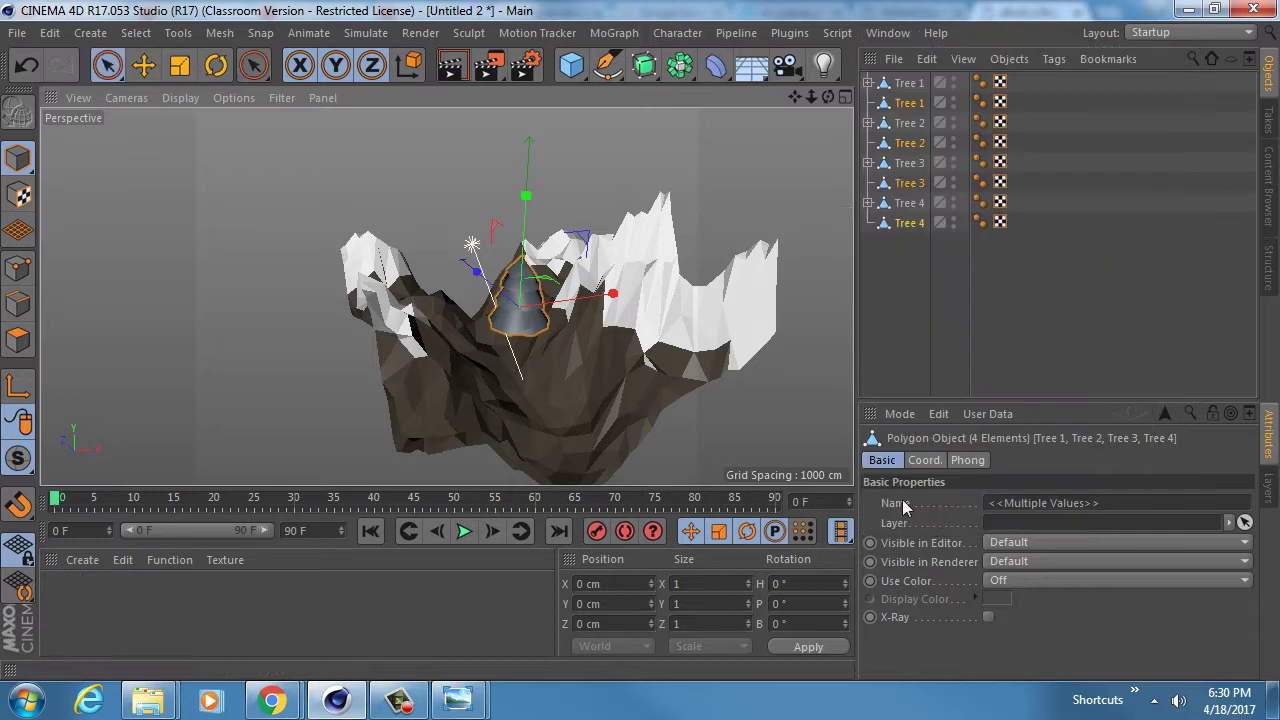
# - Move the four baked trees to the bottom of the list and hide them in the viewport
pyautogui.moveTo(917, 225); pyautogui.dragTo(956, 124)
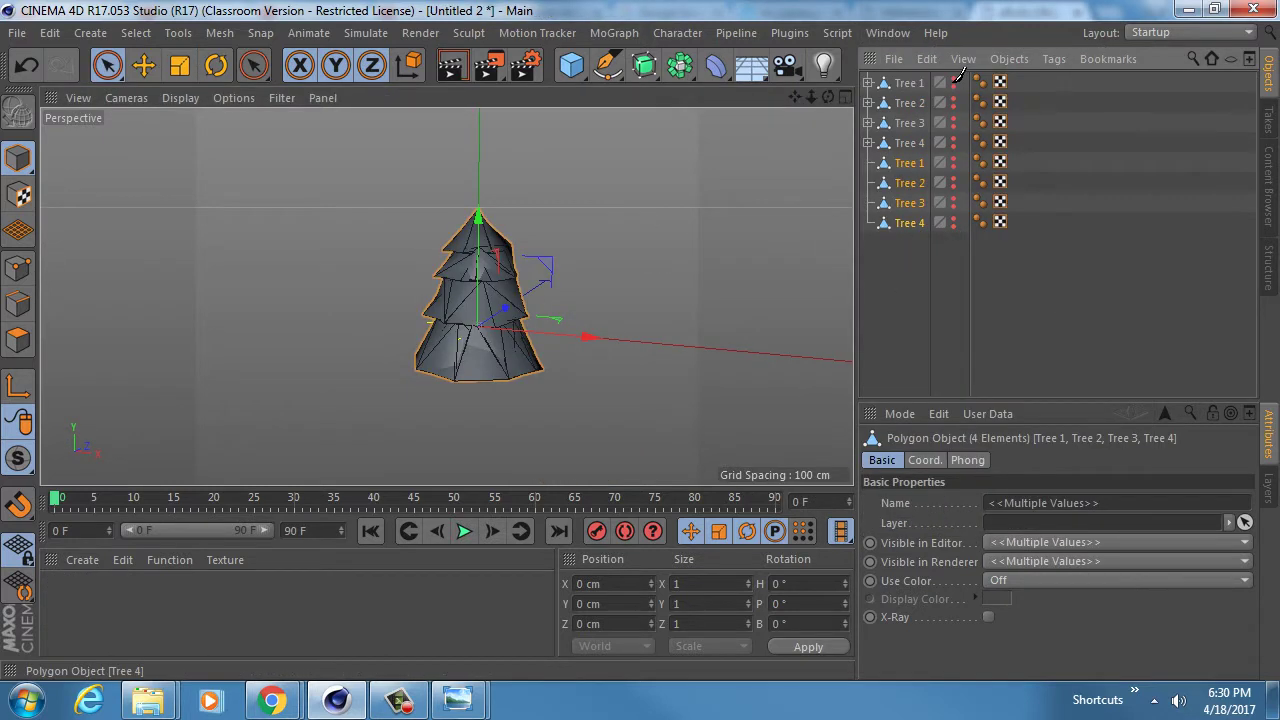
pyautogui.moveTo(956, 80); pyautogui.dragTo(957, 76)
pyautogui.click(884, 312)
# - Add a cylinder and scale it down to about a sixth of its size
pyautogui.moveTo(576, 66); pyautogui.dragTo(821, 88)
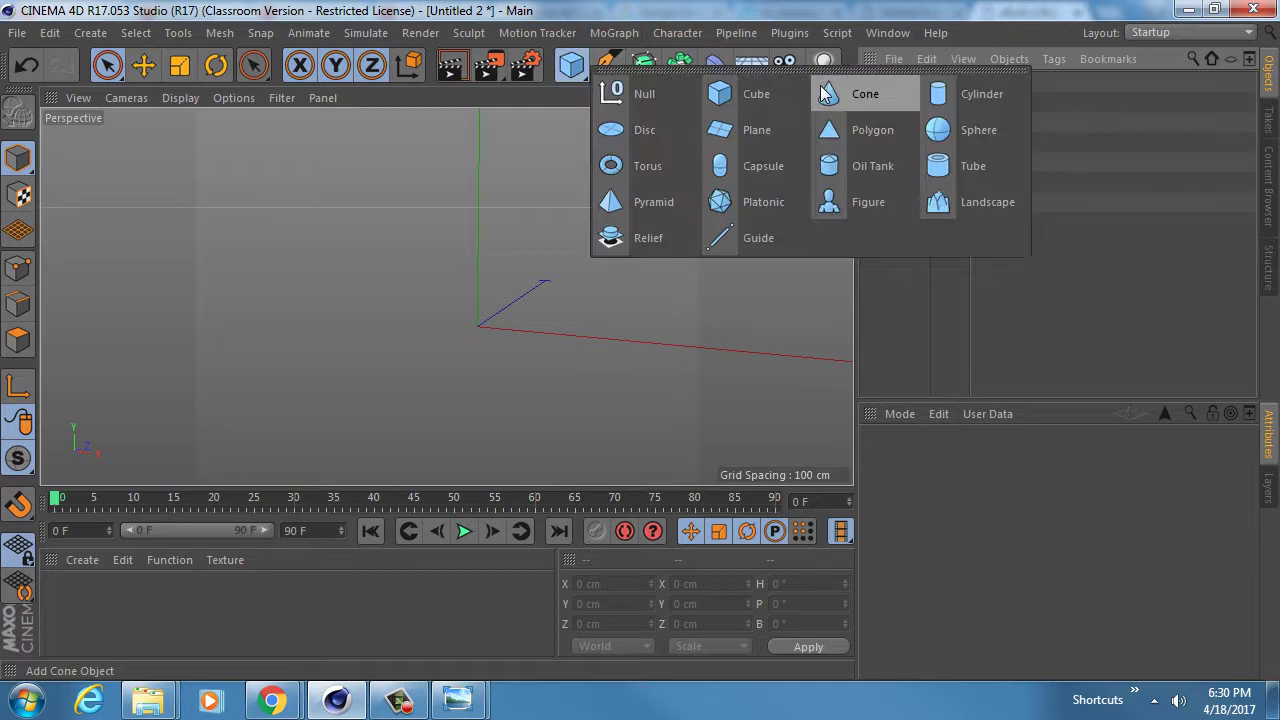
pyautogui.click(981, 93)
pyautogui.press('t')
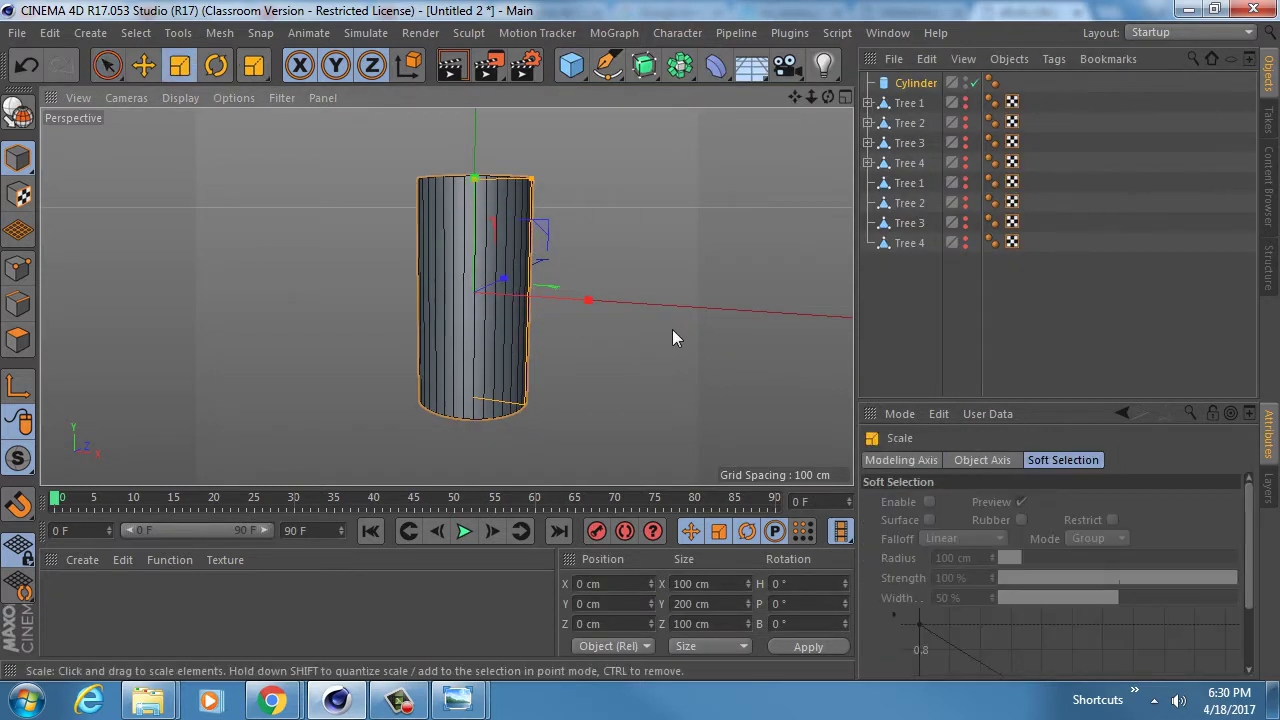
pyautogui.moveTo(672, 338); pyautogui.dragTo(840, 298)
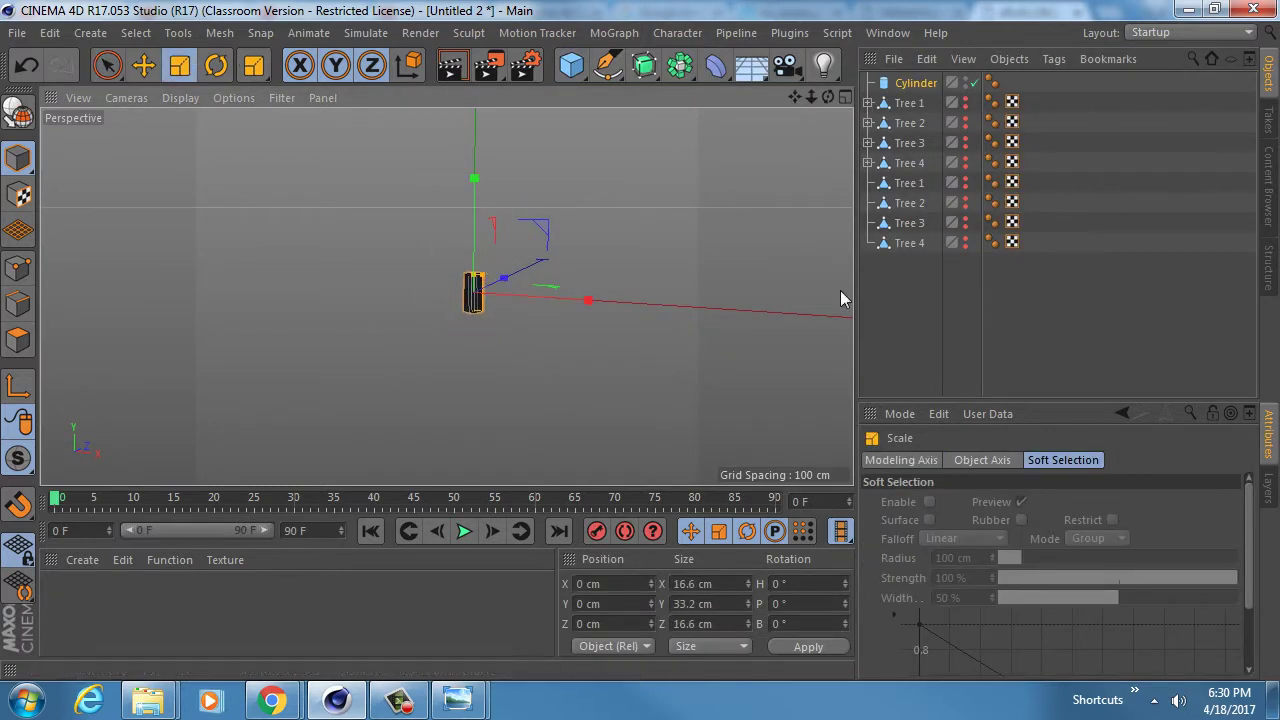
pyautogui.keyDown('alt'); pyautogui.moveTo(443, 294); pyautogui.dragTo(486, 334); pyautogui.keyUp('alt')
pyautogui.keyDown('alt'); pyautogui.moveTo(486, 288); pyautogui.dragTo(580, 251, button='right'); pyautogui.keyUp('alt')
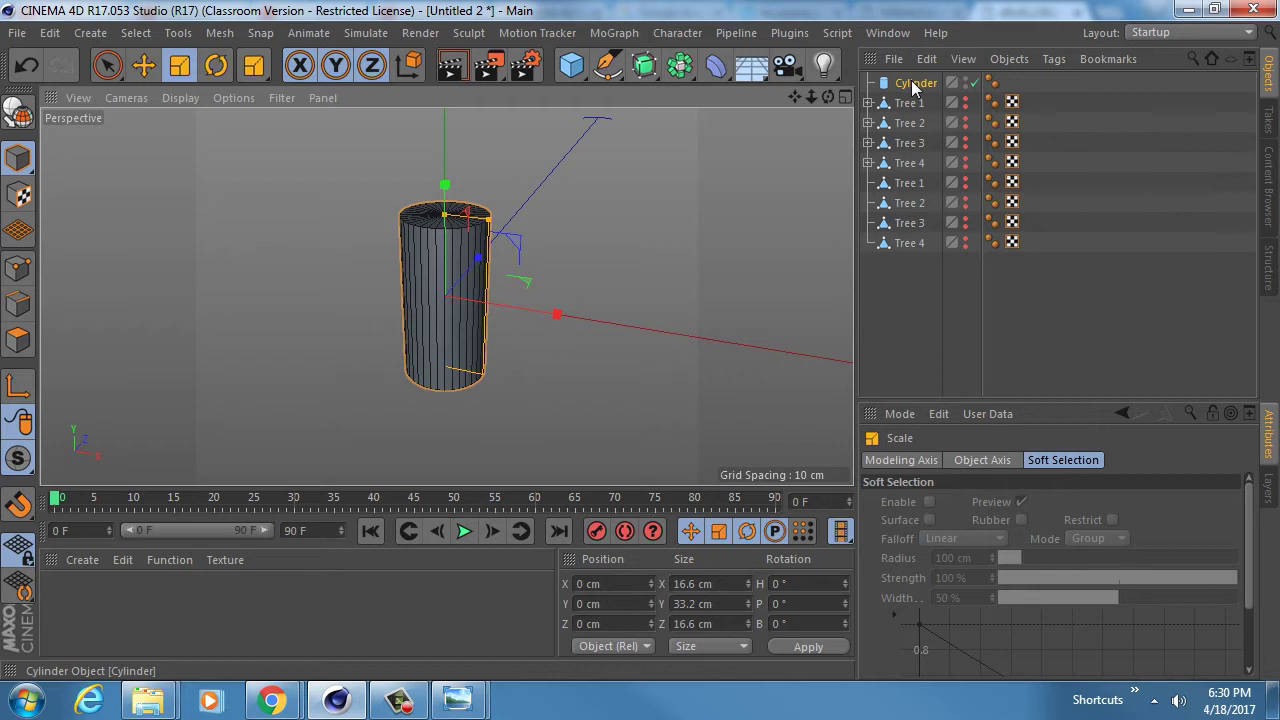
# - Give the cylinder 12 rotation segments and 3 height segments
pyautogui.click(913, 85)
pyautogui.click(1030, 563)
pyautogui.write('1')
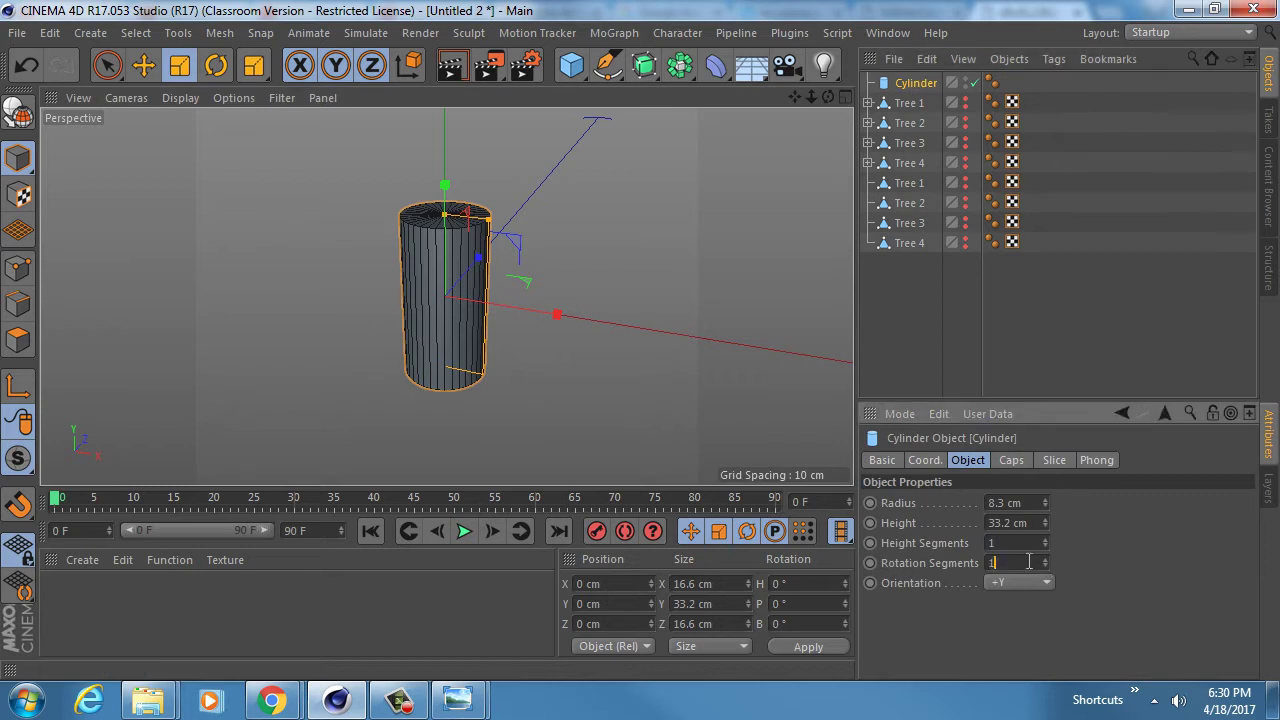
pyautogui.write('2')
pyautogui.press('Return')
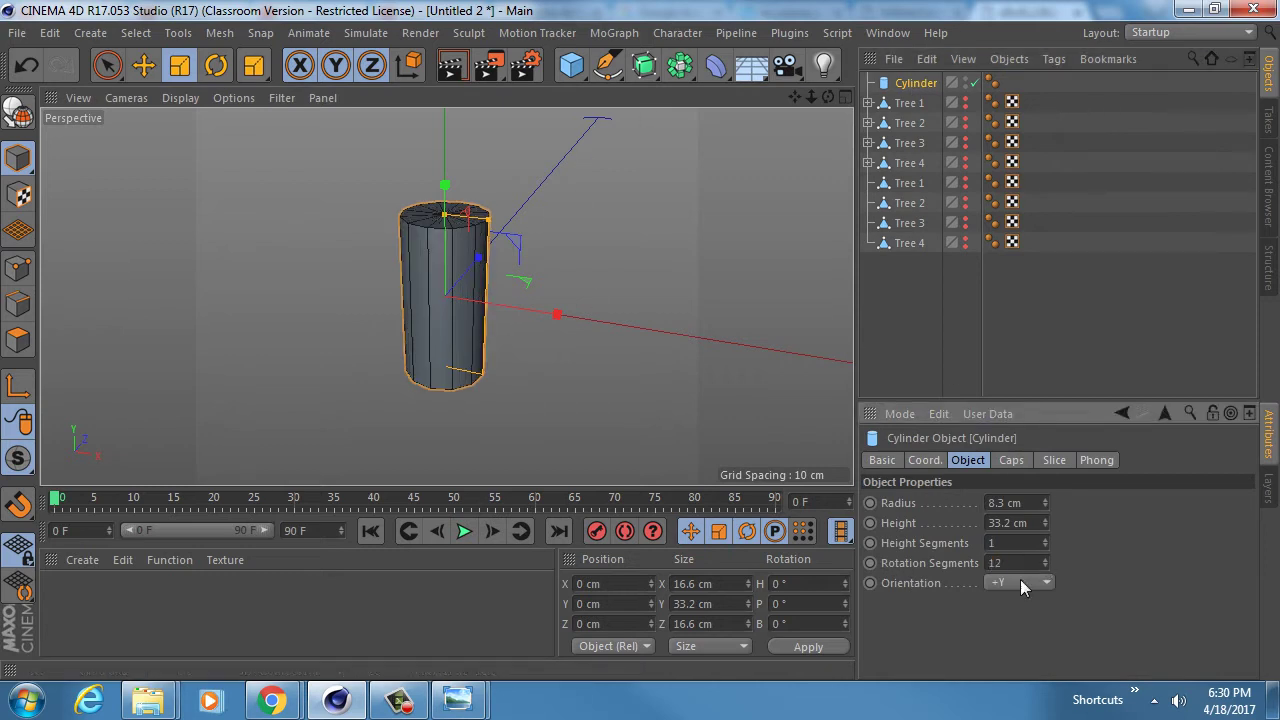
pyautogui.click(1045, 541)
pyautogui.keyDown('alt'); pyautogui.moveTo(456, 275); pyautogui.dragTo(481, 258, button='middle'); pyautogui.keyUp('alt')
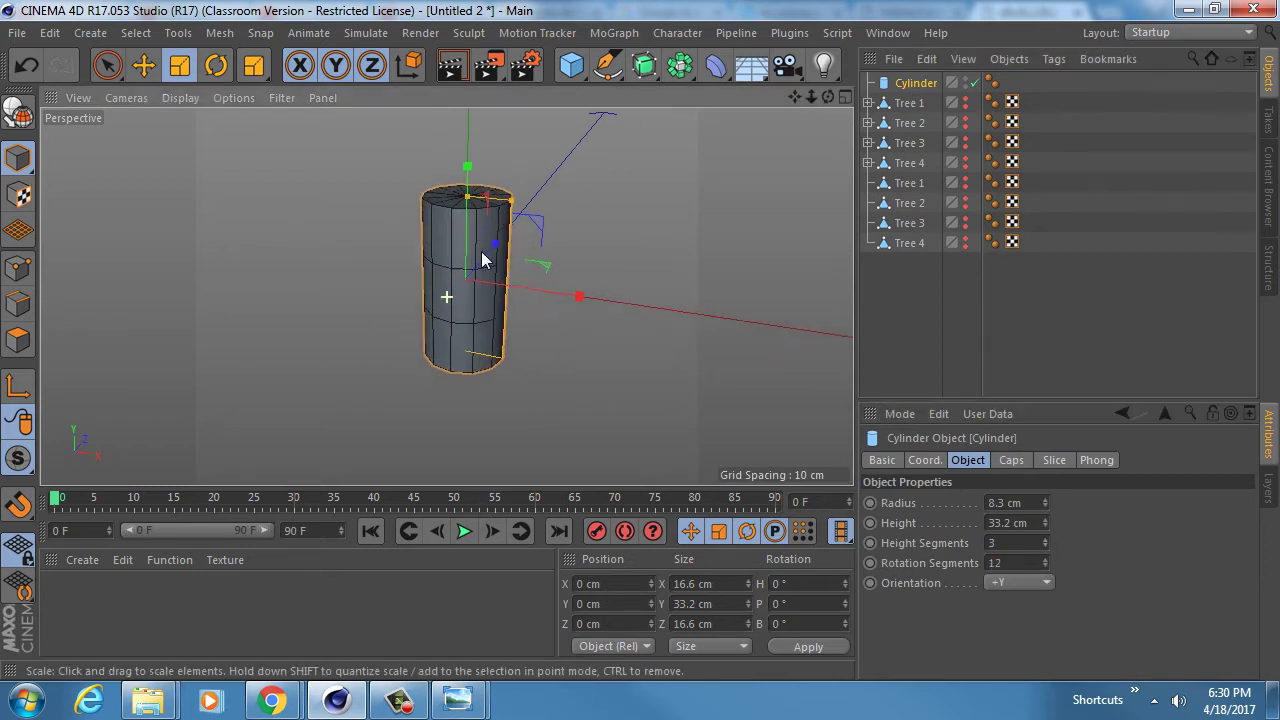
pyautogui.click(868, 103)
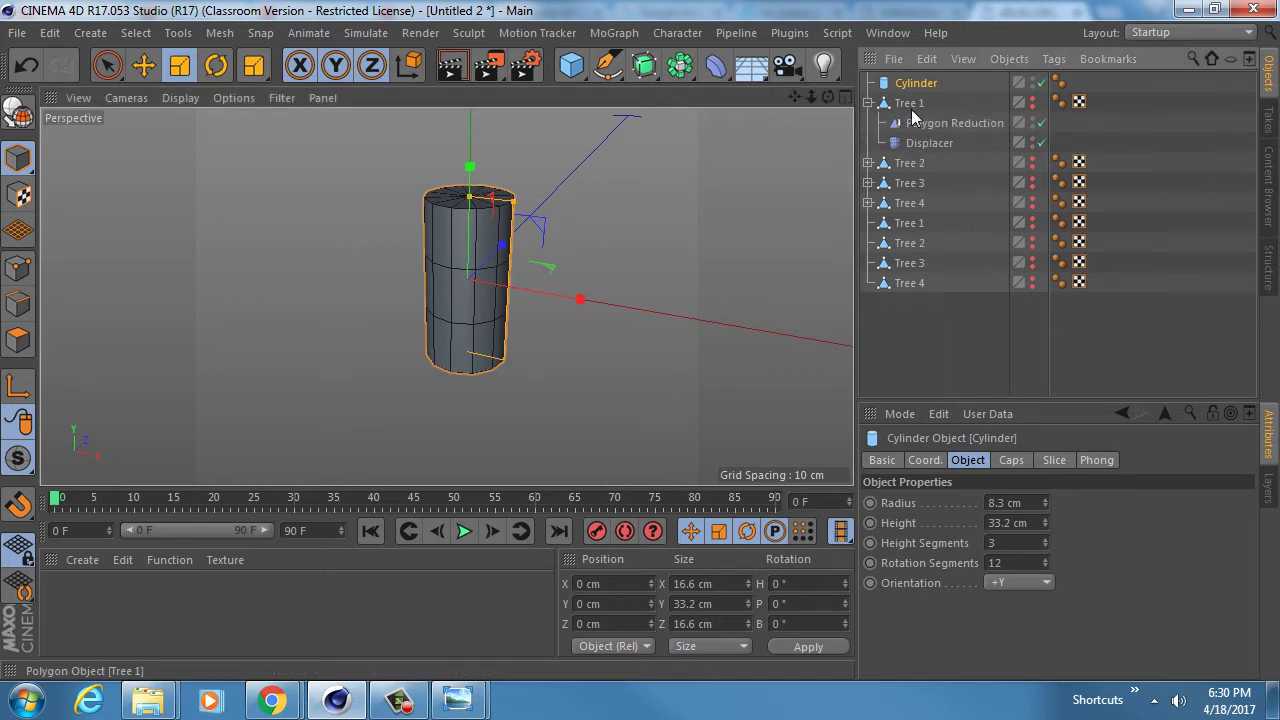
# - Copy Tree 1's Polygon Reduction and Displacer onto the cylinder, then undo the copy
pyautogui.click(940, 123)
pyautogui.keyDown('shift'); pyautogui.click(926, 142); pyautogui.keyUp('shift')
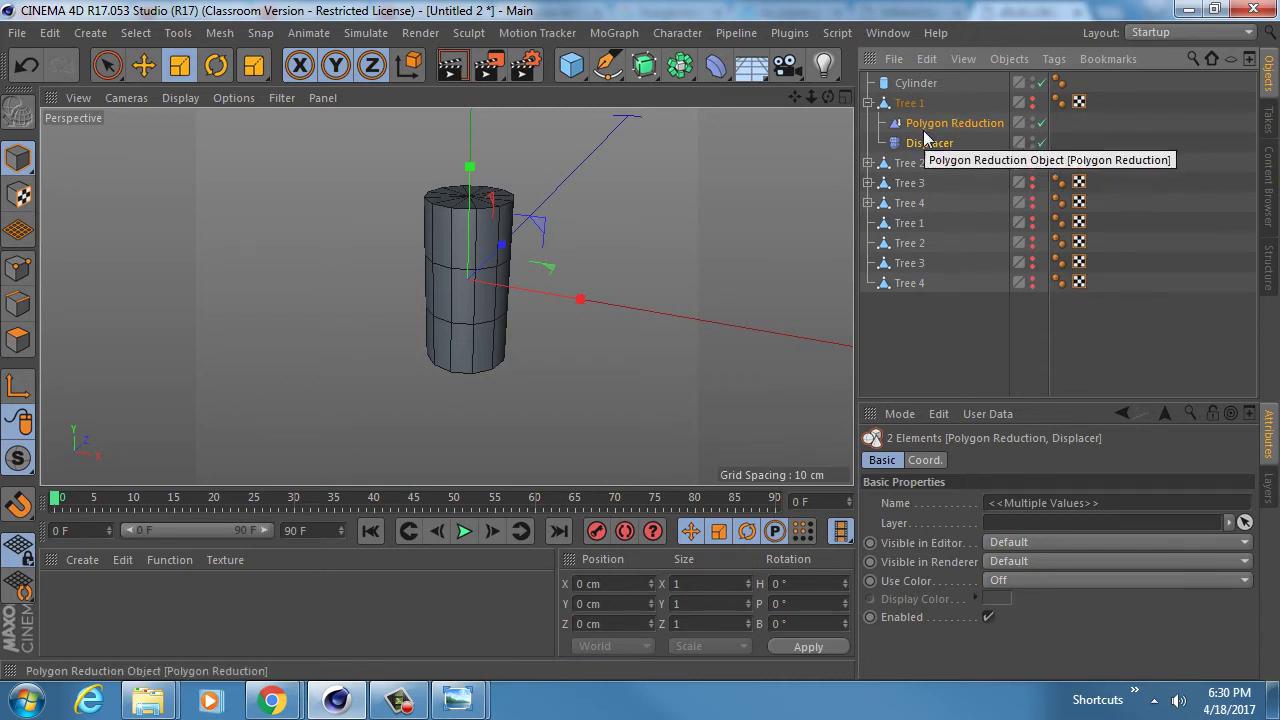
pyautogui.moveTo(943, 122); pyautogui.dragTo(930, 88)
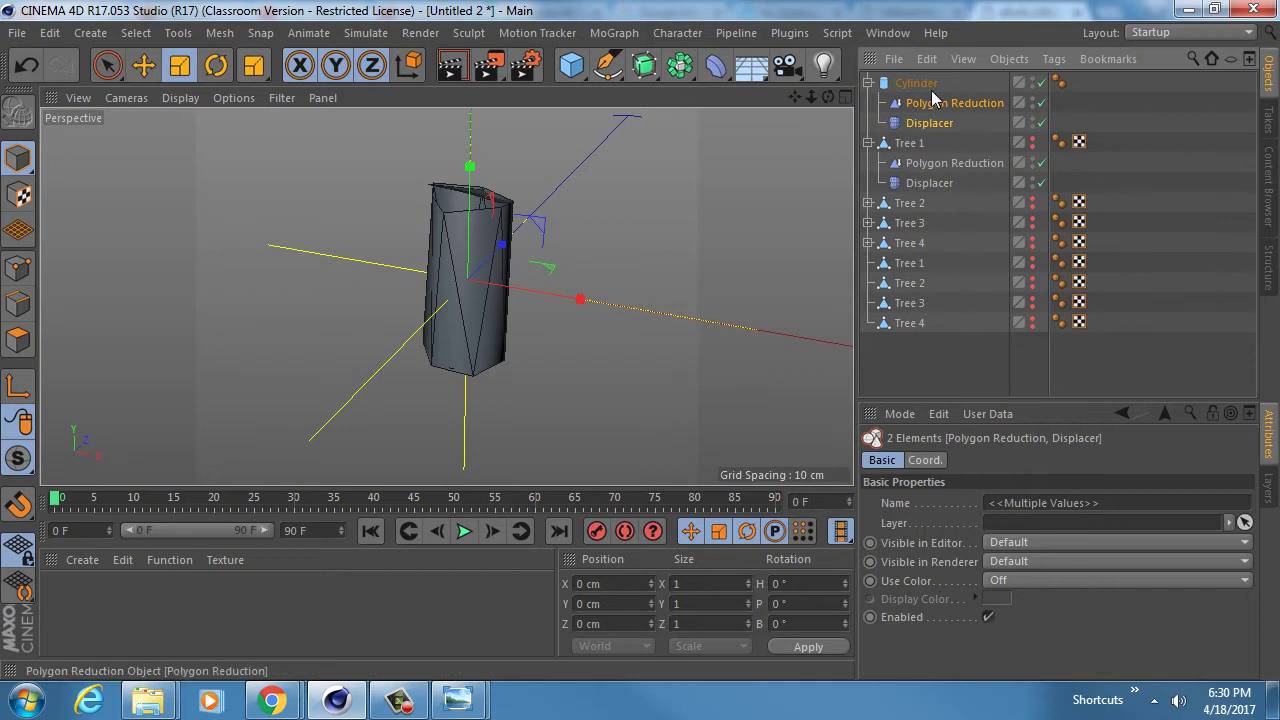
pyautogui.click(914, 83)
pyautogui.hotkey('ctrl', 'z')
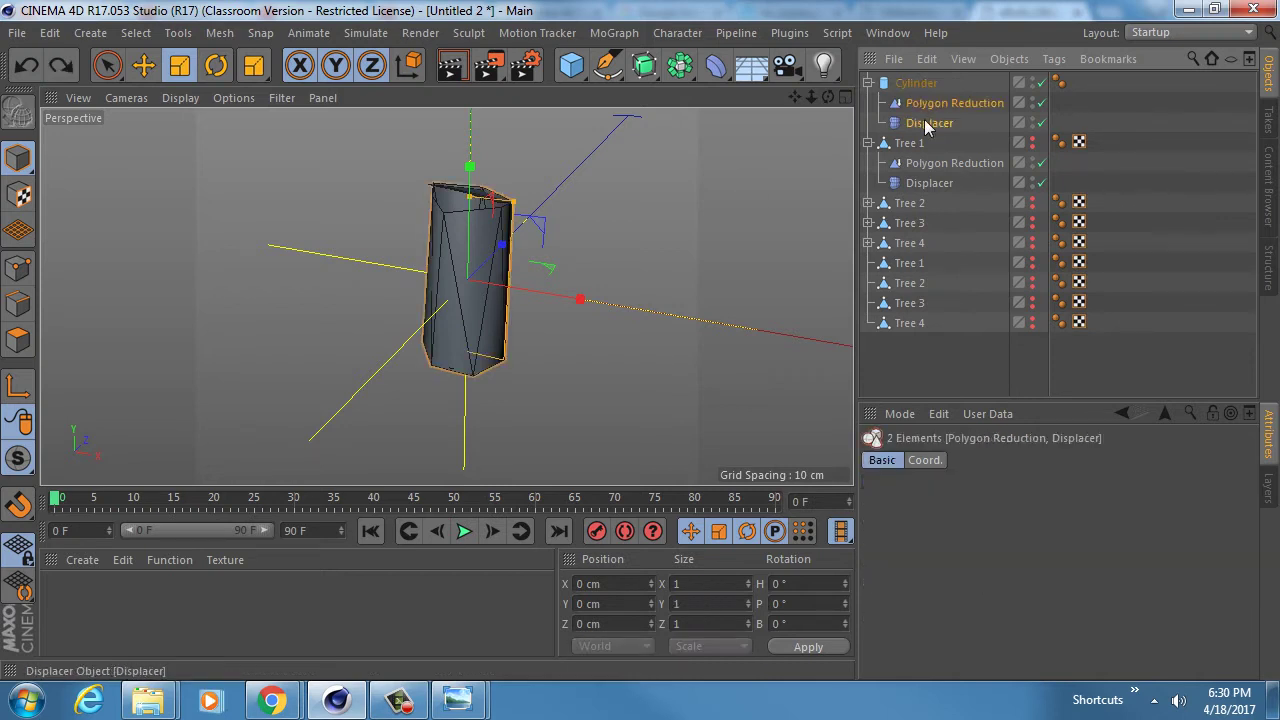
pyautogui.hotkey('ctrl', 'z')
pyautogui.click(914, 83)
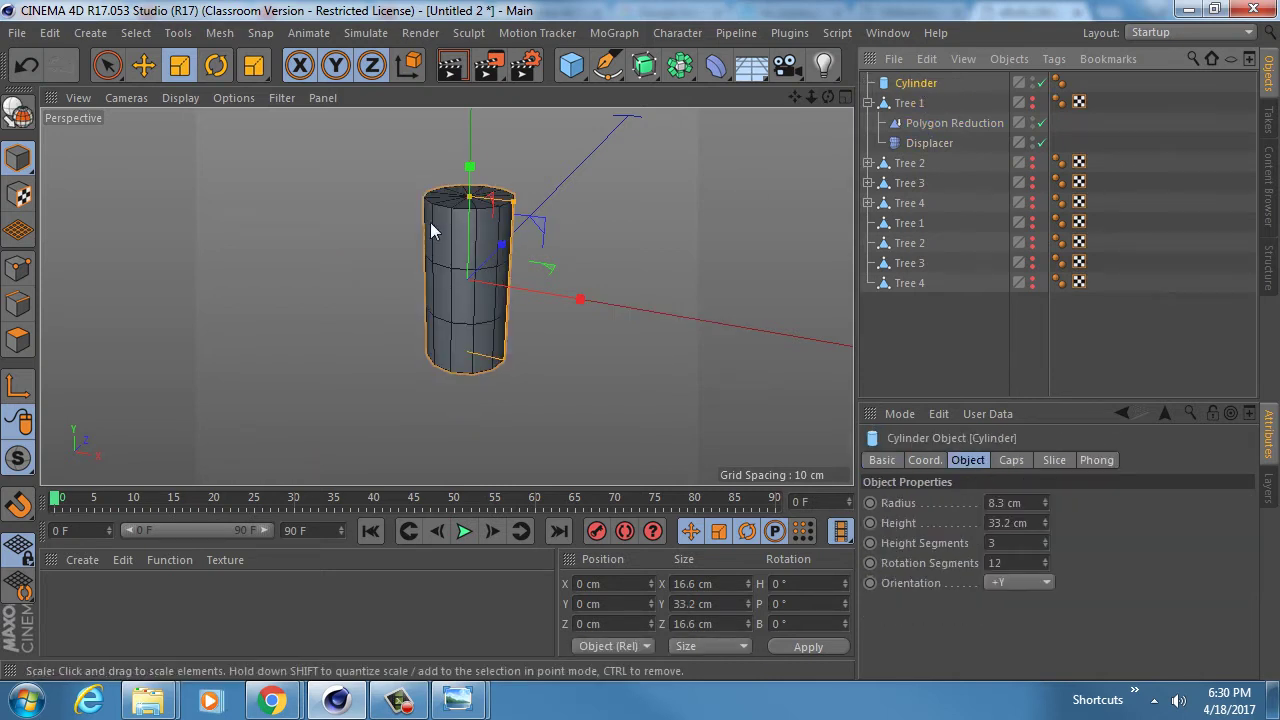
# - Convert the cylinder into an editable polygon object and select all its polygons
pyautogui.press('c')
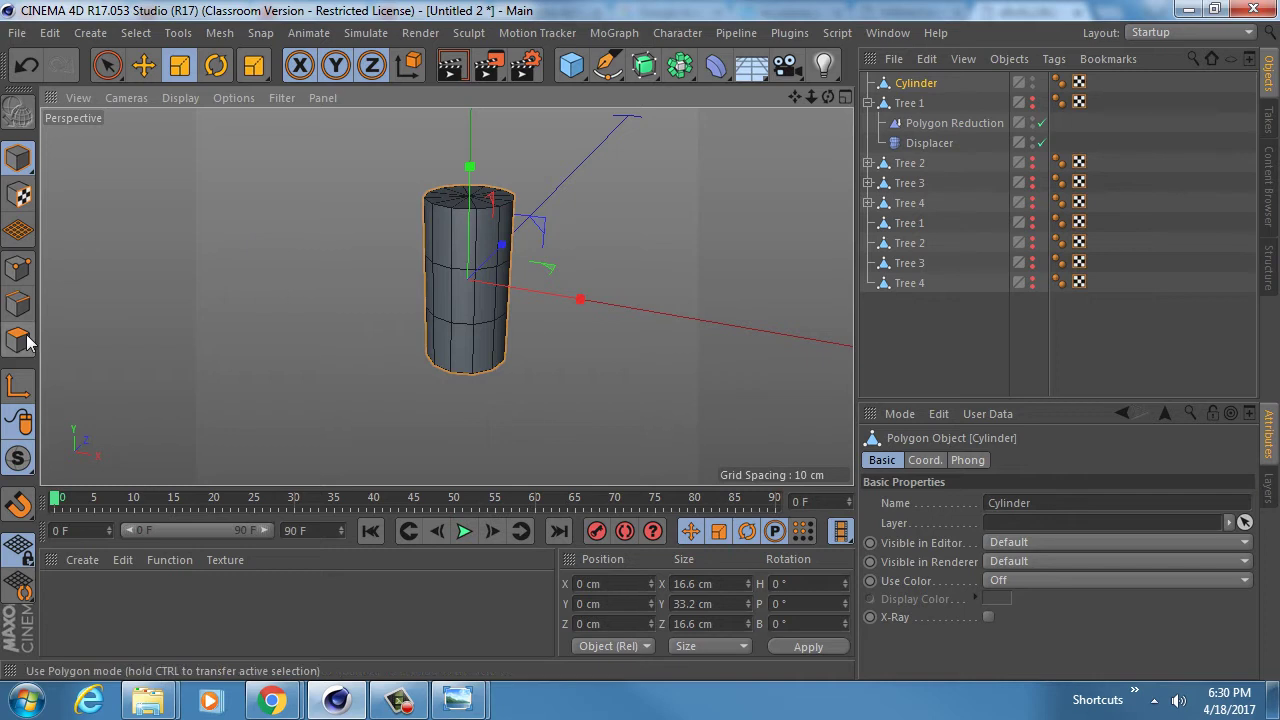
pyautogui.click(18, 340)
pyautogui.hotkey('ctrl', 'a')
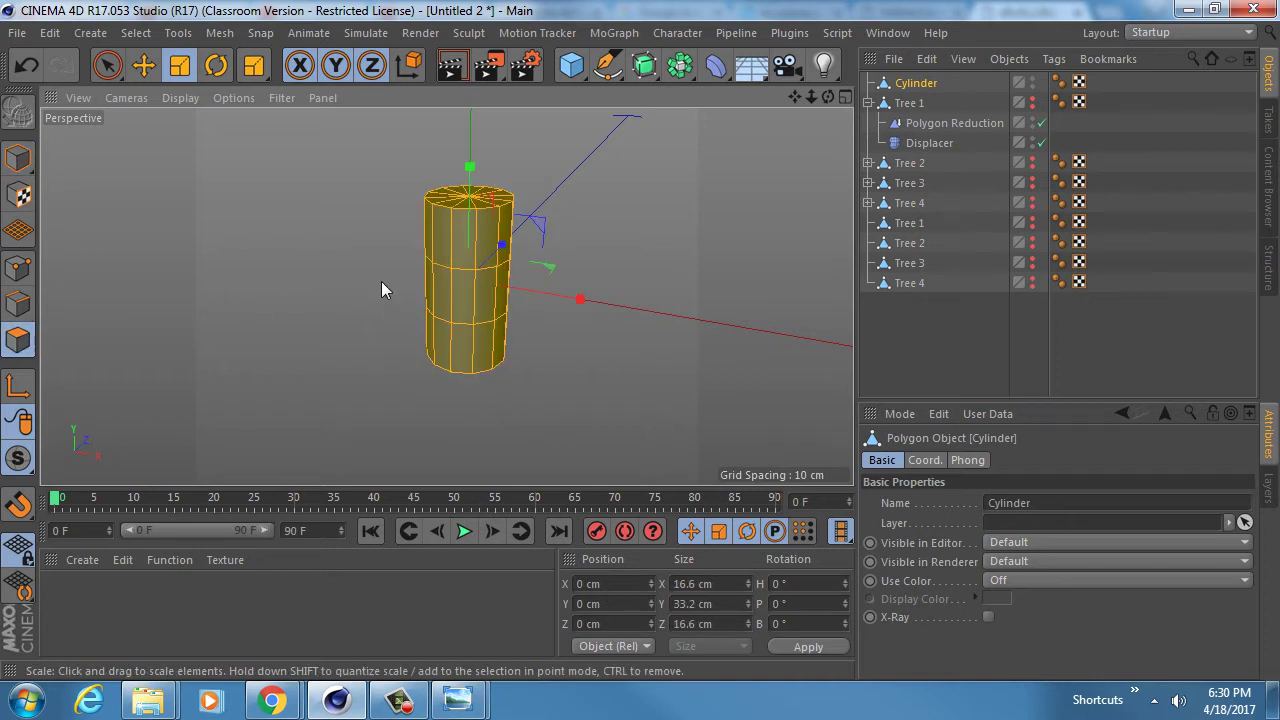
pyautogui.press('u')
pyautogui.click(18, 158)
# - Copy Tree 1's Polygon Reduction and Displacer onto the editable cylinder for a faceted shape
pyautogui.click(942, 122)
pyautogui.keyDown('shift'); pyautogui.click(928, 140); pyautogui.keyUp('shift')
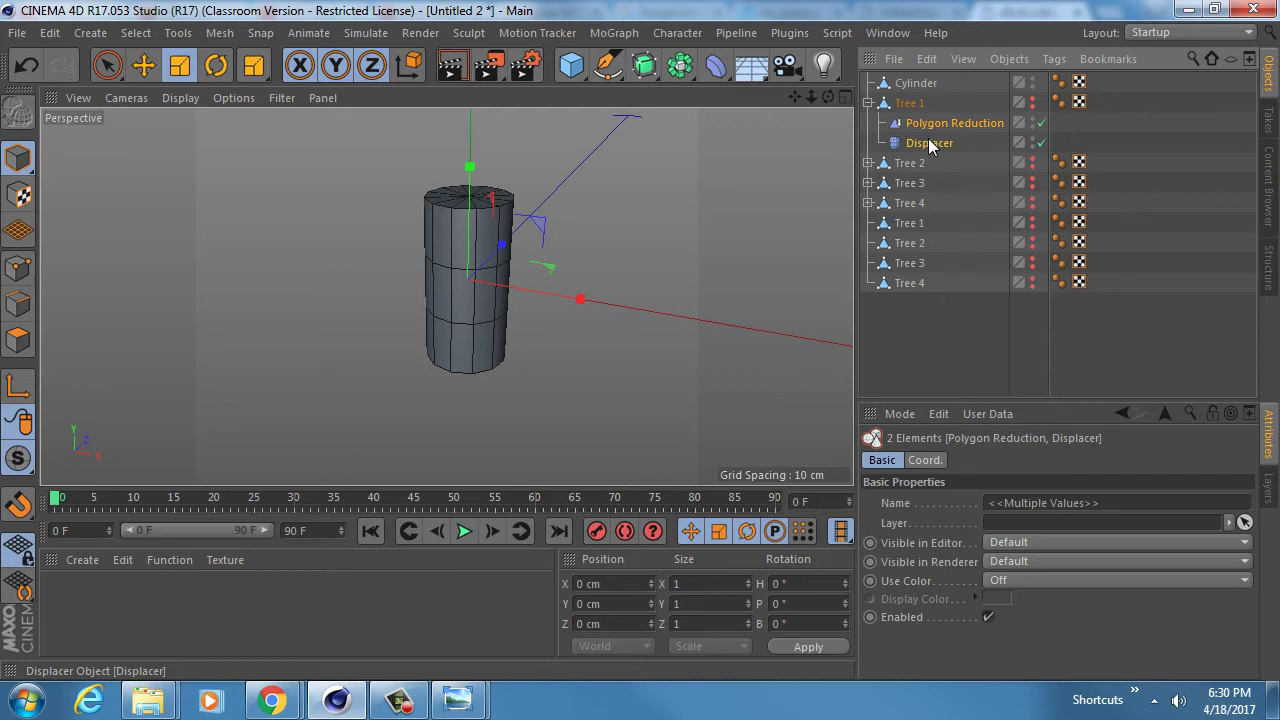
pyautogui.keyDown('ctrl'); pyautogui.moveTo(928, 122); pyautogui.dragTo(918, 84); pyautogui.keyUp('ctrl')
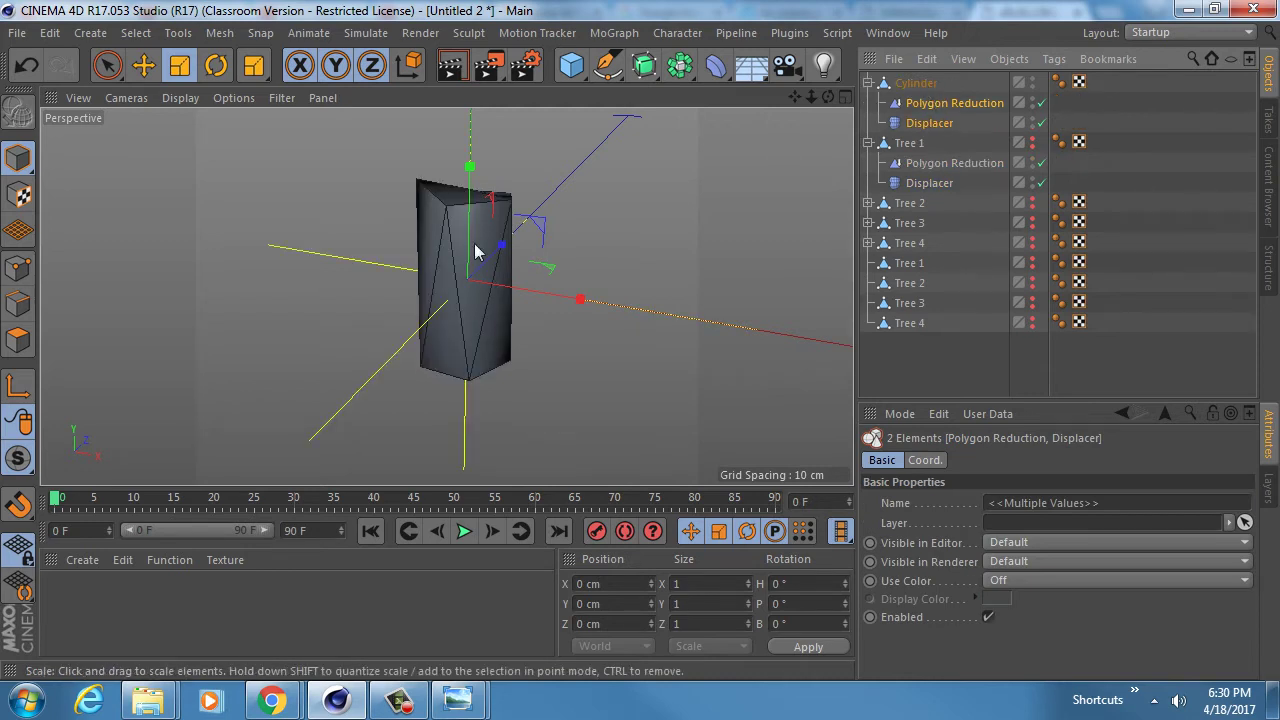
pyautogui.keyDown('alt'); pyautogui.moveTo(455, 253); pyautogui.dragTo(560, 360); pyautogui.keyUp('alt')
pyautogui.doubleClick(918, 82)
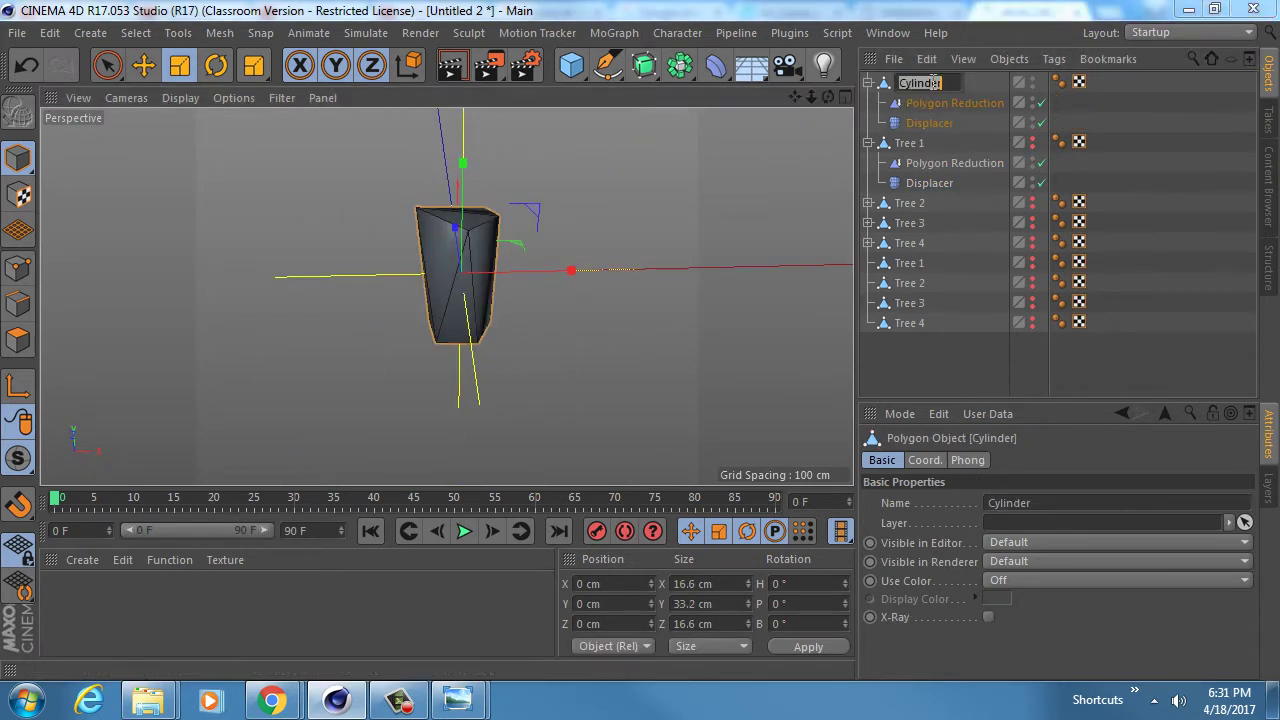
# - Rename the cylinder to 'Stump' and bake it with Current State to Object
pyautogui.write('Stump')
pyautogui.press('Return')
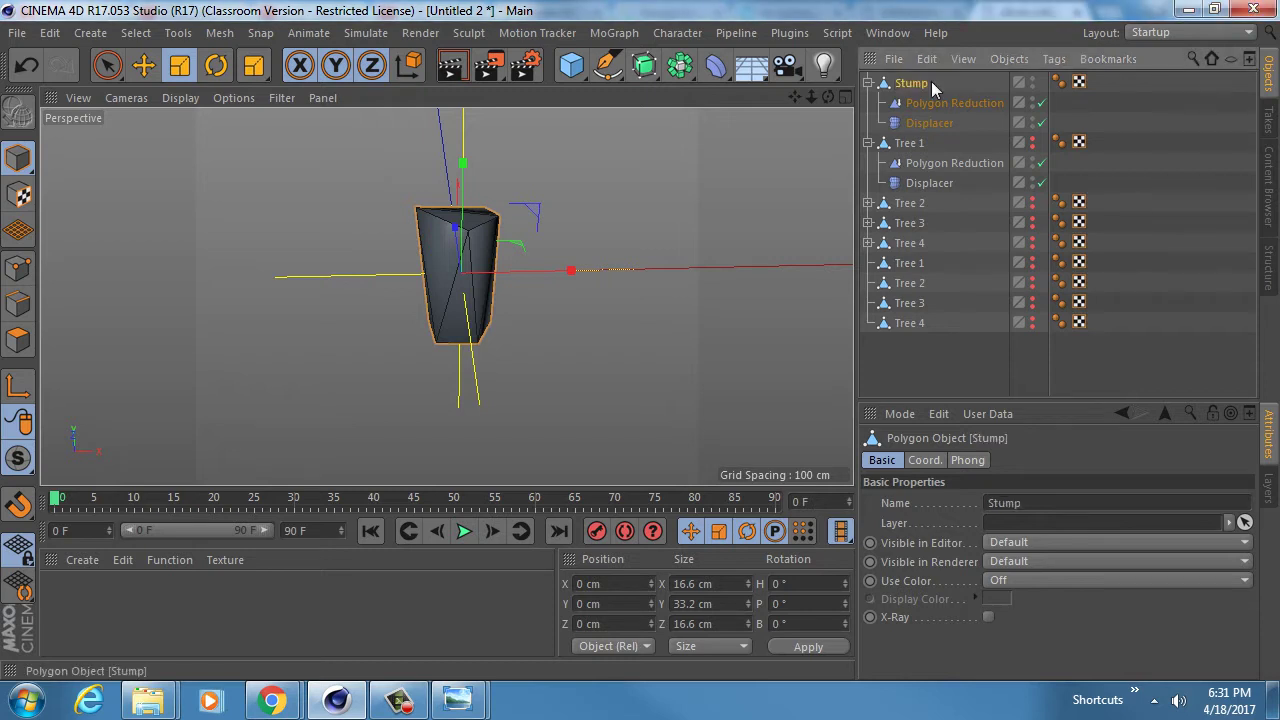
pyautogui.click(868, 82)
pyautogui.rightClick(904, 84)
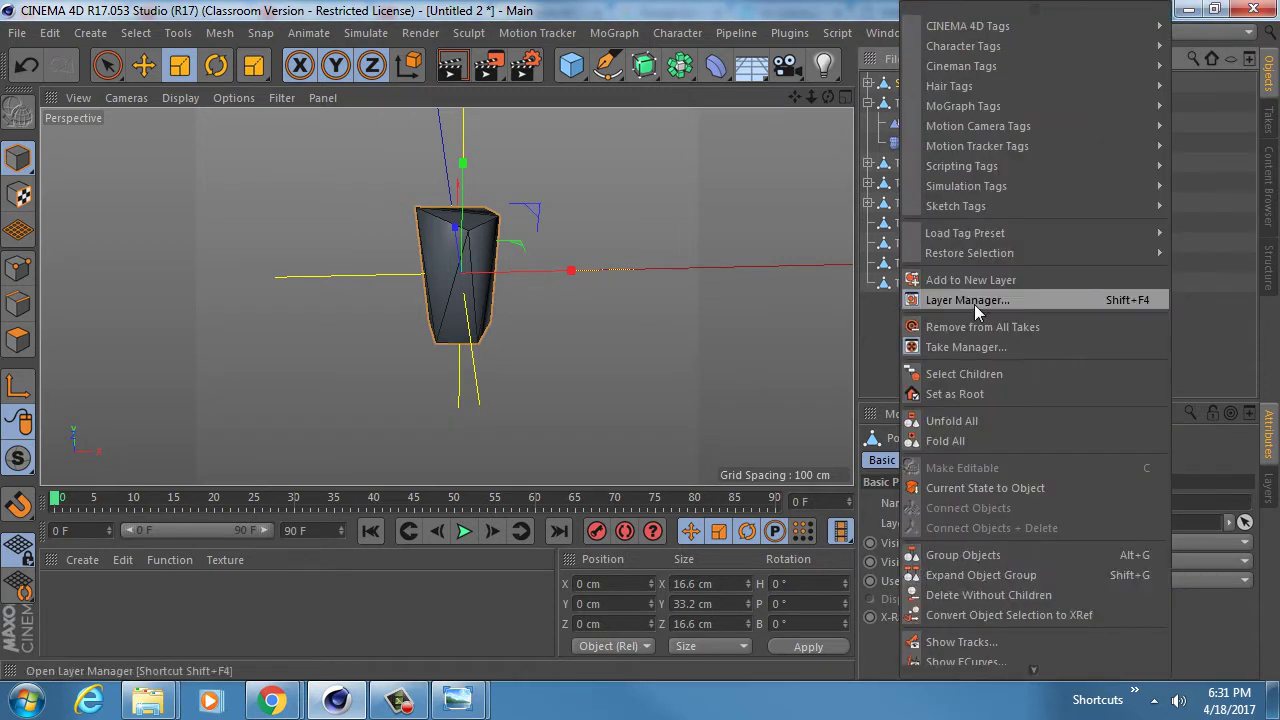
pyautogui.click(985, 488)
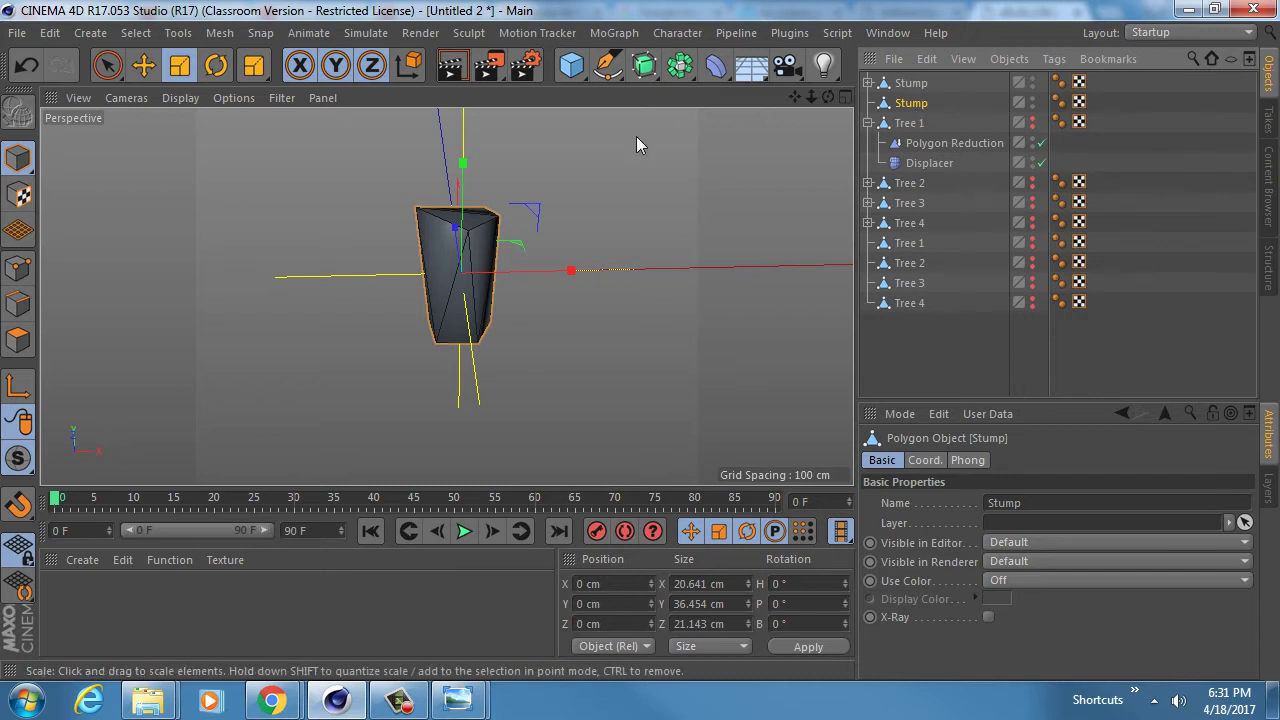
# - In Chitkin_Assignment_5_v1.c4d, nest copies of Stump under the trees
pyautogui.press('v')
pyautogui.click(623, 219)
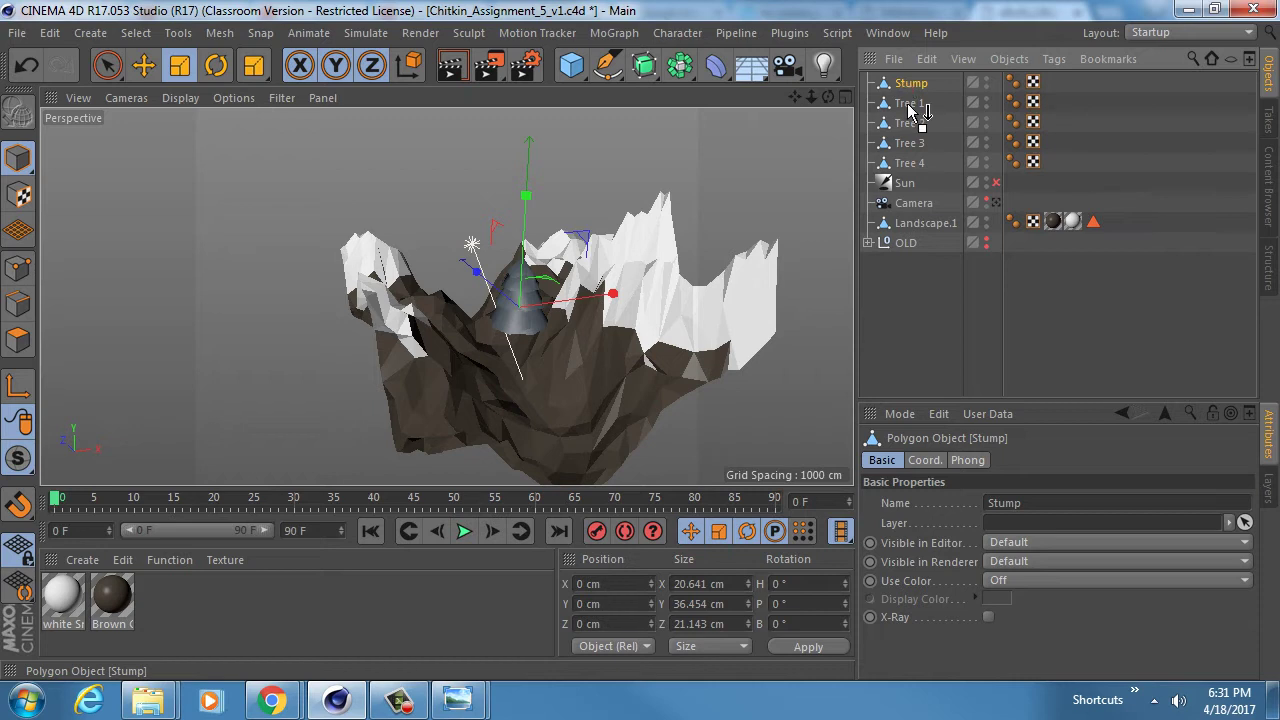
pyautogui.moveTo(909, 105); pyautogui.dragTo(911, 124)
pyautogui.keyDown('ctrl'); pyautogui.moveTo(915, 168); pyautogui.dragTo(918, 207); pyautogui.keyUp('ctrl')
pyautogui.click(869, 204)
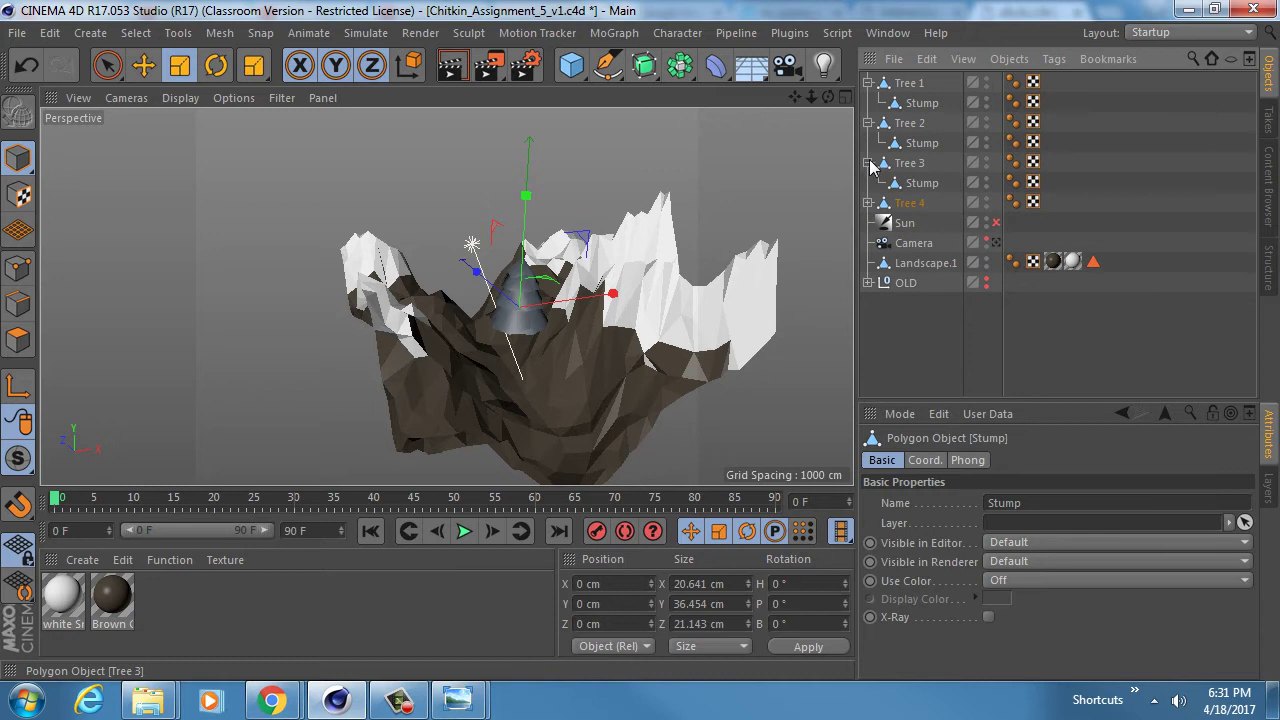
pyautogui.click(869, 164)
pyautogui.click(869, 124)
pyautogui.click(869, 84)
pyautogui.keyDown('alt'); pyautogui.moveTo(500, 330); pyautogui.dragTo(535, 379); pyautogui.keyUp('alt')
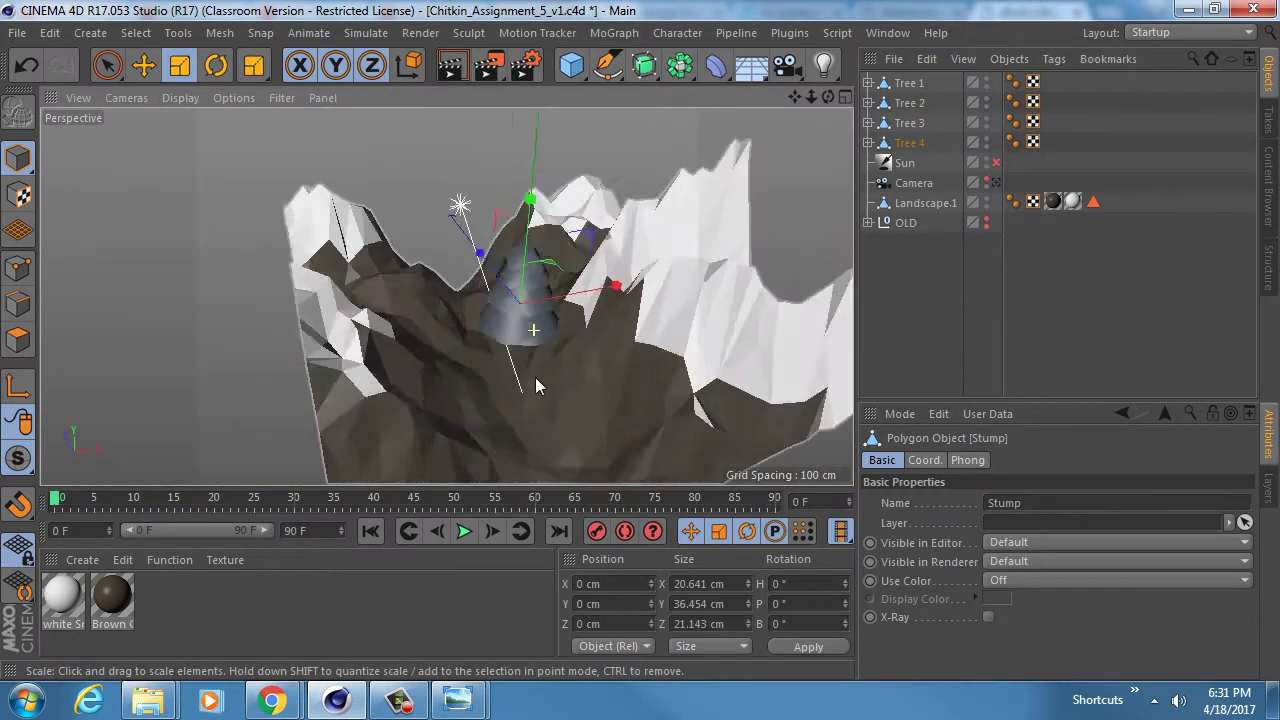
pyautogui.keyDown('alt'); pyautogui.moveTo(446, 297); pyautogui.dragTo(560, 230); pyautogui.keyUp('alt')
# - Scale all four trees down to about 55% of their size
pyautogui.click(909, 84)
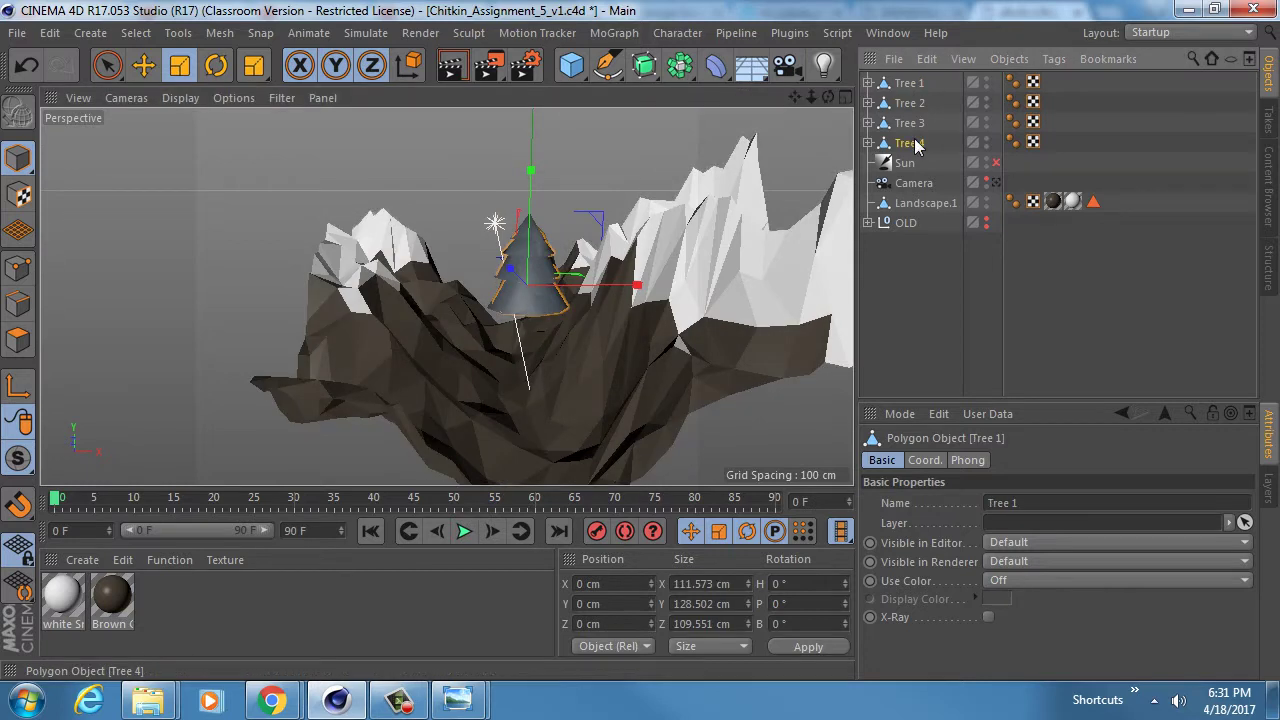
pyautogui.click(910, 143)
pyautogui.keyDown('shift'); pyautogui.click(910, 143); pyautogui.keyUp('shift')
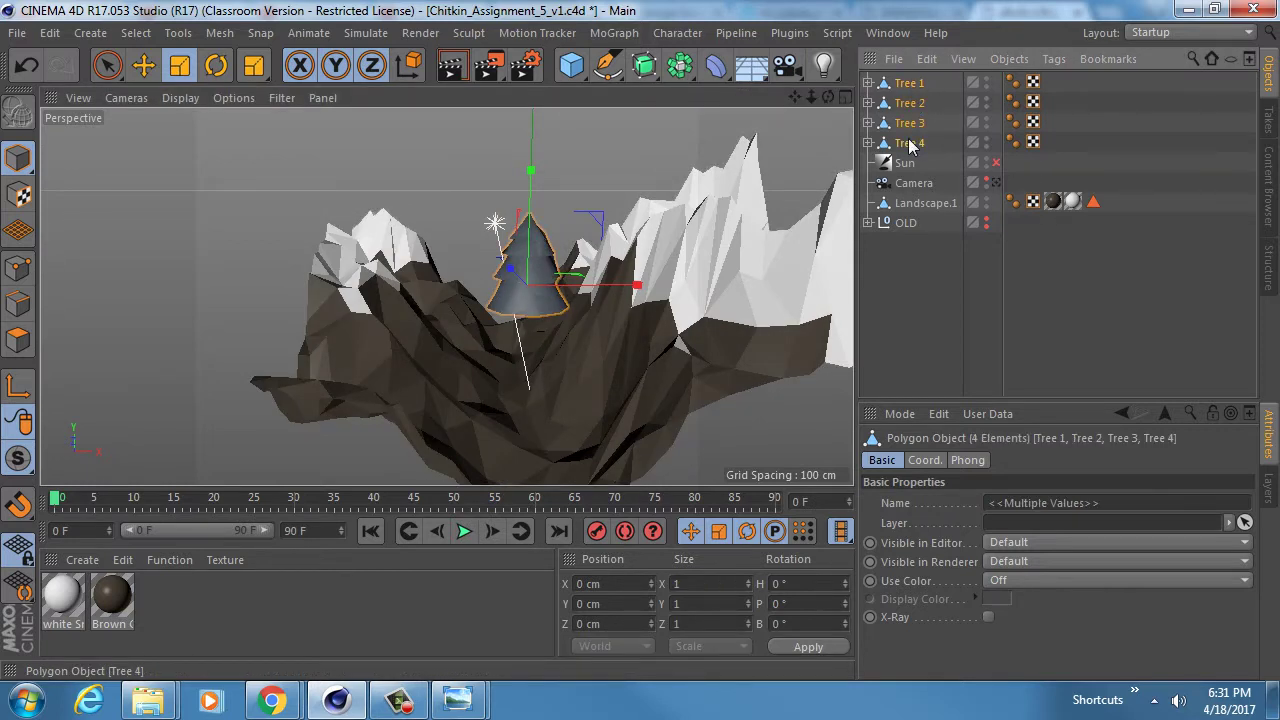
pyautogui.press('t')
pyautogui.moveTo(556, 160); pyautogui.dragTo(108, 222)
pyautogui.middleClick(490, 370)
pyautogui.middleClick(598, 386)
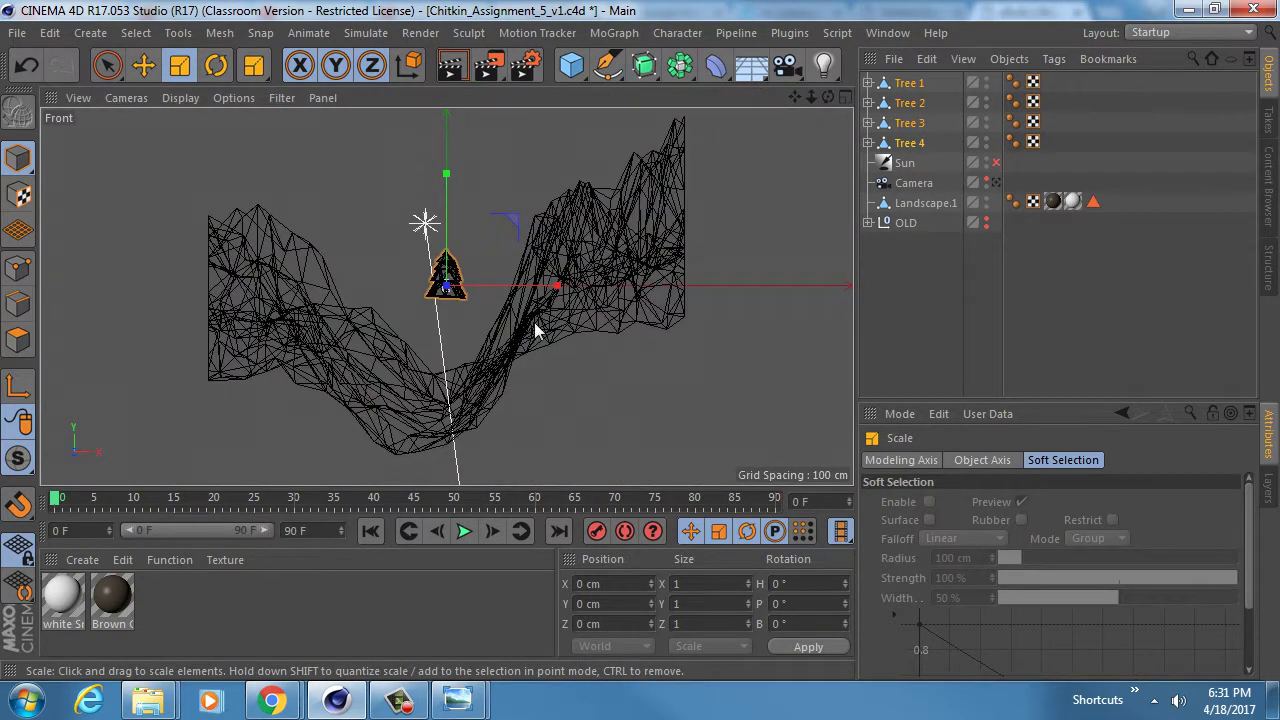
pyautogui.scroll(8, 504, 267)
# - Select the trees' Stumps and lower them to -21.153 cm on Y
pyautogui.click(865, 88)
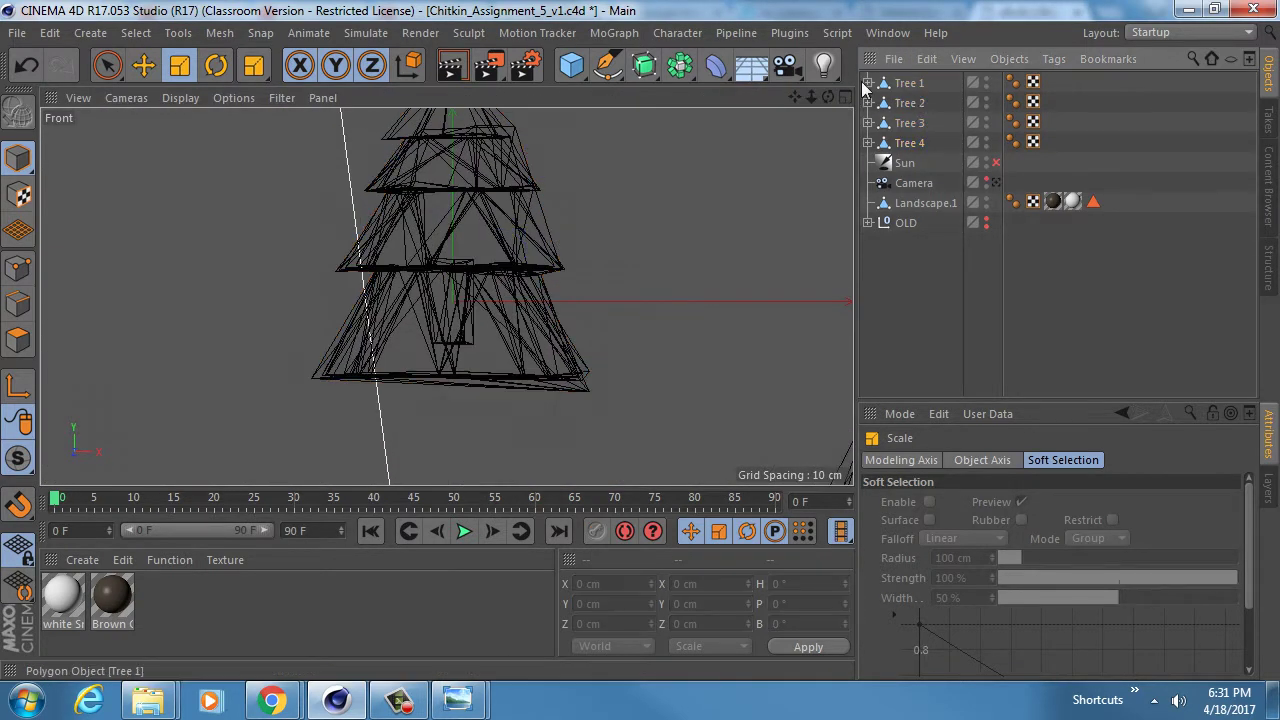
pyautogui.click(868, 83)
pyautogui.click(868, 123)
pyautogui.click(868, 163)
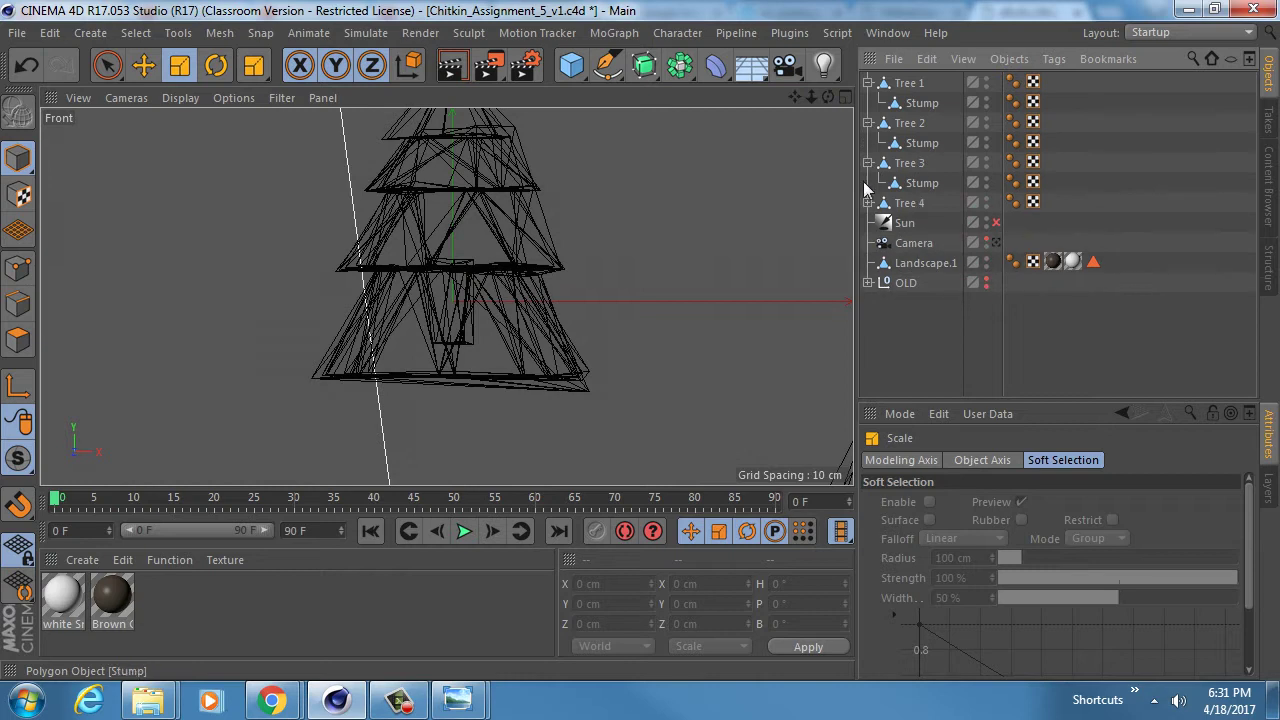
pyautogui.click(868, 203)
pyautogui.click(918, 222)
pyautogui.keyDown('shift'); pyautogui.click(921, 183); pyautogui.keyUp('shift')
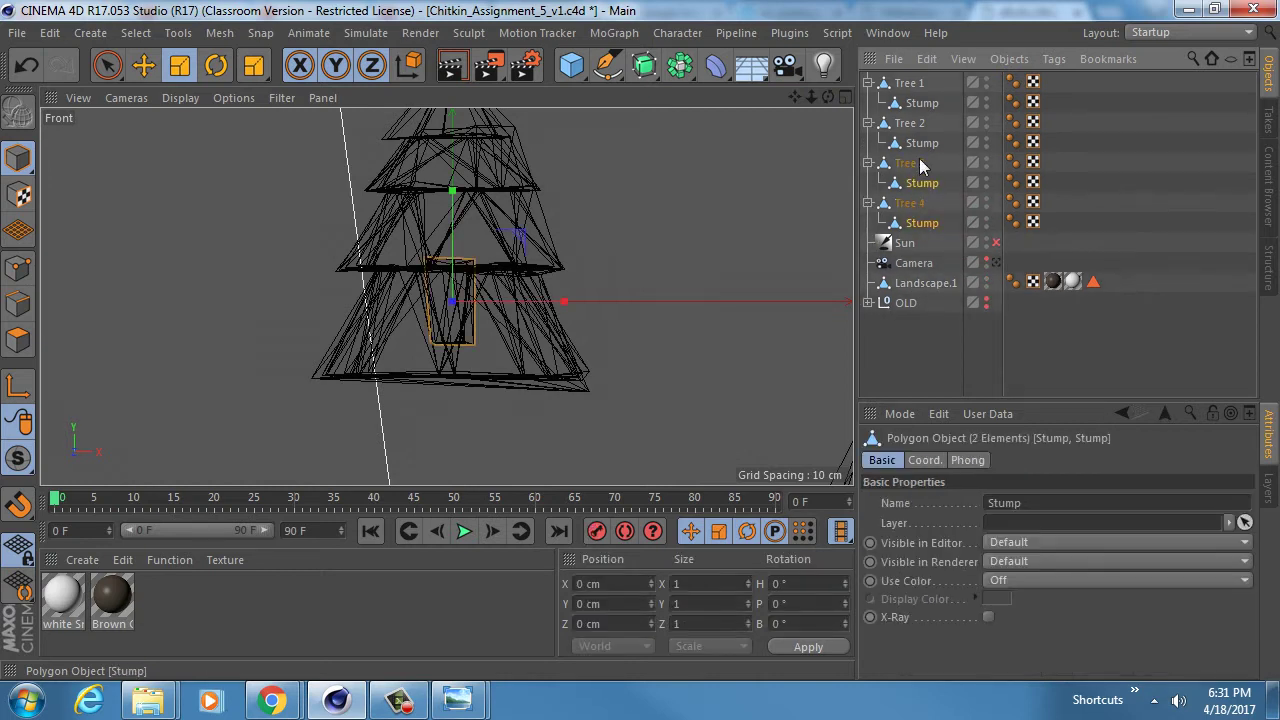
pyautogui.keyDown('shift'); pyautogui.click(921, 103); pyautogui.keyUp('shift')
pyautogui.press('e')
pyautogui.moveTo(452, 192); pyautogui.dragTo(452, 330)
pyautogui.middleClick(452, 330)
pyautogui.middleClick(314, 206)
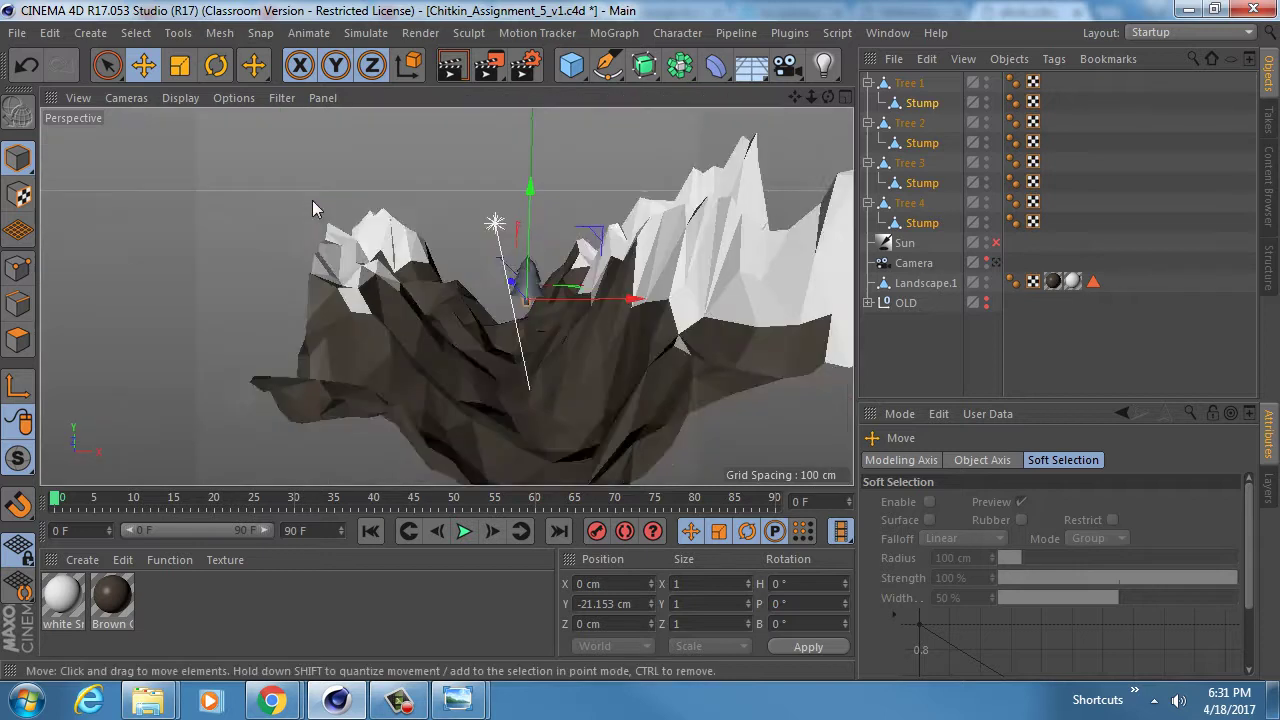
pyautogui.scroll(5, 543, 320)
# - Select all eight Phong tags and set their Phong Angle to 0°
pyautogui.keyDown('alt'); pyautogui.moveTo(502, 276); pyautogui.dragTo(691, 120); pyautogui.keyUp('alt')
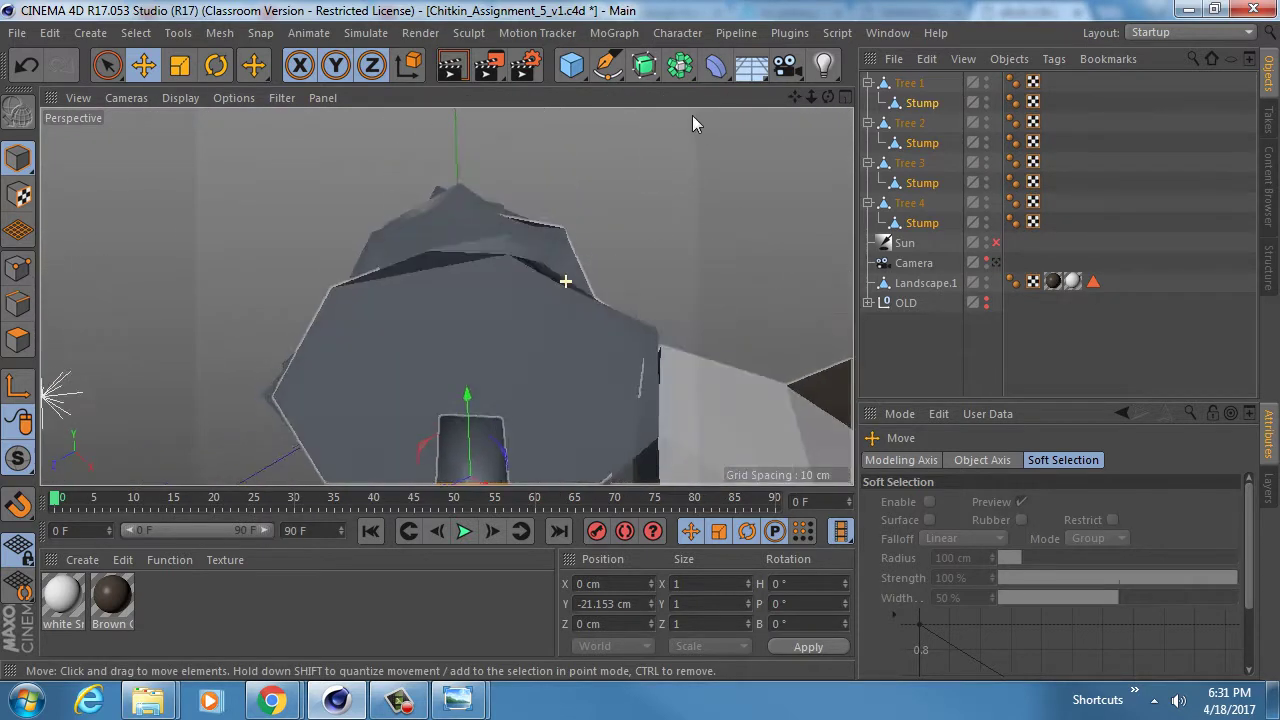
pyautogui.scroll(-8, 513, 238)
pyautogui.keyDown('alt'); pyautogui.moveTo(497, 236); pyautogui.dragTo(640, 300); pyautogui.keyUp('alt')
pyautogui.click(1012, 82)
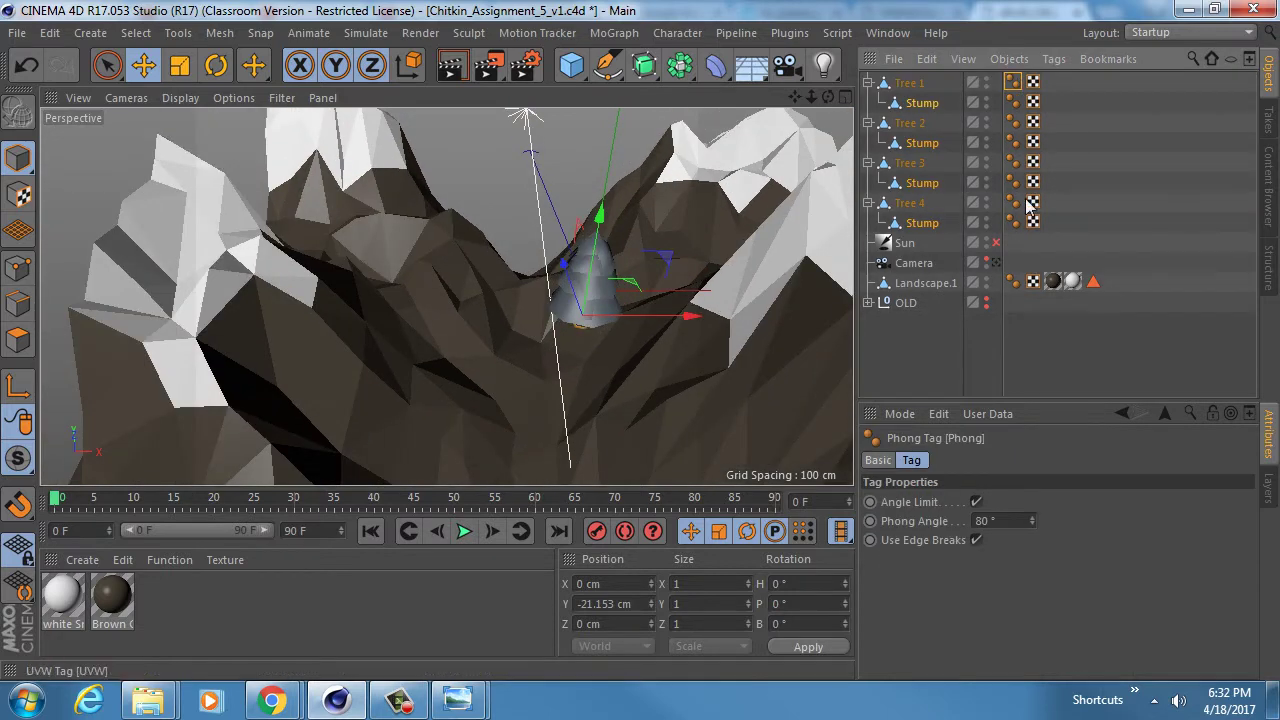
pyautogui.keyDown('shift'); pyautogui.click(1012, 222); pyautogui.keyUp('shift')
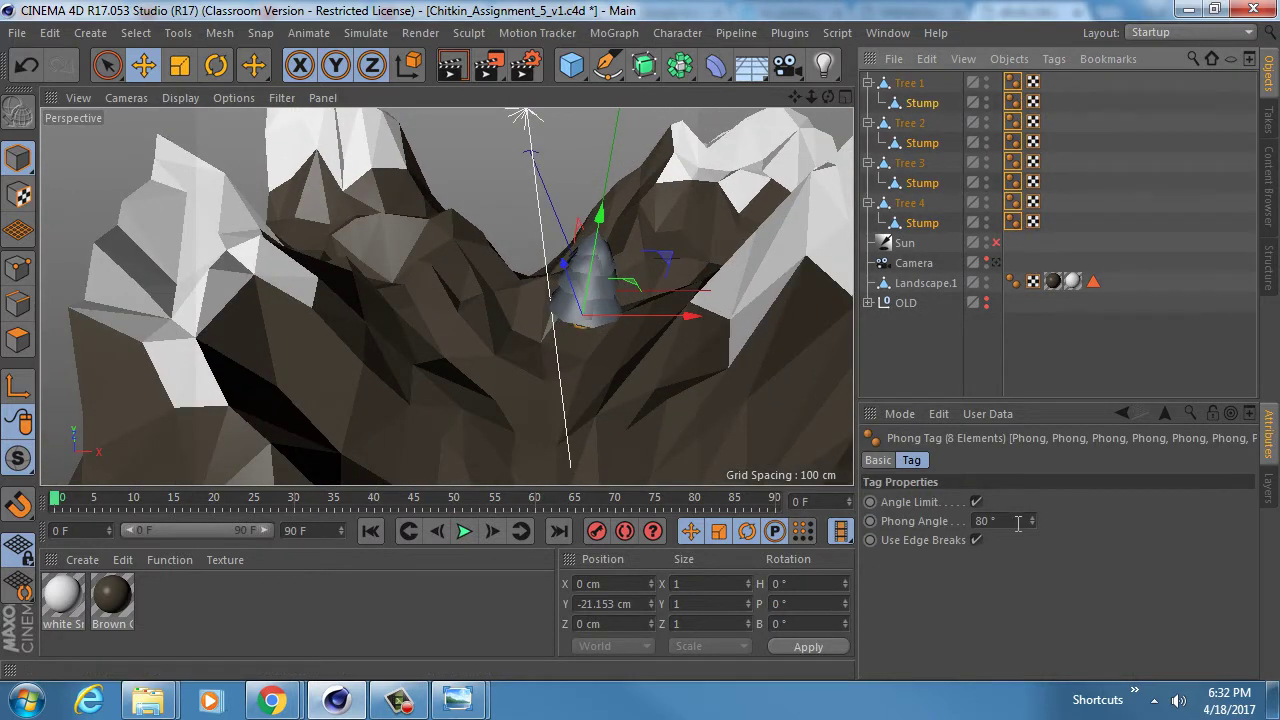
pyautogui.moveTo(1031, 520); pyautogui.dragTo(1031, 590)
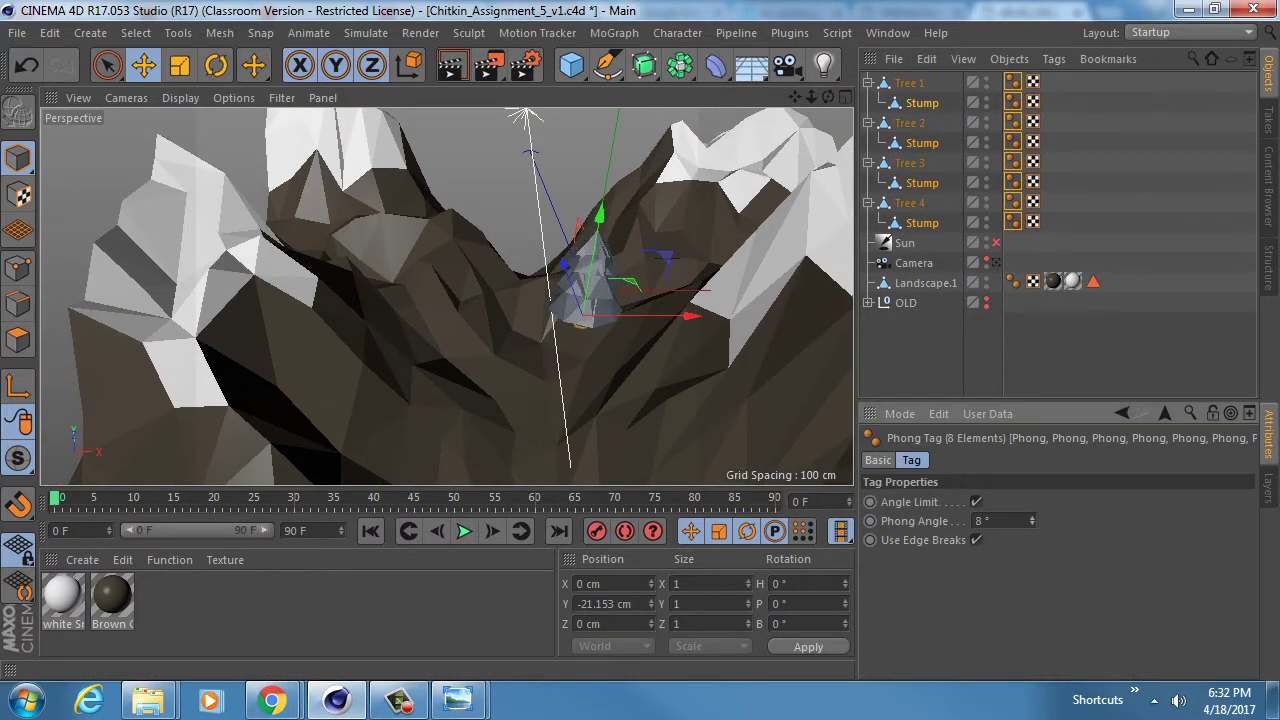
# - Collapse Tree 1–4 in the Object Manager and select Tree 1
pyautogui.scroll(8, 574, 260)
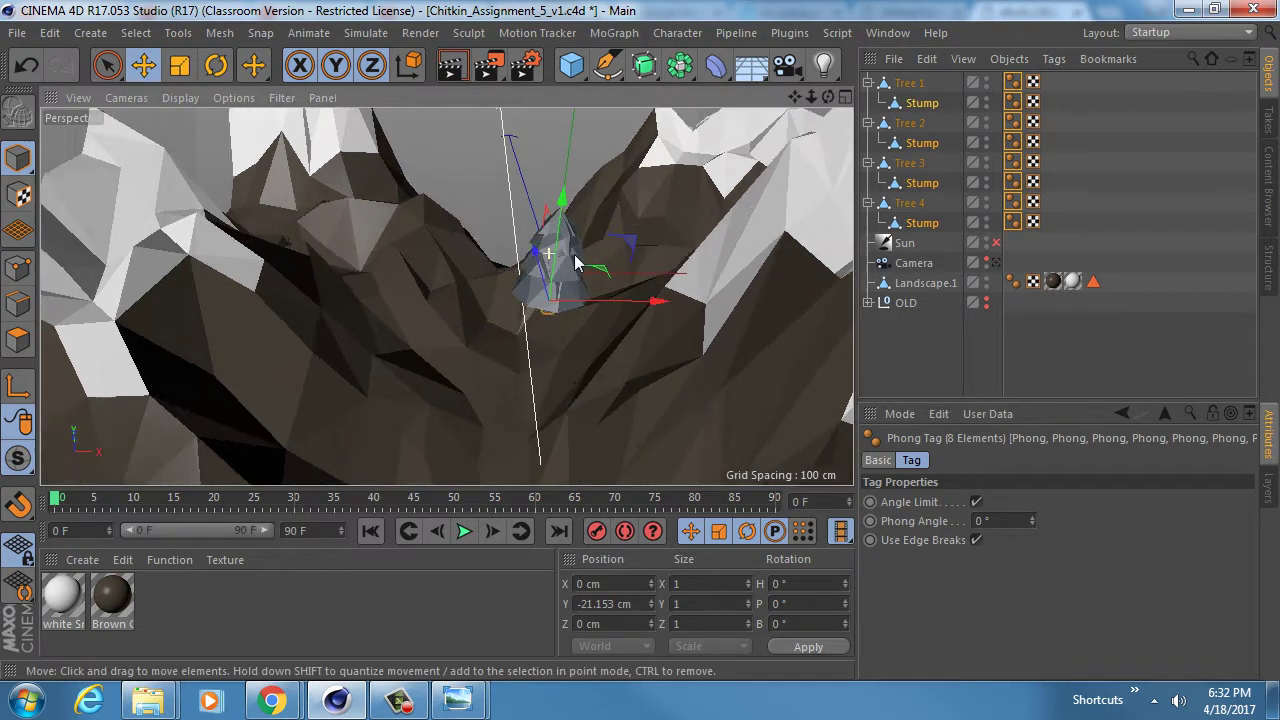
pyautogui.keyDown('alt'); pyautogui.moveTo(568, 251); pyautogui.dragTo(622, 240); pyautogui.keyUp('alt')
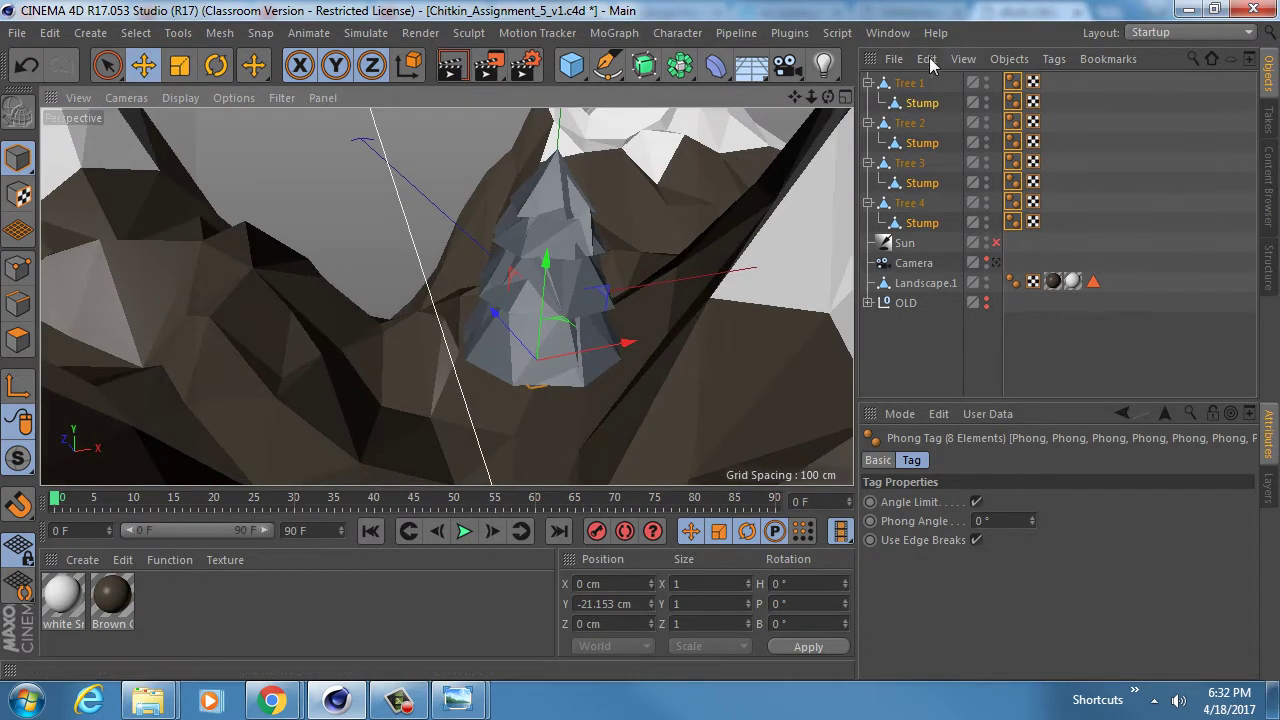
pyautogui.click(868, 83)
pyautogui.click(868, 103)
pyautogui.click(868, 123)
pyautogui.click(868, 143)
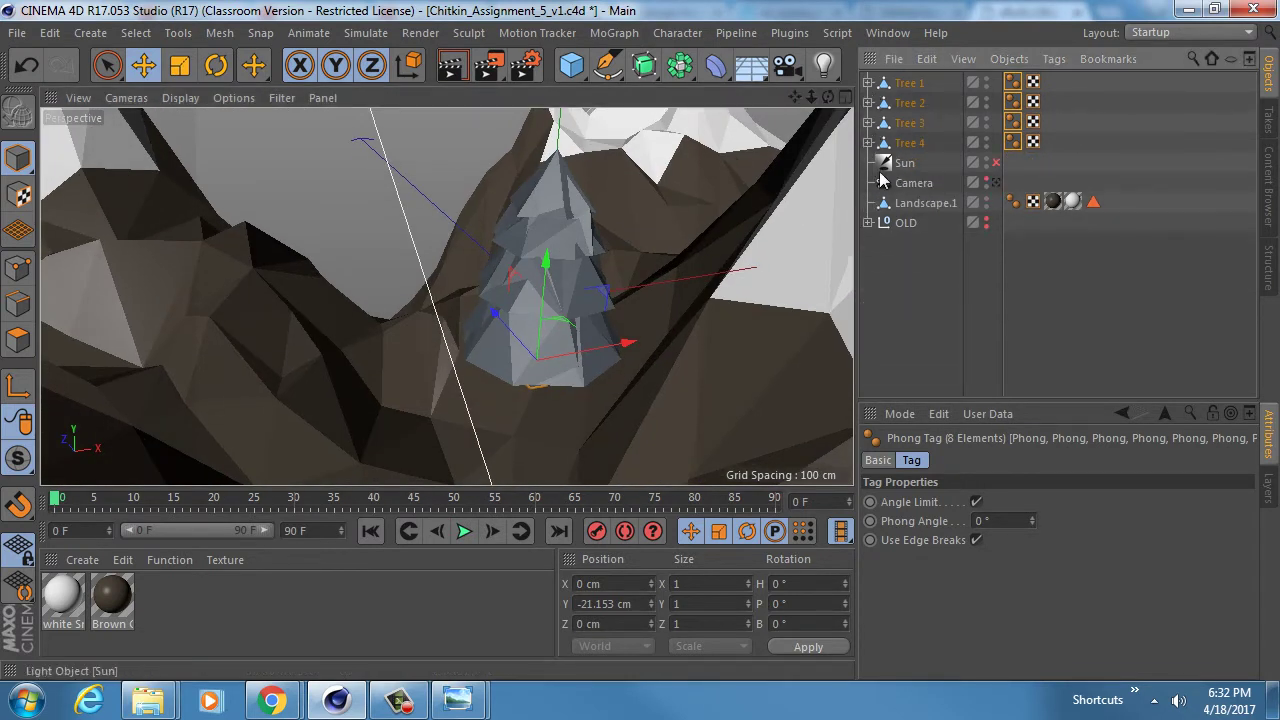
pyautogui.click(915, 293)
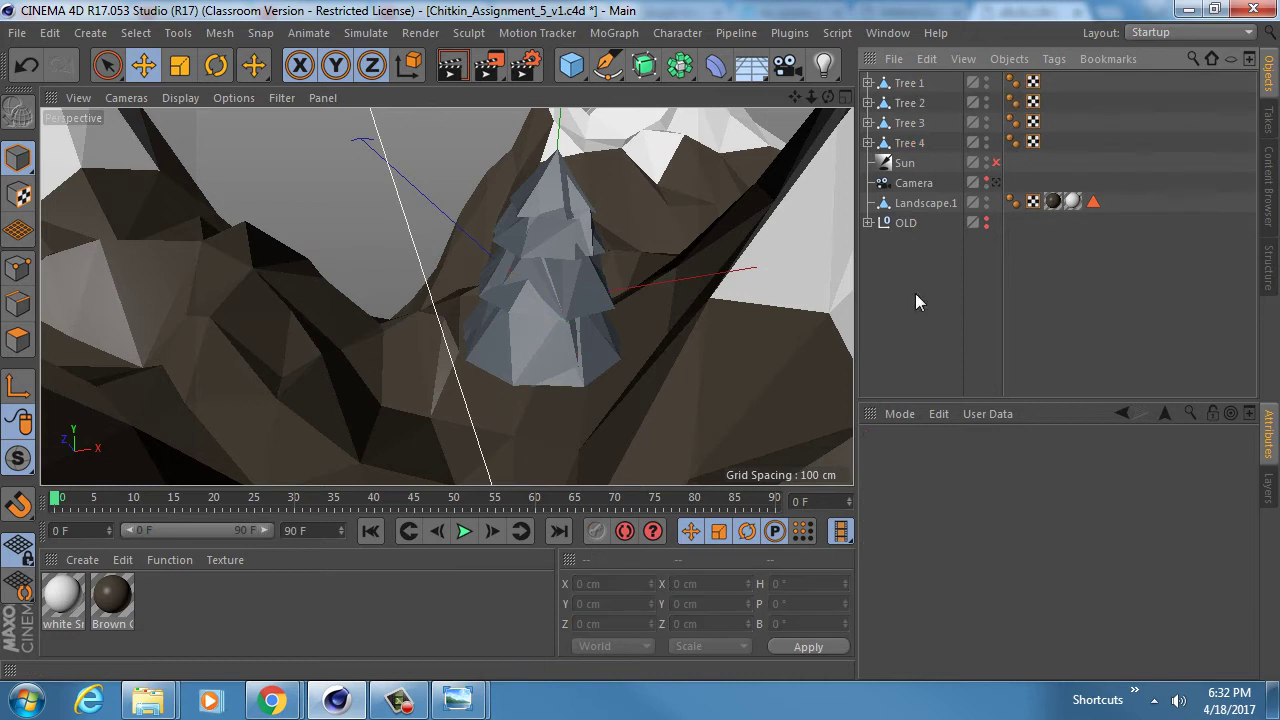
pyautogui.click(908, 83)
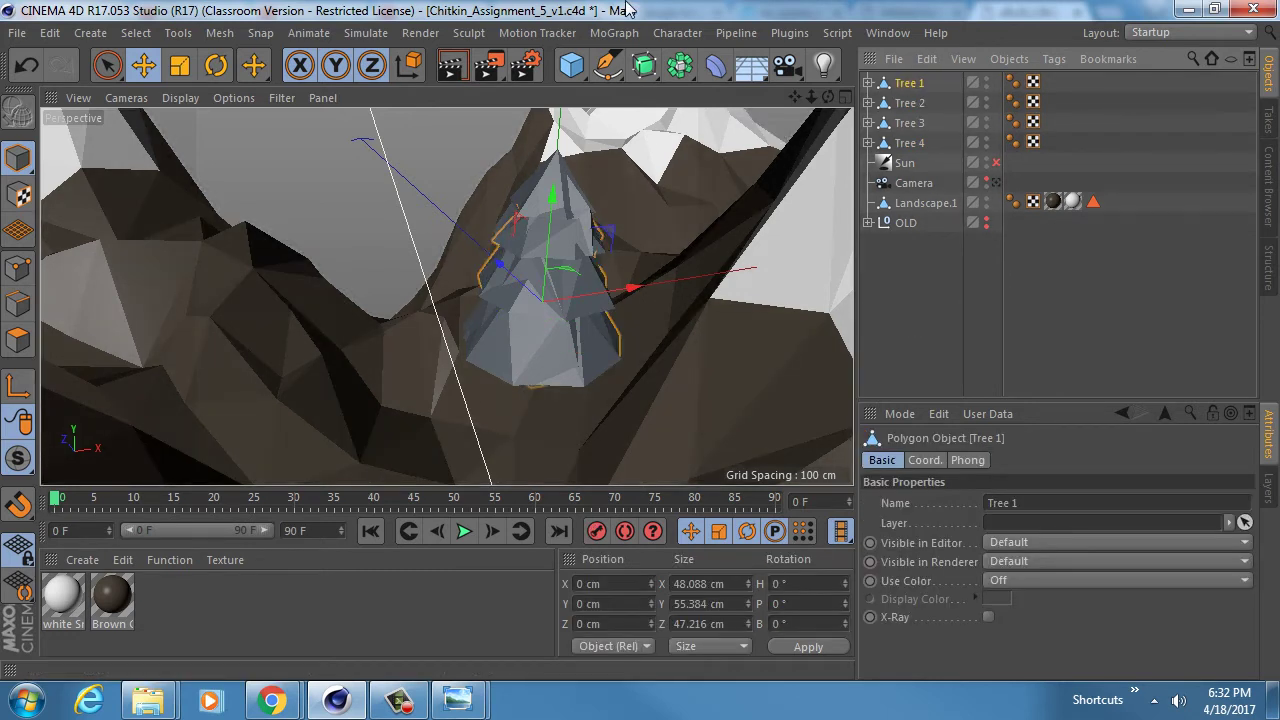
pyautogui.scroll(-8, 345, 313)
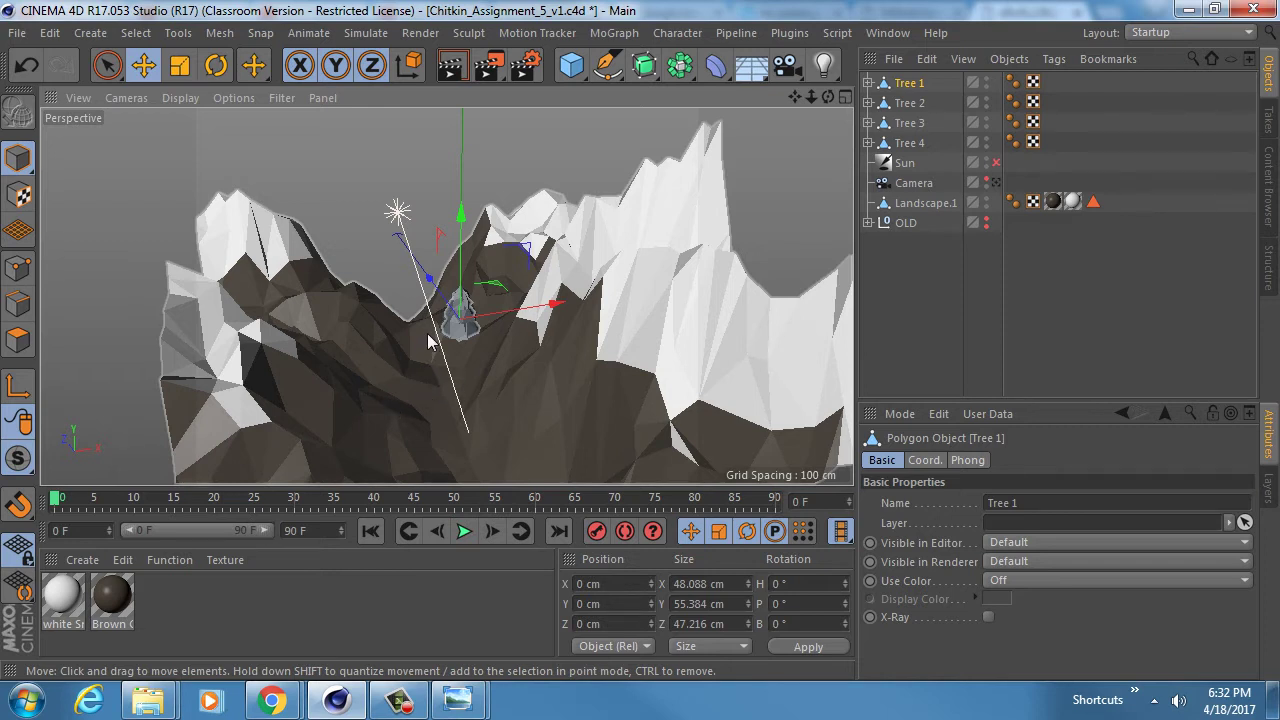
pyautogui.keyDown('alt'); pyautogui.moveTo(428, 341); pyautogui.dragTo(410, 262); pyautogui.keyUp('alt')
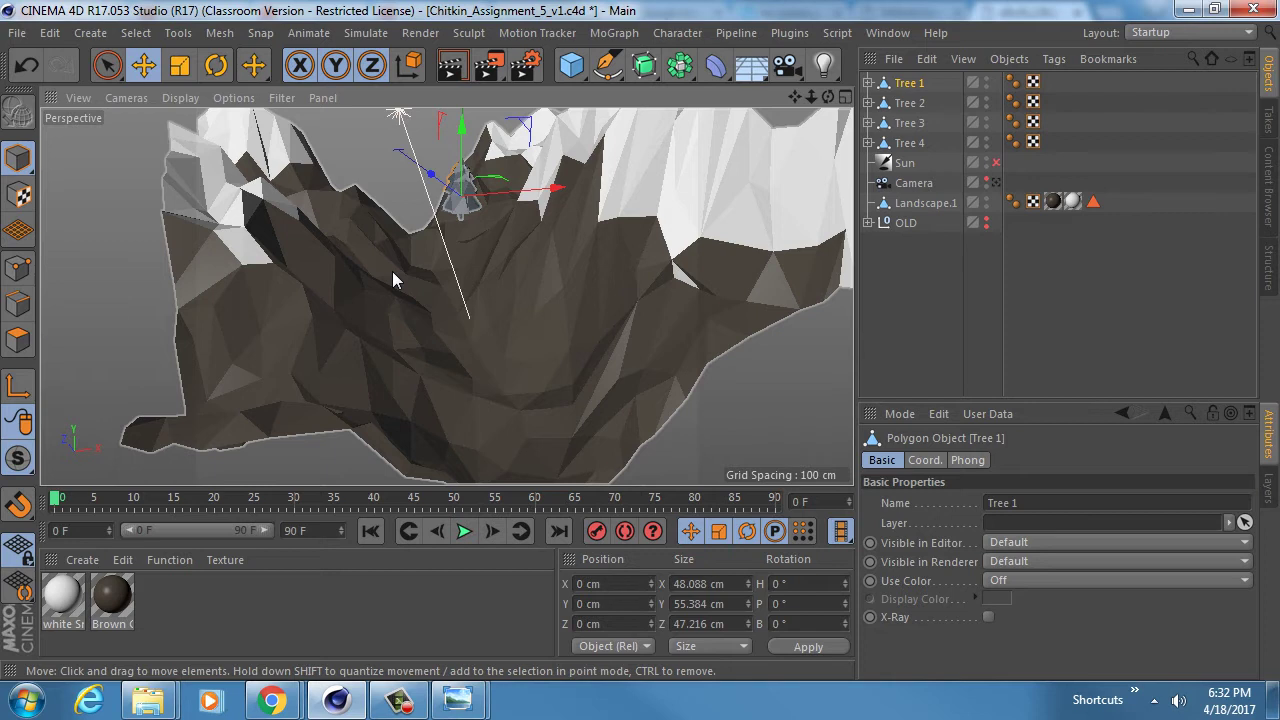
# - Wrap Tree 1 in a new Cloner and move Tree 2, 3 and 4 into it
pyautogui.click(896, 82)
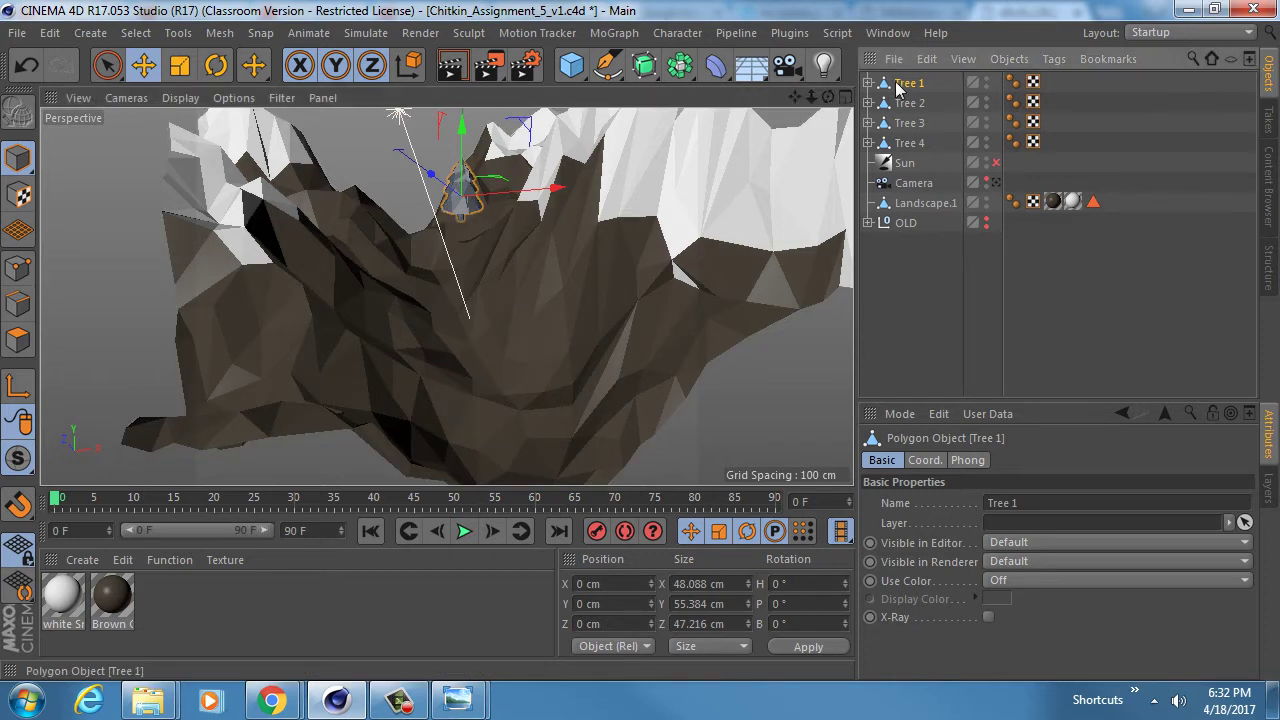
pyautogui.keyDown('alt'); pyautogui.moveTo(450, 240); pyautogui.dragTo(414, 349); pyautogui.keyUp('alt')
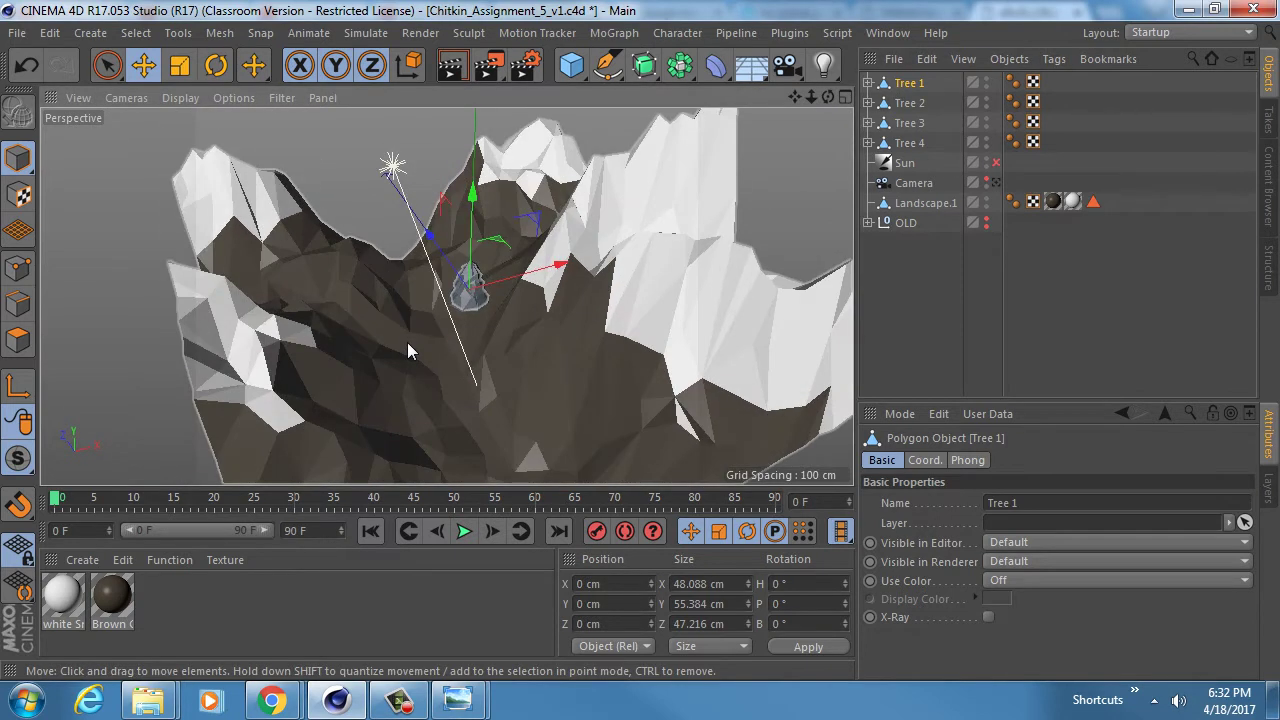
pyautogui.click(614, 33)
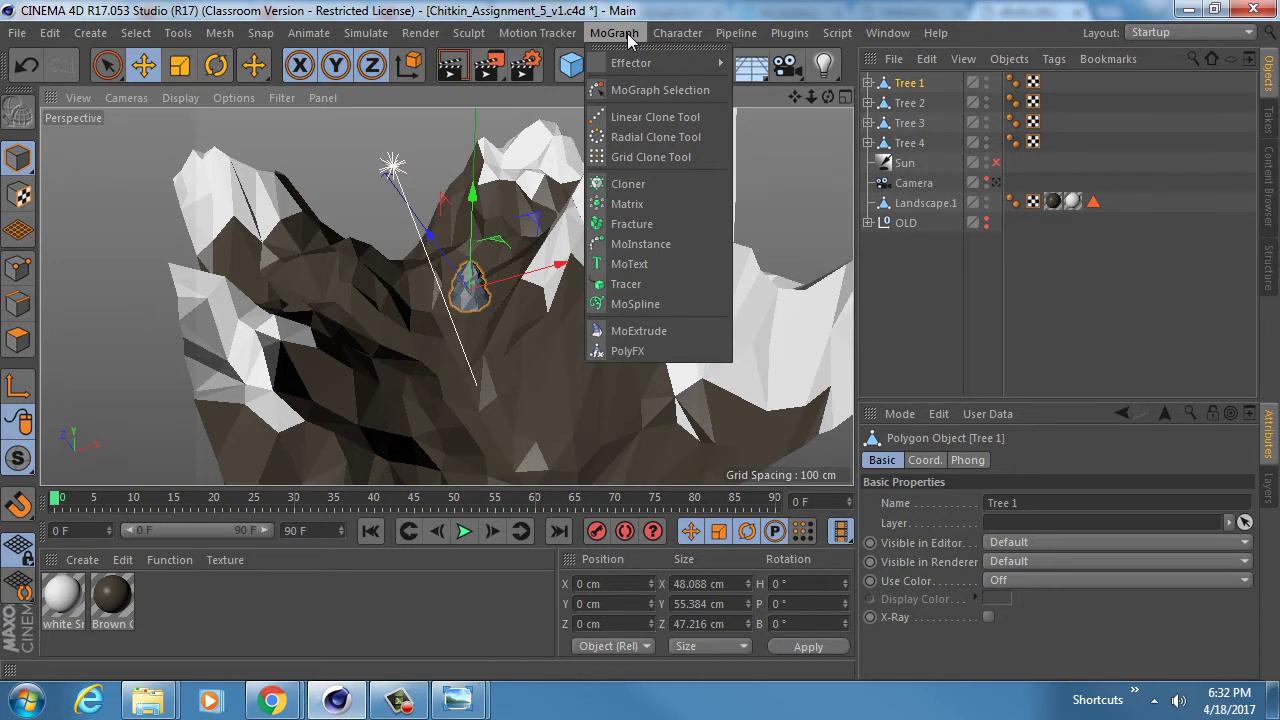
pyautogui.keyDown('alt'); pyautogui.click(672, 183); pyautogui.keyUp('alt')
pyautogui.click(910, 122)
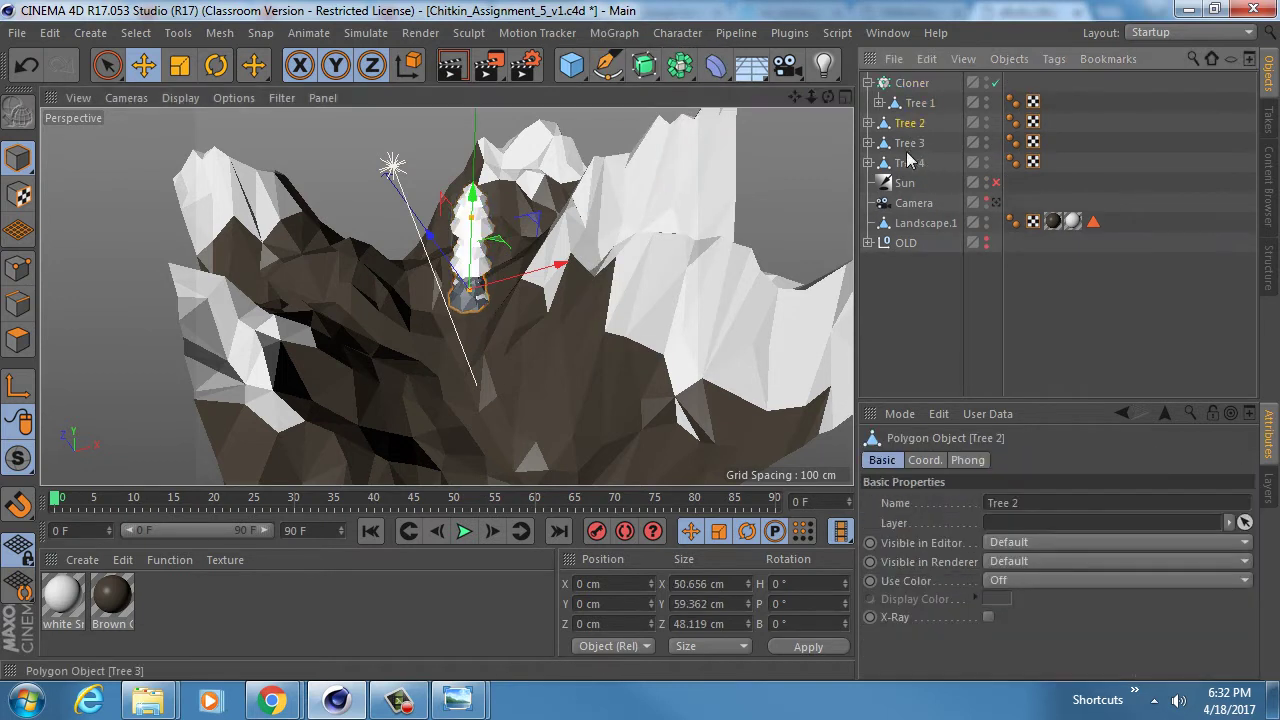
pyautogui.keyDown('shift'); pyautogui.click(910, 162); pyautogui.keyUp('shift')
pyautogui.moveTo(925, 117); pyautogui.dragTo(925, 115)
# - Rename the cloner to 'Tree Cloner'
pyautogui.click(915, 83)
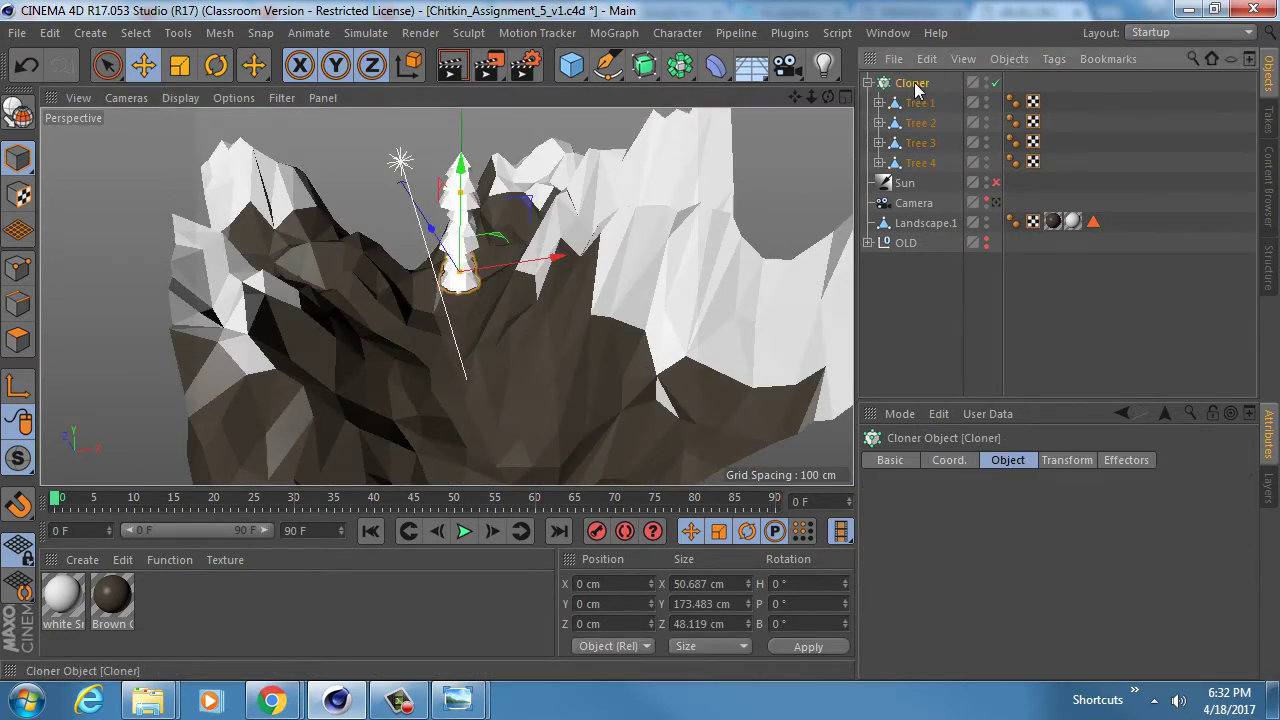
pyautogui.doubleClick(939, 87)
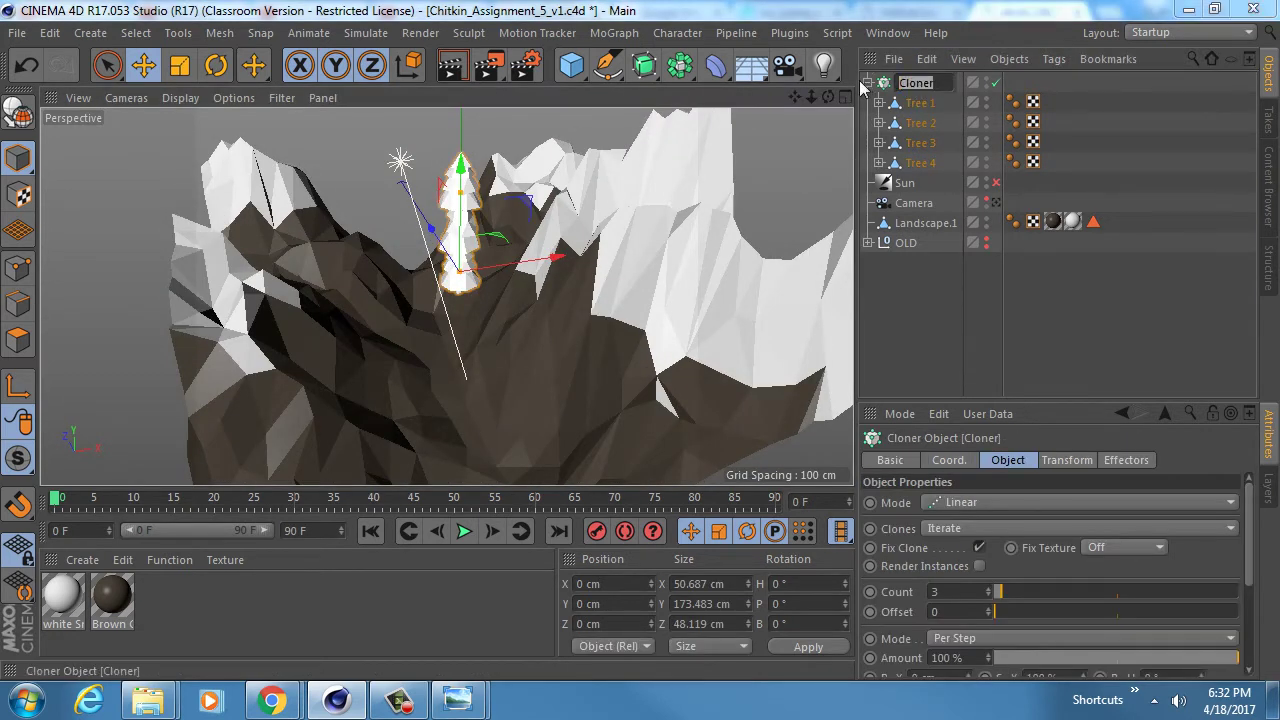
pyautogui.write('T5ree')
pyautogui.press('BackSpace')
pyautogui.press('BackSpace')
pyautogui.press('BackSpace')
pyautogui.press('BackSpace')
pyautogui.press('BackSpace')
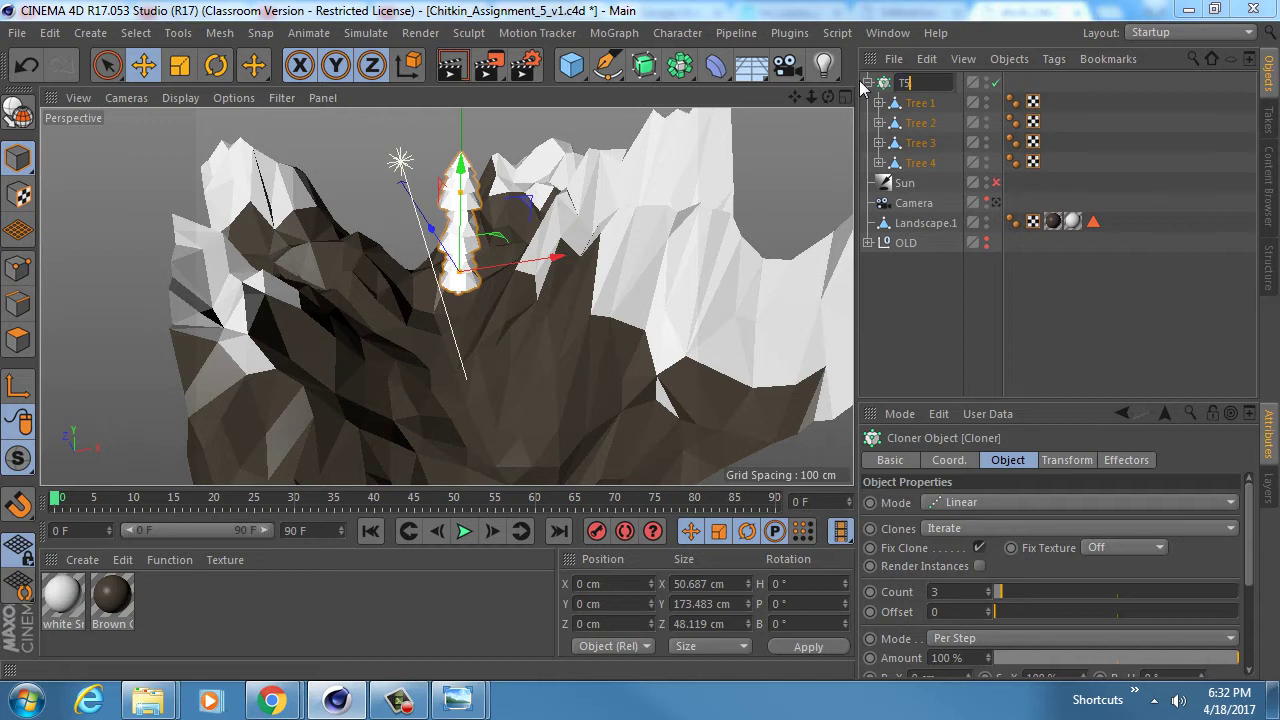
pyautogui.write('Tree Cloner')
pyautogui.press('Return')
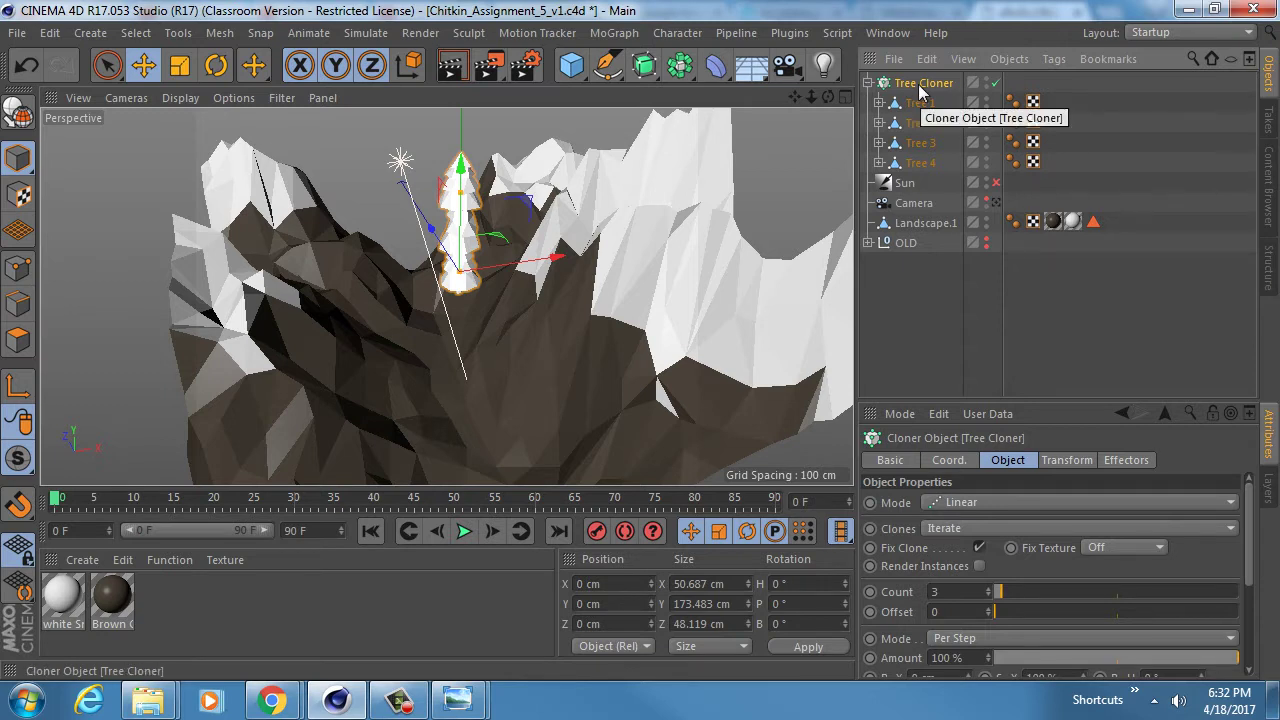
pyautogui.click(869, 83)
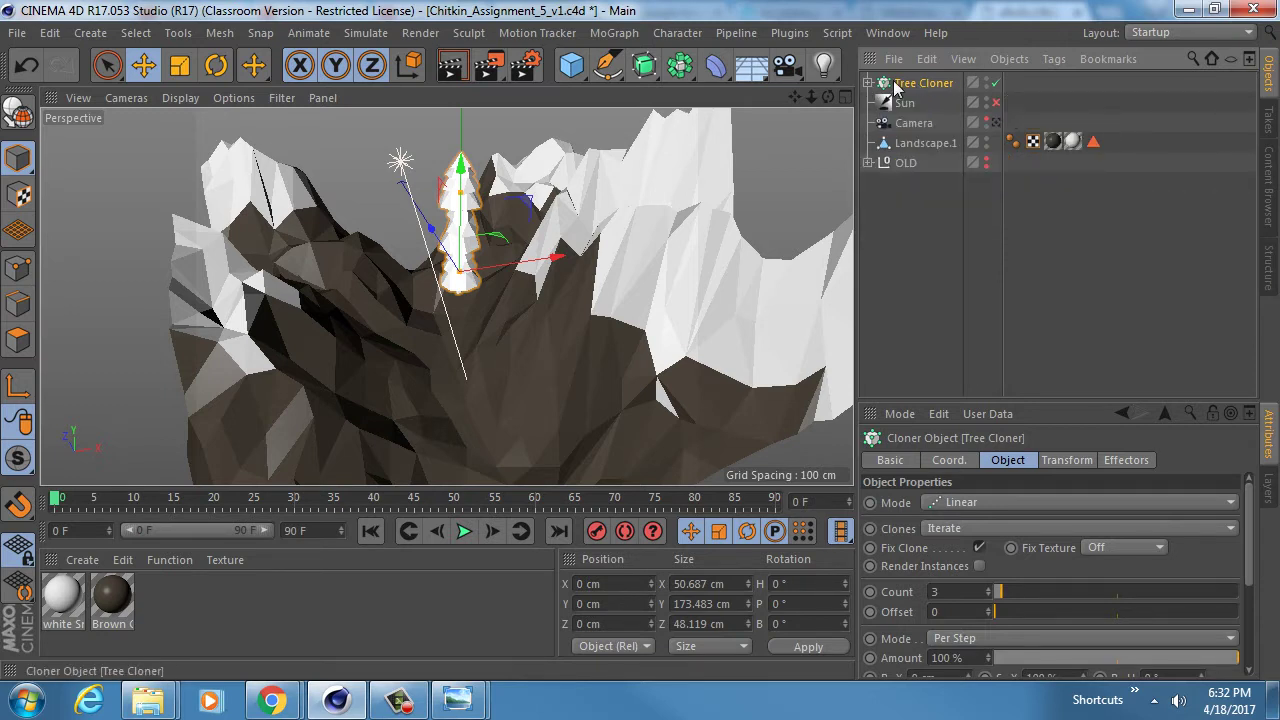
# - Switch Tree Cloner's Mode to Object and save the scene
pyautogui.moveTo(1035, 400); pyautogui.dragTo(1035, 210)
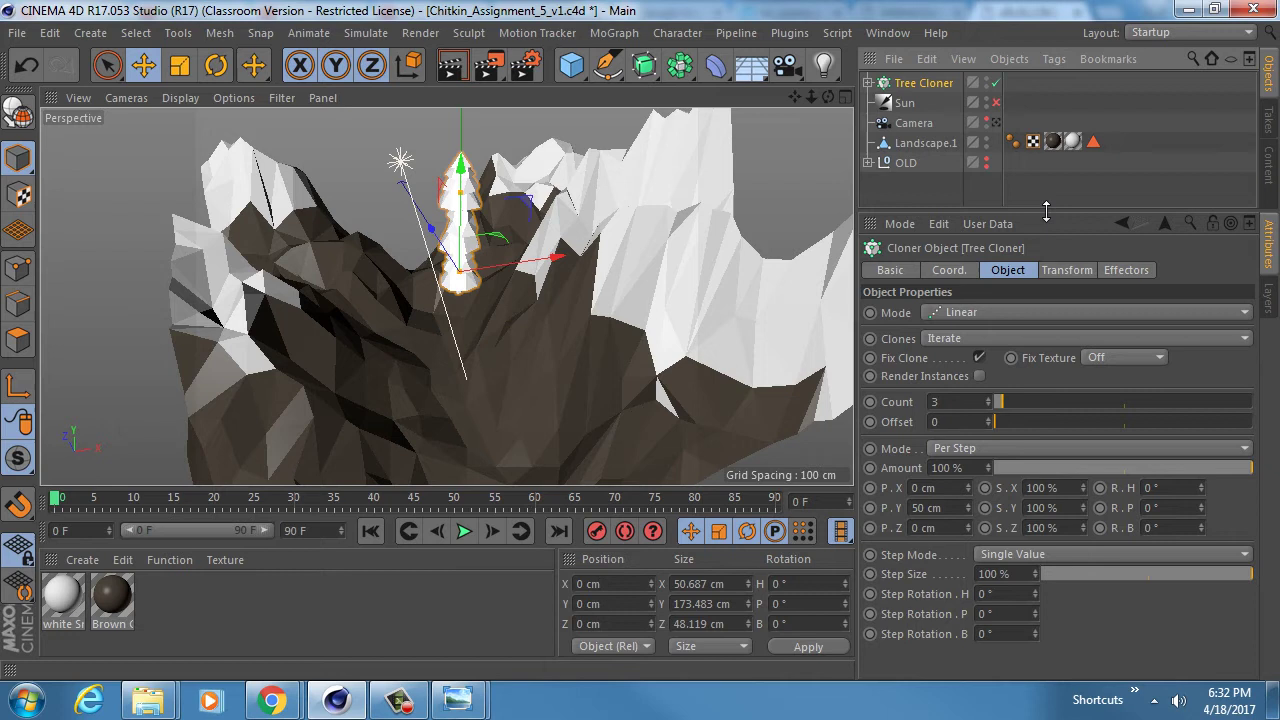
pyautogui.click(1001, 312)
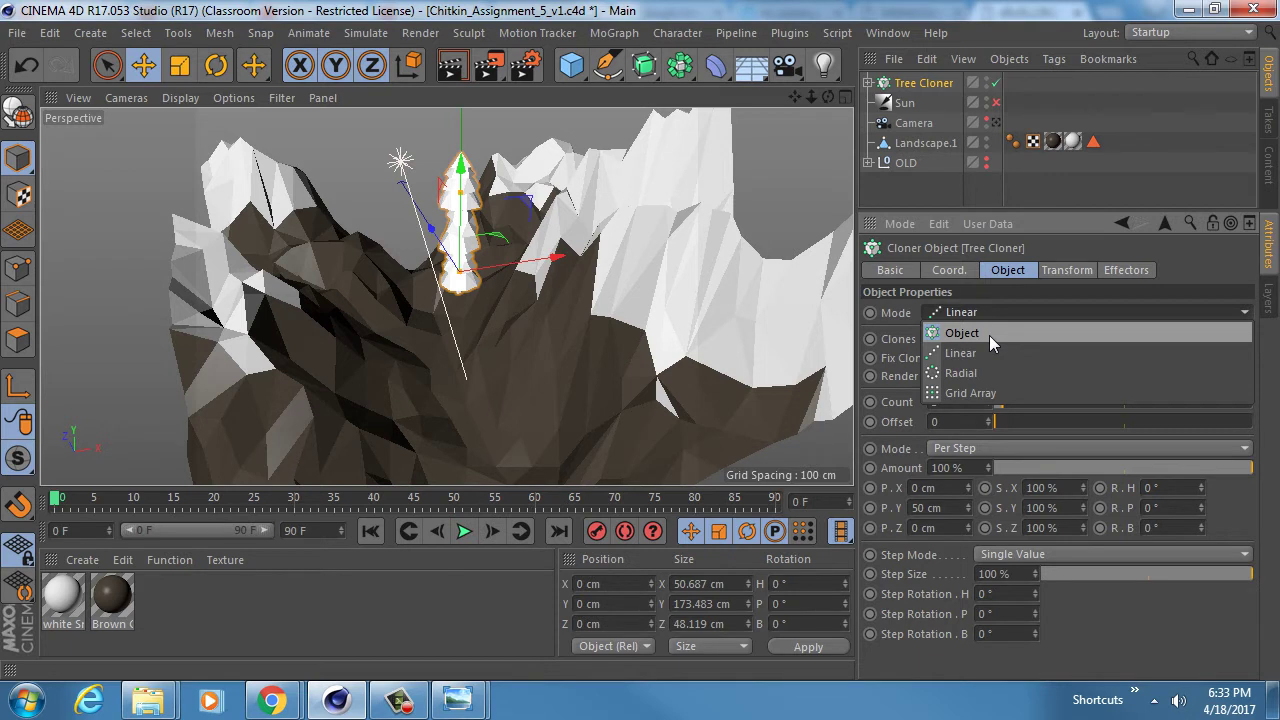
pyautogui.click(989, 335)
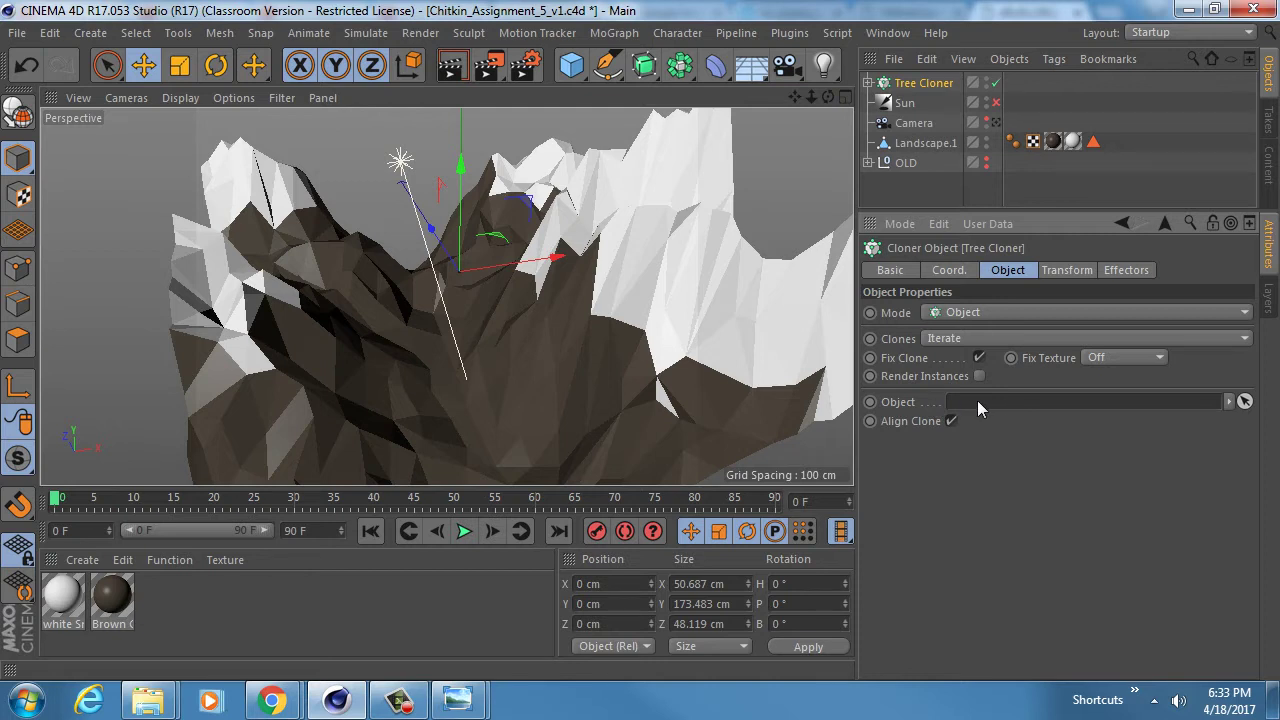
pyautogui.click(940, 142)
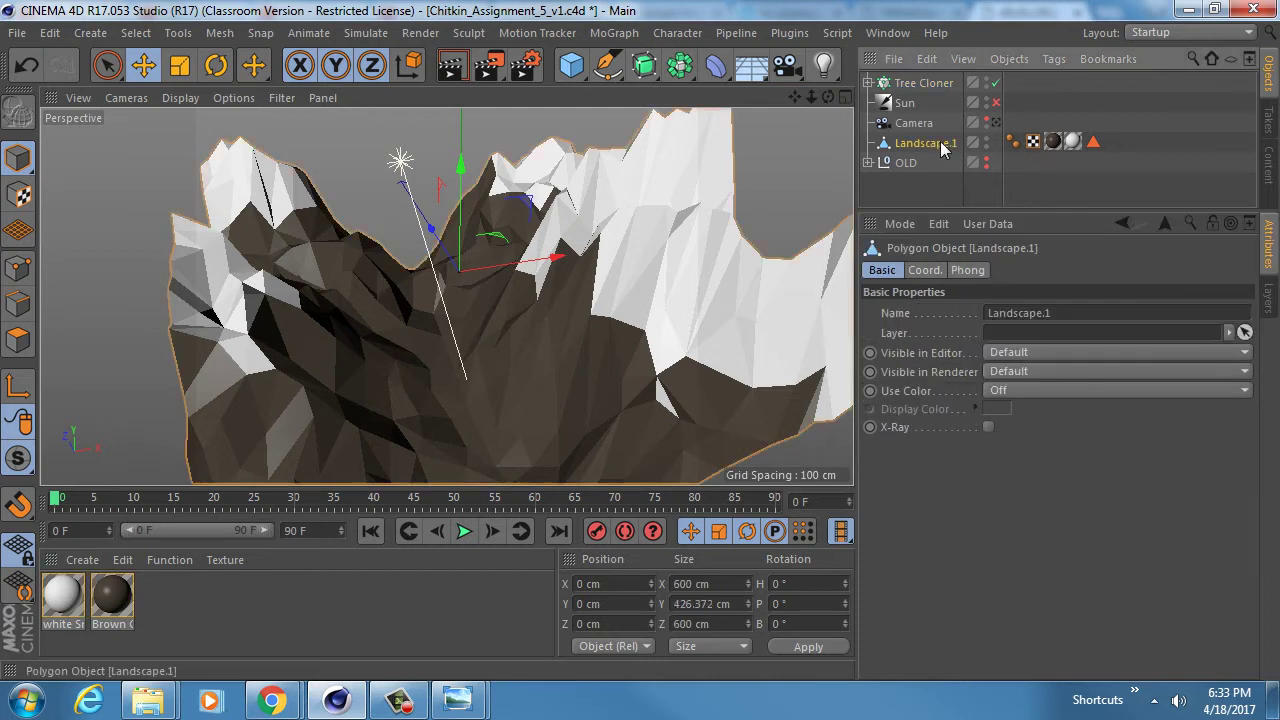
pyautogui.click(922, 83)
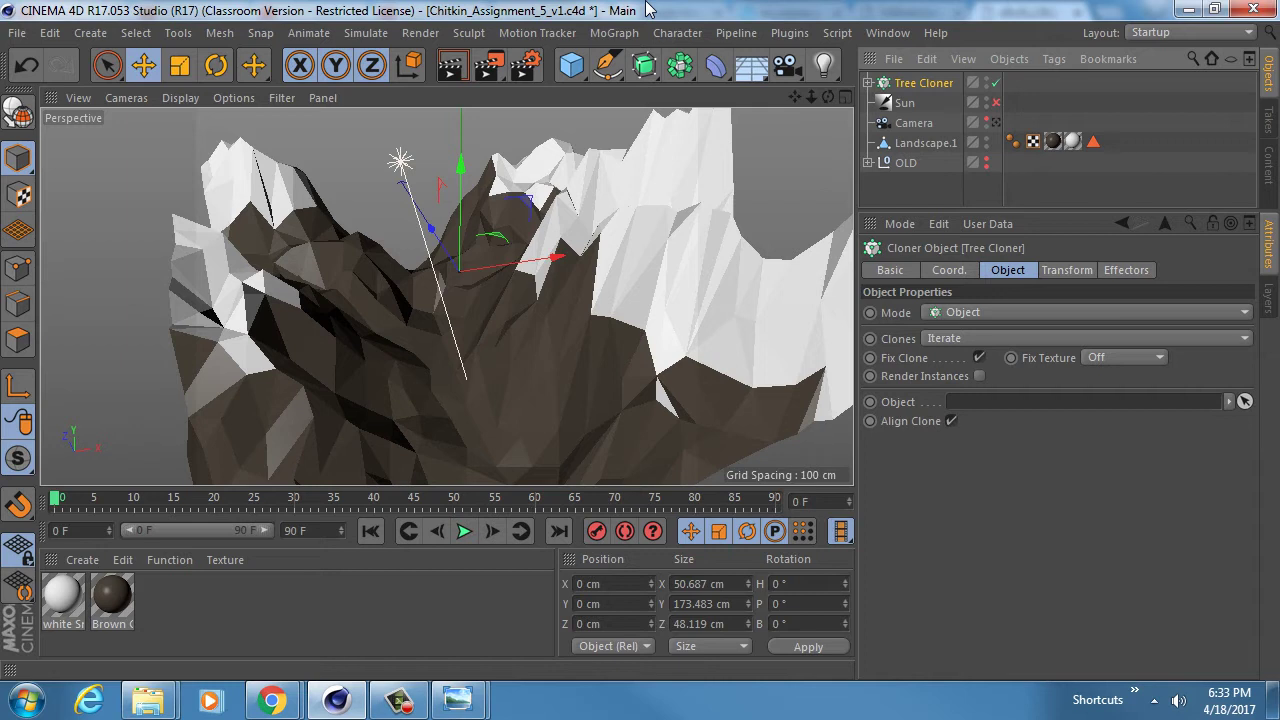
pyautogui.hotkey('ctrl', 's')
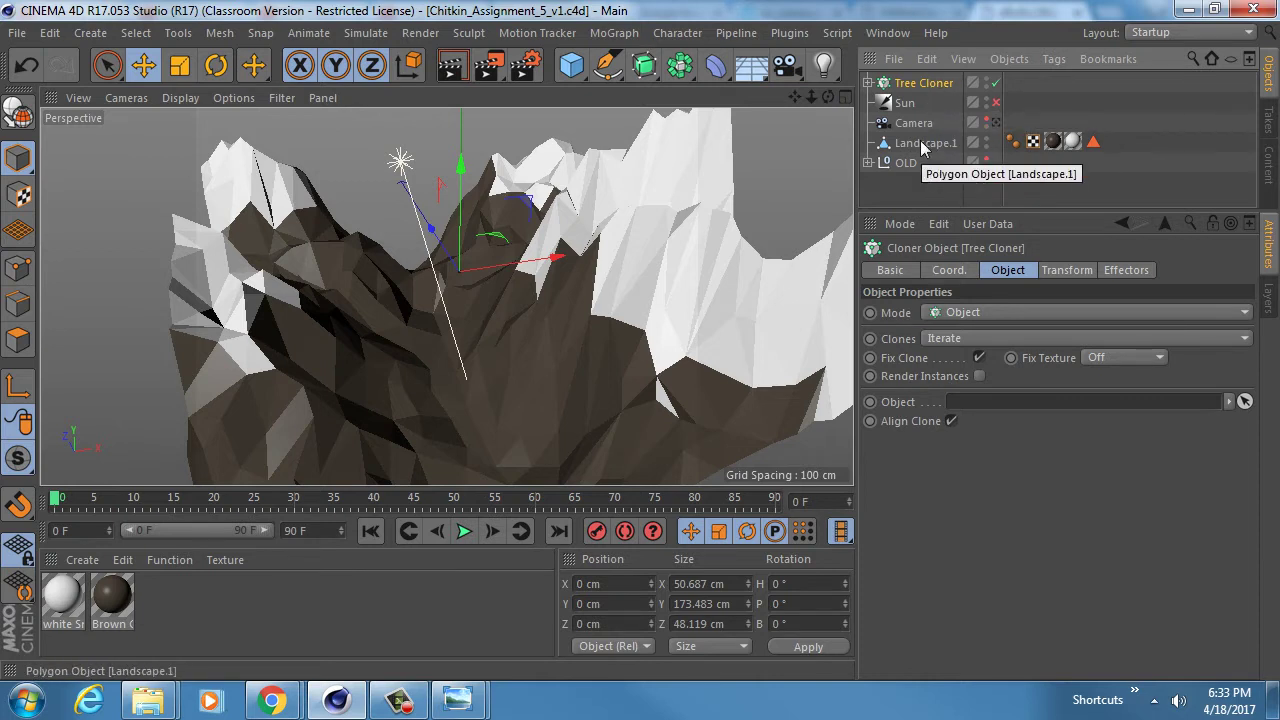
# - Set Landscape.1 as Tree Cloner's target object, placing trees on its vertices
pyautogui.moveTo(920, 142); pyautogui.dragTo(980, 410)
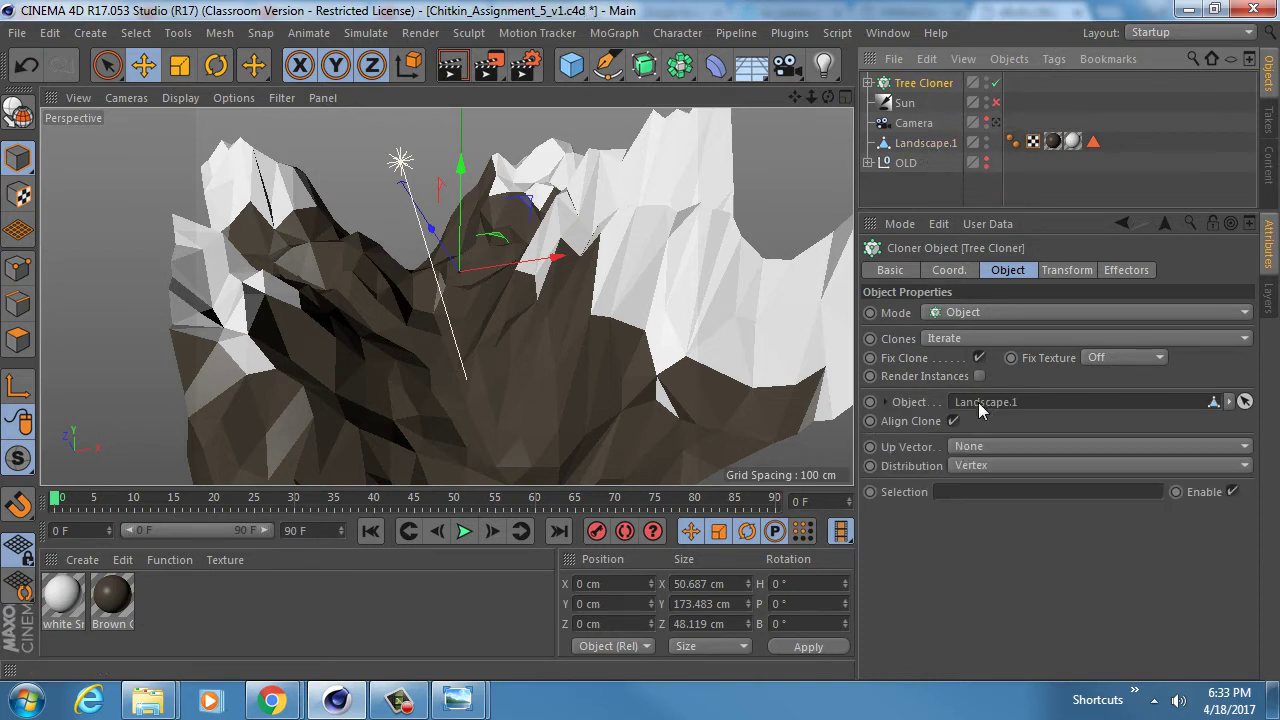
pyautogui.scroll(-4, 545, 313)
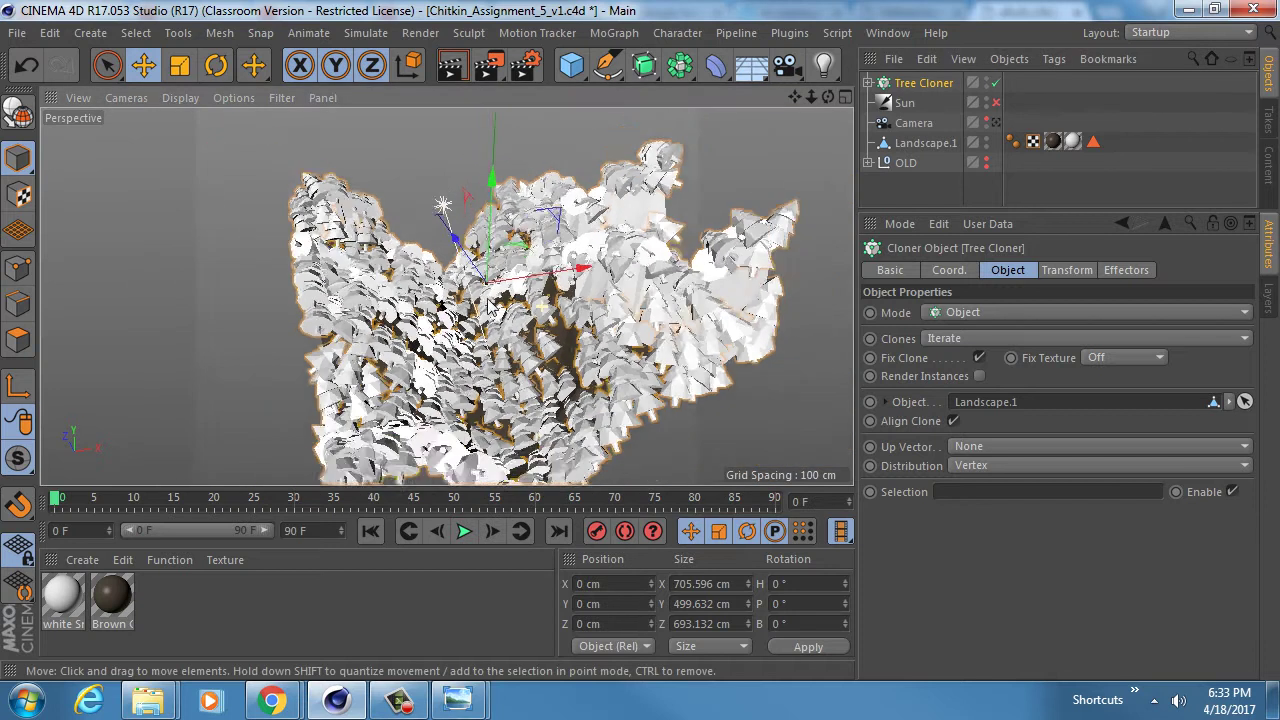
pyautogui.scroll(4, 503, 332)
pyautogui.moveTo(505, 330)
pyautogui.keyDown('alt'); pyautogui.mouseDown()
pyautogui.moveTo(520, 295)
pyautogui.moveTo(472, 275)
pyautogui.moveTo(440, 174)
pyautogui.moveTo(460, 240)
pyautogui.moveTo(590, 395)
pyautogui.moveTo(510, 315)
pyautogui.mouseUp(); pyautogui.keyUp('alt')
pyautogui.scroll(-2, 520, 295)
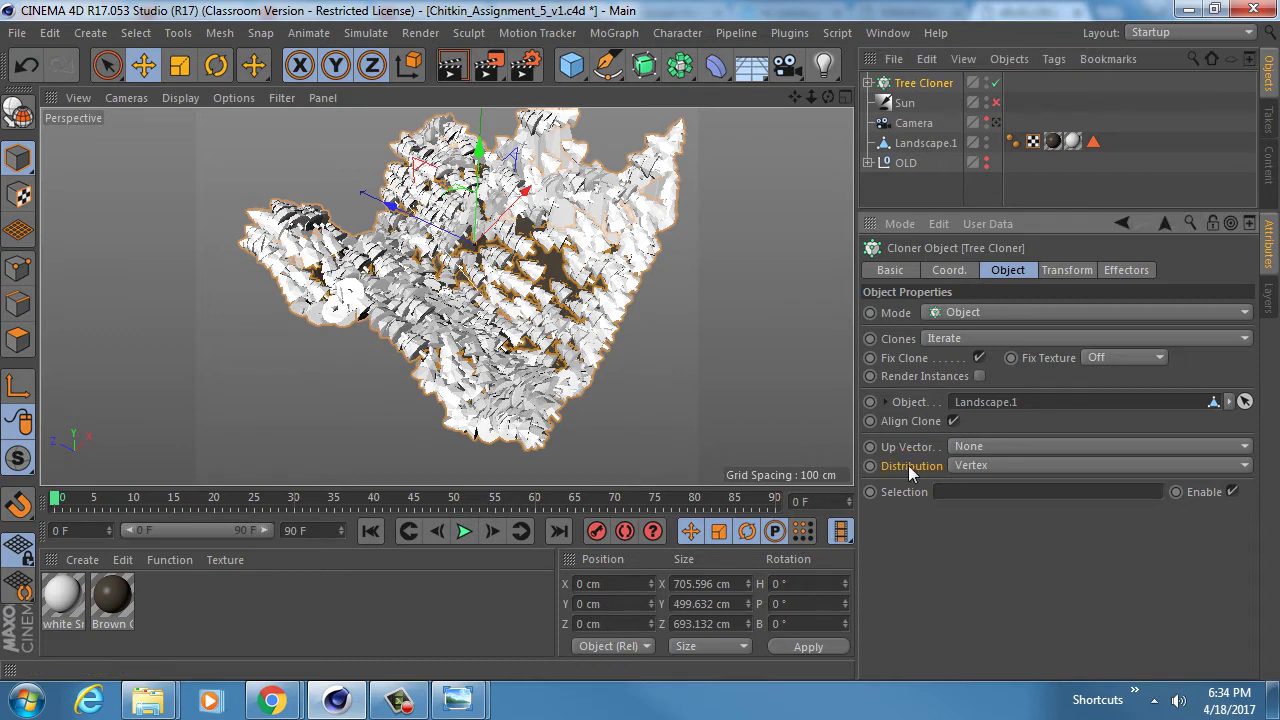
# - Leave Distribution on Vertex and turn on Viewport Solo Single
pyautogui.click(987, 466)
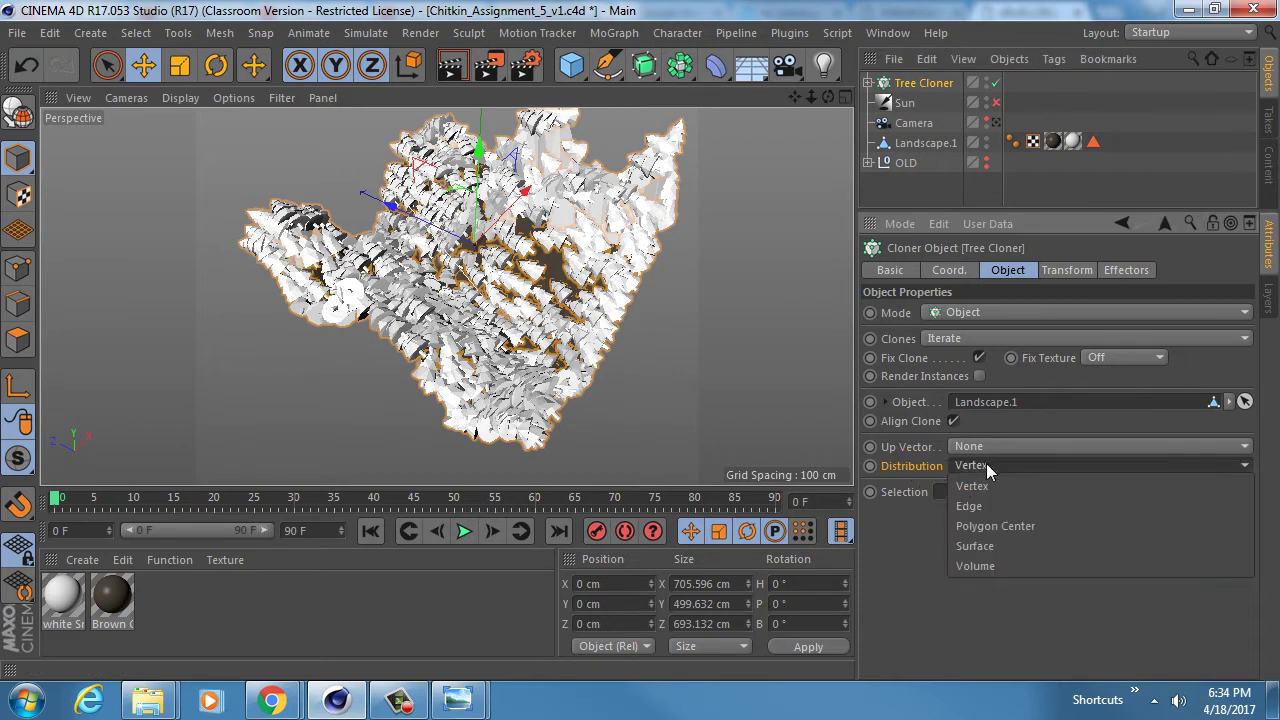
pyautogui.click(987, 608)
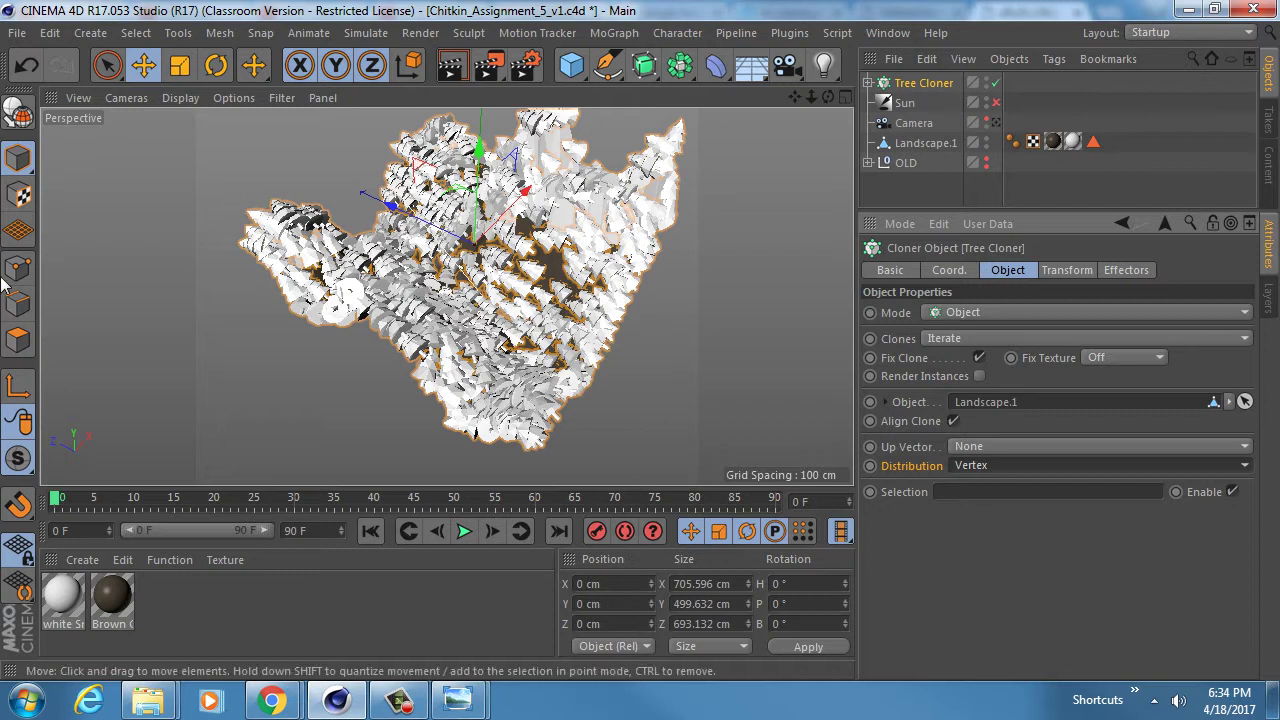
pyautogui.moveTo(18, 456); pyautogui.dragTo(124, 518)
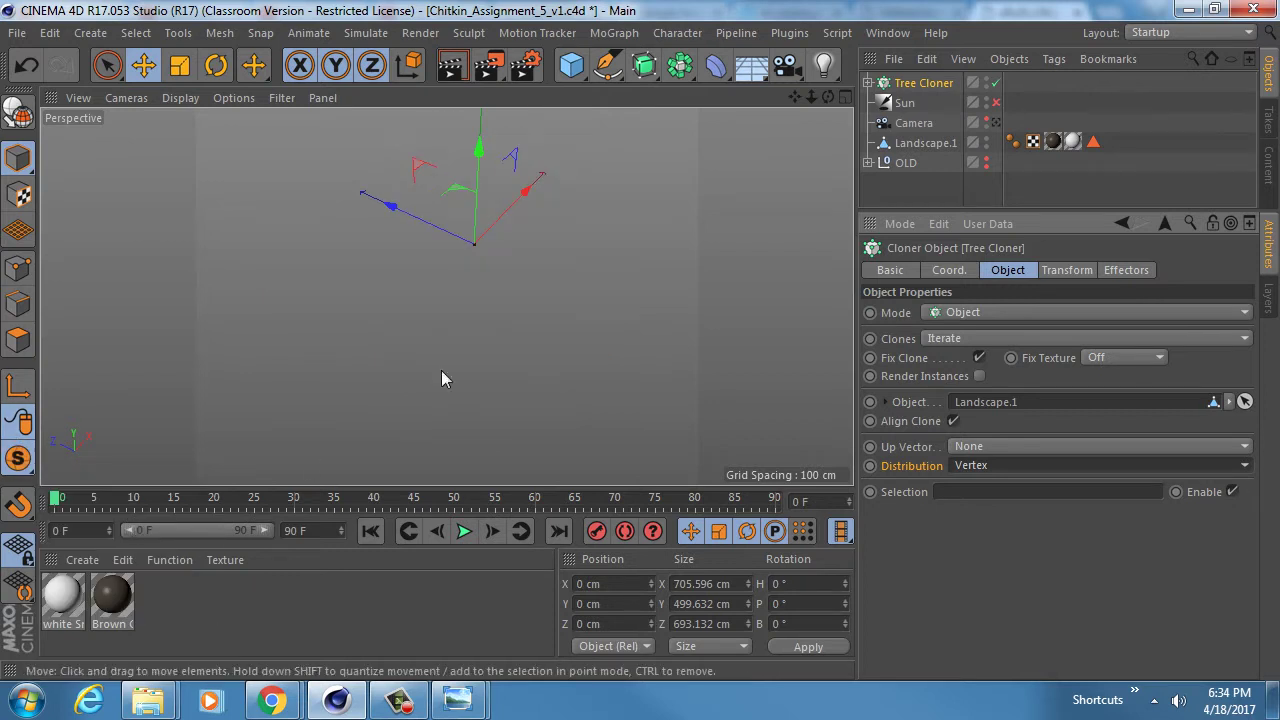
# - Isolate Landscape.1 and inspect its mesh in Points mode
pyautogui.click(920, 143)
pyautogui.moveTo(18, 456); pyautogui.dragTo(110, 520)
pyautogui.click(18, 268)
pyautogui.keyDown('alt'); pyautogui.moveTo(516, 279); pyautogui.dragTo(430, 223, button='right'); pyautogui.keyUp('alt')
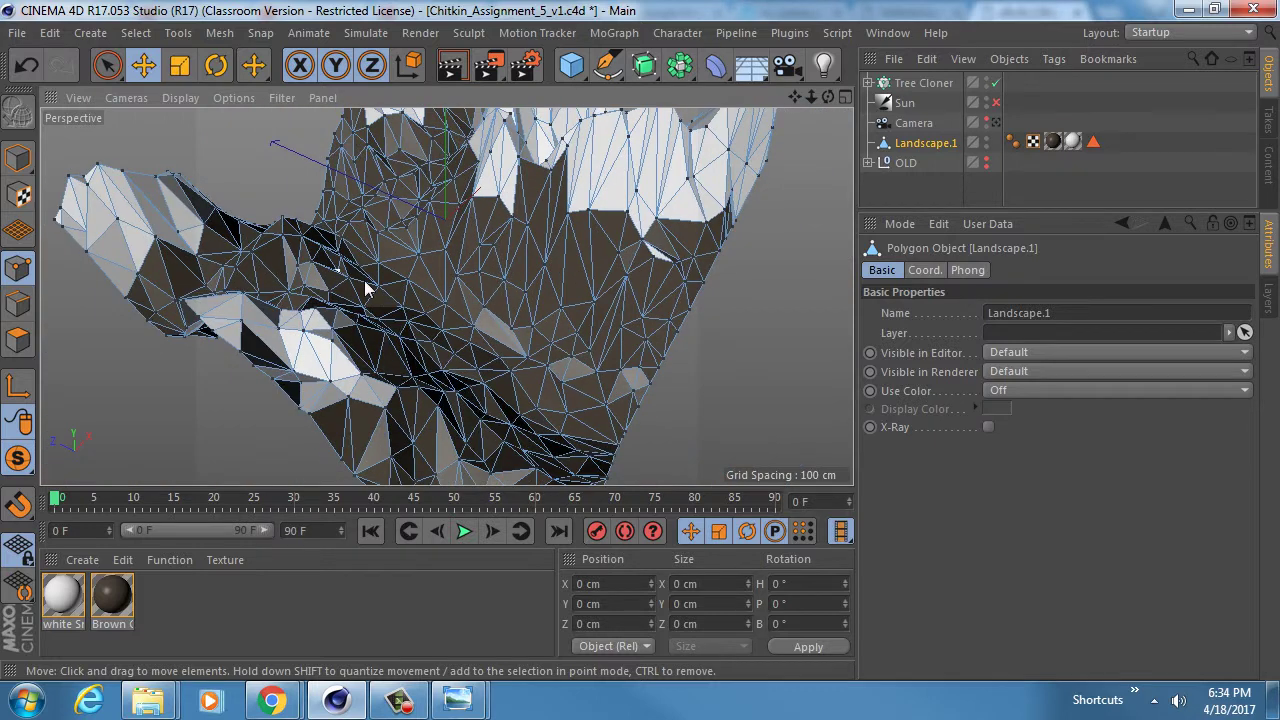
pyautogui.keyDown('alt'); pyautogui.moveTo(485, 305); pyautogui.dragTo(383, 250); pyautogui.keyUp('alt')
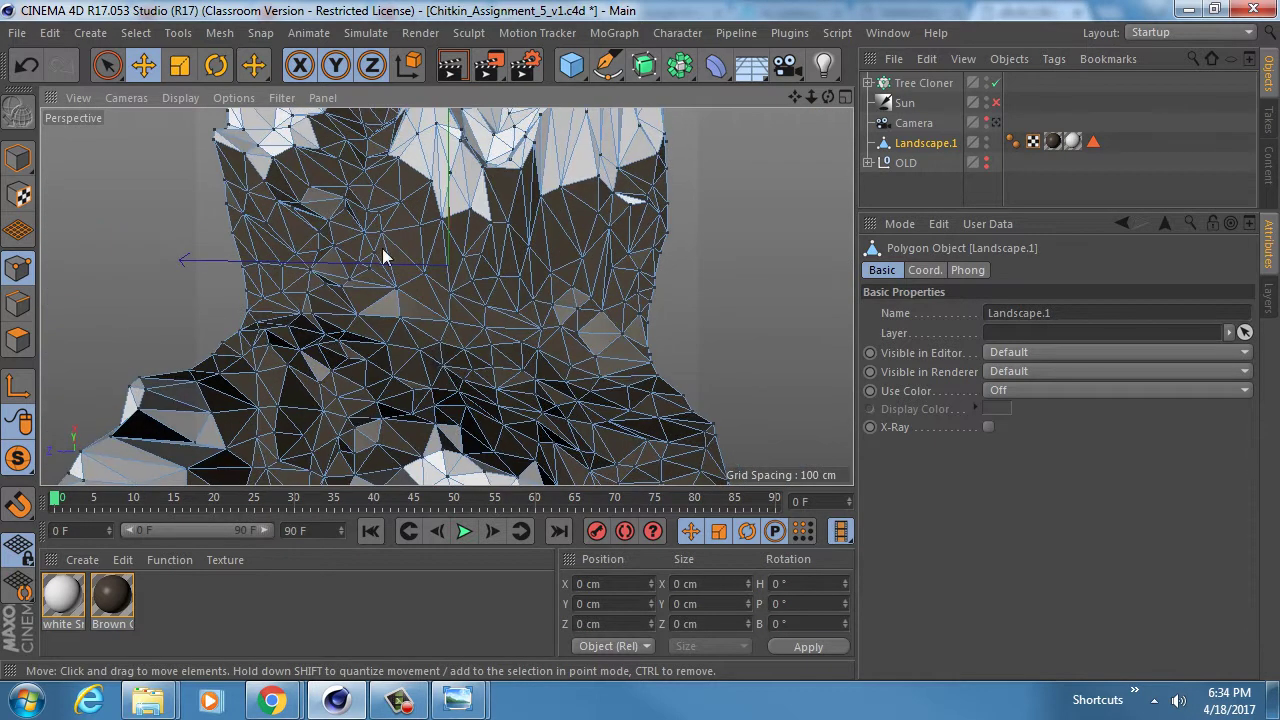
pyautogui.keyDown('alt'); pyautogui.moveTo(437, 347); pyautogui.dragTo(520, 318); pyautogui.keyUp('alt')
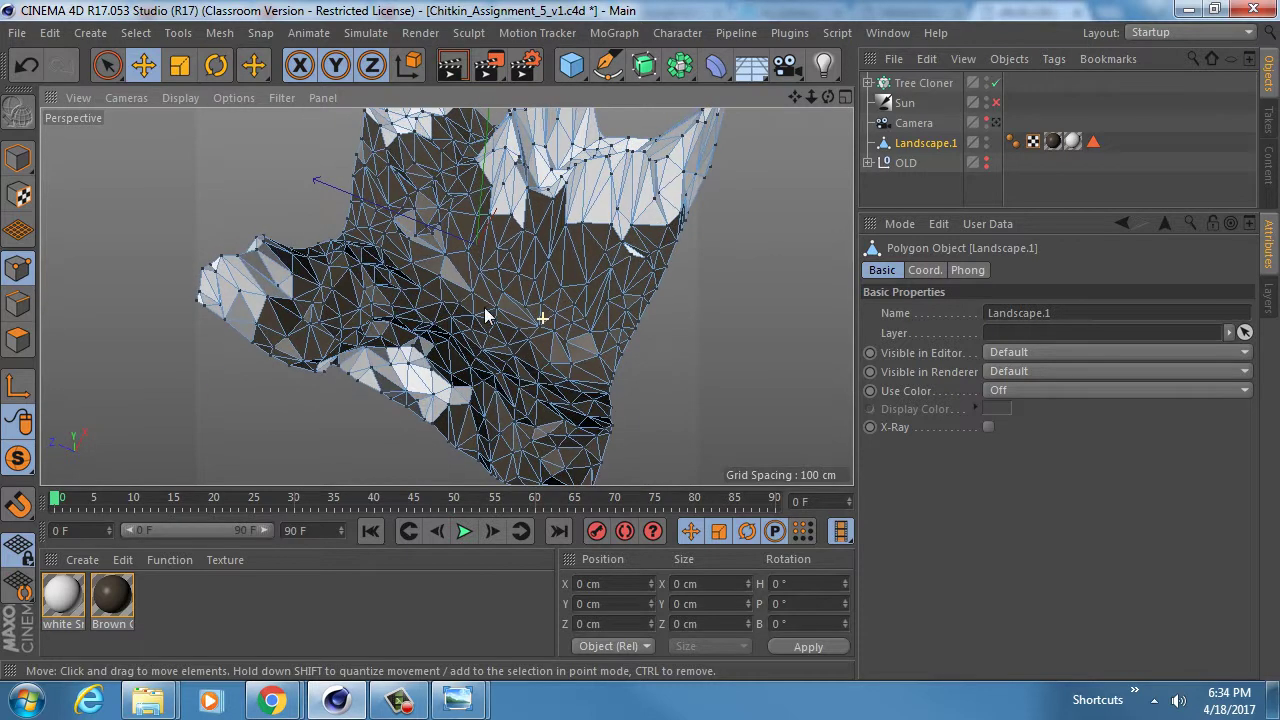
# - Turn Viewport Solo off and set Tree Cloner's Distribution to Surface, scattering 20 trees
pyautogui.click(923, 83)
pyautogui.moveTo(18, 458); pyautogui.dragTo(72, 487)
pyautogui.click(72, 487)
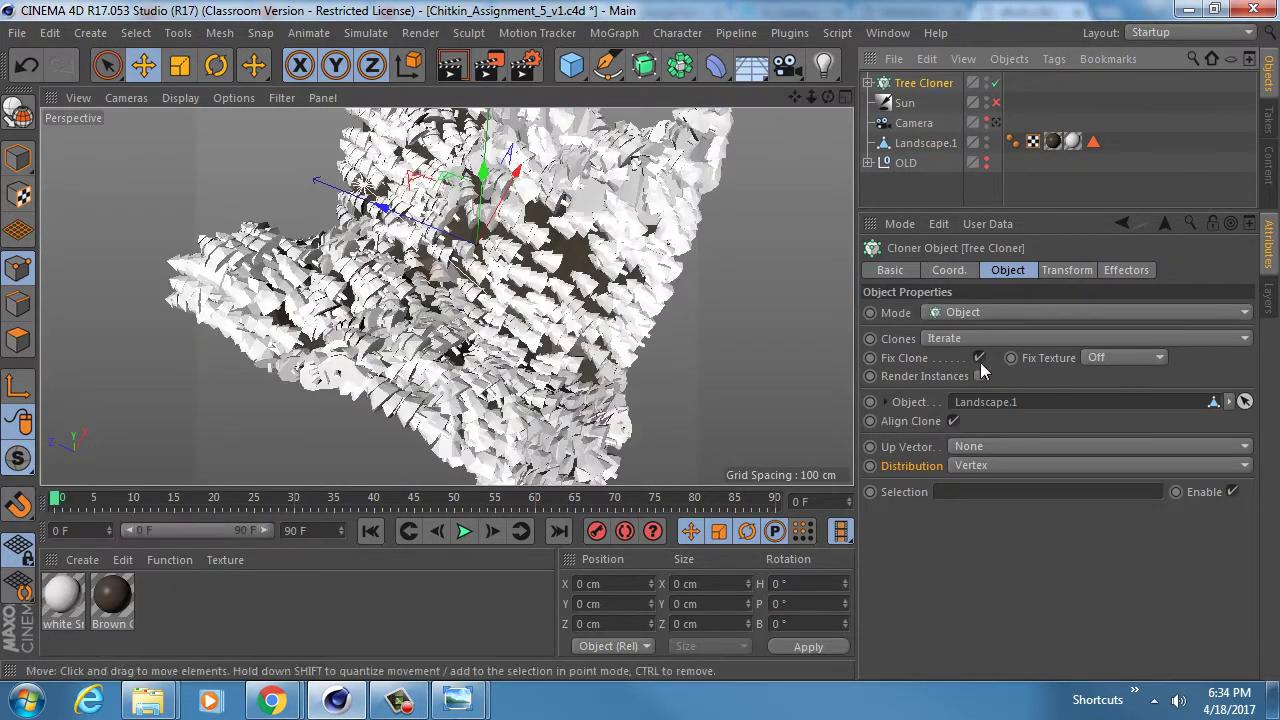
pyautogui.click(992, 465)
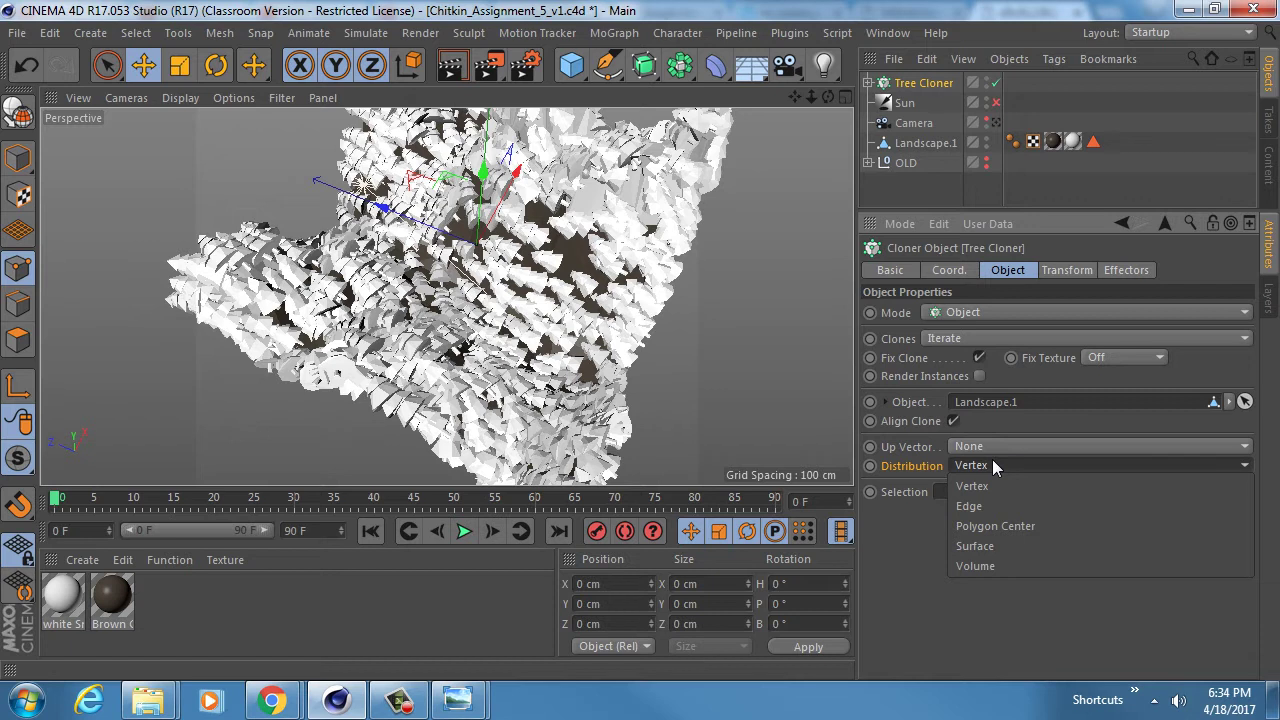
pyautogui.click(980, 546)
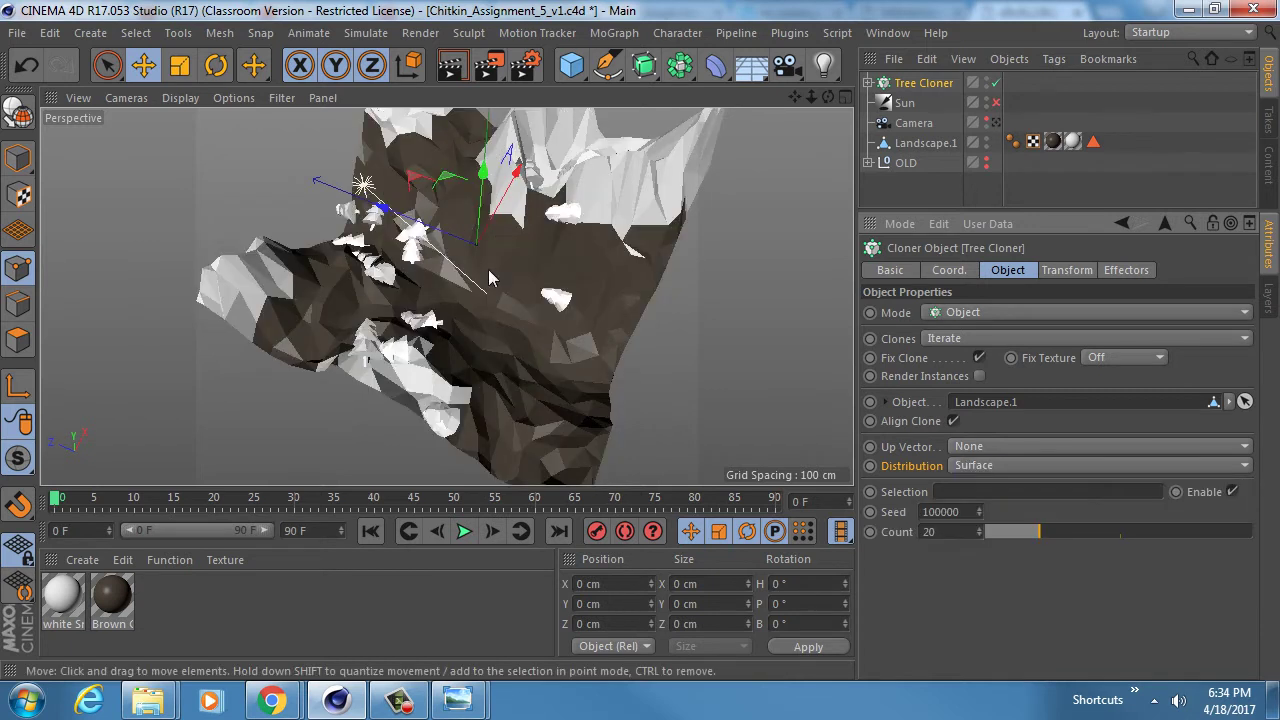
pyautogui.keyDown('alt'); pyautogui.moveTo(489, 278); pyautogui.dragTo(440, 279); pyautogui.keyUp('alt')
pyautogui.keyDown('alt'); pyautogui.moveTo(440, 279); pyautogui.dragTo(487, 283, button='right'); pyautogui.keyUp('alt')
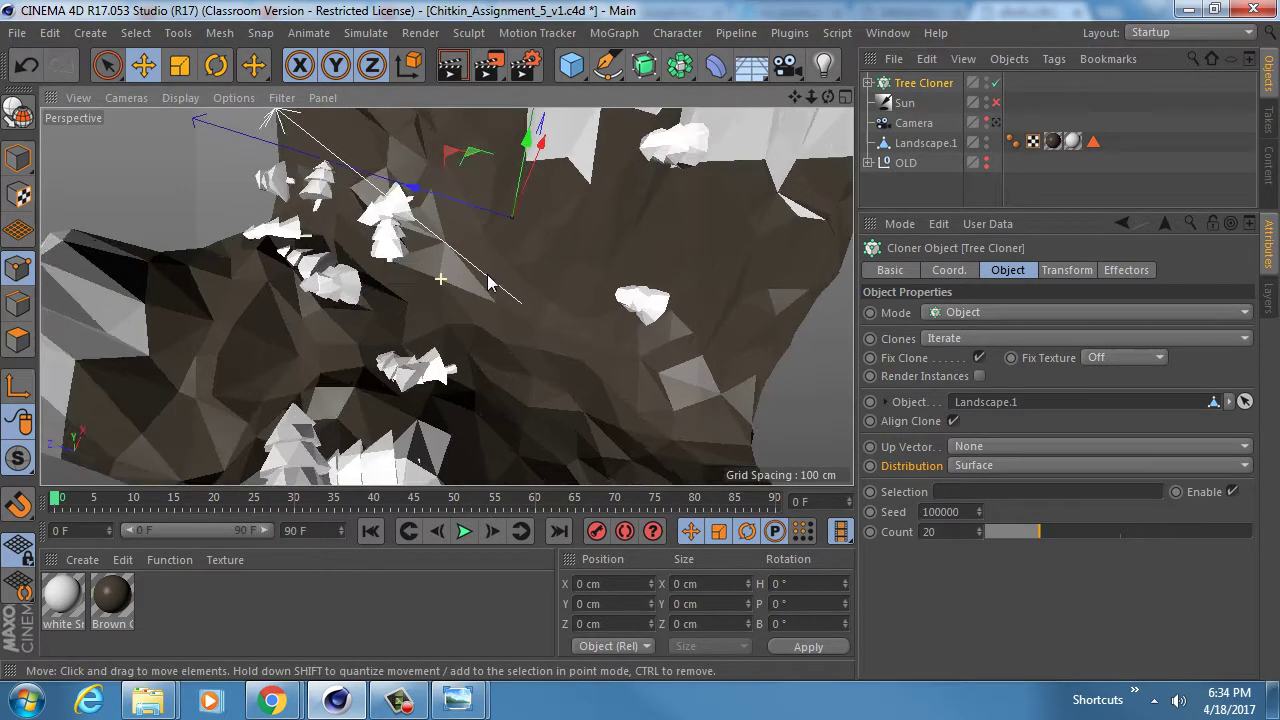
pyautogui.keyDown('alt'); pyautogui.moveTo(488, 283); pyautogui.dragTo(525, 288); pyautogui.keyUp('alt')
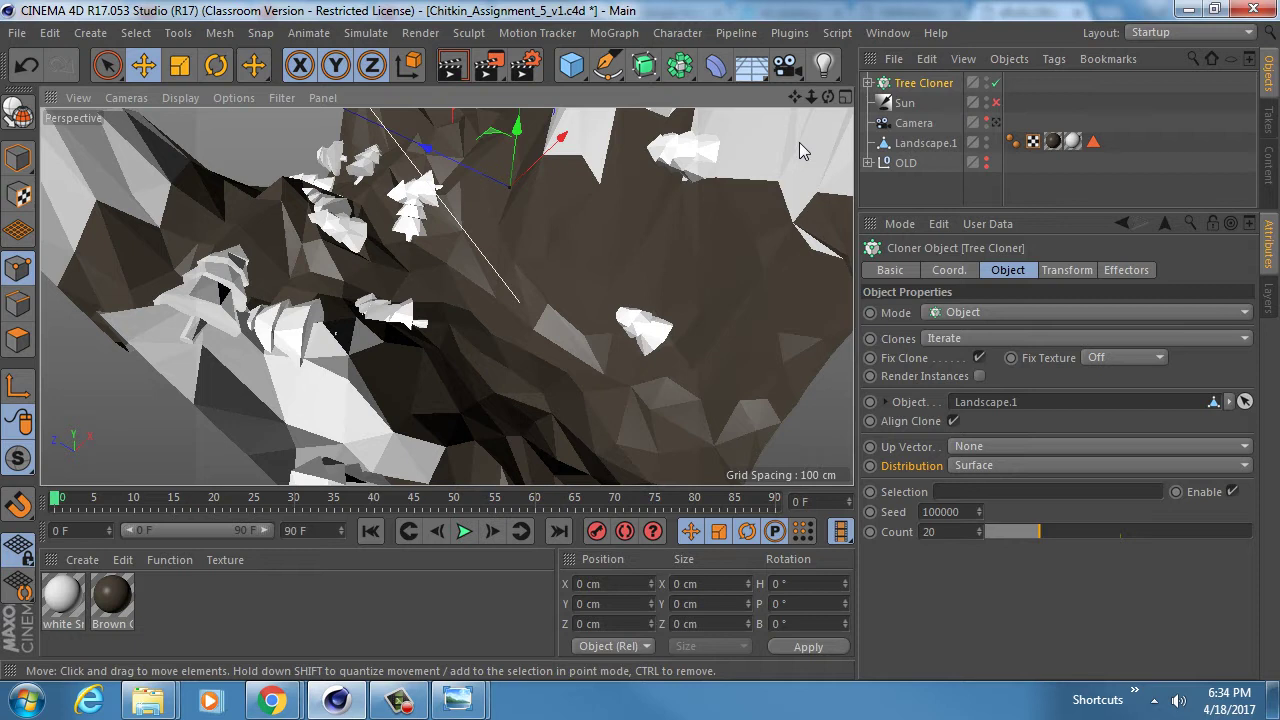
pyautogui.click(869, 84)
# - Create a dark green material (saturation 80%, value 40%) named Pine Tree Green
pyautogui.doubleClick(164, 615)
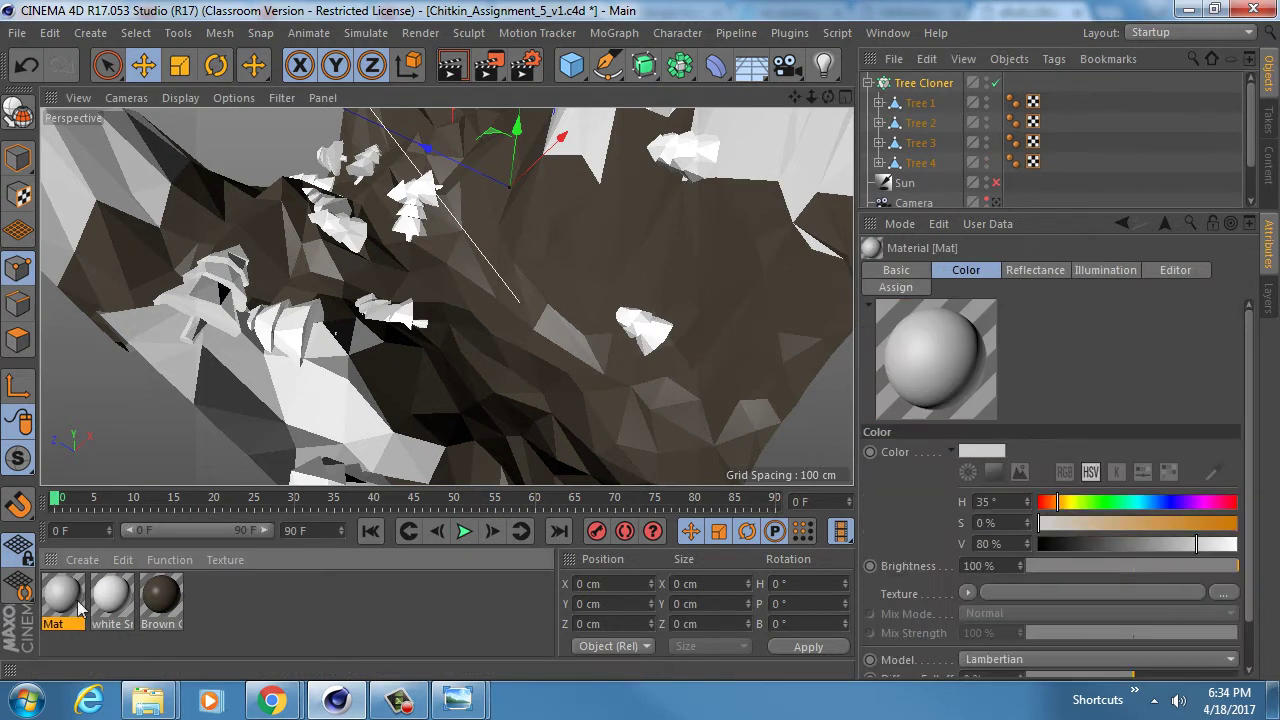
pyautogui.doubleClick(79, 603)
pyautogui.click(334, 346)
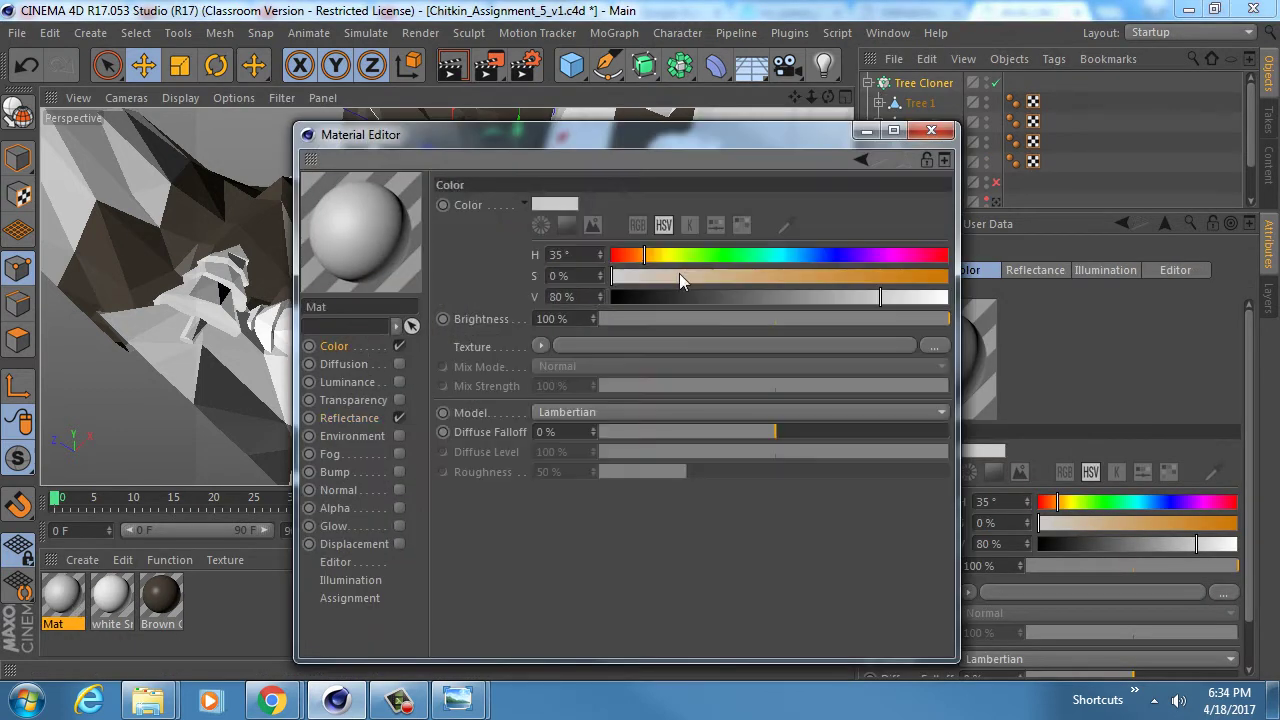
pyautogui.moveTo(645, 255); pyautogui.dragTo(702, 254)
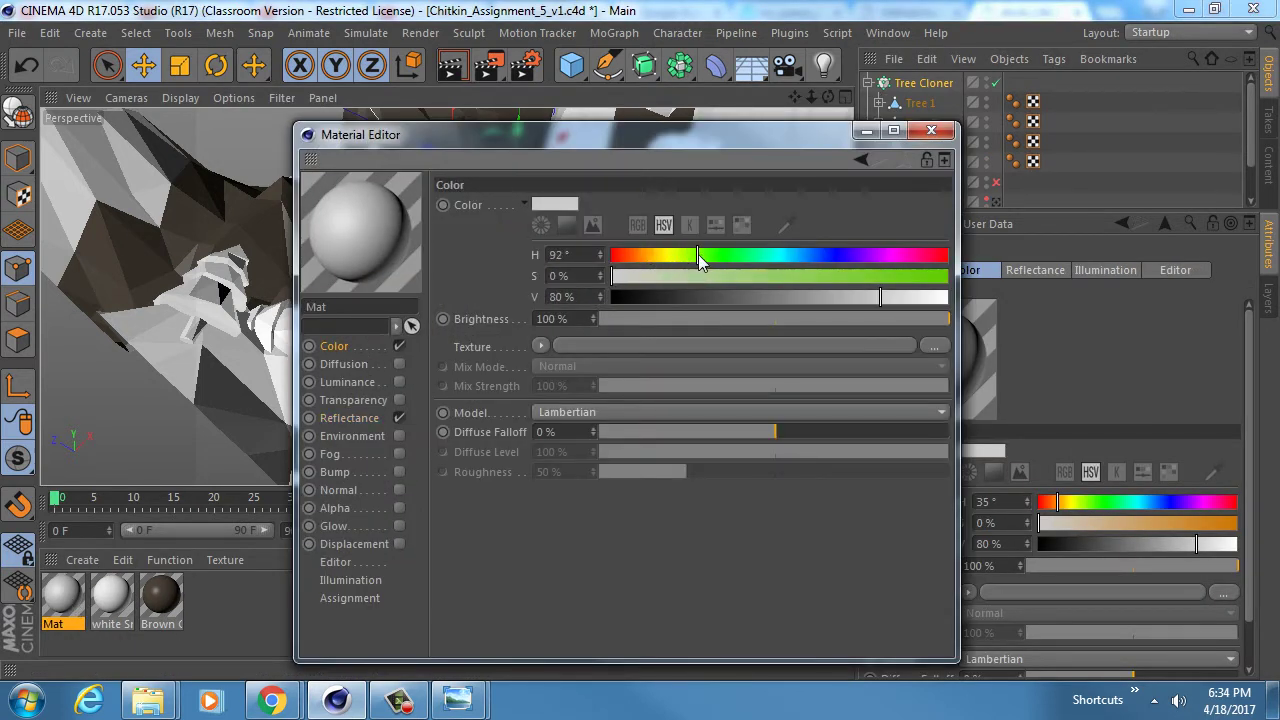
pyautogui.click(880, 276)
pyautogui.moveTo(872, 297); pyautogui.dragTo(745, 297)
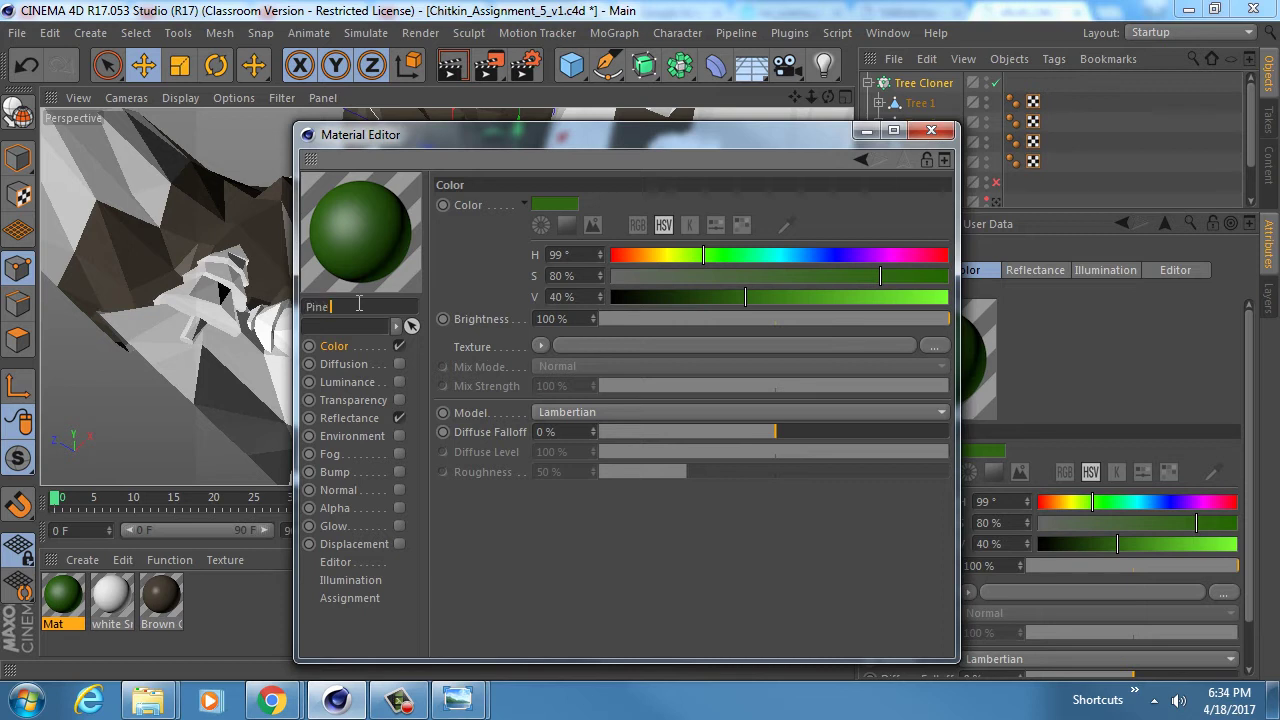
pyautogui.click(359, 306)
pyautogui.write('Pine Tree Green')
pyautogui.press('Return')
# - Create a material named Tree Bark Brown coloured H 35°, S 73%, V 28%, and check its specular layer
pyautogui.doubleClick(228, 614)
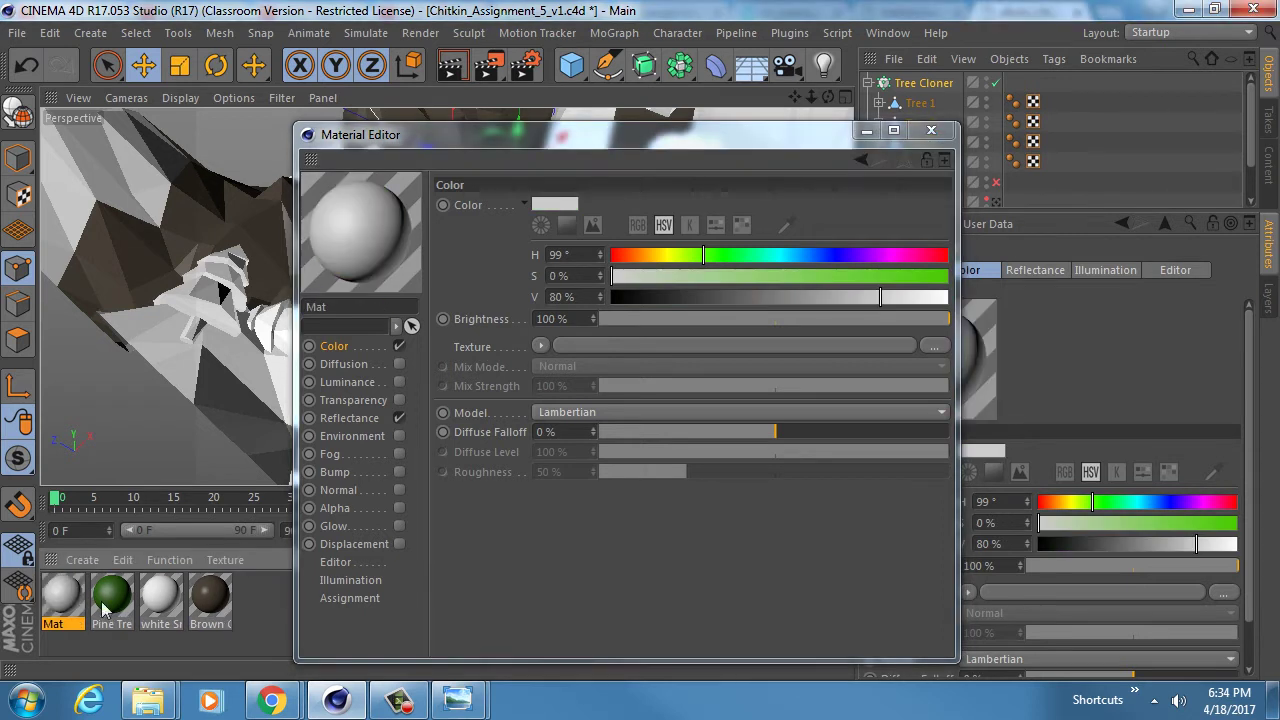
pyautogui.click(377, 306)
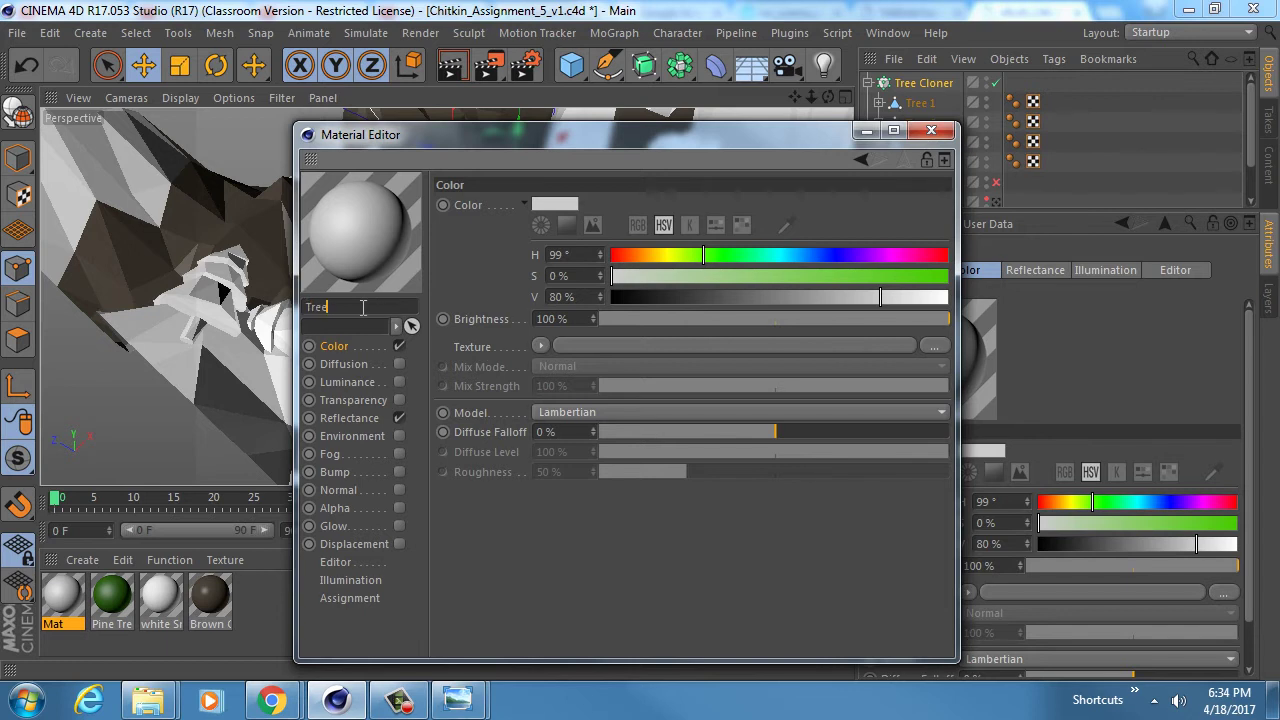
pyautogui.write('Tree Bark Brown')
pyautogui.press('Return')
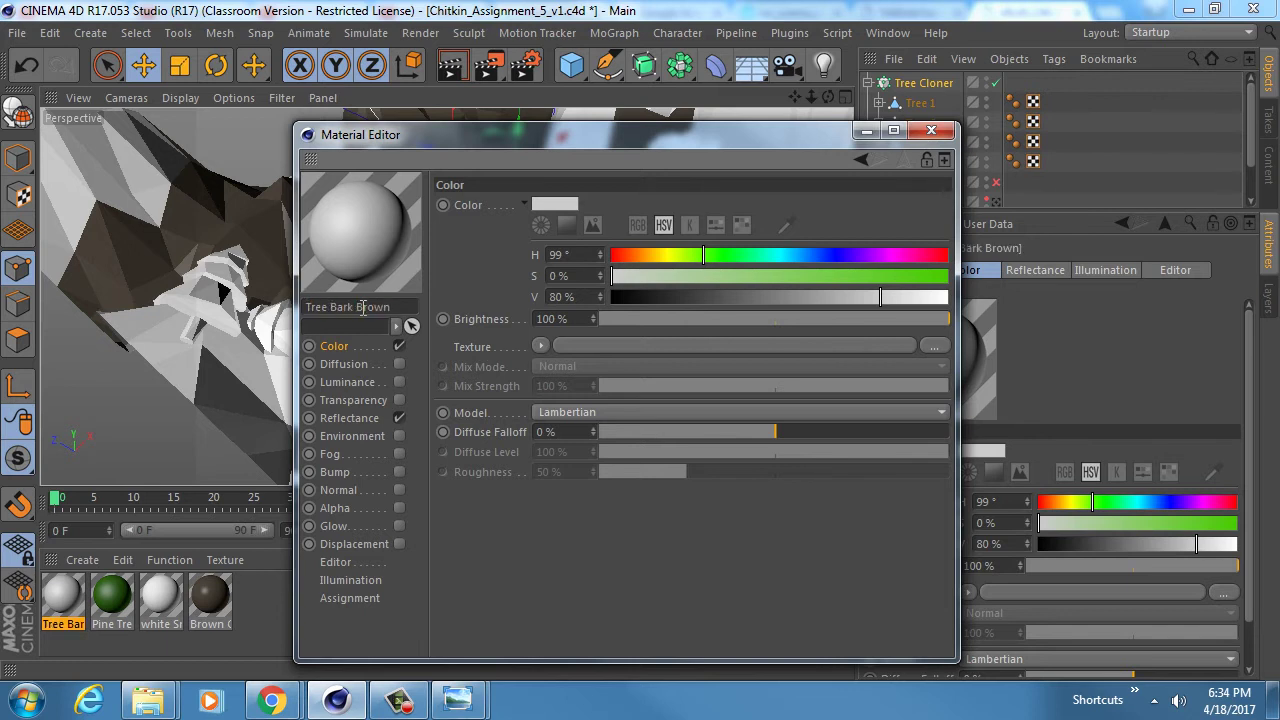
pyautogui.moveTo(714, 257); pyautogui.dragTo(704, 285)
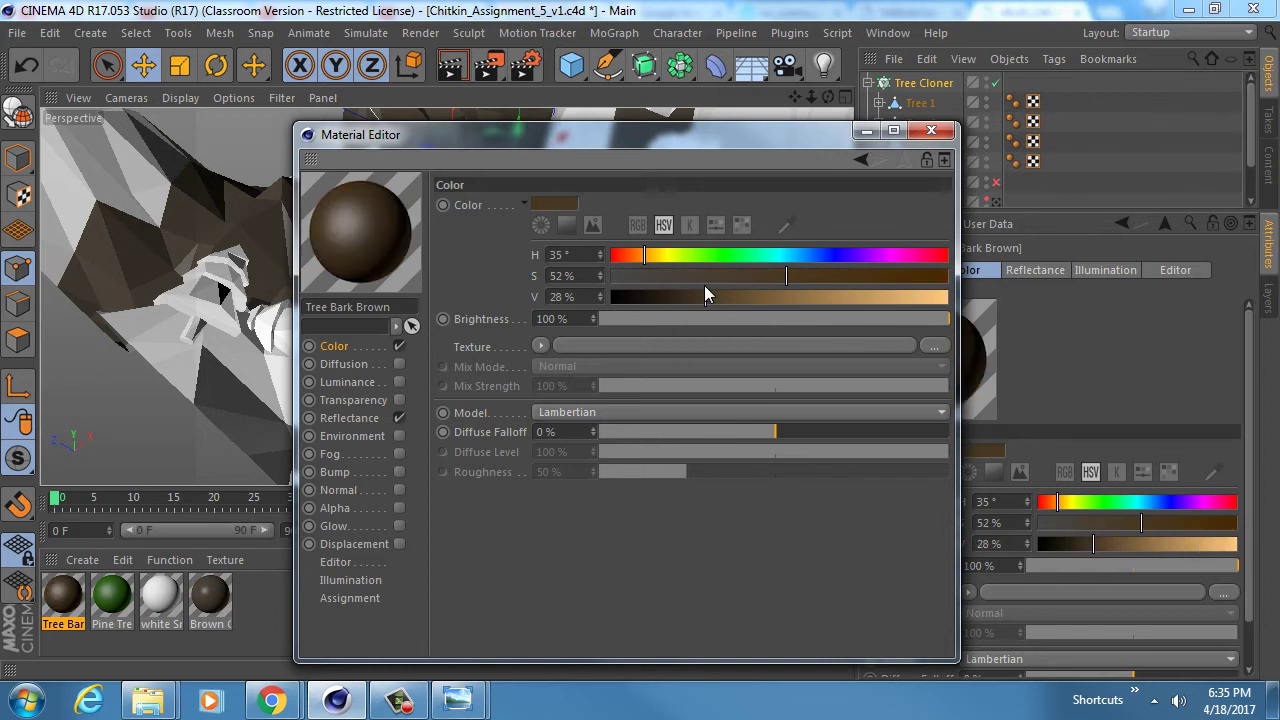
pyautogui.moveTo(787, 273); pyautogui.dragTo(856, 271)
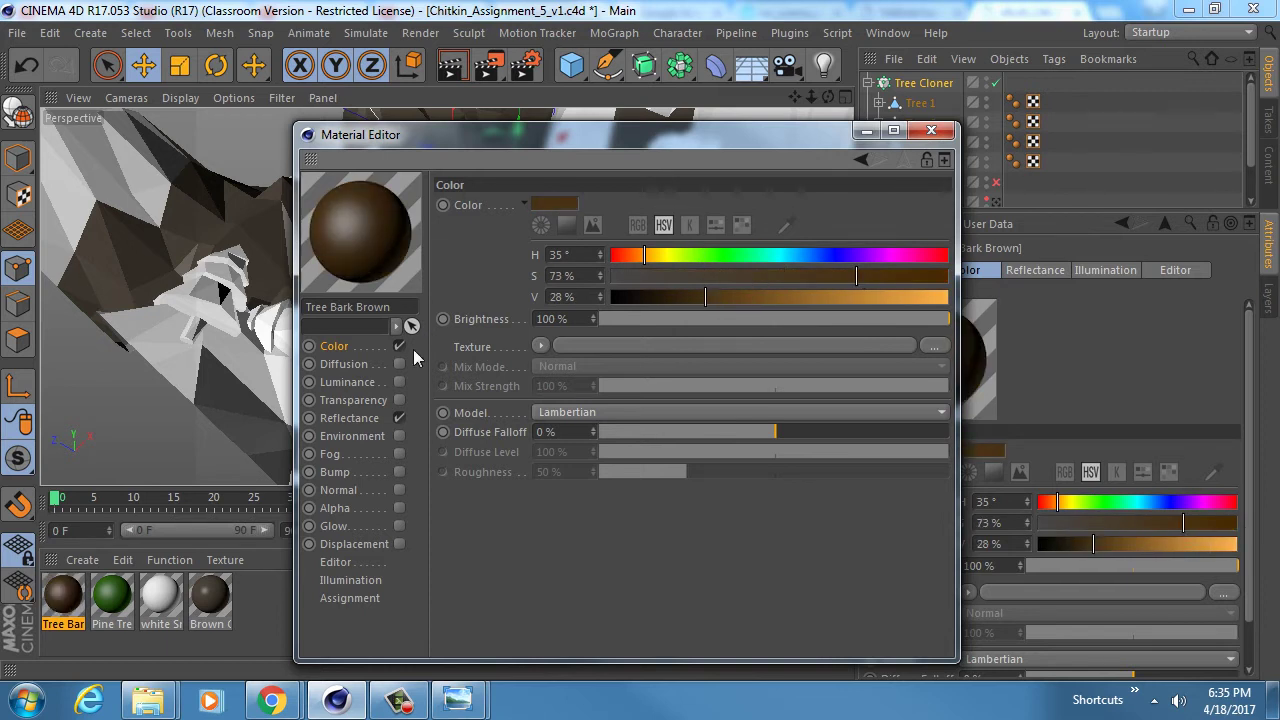
pyautogui.click(375, 416)
pyautogui.click(598, 226)
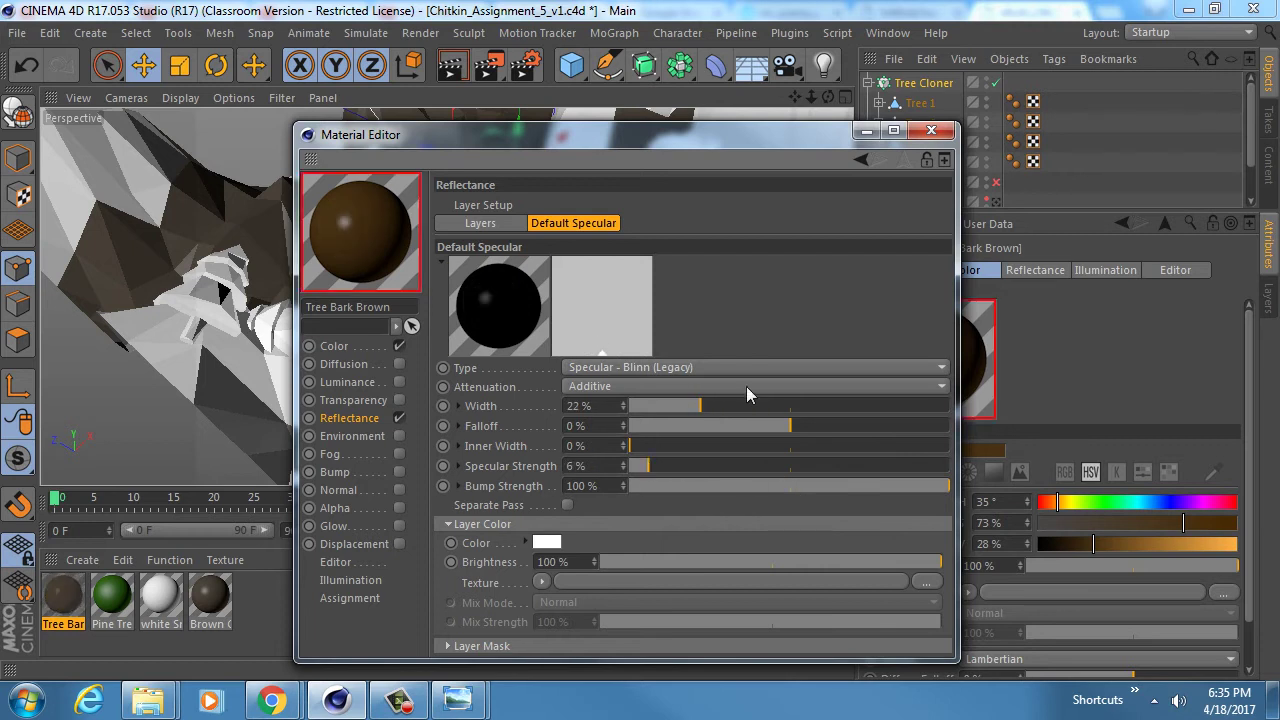
pyautogui.click(931, 130)
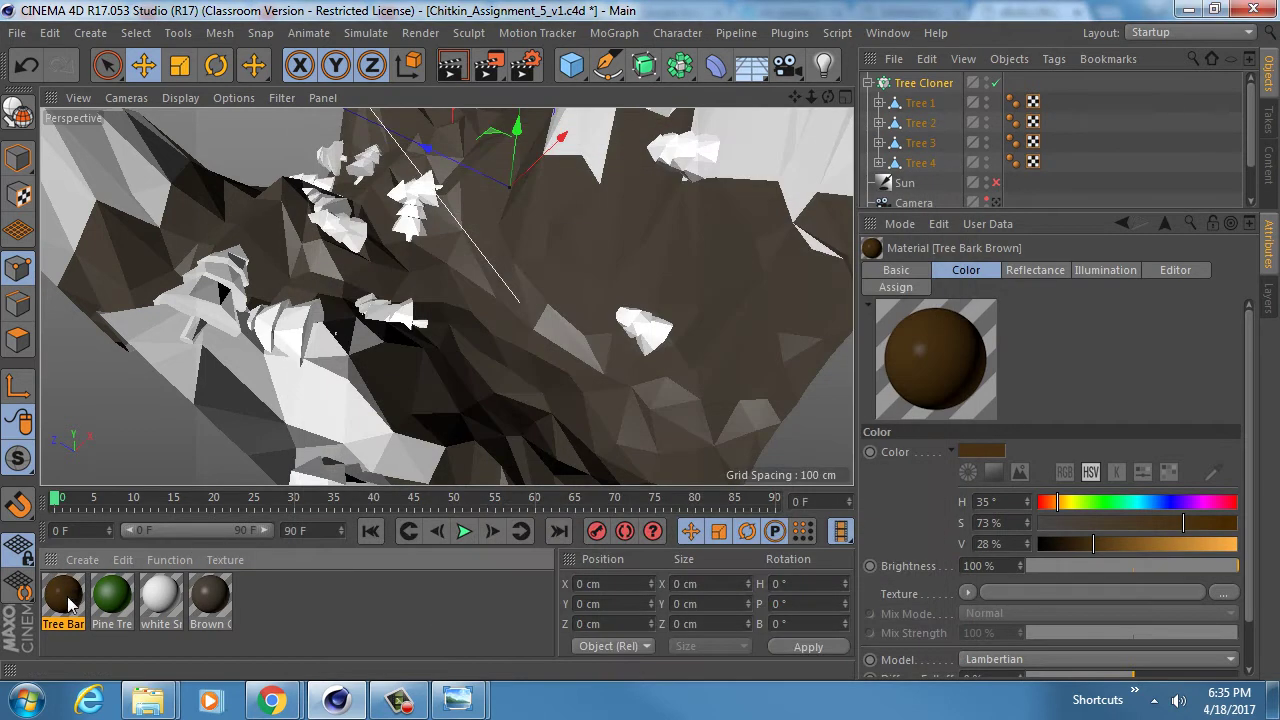
# - Expand Tree 1–4 and apply Tree Bark Brown to all four Stumps
pyautogui.click(879, 103)
pyautogui.click(879, 143)
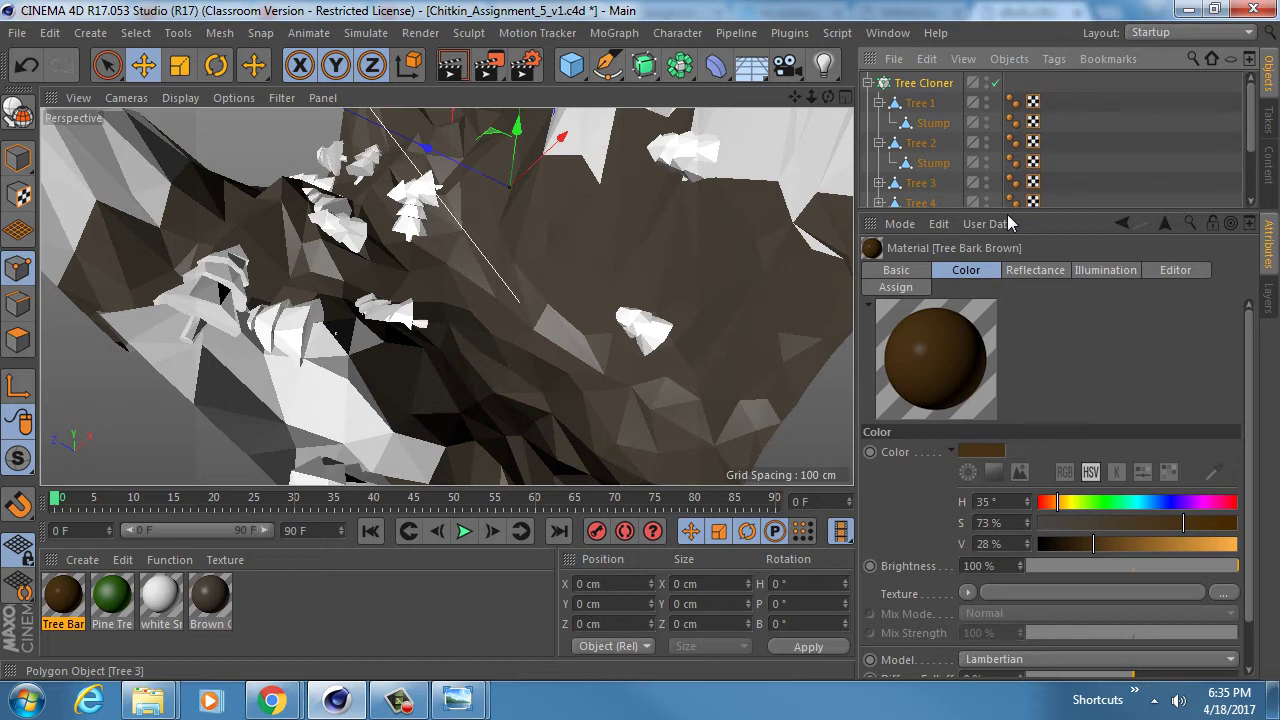
pyautogui.moveTo(1059, 210); pyautogui.dragTo(1059, 380)
pyautogui.click(879, 183)
pyautogui.click(879, 223)
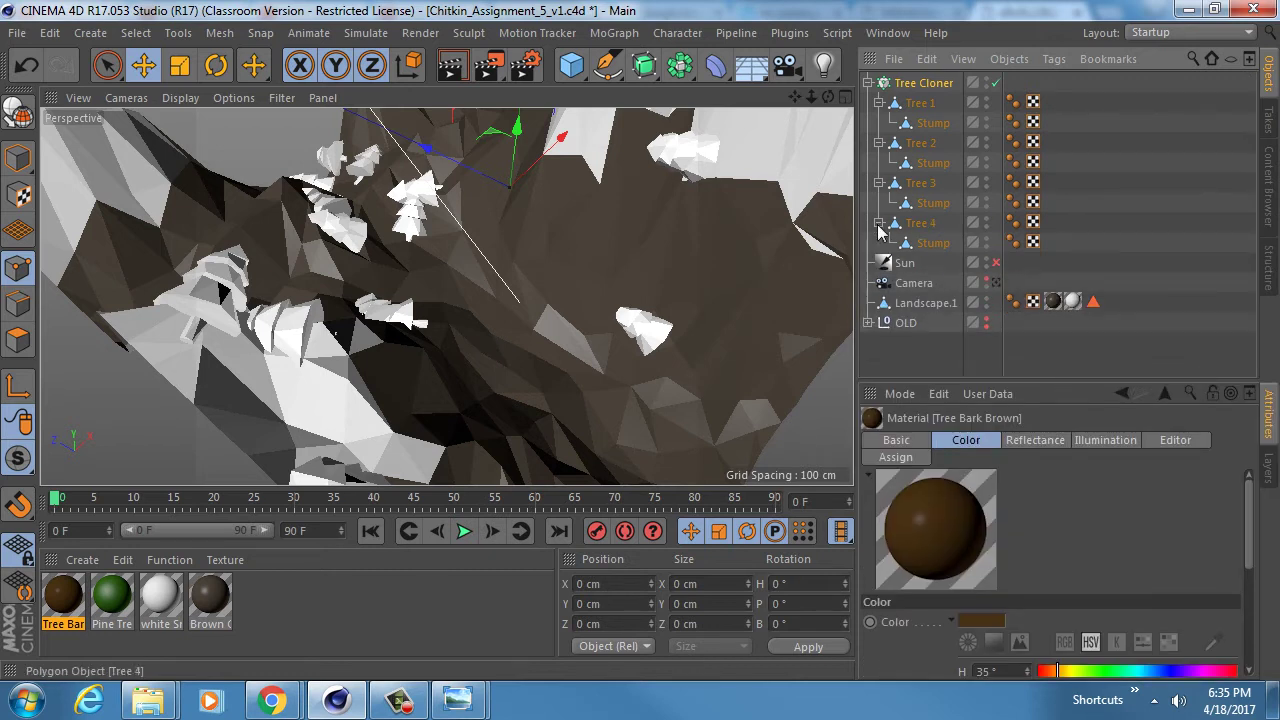
pyautogui.moveTo(66, 598); pyautogui.dragTo(933, 250)
pyautogui.moveTo(72, 606); pyautogui.dragTo(937, 210)
pyautogui.moveTo(72, 600); pyautogui.dragTo(934, 163)
pyautogui.moveTo(74, 598); pyautogui.dragTo(935, 128)
# - Apply Pine Tree Green to Tree 1 and copy its material tag to Trees 2–4
pyautogui.click(110, 597)
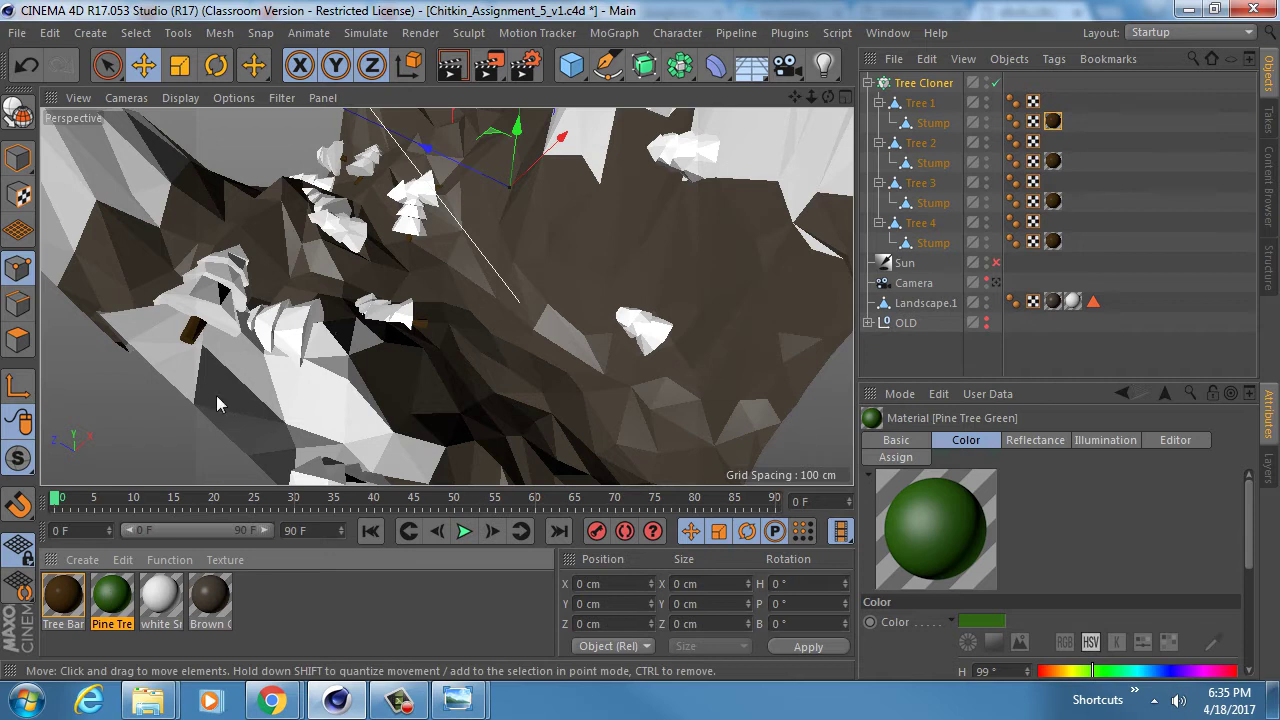
pyautogui.moveTo(118, 603); pyautogui.dragTo(950, 112)
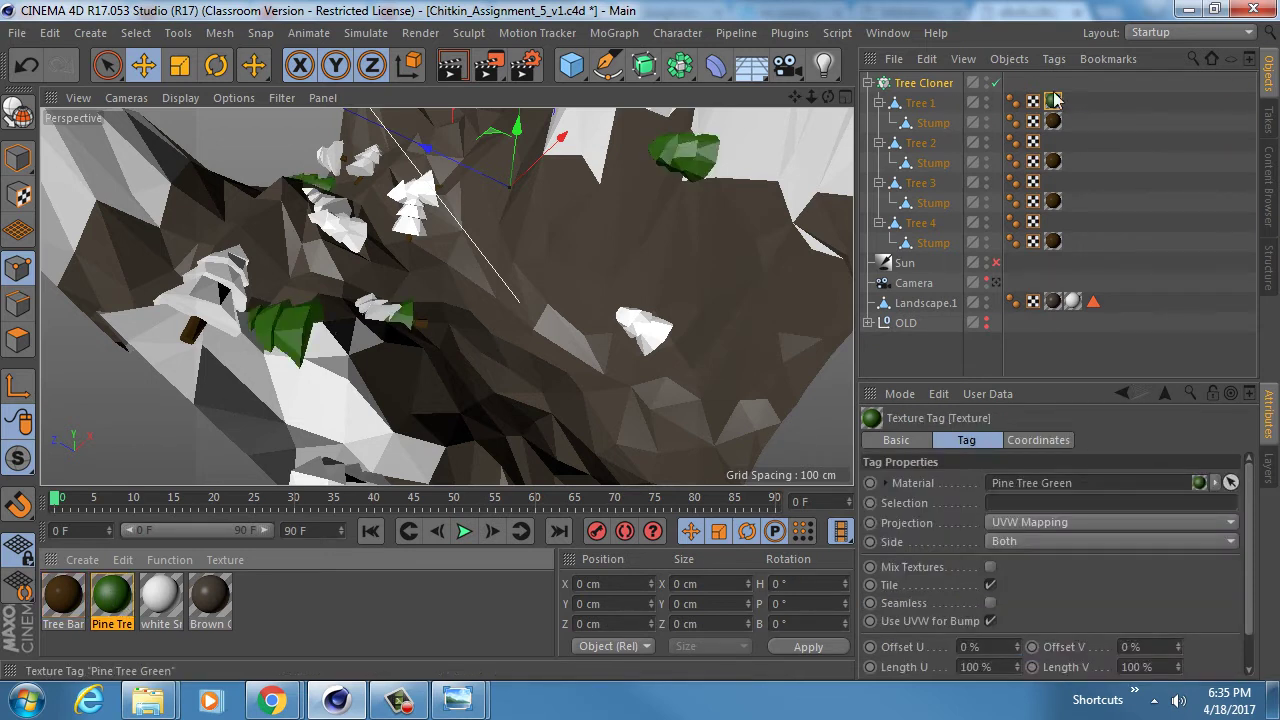
pyautogui.keyDown('ctrl'); pyautogui.moveTo(1060, 105); pyautogui.dragTo(1055, 221); pyautogui.keyUp('ctrl')
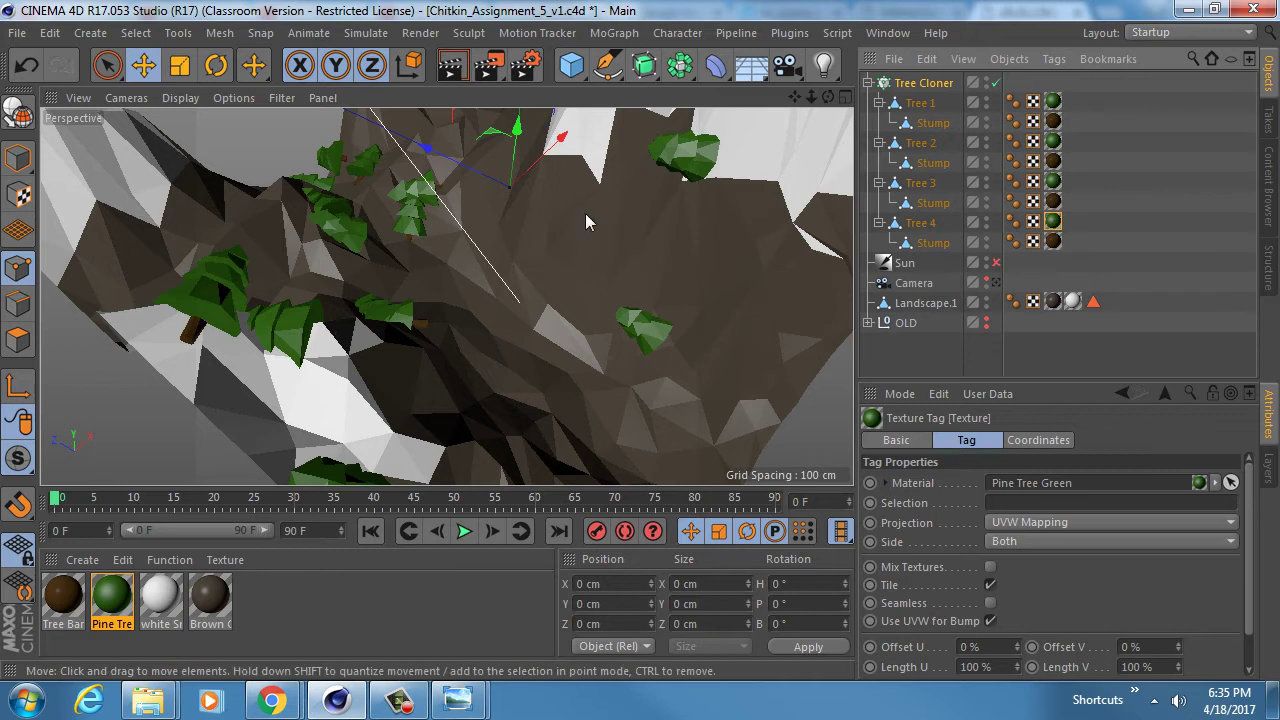
pyautogui.keyDown('alt'); pyautogui.moveTo(585, 213); pyautogui.dragTo(548, 252); pyautogui.keyUp('alt')
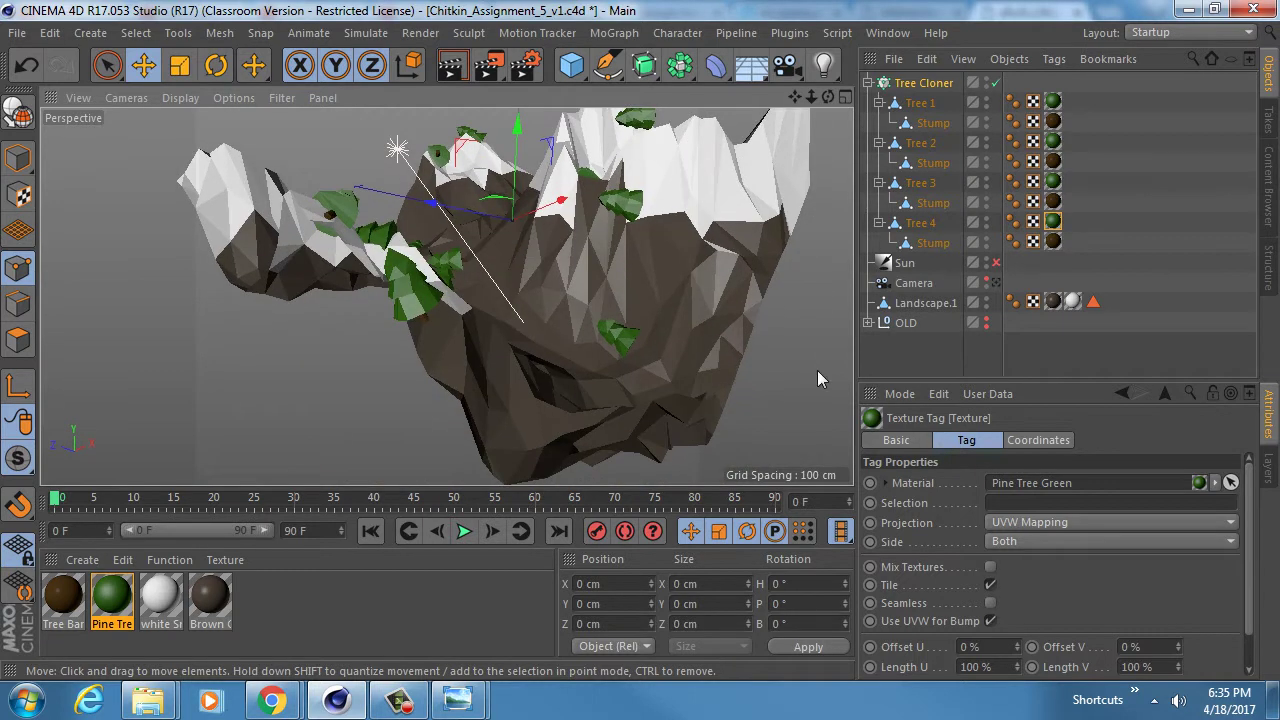
pyautogui.click(924, 84)
pyautogui.click(868, 83)
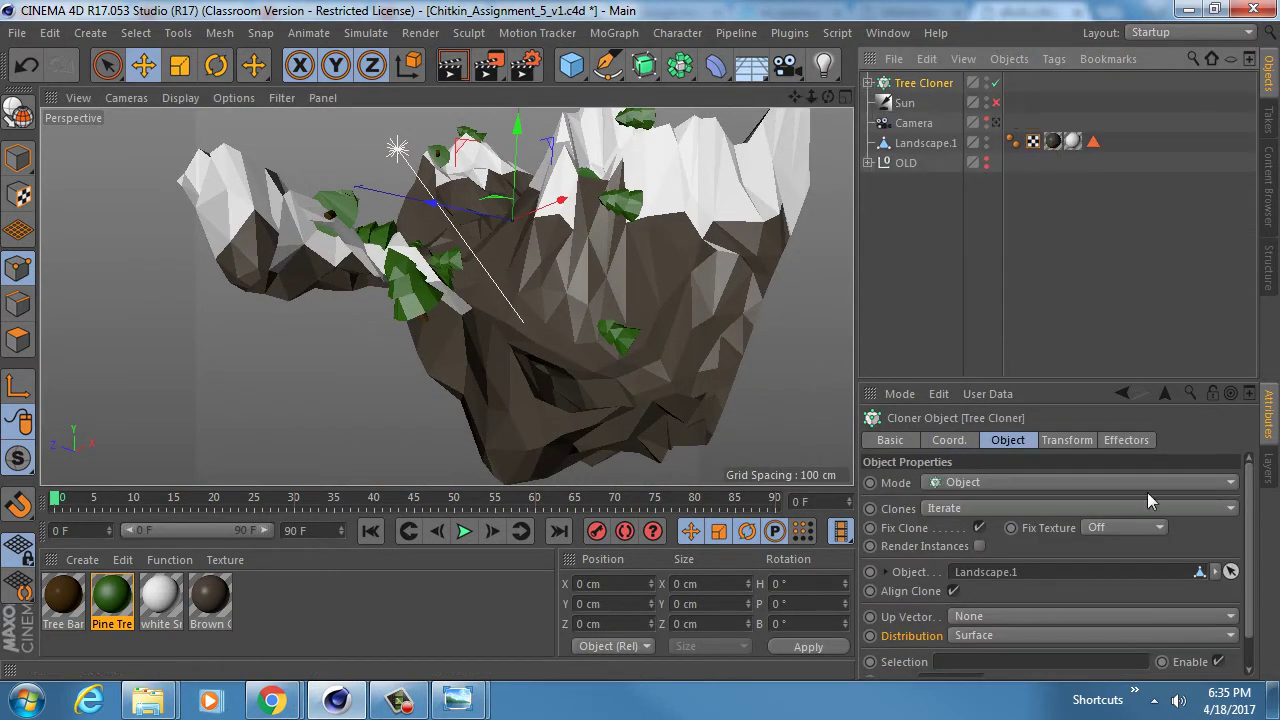
# - Try rotating the clones in the cloner's Transform settings, then undo the change
pyautogui.moveTo(1075, 383); pyautogui.dragTo(1057, 203)
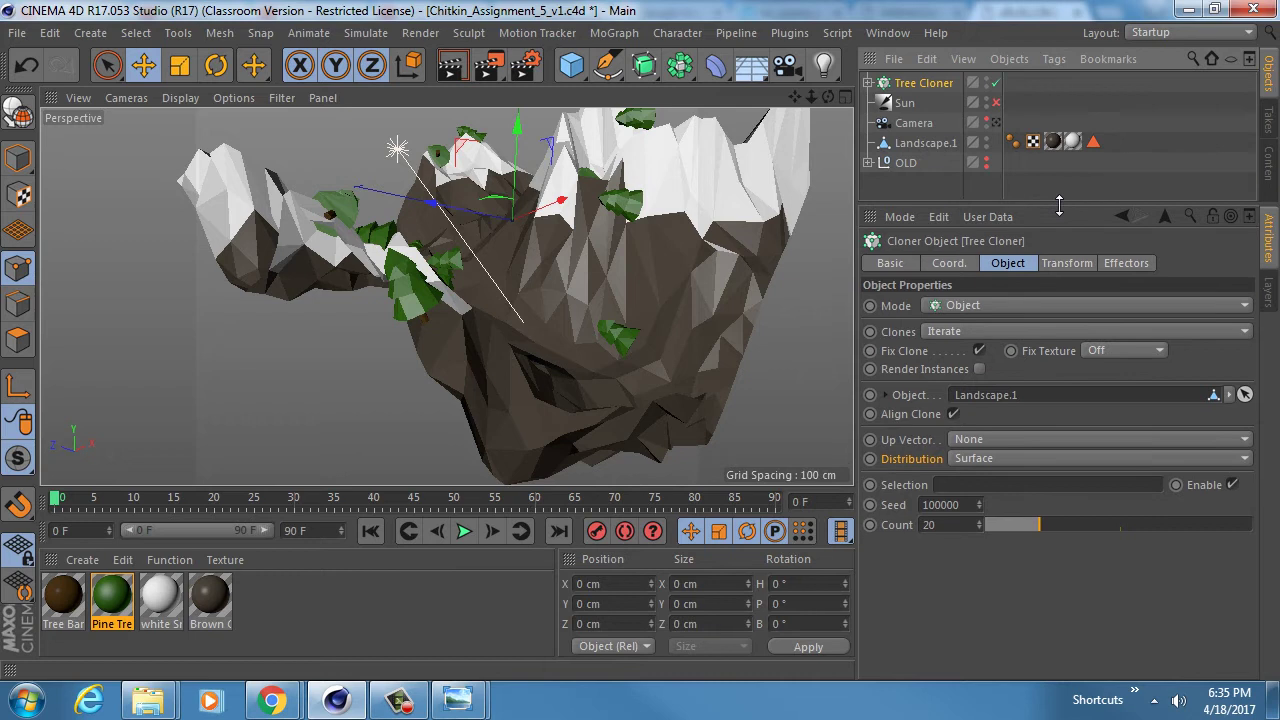
pyautogui.keyDown('alt'); pyautogui.moveTo(590, 320); pyautogui.dragTo(538, 313); pyautogui.keyUp('alt')
pyautogui.click(1067, 262)
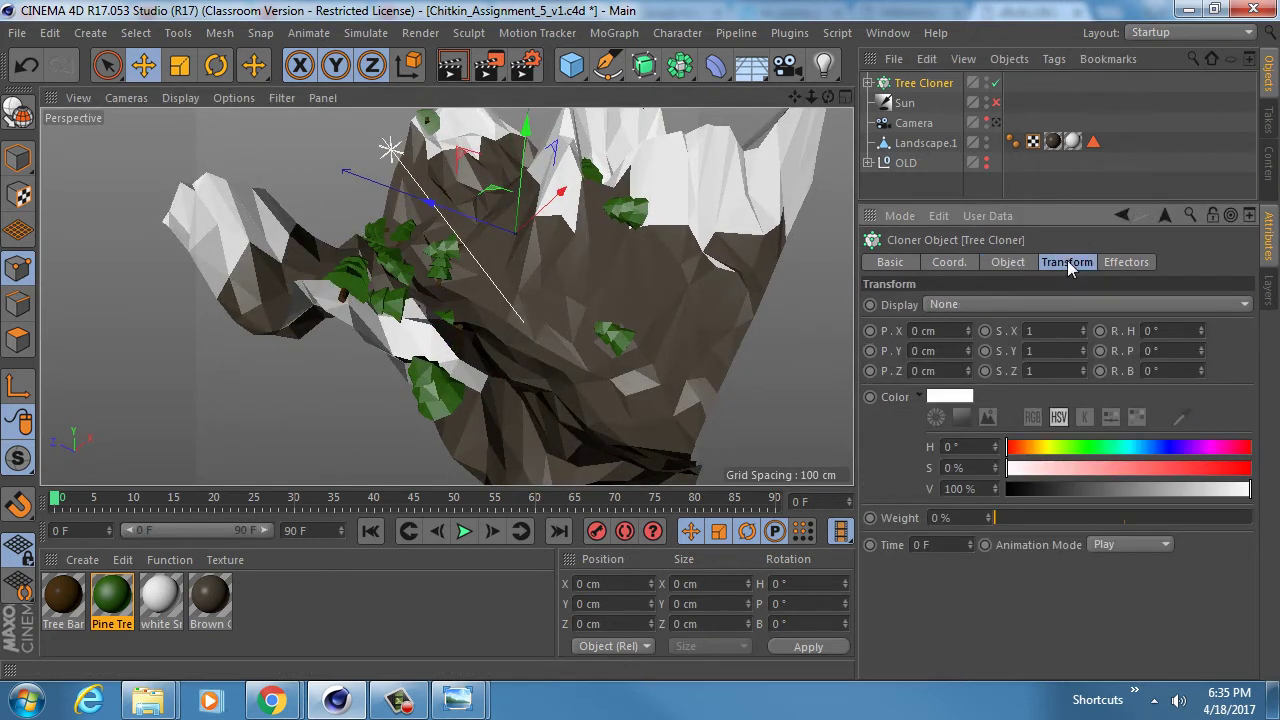
pyautogui.keyDown('alt'); pyautogui.moveTo(582, 310); pyautogui.dragTo(575, 340, button='middle'); pyautogui.keyUp('alt')
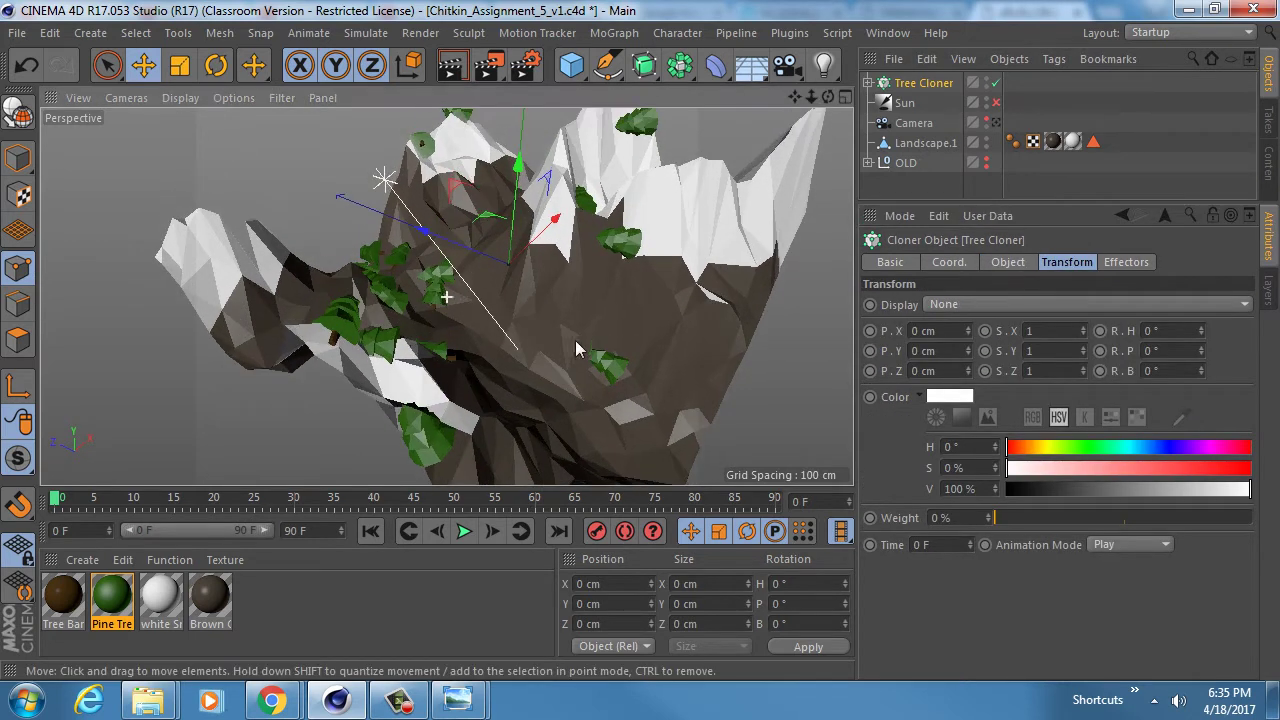
pyautogui.moveTo(1200, 327); pyautogui.dragTo(1201, 370)
pyautogui.hotkey('ctrl', 'z')
pyautogui.hotkey('ctrl', 'z')
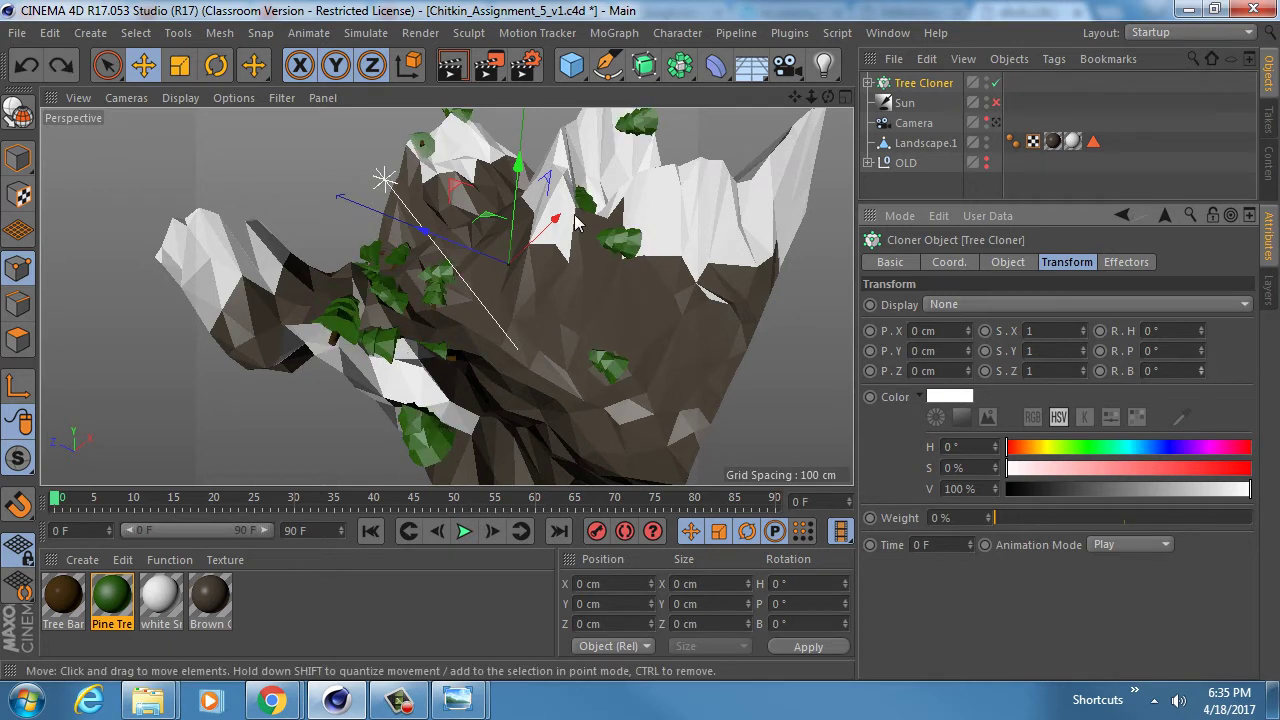
pyautogui.keyDown('alt'); pyautogui.moveTo(600, 260); pyautogui.dragTo(508, 229, button='middle'); pyautogui.keyUp('alt')
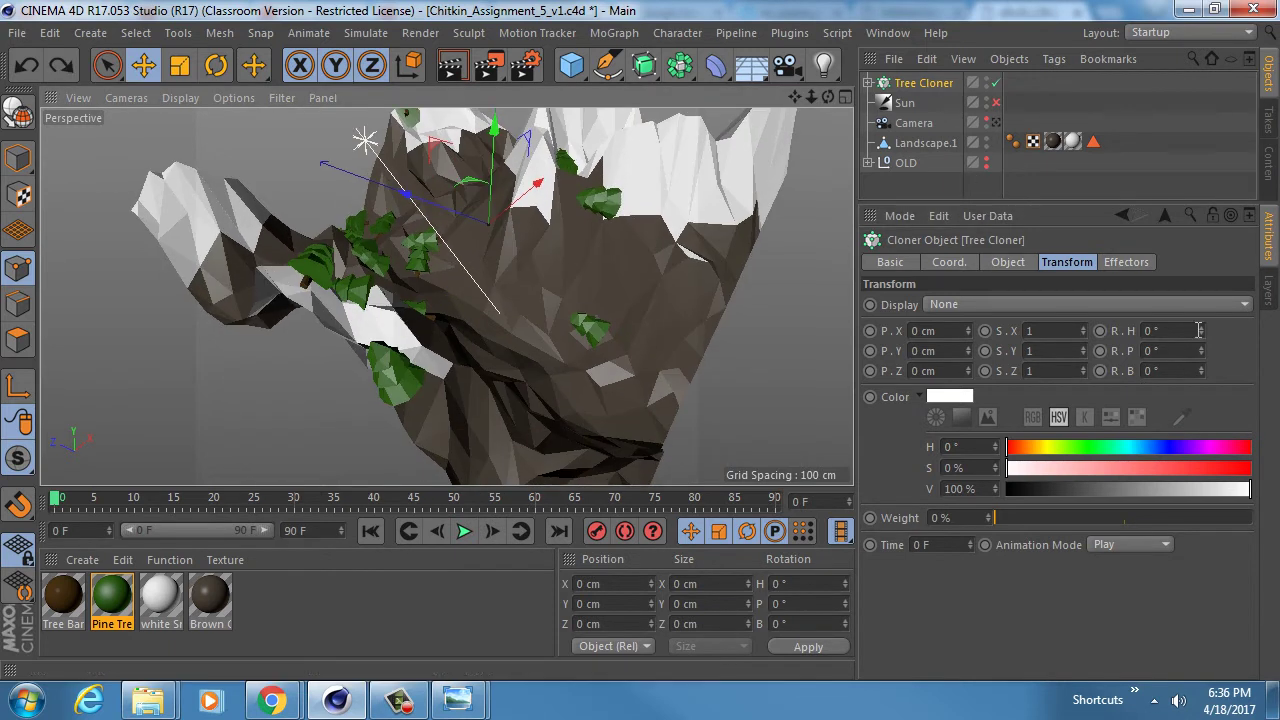
# - Set the cloner's Up Vector to Y+ and turn off Align Clone so trees stand upright
pyautogui.click(1009, 262)
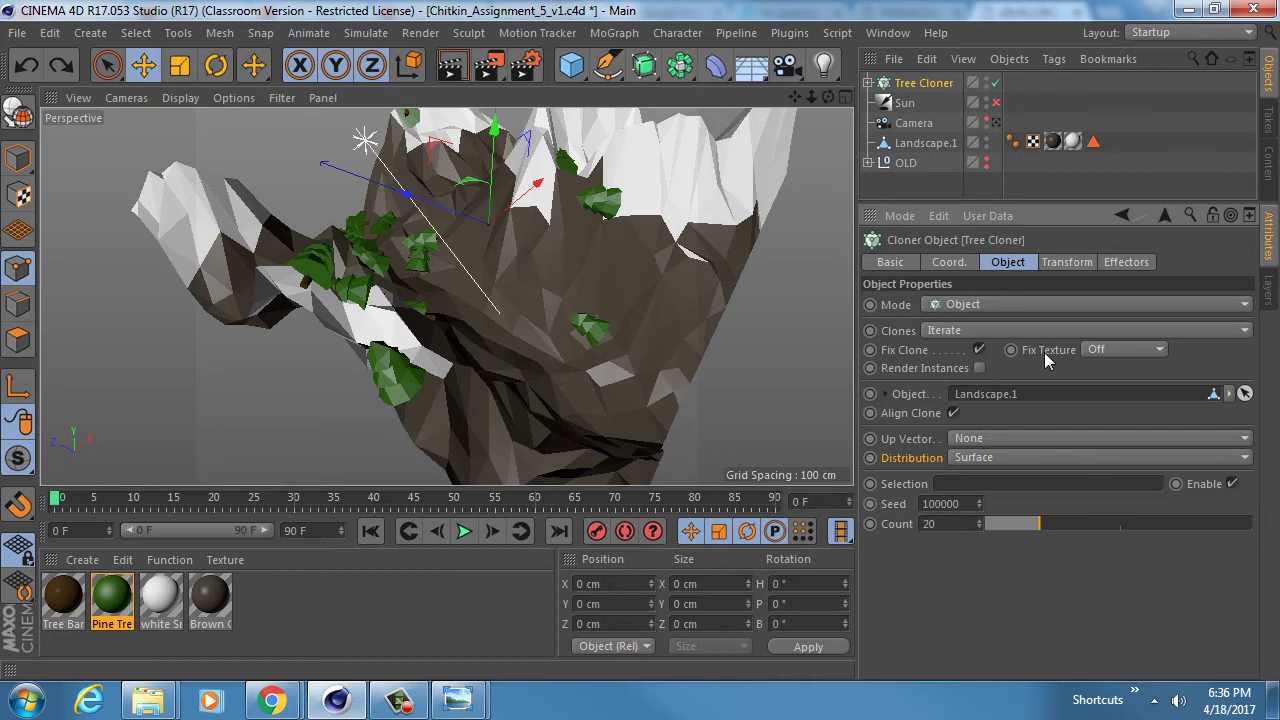
pyautogui.click(959, 443)
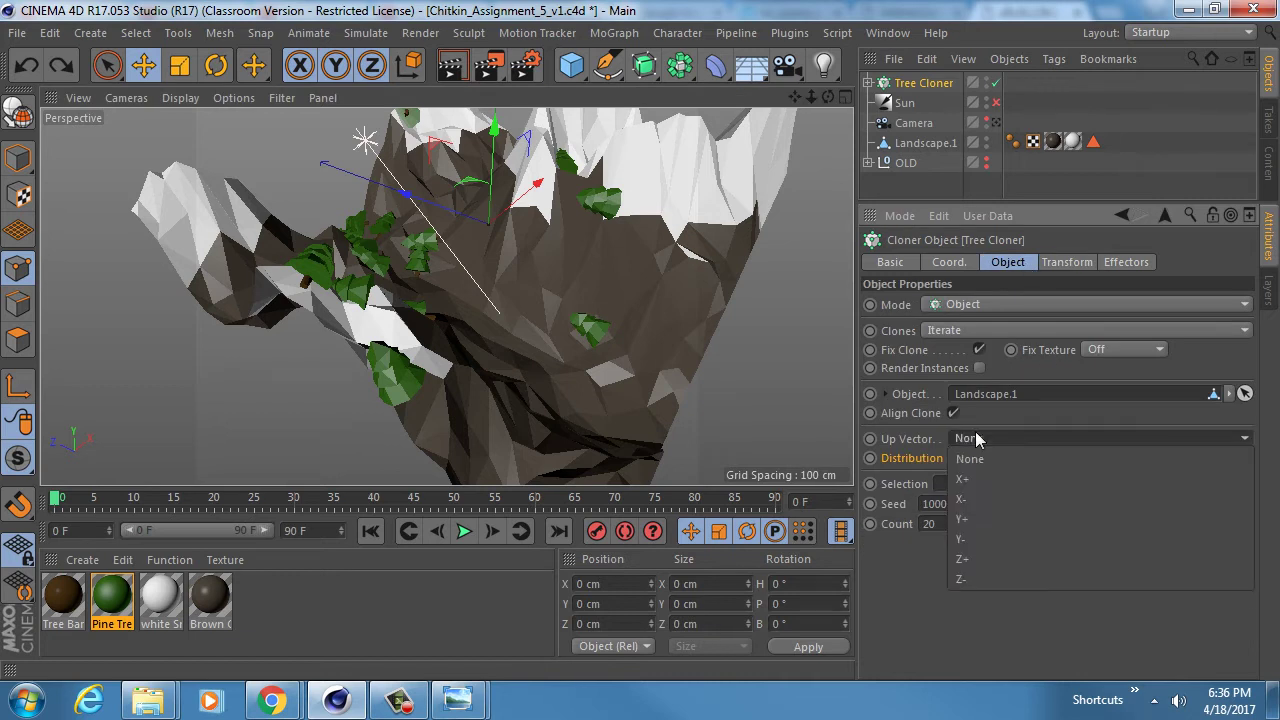
pyautogui.click(979, 513)
pyautogui.keyDown('alt'); pyautogui.moveTo(642, 334); pyautogui.dragTo(672, 302); pyautogui.keyUp('alt')
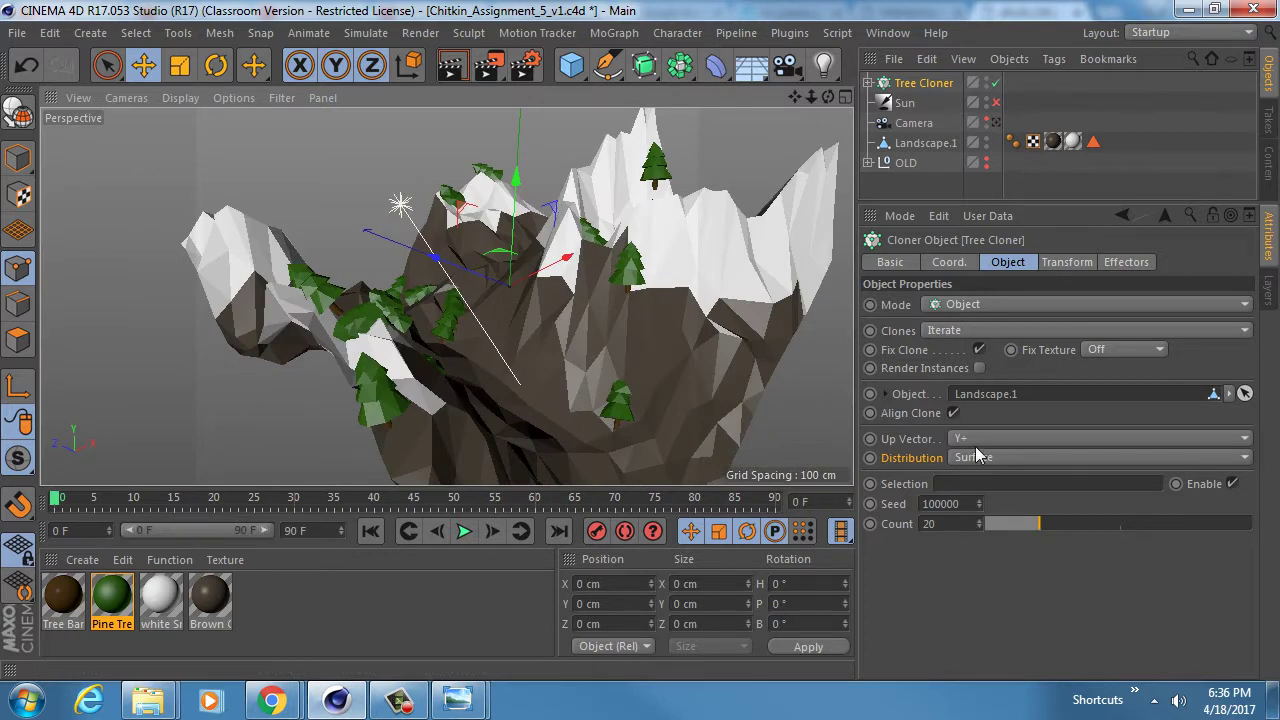
pyautogui.click(953, 413)
pyautogui.moveTo(491, 366)
pyautogui.keyDown('alt'); pyautogui.mouseDown()
pyautogui.moveTo(408, 378)
pyautogui.moveTo(491, 303)
pyautogui.moveTo(530, 290)
pyautogui.mouseUp(); pyautogui.keyUp('alt')
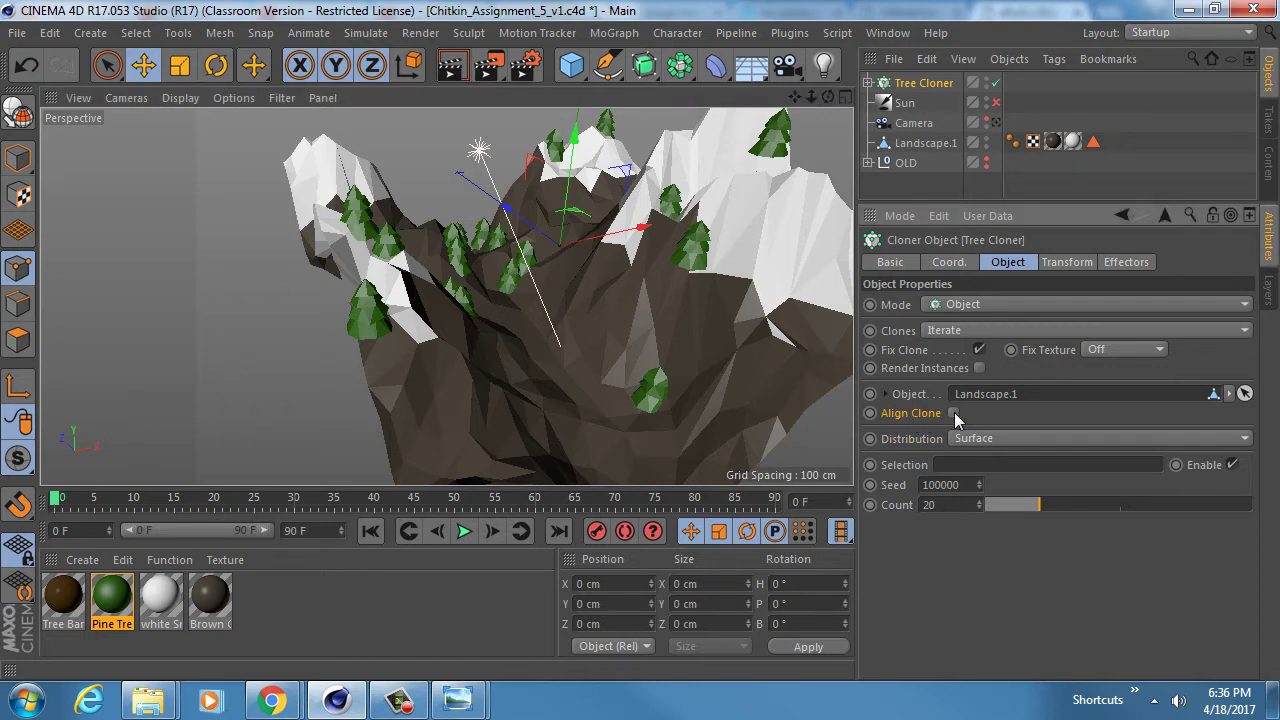
pyautogui.click(953, 413)
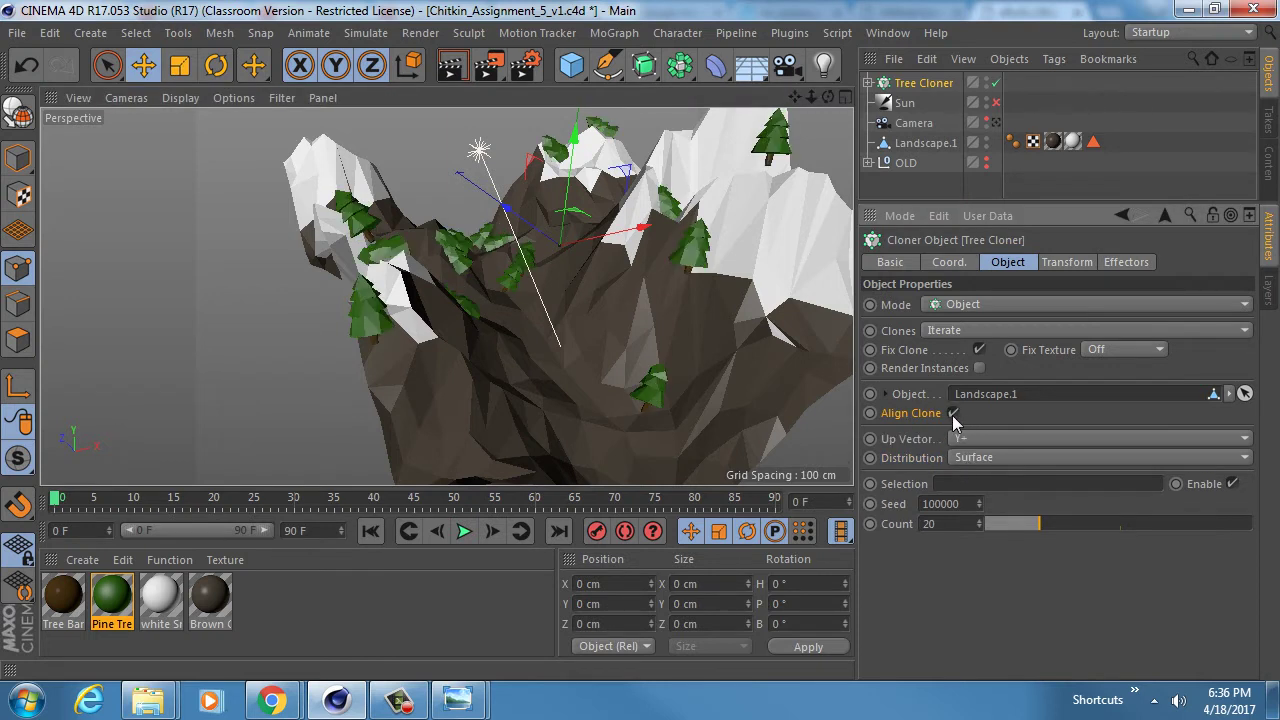
pyautogui.moveTo(380, 245)
pyautogui.keyDown('alt'); pyautogui.mouseDown()
pyautogui.moveTo(412, 258)
pyautogui.moveTo(465, 218)
pyautogui.moveTo(382, 230)
pyautogui.mouseUp(); pyautogui.keyUp('alt')
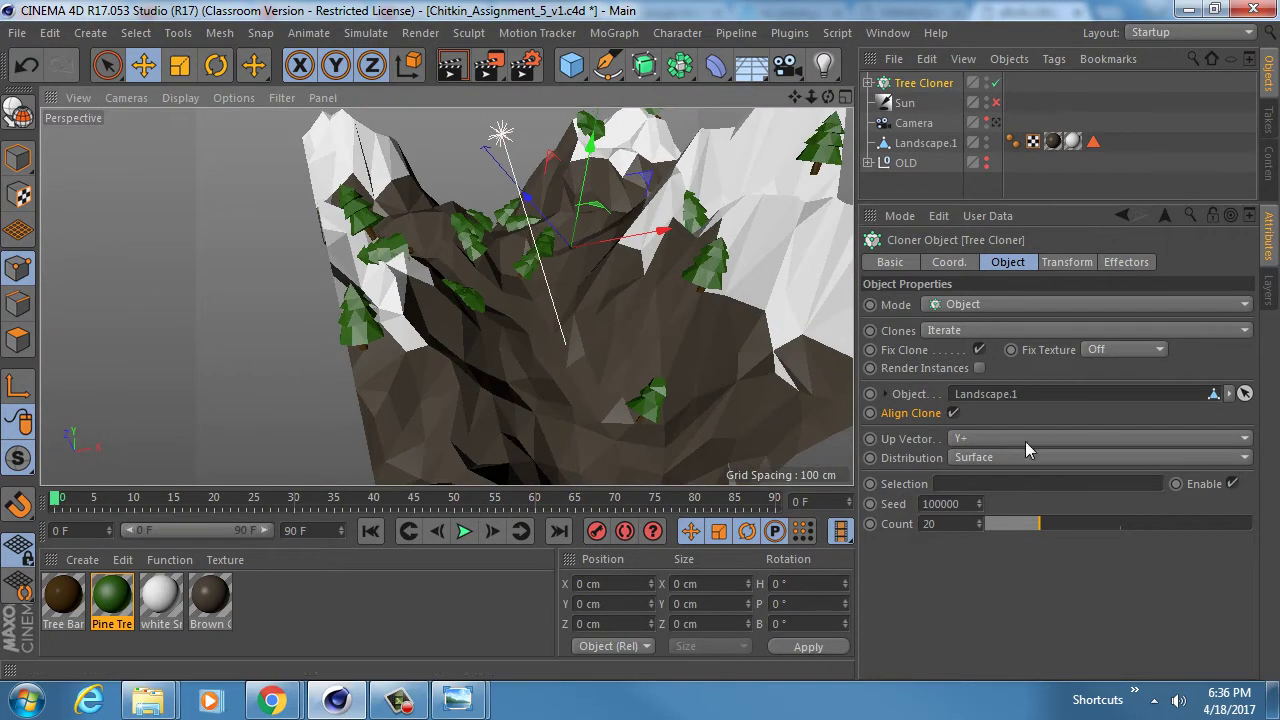
pyautogui.click(953, 413)
pyautogui.scroll(5, 540, 319)
pyautogui.keyDown('alt'); pyautogui.moveTo(468, 296); pyautogui.dragTo(578, 388); pyautogui.keyUp('alt')
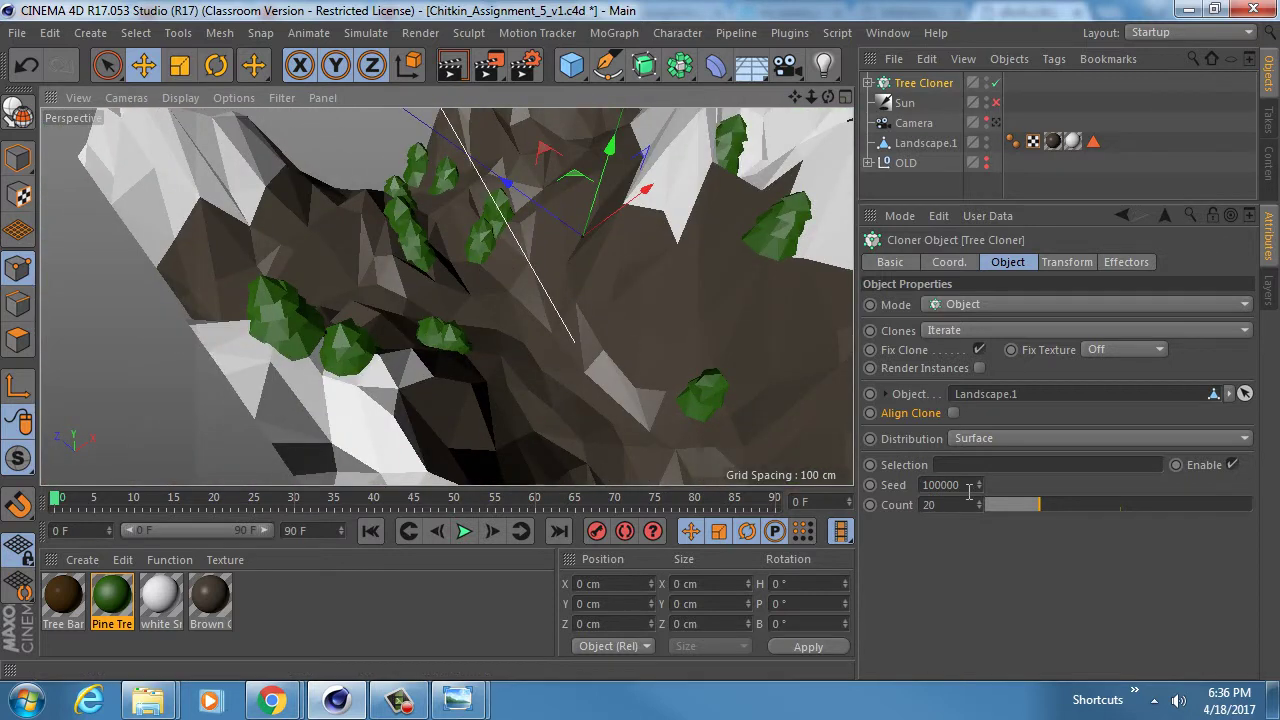
# - Step the cloner's Seed down repeatedly to reshuffle tree placement on the mountain
pyautogui.click(980, 489)
pyautogui.click(980, 489)
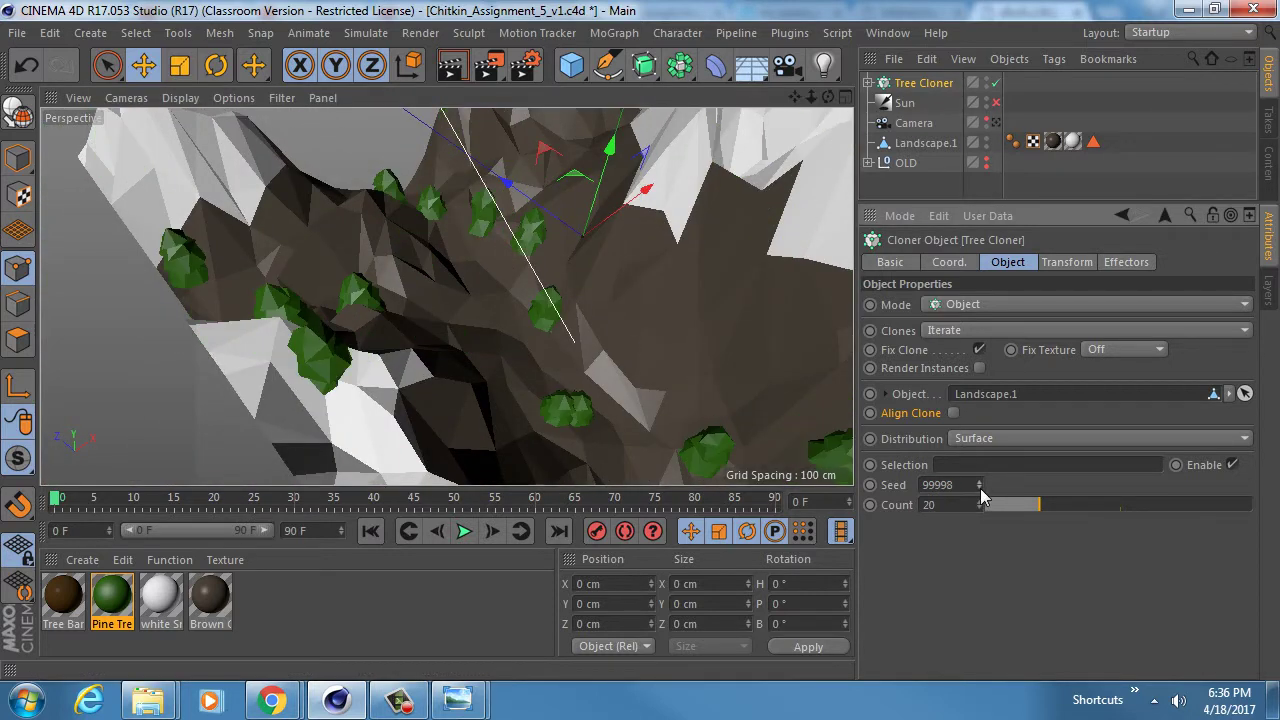
pyautogui.scroll(-4, 409, 271)
pyautogui.keyDown('alt'); pyautogui.moveTo(409, 270); pyautogui.dragTo(435, 298); pyautogui.keyUp('alt')
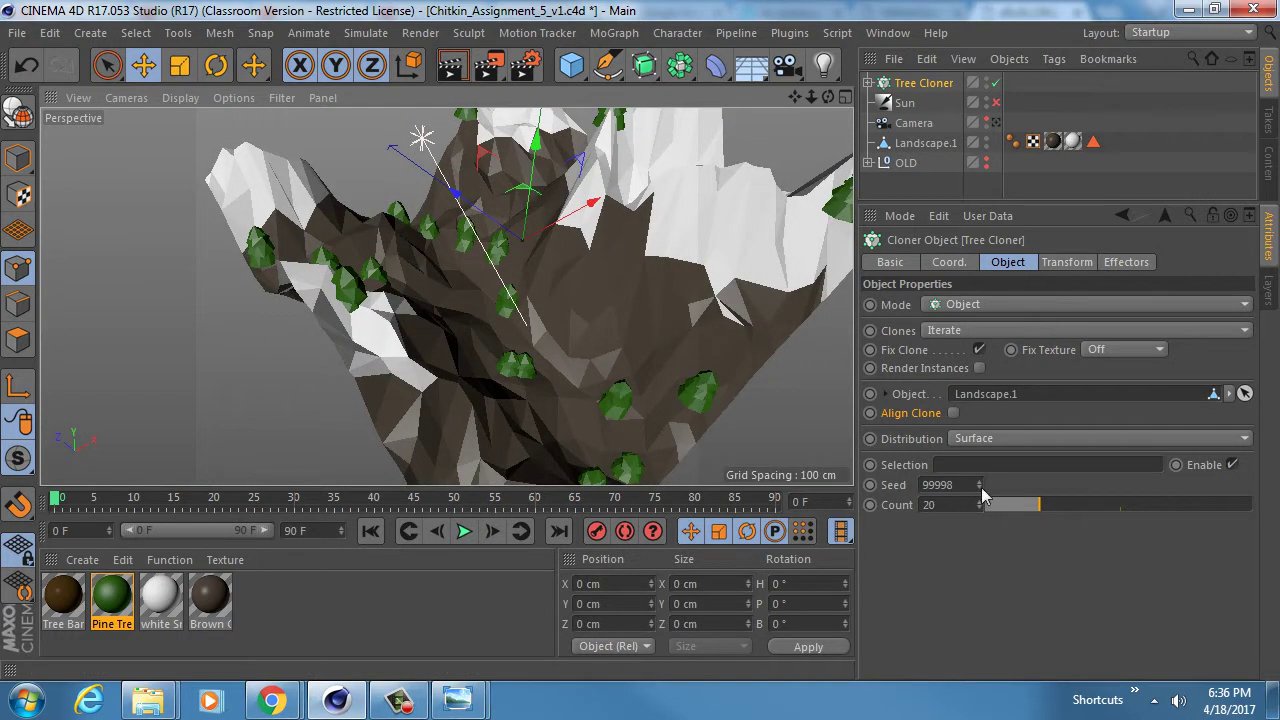
pyautogui.click(980, 489)
pyautogui.click(980, 489)
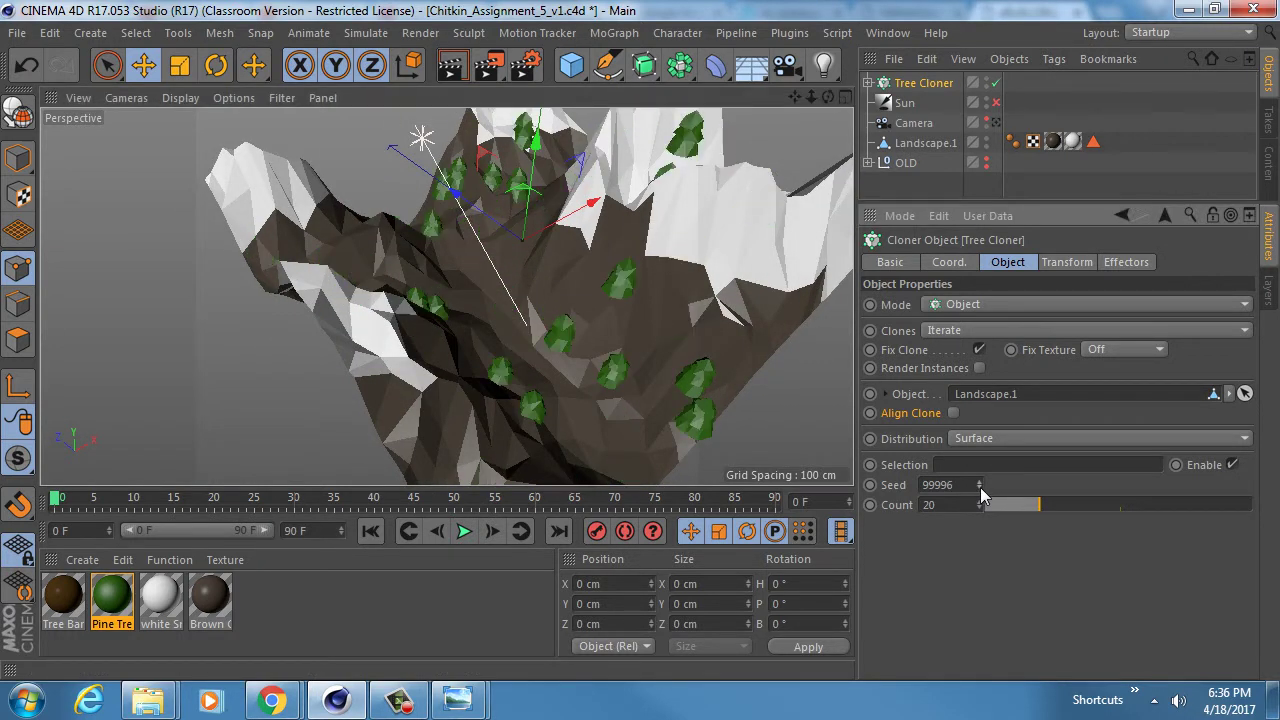
pyautogui.click(980, 489)
pyautogui.moveTo(560, 337)
pyautogui.keyDown('alt'); pyautogui.mouseDown()
pyautogui.moveTo(540, 300)
pyautogui.moveTo(474, 312)
pyautogui.moveTo(485, 290)
pyautogui.moveTo(566, 334)
pyautogui.mouseUp(); pyautogui.keyUp('alt')
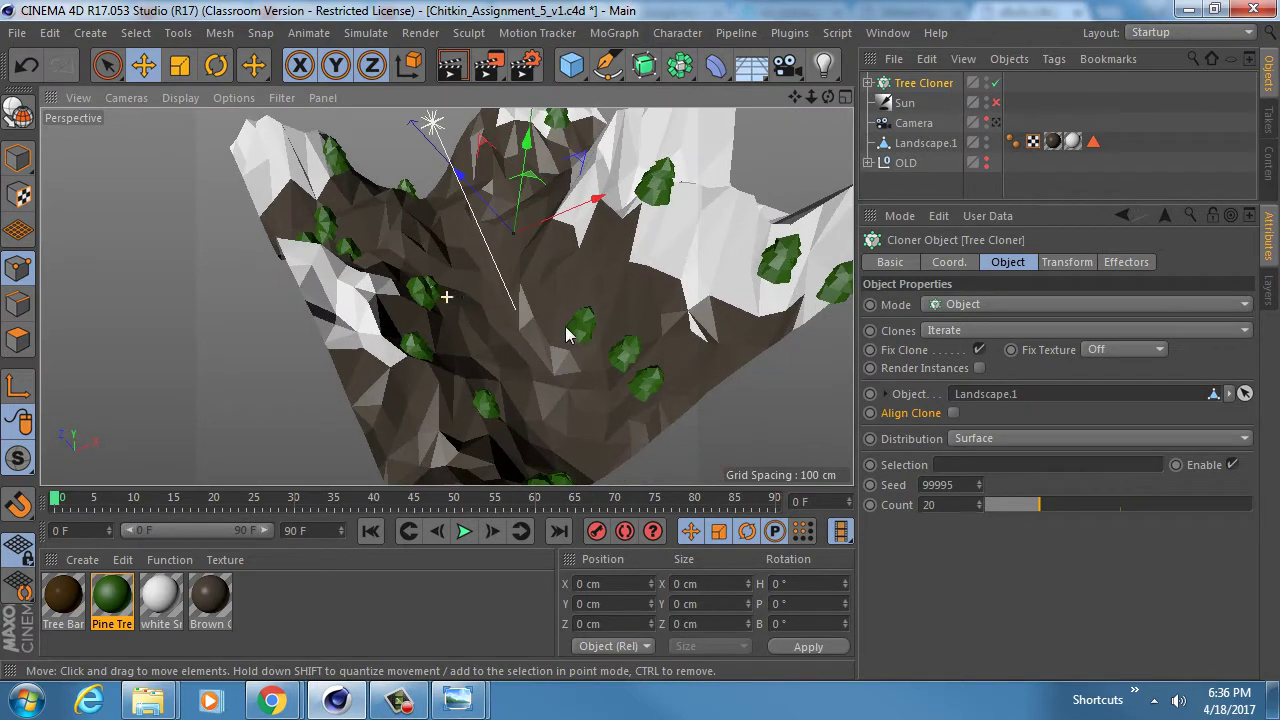
pyautogui.click(980, 487)
pyautogui.keyDown('alt'); pyautogui.moveTo(470, 230); pyautogui.dragTo(497, 288); pyautogui.keyUp('alt')
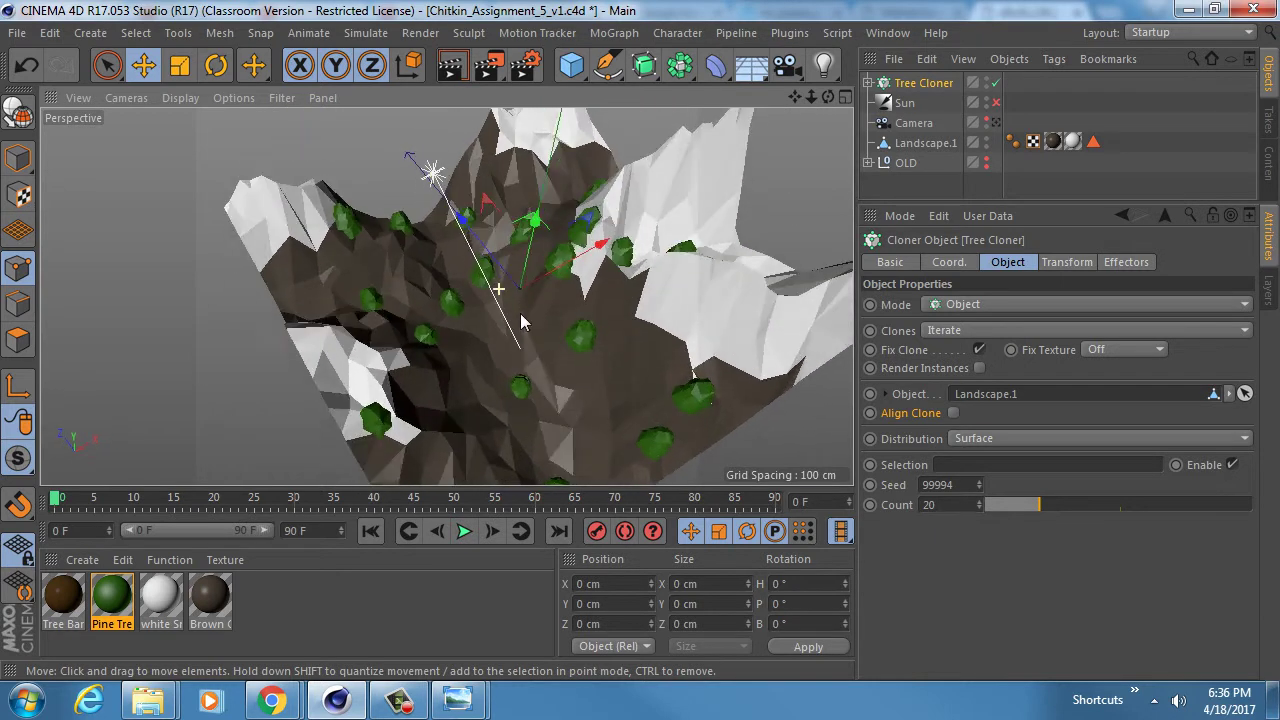
pyautogui.click(979, 487)
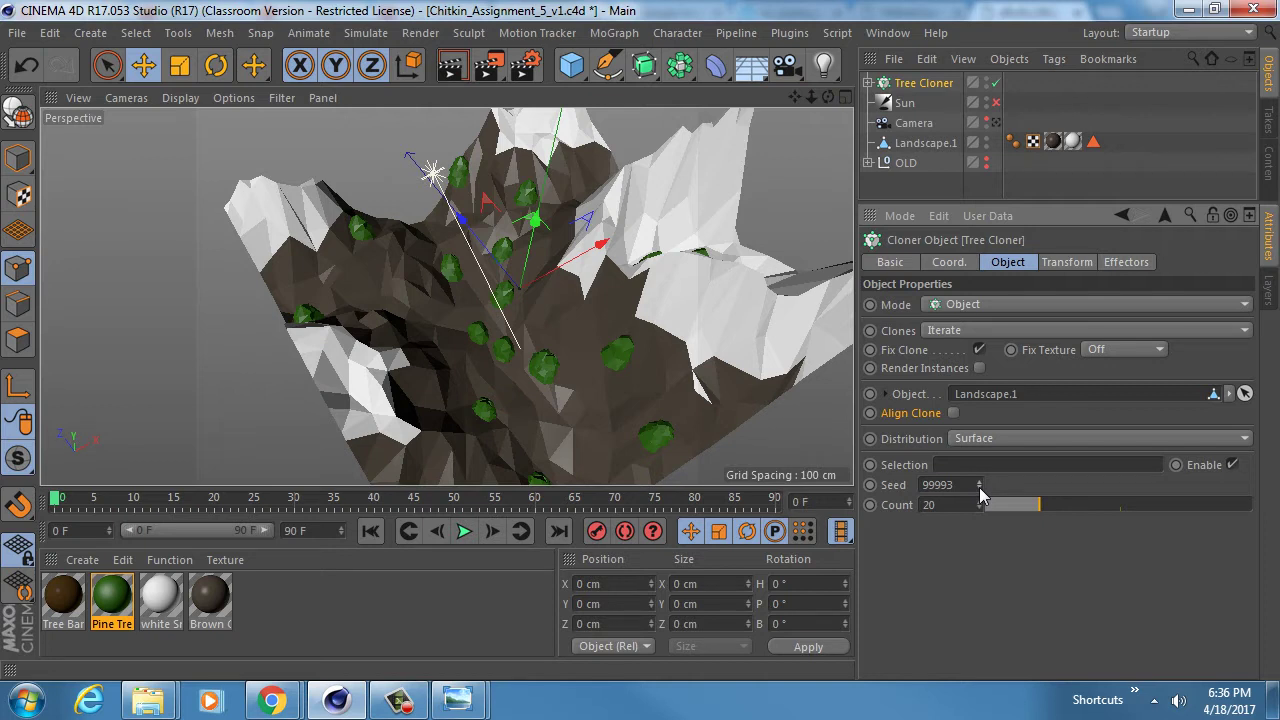
pyautogui.click(979, 487)
pyautogui.click(979, 487)
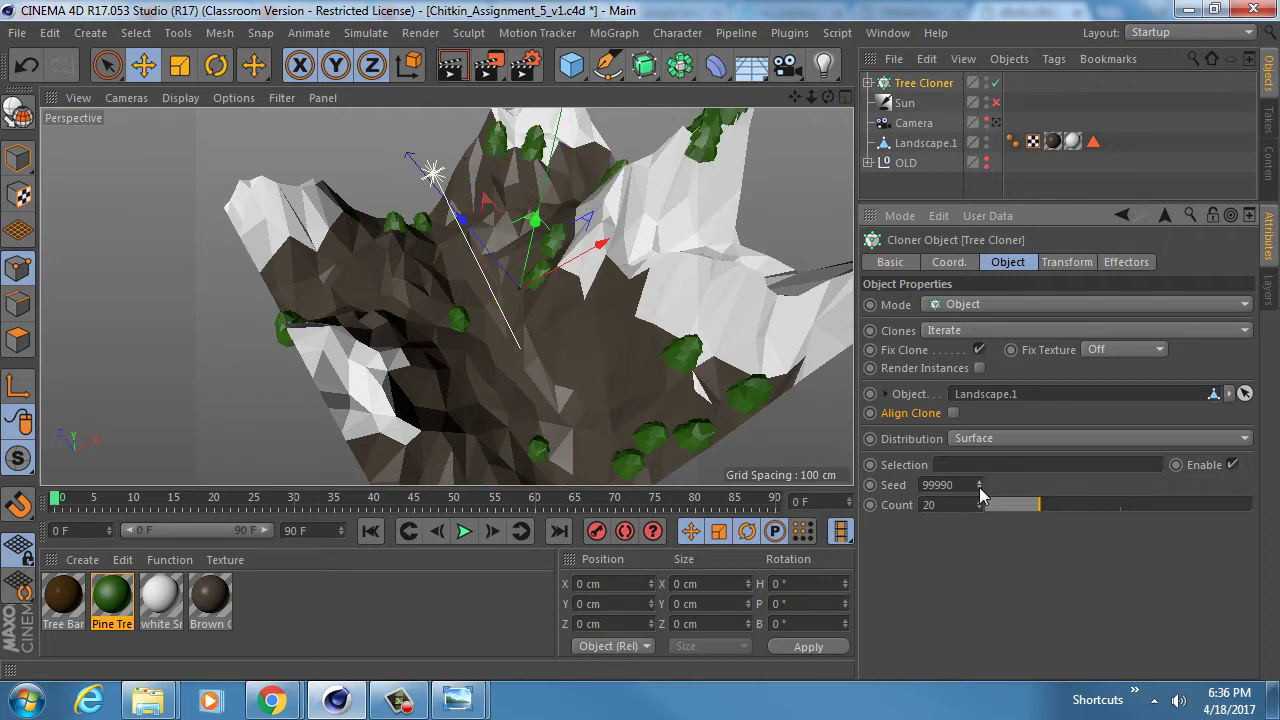
# - Raise the tree Count to 43 and step the Seed down to 99977
pyautogui.moveTo(1040, 505); pyautogui.dragTo(1102, 504)
pyautogui.keyDown('alt'); pyautogui.moveTo(554, 351); pyautogui.dragTo(534, 331, button='middle'); pyautogui.keyUp('alt')
pyautogui.moveTo(534, 330)
pyautogui.keyDown('alt'); pyautogui.mouseDown()
pyautogui.moveTo(491, 232)
pyautogui.moveTo(548, 311)
pyautogui.mouseUp(); pyautogui.keyUp('alt')
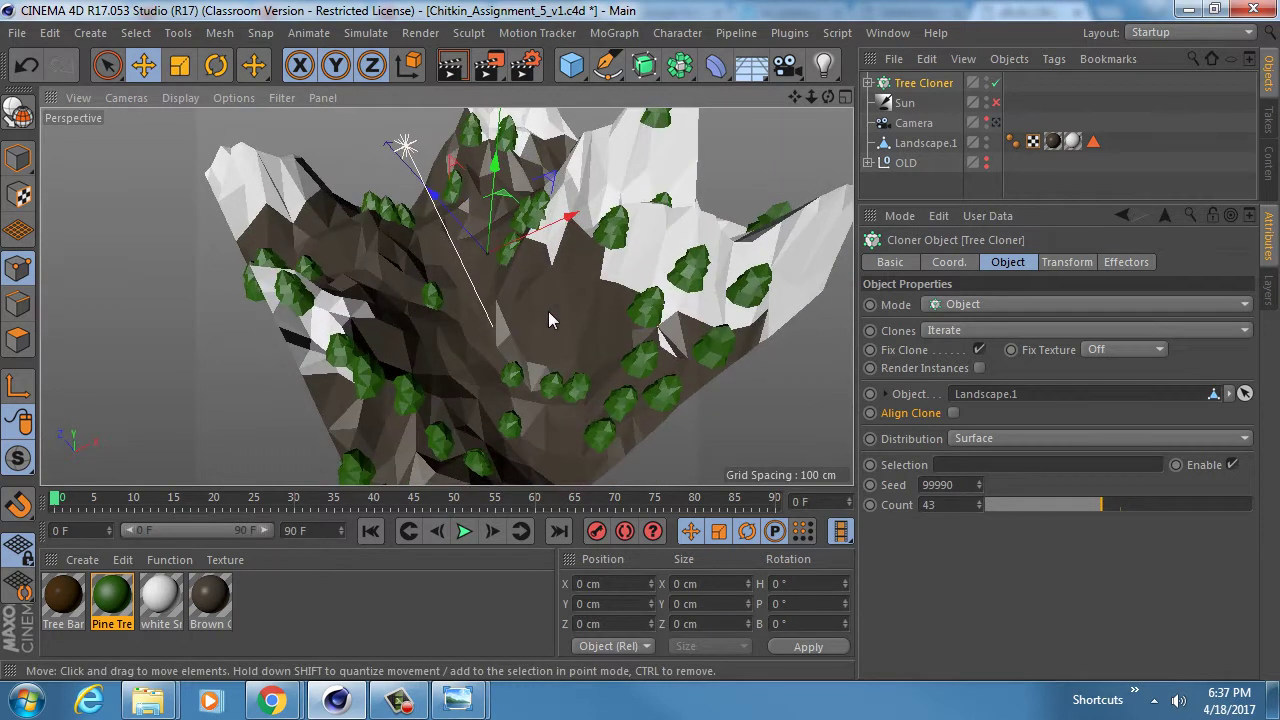
pyautogui.click(980, 488)
pyautogui.click(980, 488)
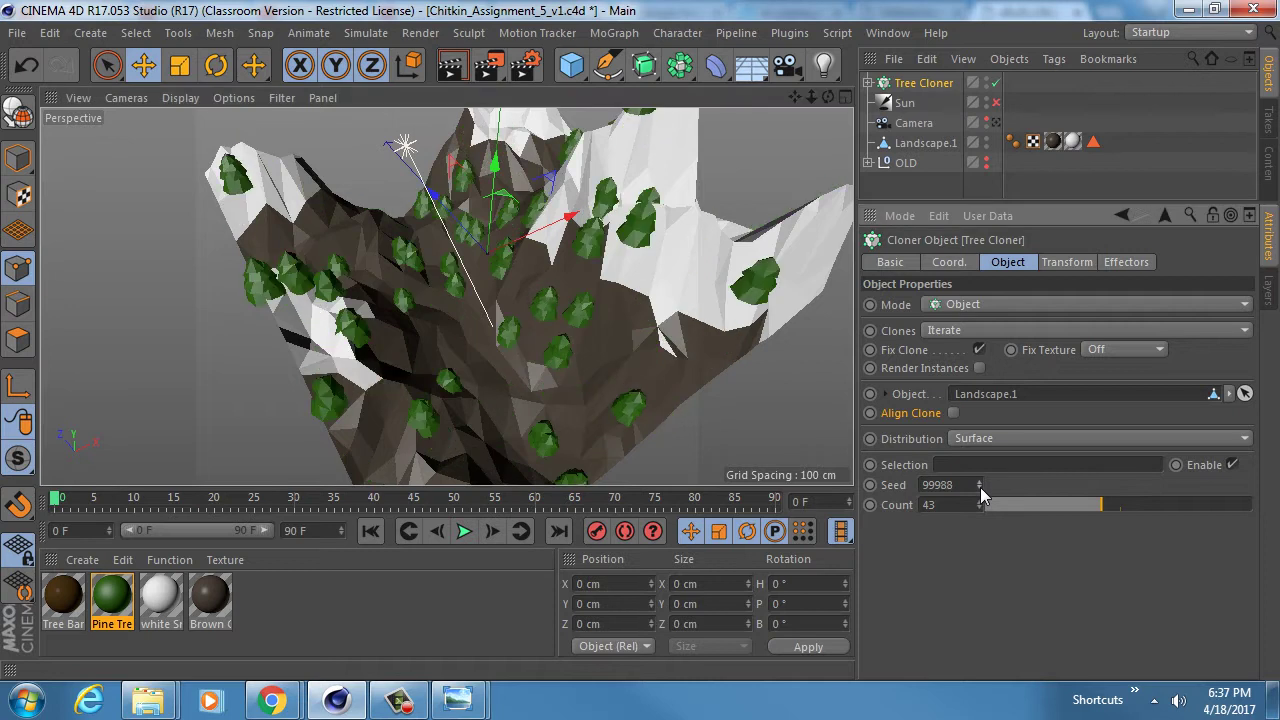
pyautogui.click(980, 488)
pyautogui.click(980, 488)
pyautogui.click(980, 488)
pyautogui.click(980, 488)
pyautogui.click(980, 488)
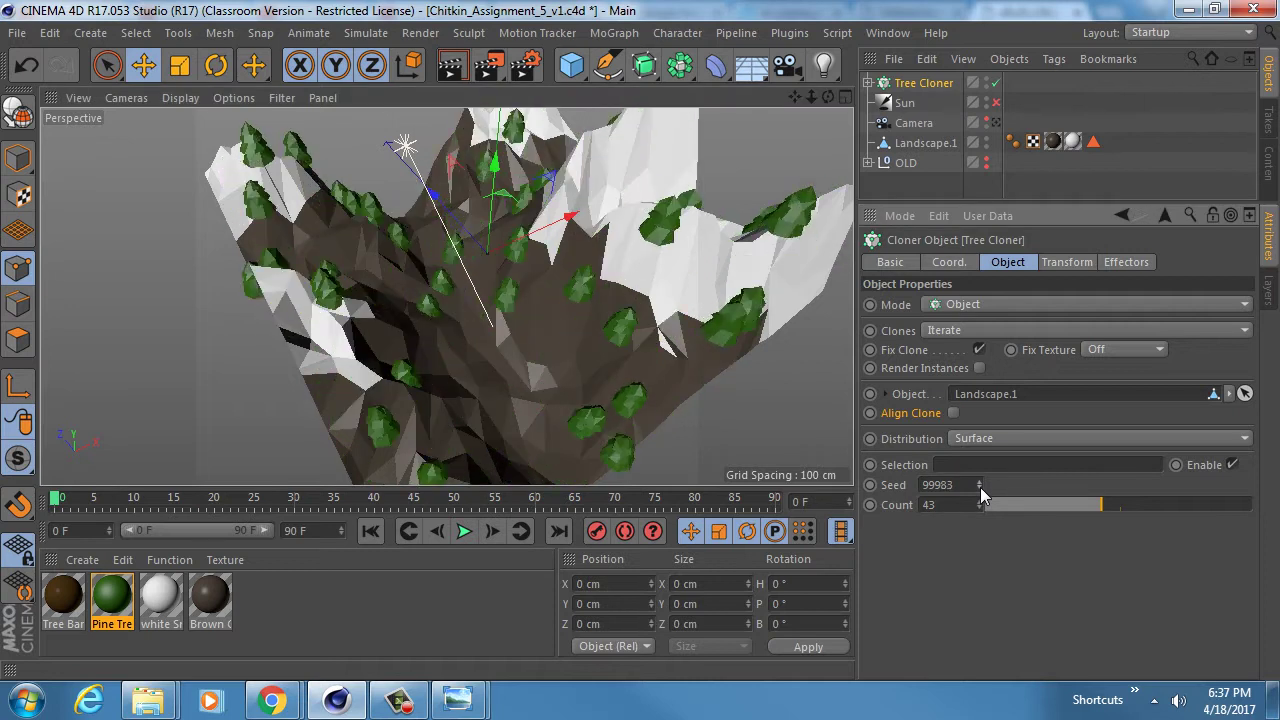
pyautogui.click(980, 488)
pyautogui.click(980, 488)
pyautogui.click(980, 488)
pyautogui.click(980, 488)
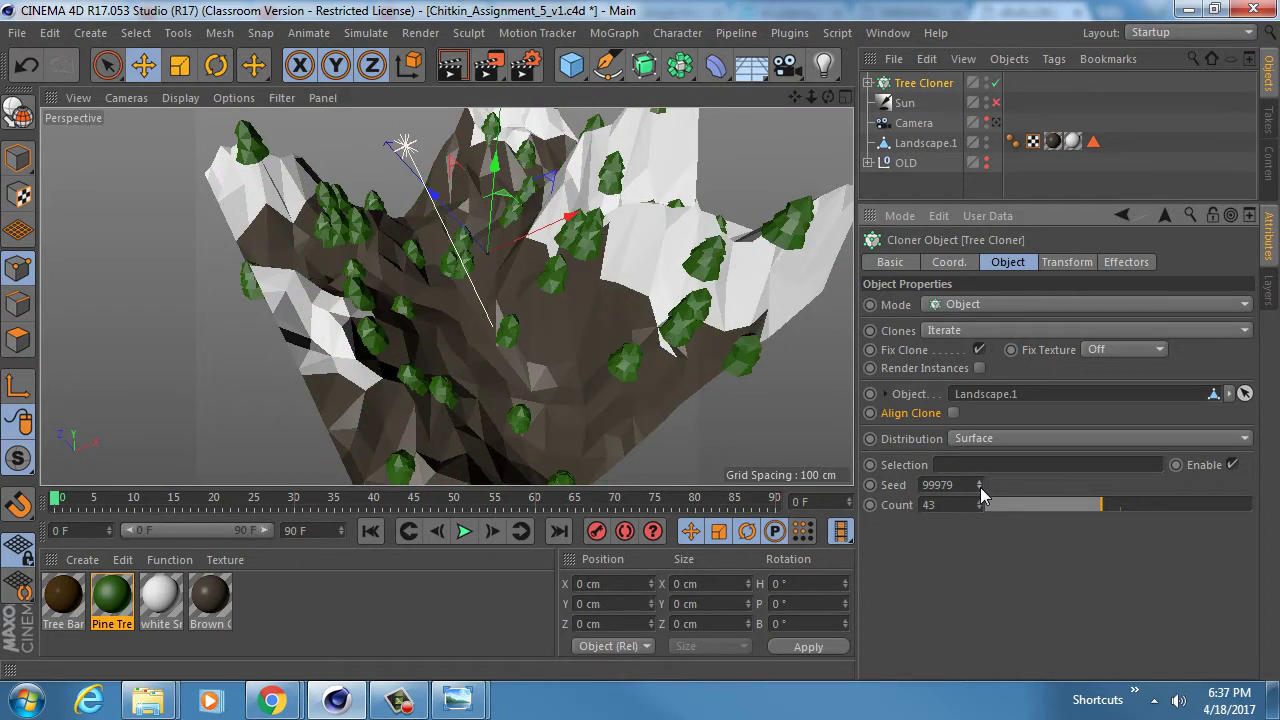
pyautogui.click(980, 488)
pyautogui.click(980, 488)
# - View the forested mountain through the scene camera
pyautogui.keyDown('alt'); pyautogui.moveTo(532, 348); pyautogui.dragTo(516, 335); pyautogui.keyUp('alt')
pyautogui.keyDown('alt'); pyautogui.moveTo(382, 198); pyautogui.dragTo(458, 266); pyautogui.keyUp('alt')
pyautogui.keyDown('alt'); pyautogui.moveTo(478, 314); pyautogui.dragTo(549, 333, button='right'); pyautogui.keyUp('alt')
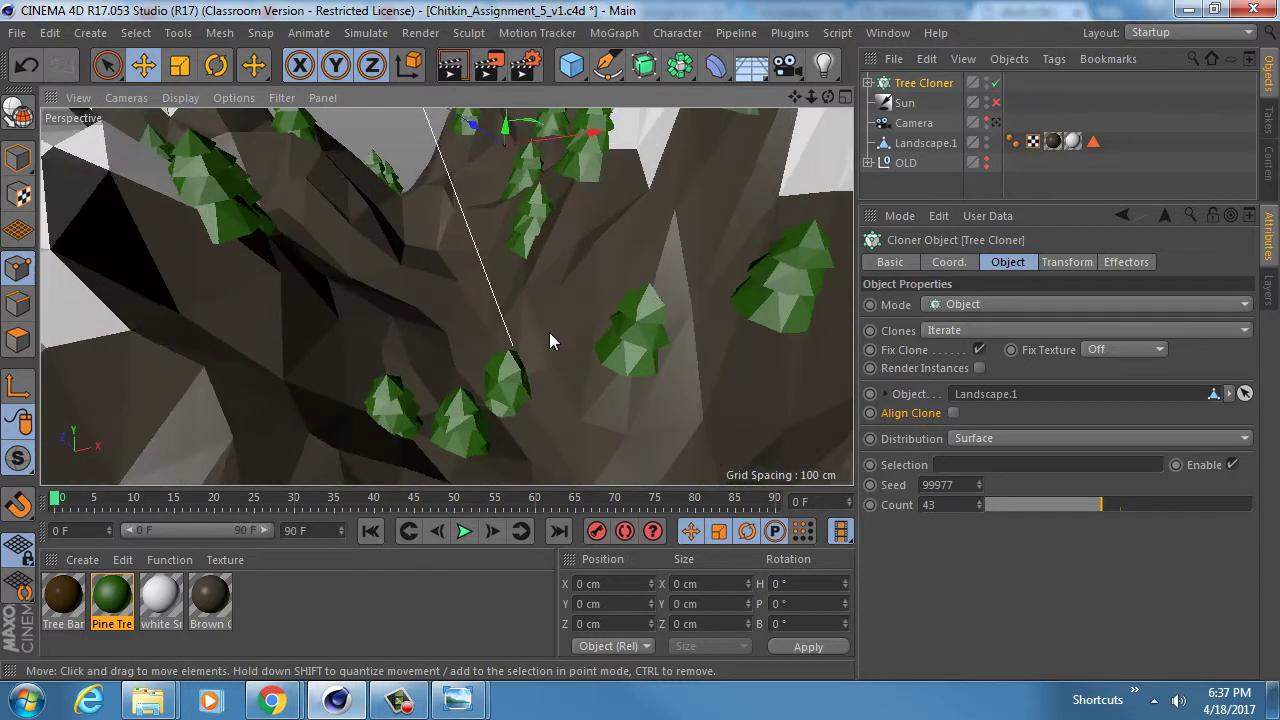
pyautogui.keyDown('alt'); pyautogui.moveTo(549, 335); pyautogui.dragTo(500, 270); pyautogui.keyUp('alt')
pyautogui.click(996, 123)
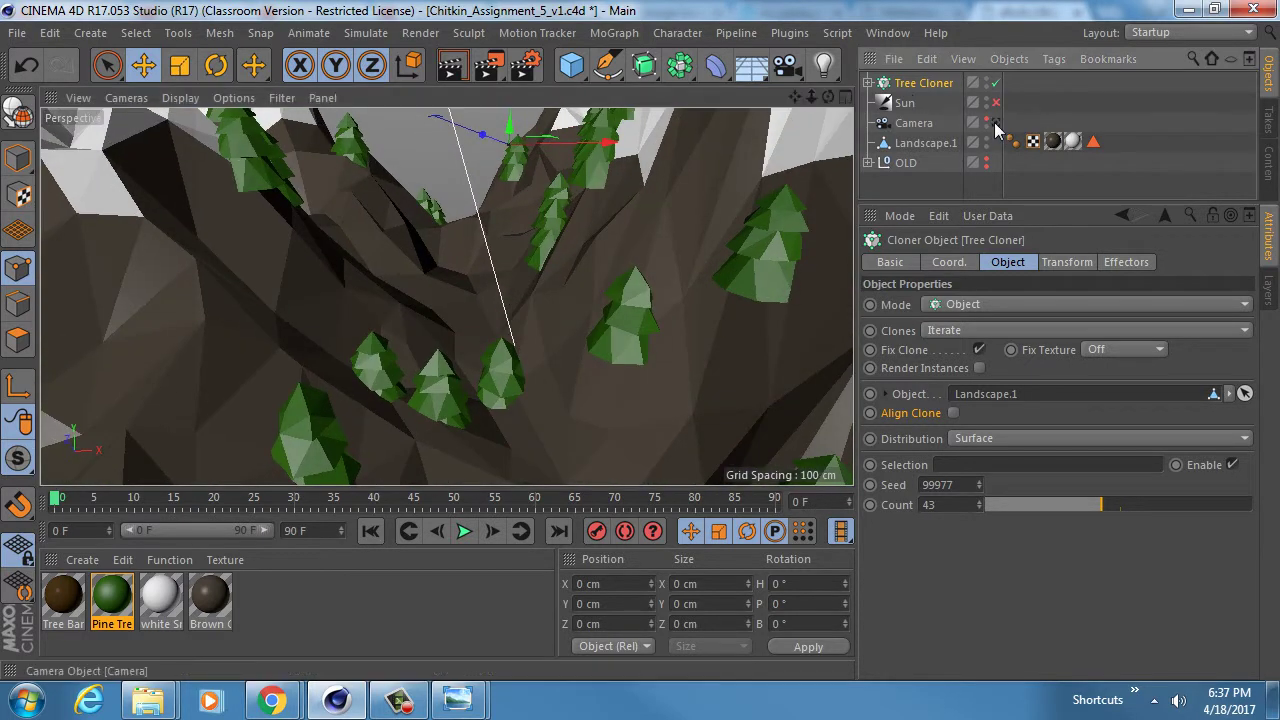
pyautogui.keyDown('alt'); pyautogui.moveTo(402, 303); pyautogui.dragTo(455, 376); pyautogui.keyUp('alt')
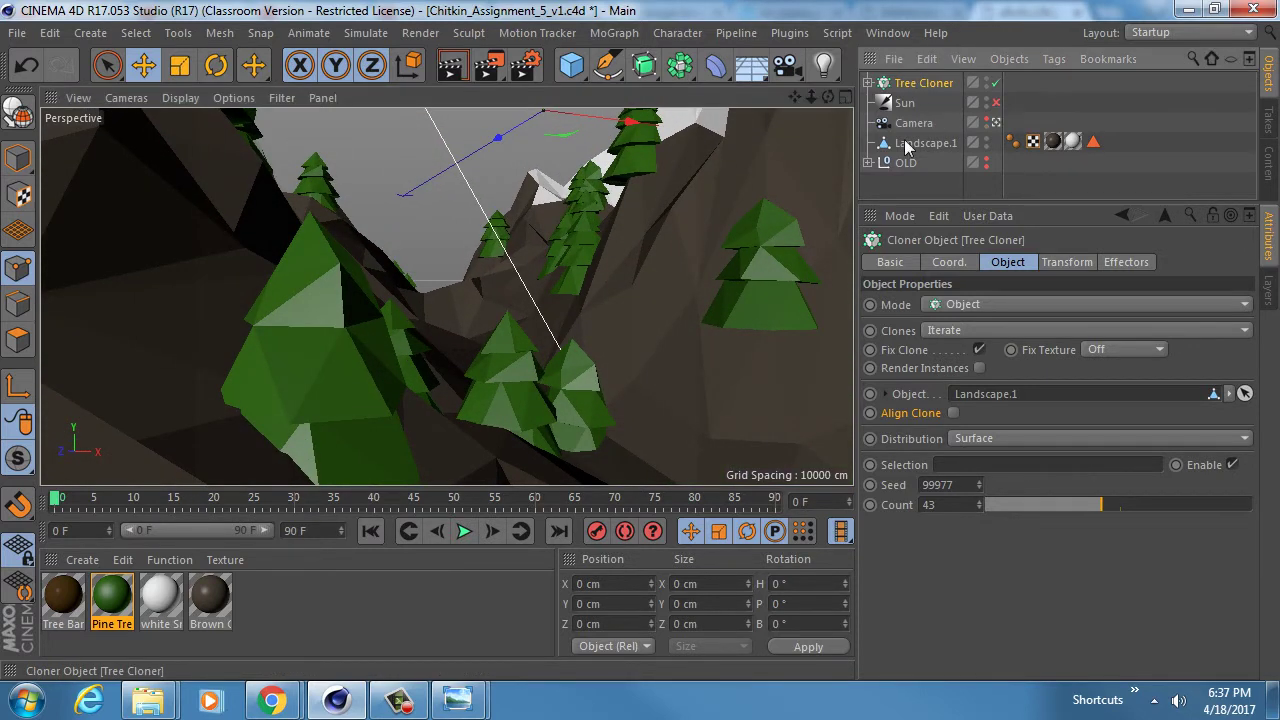
pyautogui.click(1066, 263)
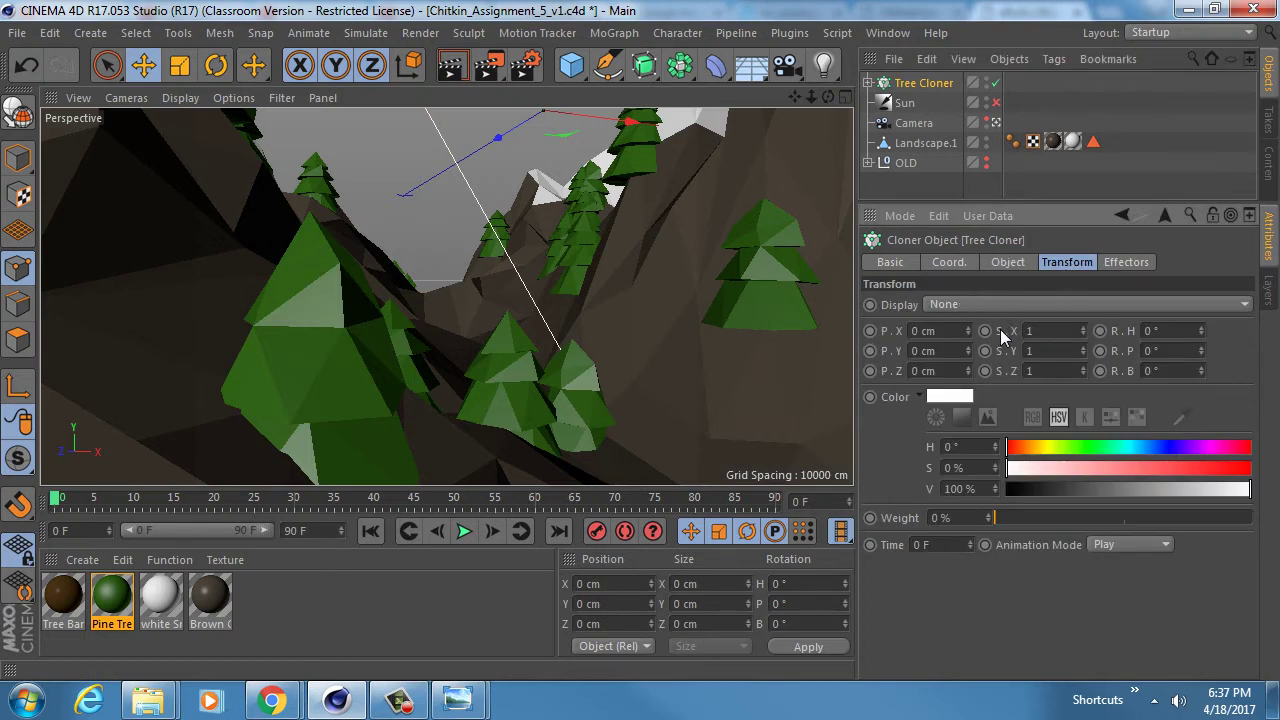
# - Scale the clones to 0.5 on X, Y and Z
pyautogui.click(1031, 331)
pyautogui.write('0.5')
pyautogui.press('Tab')
pyautogui.write('0.5')
pyautogui.press('Tab')
pyautogui.write('0.5')
pyautogui.press('Tab')
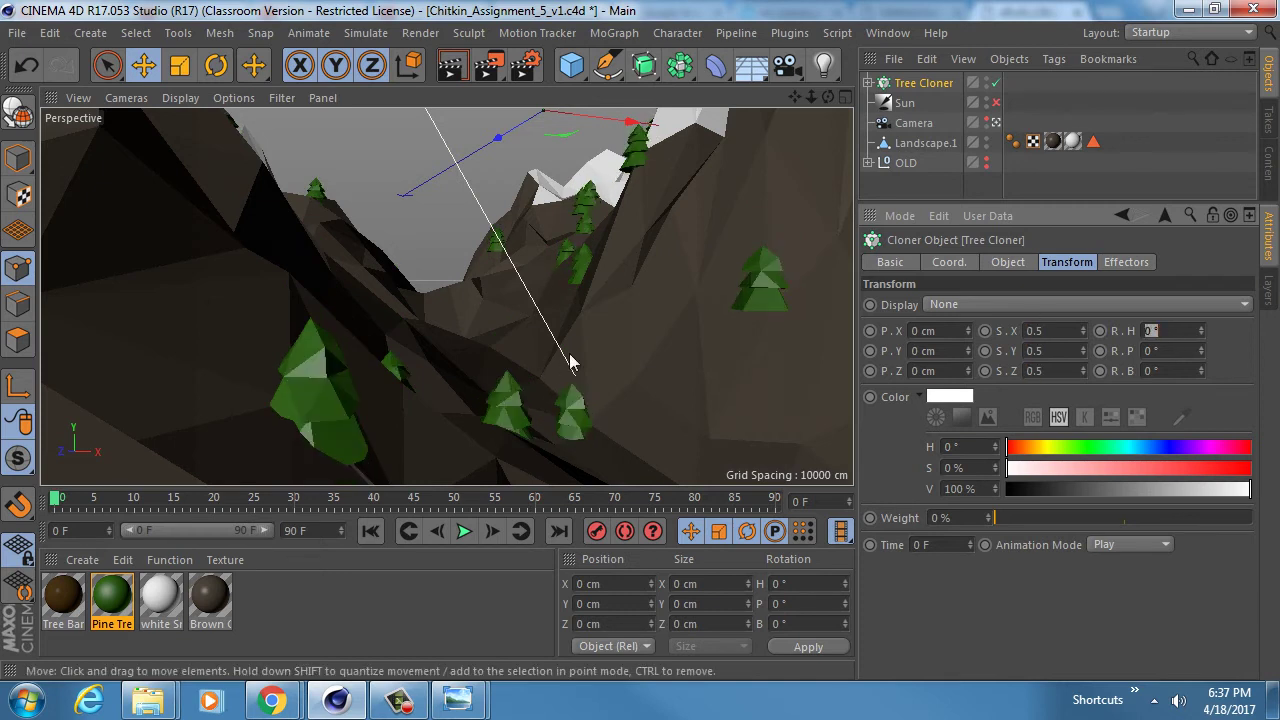
# - Raise the tree Count to 71 and step the Seed down a few times
pyautogui.click(1024, 261)
pyautogui.moveTo(1108, 504); pyautogui.dragTo(1181, 506)
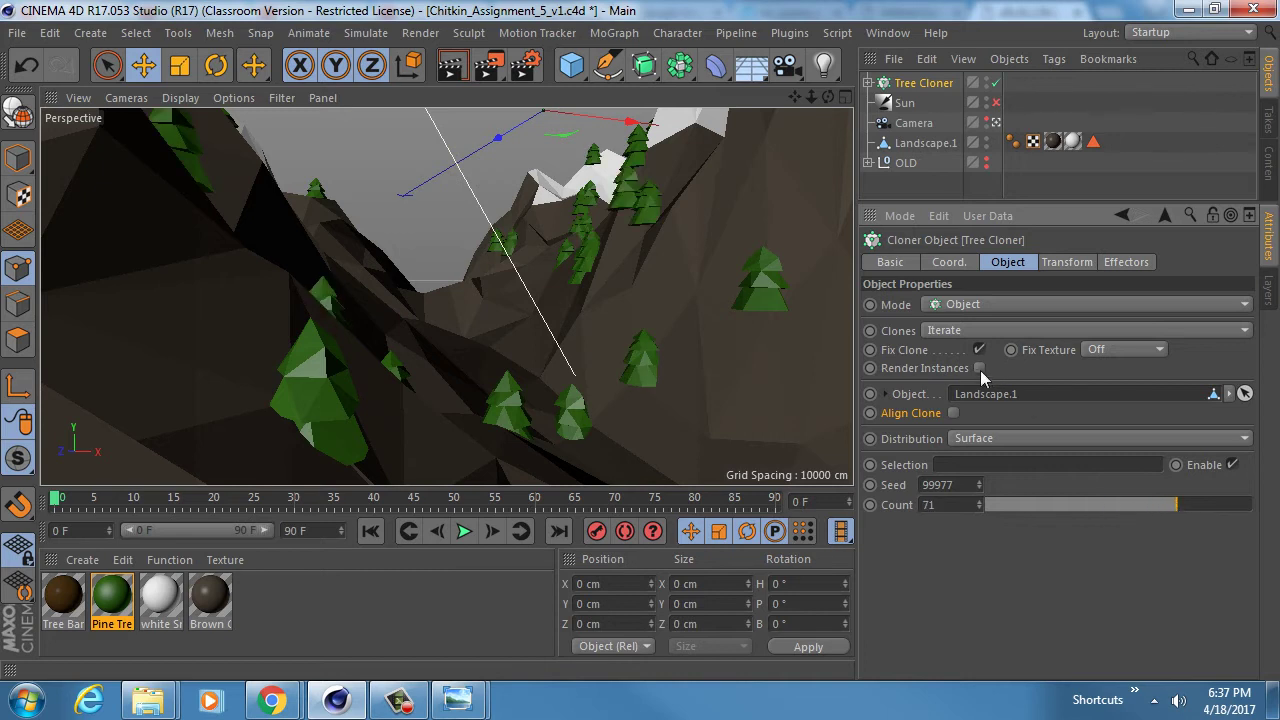
pyautogui.click(982, 487)
pyautogui.click(982, 487)
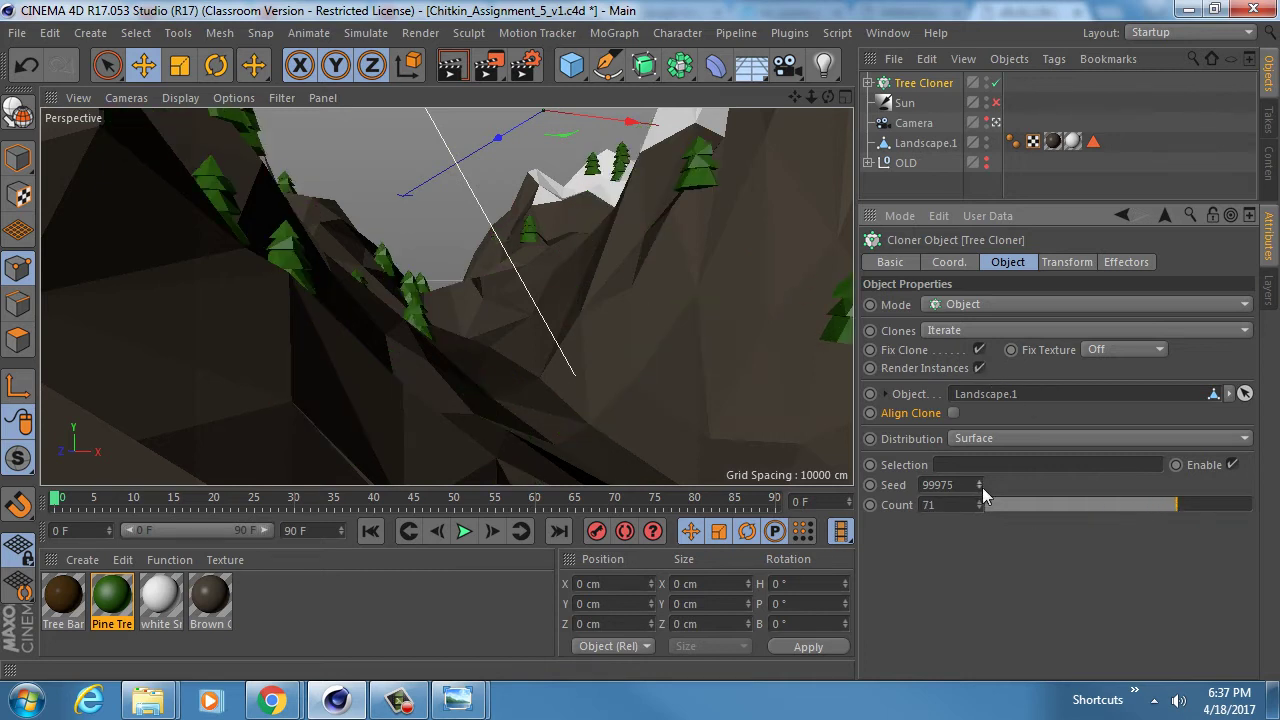
pyautogui.click(982, 487)
pyautogui.click(982, 487)
pyautogui.click(982, 487)
pyautogui.click(982, 487)
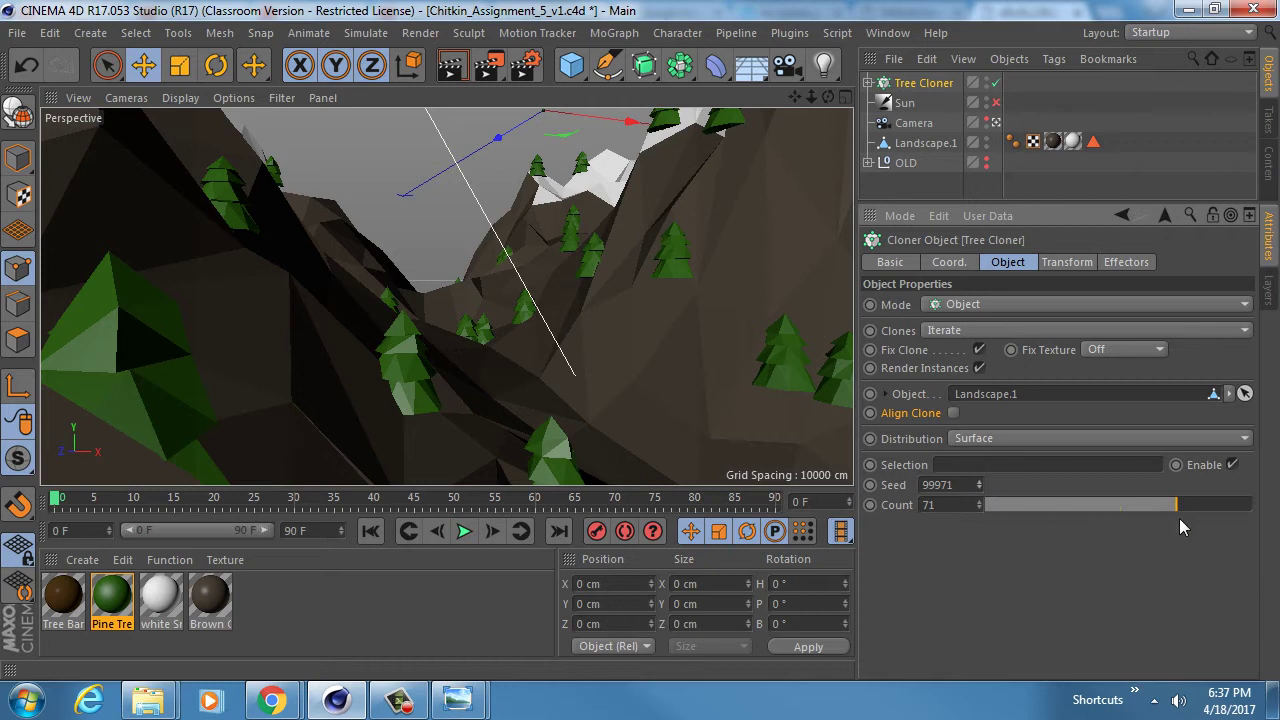
# - Push the tree Count to 169 and step the Seed down to 99964
pyautogui.moveTo(1181, 502); pyautogui.dragTo(1250, 506)
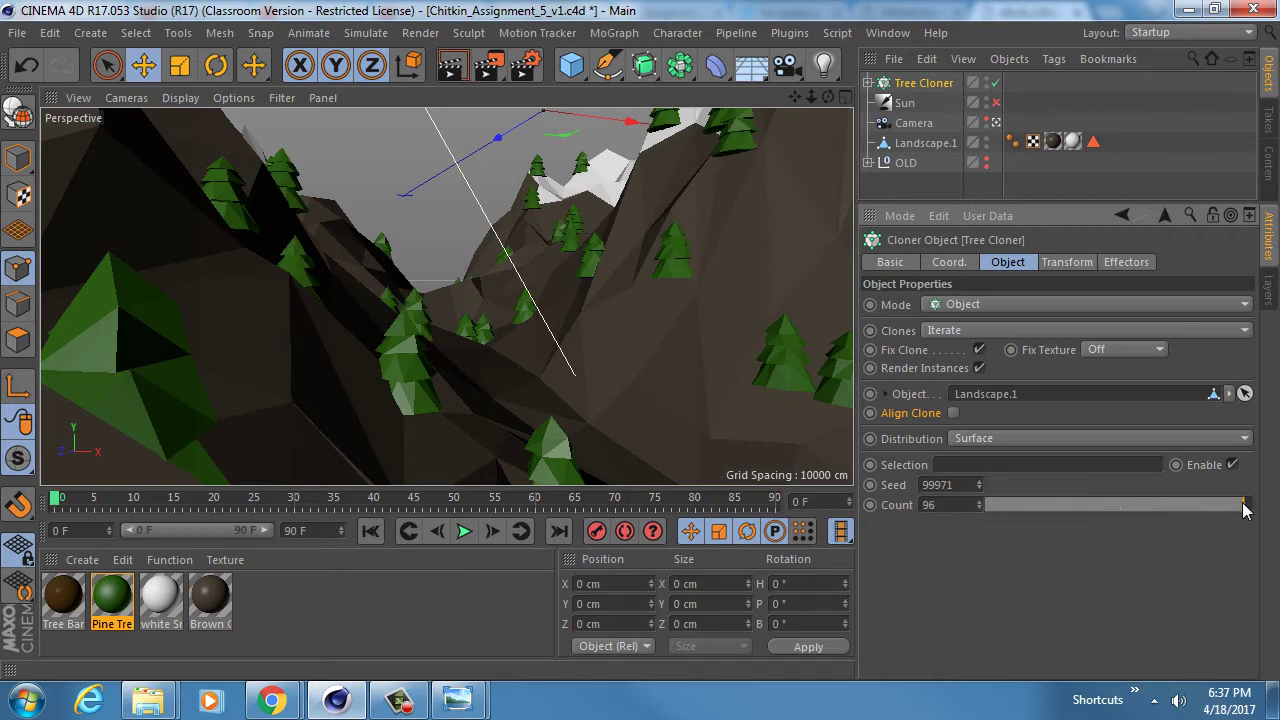
pyautogui.moveTo(980, 505); pyautogui.dragTo(980, 448)
pyautogui.click(979, 489)
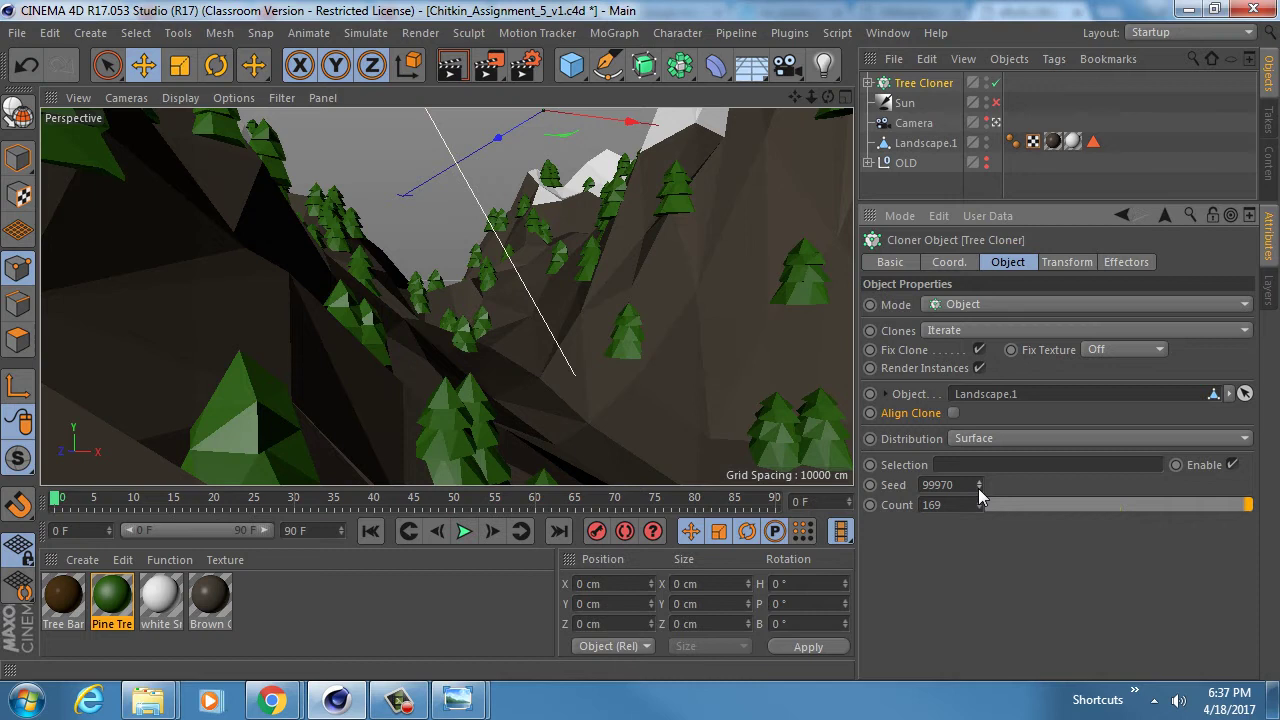
pyautogui.click(979, 489)
pyautogui.click(979, 489)
pyautogui.click(979, 489)
pyautogui.click(979, 489)
pyautogui.click(979, 489)
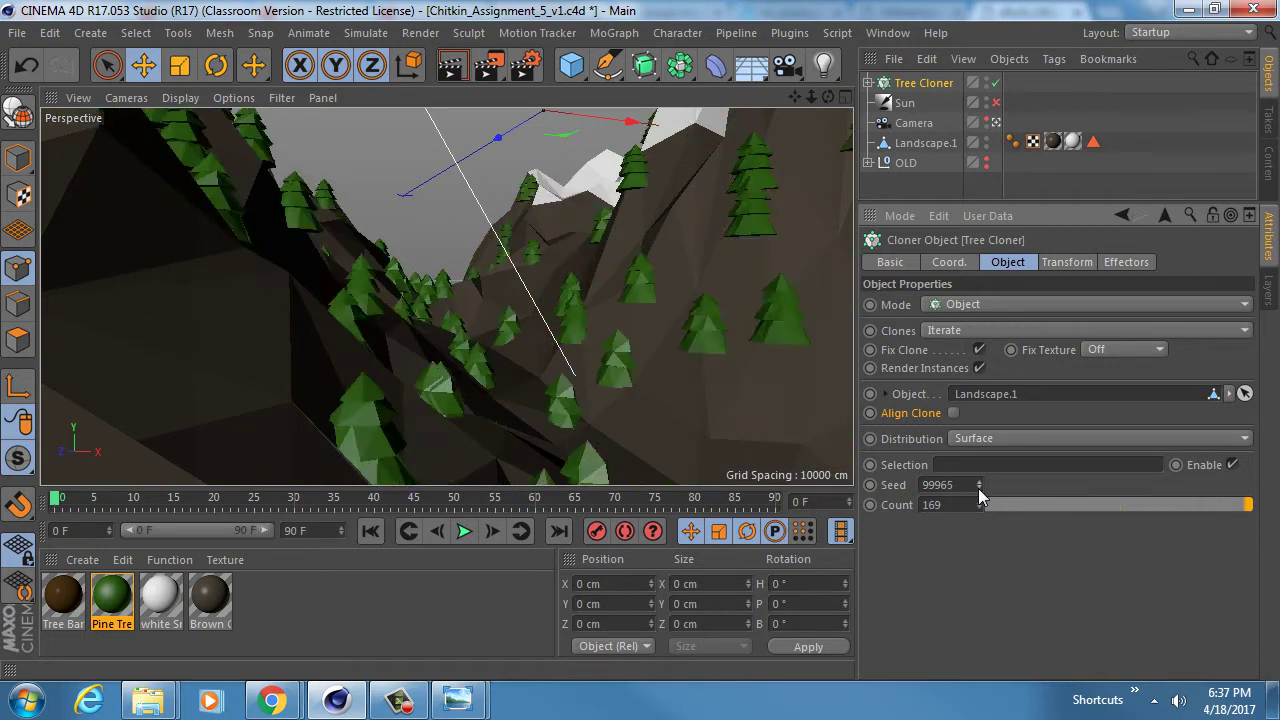
pyautogui.click(979, 489)
pyautogui.keyDown('alt'); pyautogui.moveTo(486, 302); pyautogui.dragTo(422, 261); pyautogui.keyUp('alt')
pyautogui.moveTo(437, 322)
pyautogui.keyDown('alt'); pyautogui.mouseDown()
pyautogui.moveTo(443, 288)
pyautogui.moveTo(427, 340)
pyautogui.moveTo(402, 319)
pyautogui.moveTo(430, 312)
pyautogui.mouseUp(); pyautogui.keyUp('alt')
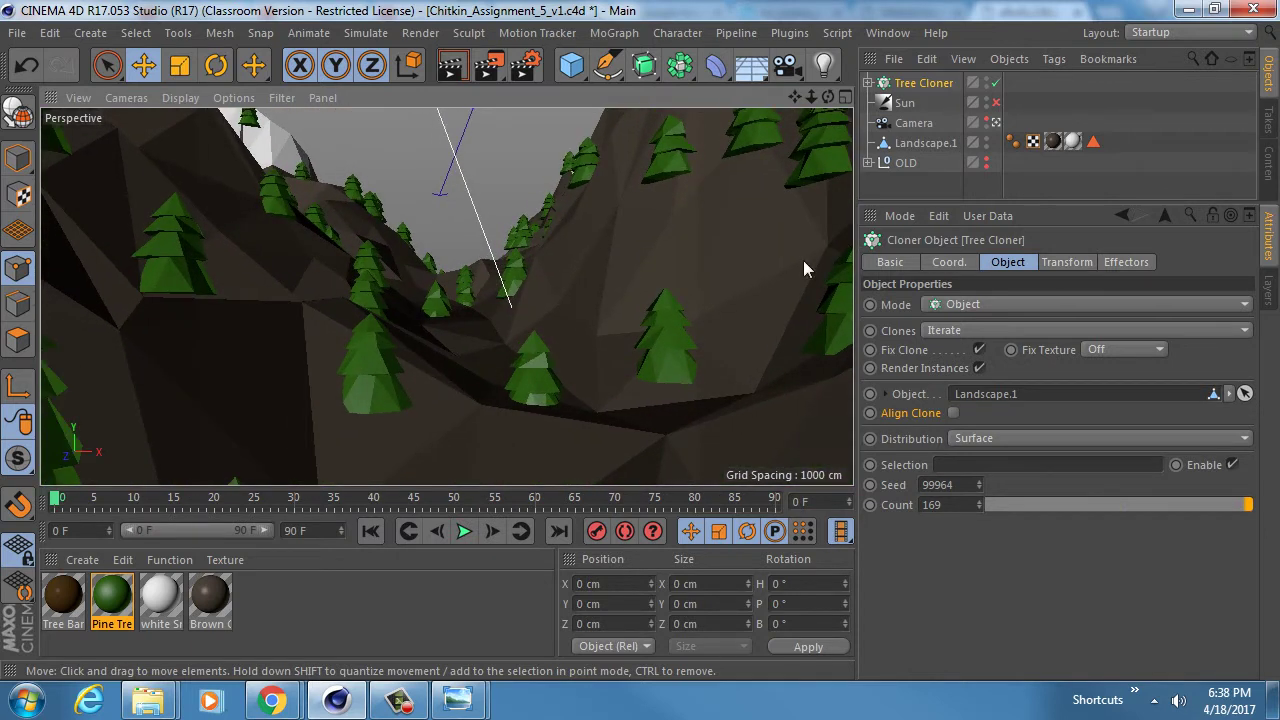
pyautogui.click(1066, 262)
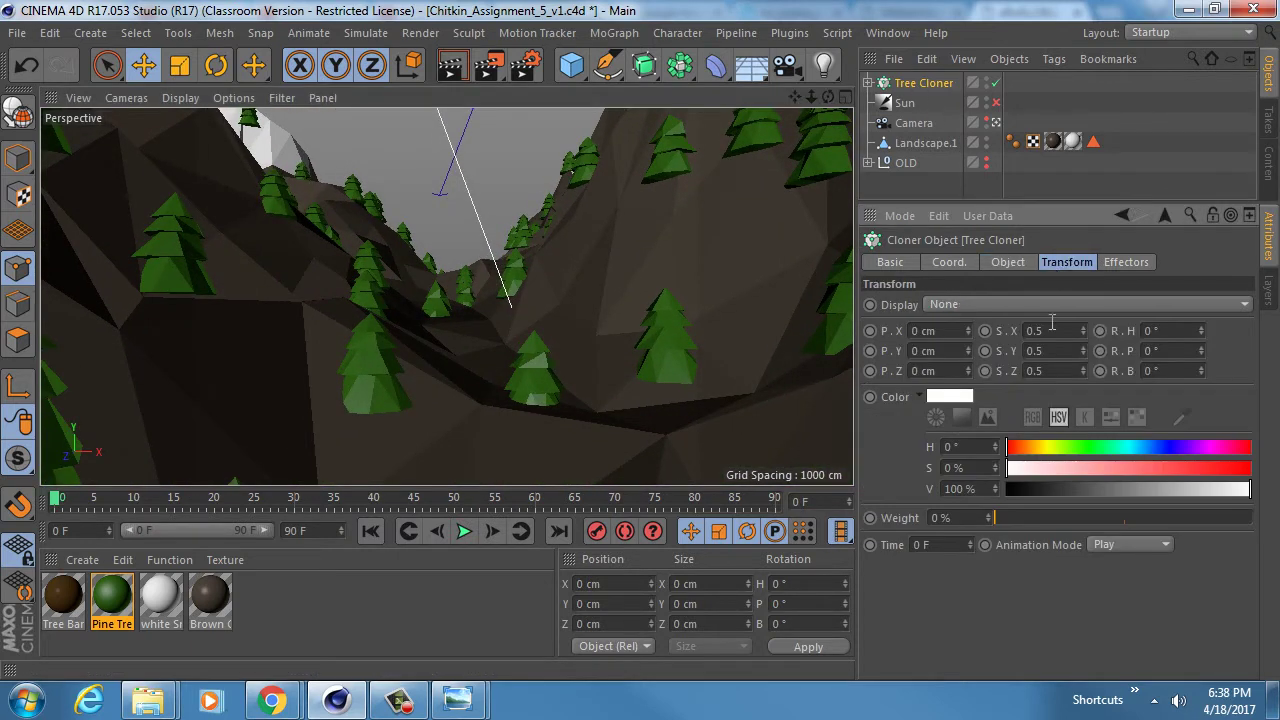
# - Lift the cloned trees 12 cm with the cloner's P.Y offset and leave the camera view
pyautogui.moveTo(967, 351); pyautogui.dragTo(967, 337)
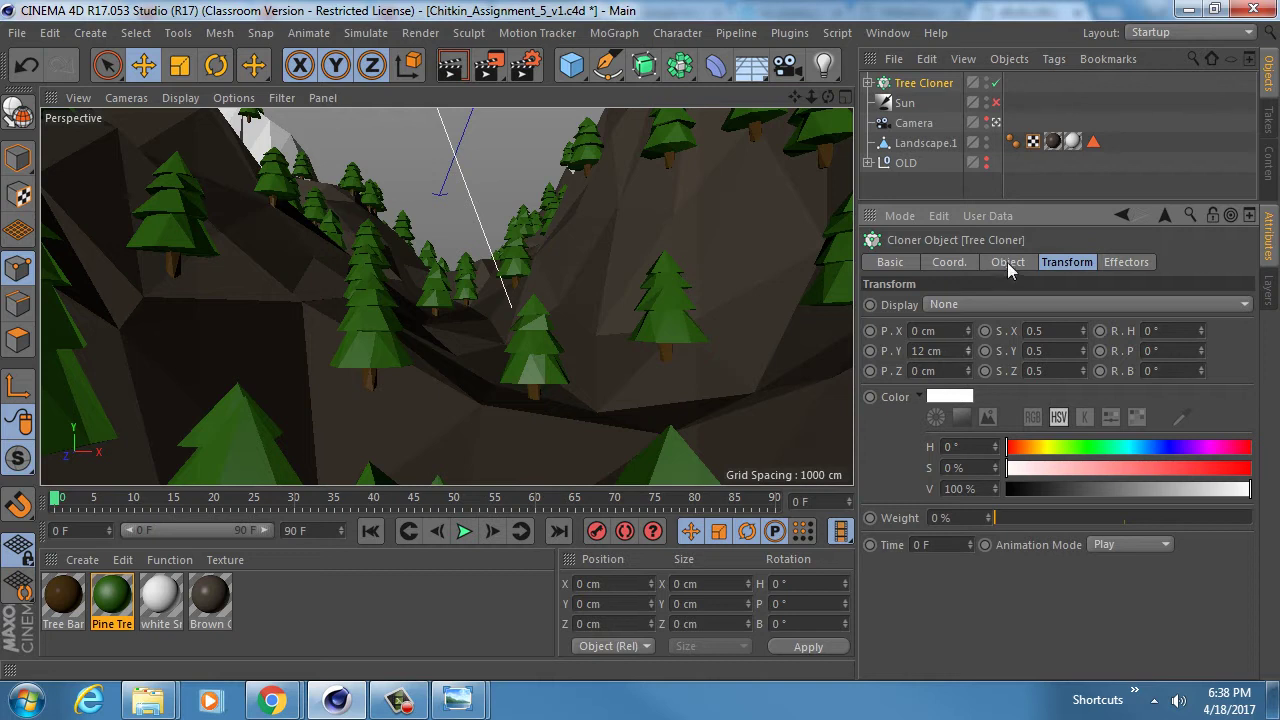
pyautogui.click(997, 123)
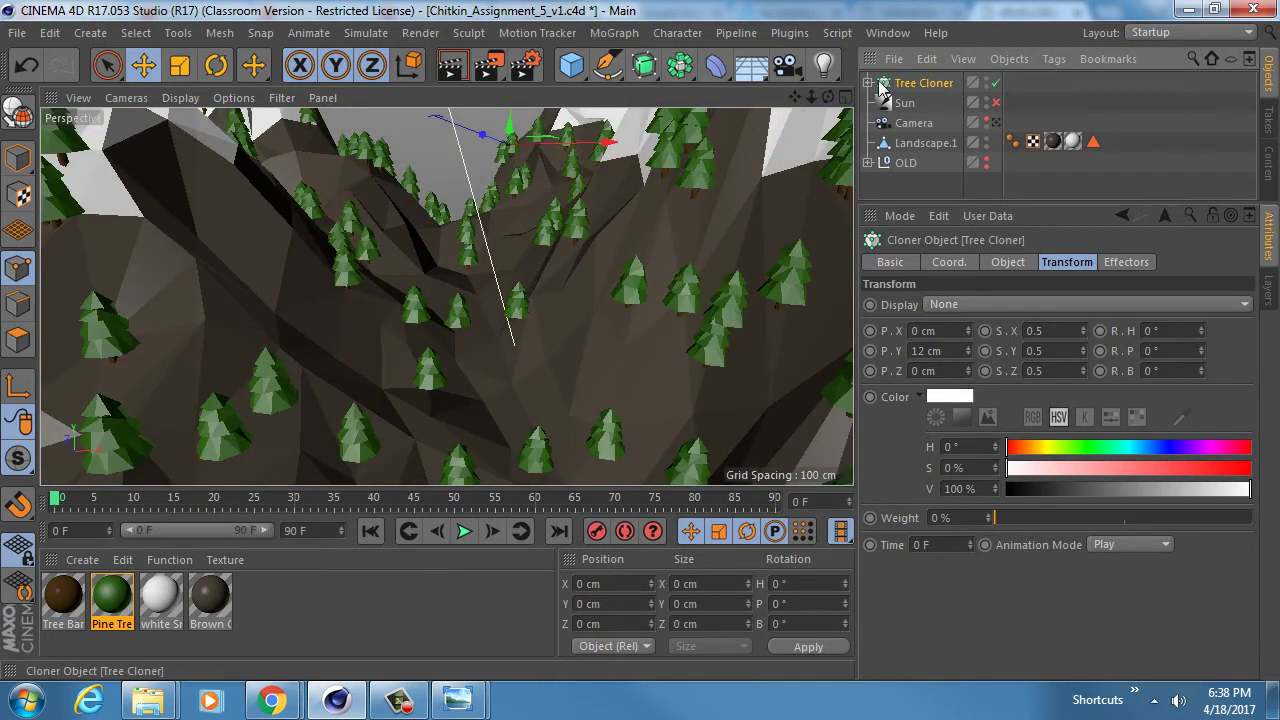
pyautogui.click(868, 83)
# - Disable Tree Cloner and inspect Tree 1 in the maximized Front viewport
pyautogui.click(995, 84)
pyautogui.middleClick(512, 226)
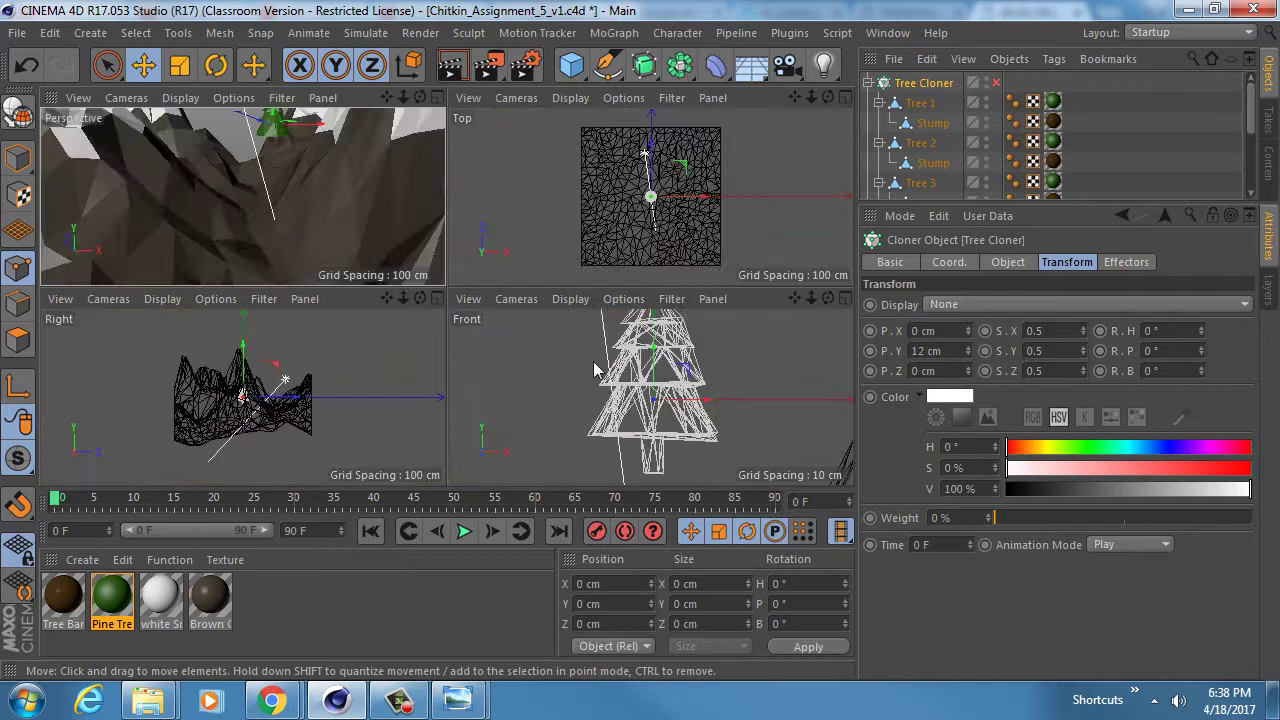
pyautogui.middleClick(599, 372)
pyautogui.scroll(-3, 499, 312)
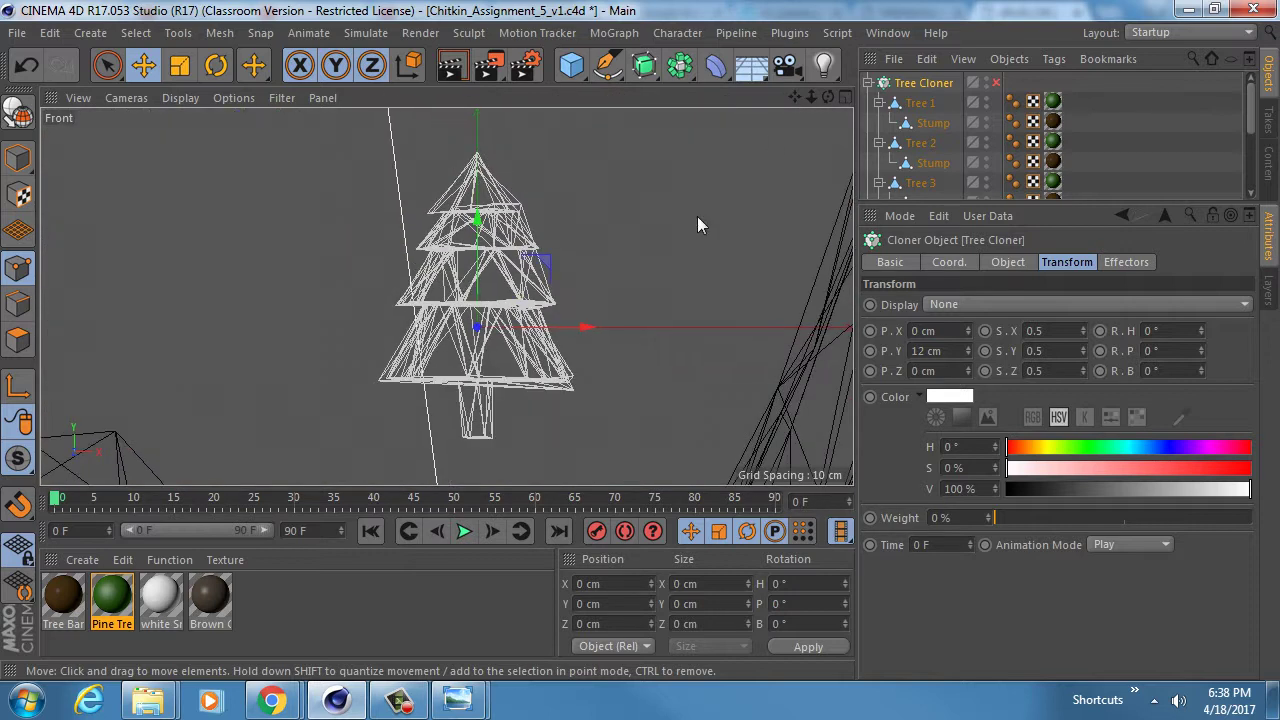
pyautogui.click(918, 103)
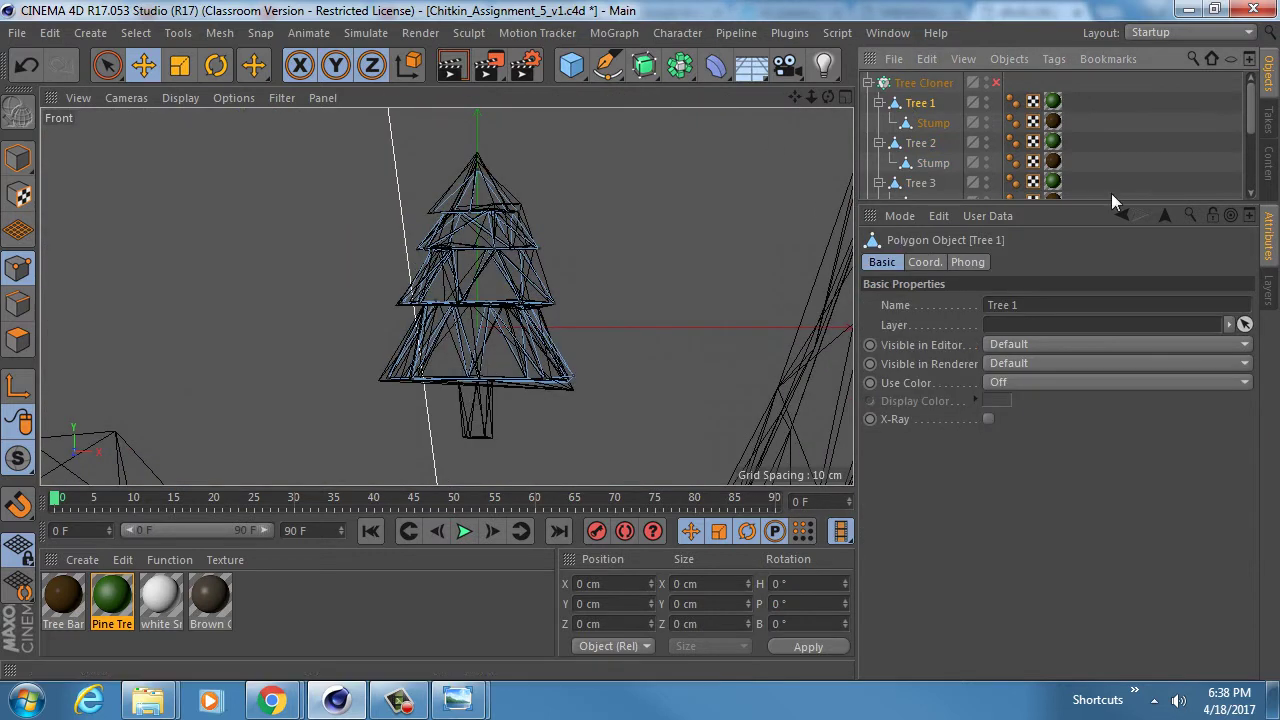
pyautogui.click(923, 83)
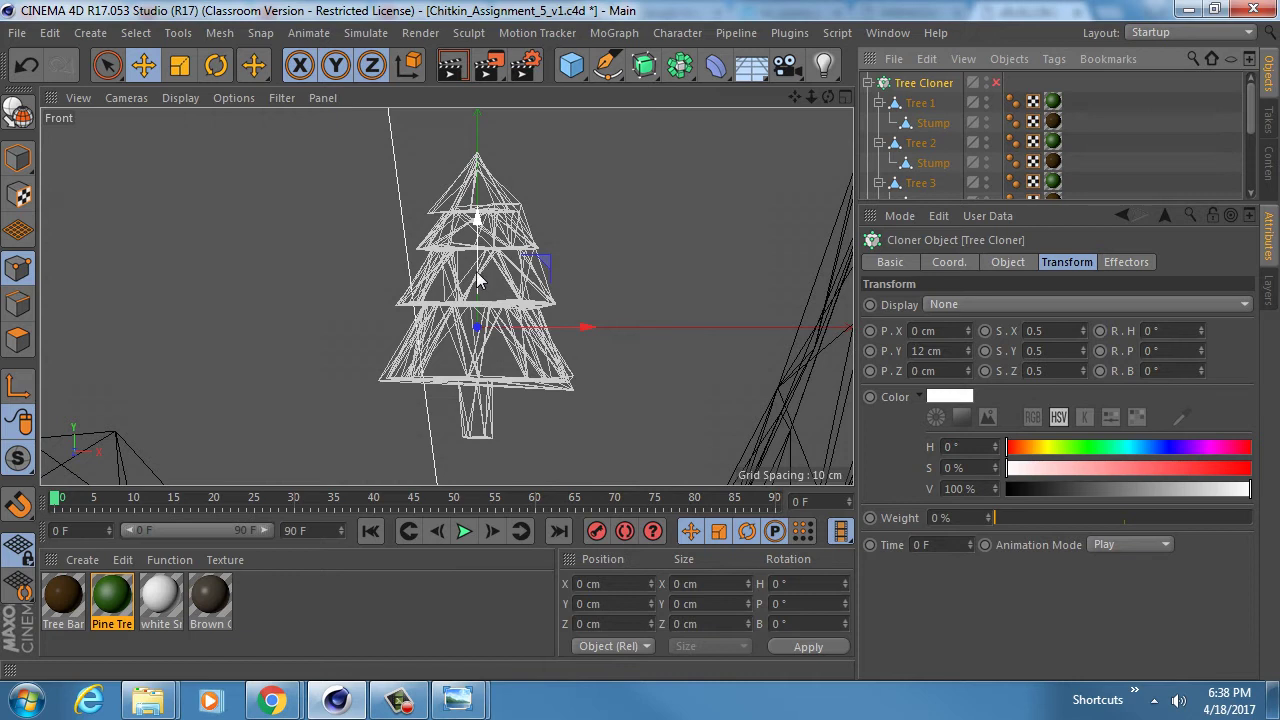
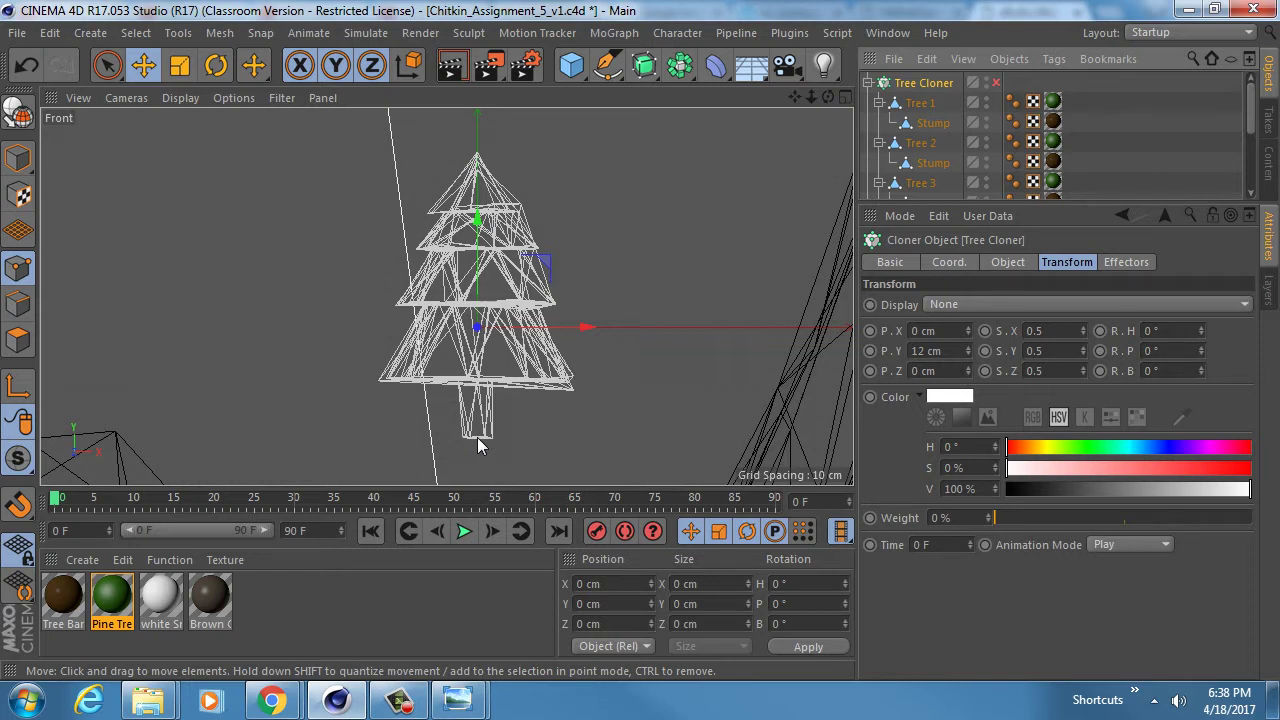
# - Leave the maximized Front view of Tree 1 and maximize the Perspective view of the mountain
pyautogui.click(893, 351)
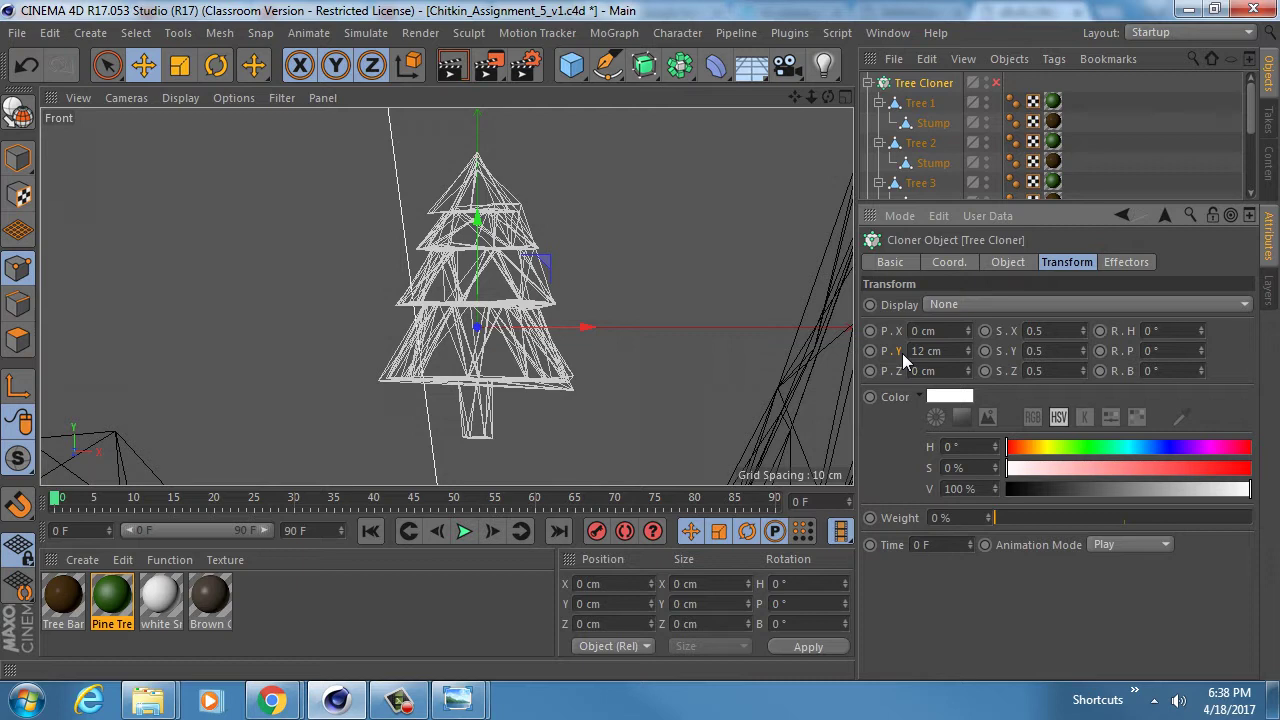
pyautogui.middleClick(484, 290)
pyautogui.middleClick(274, 194)
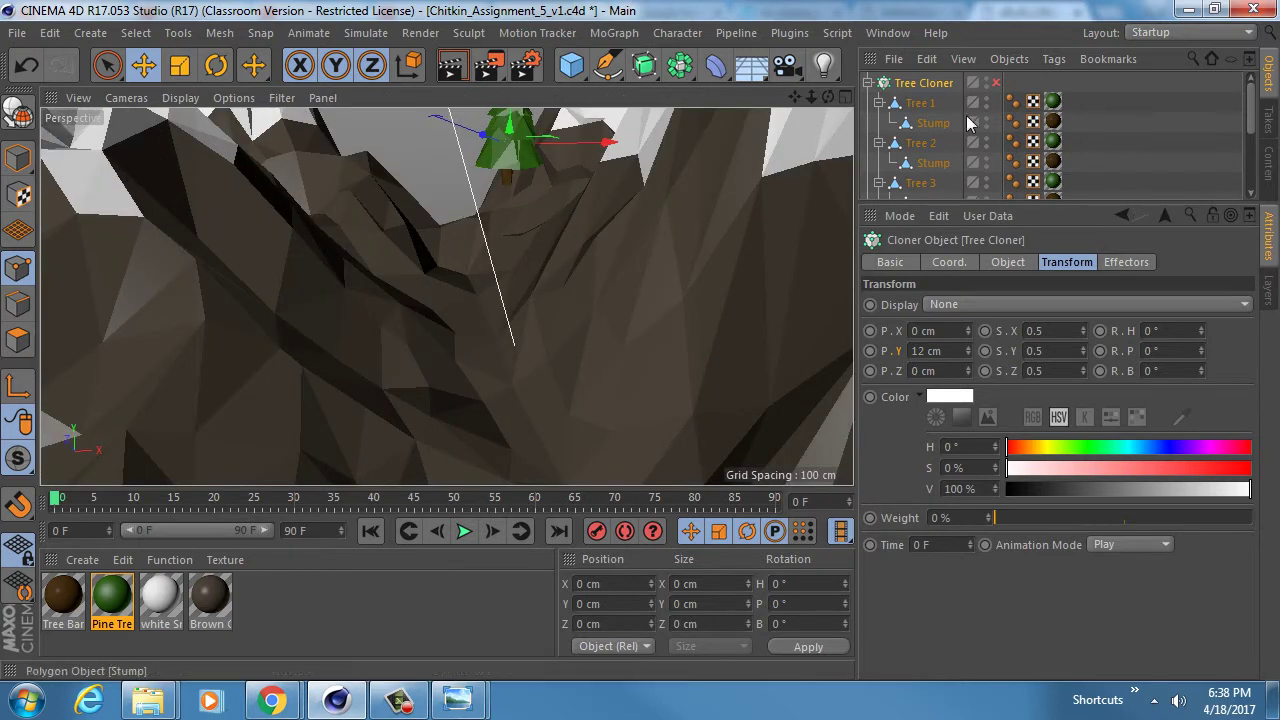
# - Re-enable the Tree Cloner and orbit to view the pine-covered white peaks
pyautogui.click(995, 83)
pyautogui.moveTo(1084, 204); pyautogui.dragTo(1084, 267)
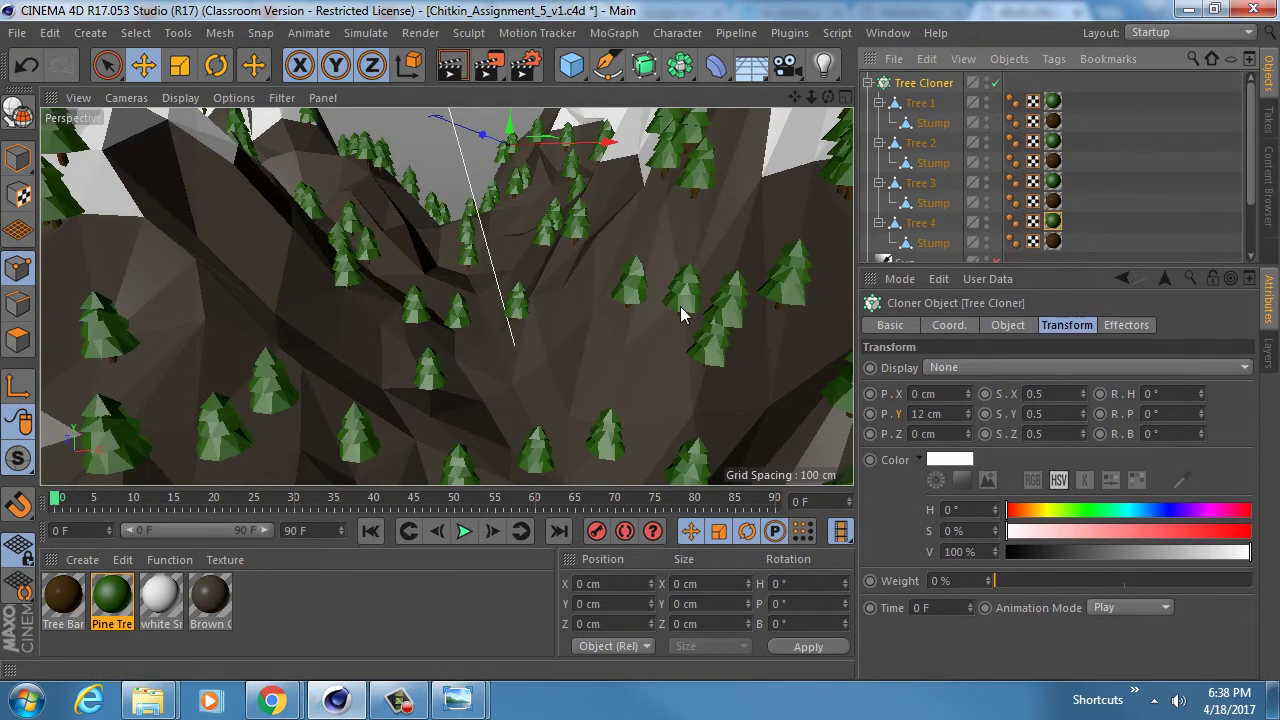
pyautogui.keyDown('alt'); pyautogui.moveTo(446, 294); pyautogui.dragTo(577, 190); pyautogui.keyUp('alt')
pyautogui.keyDown('alt'); pyautogui.moveTo(549, 242); pyautogui.dragTo(577, 280); pyautogui.keyUp('alt')
pyautogui.keyDown('alt'); pyautogui.moveTo(577, 280); pyautogui.dragTo(551, 272, button='right'); pyautogui.keyUp('alt')
pyautogui.keyDown('alt'); pyautogui.moveTo(546, 251); pyautogui.dragTo(525, 267, button='middle'); pyautogui.keyUp('alt')
pyautogui.moveTo(527, 272)
pyautogui.keyDown('alt'); pyautogui.mouseDown()
pyautogui.moveTo(586, 342)
pyautogui.moveTo(537, 269)
pyautogui.moveTo(576, 342)
pyautogui.moveTo(517, 262)
pyautogui.moveTo(446, 291)
pyautogui.moveTo(537, 286)
pyautogui.moveTo(543, 314)
pyautogui.moveTo(540, 290)
pyautogui.mouseUp(); pyautogui.keyUp('alt')
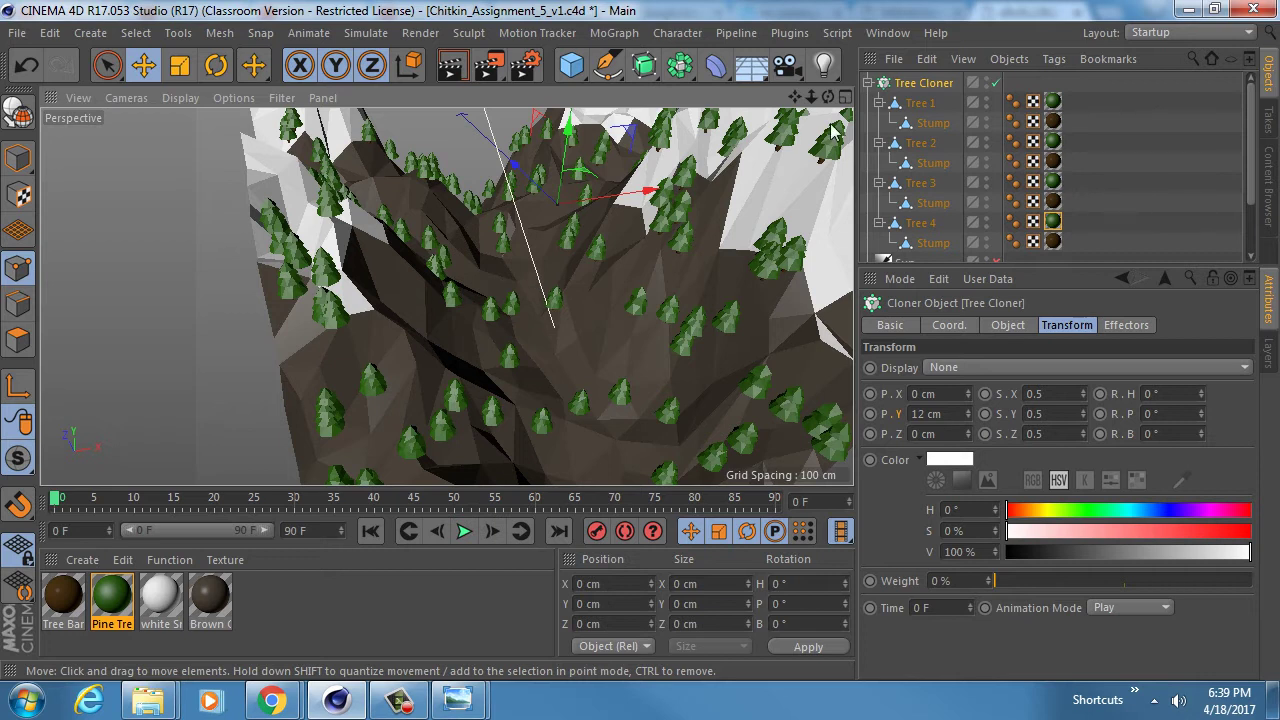
# - Collapse the Tree 1, Tree 2, Tree 3 and Tree 4 groups in the object list
pyautogui.click(878, 103)
pyautogui.click(878, 123)
pyautogui.click(878, 143)
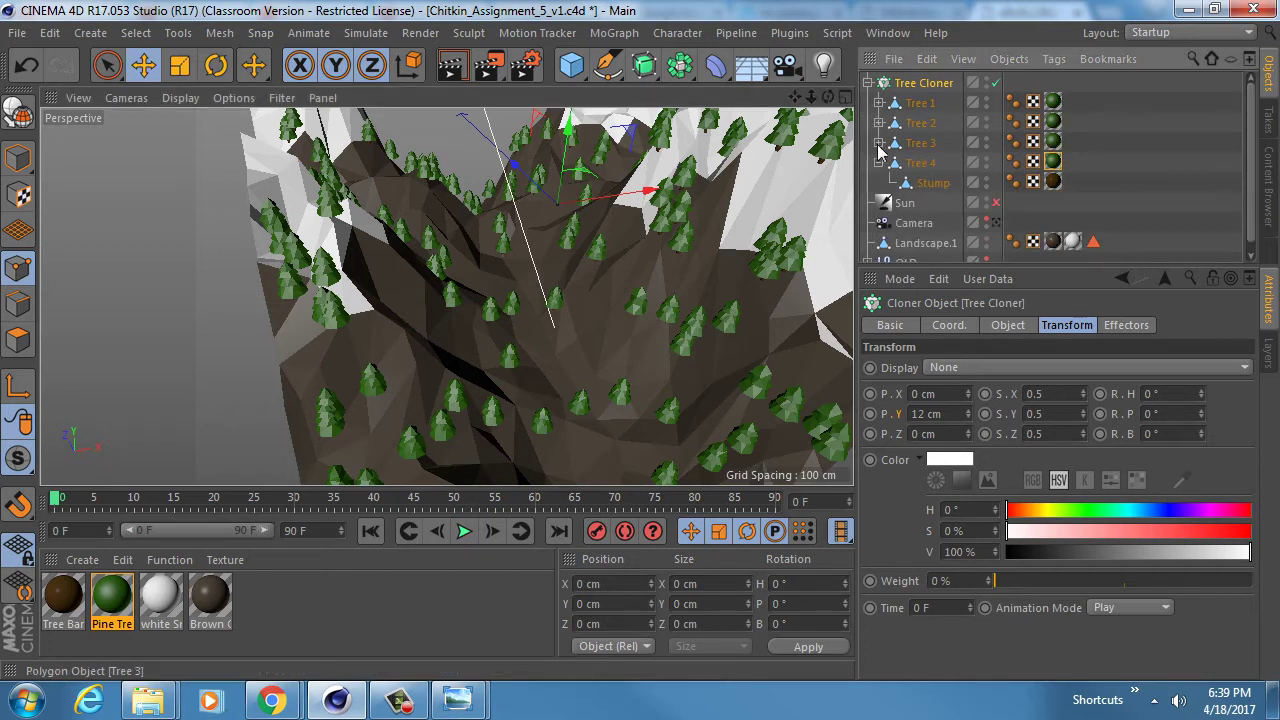
pyautogui.click(878, 163)
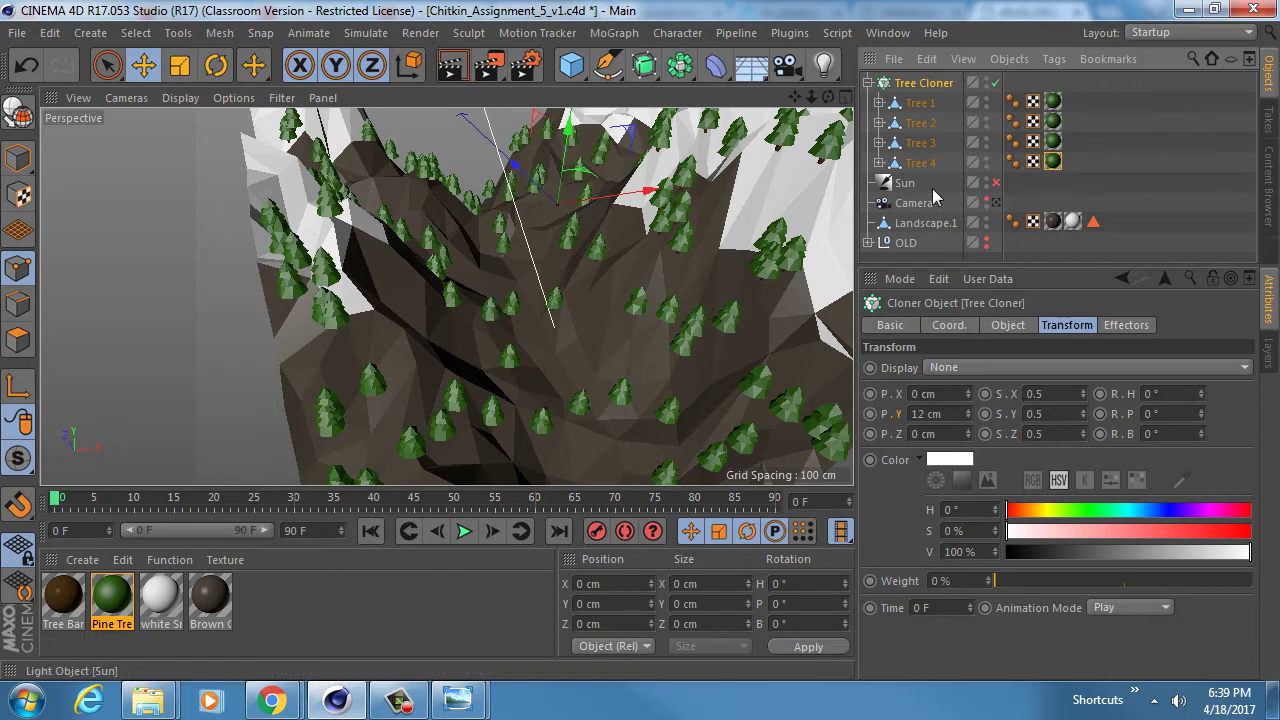
pyautogui.click(995, 204)
pyautogui.click(995, 204)
pyautogui.keyDown('alt'); pyautogui.moveTo(446, 297); pyautogui.dragTo(463, 255); pyautogui.keyUp('alt')
pyautogui.moveTo(463, 255)
pyautogui.keyDown('alt'); pyautogui.mouseDown(button='right')
pyautogui.moveTo(439, 250)
pyautogui.moveTo(446, 264)
pyautogui.mouseUp(button='right'); pyautogui.keyUp('alt')
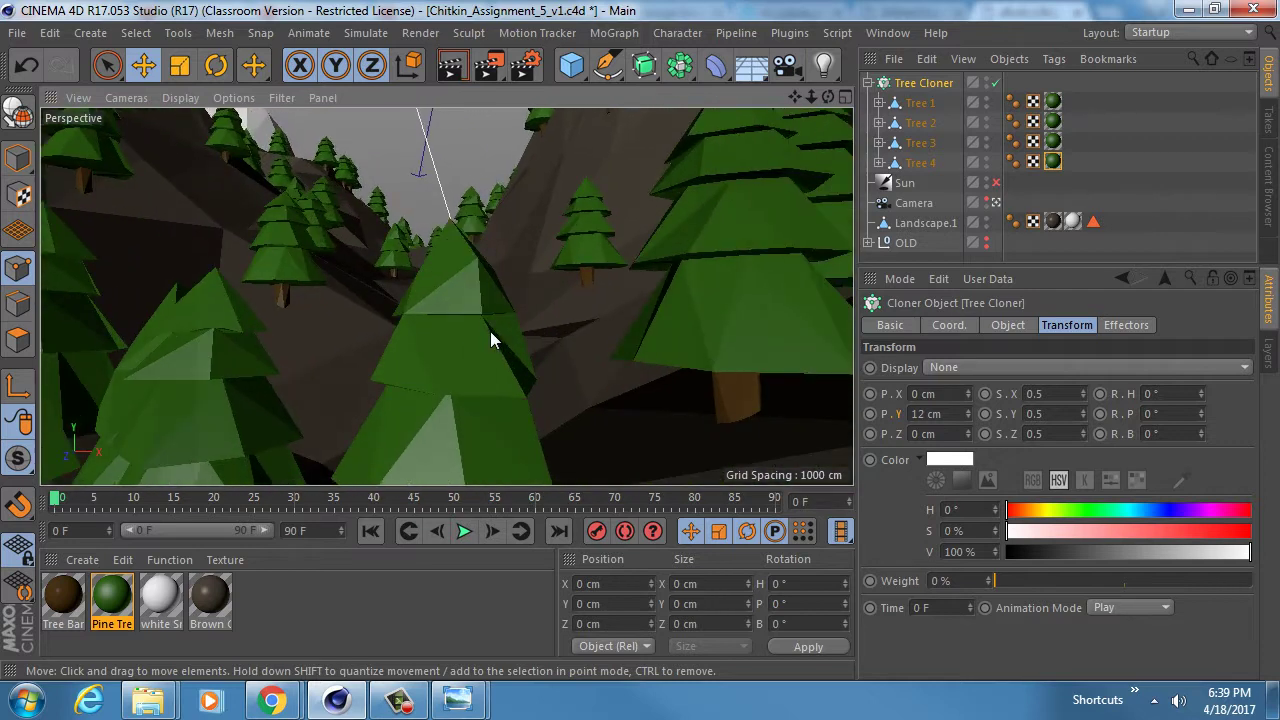
pyautogui.keyDown('alt'); pyautogui.moveTo(489, 331); pyautogui.dragTo(545, 325, button='right'); pyautogui.keyUp('alt')
pyautogui.keyDown('alt'); pyautogui.moveTo(468, 324); pyautogui.dragTo(468, 272); pyautogui.keyUp('alt')
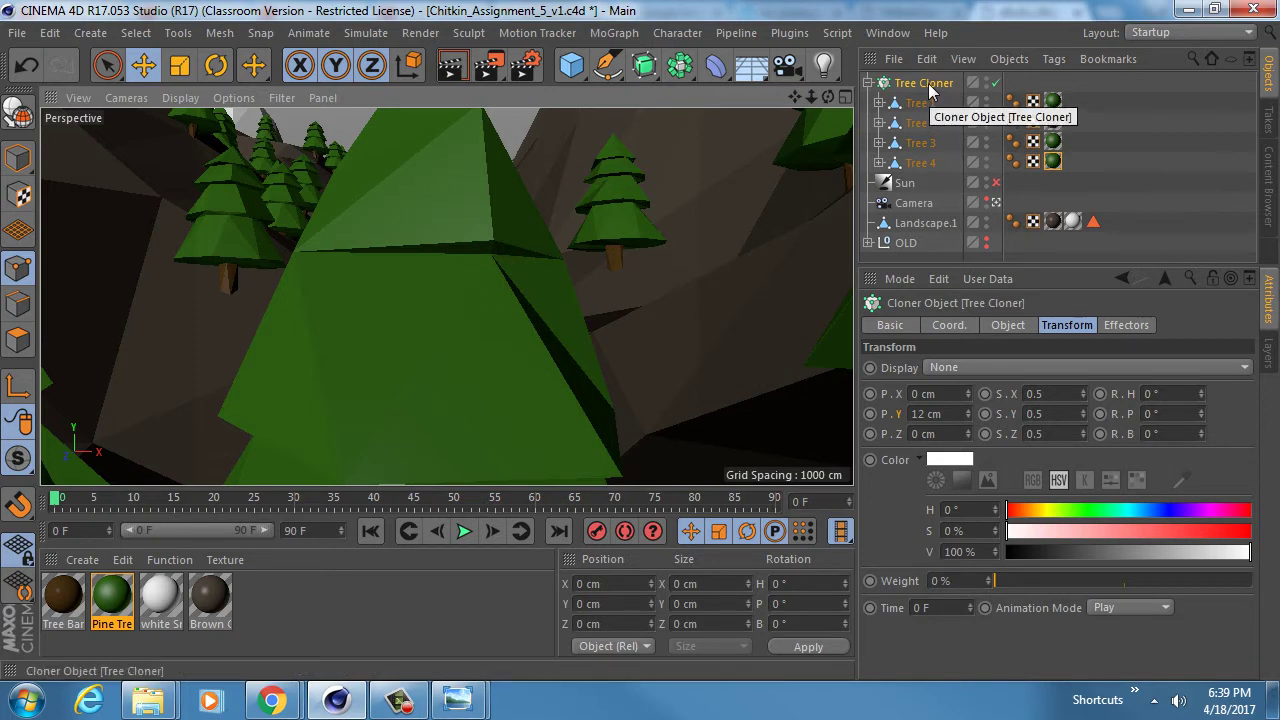
pyautogui.click(1003, 326)
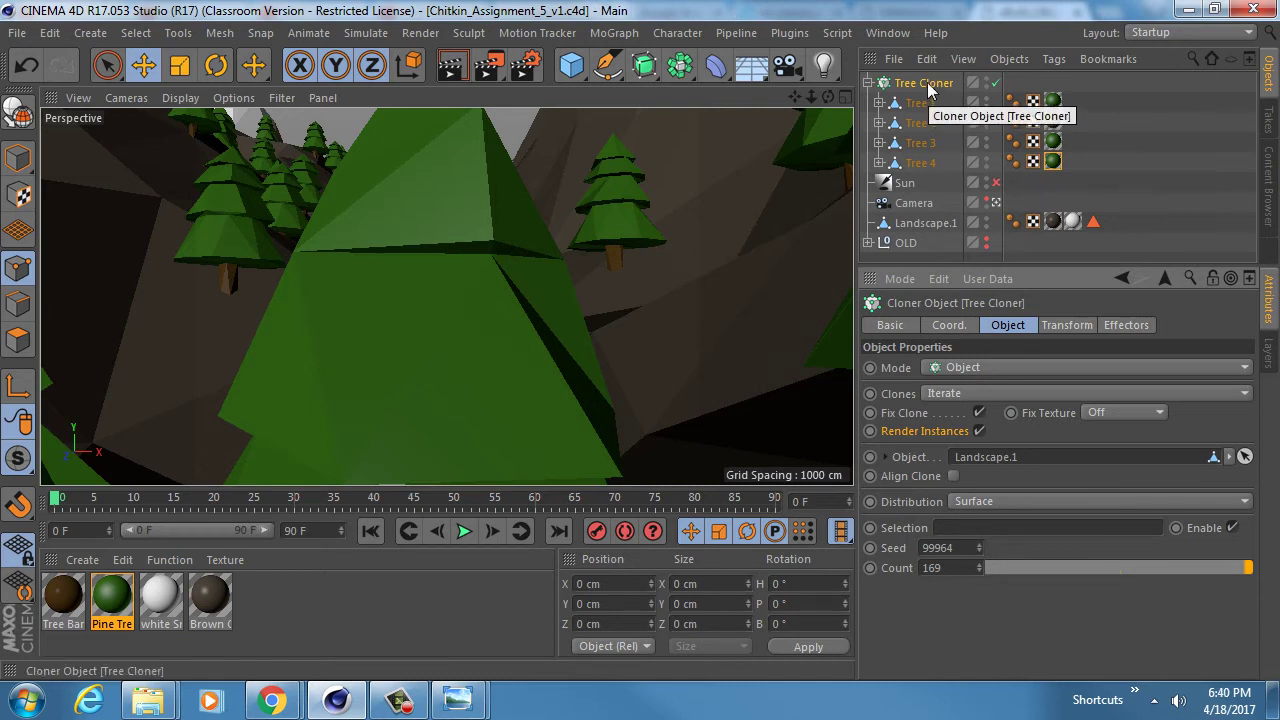
pyautogui.press('c')
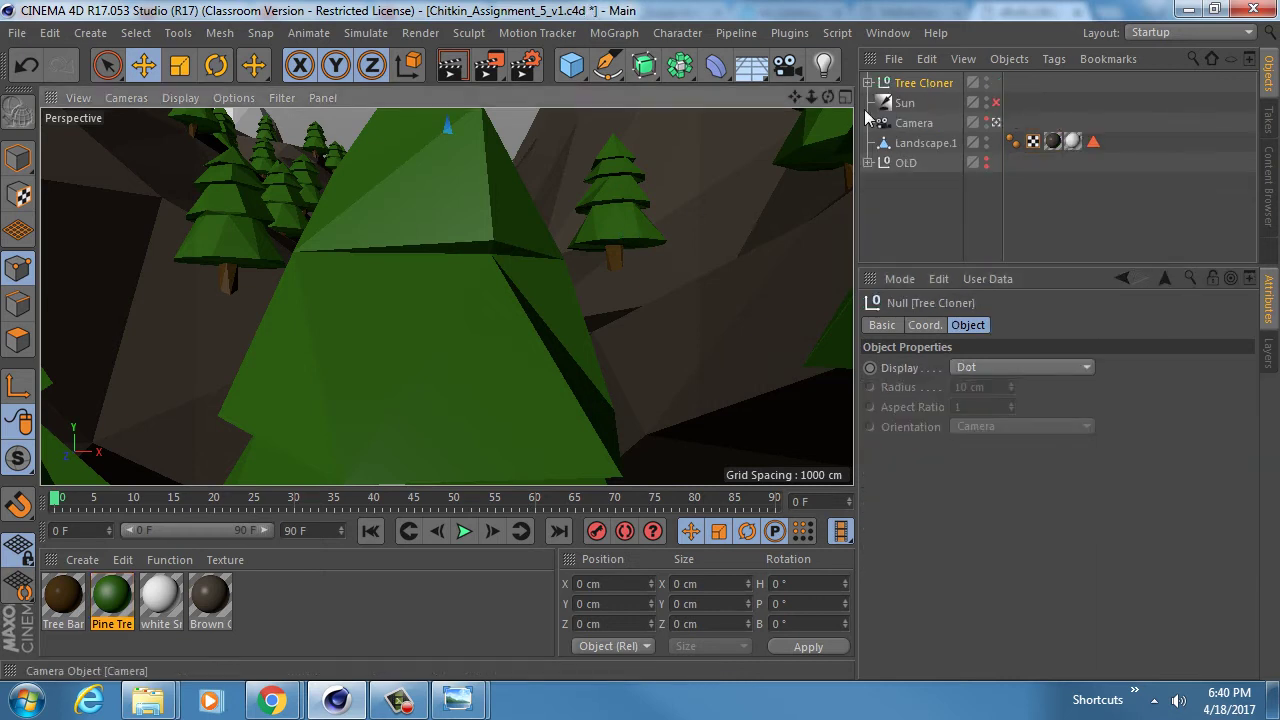
pyautogui.click(870, 83)
pyautogui.click(870, 83)
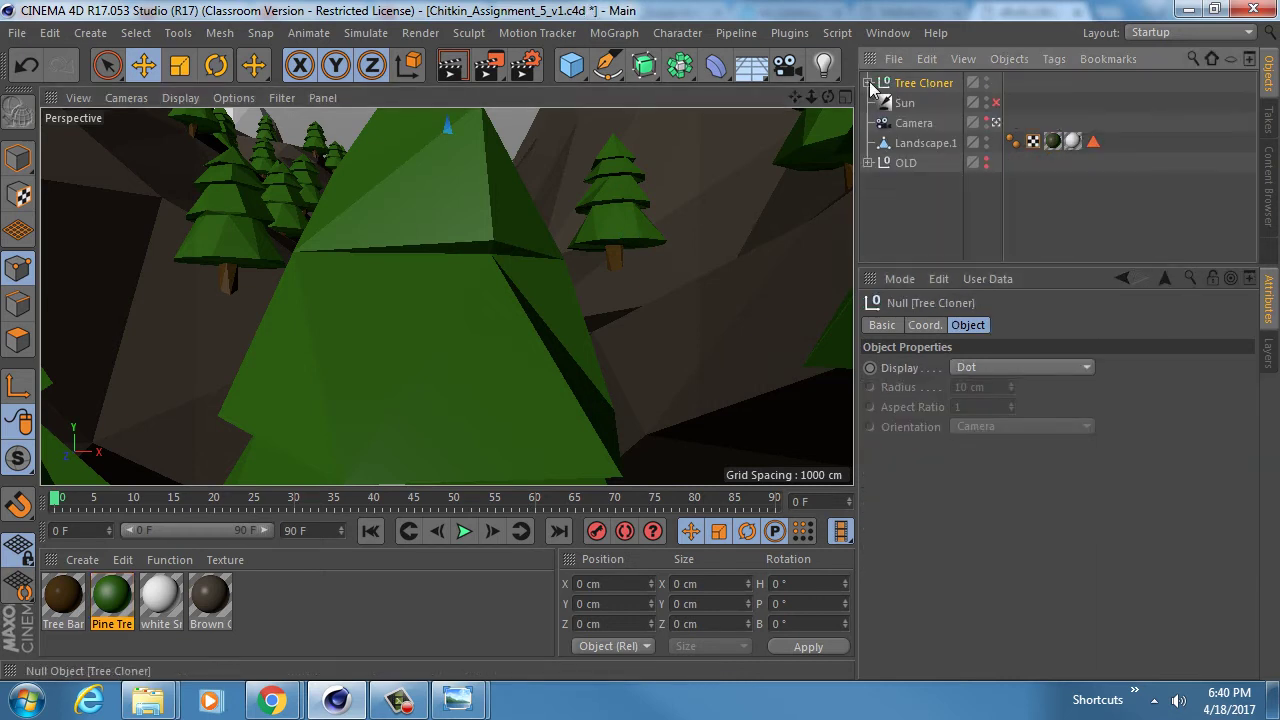
pyautogui.click(448, 262)
pyautogui.press('Delete')
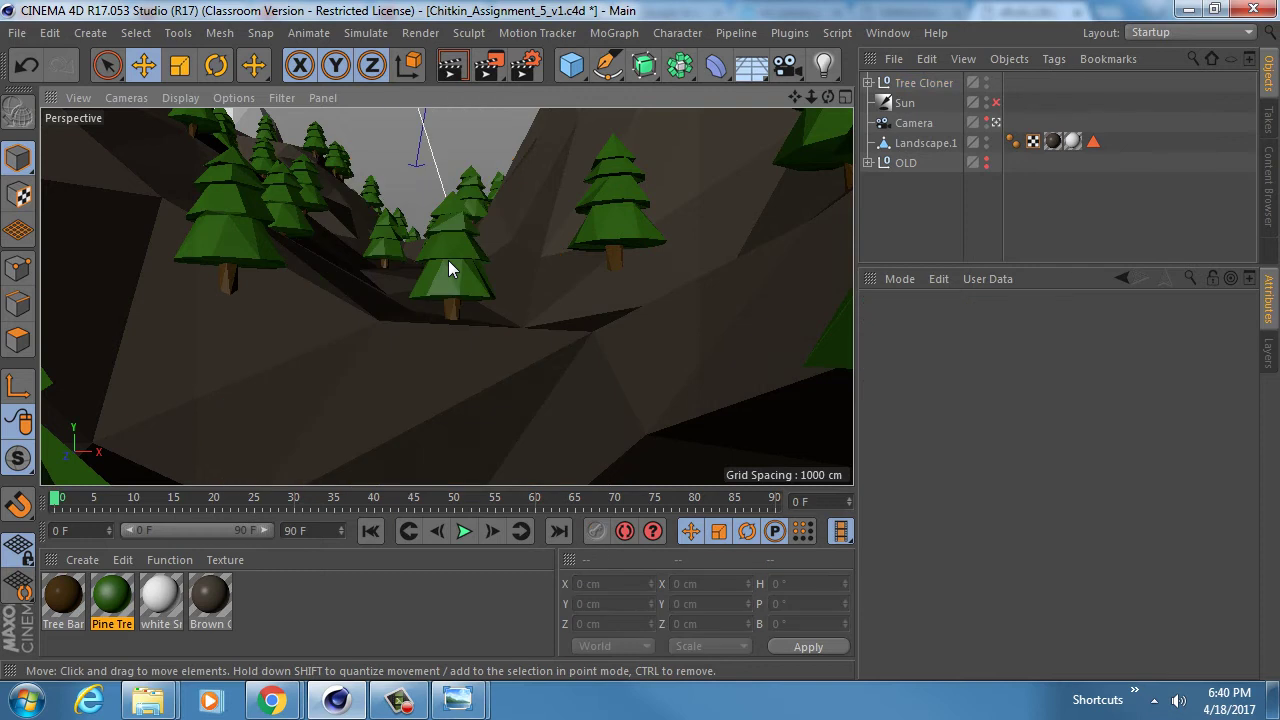
pyautogui.click(869, 83)
pyautogui.moveTo(1250, 95)
pyautogui.mouseDown()
pyautogui.moveTo(1255, 143)
pyautogui.moveTo(1257, 88)
pyautogui.mouseUp()
pyautogui.hotkey('ctrl', 'z')
pyautogui.hotkey('ctrl', 'z')
pyautogui.hotkey('ctrl', 'z')
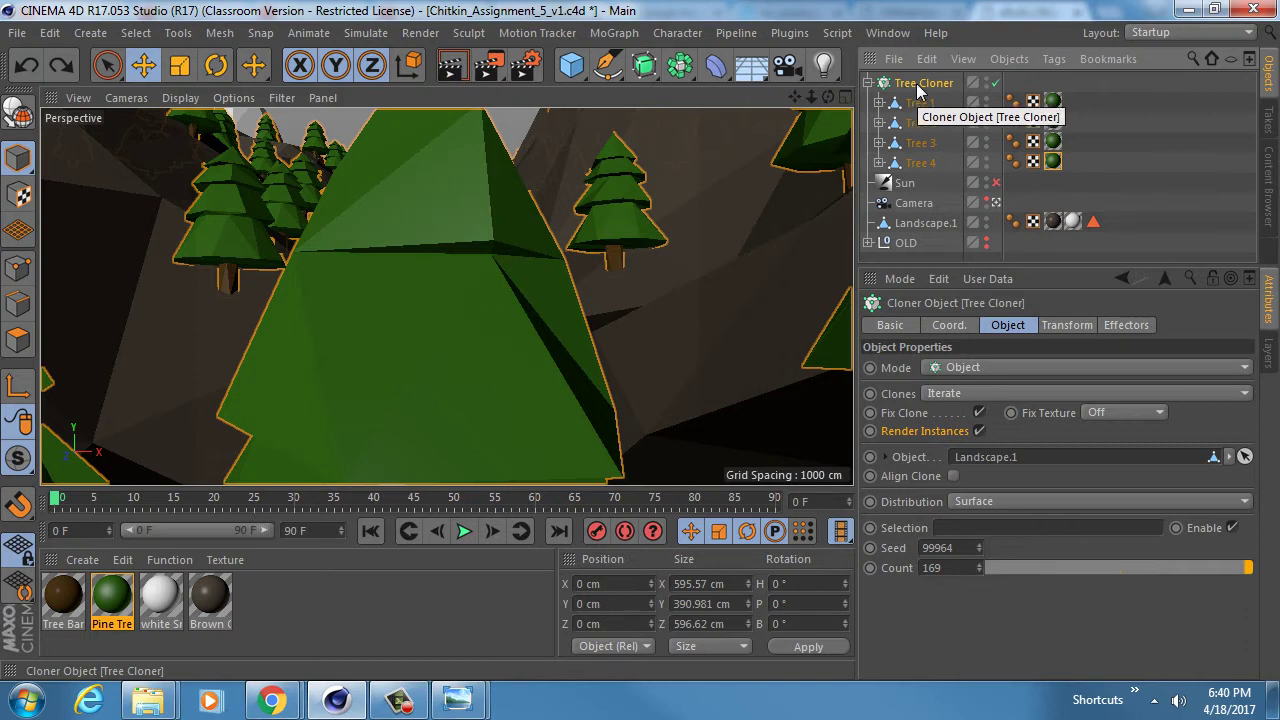
pyautogui.moveTo(1052, 265); pyautogui.dragTo(1052, 343)
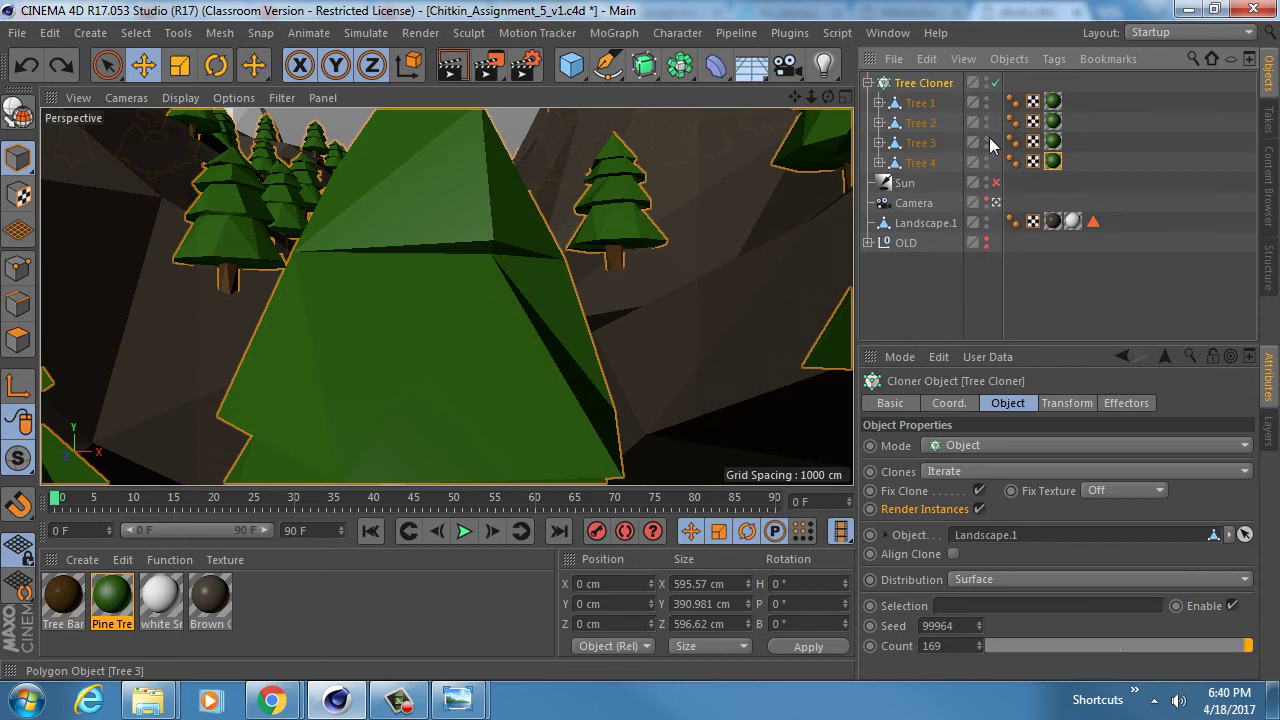
pyautogui.click(996, 203)
pyautogui.keyDown('alt'); pyautogui.moveTo(532, 130); pyautogui.dragTo(510, 235); pyautogui.keyUp('alt')
pyautogui.keyDown('alt'); pyautogui.moveTo(509, 237); pyautogui.dragTo(479, 226, button='right'); pyautogui.keyUp('alt')
pyautogui.keyDown('alt'); pyautogui.moveTo(478, 225); pyautogui.dragTo(588, 277); pyautogui.keyUp('alt')
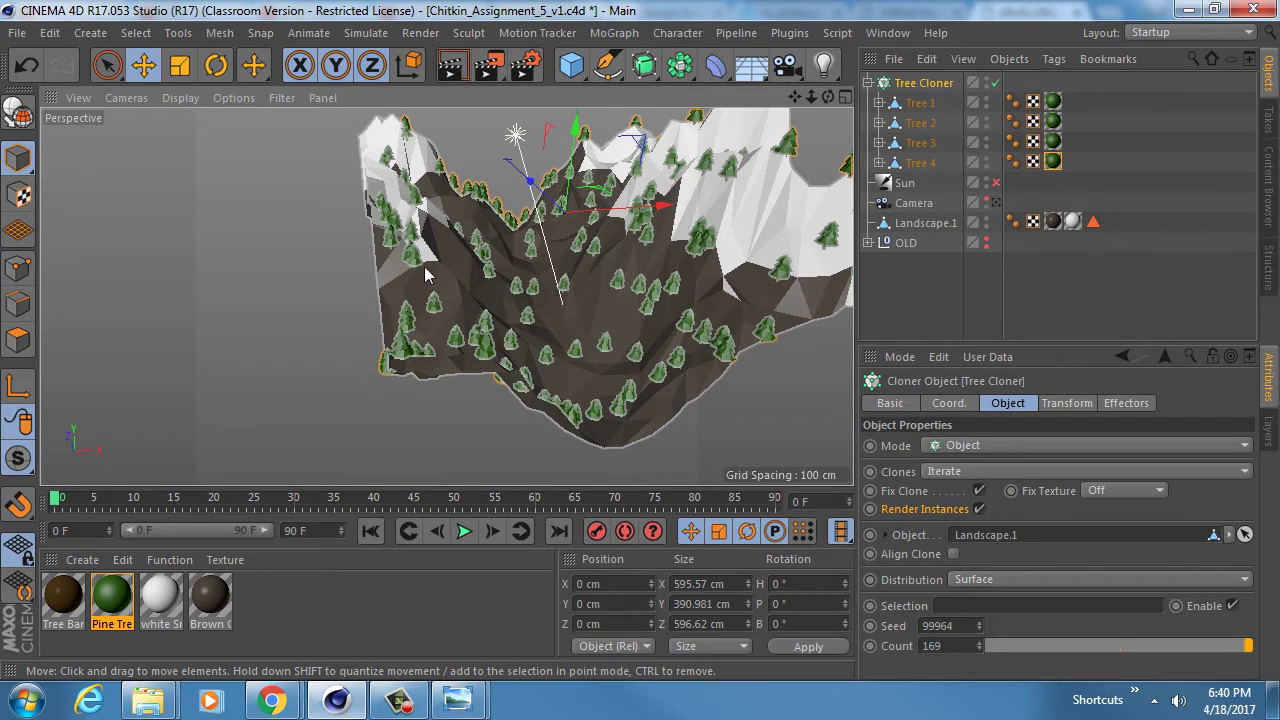
pyautogui.press('v')
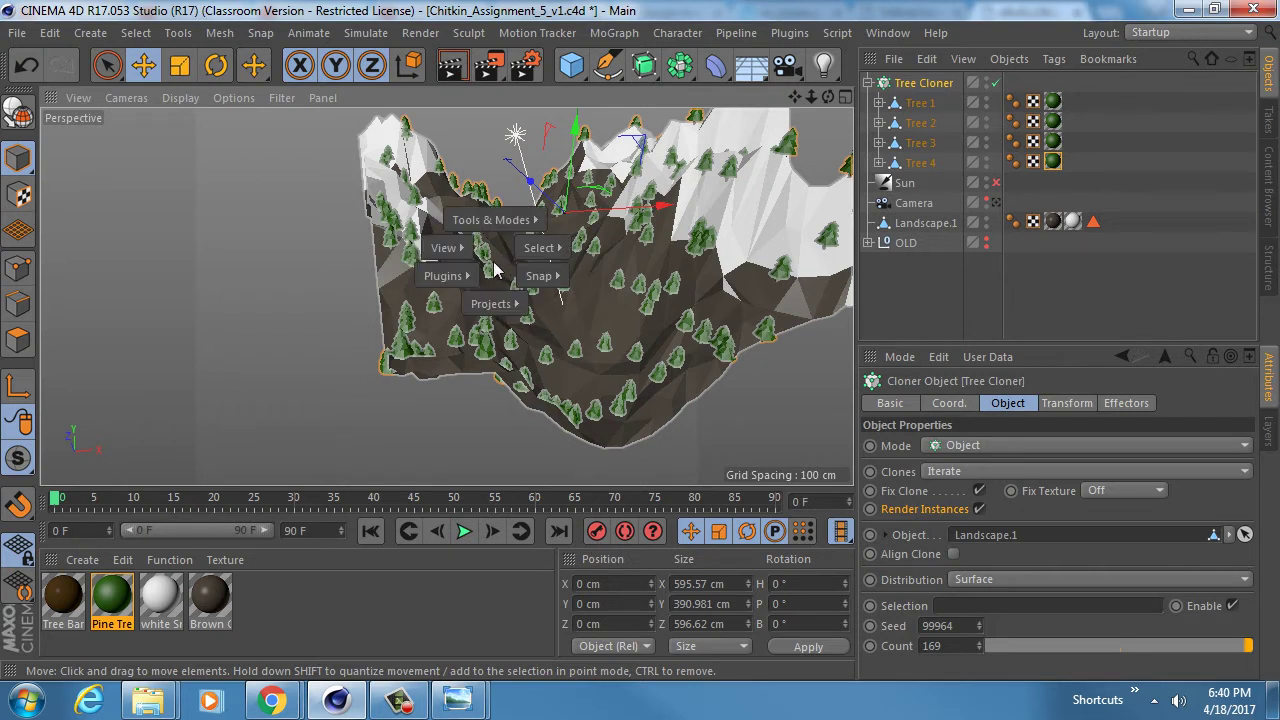
# - In the Untitled 2 document, hide both Stumps in the editor and render
pyautogui.click(494, 320)
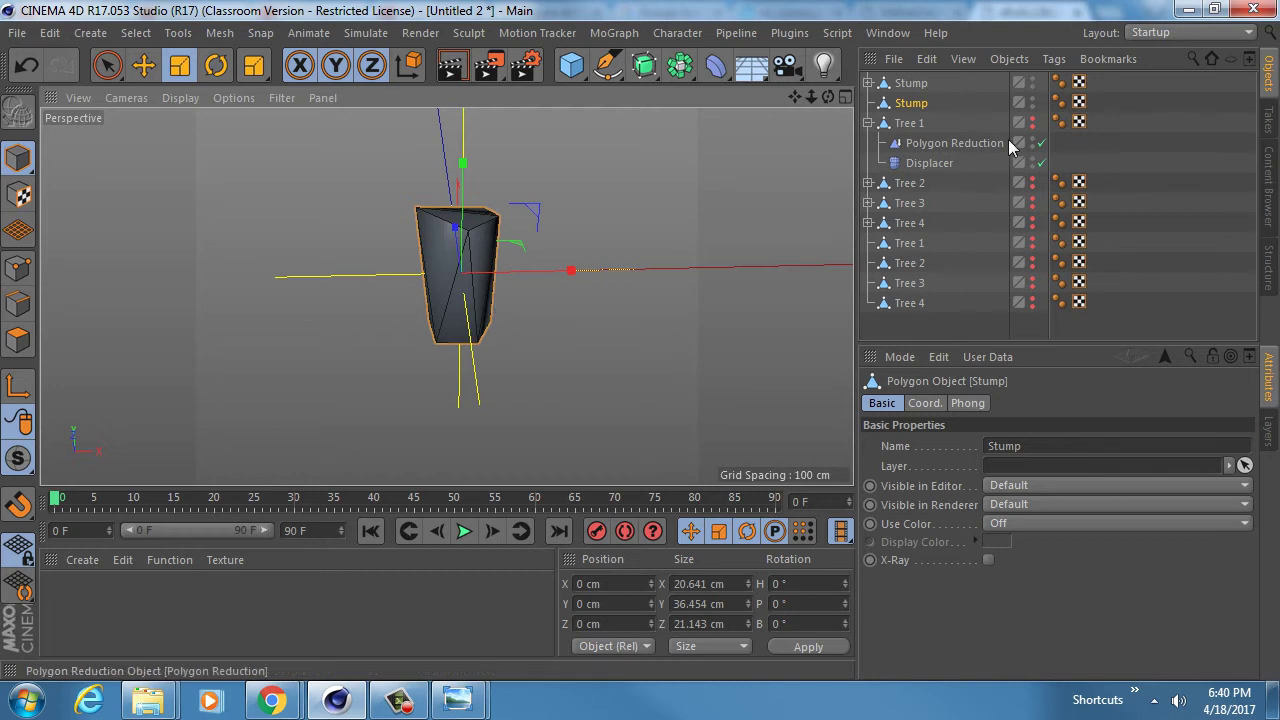
pyautogui.keyDown('alt'); pyautogui.moveTo(508, 259); pyautogui.dragTo(416, 251, button='right'); pyautogui.keyUp('alt')
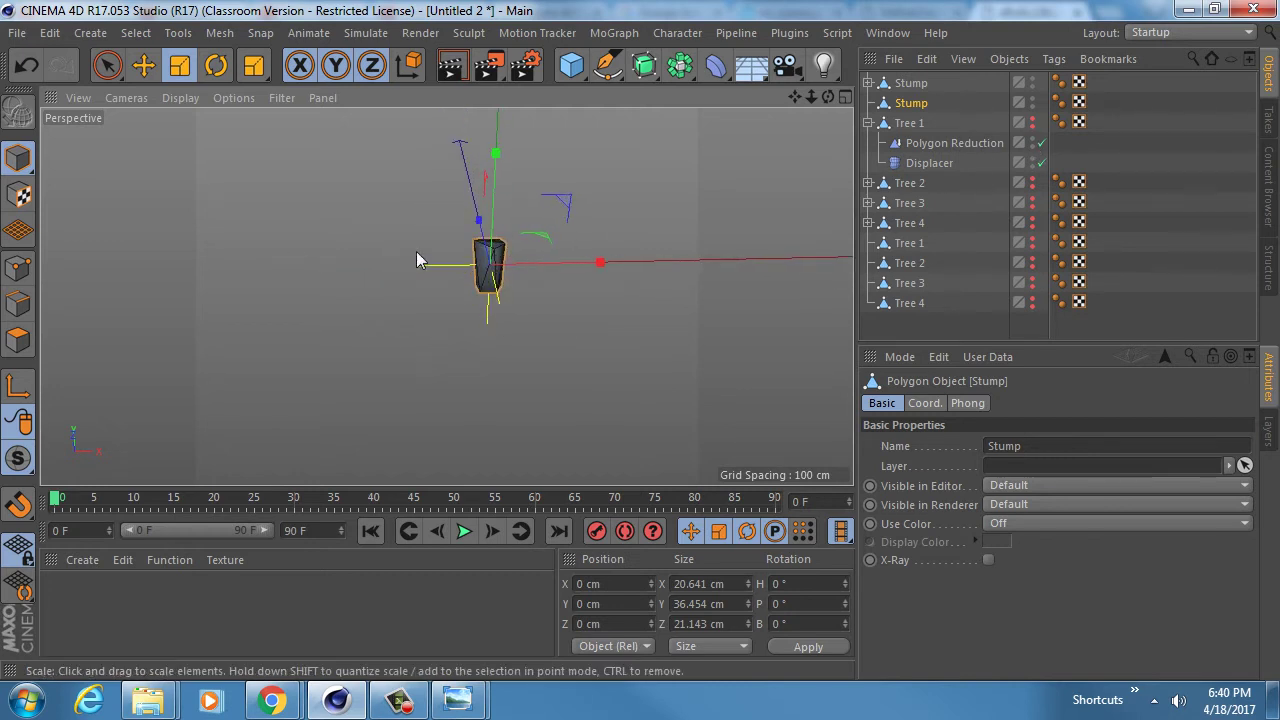
pyautogui.keyDown('alt'); pyautogui.moveTo(529, 235); pyautogui.dragTo(520, 285, button='middle'); pyautogui.keyUp('alt')
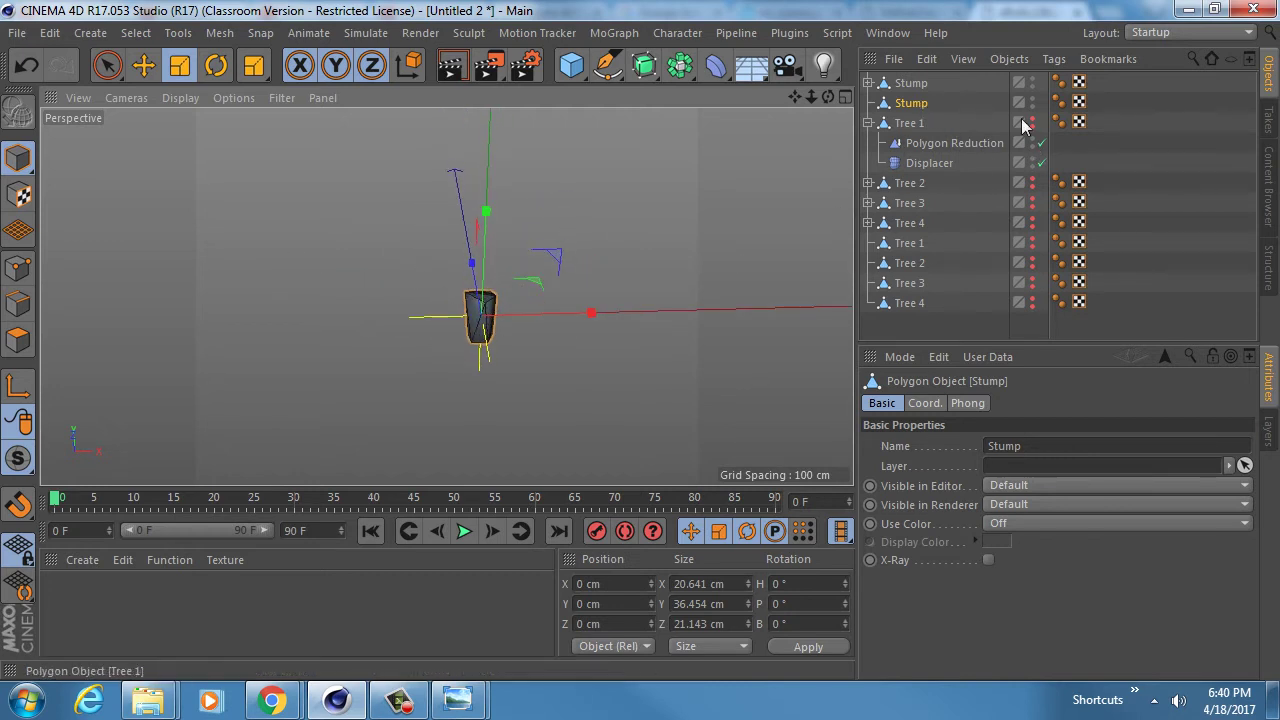
pyautogui.moveTo(1031, 106); pyautogui.dragTo(1032, 86)
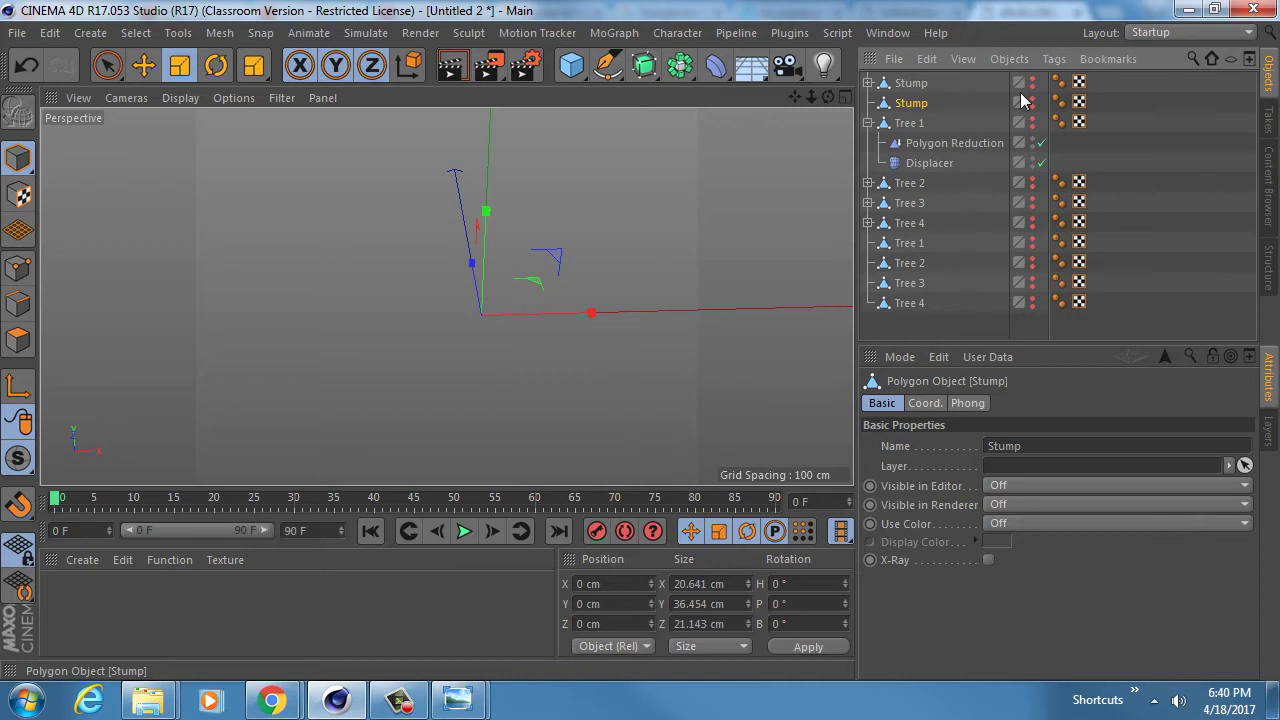
pyautogui.click(573, 66)
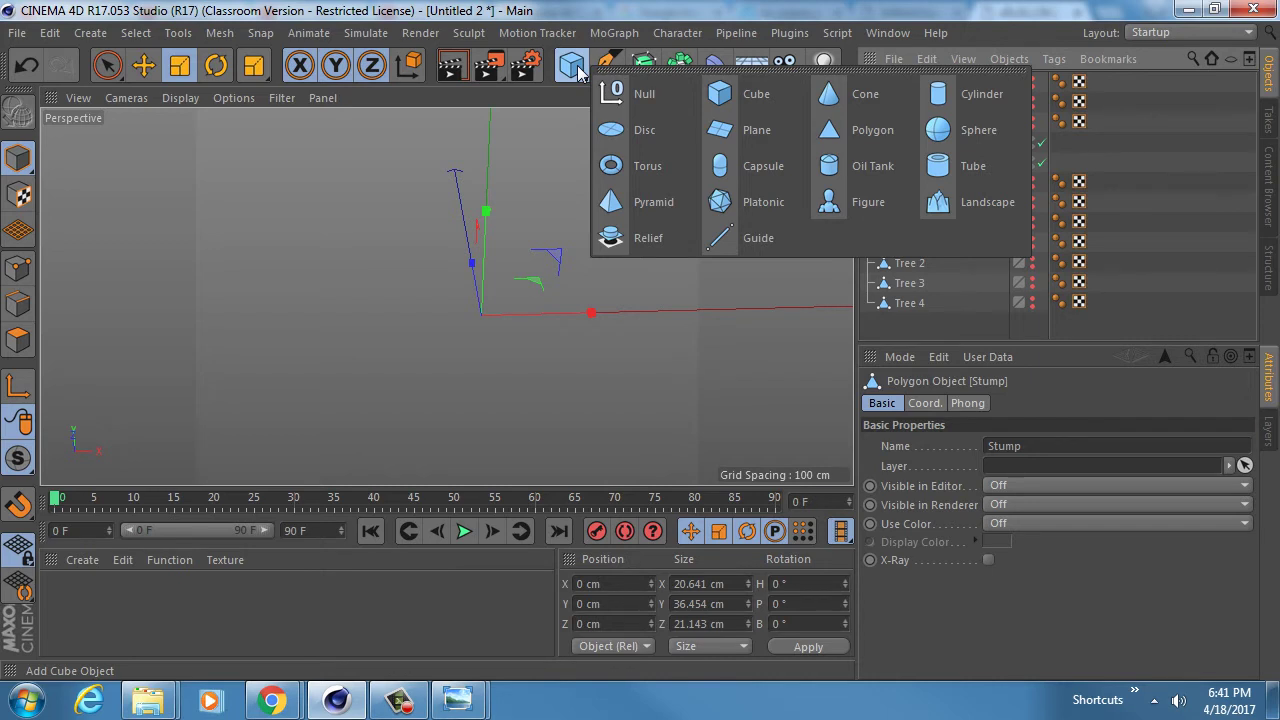
# - Try a Platonic solid with 2 then 1 segments, then delete it
pyautogui.click(745, 202)
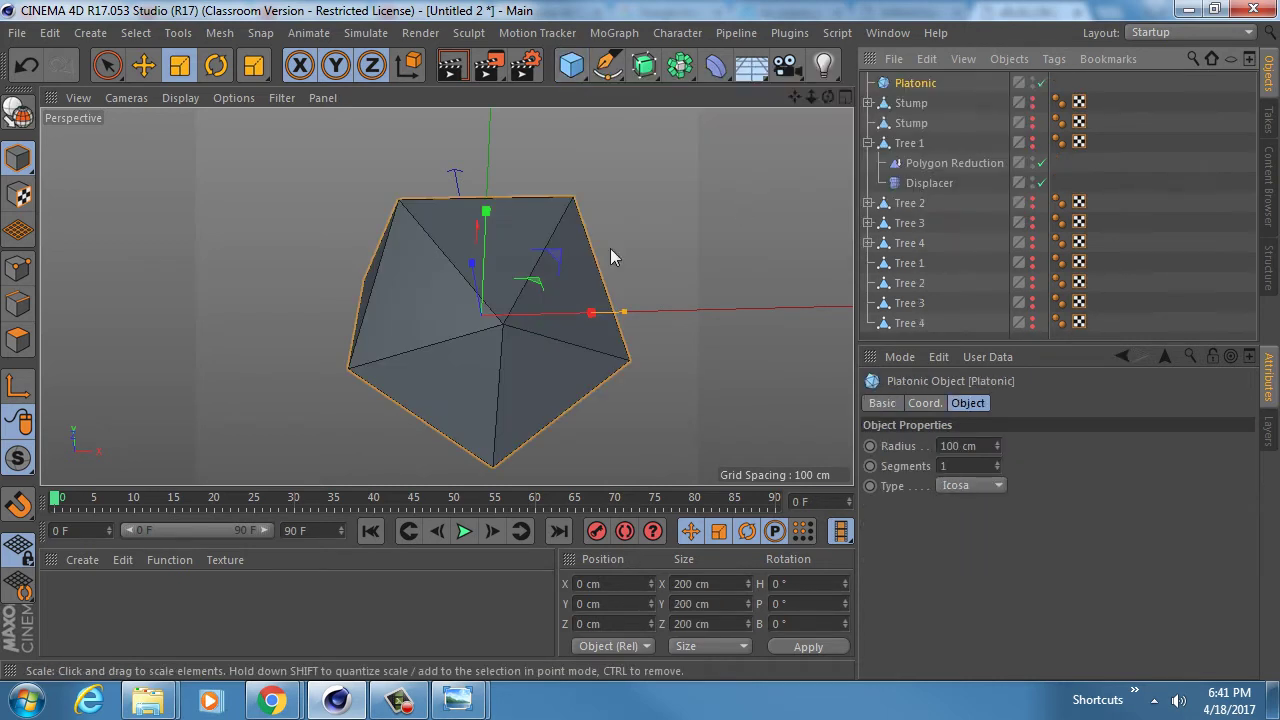
pyautogui.keyDown('alt'); pyautogui.moveTo(610, 248); pyautogui.dragTo(520, 268); pyautogui.keyUp('alt')
pyautogui.keyDown('alt'); pyautogui.moveTo(524, 269); pyautogui.dragTo(471, 266, button='right'); pyautogui.keyUp('alt')
pyautogui.keyDown('alt'); pyautogui.moveTo(446, 294); pyautogui.dragTo(494, 220); pyautogui.keyUp('alt')
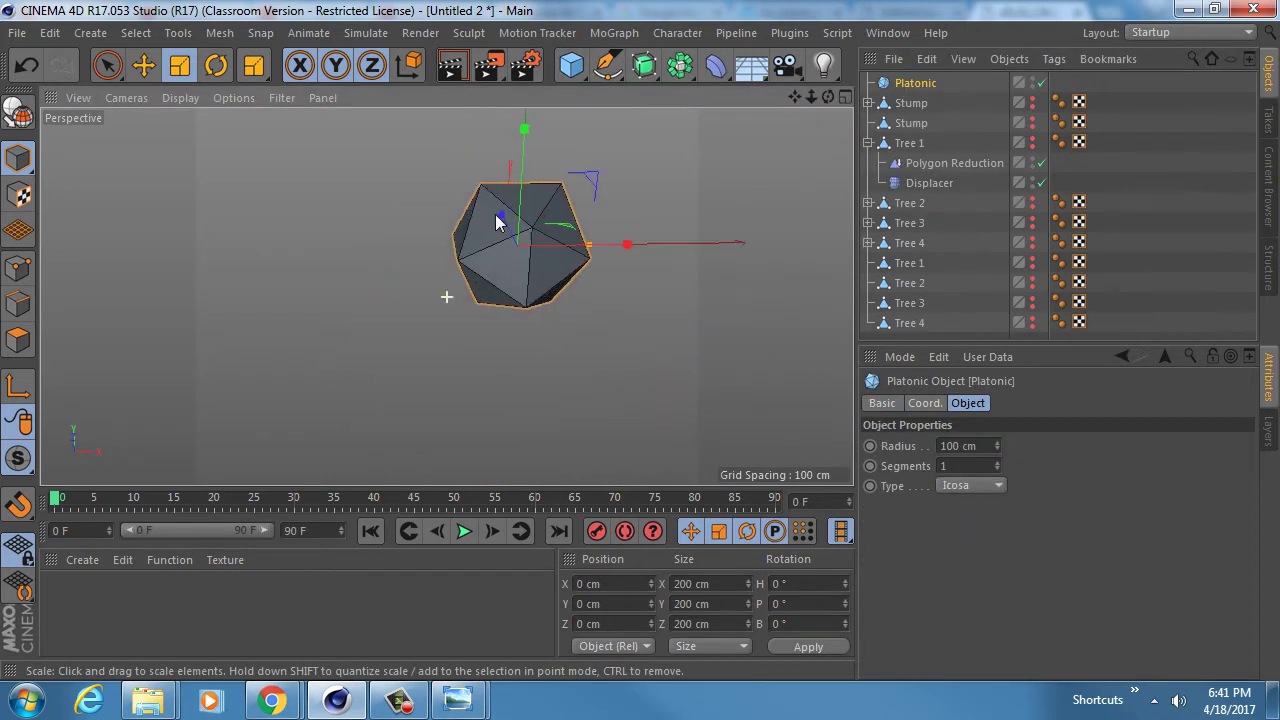
pyautogui.click(997, 462)
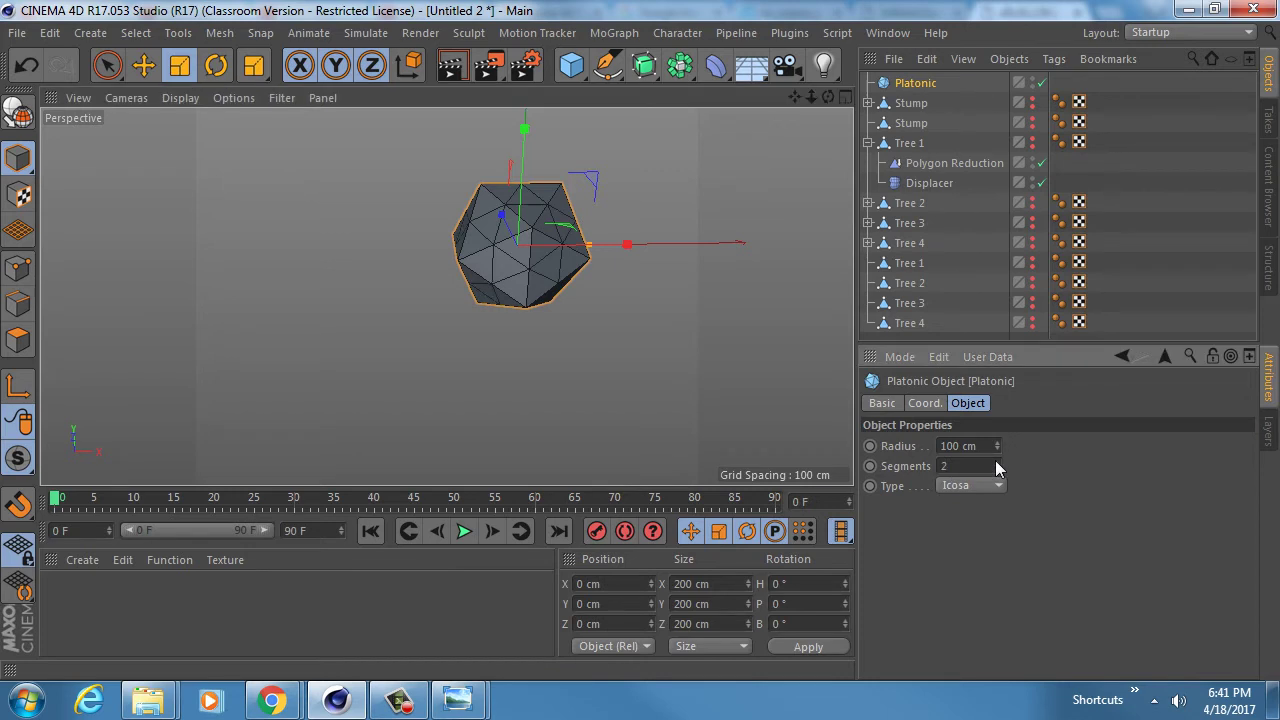
pyautogui.click(997, 469)
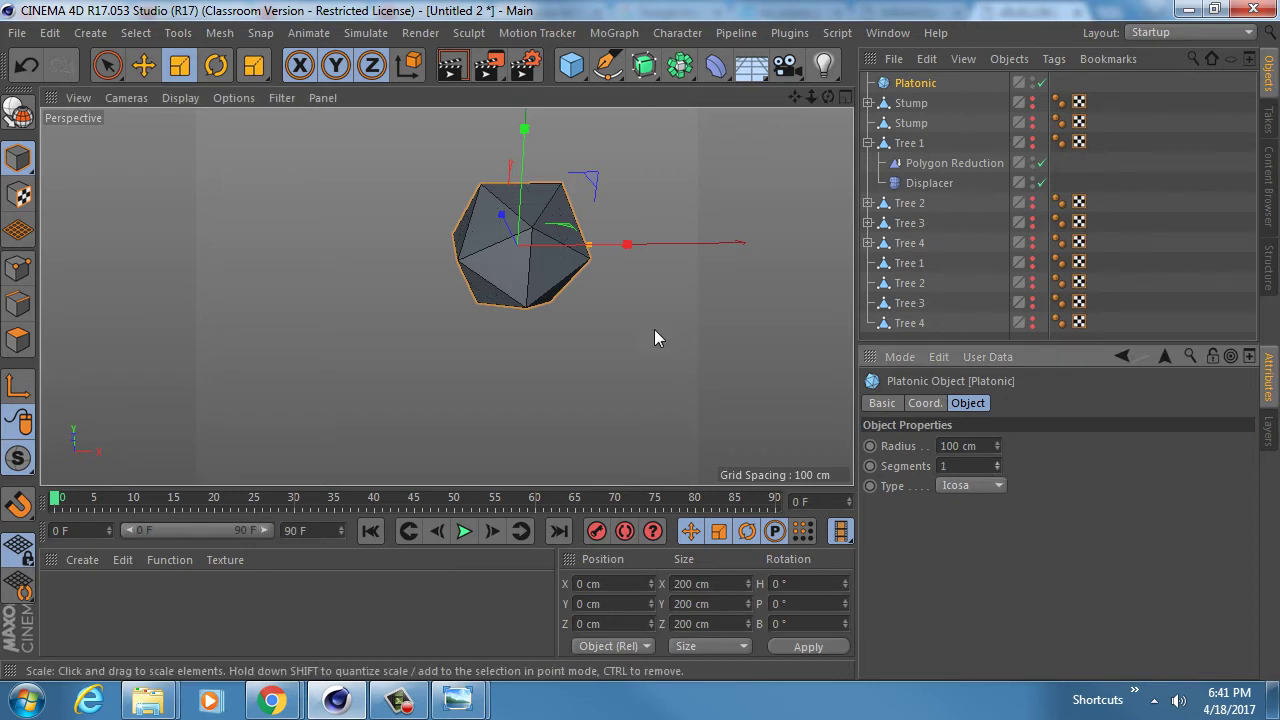
pyautogui.click(888, 82)
pyautogui.press('Delete')
# - Add a Sphere and set its type to Icosahedron
pyautogui.moveTo(568, 70); pyautogui.dragTo(961, 141)
pyautogui.click(1010, 486)
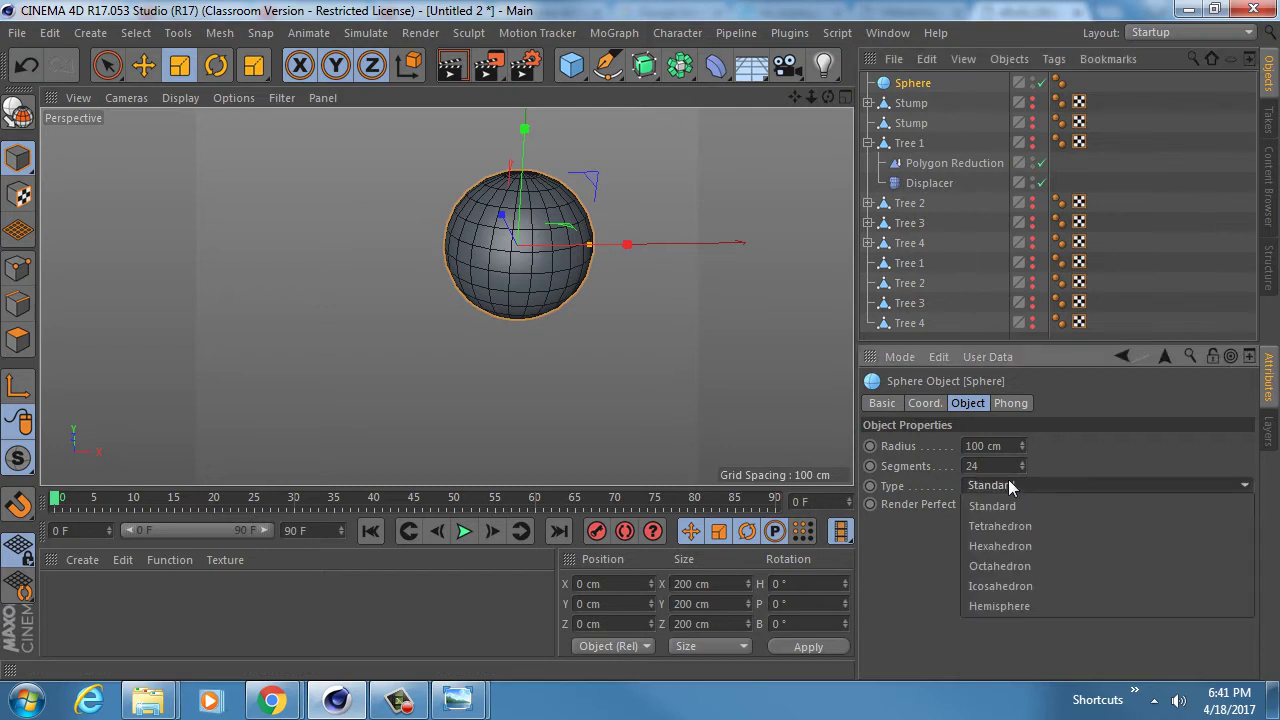
pyautogui.click(1020, 585)
pyautogui.scroll(4, 513, 246)
pyautogui.keyDown('alt'); pyautogui.moveTo(538, 260); pyautogui.dragTo(573, 279); pyautogui.keyUp('alt')
pyautogui.scroll(-3, 572, 279)
pyautogui.keyDown('alt'); pyautogui.moveTo(443, 294); pyautogui.dragTo(467, 262); pyautogui.keyUp('alt')
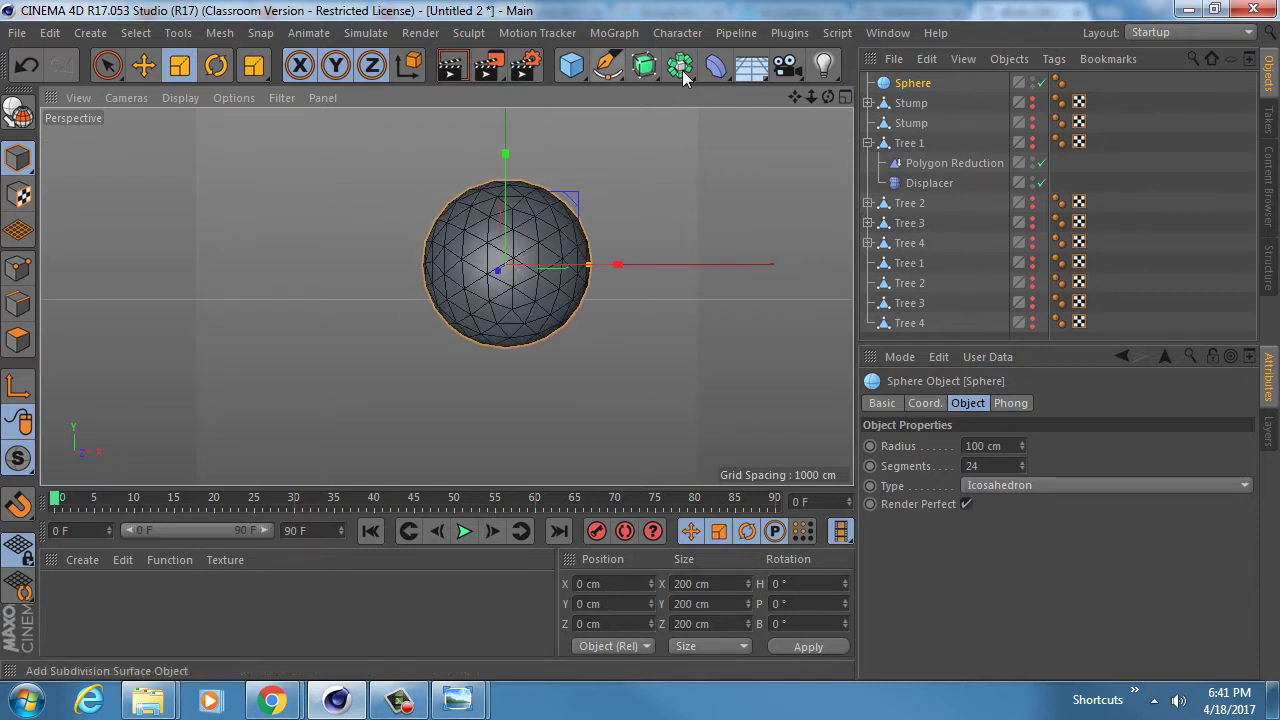
pyautogui.click(715, 68)
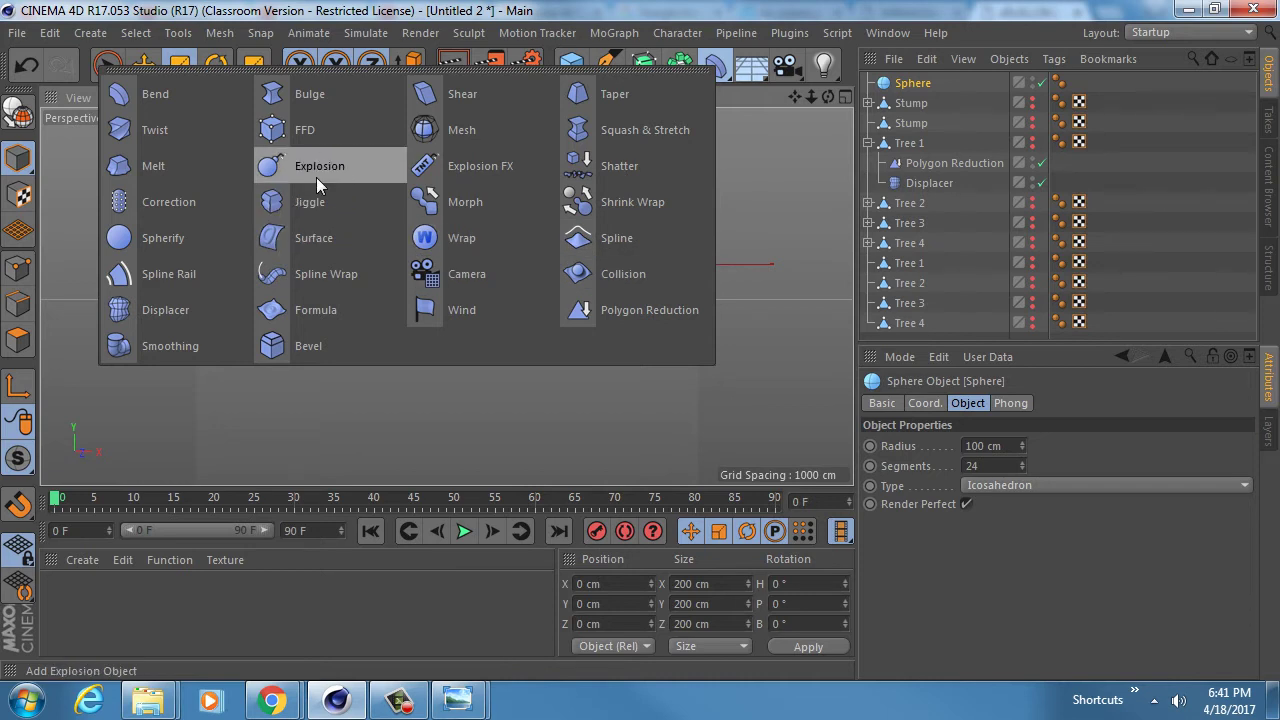
# - Add a Melt deformer under the sphere with strength lowered to 1%
pyautogui.click(176, 171)
pyautogui.scroll(5, 531, 257)
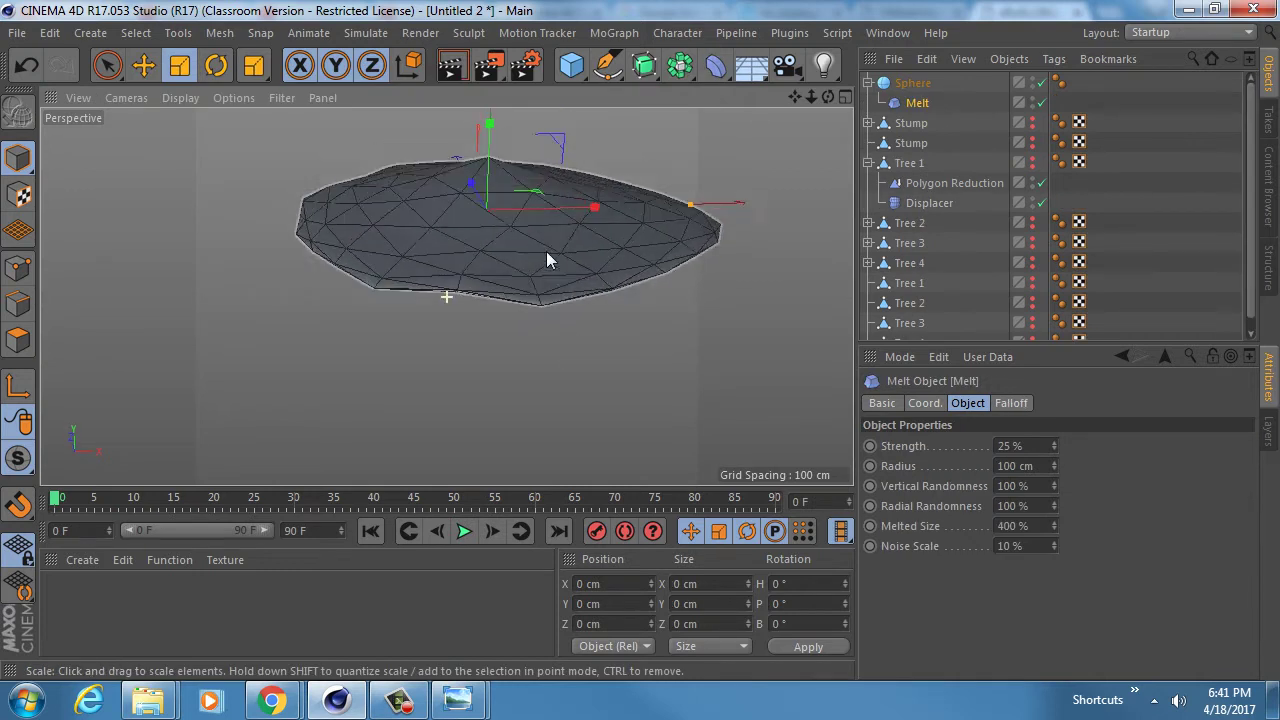
pyautogui.scroll(-2, 546, 260)
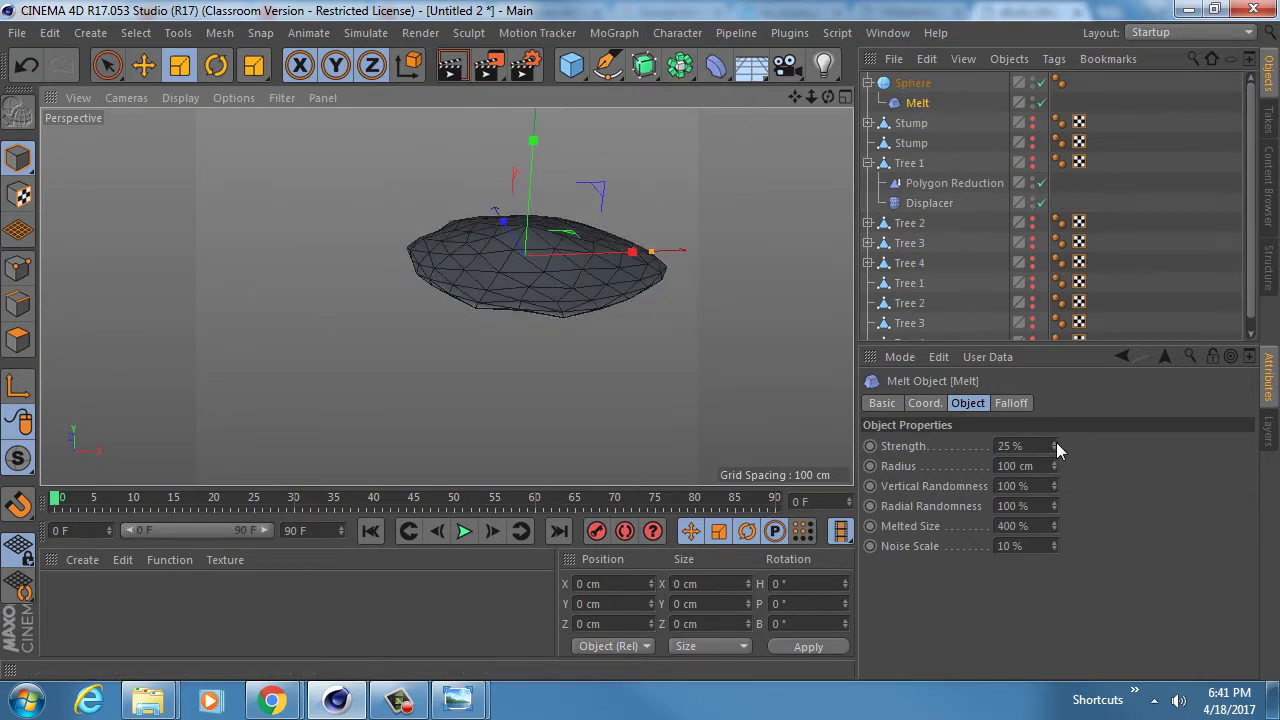
pyautogui.moveTo(1054, 446); pyautogui.dragTo(1054, 475)
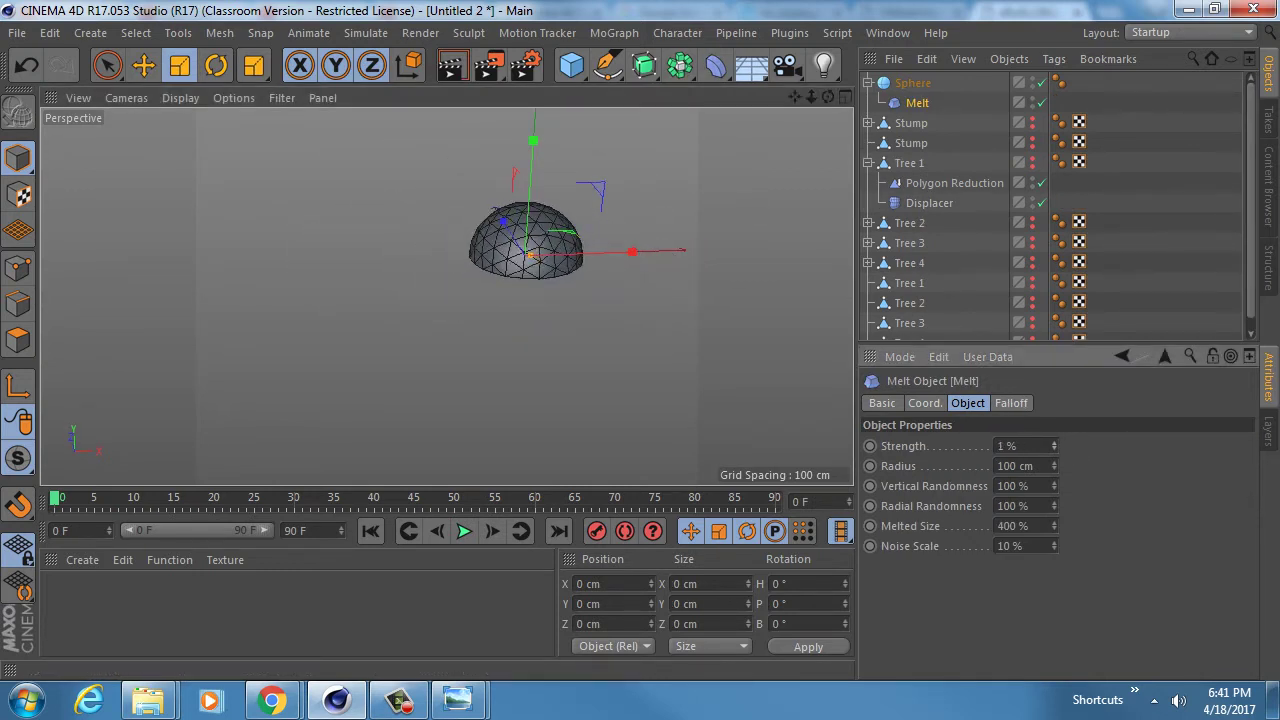
pyautogui.keyDown('alt'); pyautogui.moveTo(586, 316); pyautogui.dragTo(560, 217); pyautogui.keyUp('alt')
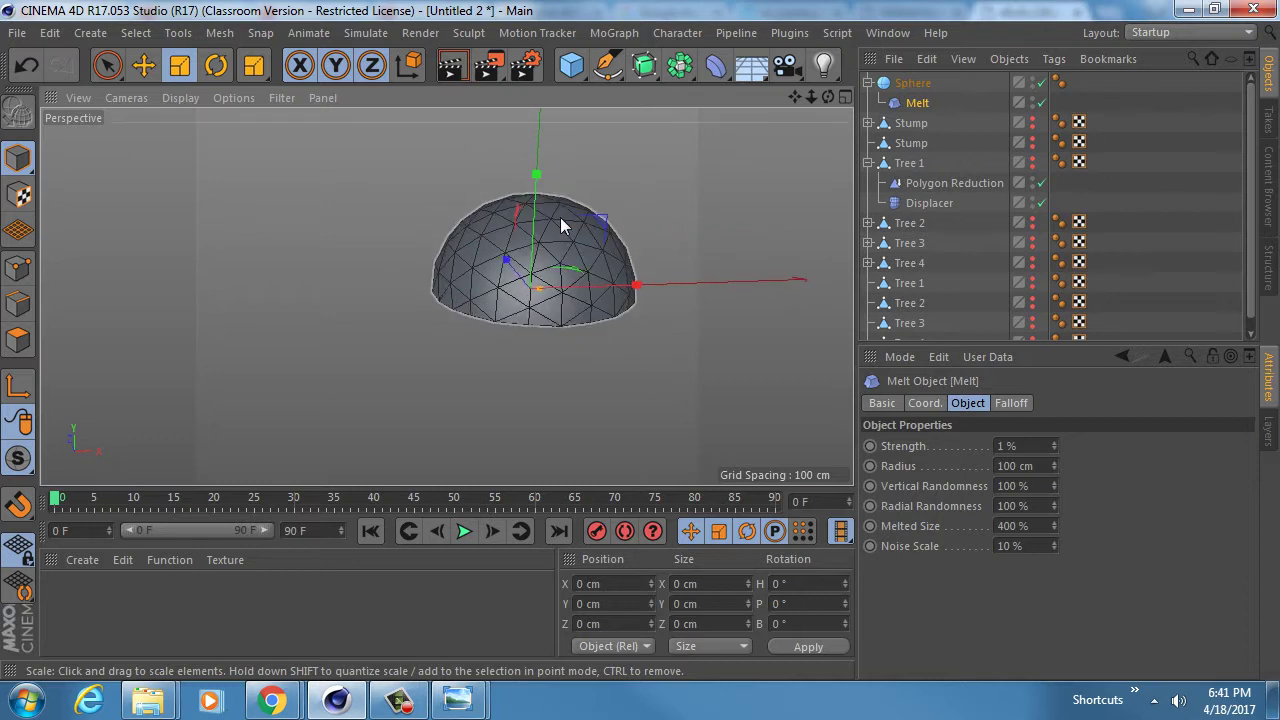
# - Make the sphere editable with C, keeping Melt as its child
pyautogui.click(868, 123)
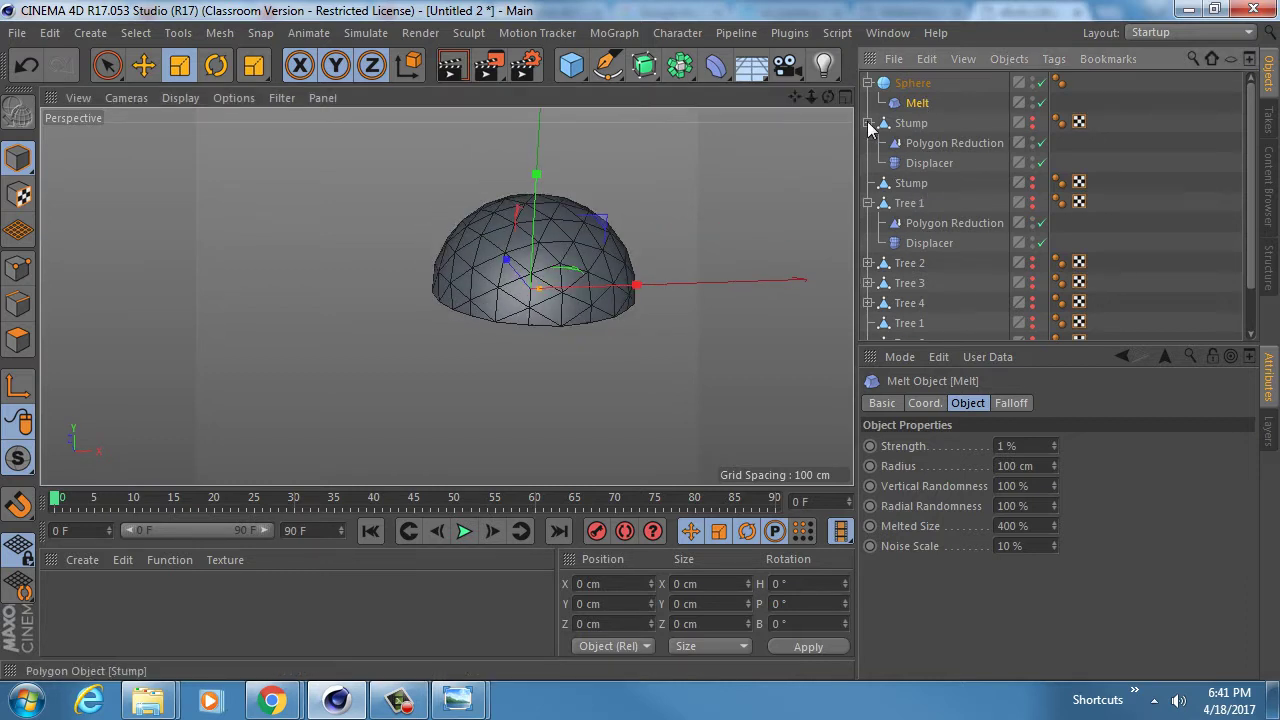
pyautogui.moveTo(917, 104); pyautogui.dragTo(918, 106)
pyautogui.click(912, 84)
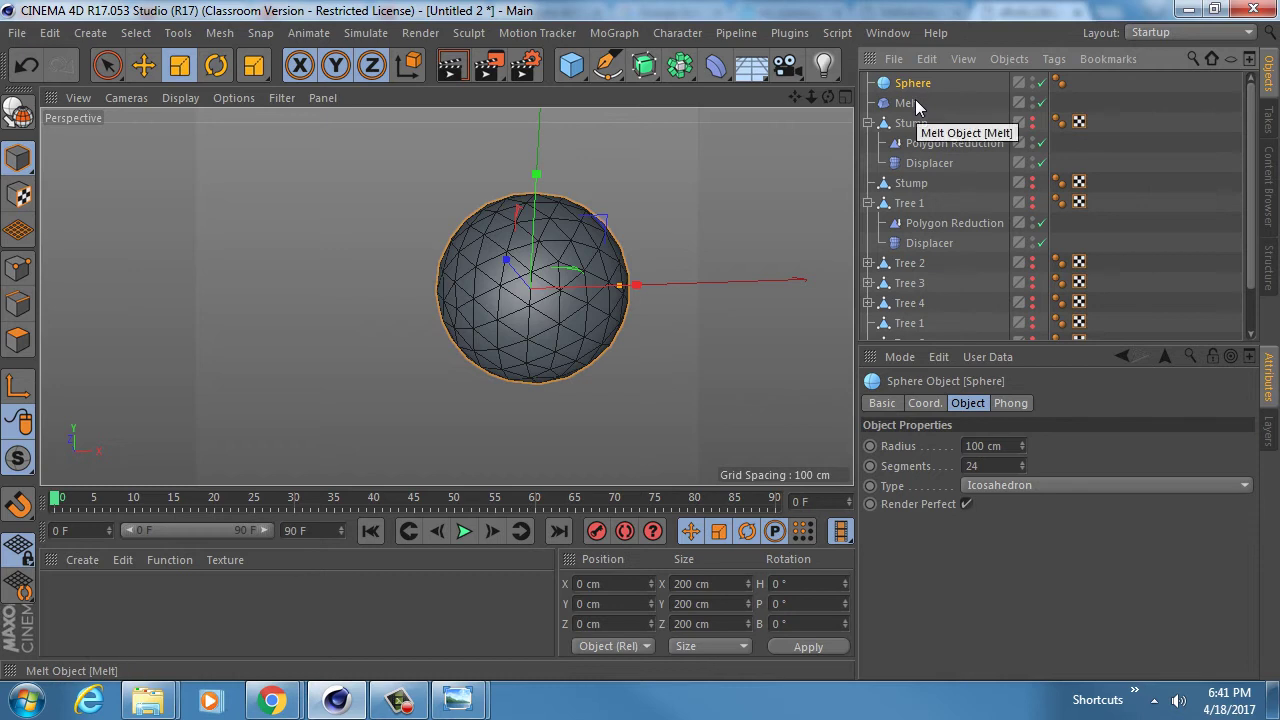
pyautogui.press('c')
pyautogui.moveTo(912, 105); pyautogui.dragTo(914, 86)
# - Copy the Stump's Polygon Reduction and Displacer onto the sphere
pyautogui.click(915, 143)
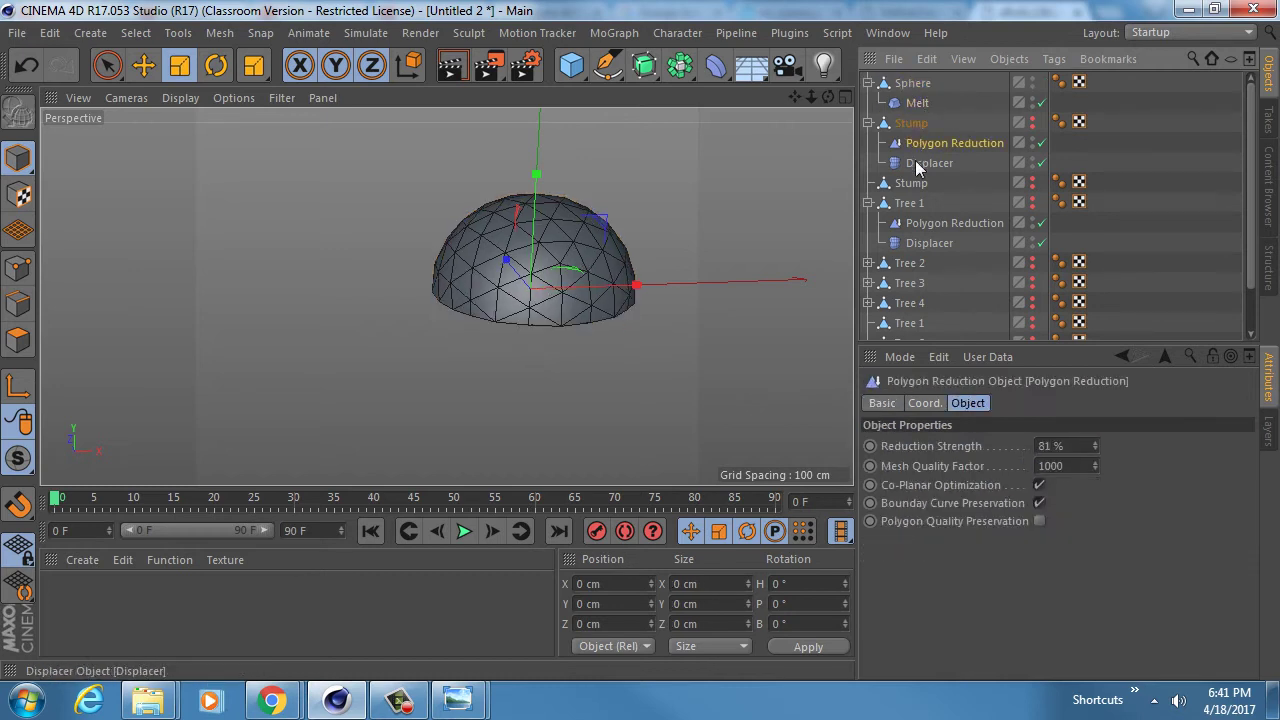
pyautogui.keyDown('ctrl'); pyautogui.click(920, 163); pyautogui.keyUp('ctrl')
pyautogui.moveTo(922, 162); pyautogui.dragTo(928, 118)
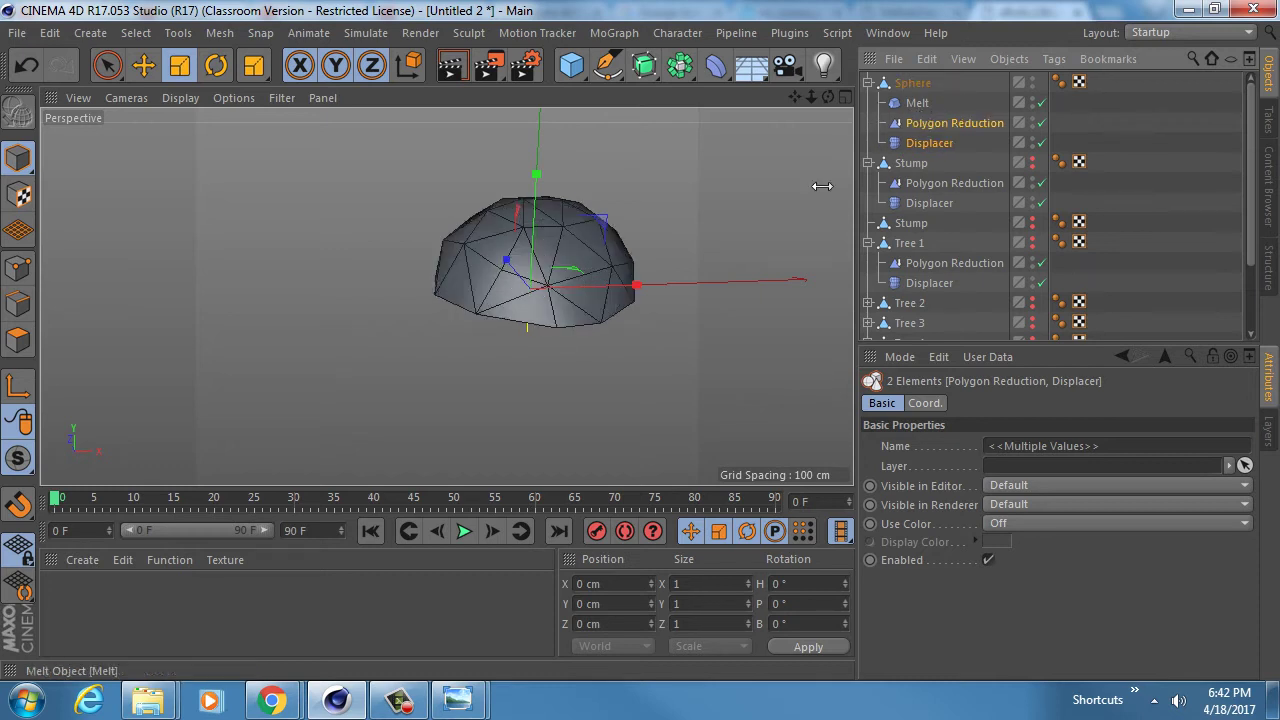
pyautogui.keyDown('alt'); pyautogui.moveTo(578, 178); pyautogui.dragTo(562, 365); pyautogui.keyUp('alt')
# - Rename the sphere to 'Boulder 1'
pyautogui.doubleClick(930, 83)
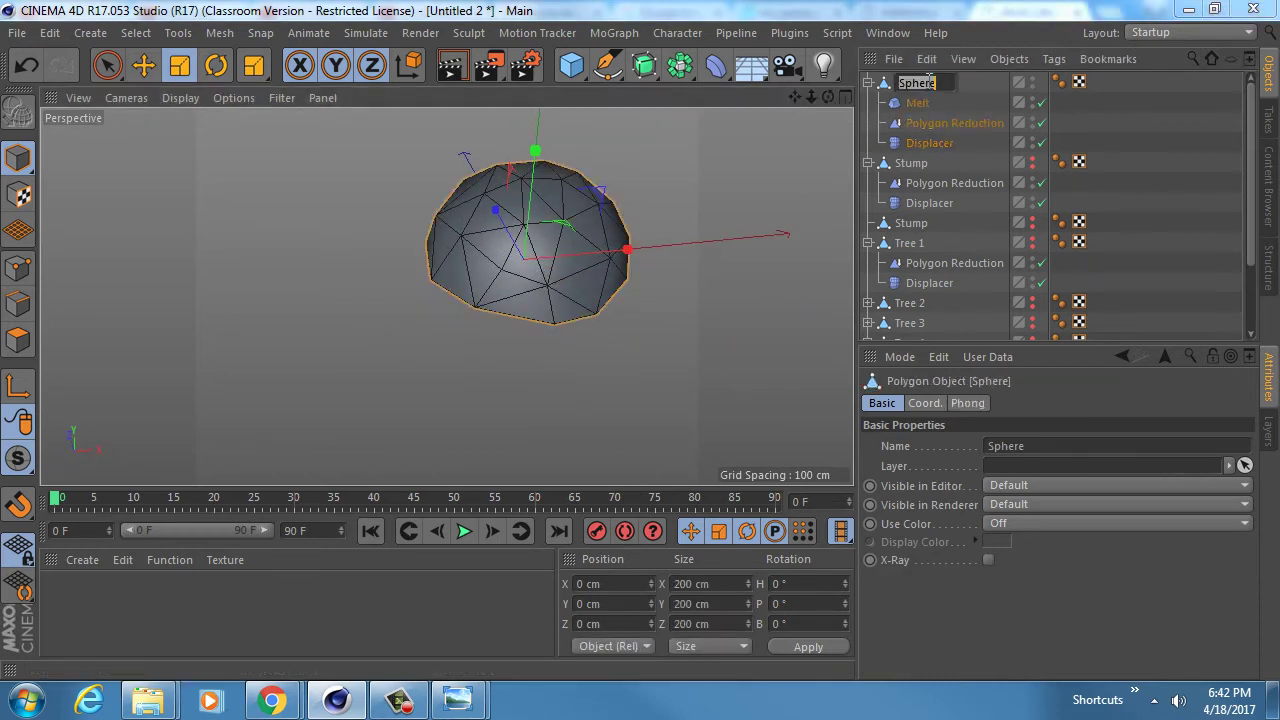
pyautogui.write('Boulder')
pyautogui.press('Return')
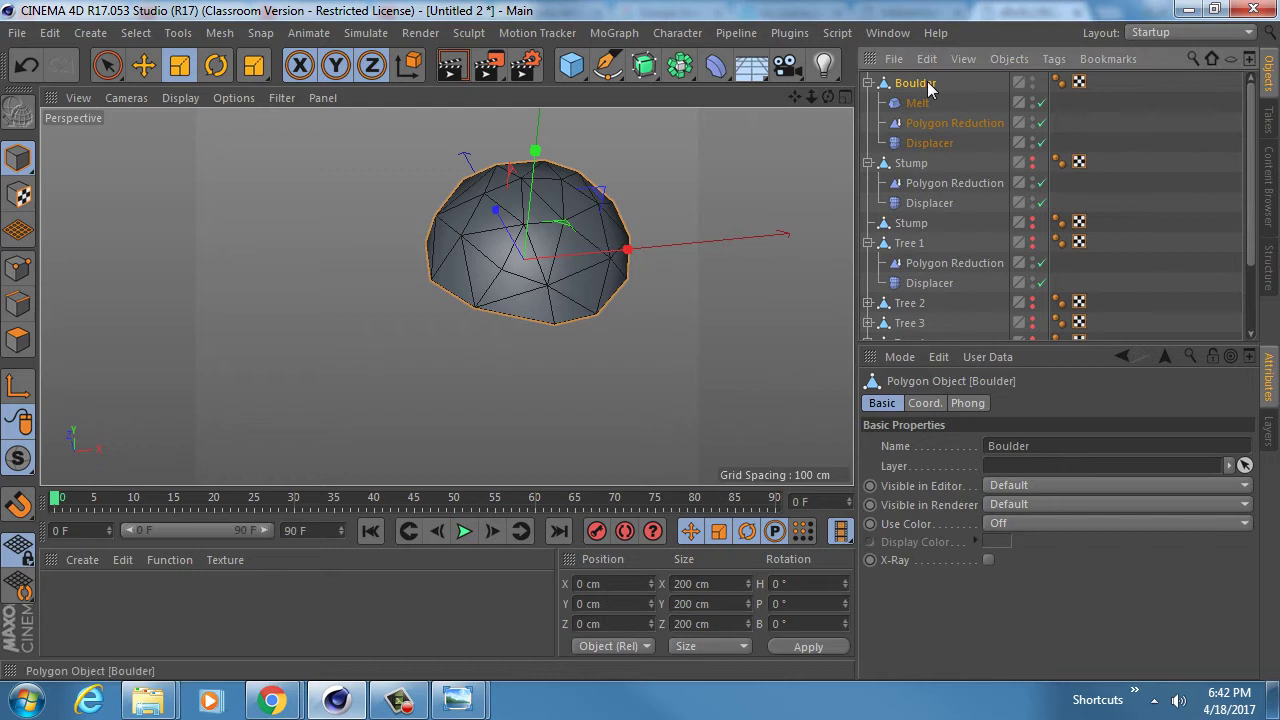
pyautogui.keyDown('alt'); pyautogui.moveTo(514, 243); pyautogui.dragTo(502, 372); pyautogui.keyUp('alt')
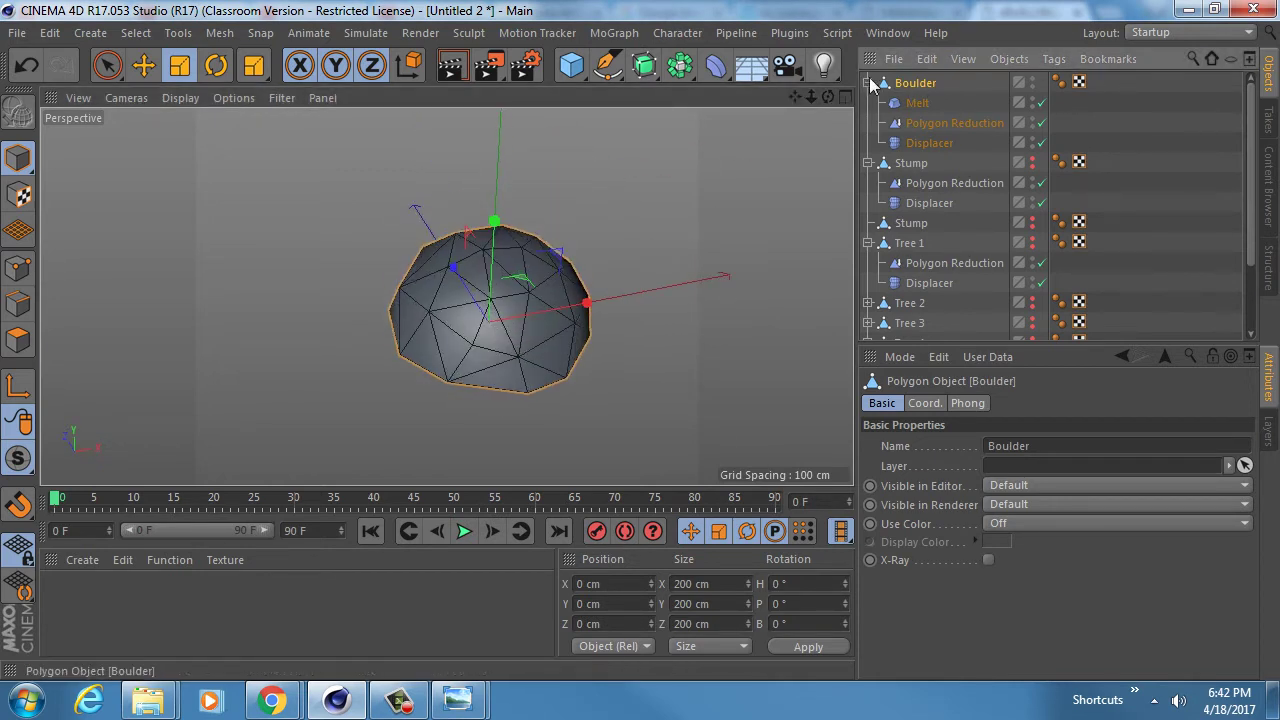
pyautogui.click(868, 83)
pyautogui.doubleClick(914, 81)
pyautogui.write('1')
pyautogui.press('Return')
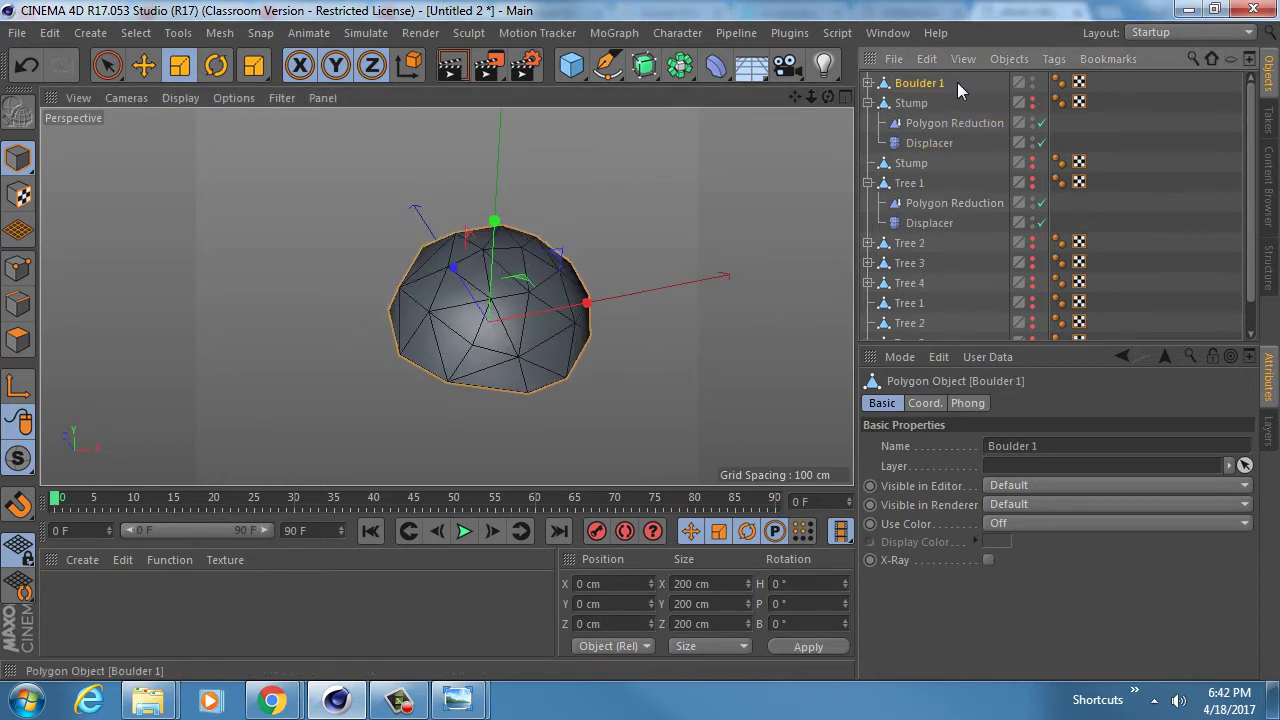
# - Duplicate Boulder 1 into a second boulder named Boulder 2
pyautogui.click(868, 103)
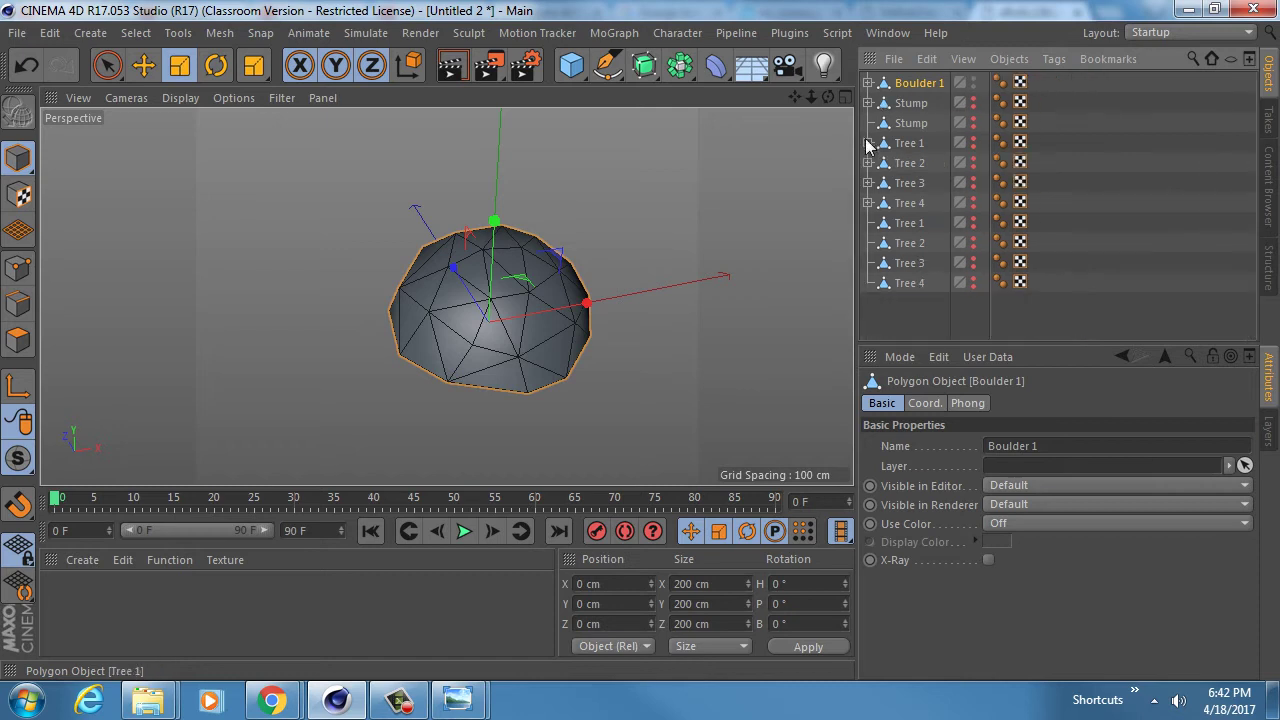
pyautogui.keyDown('ctrl'); pyautogui.moveTo(914, 84); pyautogui.dragTo(930, 100); pyautogui.keyUp('ctrl')
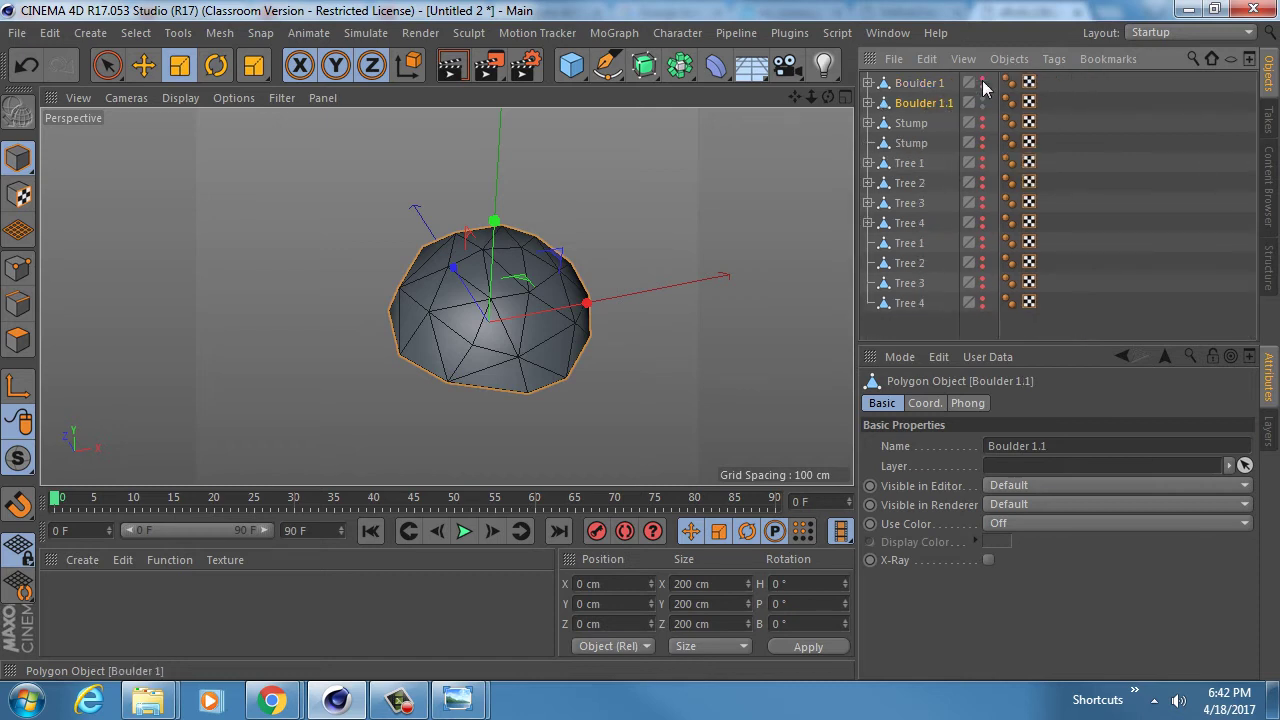
pyautogui.doubleClick(964, 103)
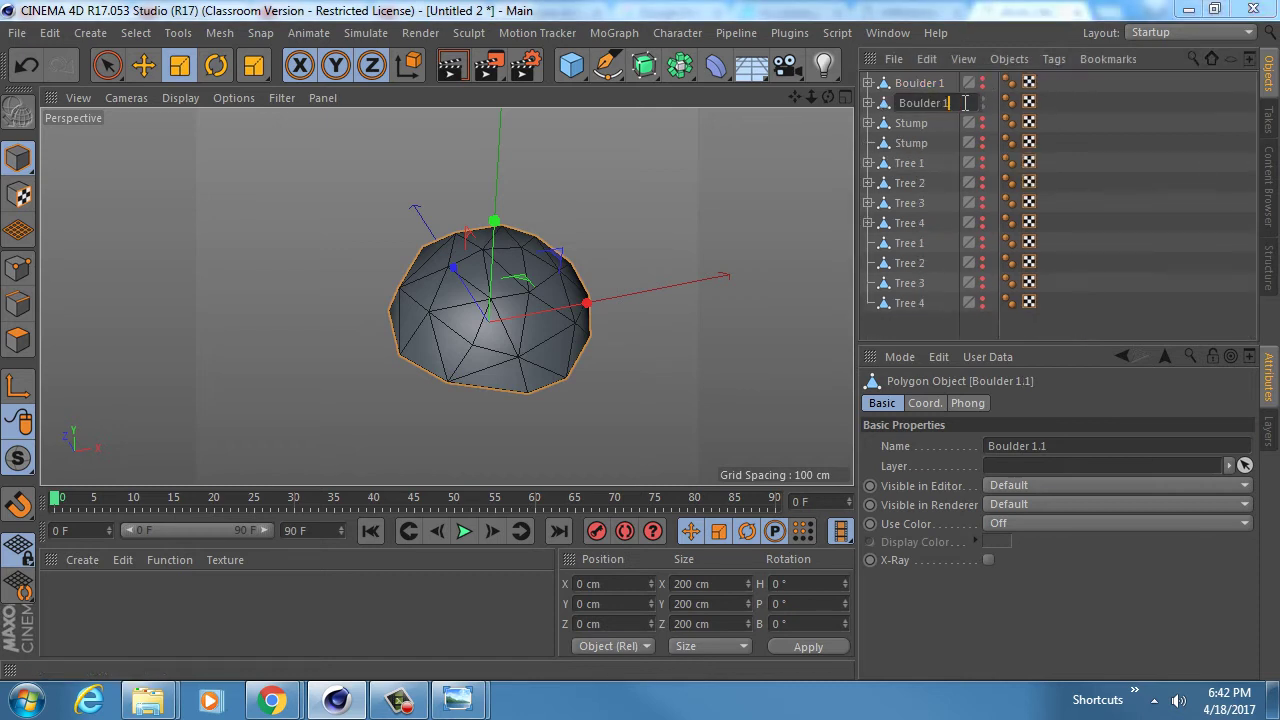
pyautogui.press('Return')
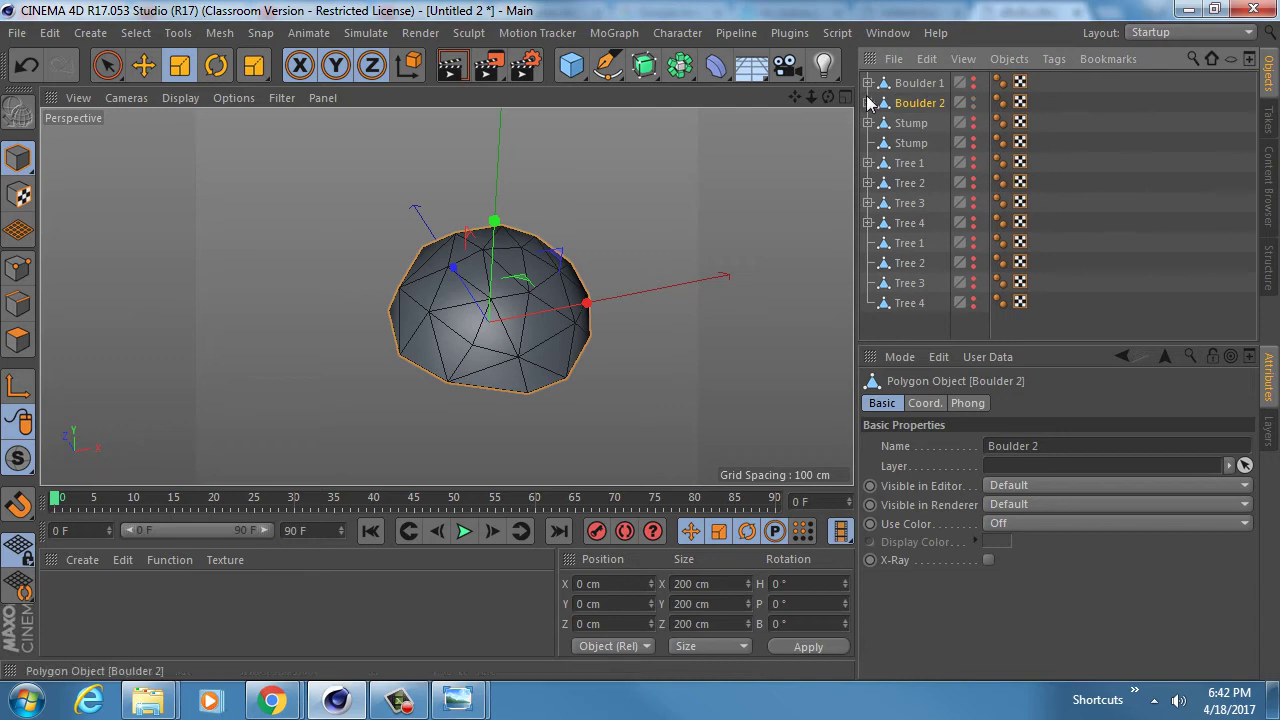
# - Change Boulder 2's displacer noise seed to 740
pyautogui.click(868, 103)
pyautogui.click(929, 163)
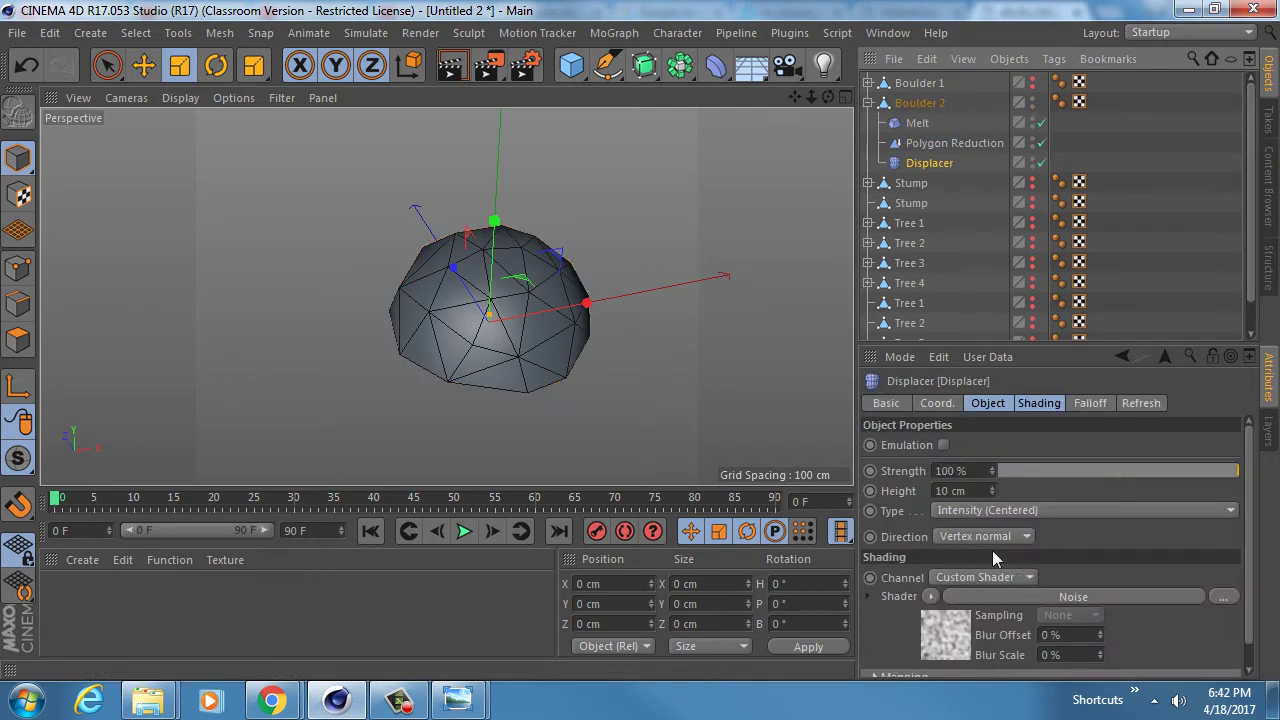
pyautogui.moveTo(1118, 345); pyautogui.dragTo(1118, 190)
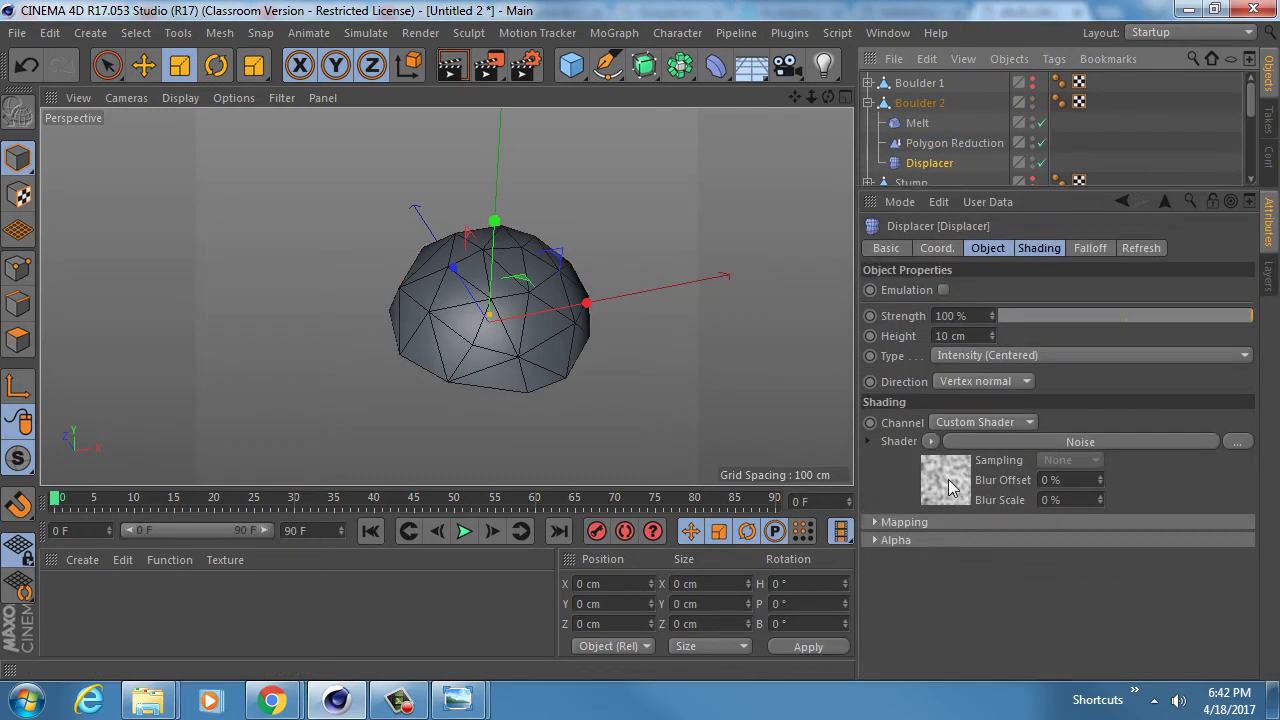
pyautogui.click(1030, 452)
pyautogui.moveTo(1052, 450); pyautogui.dragTo(1050, 452)
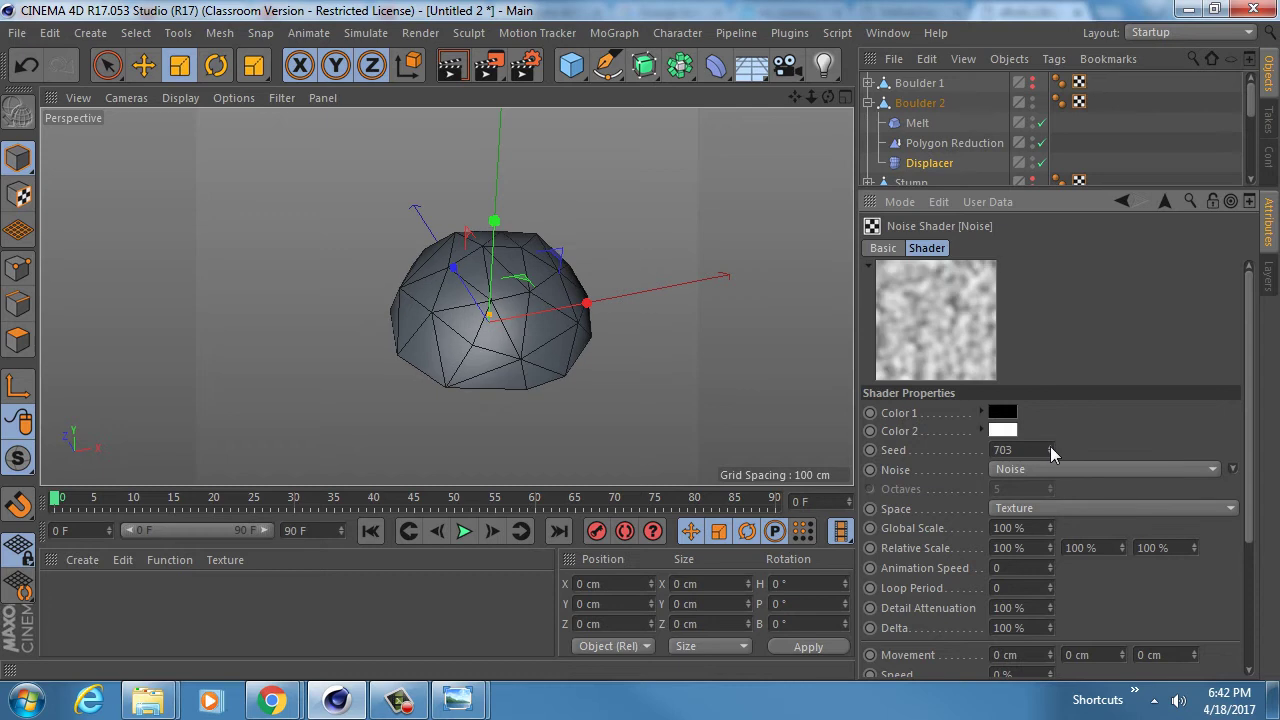
pyautogui.click(1050, 447)
# - Raise Boulder 2's polygon reduction strength for fewer polygons
pyautogui.click(954, 143)
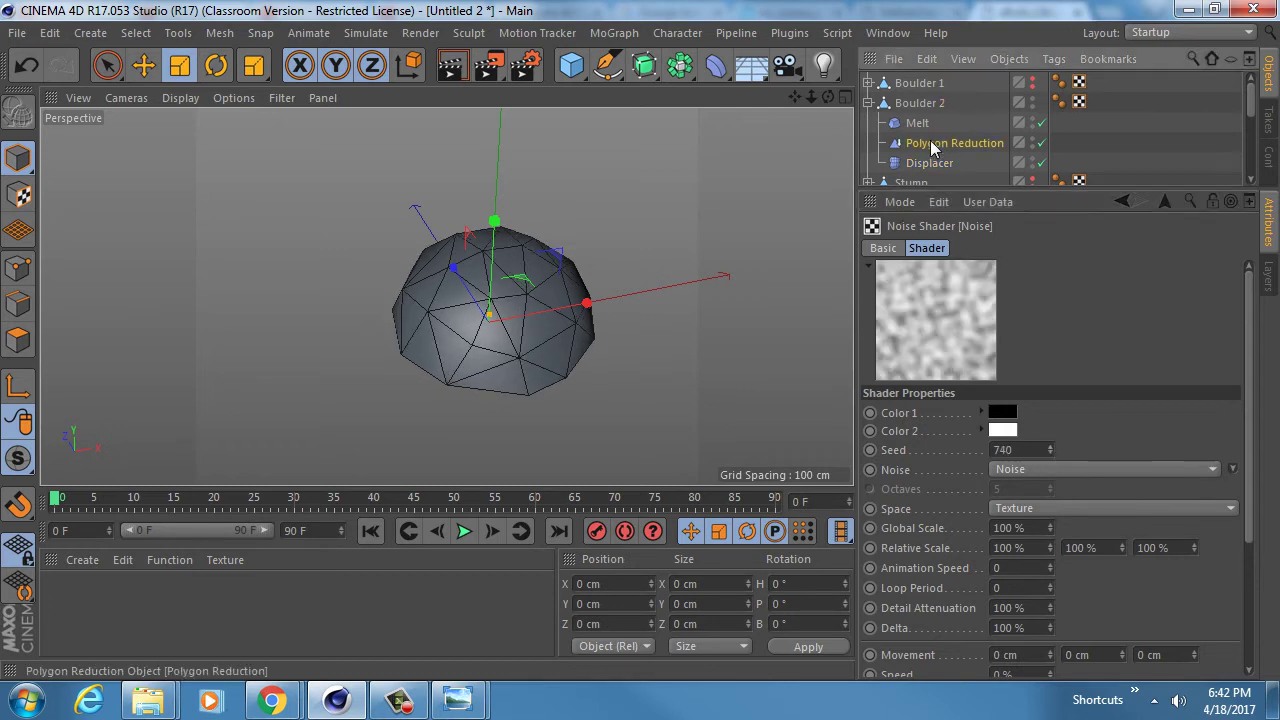
pyautogui.click(1095, 295)
pyautogui.click(1095, 295)
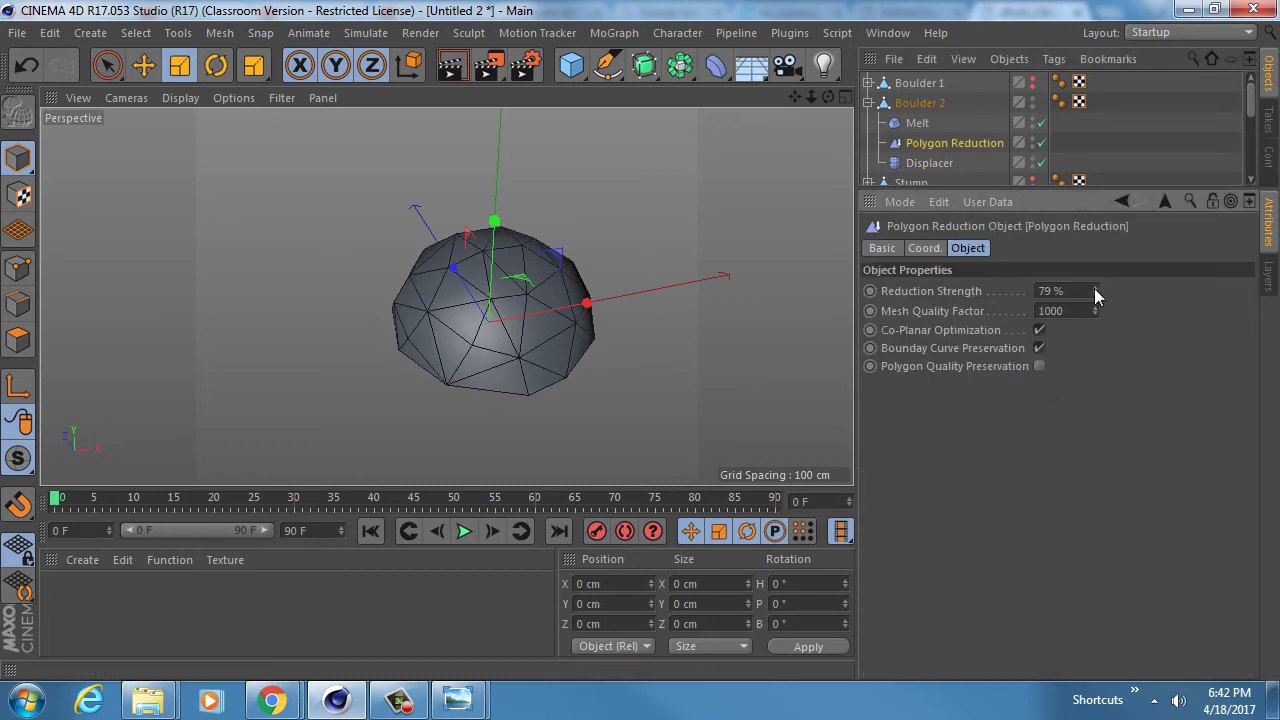
pyautogui.moveTo(1095, 289); pyautogui.dragTo(1095, 284)
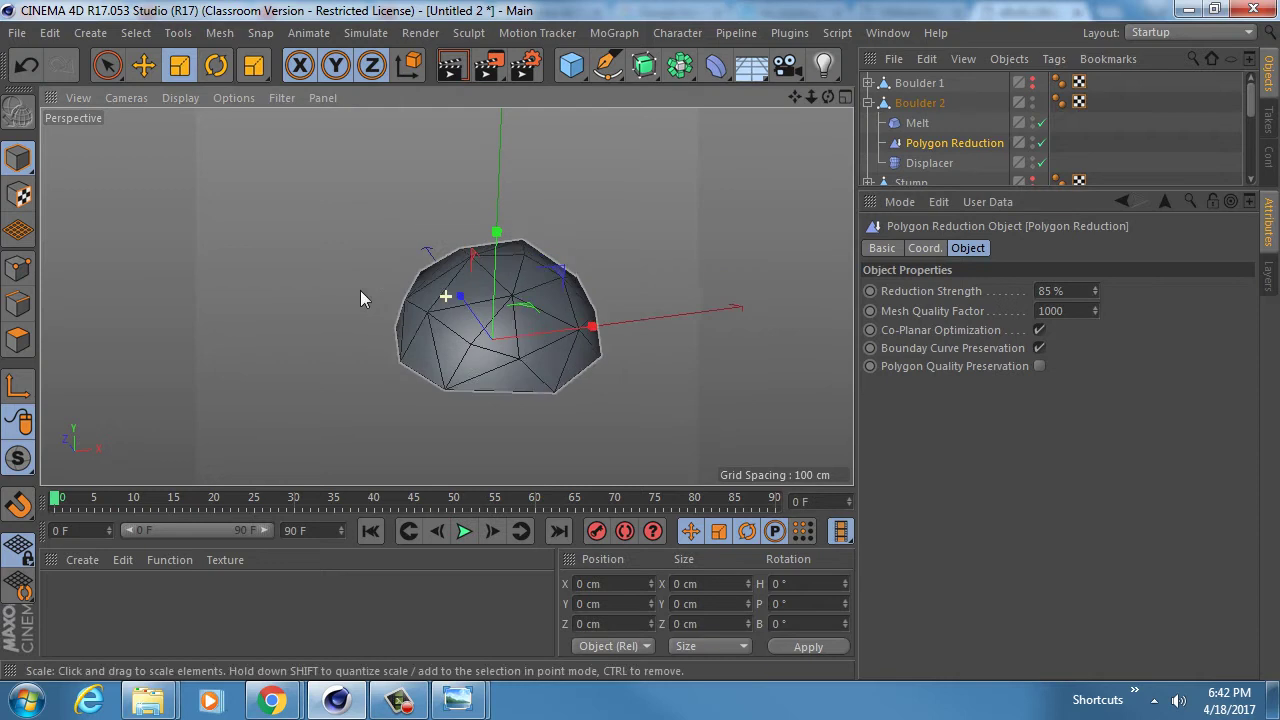
pyautogui.click(870, 103)
# - Duplicate Boulder 2 and name the copy 'Boulder 3'
pyautogui.click(910, 104)
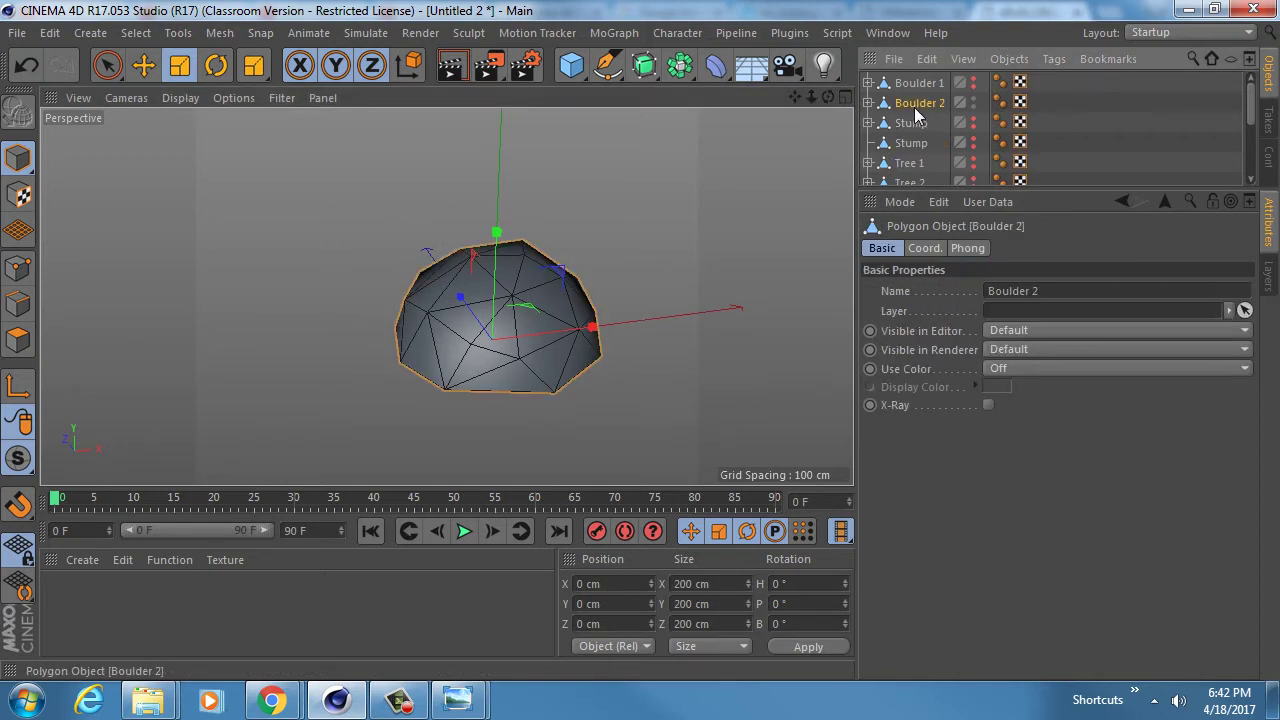
pyautogui.keyDown('ctrl'); pyautogui.moveTo(914, 107); pyautogui.dragTo(913, 111); pyautogui.keyUp('ctrl')
pyautogui.doubleClick(952, 119)
pyautogui.click(955, 120)
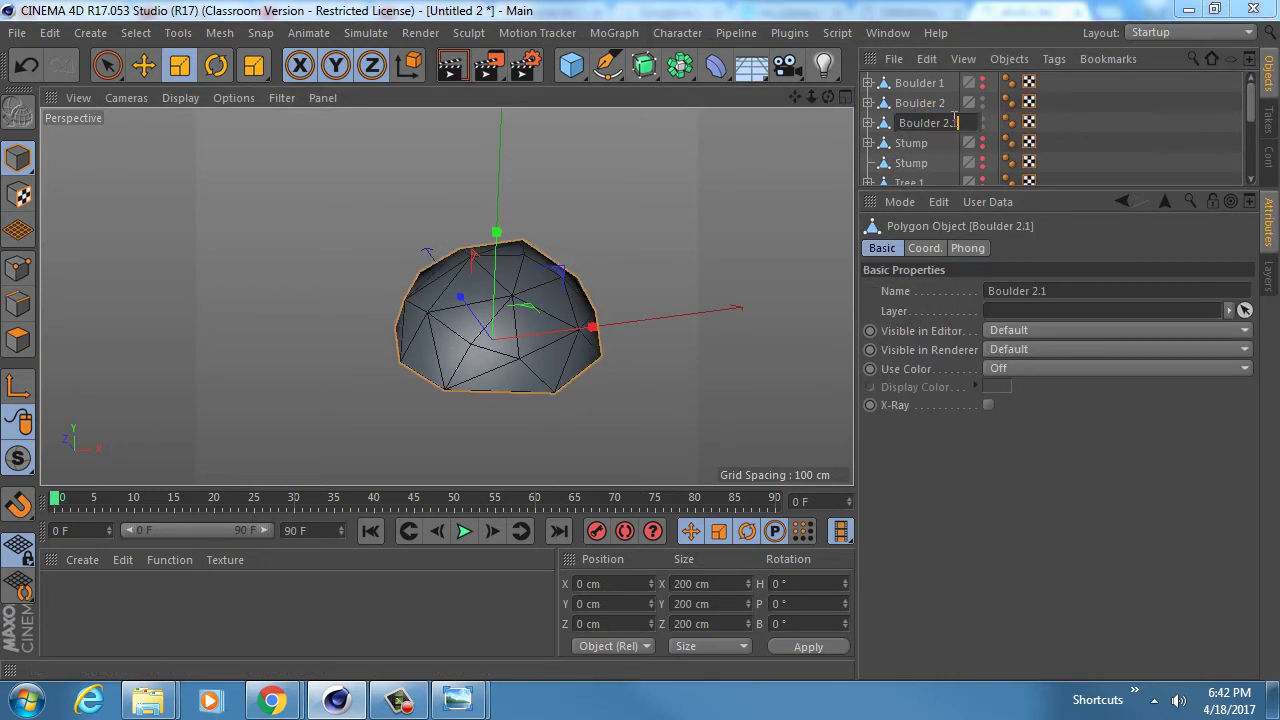
pyautogui.write('3')
pyautogui.press('Return')
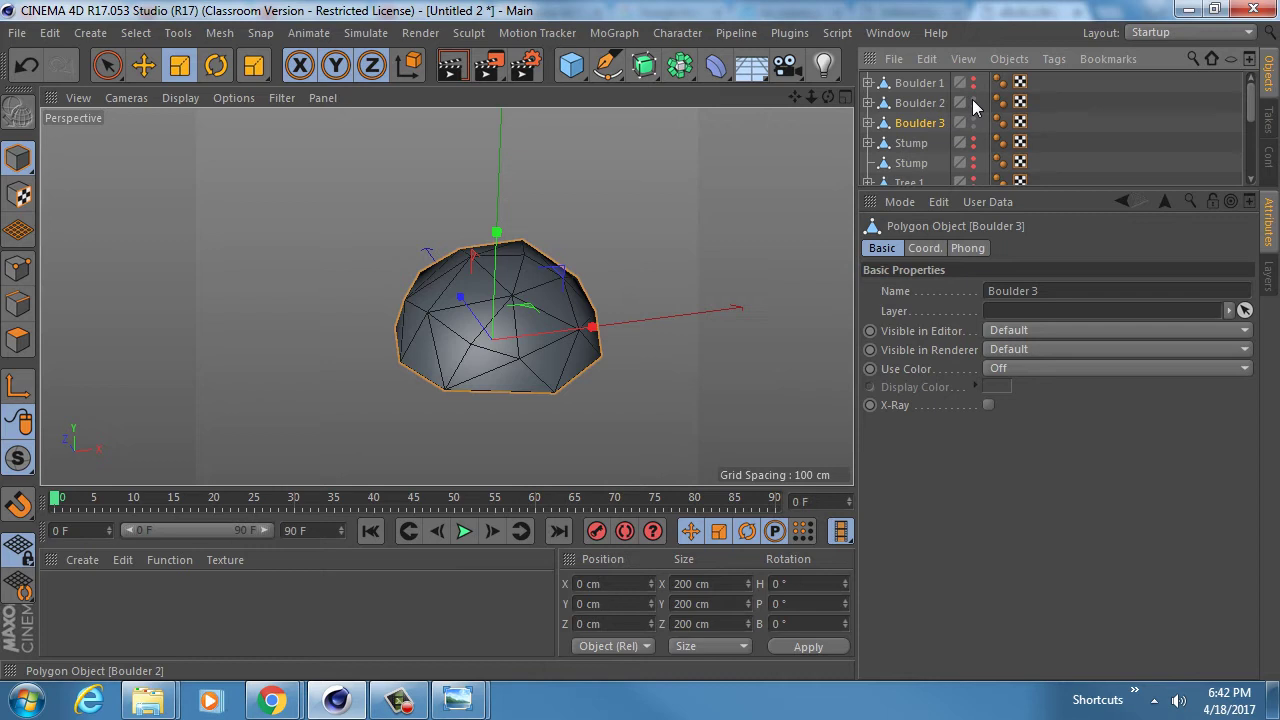
# - Raise Boulder 3's polygon reduction strength to 89%
pyautogui.click(869, 123)
pyautogui.click(920, 143)
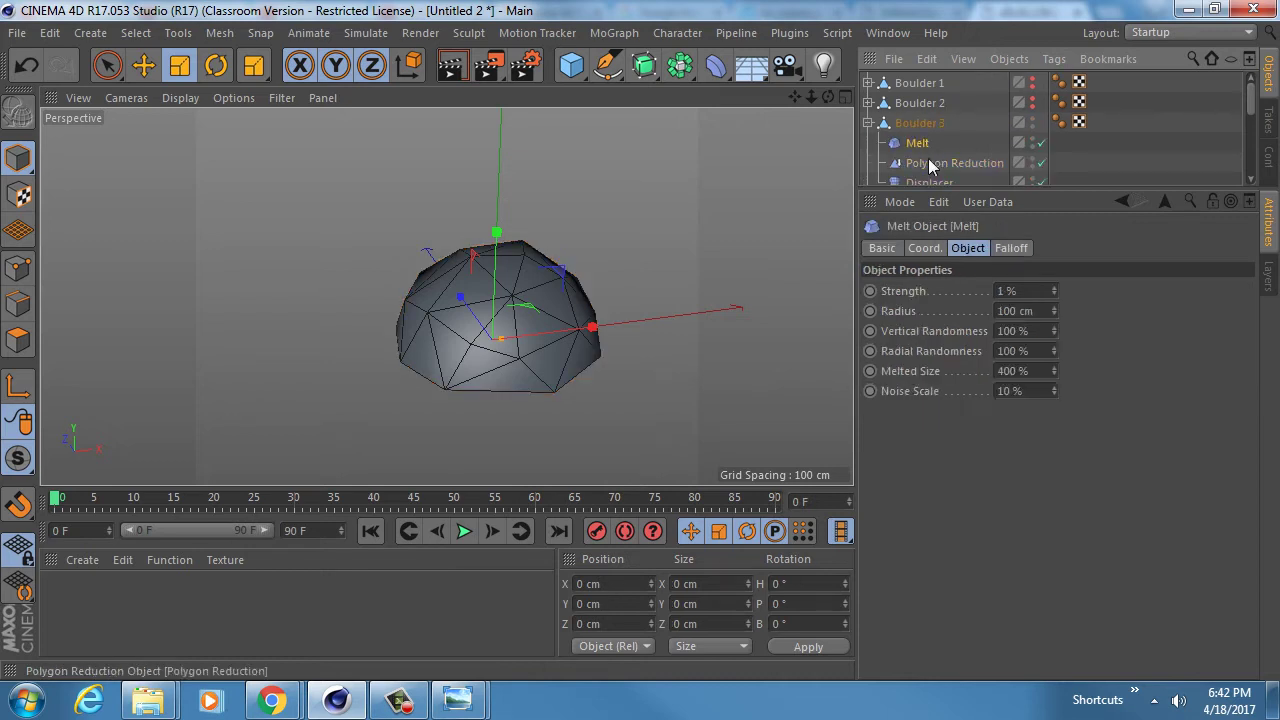
pyautogui.click(929, 163)
pyautogui.moveTo(1105, 191); pyautogui.dragTo(1105, 261)
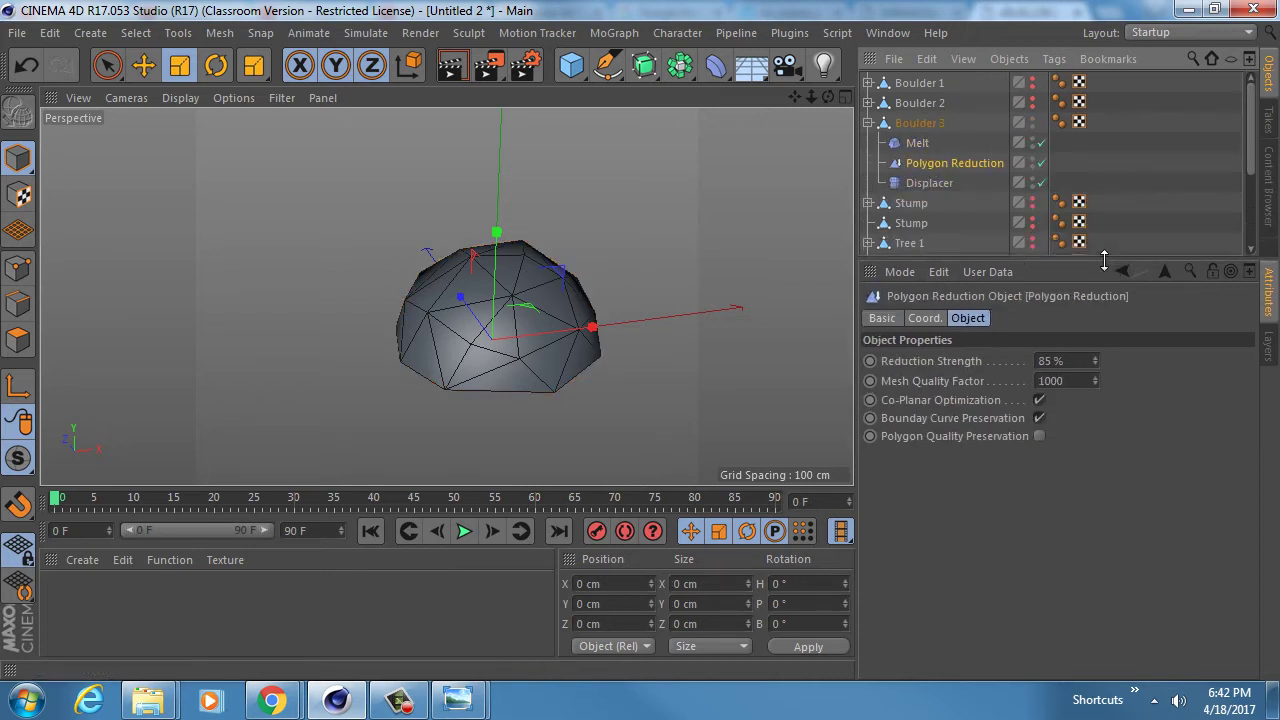
pyautogui.moveTo(1093, 358); pyautogui.dragTo(1093, 356)
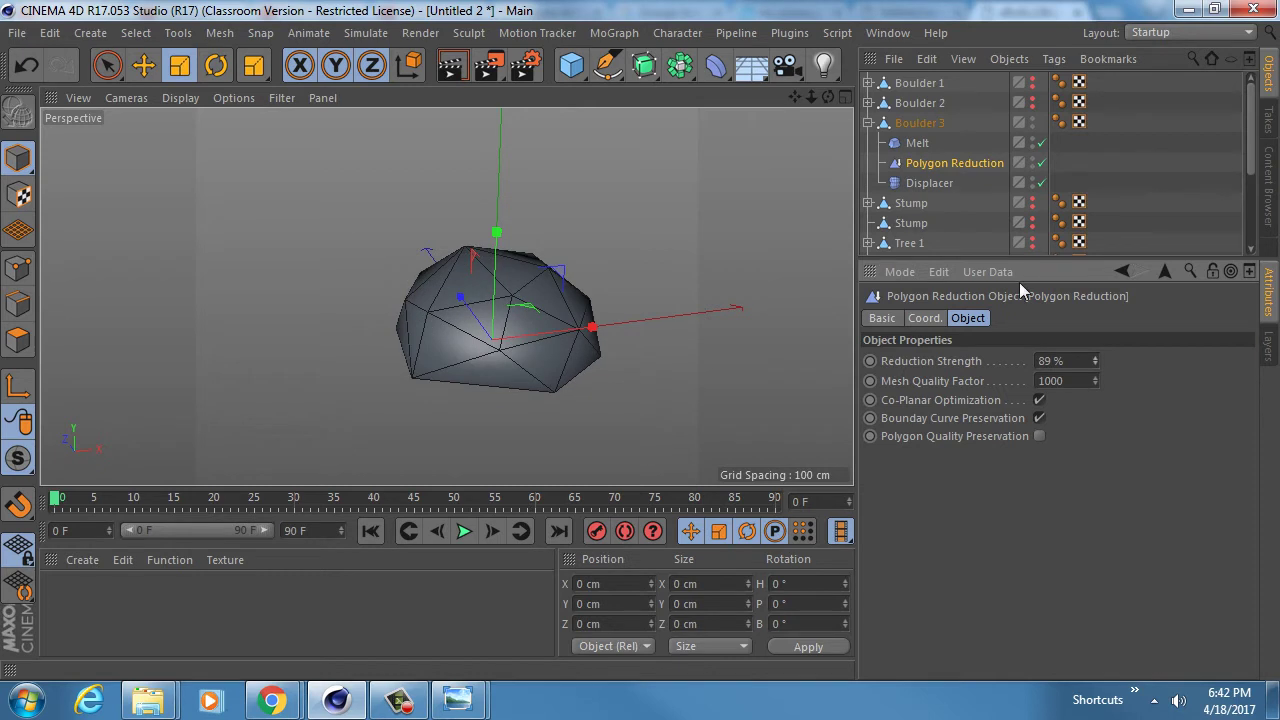
# - Set Boulder 3's displacement height to about 20 cm and noise seed to 872
pyautogui.click(929, 184)
pyautogui.moveTo(991, 406); pyautogui.dragTo(991, 396)
pyautogui.click(961, 549)
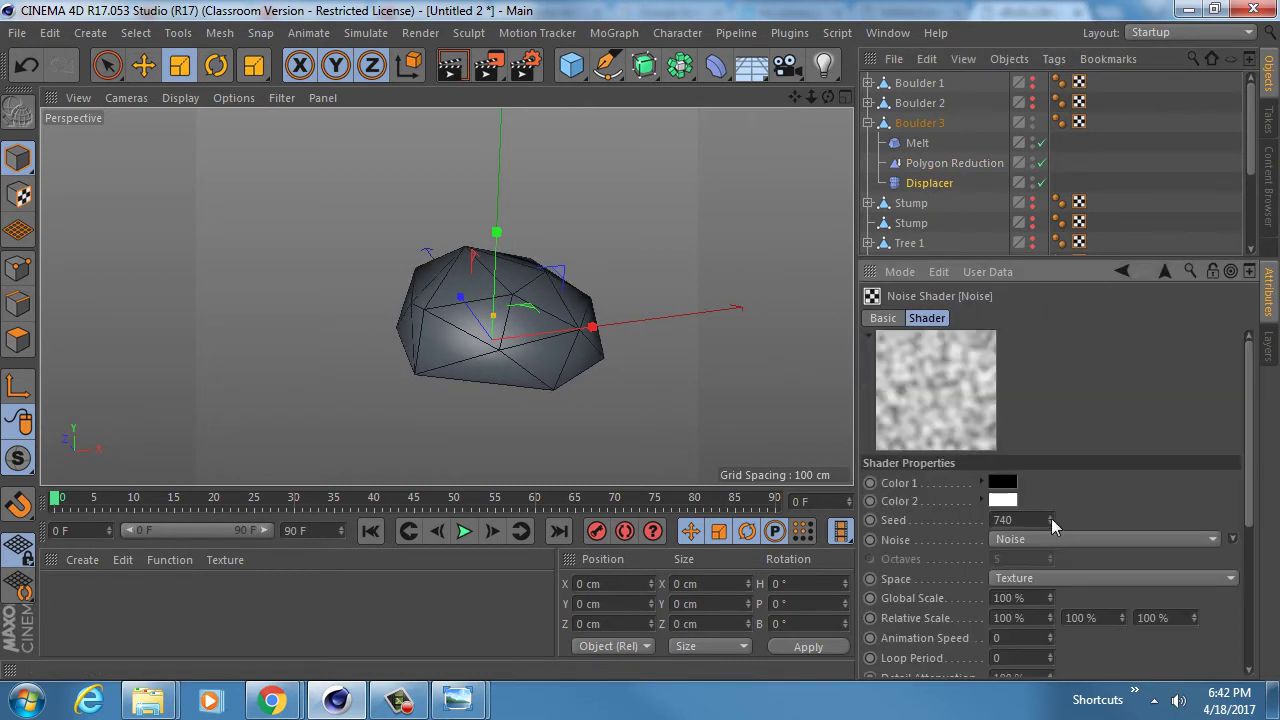
pyautogui.moveTo(1051, 518)
pyautogui.mouseDown()
pyautogui.moveTo(1051, 505)
pyautogui.moveTo(1051, 517)
pyautogui.mouseUp()
pyautogui.keyDown('alt'); pyautogui.moveTo(428, 309); pyautogui.dragTo(476, 298); pyautogui.keyUp('alt')
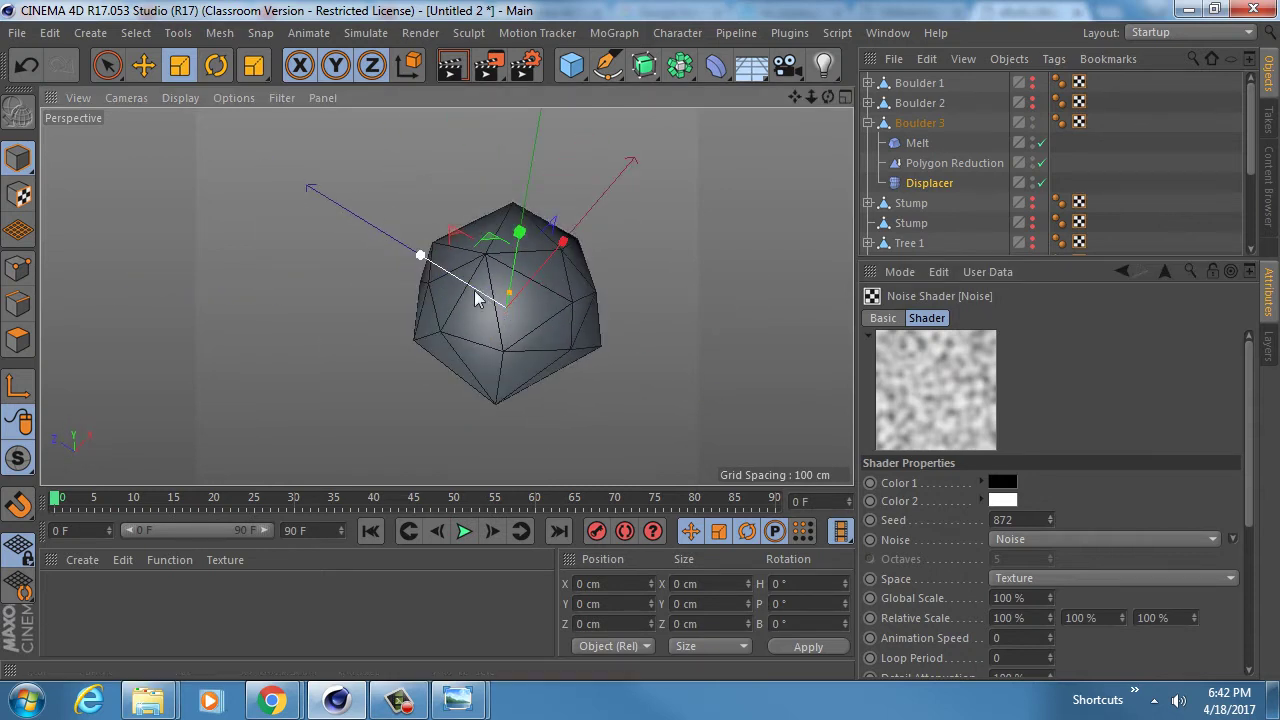
# - Squash Boulder 3 and stretch it along its Z axis
pyautogui.moveTo(421, 256); pyautogui.dragTo(480, 305)
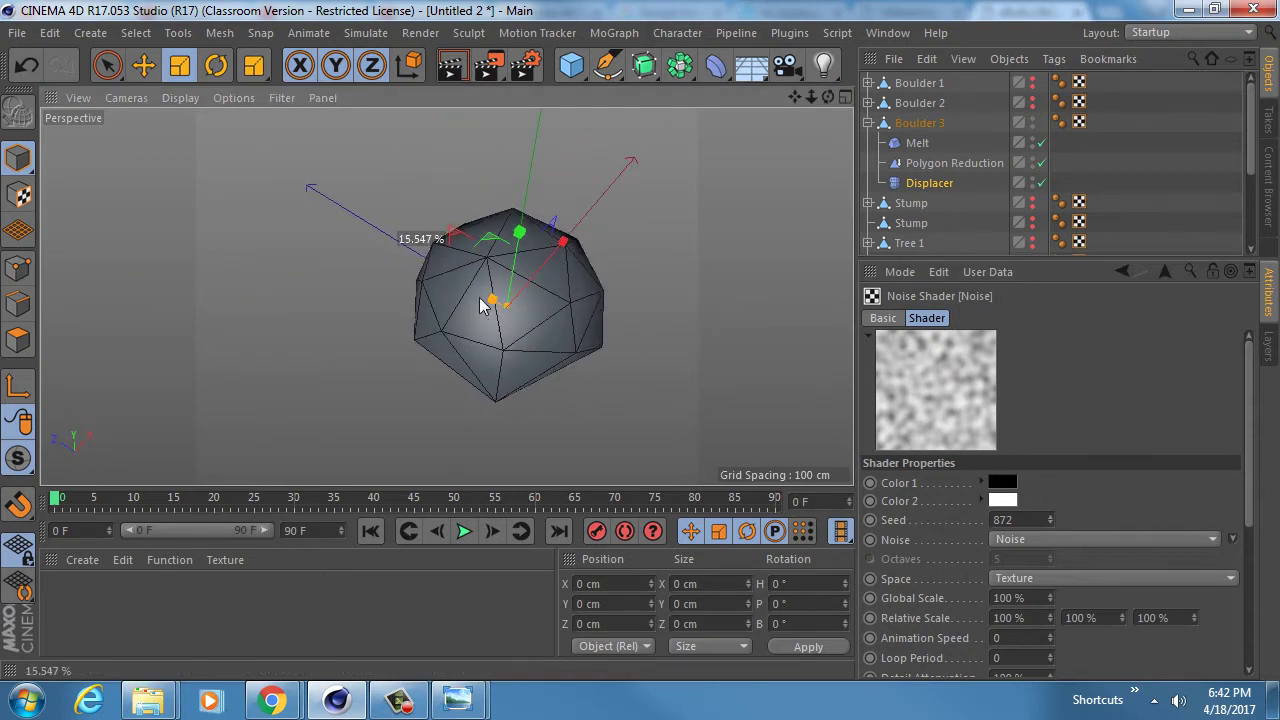
pyautogui.click(915, 123)
pyautogui.moveTo(423, 251)
pyautogui.mouseDown()
pyautogui.moveTo(400, 246)
pyautogui.moveTo(432, 256)
pyautogui.moveTo(418, 246)
pyautogui.mouseUp()
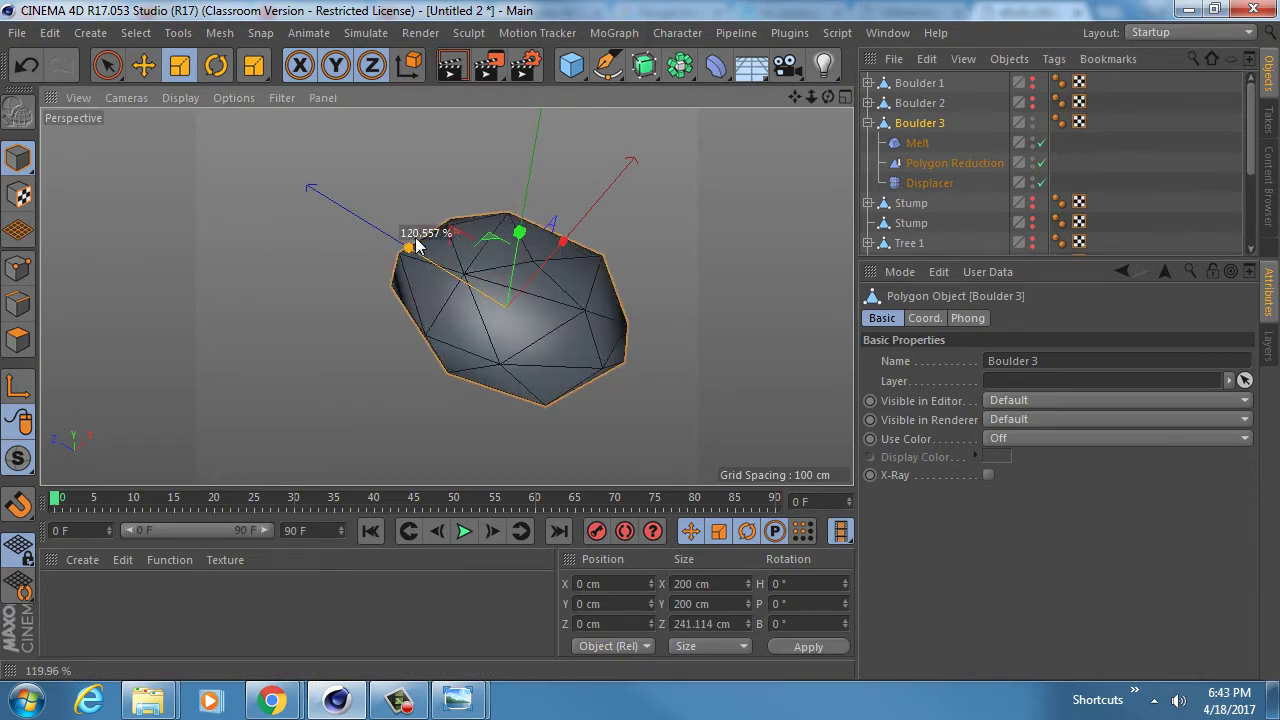
pyautogui.keyDown('alt'); pyautogui.moveTo(538, 311); pyautogui.dragTo(556, 112); pyautogui.keyUp('alt')
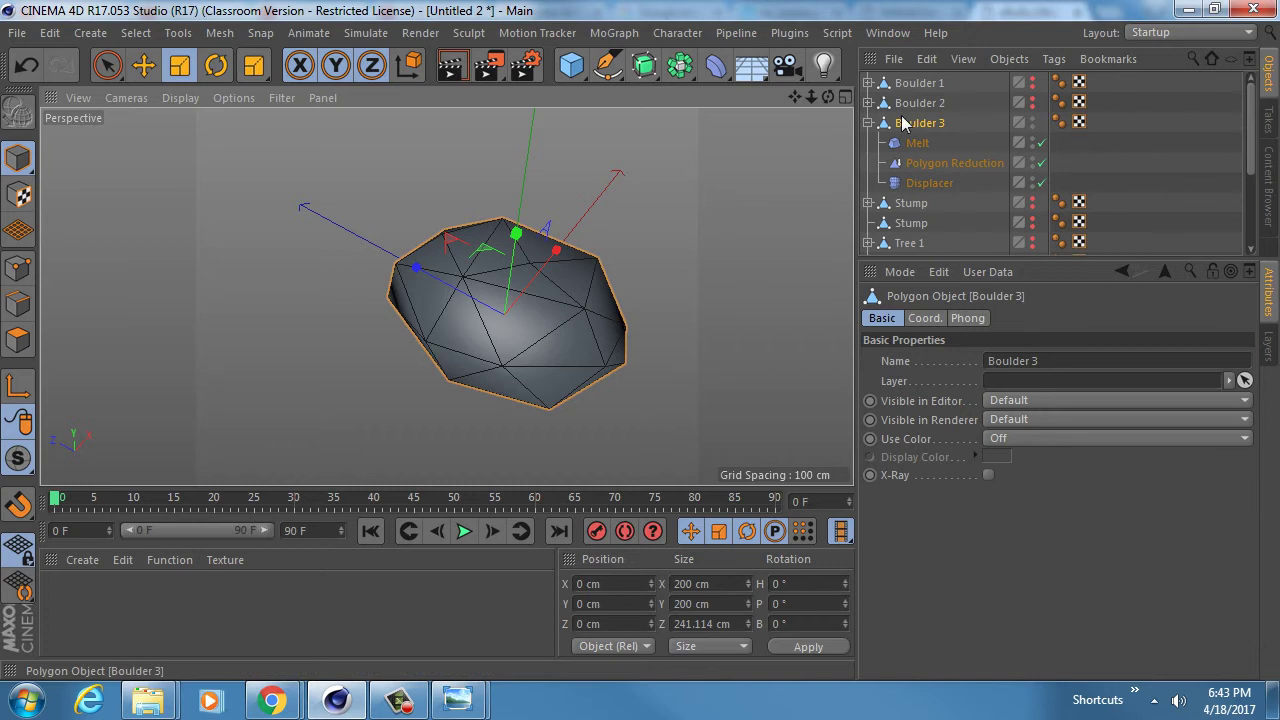
# - Copy Boulder 3 as 'Boulder 4' and stretch it to about 235 cm along X
pyautogui.click(868, 122)
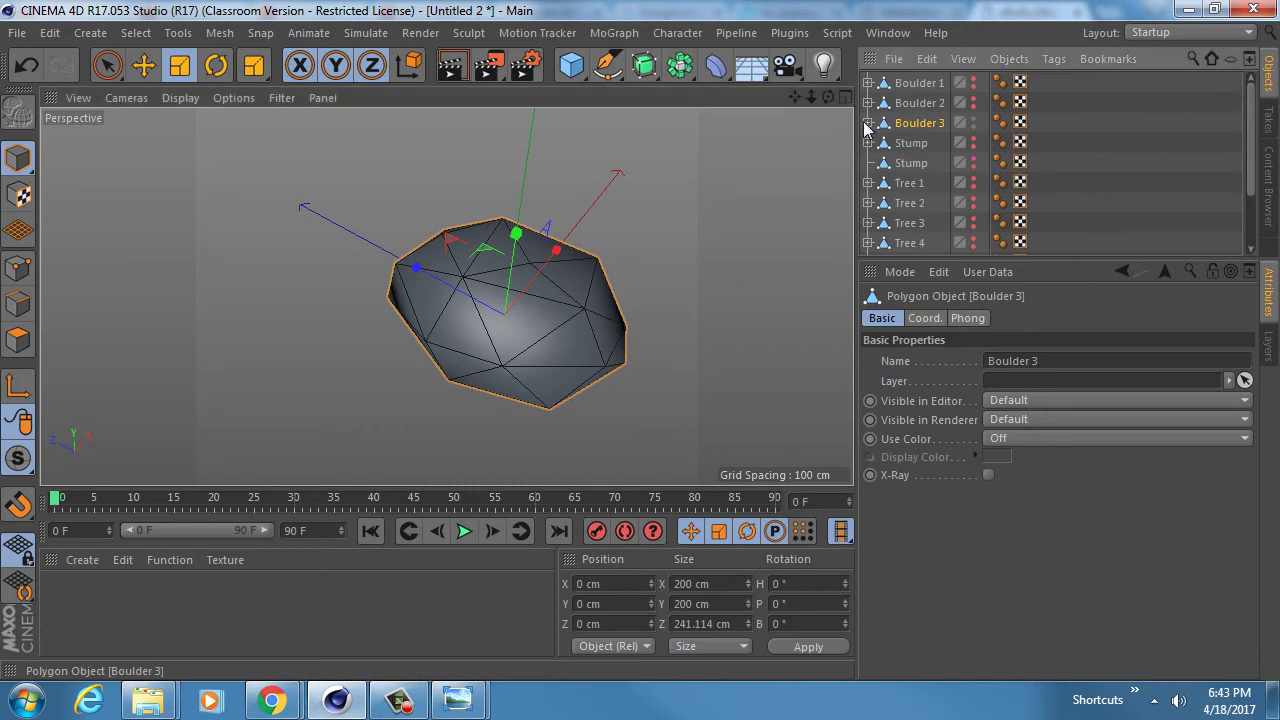
pyautogui.keyDown('ctrl'); pyautogui.moveTo(918, 127); pyautogui.dragTo(922, 140); pyautogui.keyUp('ctrl')
pyautogui.doubleClick(940, 142)
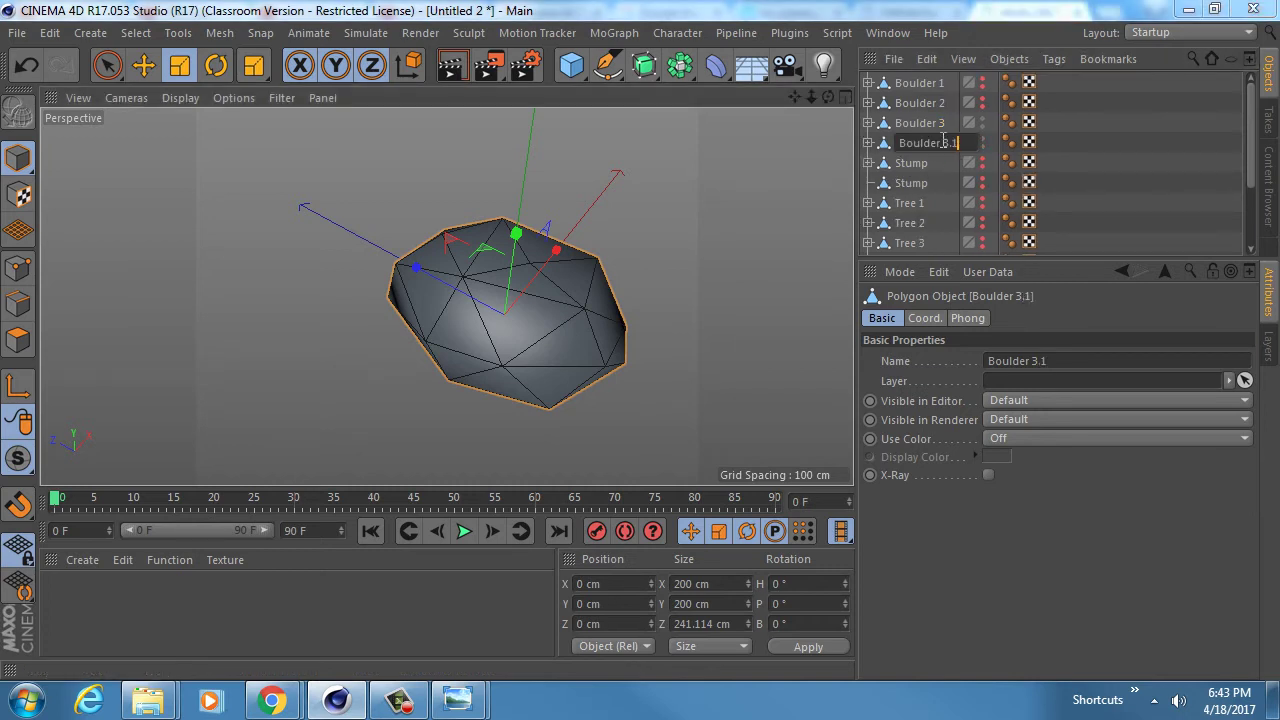
pyautogui.write('Boulder 4')
pyautogui.press('Return')
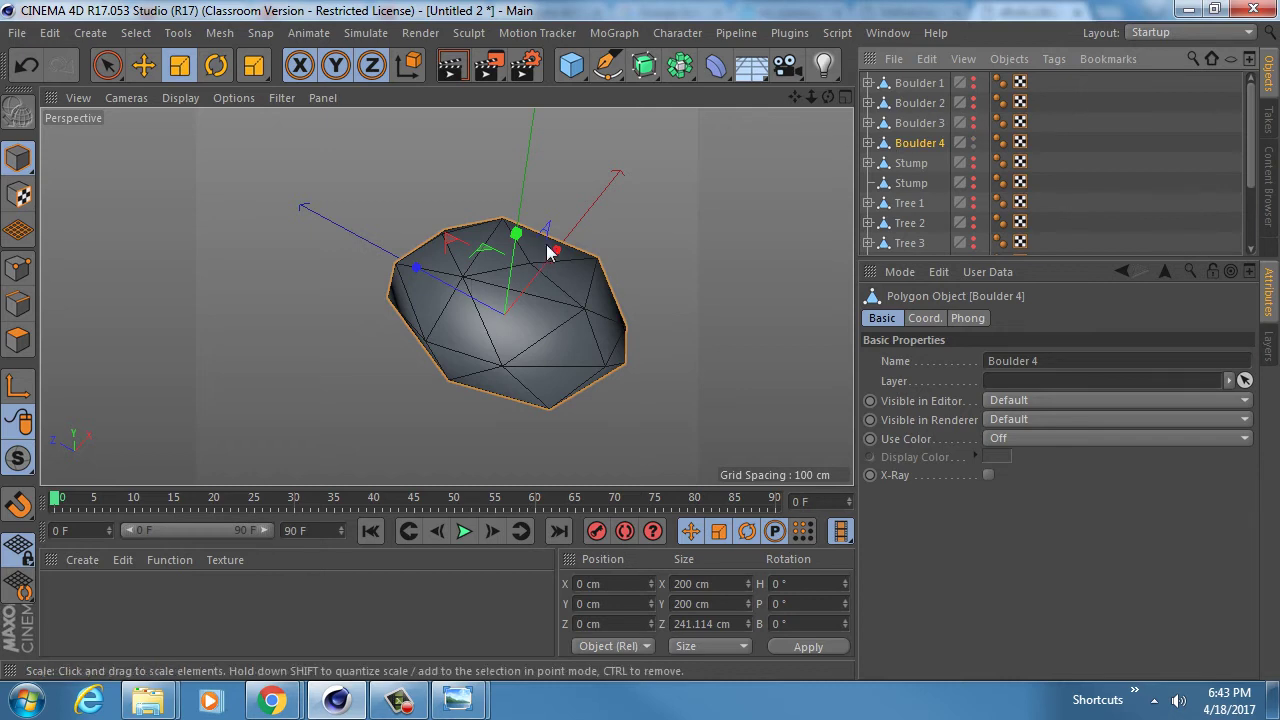
pyautogui.moveTo(553, 250); pyautogui.dragTo(563, 241)
pyautogui.keyDown('alt'); pyautogui.moveTo(549, 313); pyautogui.dragTo(617, 275); pyautogui.keyUp('alt')
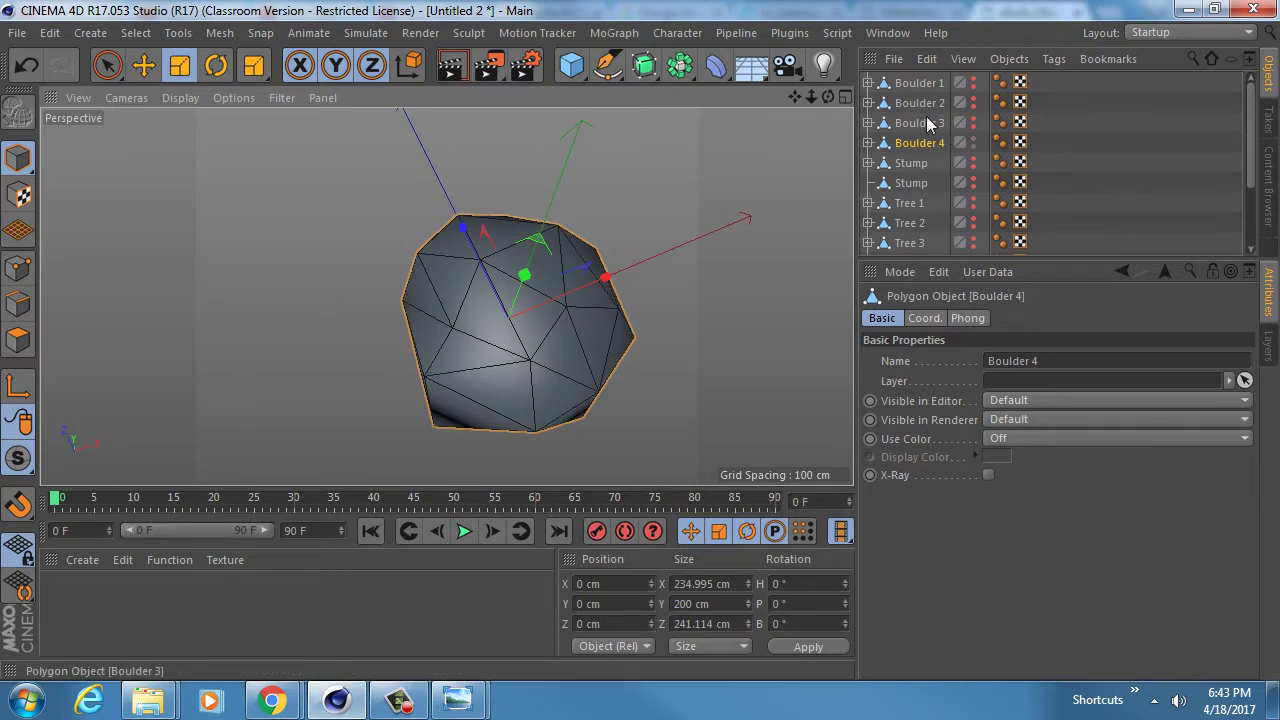
# - Bake Boulders 1–4 into plain polygon copies with Current State to Object
pyautogui.keyDown('shift'); pyautogui.click(915, 83); pyautogui.keyUp('shift')
pyautogui.rightClick(911, 83)
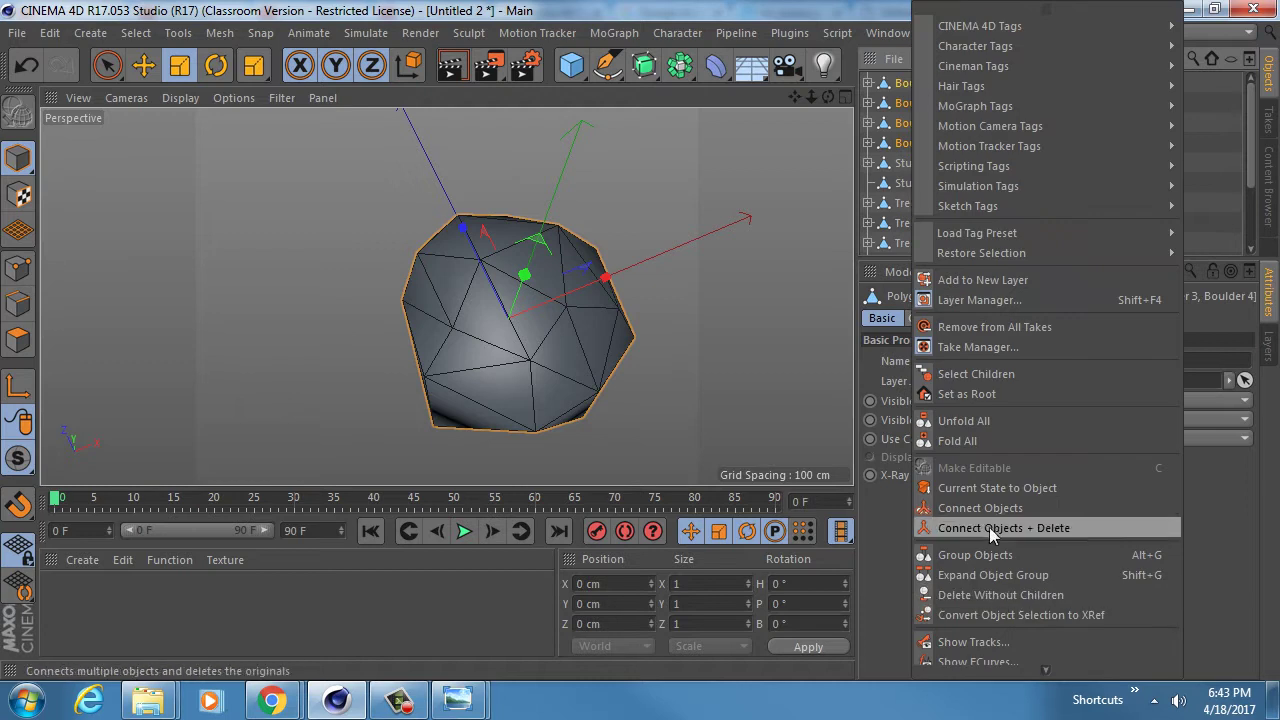
pyautogui.click(990, 488)
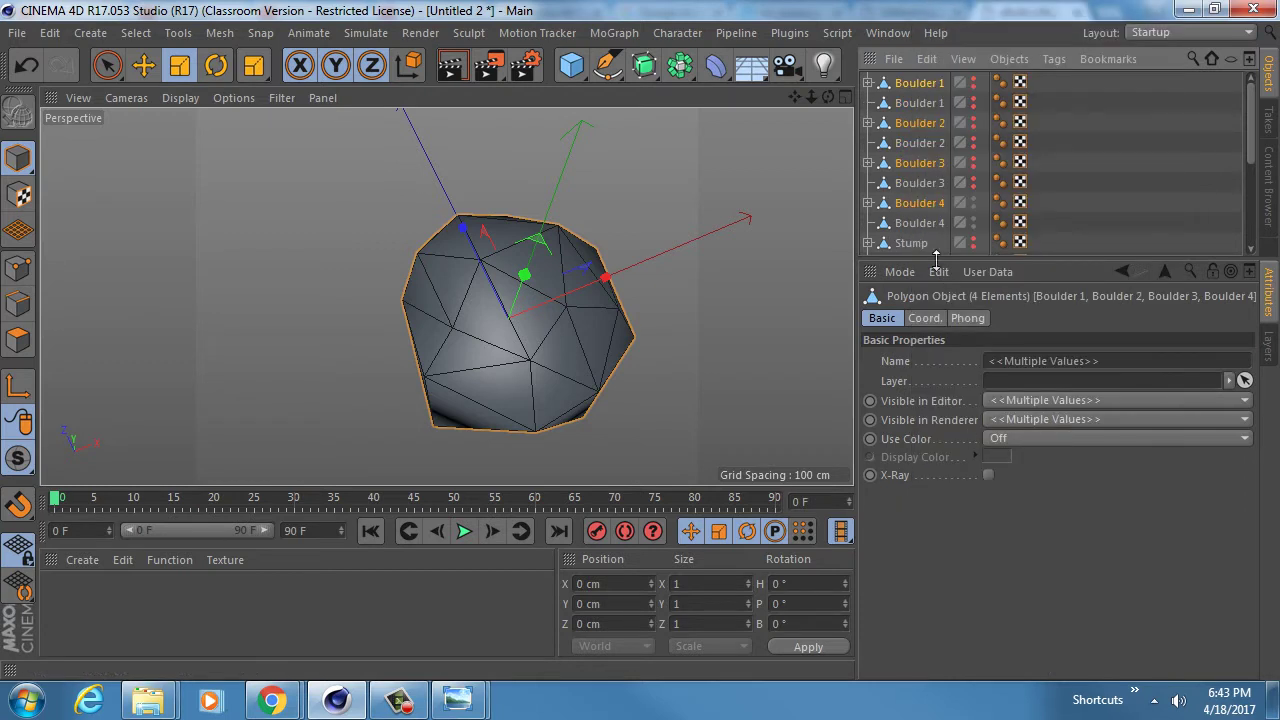
# - Set the four baked copies' editor and render visibility to Default
pyautogui.click(916, 104)
pyautogui.keyDown('ctrl'); pyautogui.click(916, 142); pyautogui.keyUp('ctrl')
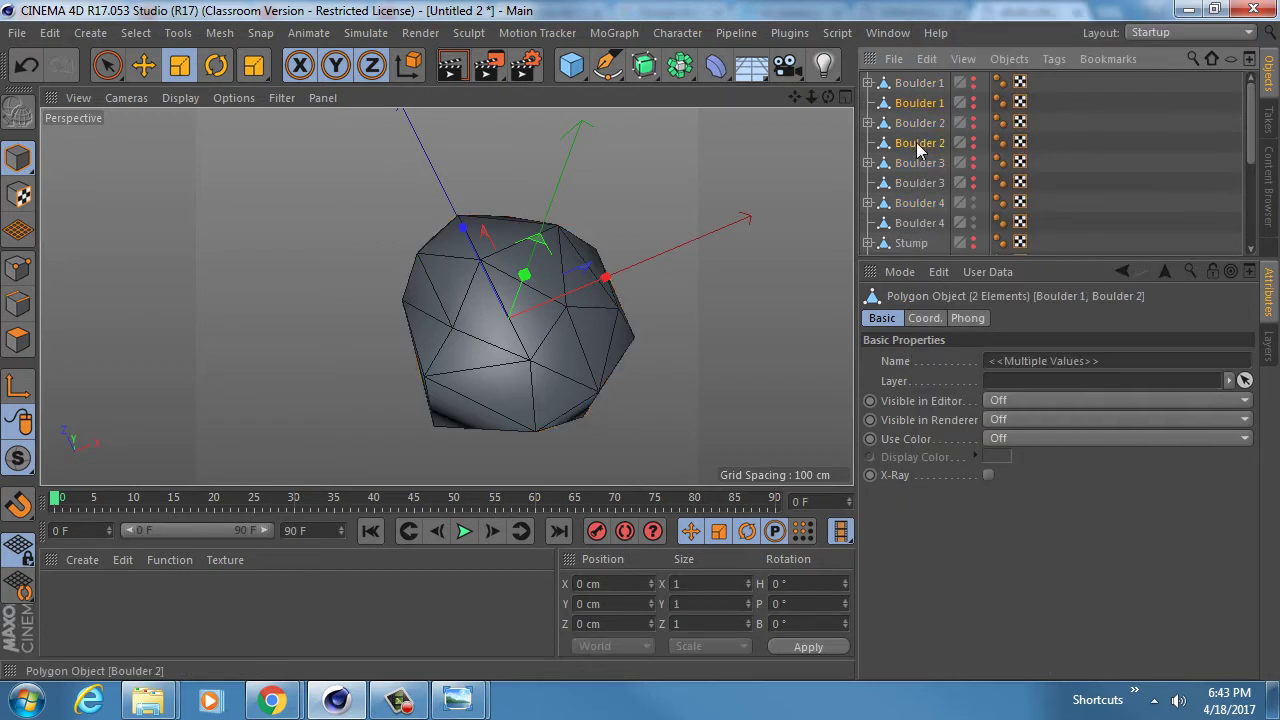
pyautogui.keyDown('ctrl'); pyautogui.click(918, 182); pyautogui.keyUp('ctrl')
pyautogui.keyDown('ctrl'); pyautogui.click(912, 222); pyautogui.keyUp('ctrl')
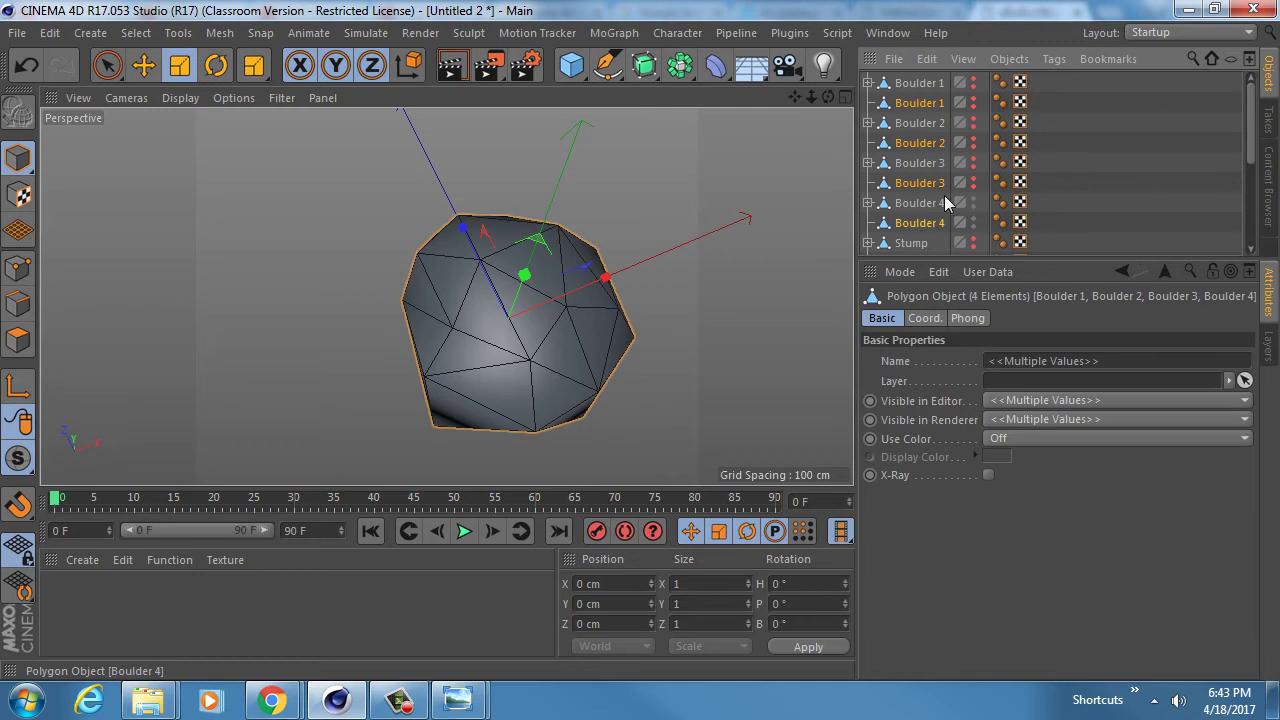
pyautogui.click(1018, 400)
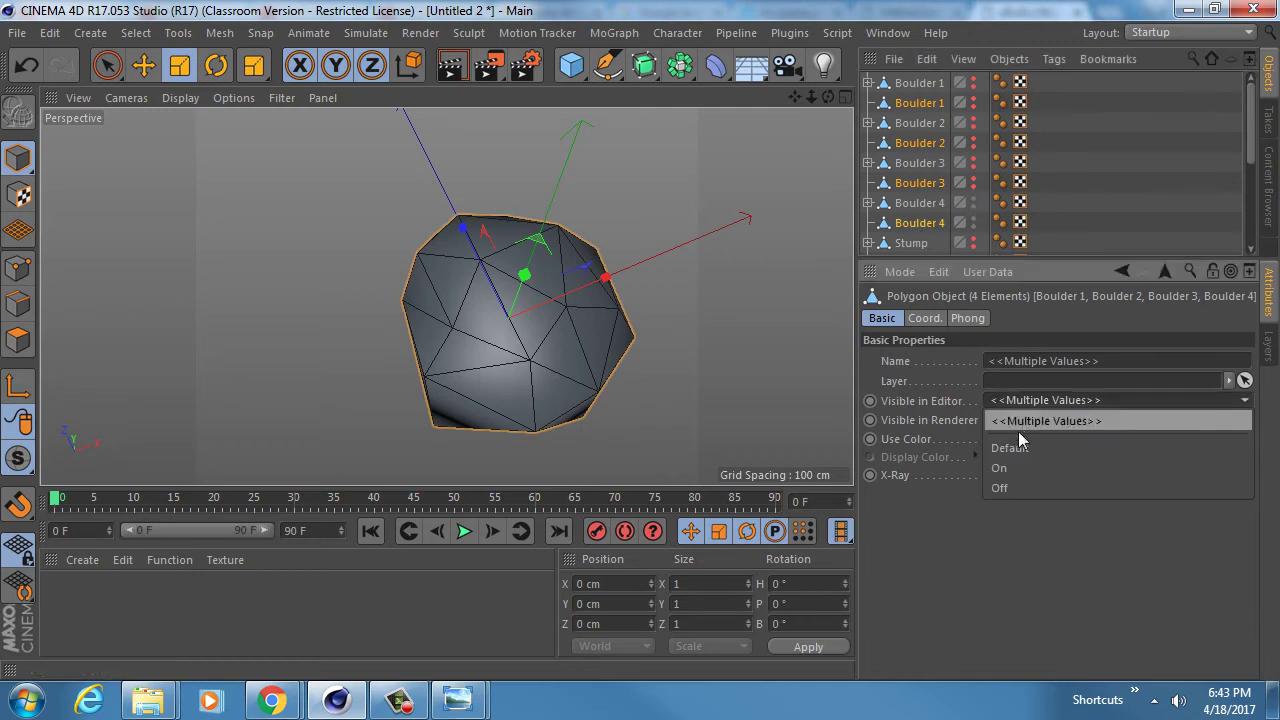
pyautogui.click(1018, 440)
pyautogui.click(1020, 418)
pyautogui.click(1012, 460)
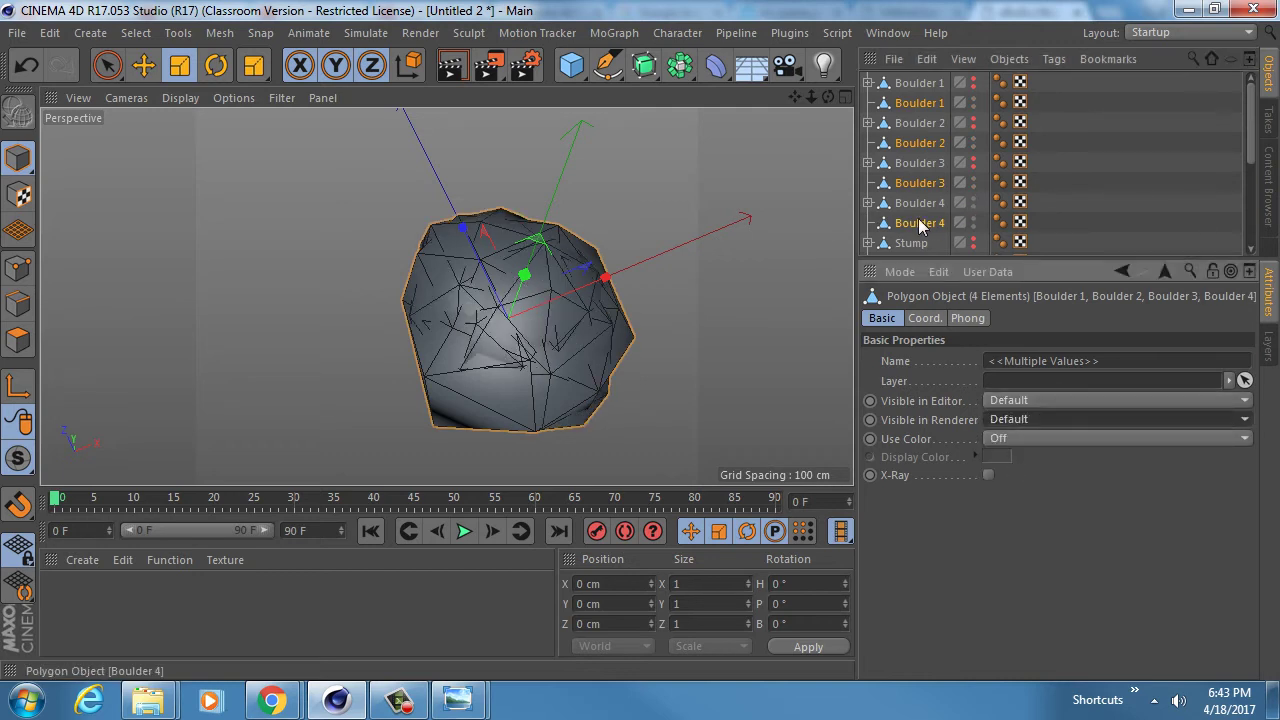
# - Paste the four boulders into the Chitkin_Assignment_5_v1.c4d mountain project
pyautogui.press('v')
pyautogui.moveTo(510, 282)
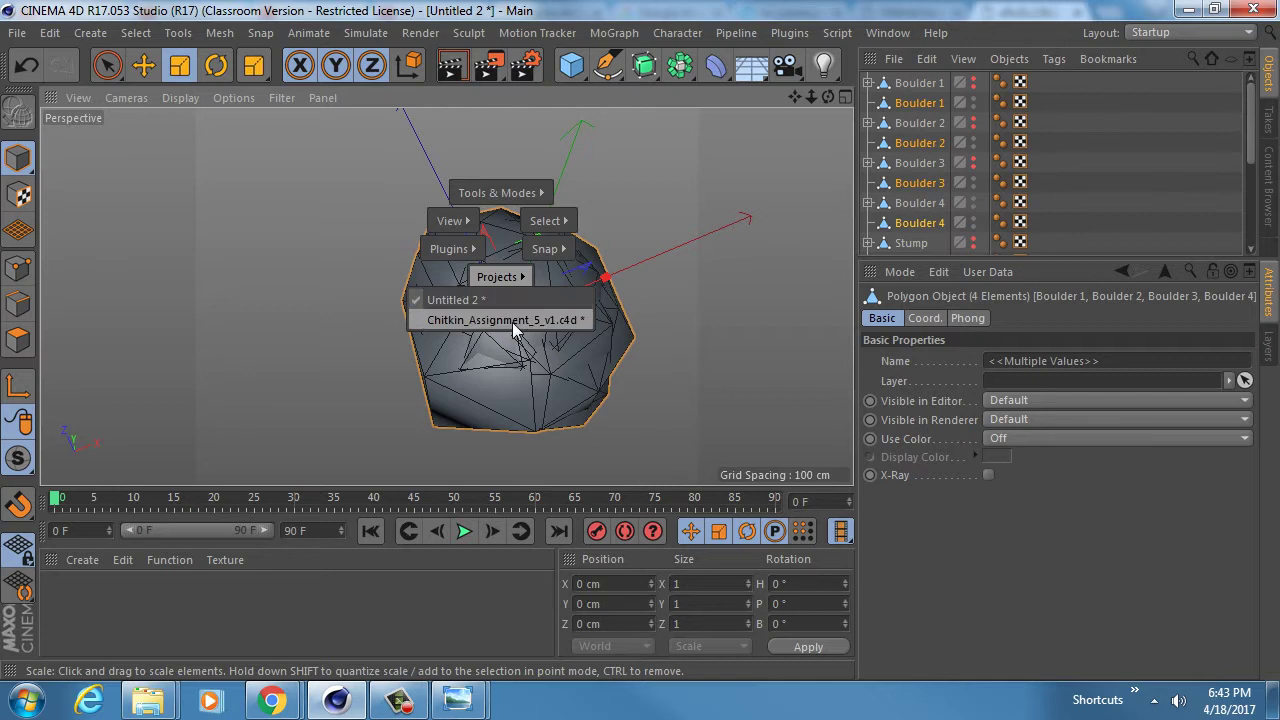
pyautogui.click(512, 320)
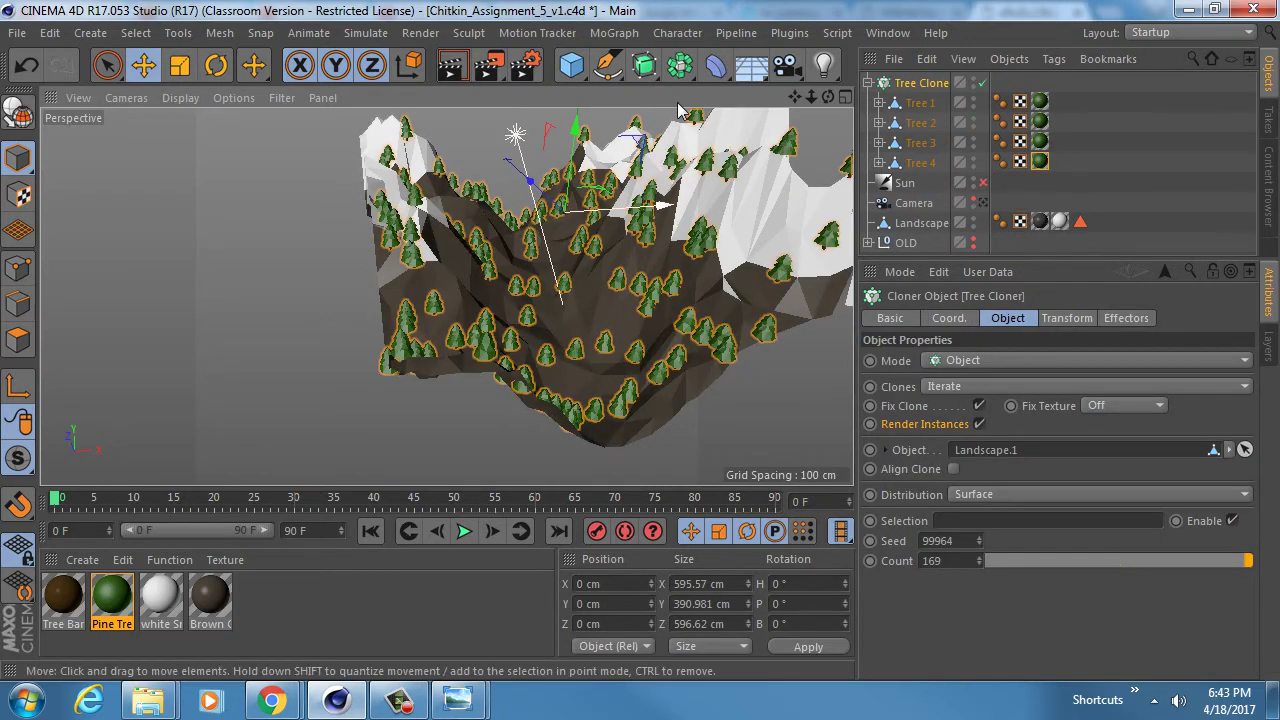
pyautogui.click(886, 33)
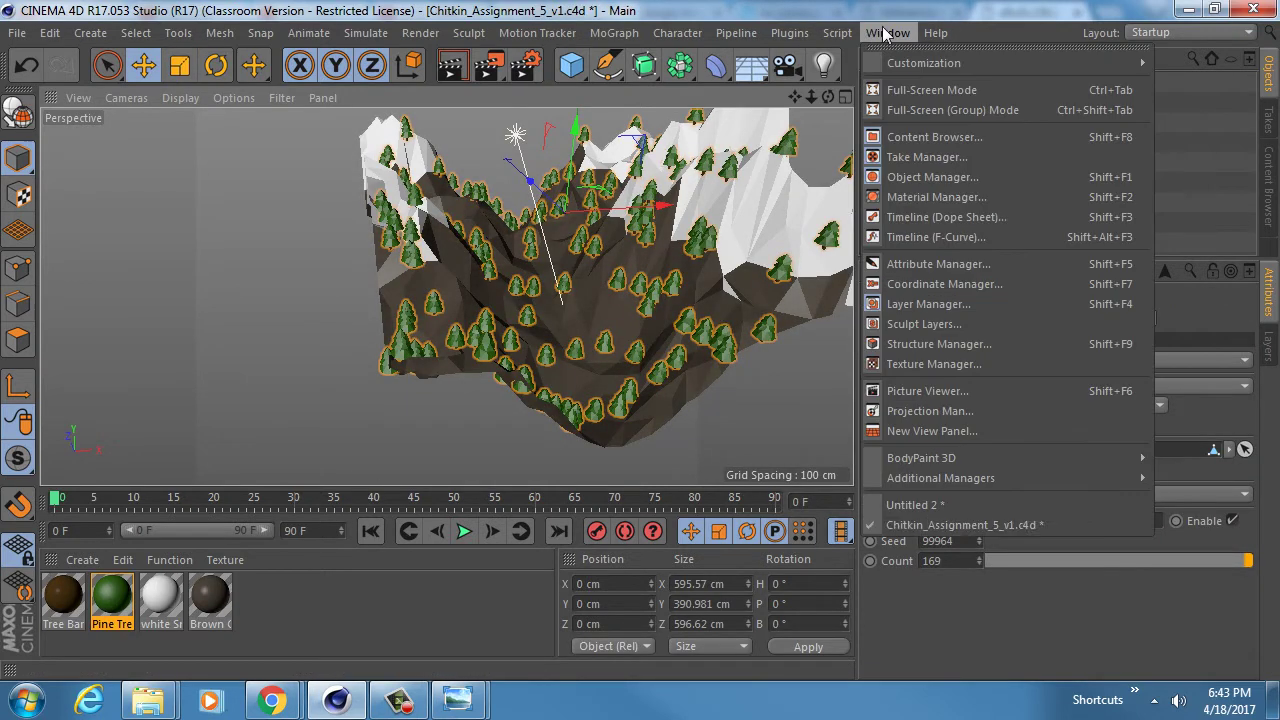
pyautogui.click(928, 527)
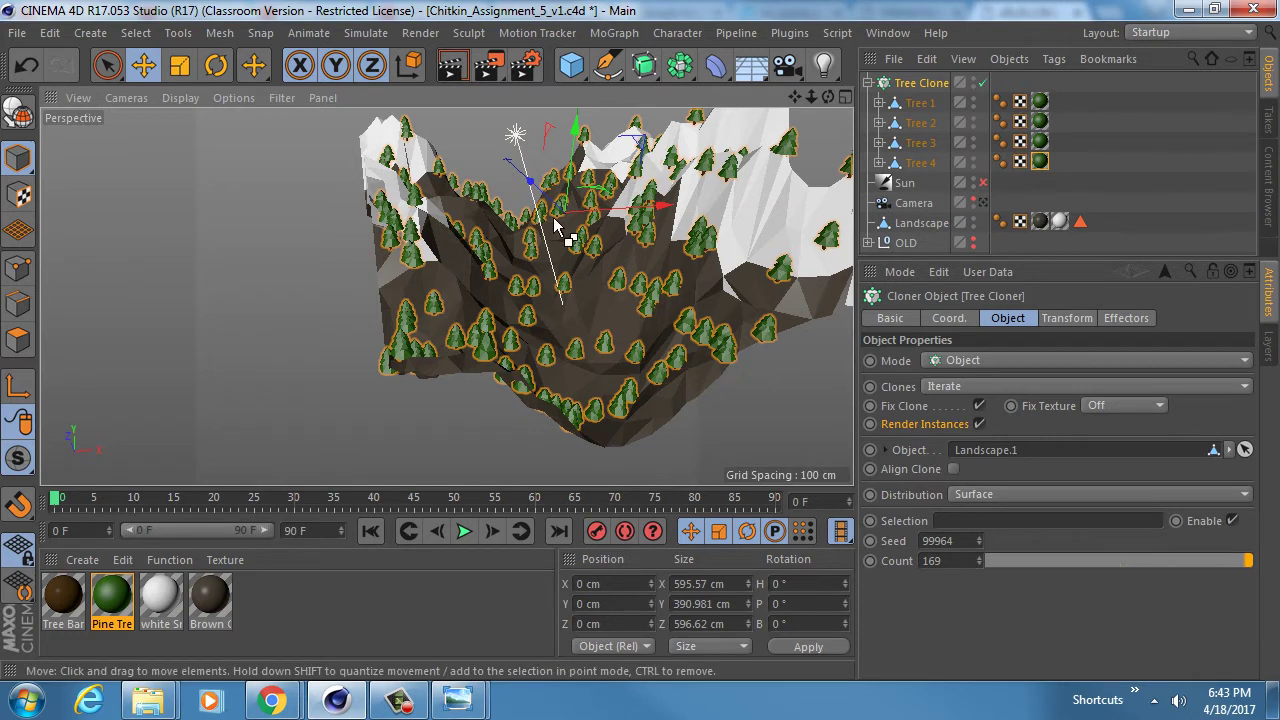
pyautogui.hotkey('ctrl', 'v')
# - Scale the pasted boulders down to a small size among the trees
pyautogui.keyDown('alt'); pyautogui.moveTo(572, 218); pyautogui.dragTo(538, 338); pyautogui.keyUp('alt')
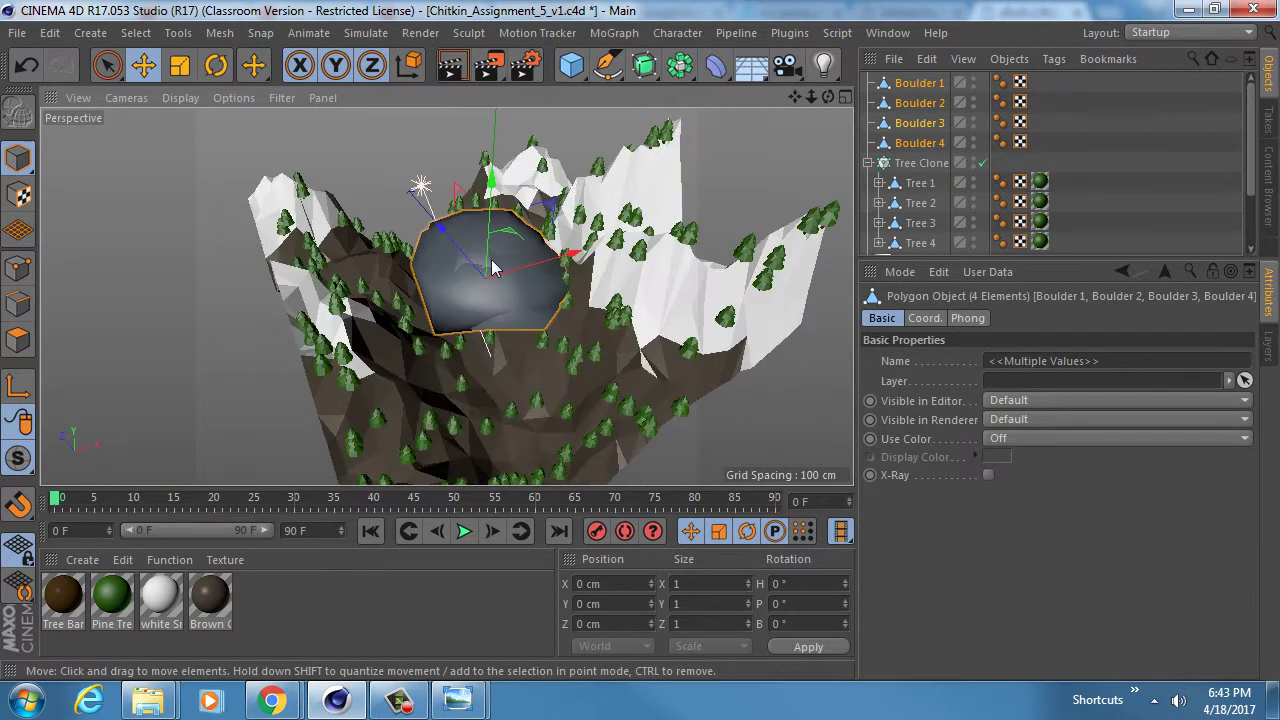
pyautogui.keyDown('alt'); pyautogui.moveTo(491, 268); pyautogui.dragTo(110, 296); pyautogui.keyUp('alt')
pyautogui.press('t')
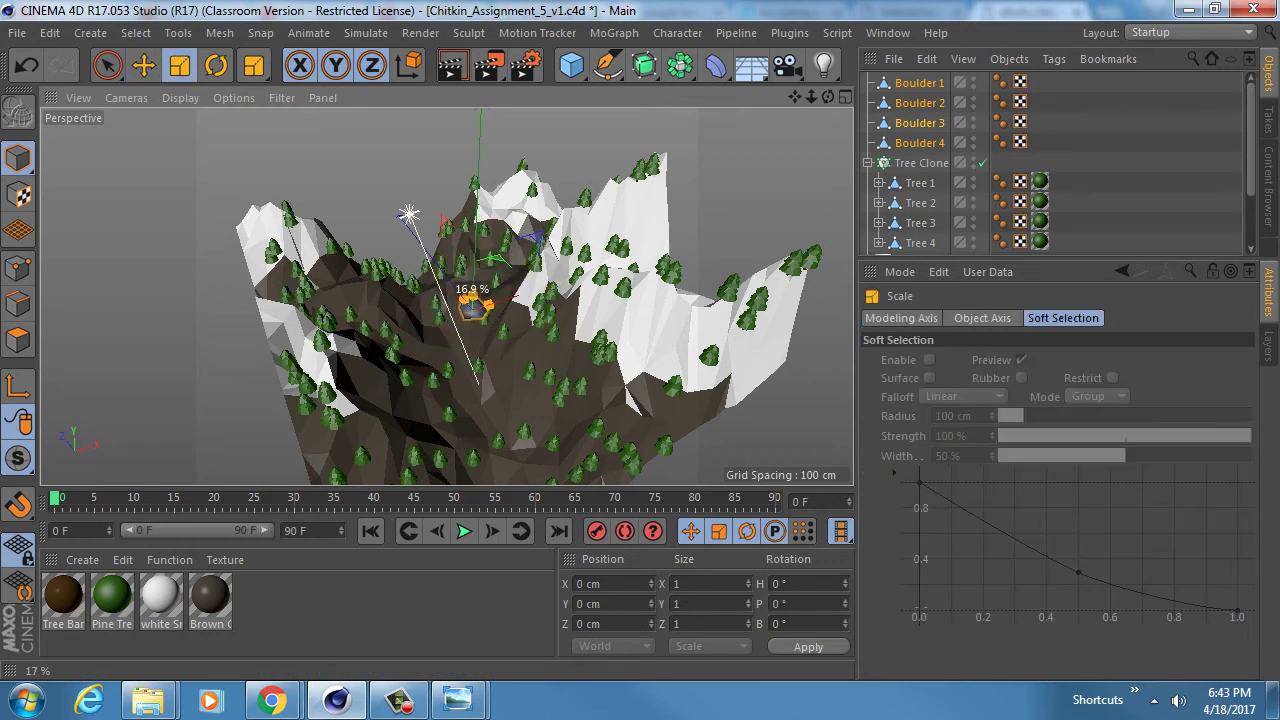
pyautogui.scroll(10, 482, 308)
pyautogui.scroll(-15, 451, 243)
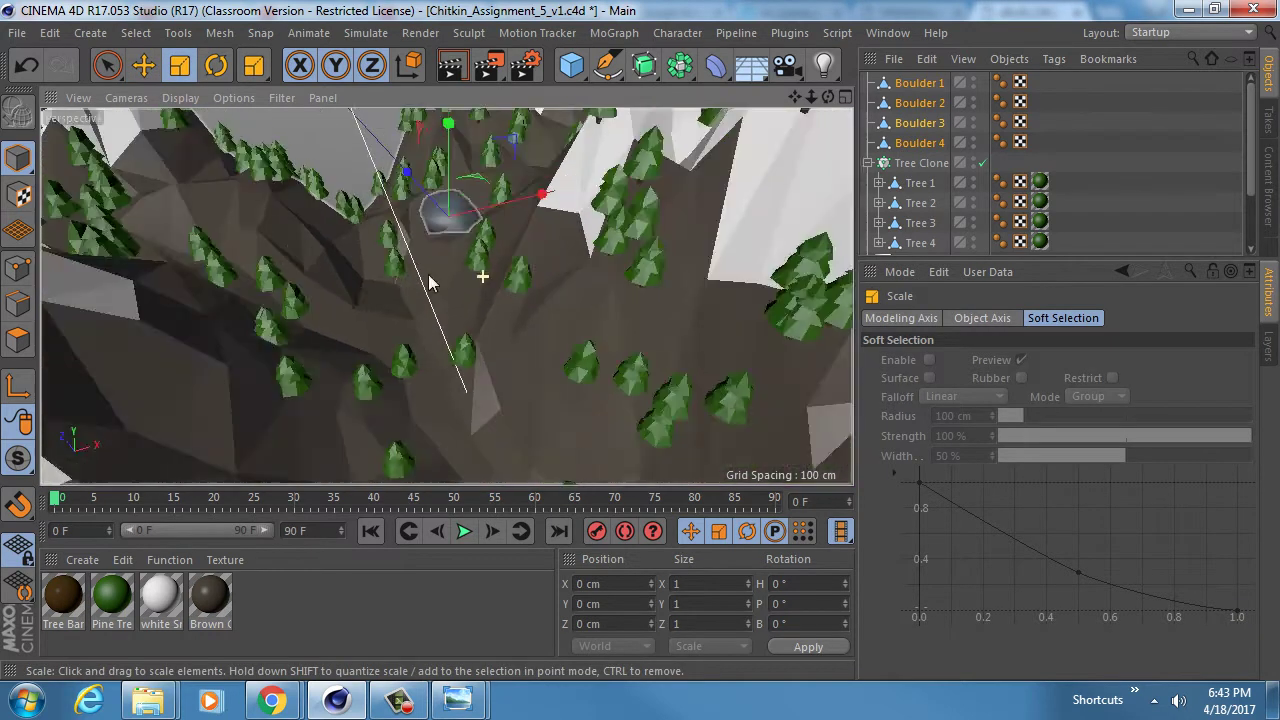
pyautogui.keyDown('alt'); pyautogui.moveTo(393, 155); pyautogui.dragTo(384, 305); pyautogui.keyUp('alt')
pyautogui.doubleClick(294, 617)
# - Darken the Mat material's colour to 43% brightness and apply it to the boulders
pyautogui.doubleClick(62, 604)
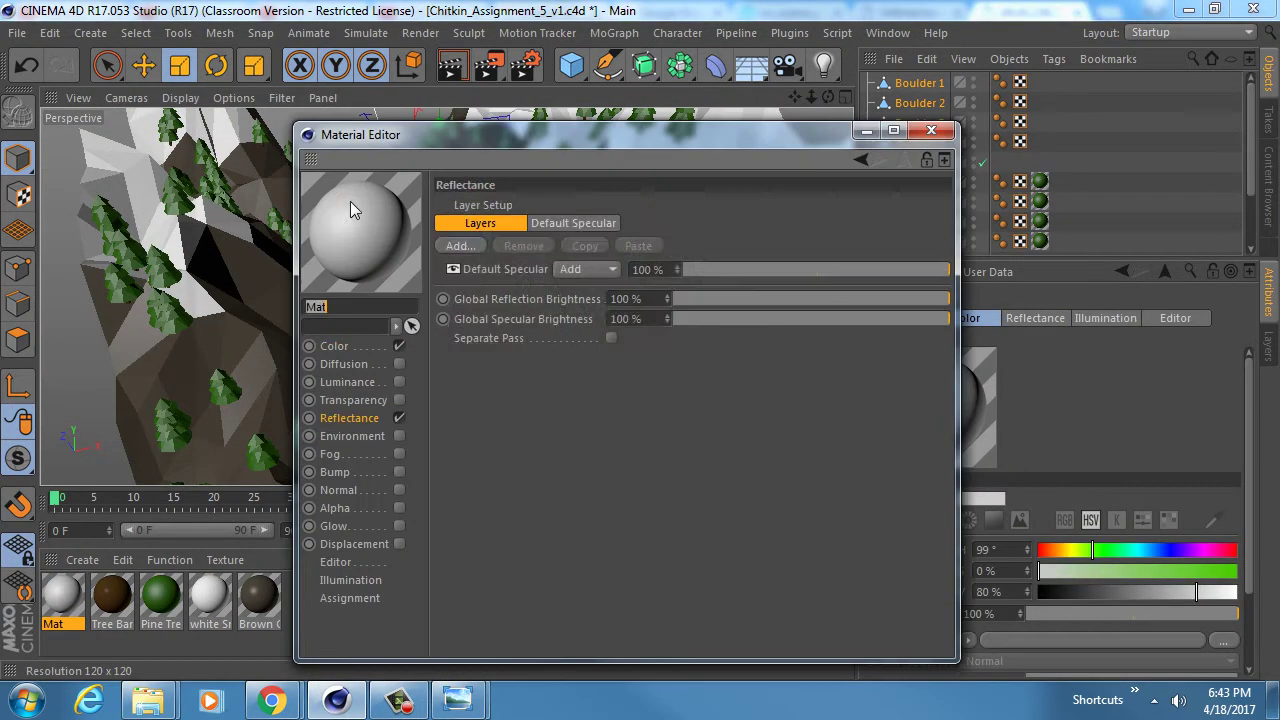
pyautogui.click(334, 346)
pyautogui.moveTo(815, 297); pyautogui.dragTo(755, 292)
pyautogui.click(931, 130)
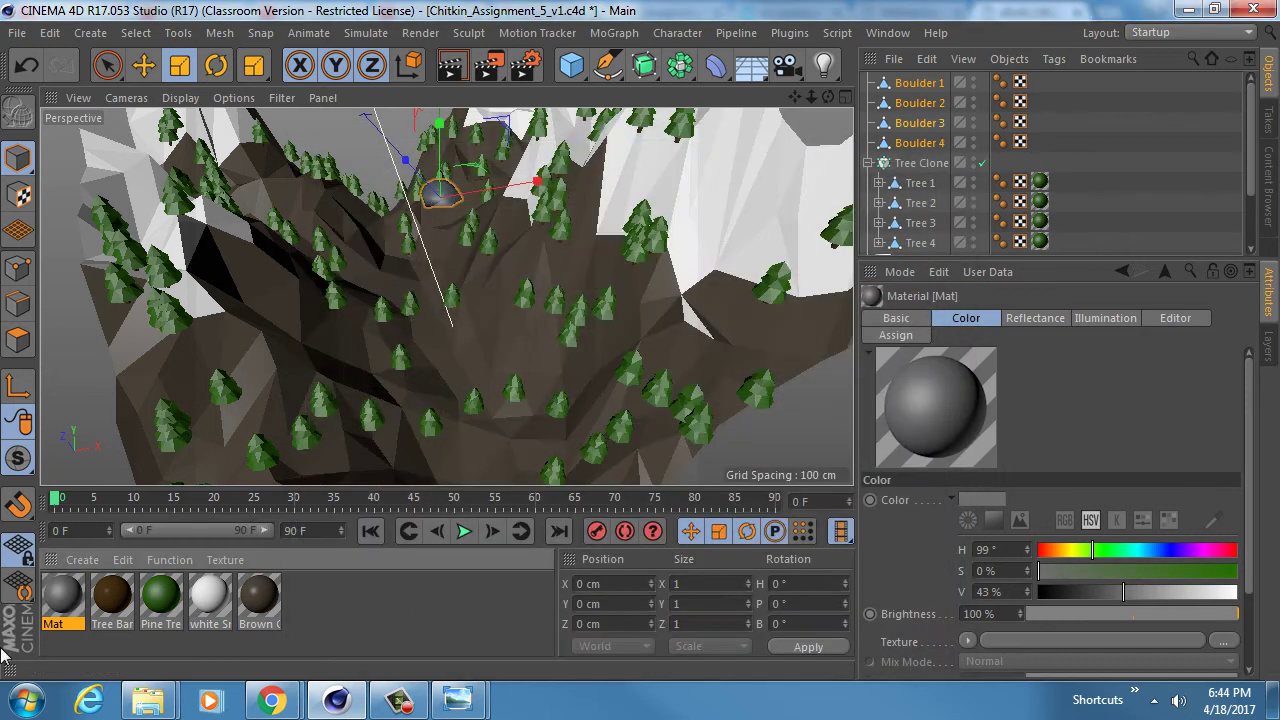
pyautogui.rightClick(68, 604)
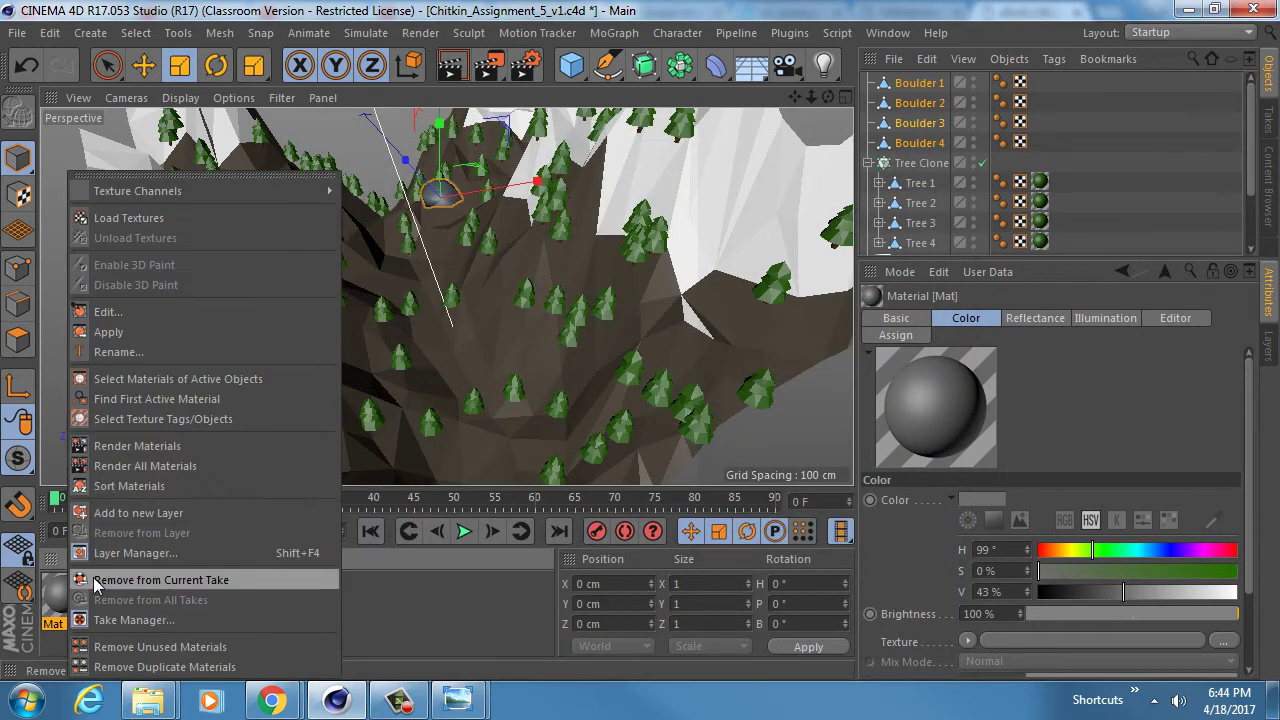
pyautogui.click(145, 330)
# - Switch off the Tree Cloner so its pine clones disappear
pyautogui.click(897, 162)
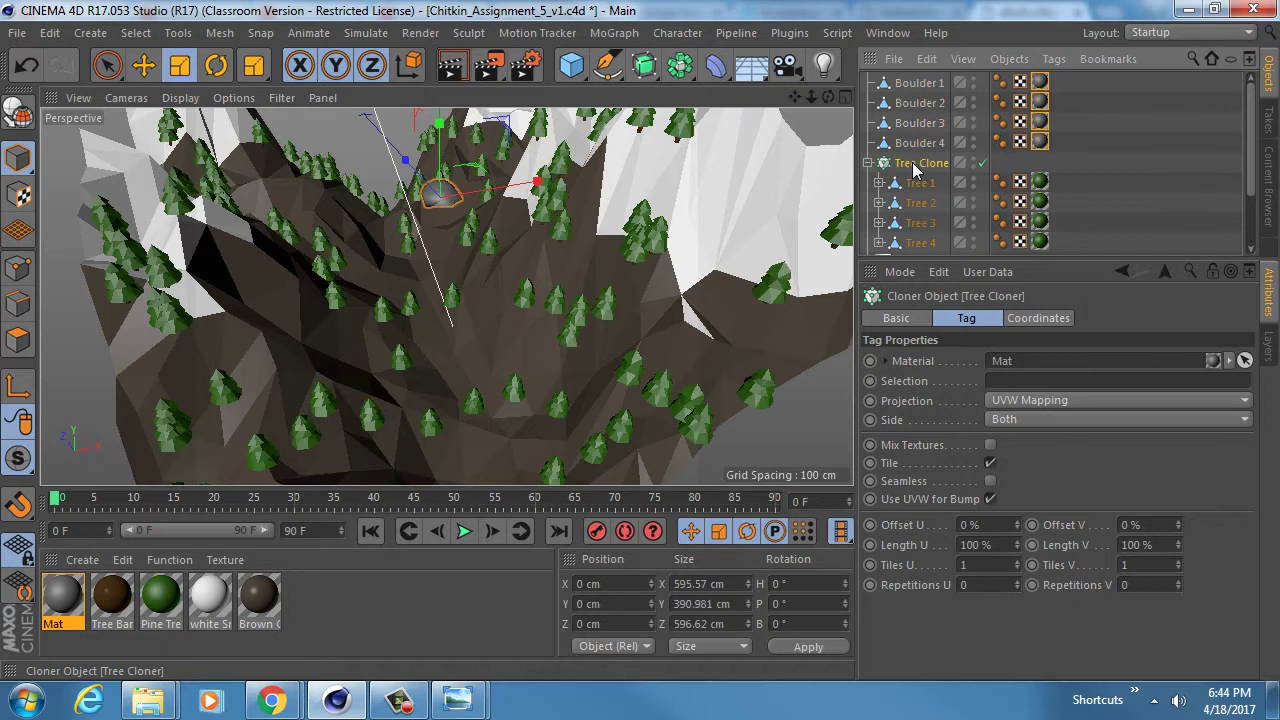
pyautogui.click(867, 163)
pyautogui.click(867, 163)
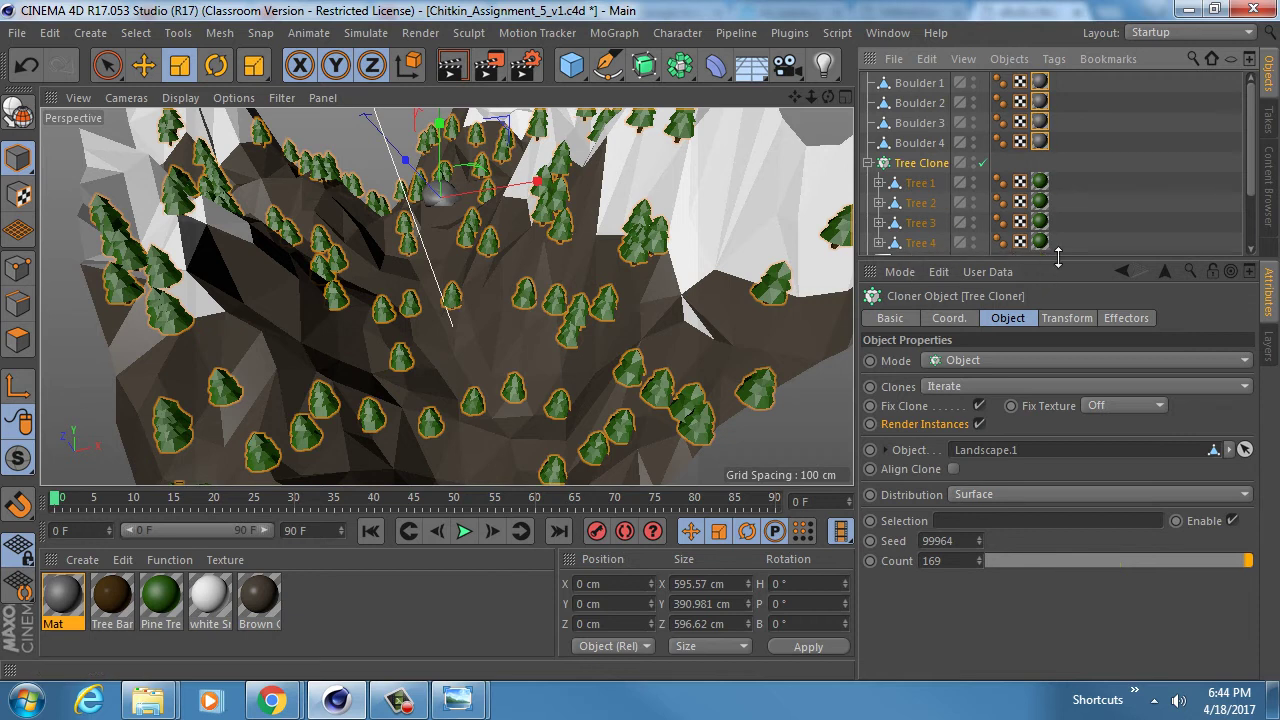
pyautogui.moveTo(1058, 258); pyautogui.dragTo(1058, 394)
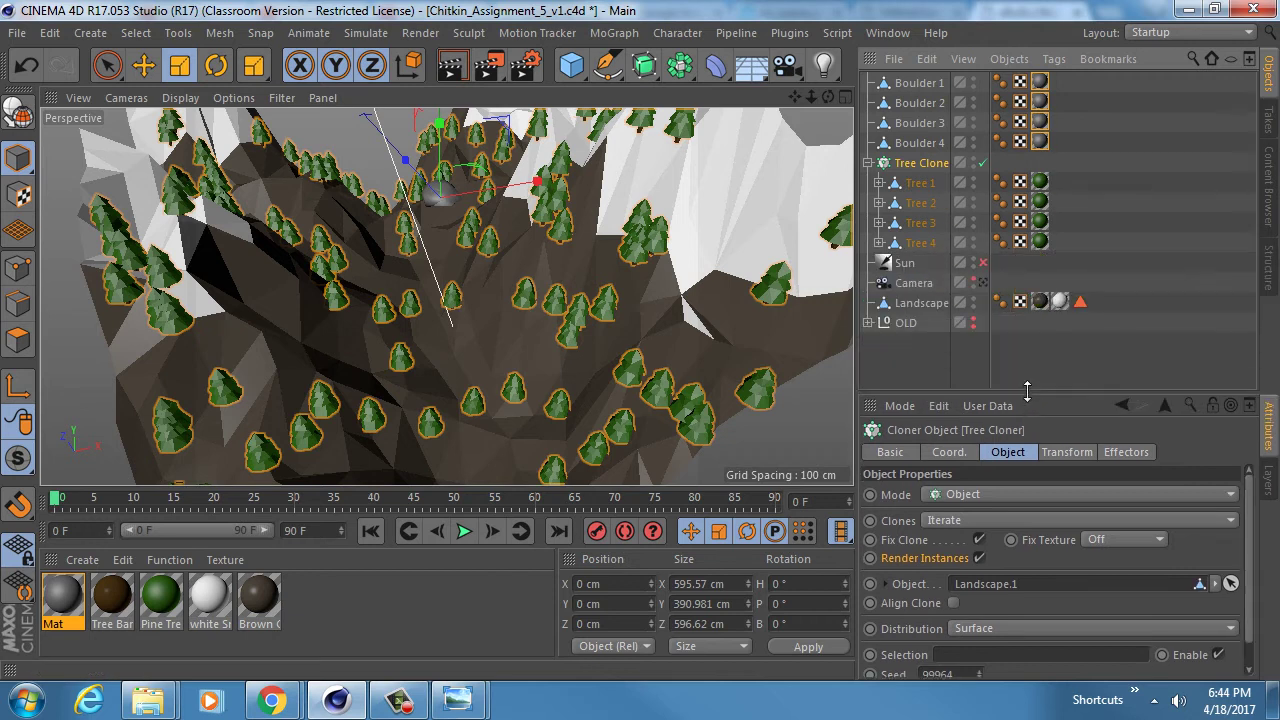
pyautogui.click(982, 163)
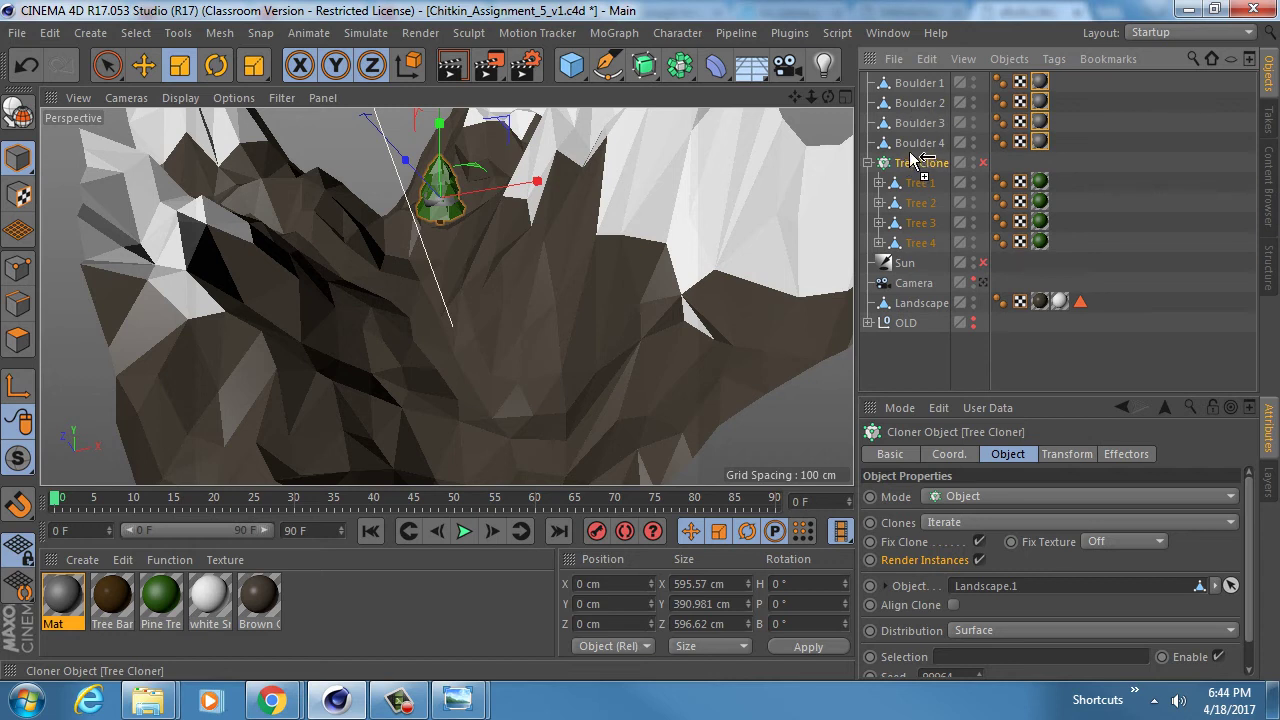
# - Duplicate the Tree Cloner and delete Tree 1–4 from the copy, leaving it empty
pyautogui.keyDown('ctrl'); pyautogui.moveTo(912, 159); pyautogui.dragTo(912, 163); pyautogui.keyUp('ctrl')
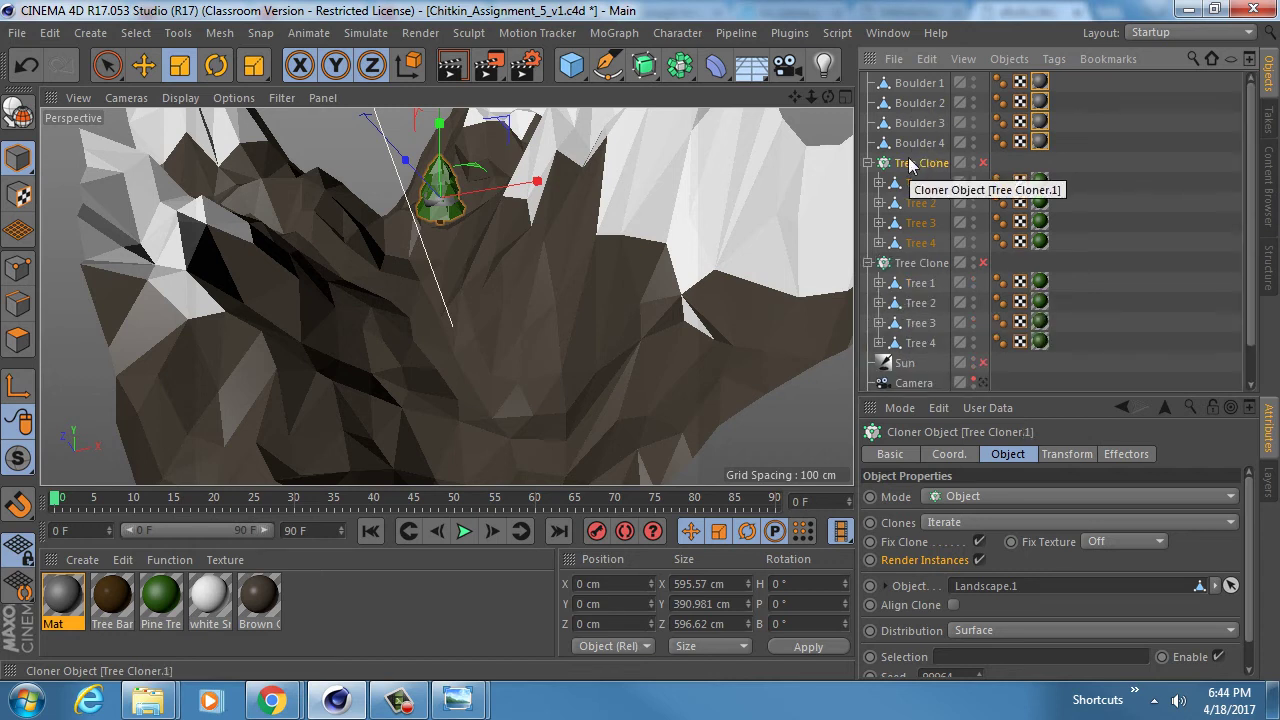
pyautogui.click(919, 183)
pyautogui.keyDown('shift'); pyautogui.click(918, 243); pyautogui.keyUp('shift')
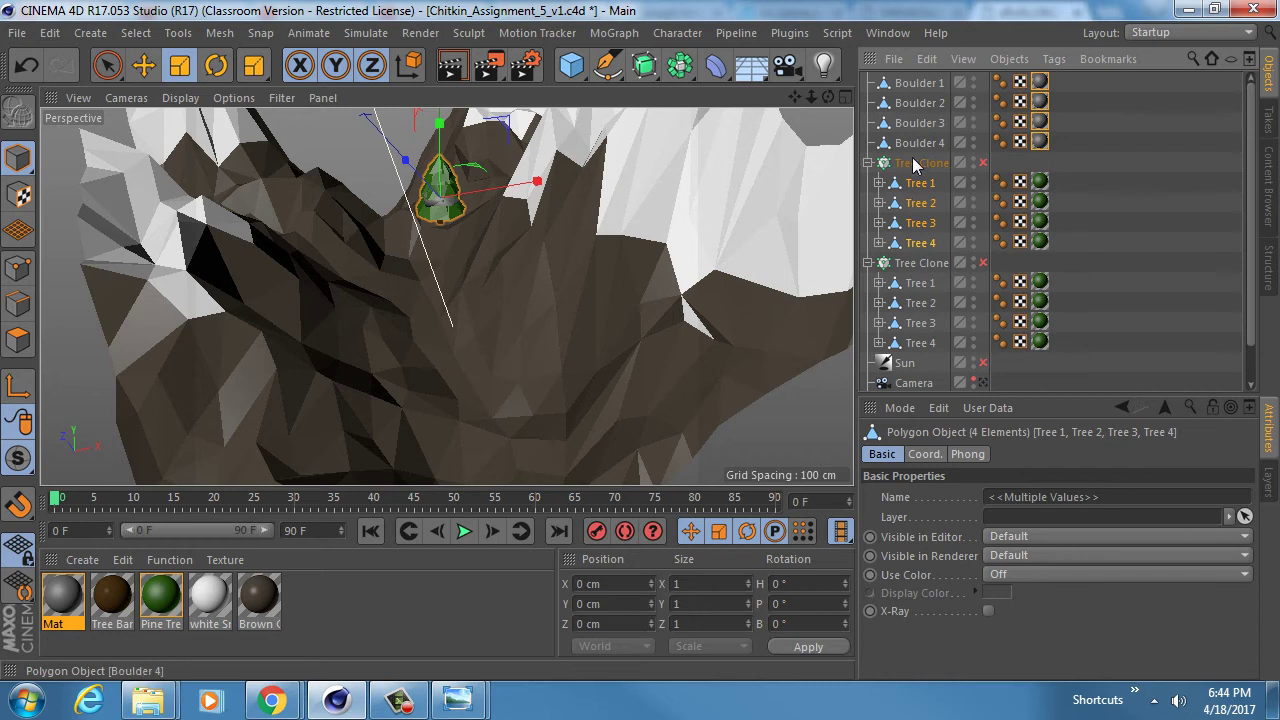
pyautogui.press('Delete')
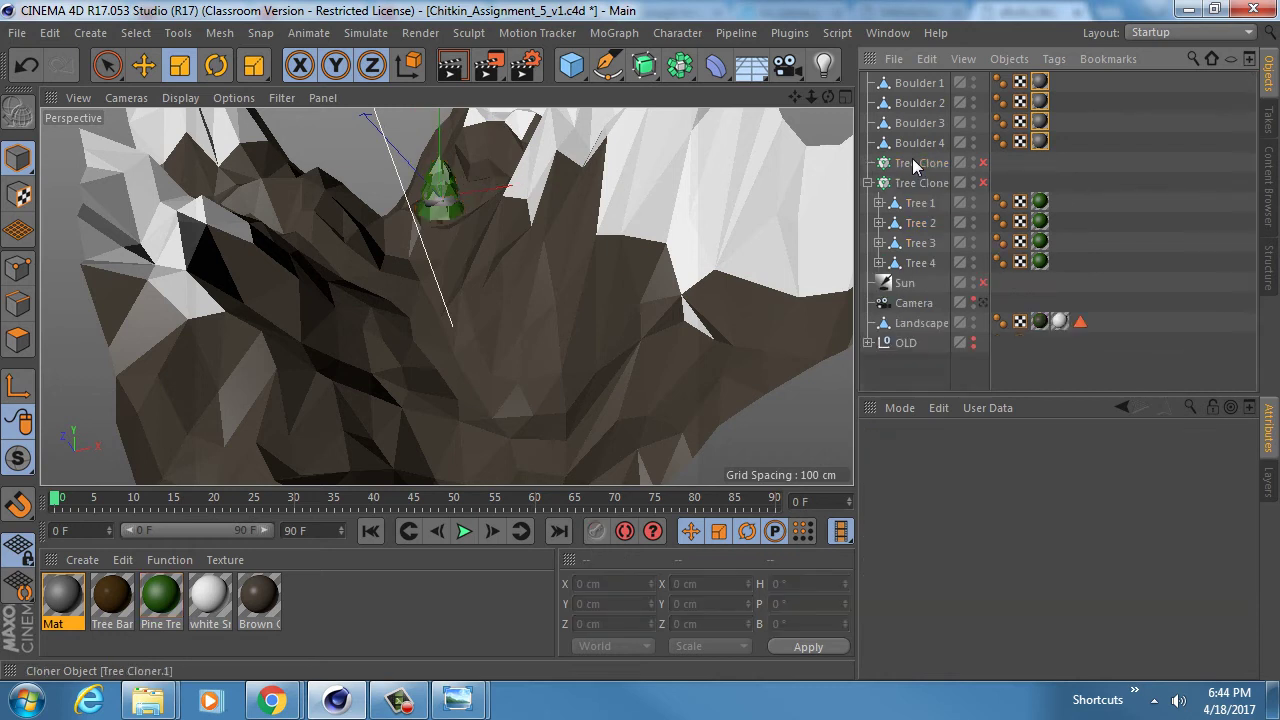
# - Move Boulder 1–4 into the empty cloner copy and enable that cloner
pyautogui.click(914, 142)
pyautogui.keyDown('shift'); pyautogui.click(923, 84); pyautogui.keyUp('shift')
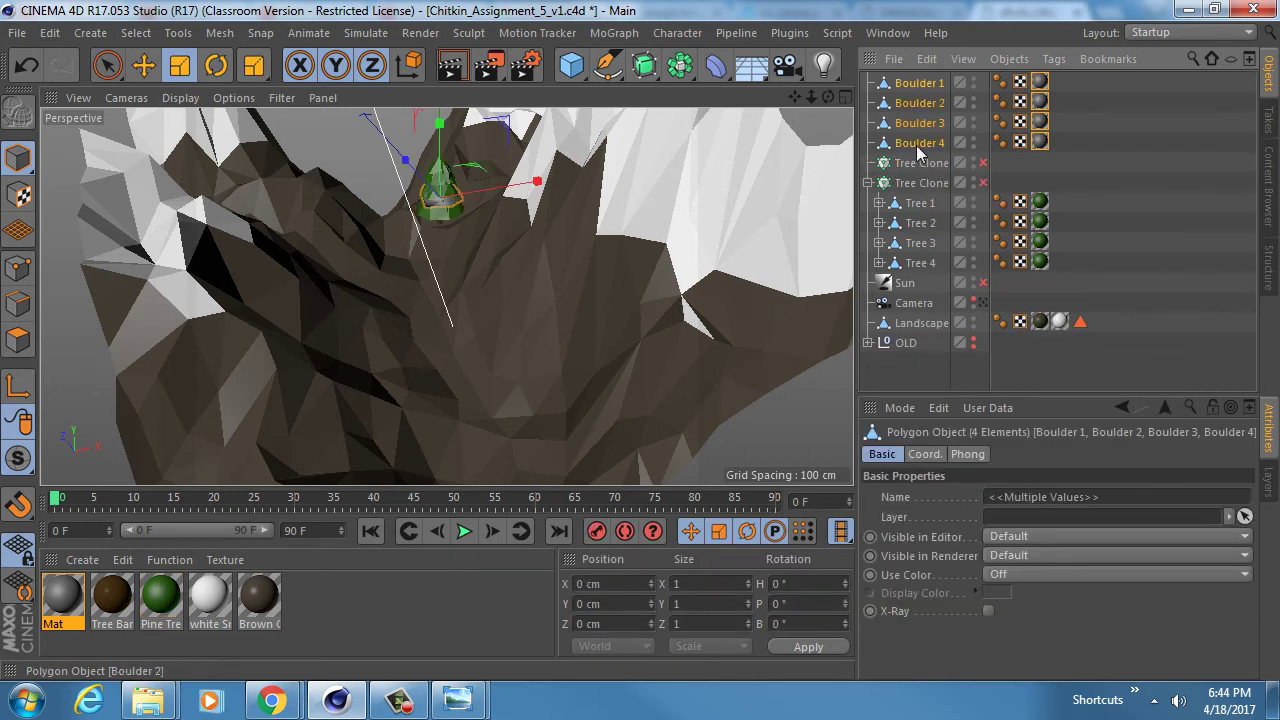
pyautogui.click(921, 165)
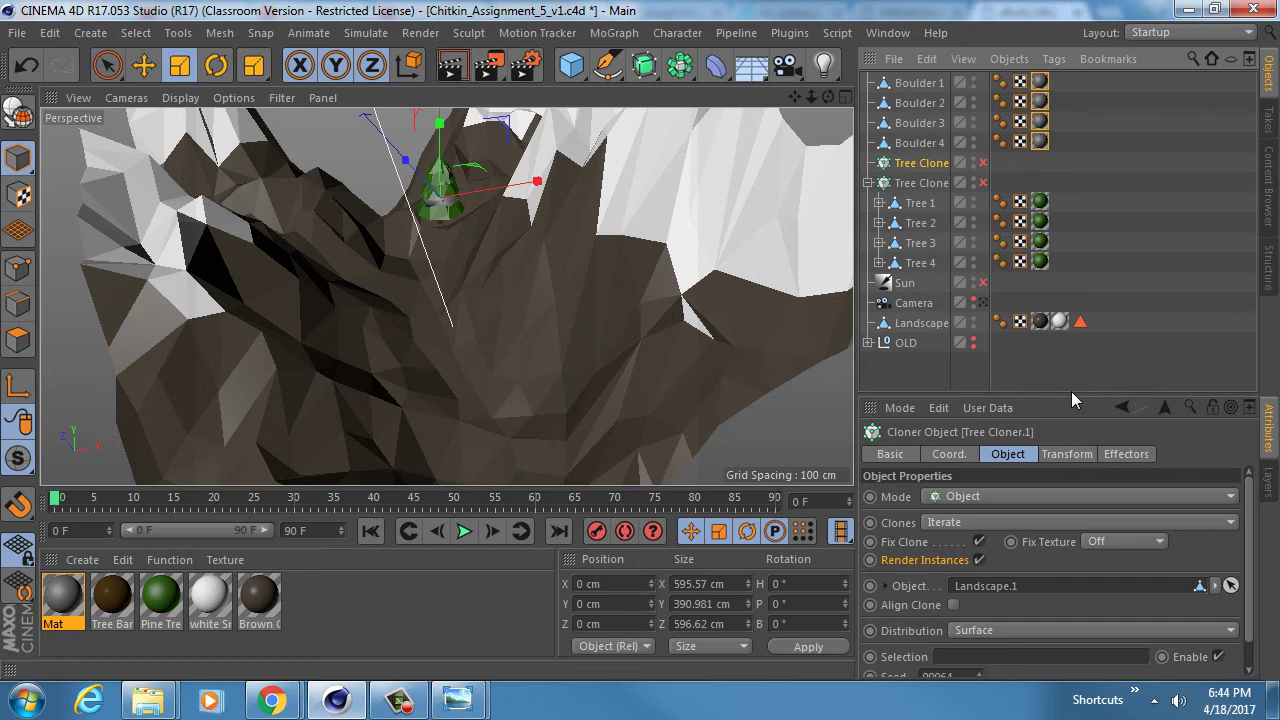
pyautogui.moveTo(1071, 395)
pyautogui.mouseDown()
pyautogui.moveTo(1071, 281)
pyautogui.moveTo(1082, 402)
pyautogui.mouseUp()
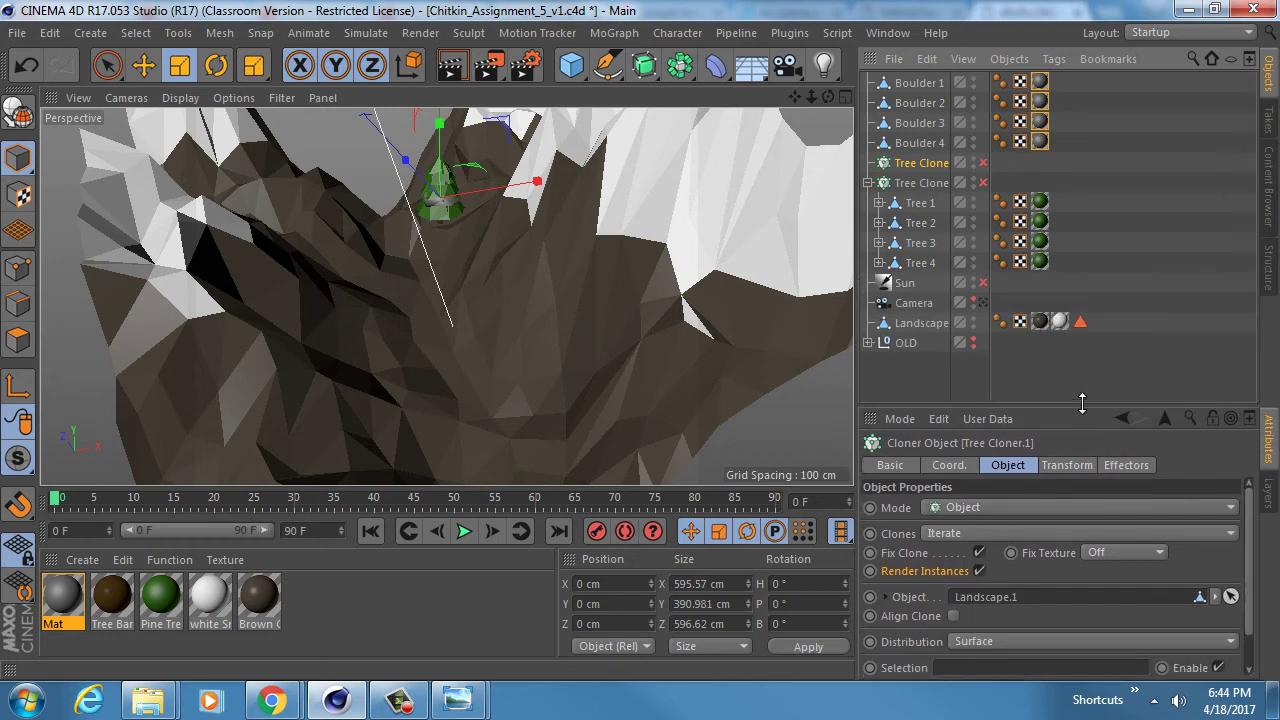
pyautogui.click(911, 85)
pyautogui.keyDown('shift'); pyautogui.click(908, 140); pyautogui.keyUp('shift')
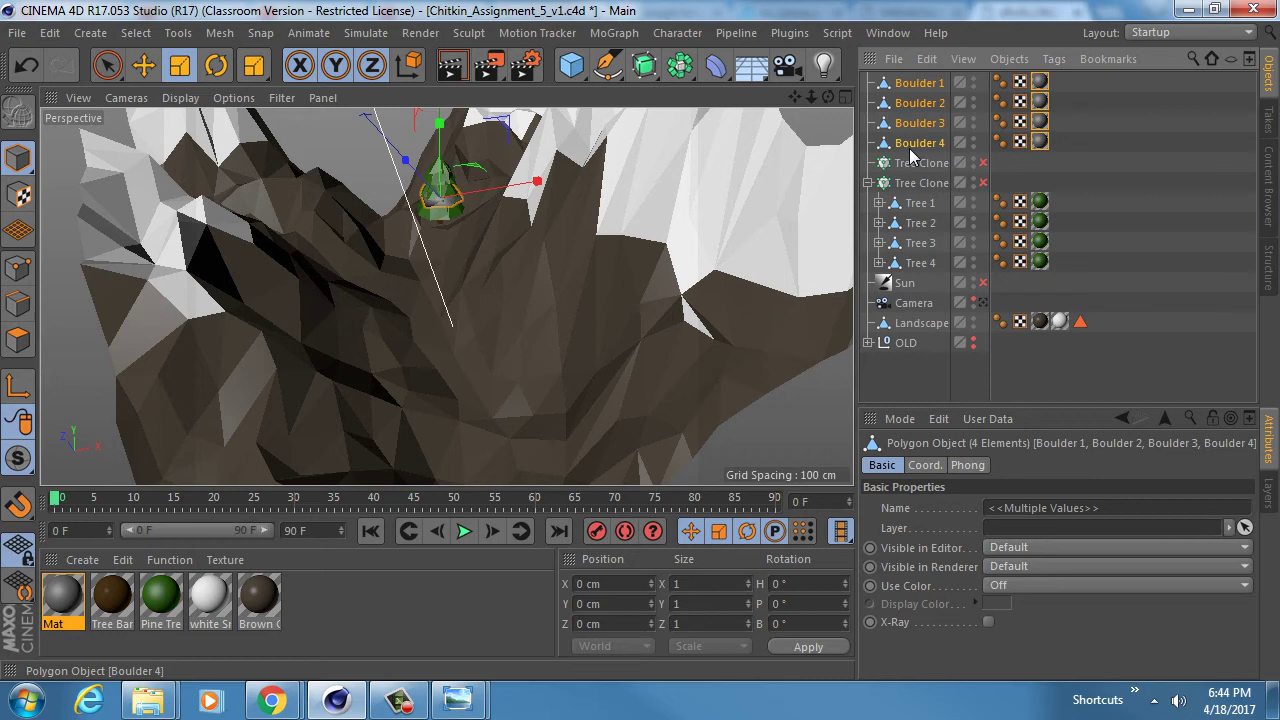
pyautogui.moveTo(920, 165); pyautogui.dragTo(918, 168)
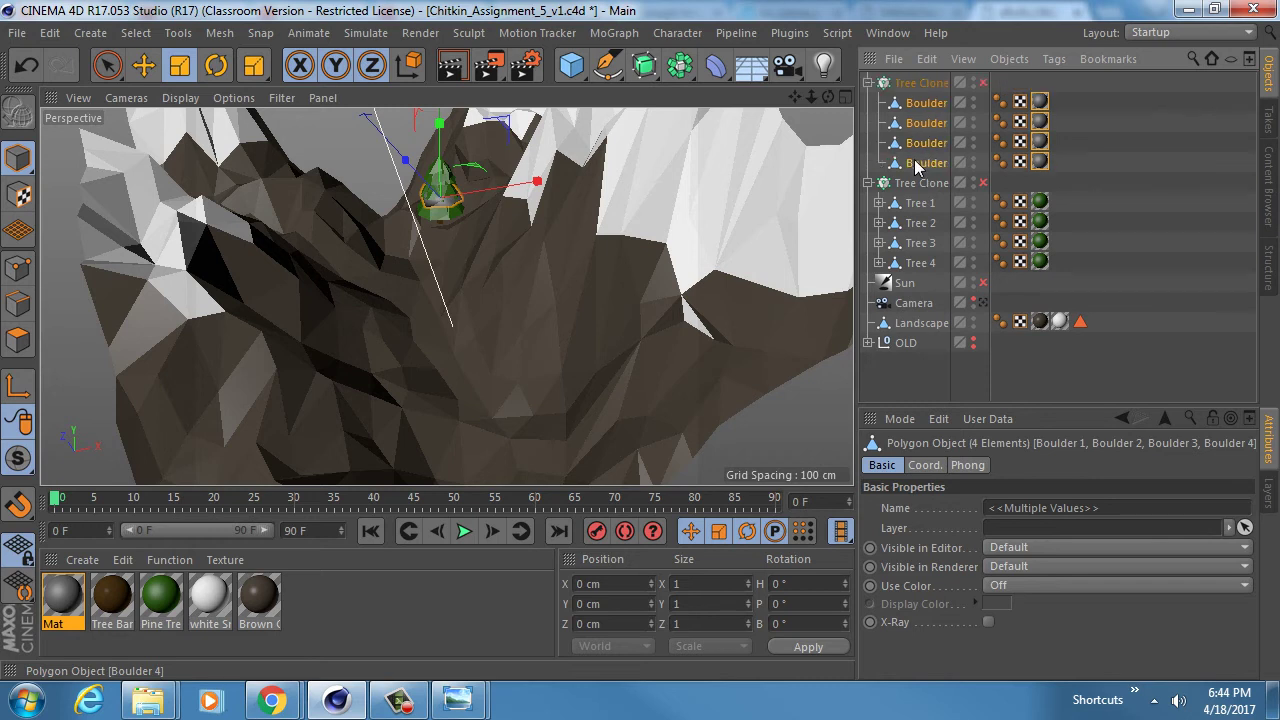
pyautogui.click(924, 84)
pyautogui.click(983, 84)
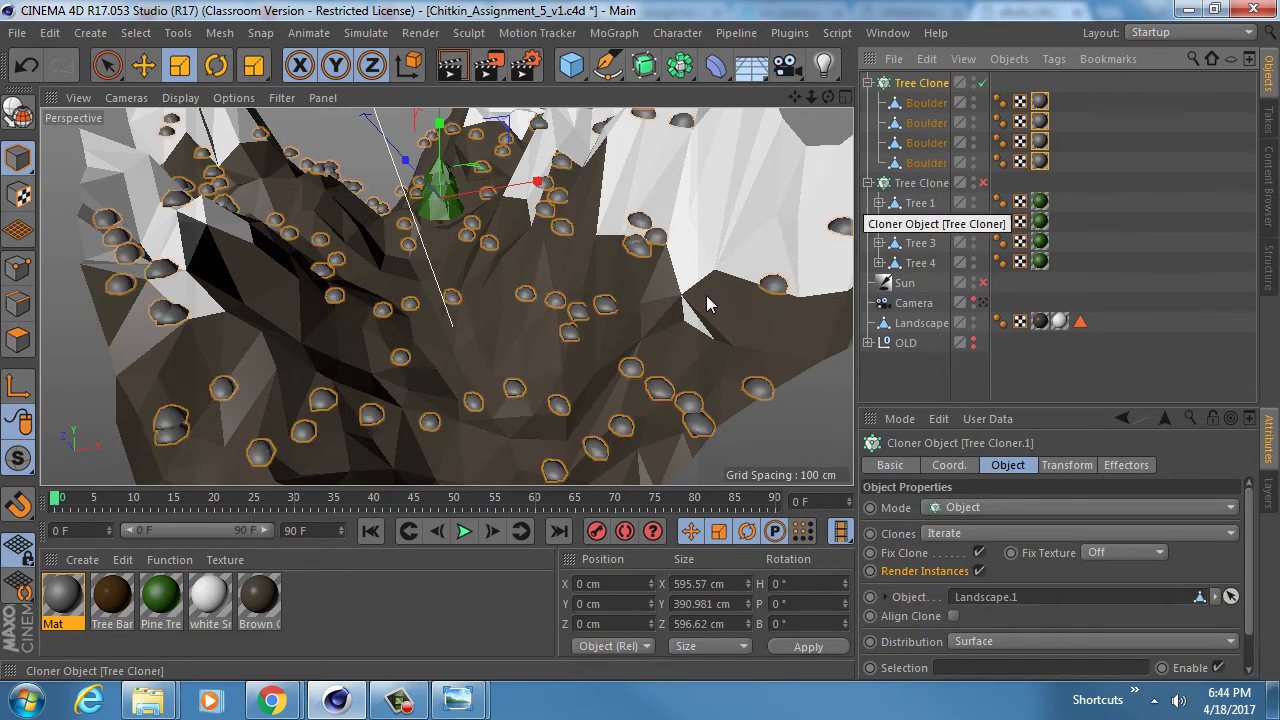
# - Reduce the boulder cloner Count to 46 and change the Seed to rearrange them
pyautogui.moveTo(470, 300)
pyautogui.keyDown('alt'); pyautogui.mouseDown()
pyautogui.moveTo(527, 292)
pyautogui.moveTo(531, 356)
pyautogui.moveTo(511, 322)
pyautogui.moveTo(530, 310)
pyautogui.mouseUp(); pyautogui.keyUp('alt')
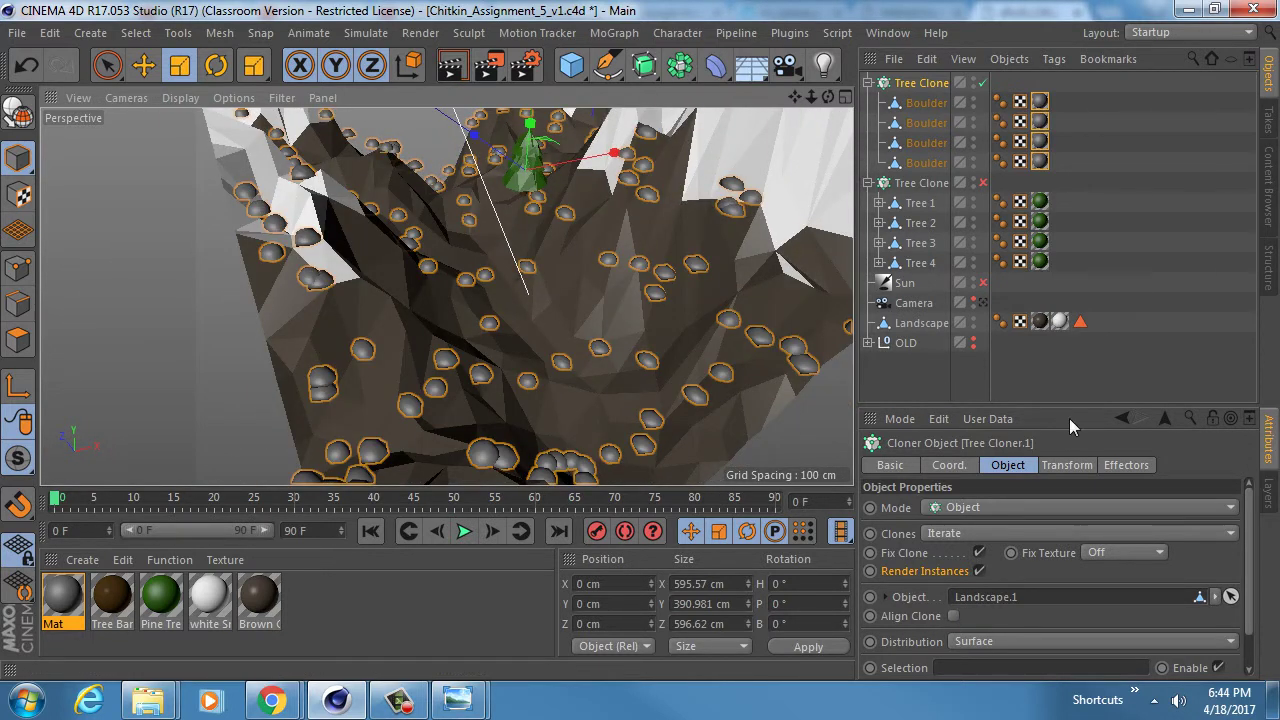
pyautogui.moveTo(1069, 410); pyautogui.dragTo(1040, 202)
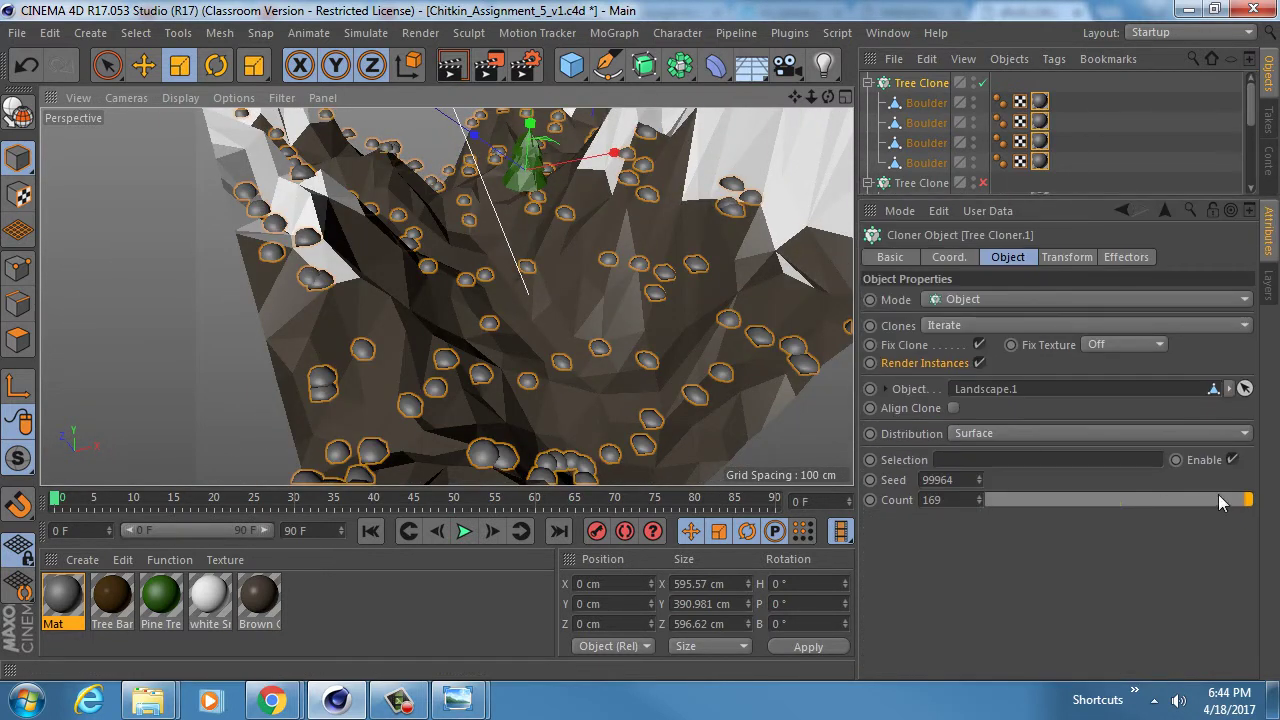
pyautogui.moveTo(1218, 496); pyautogui.dragTo(1108, 496)
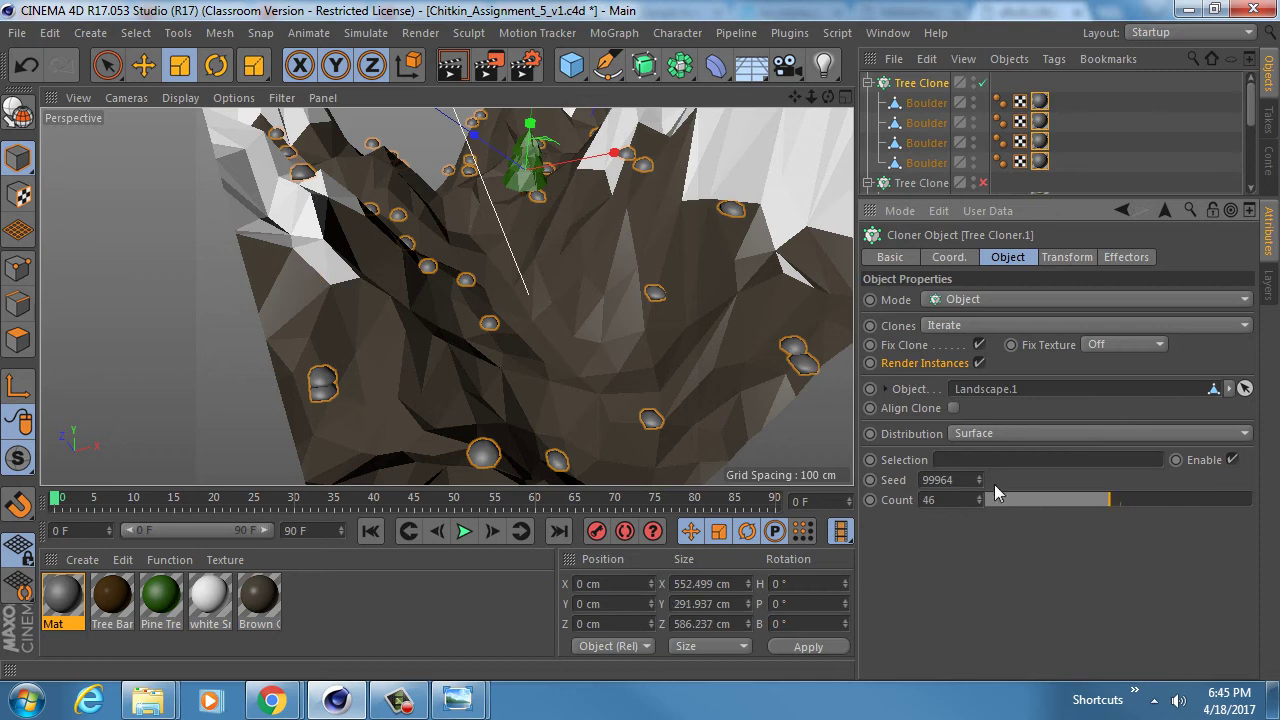
pyautogui.moveTo(980, 479); pyautogui.dragTo(600, 330)
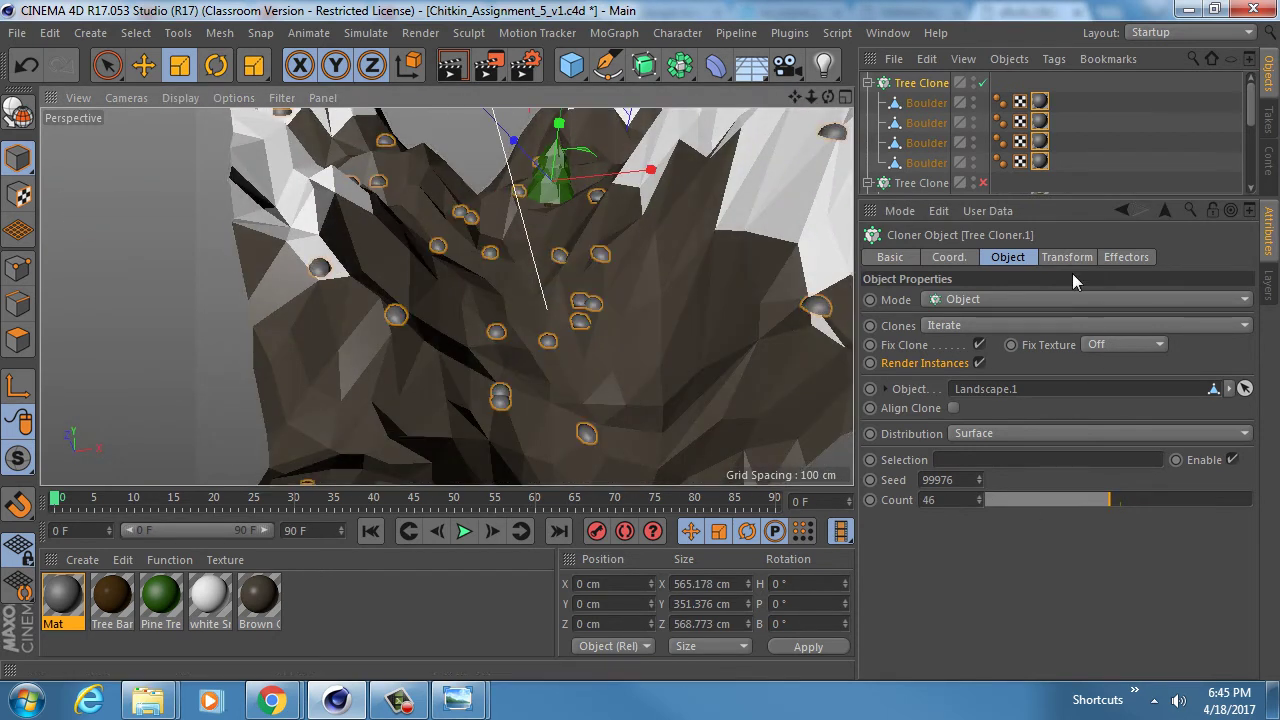
# - Turn on Align Clone, keep Surface distribution, and set Up Vector to None
pyautogui.click(953, 408)
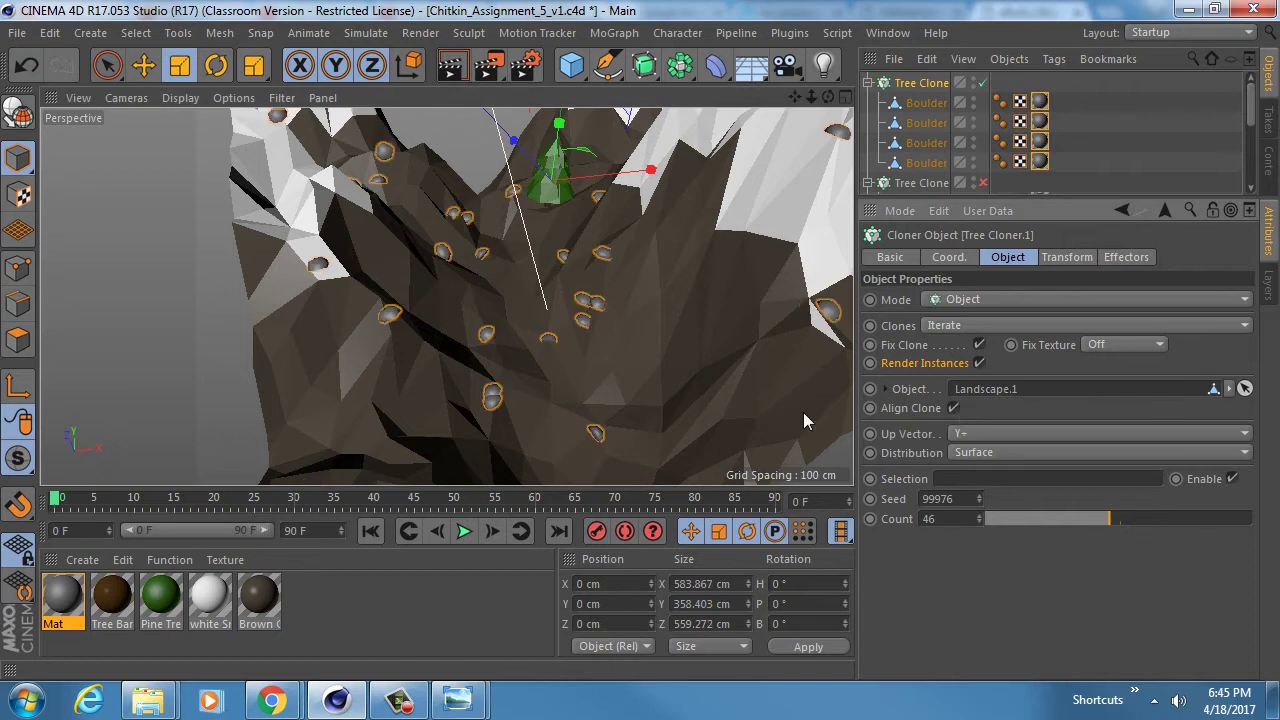
pyautogui.moveTo(803, 412)
pyautogui.keyDown('alt'); pyautogui.mouseDown()
pyautogui.moveTo(604, 403)
pyautogui.moveTo(605, 287)
pyautogui.moveTo(563, 337)
pyautogui.moveTo(590, 370)
pyautogui.mouseUp(); pyautogui.keyUp('alt')
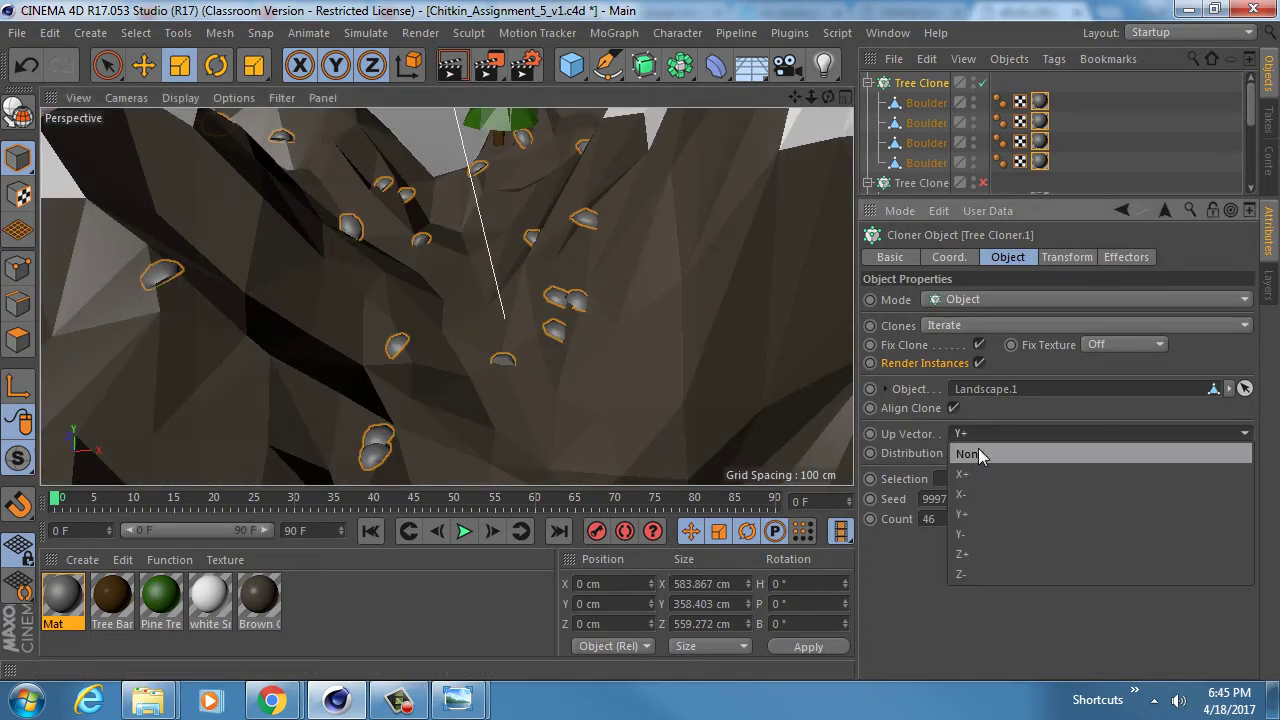
pyautogui.click(991, 450)
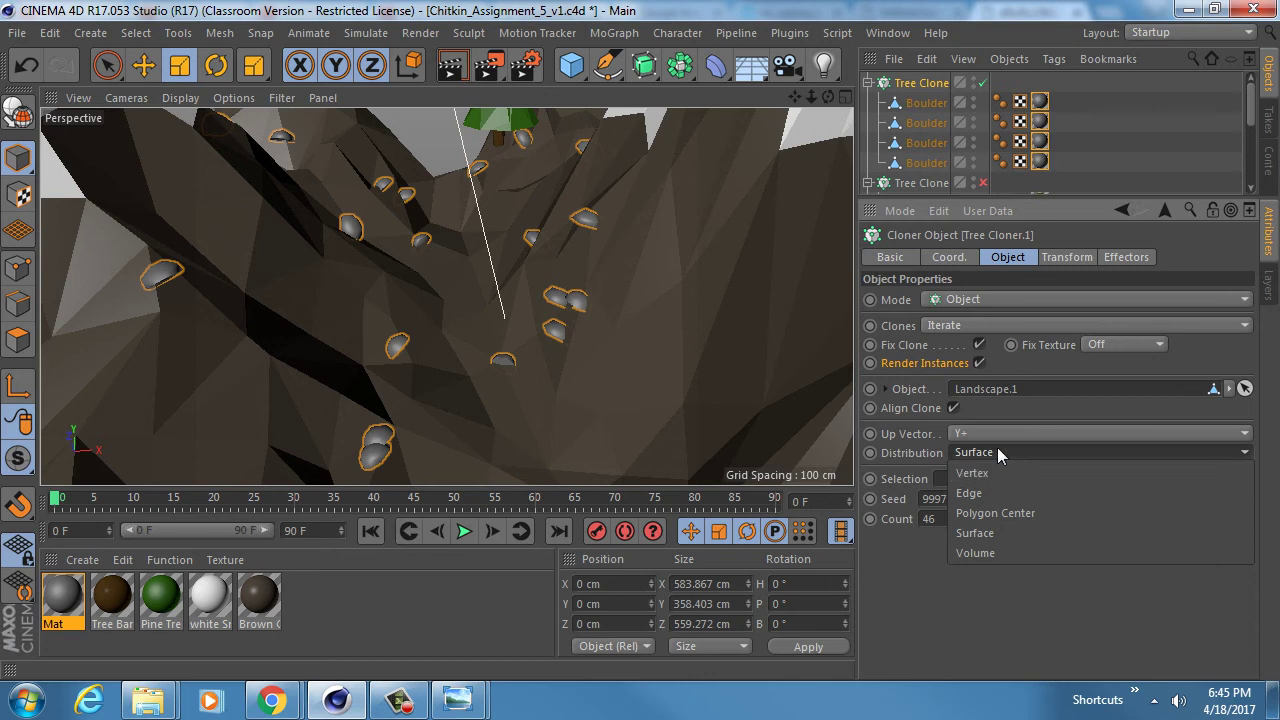
pyautogui.click(997, 447)
pyautogui.click(969, 431)
pyautogui.click(975, 453)
pyautogui.keyDown('alt'); pyautogui.moveTo(545, 335); pyautogui.dragTo(600, 330); pyautogui.keyUp('alt')
# - In the cloner's Transform tab, rotate the boulder clones to R.P -90° and R.B 4°
pyautogui.click(1080, 258)
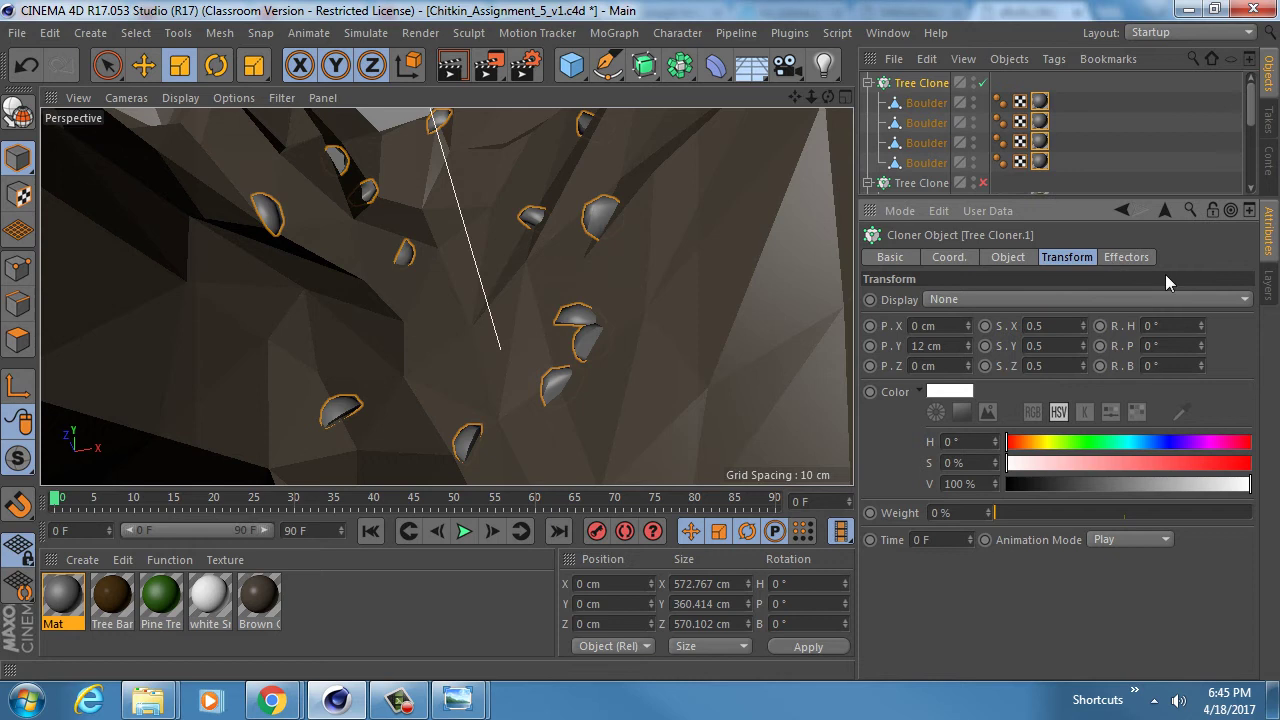
pyautogui.moveTo(1200, 325); pyautogui.dragTo(1198, 409)
pyautogui.hotkey('ctrl', 'z')
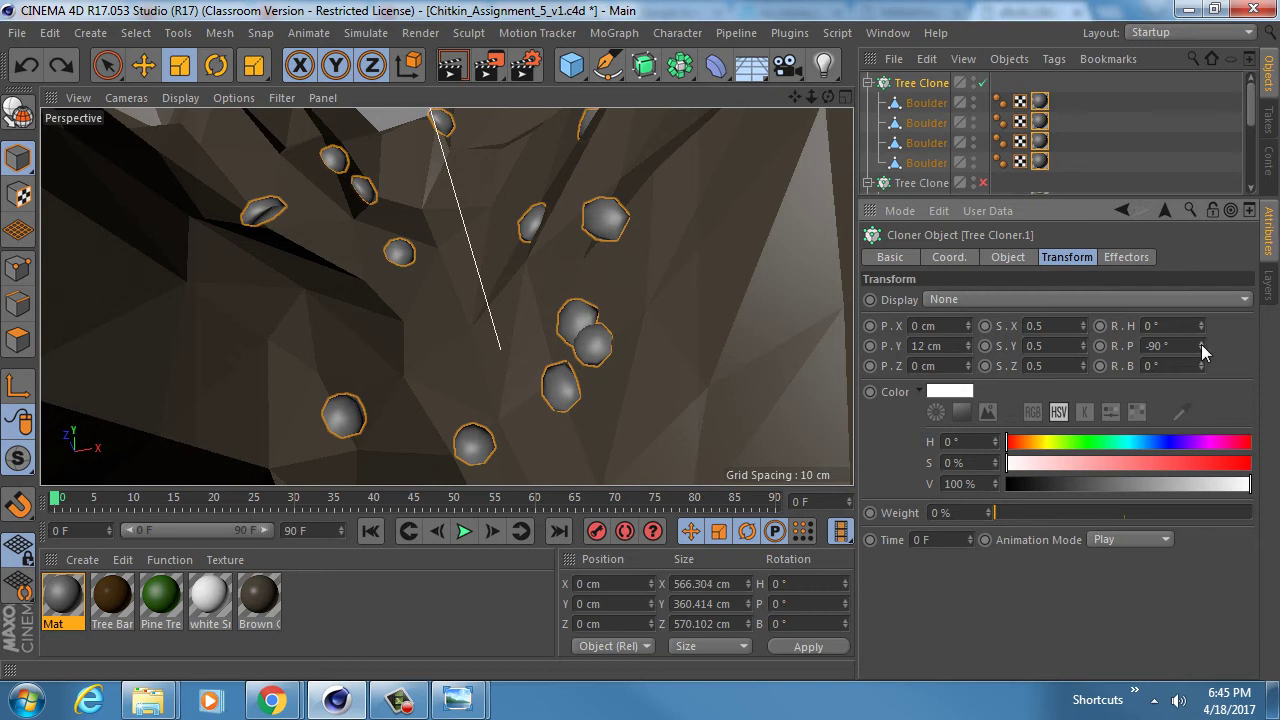
pyautogui.moveTo(1201, 365); pyautogui.dragTo(1201, 361)
pyautogui.keyDown('alt'); pyautogui.moveTo(540, 295); pyautogui.dragTo(537, 335); pyautogui.keyUp('alt')
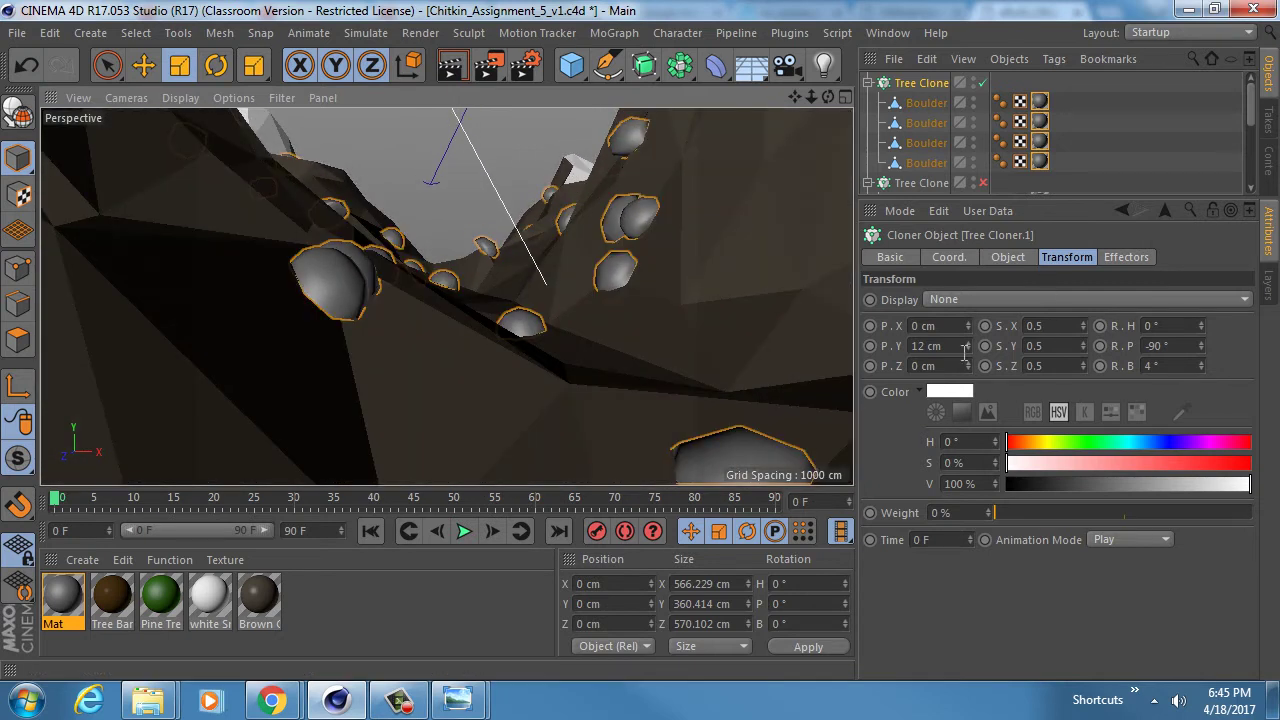
# - Set the clones' P.Y offset to 0 cm and scale S.X/Y/Z to 0.25
pyautogui.click(943, 345)
pyautogui.write('0')
pyautogui.press('Return')
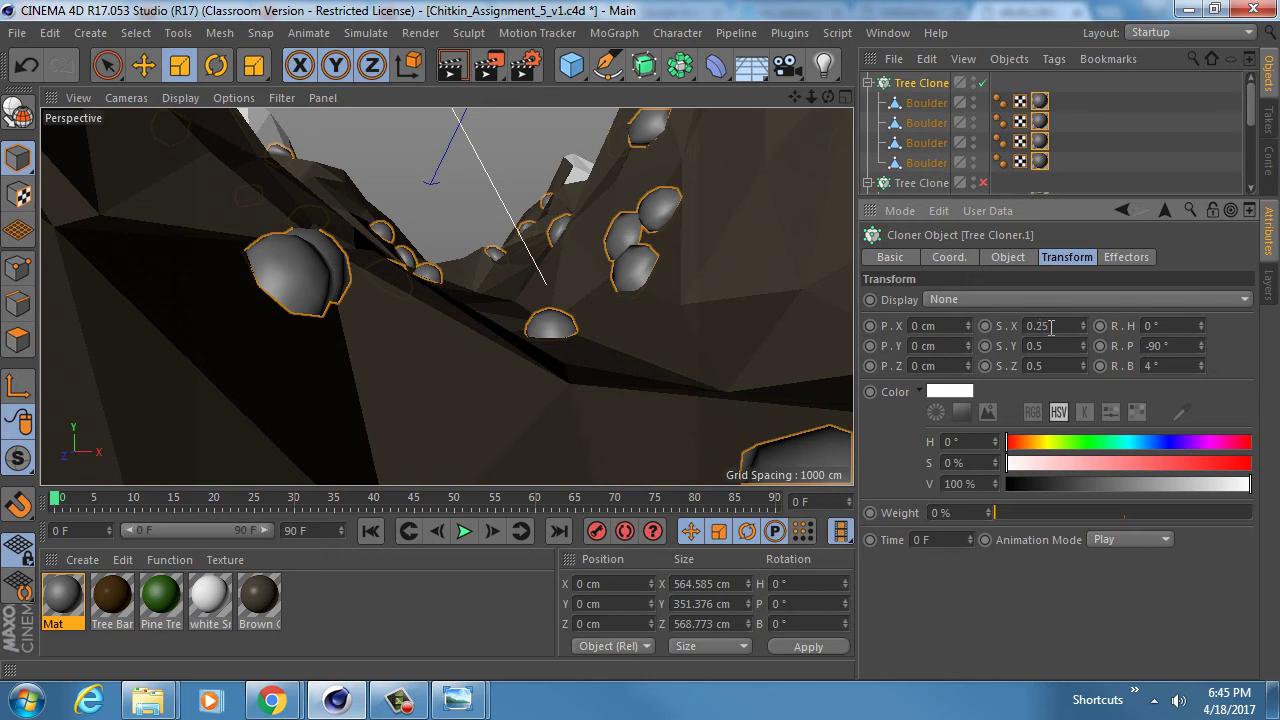
pyautogui.press('Tab')
pyautogui.press('Tab')
pyautogui.press('BackSpace')
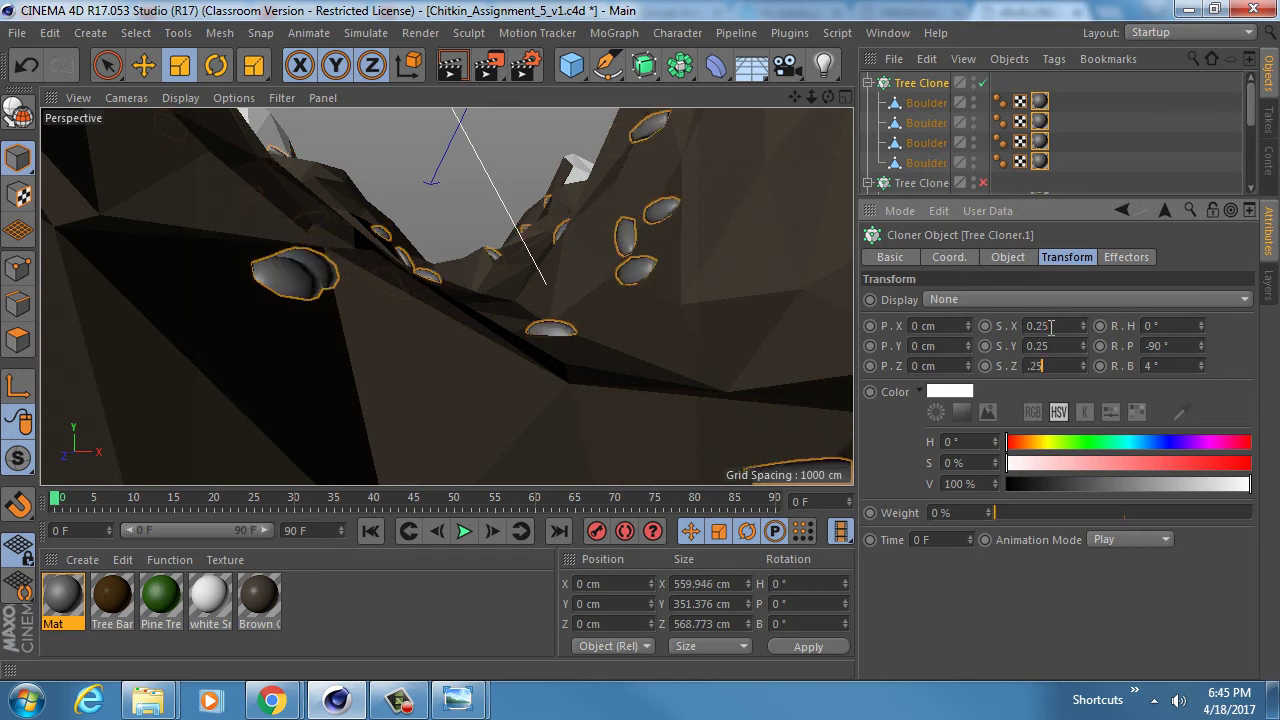
pyautogui.press('Tab')
pyautogui.keyDown('alt'); pyautogui.moveTo(543, 294); pyautogui.dragTo(559, 374); pyautogui.keyUp('alt')
pyautogui.moveTo(605, 303)
pyautogui.keyDown('alt'); pyautogui.mouseDown(button='right')
pyautogui.moveTo(538, 284)
pyautogui.moveTo(551, 273)
pyautogui.mouseUp(button='right'); pyautogui.keyUp('alt')
pyautogui.moveTo(534, 286)
pyautogui.keyDown('alt'); pyautogui.mouseDown()
pyautogui.moveTo(556, 336)
pyautogui.moveTo(543, 332)
pyautogui.moveTo(539, 320)
pyautogui.moveTo(587, 350)
pyautogui.moveTo(560, 321)
pyautogui.moveTo(583, 311)
pyautogui.mouseUp(); pyautogui.keyUp('alt')
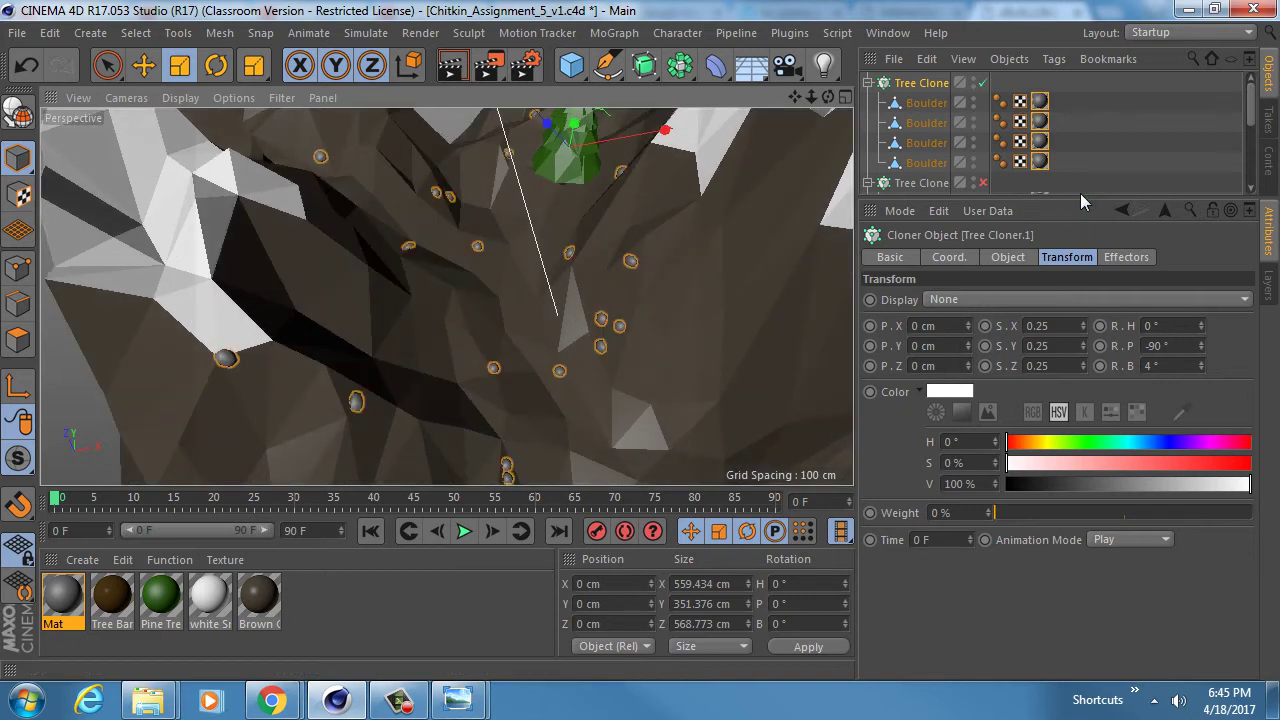
# - Set the boulder Count to 53 and step the Seed down to 99968
pyautogui.moveTo(1080, 200); pyautogui.dragTo(1100, 244)
pyautogui.click(1005, 392)
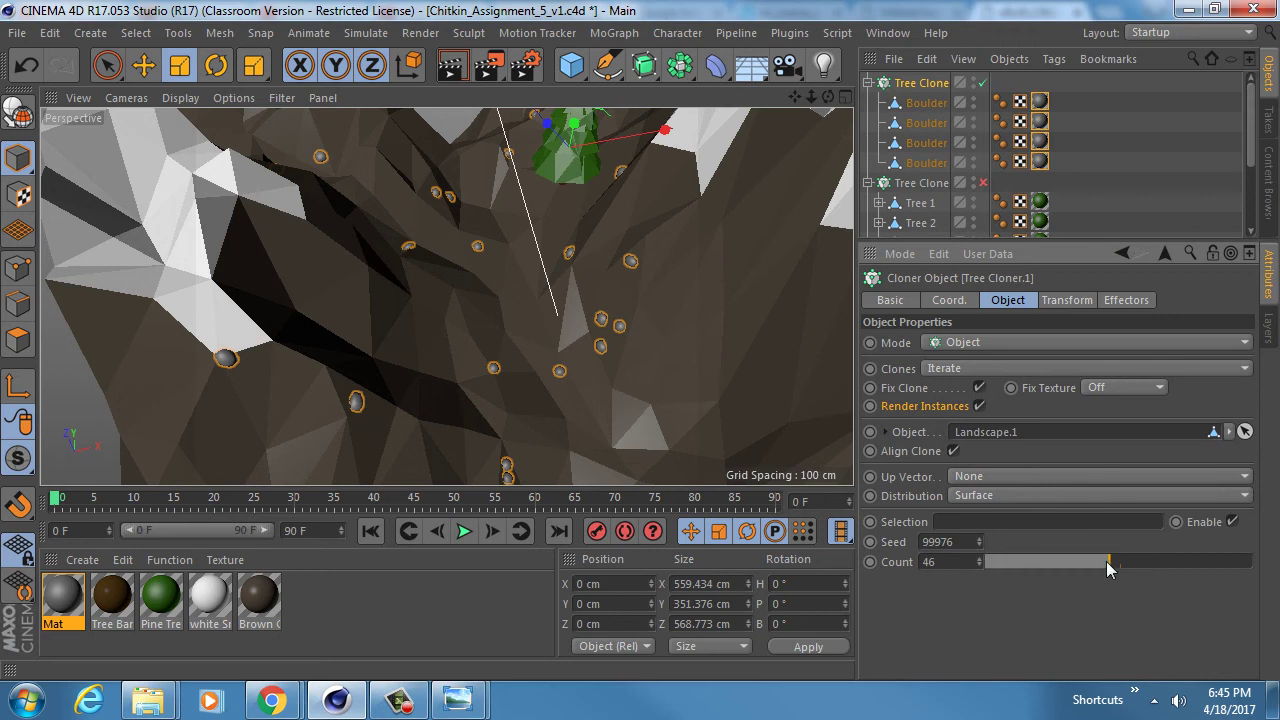
pyautogui.moveTo(1099, 563); pyautogui.dragTo(1133, 563)
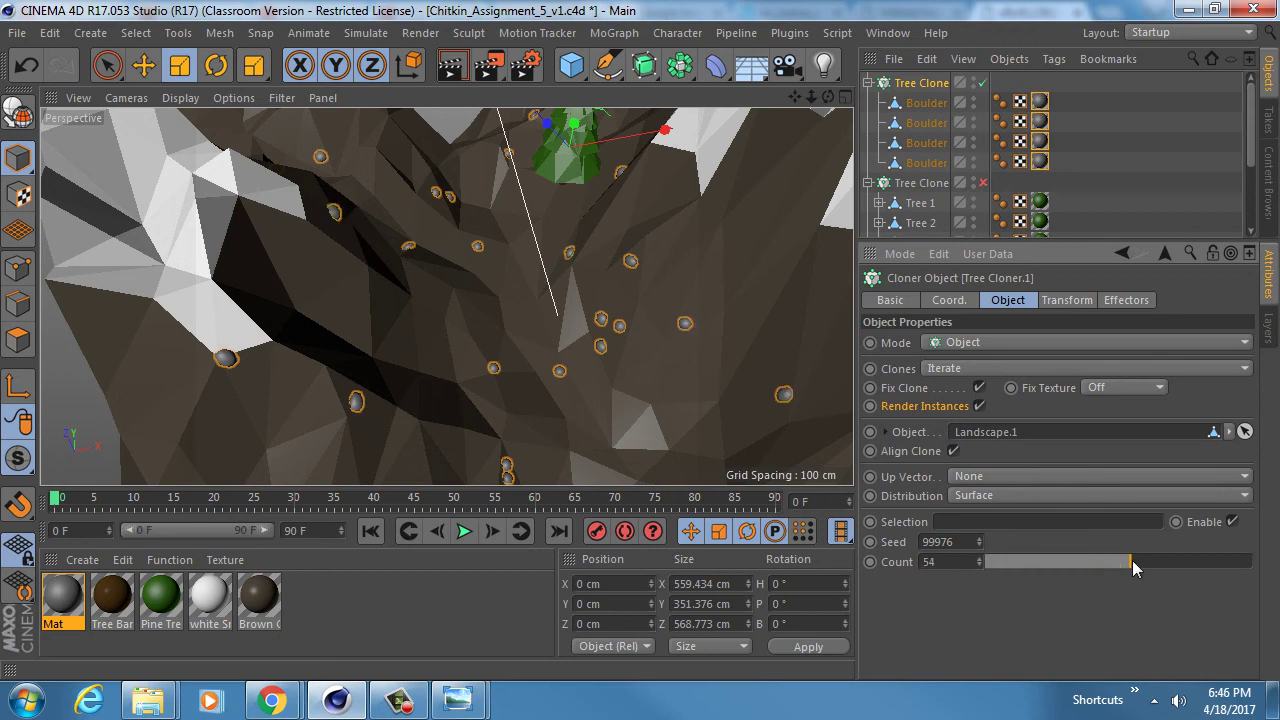
pyautogui.click(980, 545)
pyautogui.click(980, 545)
pyautogui.click(980, 545)
pyautogui.click(980, 545)
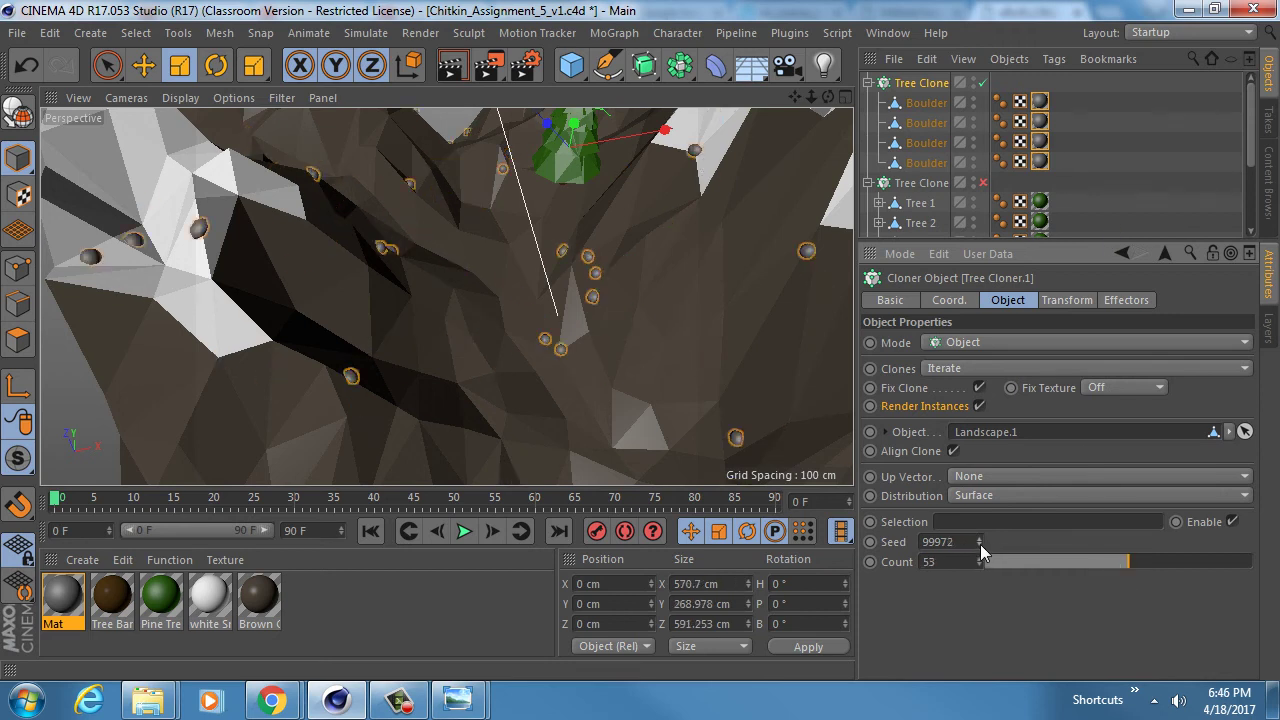
pyautogui.click(980, 545)
pyautogui.click(980, 545)
pyautogui.click(980, 545)
pyautogui.click(980, 545)
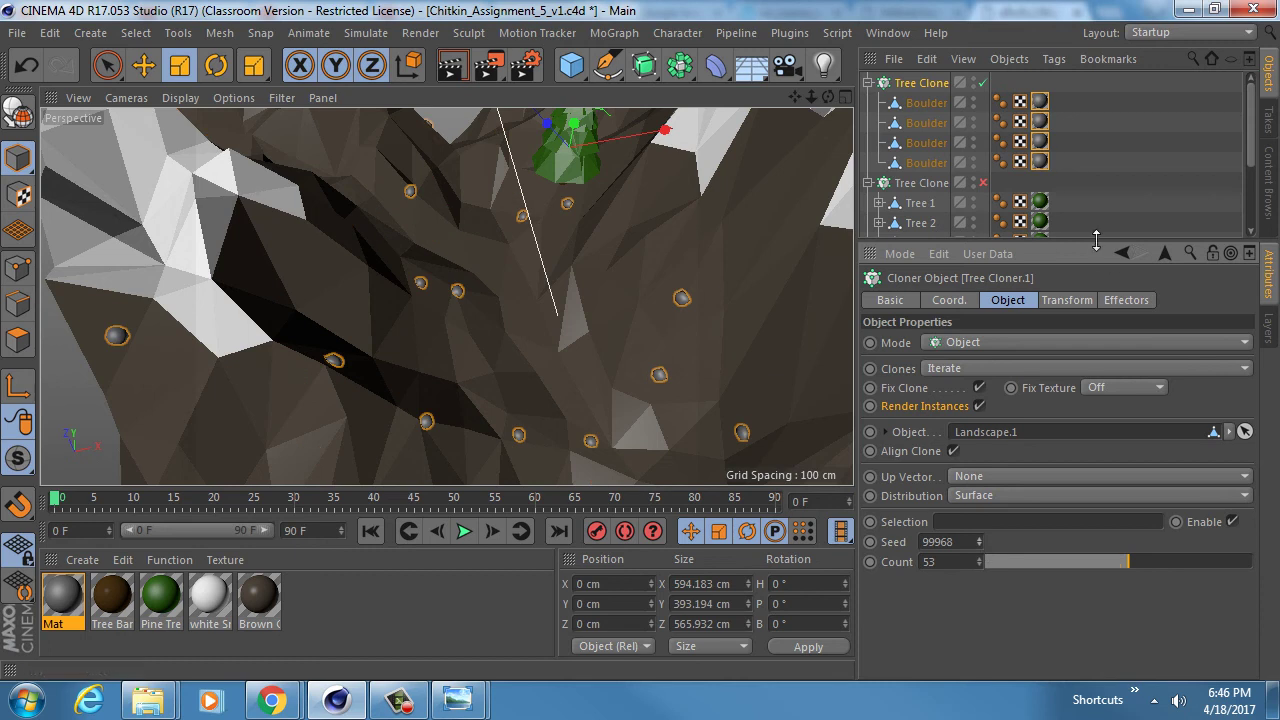
pyautogui.moveTo(1097, 240); pyautogui.dragTo(1097, 396)
# - Enable the Tree Cloner, switch to the scene camera, and collapse both cloner hierarchies
pyautogui.click(983, 183)
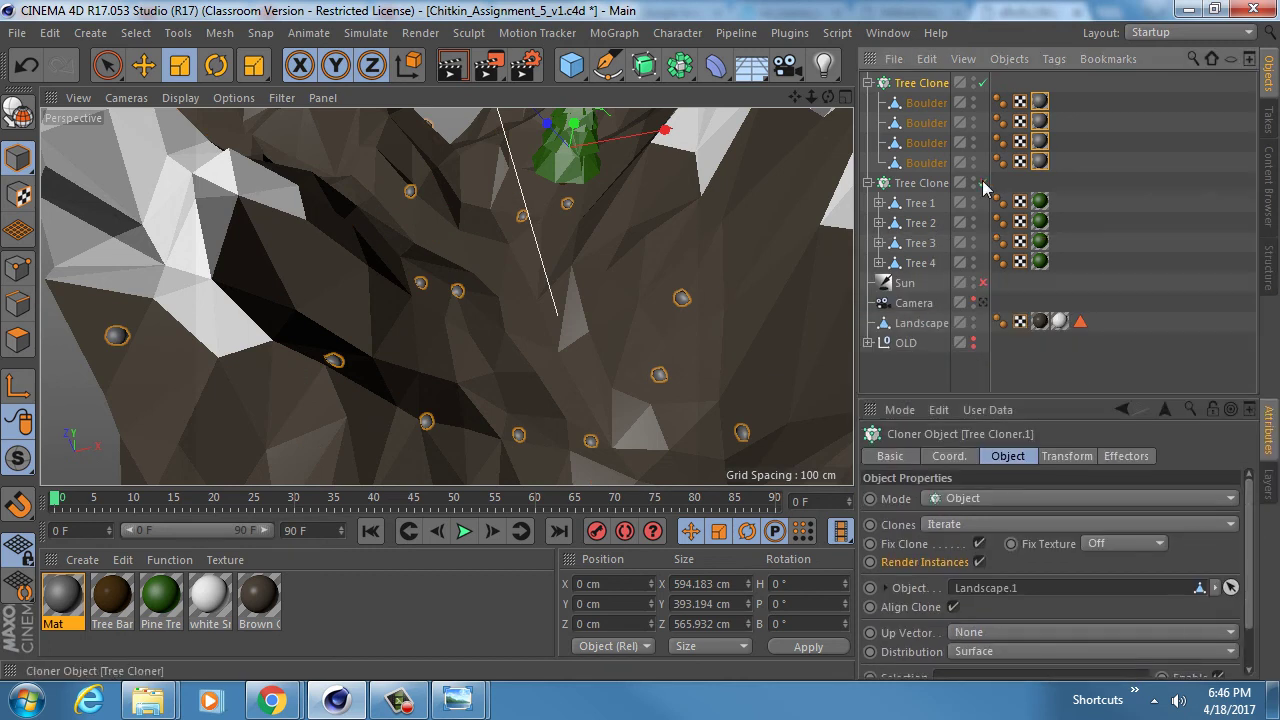
pyautogui.click(983, 302)
pyautogui.click(868, 183)
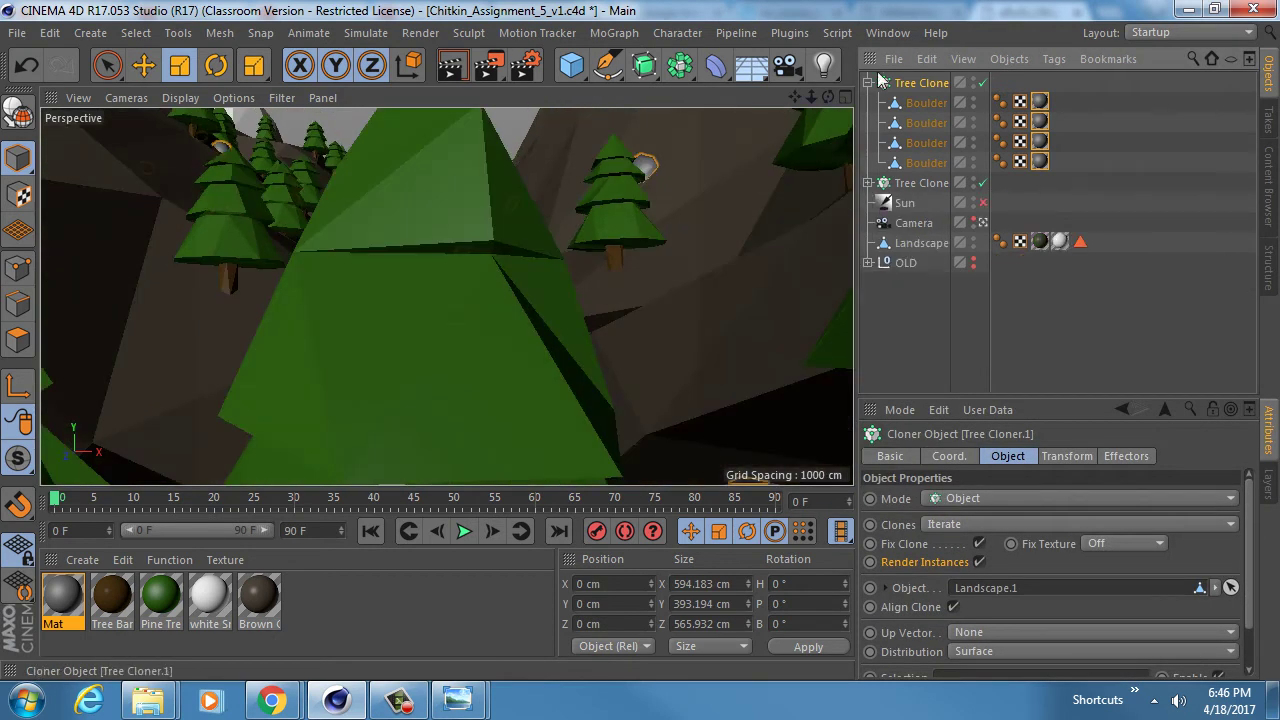
pyautogui.click(868, 83)
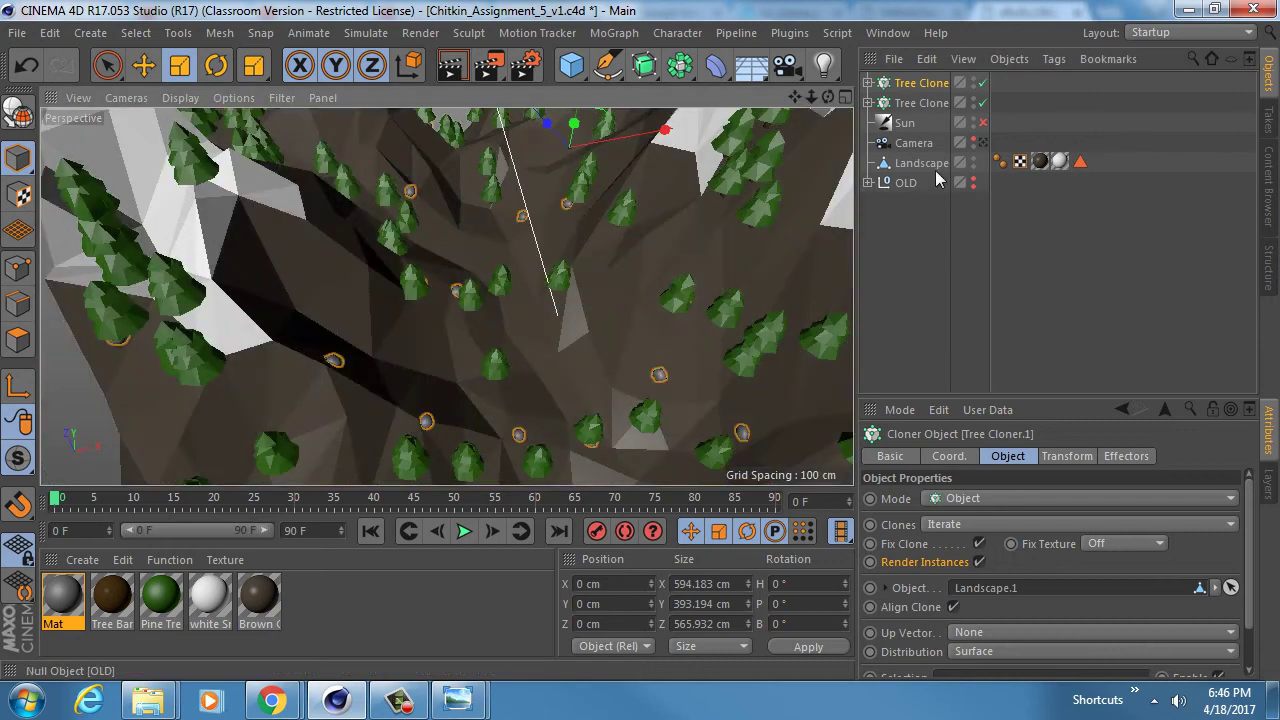
# - View the canyon of pines and boulders through the scene camera, zooming and orbiting
pyautogui.click(984, 143)
pyautogui.scroll(5, 449, 277)
pyautogui.scroll(-8, 449, 277)
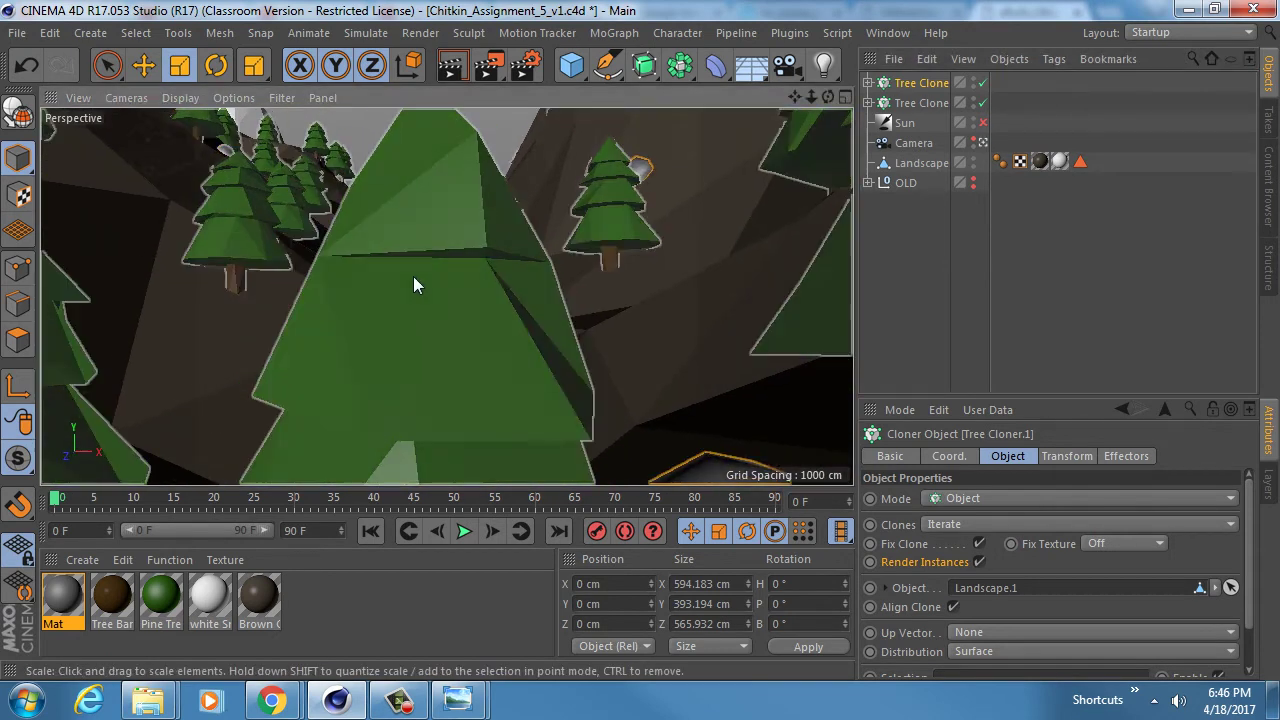
pyautogui.scroll(8, 383, 249)
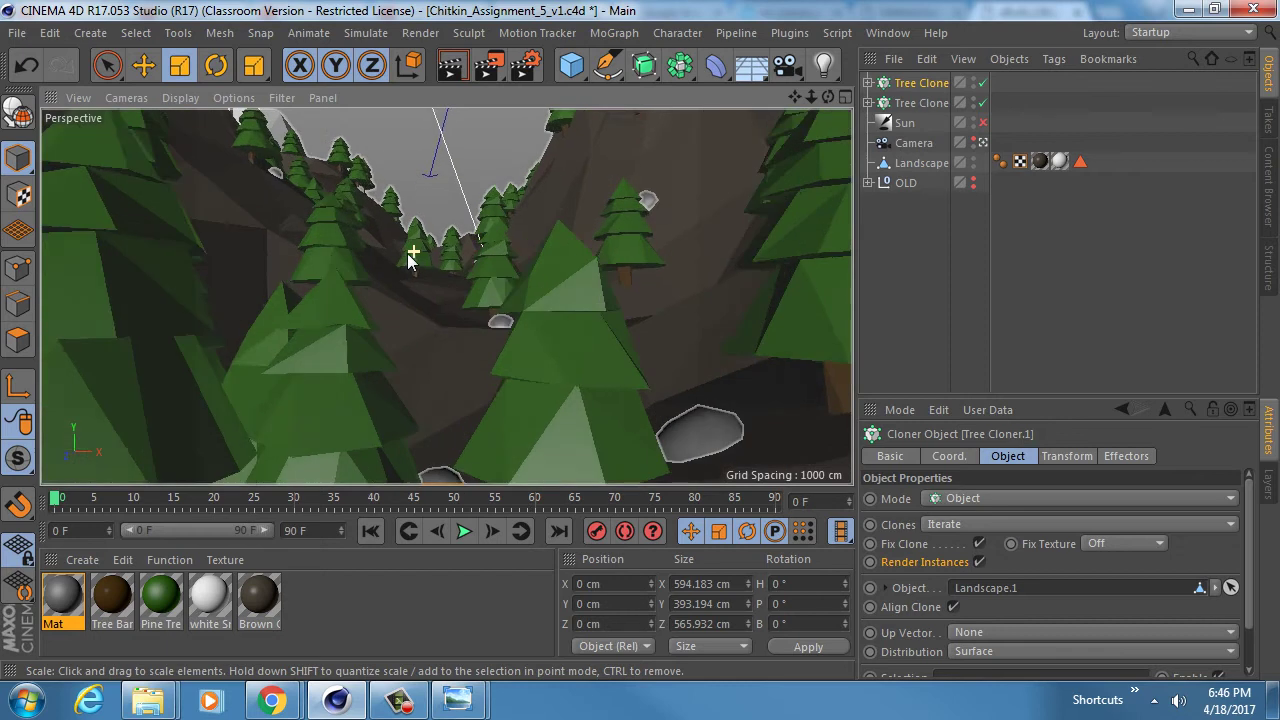
pyautogui.scroll(-2, 416, 250)
pyautogui.keyDown('alt'); pyautogui.moveTo(413, 264); pyautogui.dragTo(470, 258); pyautogui.keyUp('alt')
pyautogui.scroll(-4, 471, 217)
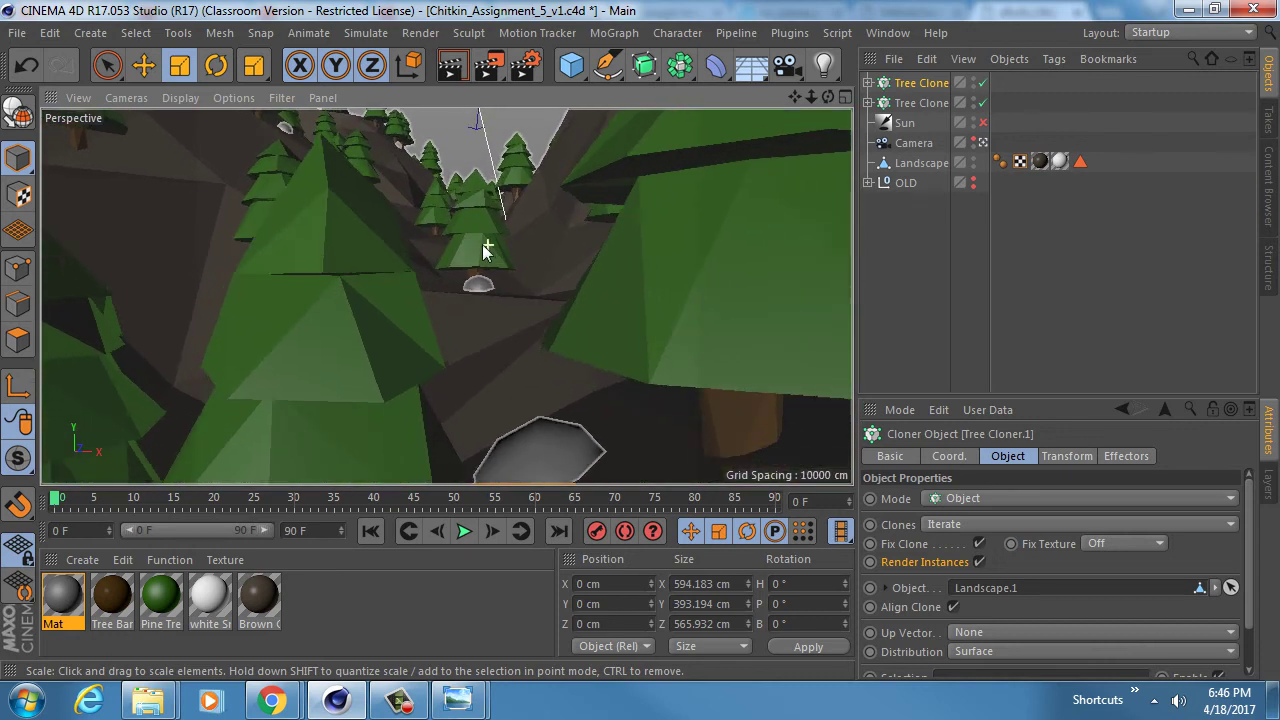
pyautogui.scroll(2, 471, 217)
pyautogui.scroll(5, 471, 217)
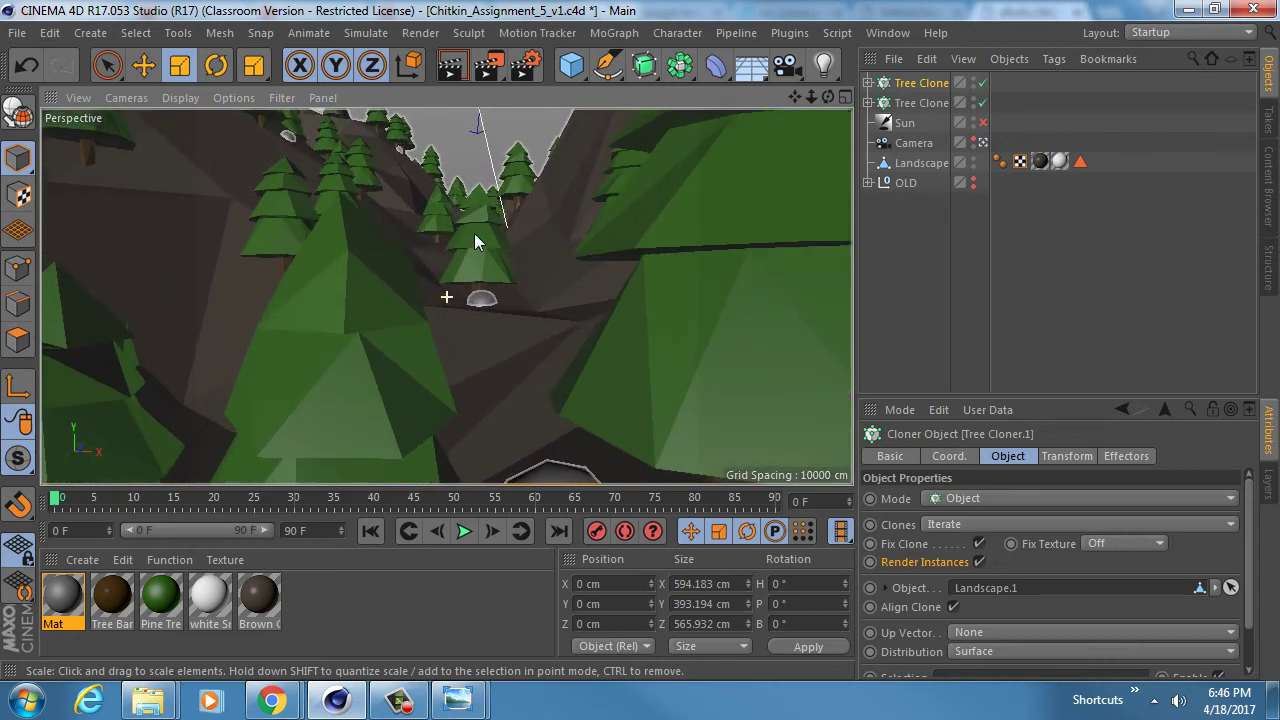